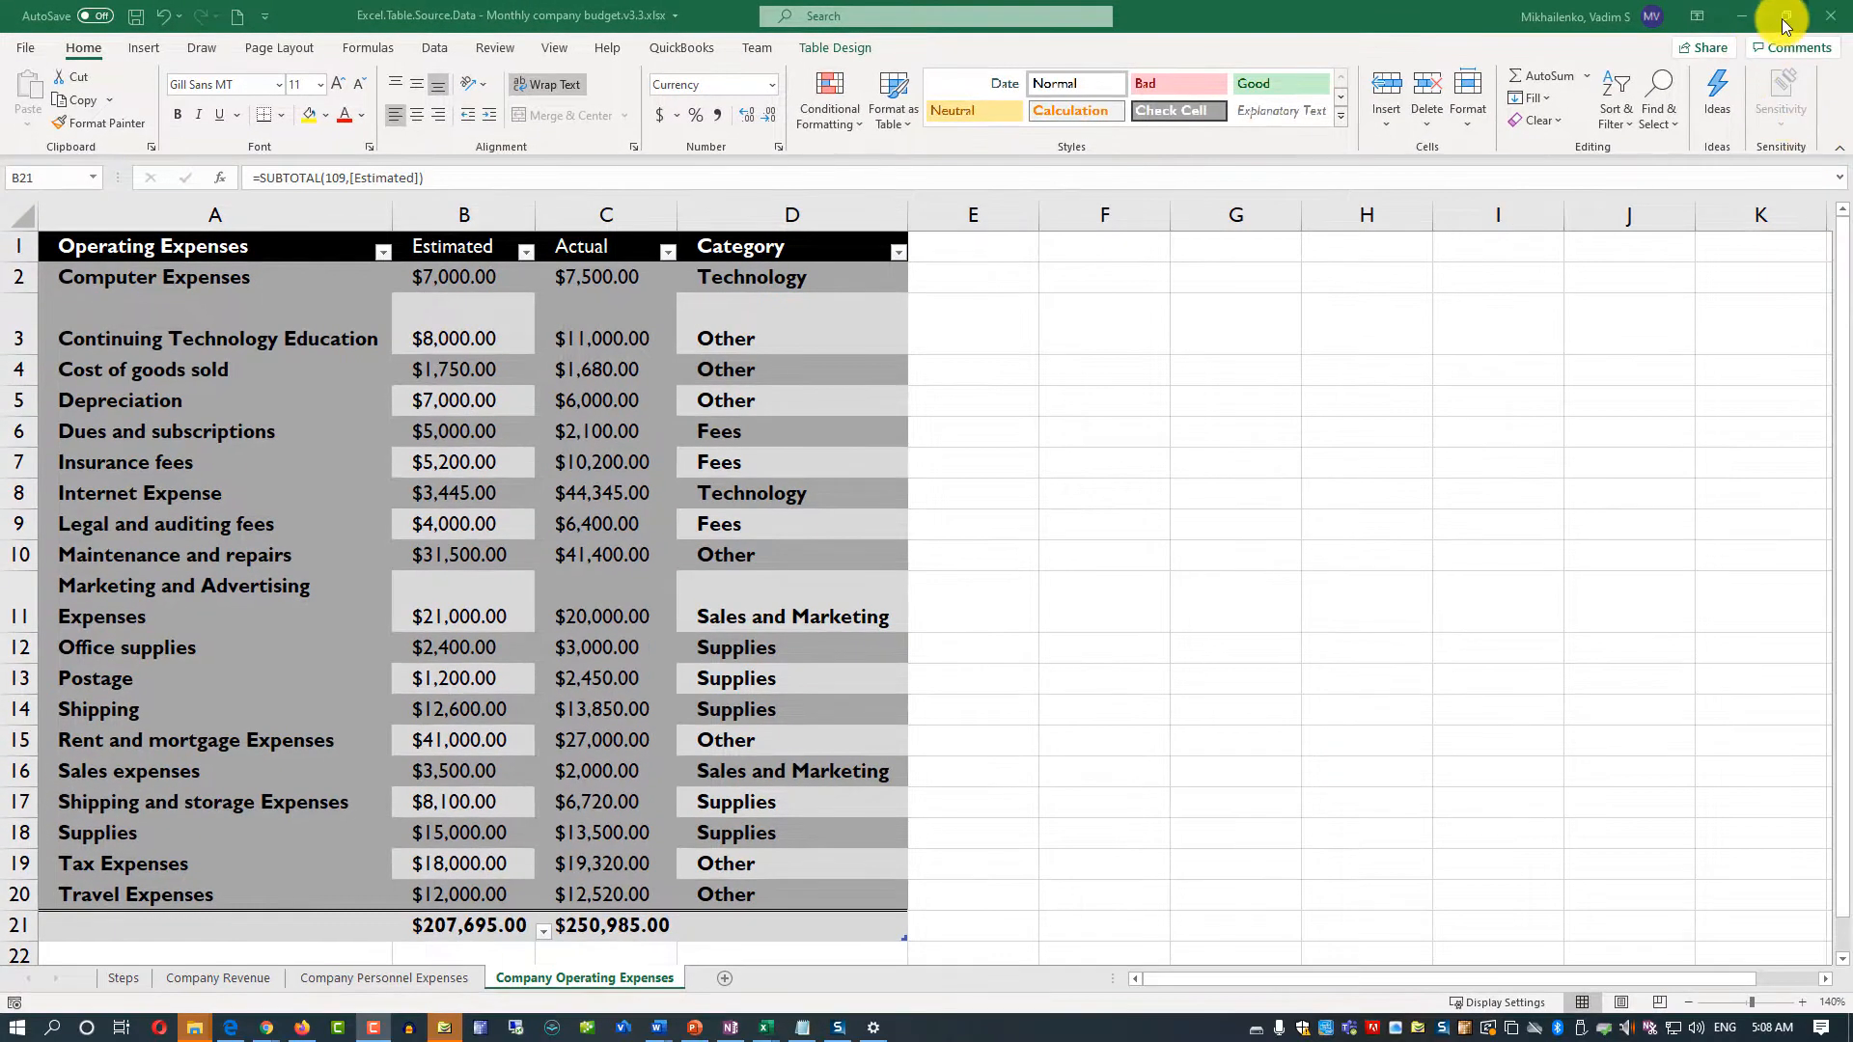
Scroll the operating expenses table in a reduced window to check its headers, and view the Operating Expenses column's sort and filter options
{"action": "left_click", "coordinate": [1786, 16]}
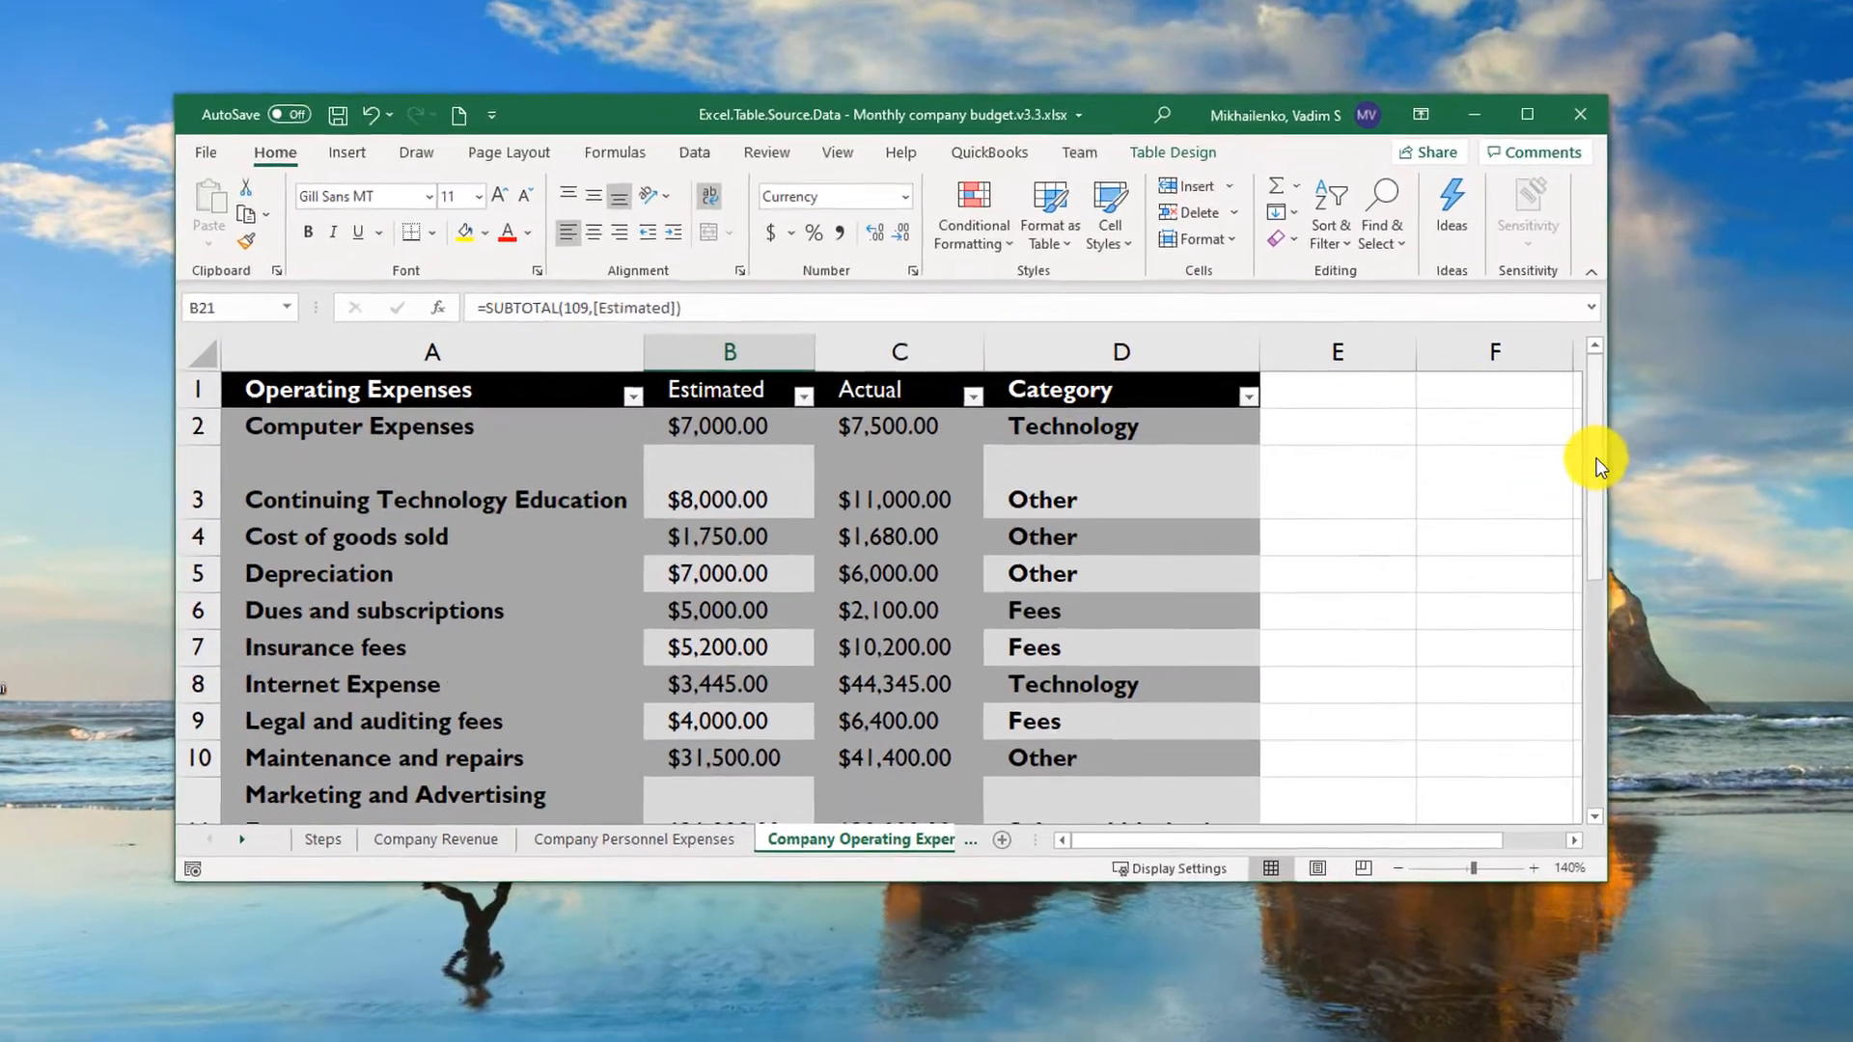
{"action": "scroll", "coordinate": [1594, 463], "scroll_direction": "down", "scroll_amount": 4}
{"action": "scroll", "coordinate": [1582, 579], "scroll_direction": "up", "scroll_amount": 3}
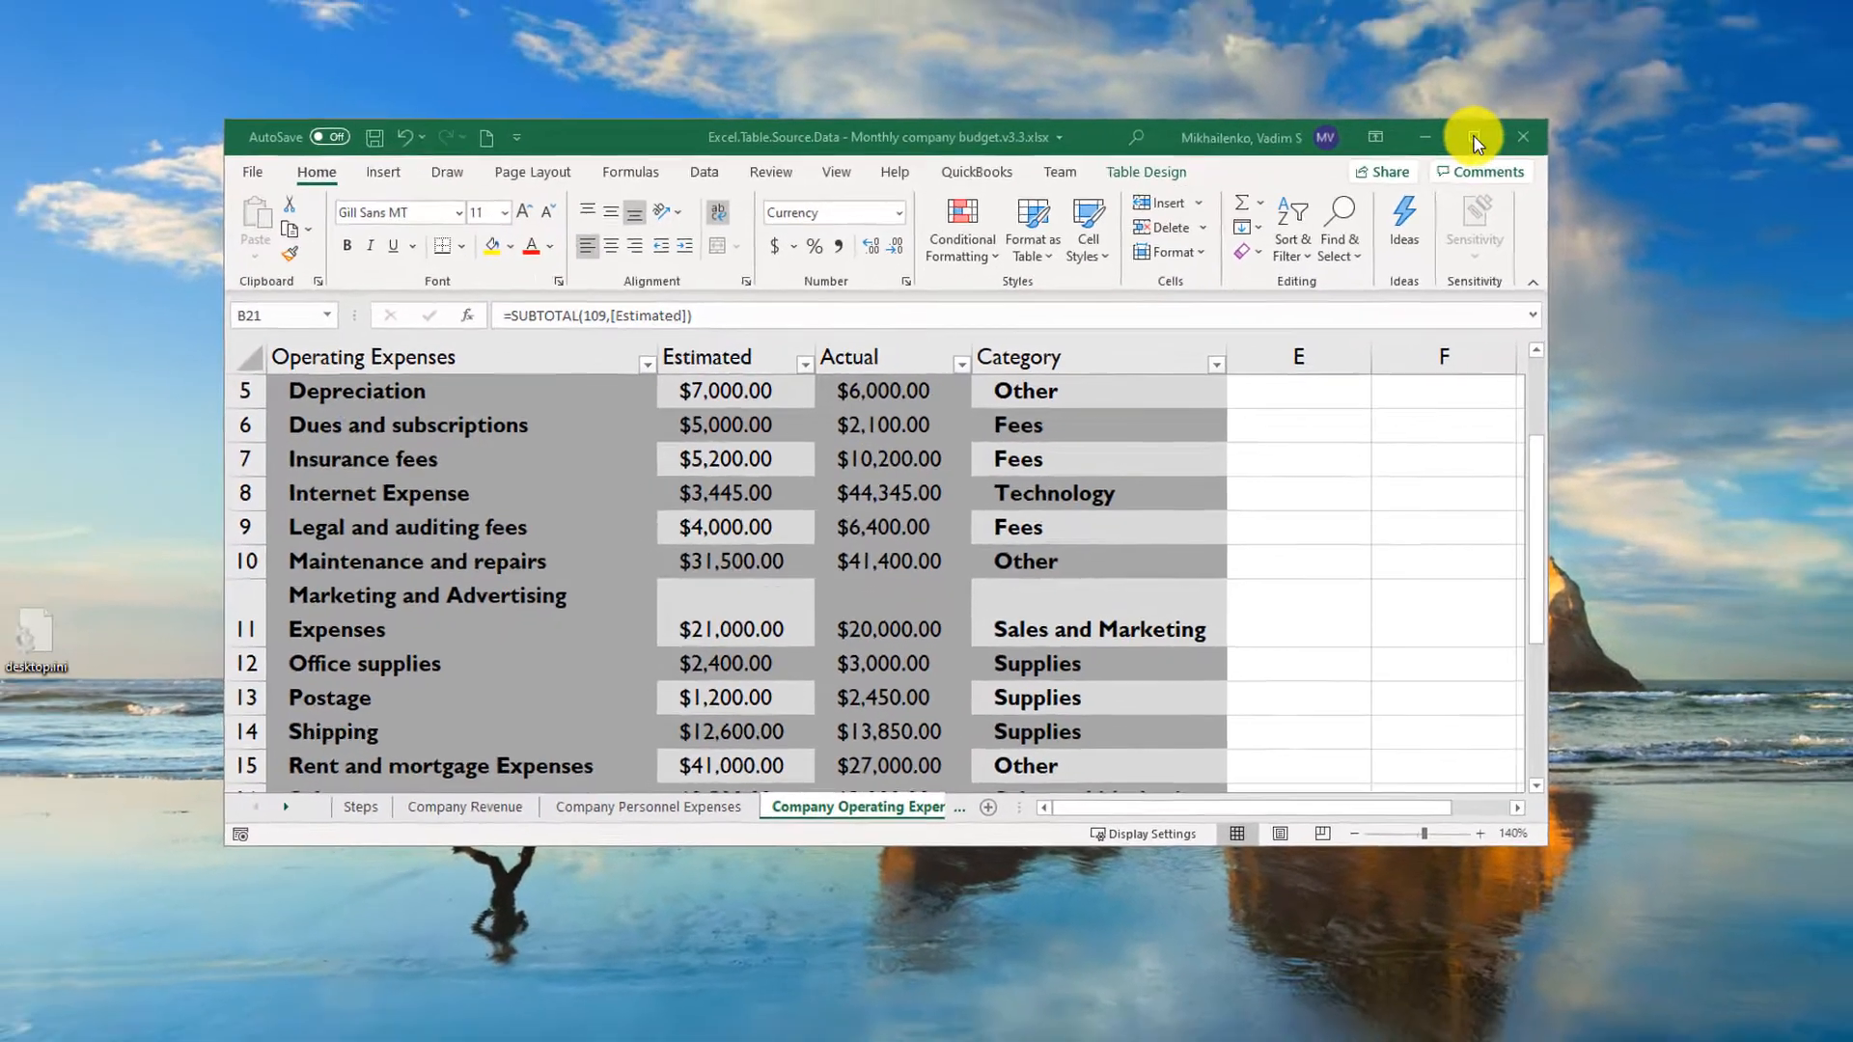
{"action": "left_click", "coordinate": [1647, 64]}
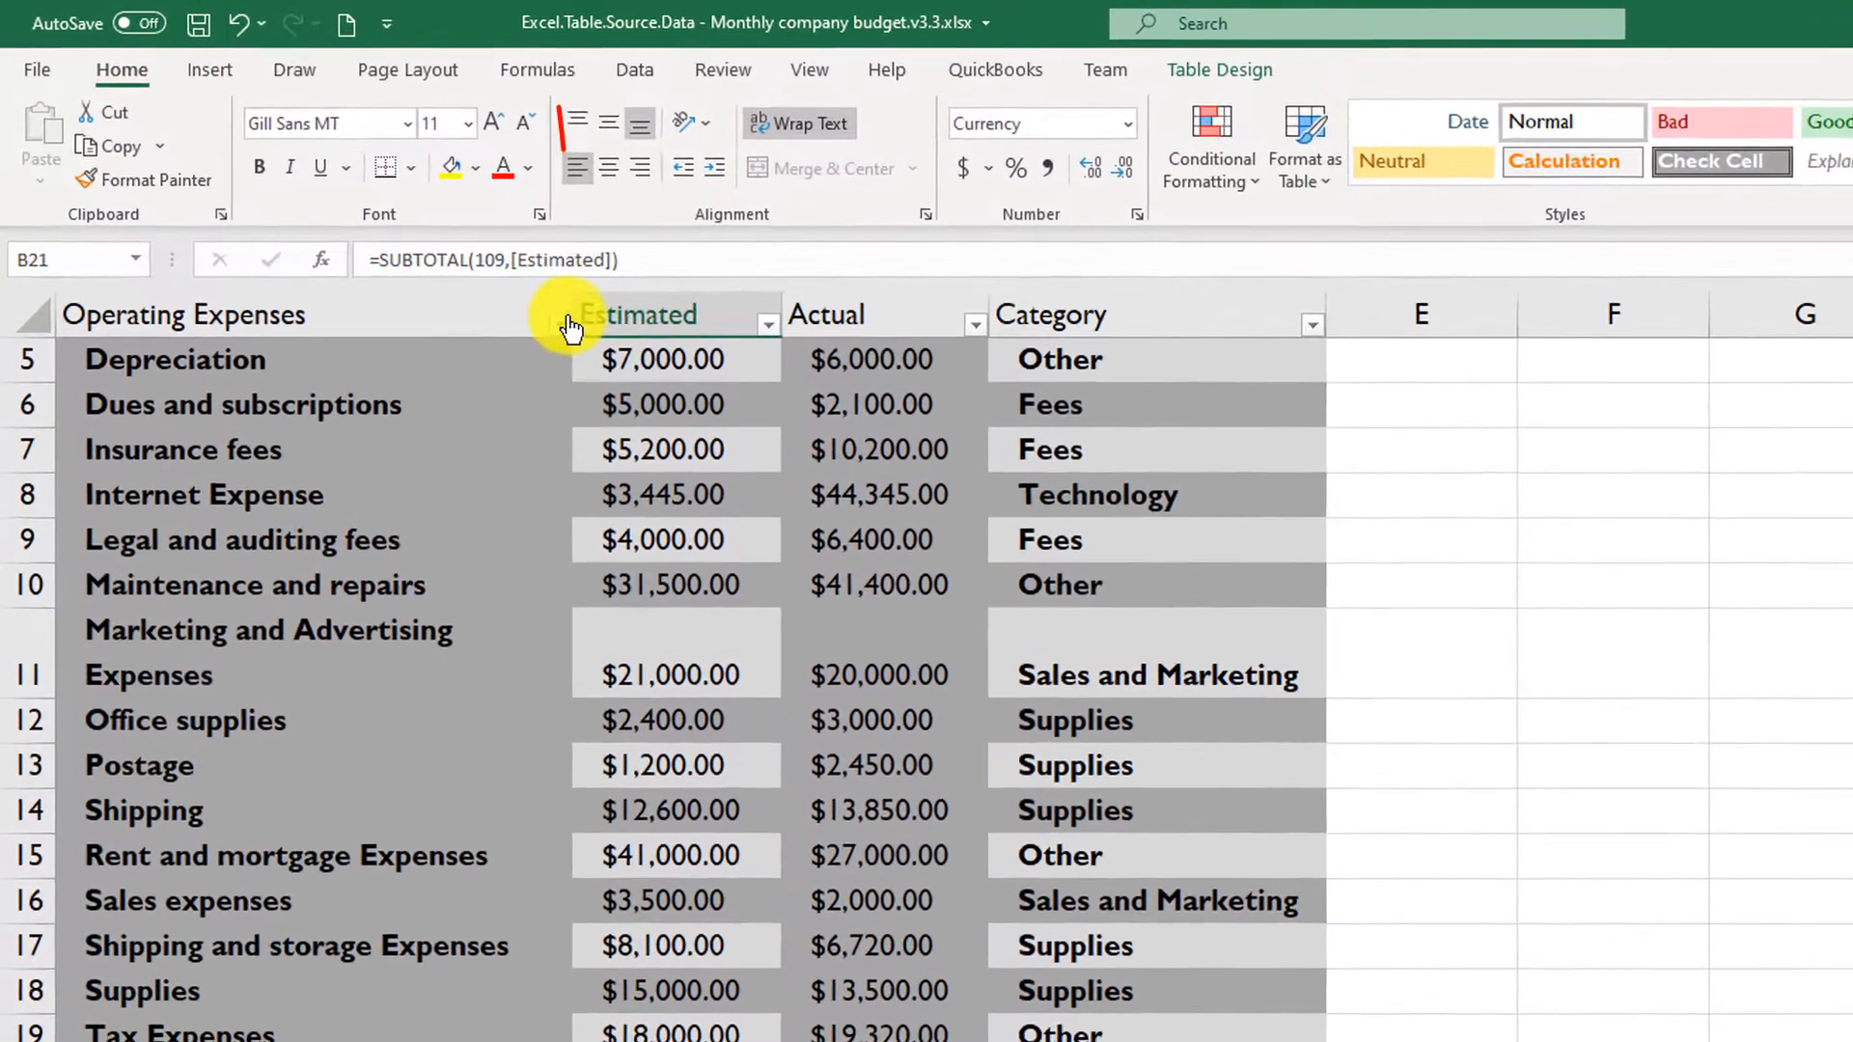
{"action": "left_click", "coordinate": [496, 289]}
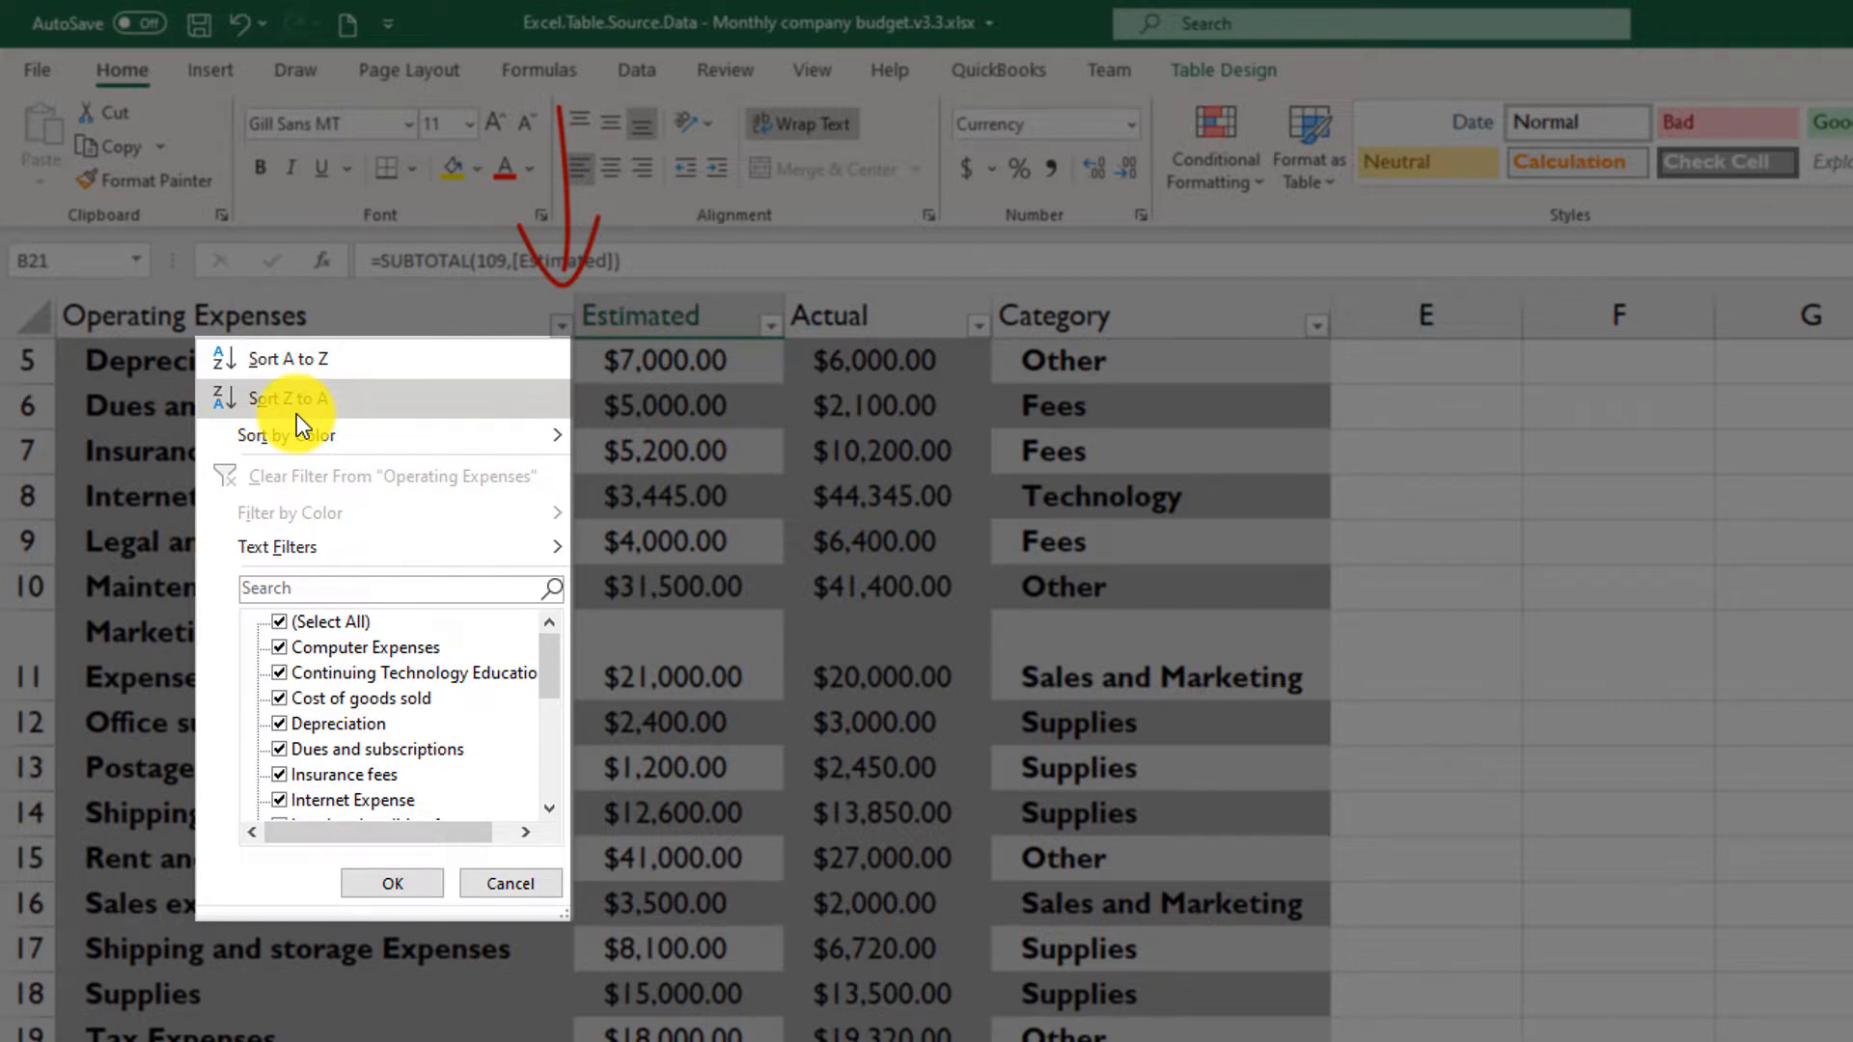
{"action": "mouse_move", "coordinate": [295, 426]}
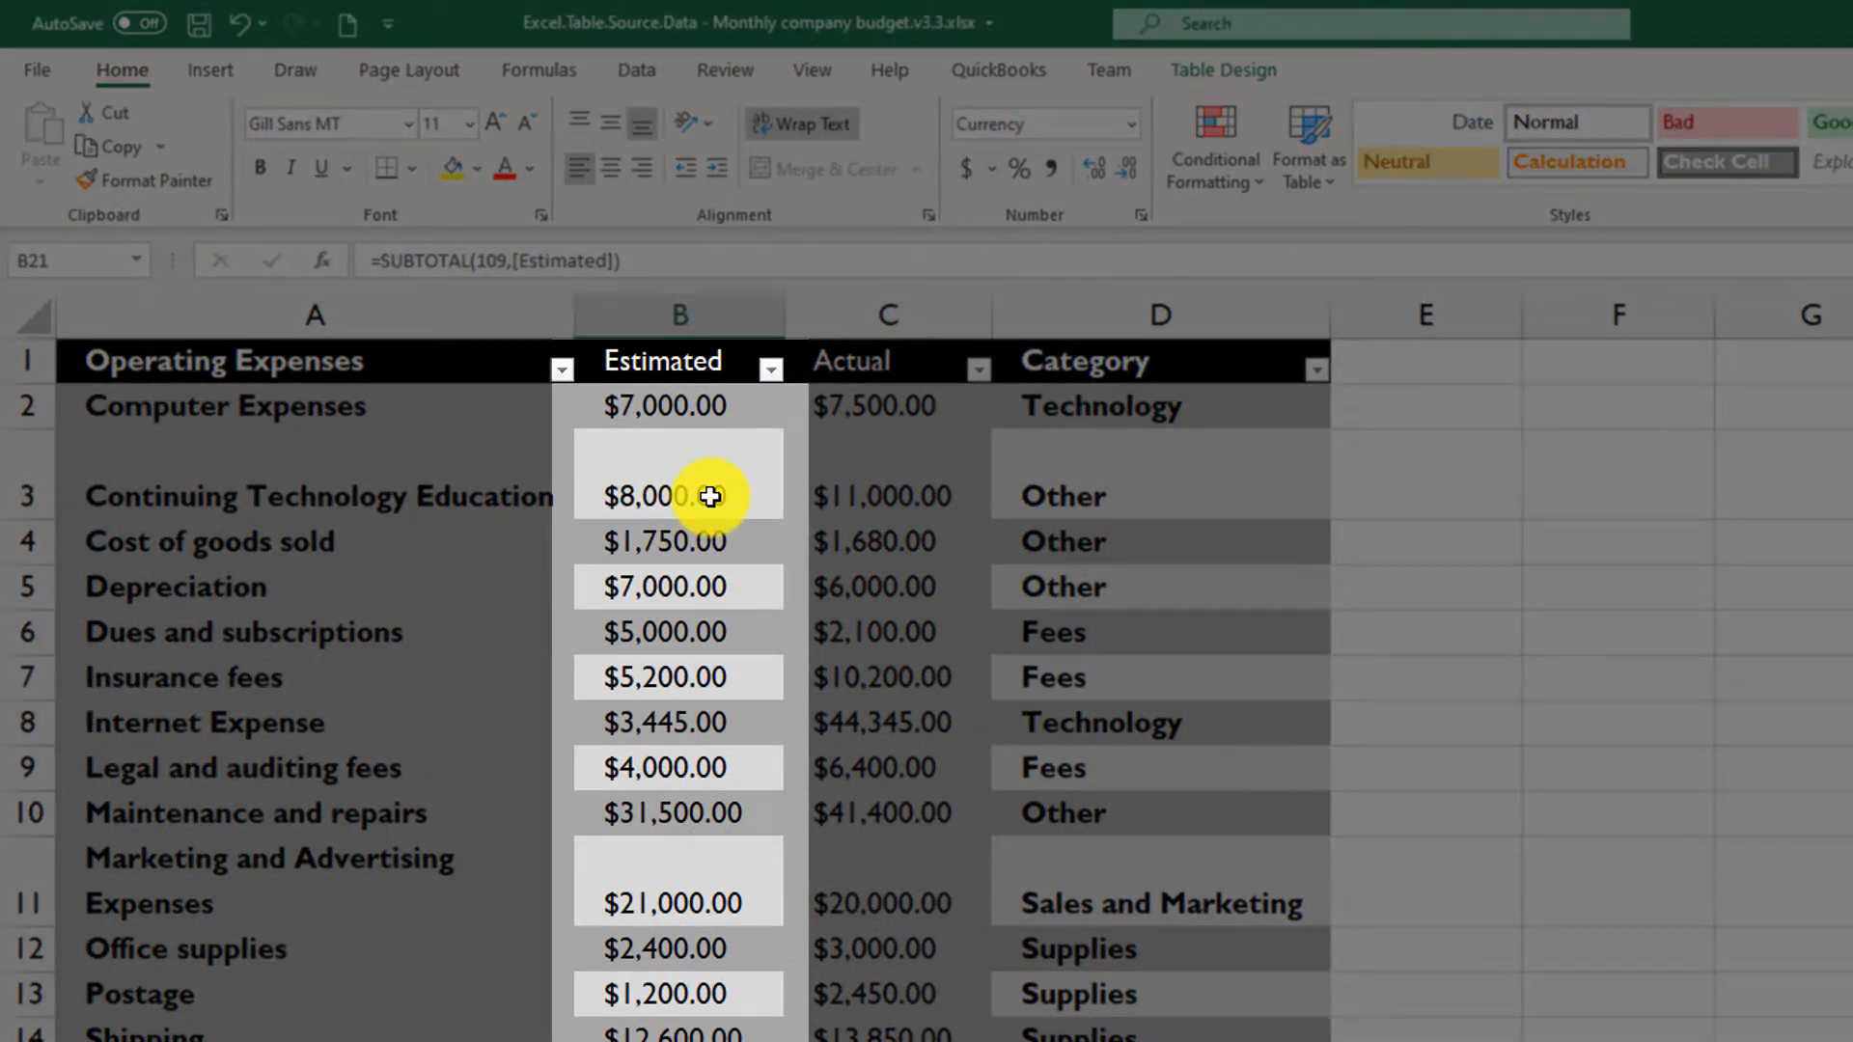
Try a light teal banded style on the operating expenses table, and settle on the light style with a black header and black grid lines
{"action": "left_click", "coordinate": [734, 495]}
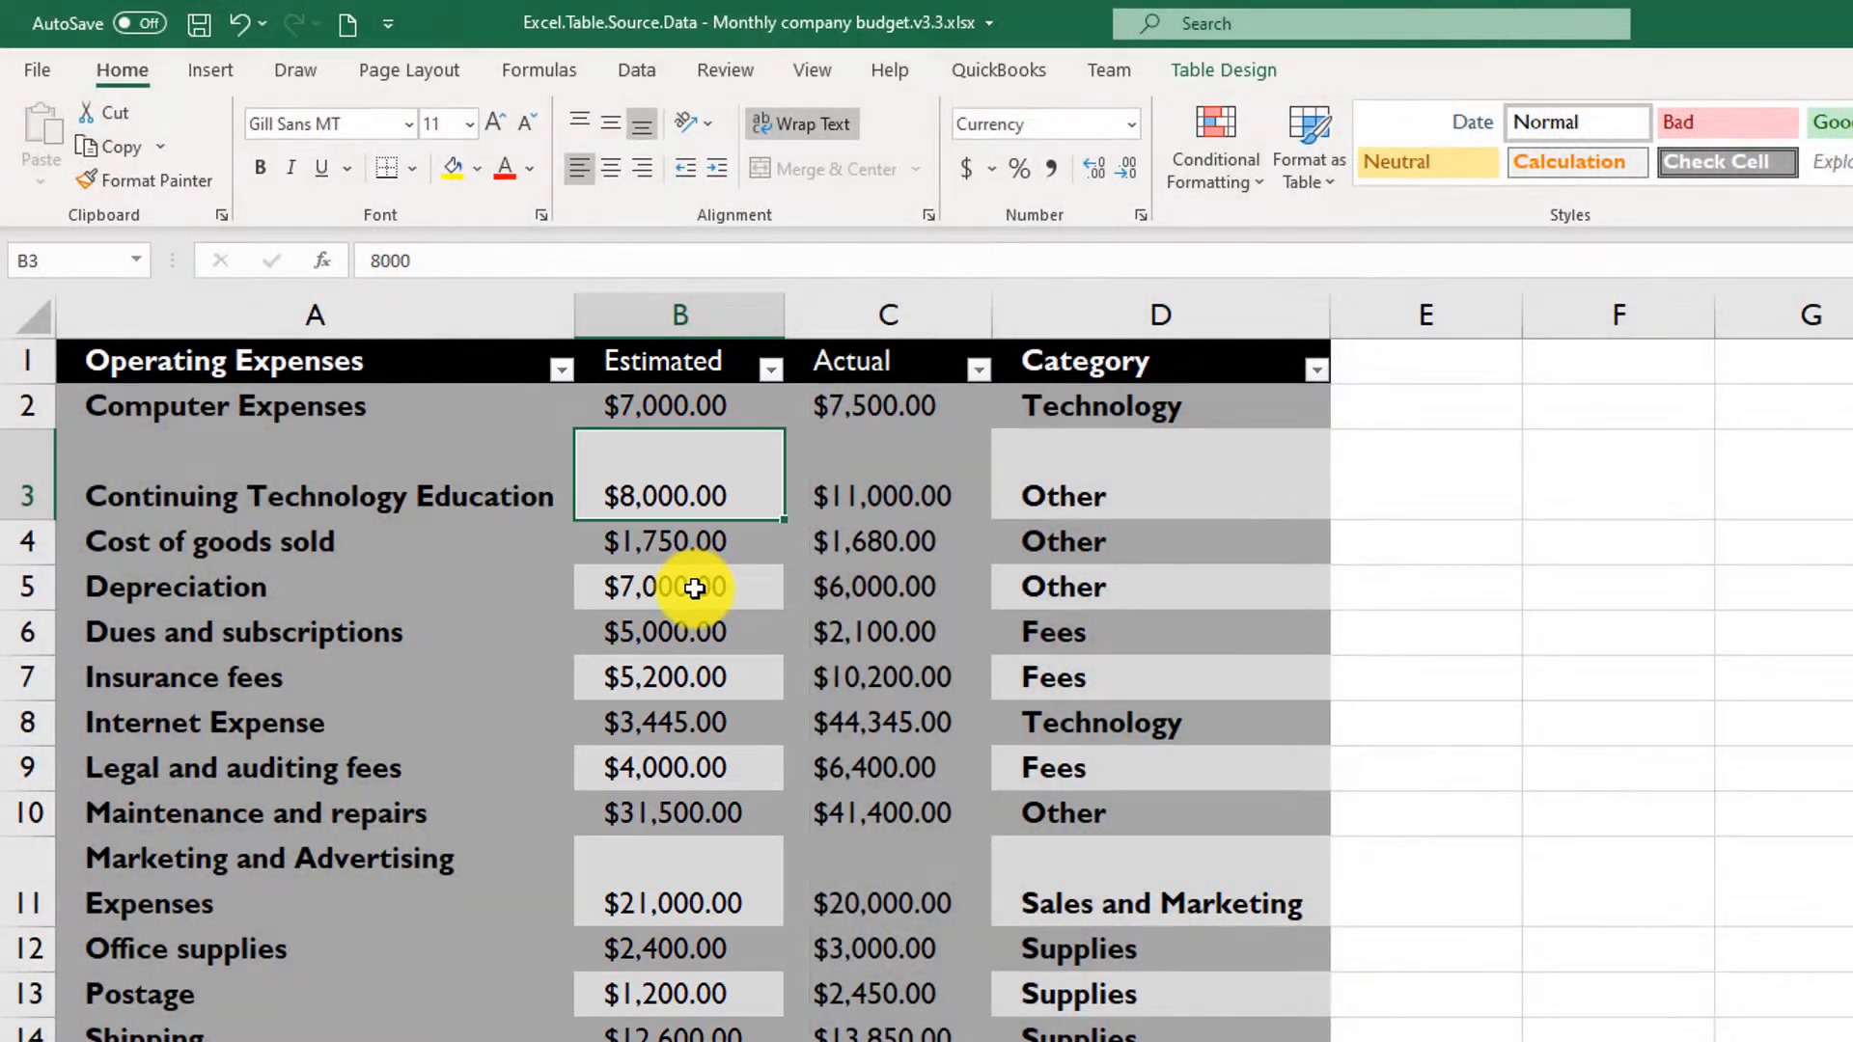
{"action": "left_click", "coordinate": [1231, 77]}
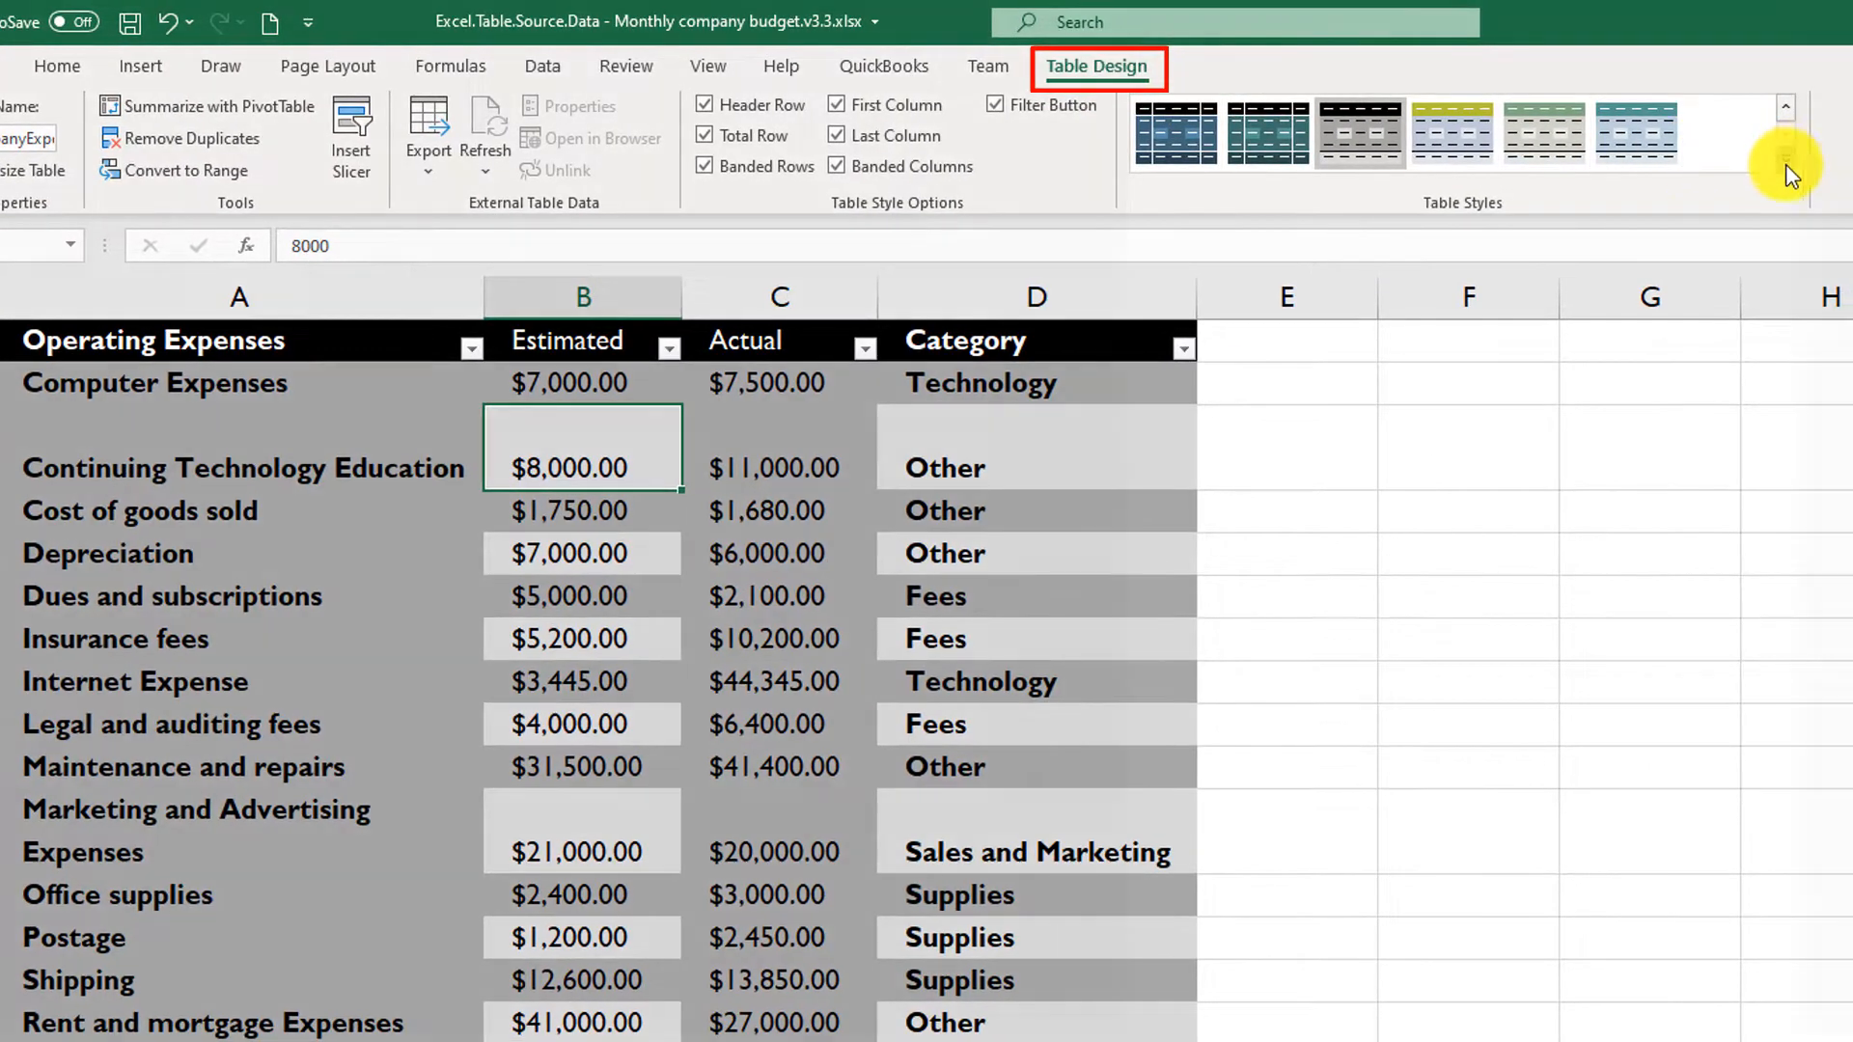
{"action": "left_click", "coordinate": [1787, 169]}
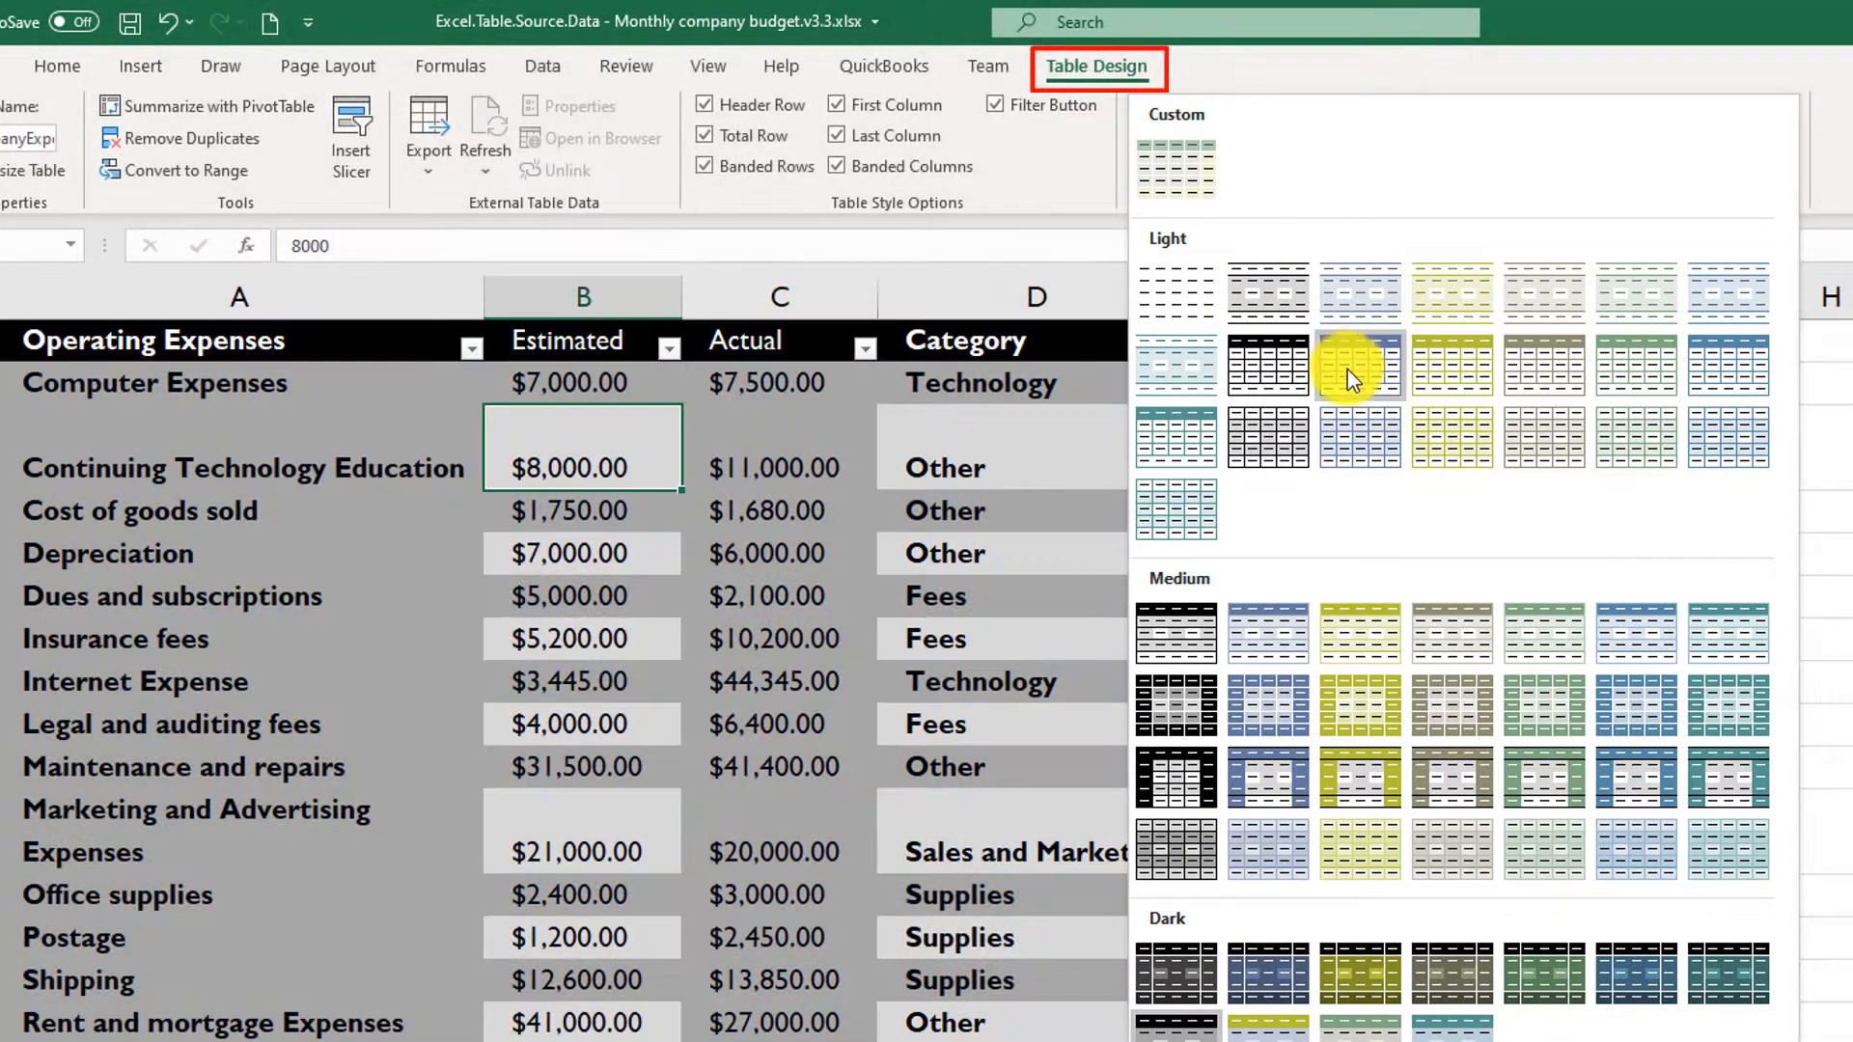
{"action": "left_click", "coordinate": [1195, 365]}
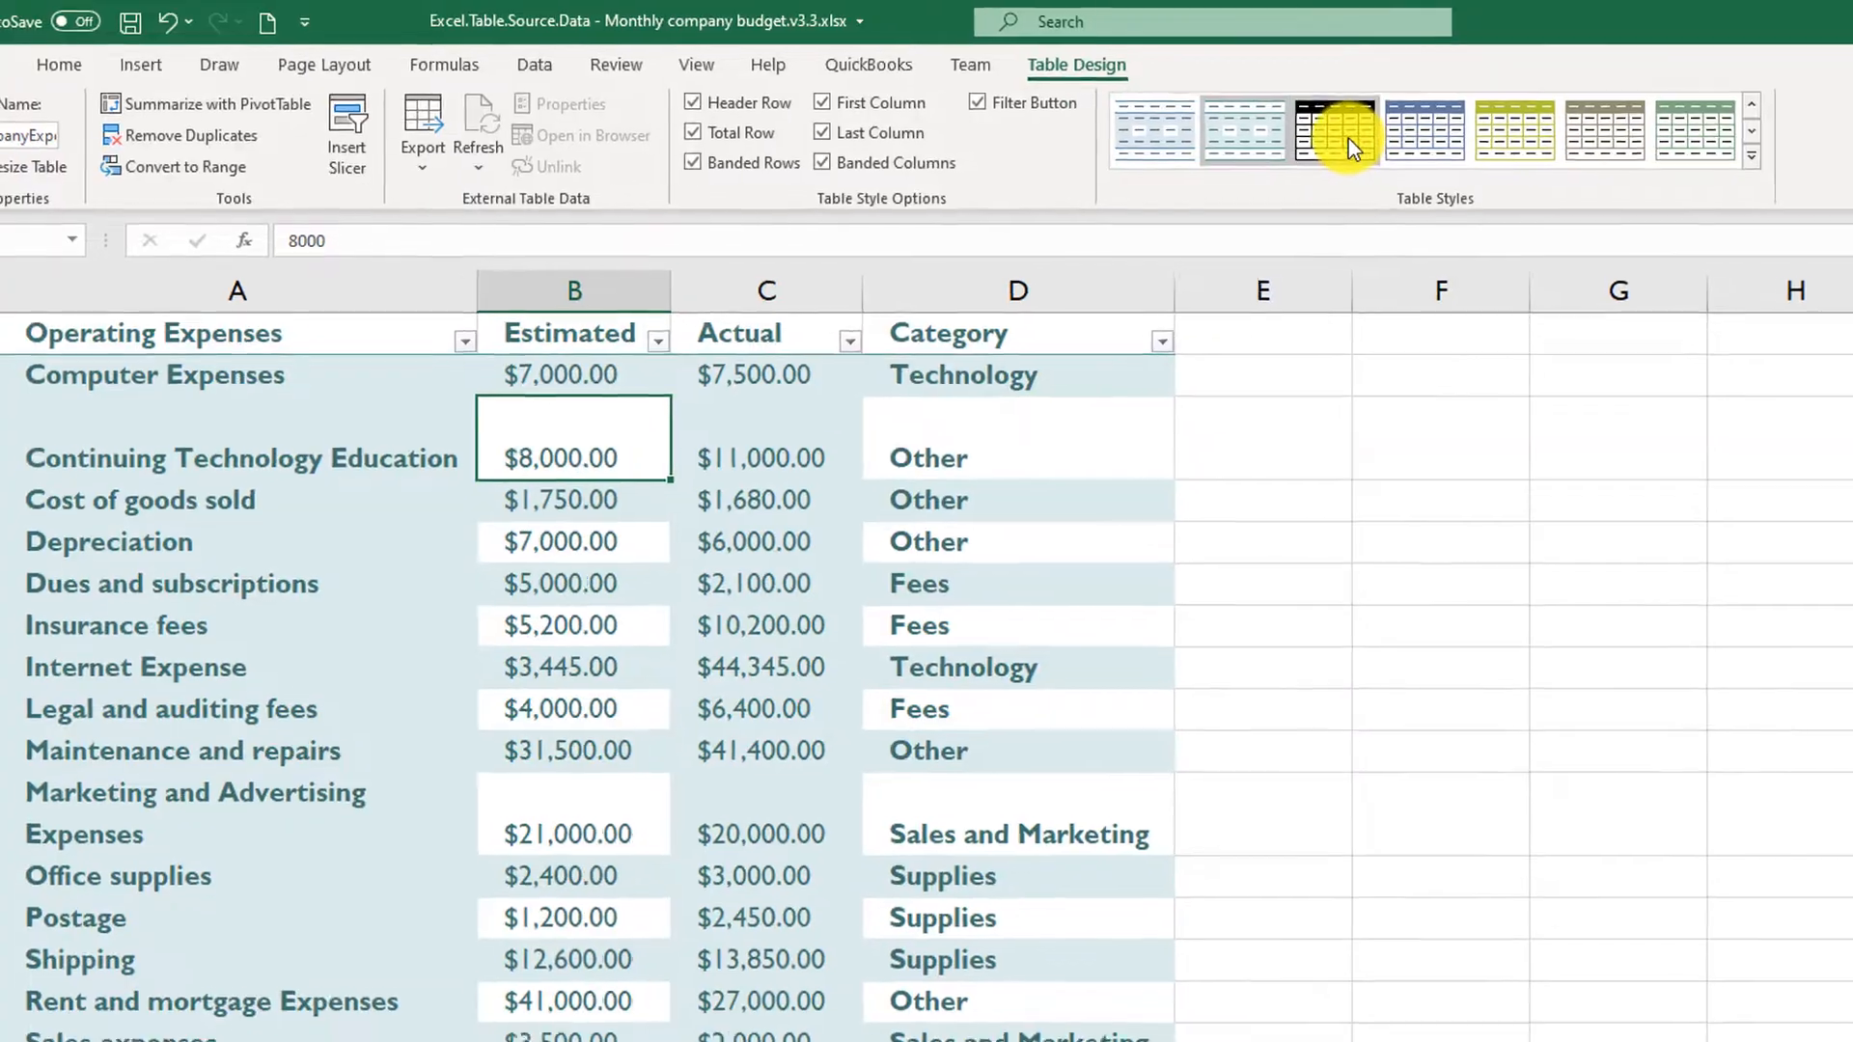
{"action": "left_click", "coordinate": [1356, 134]}
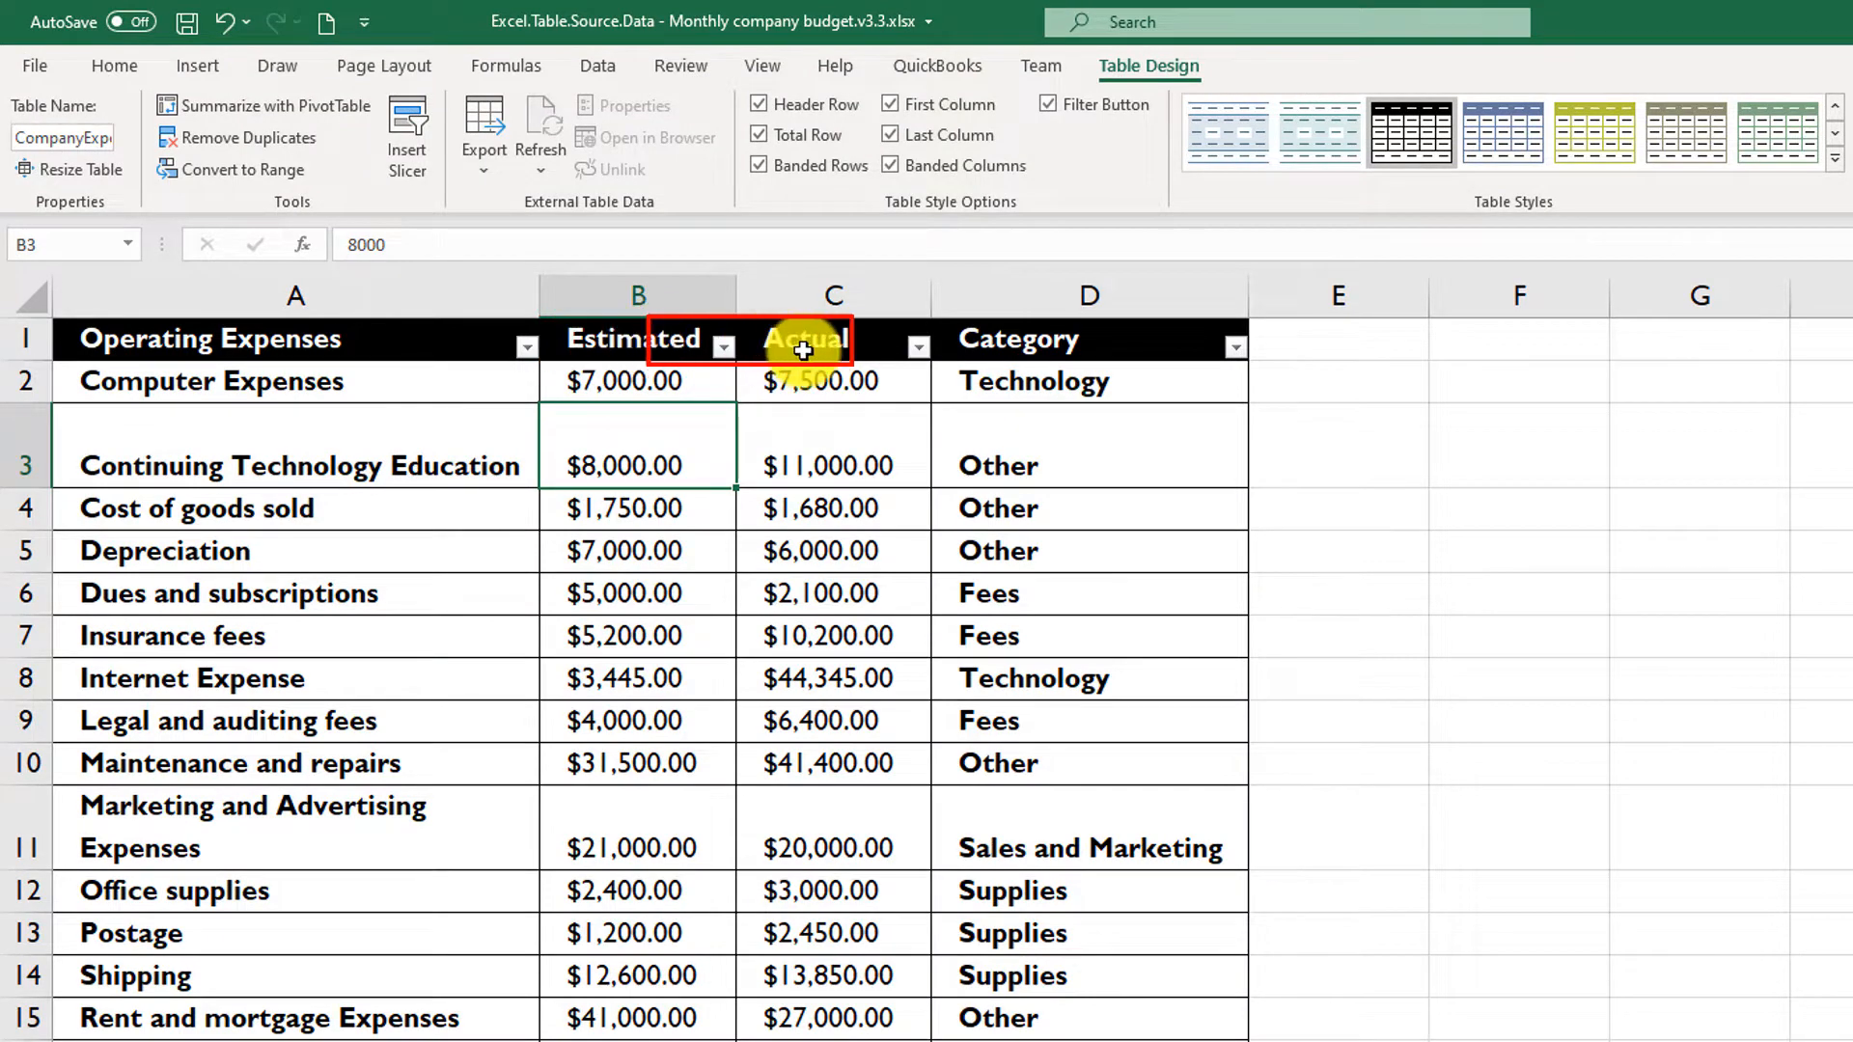
Insert a new table column before Category and name its header Difference
{"action": "left_click", "coordinate": [1056, 303]}
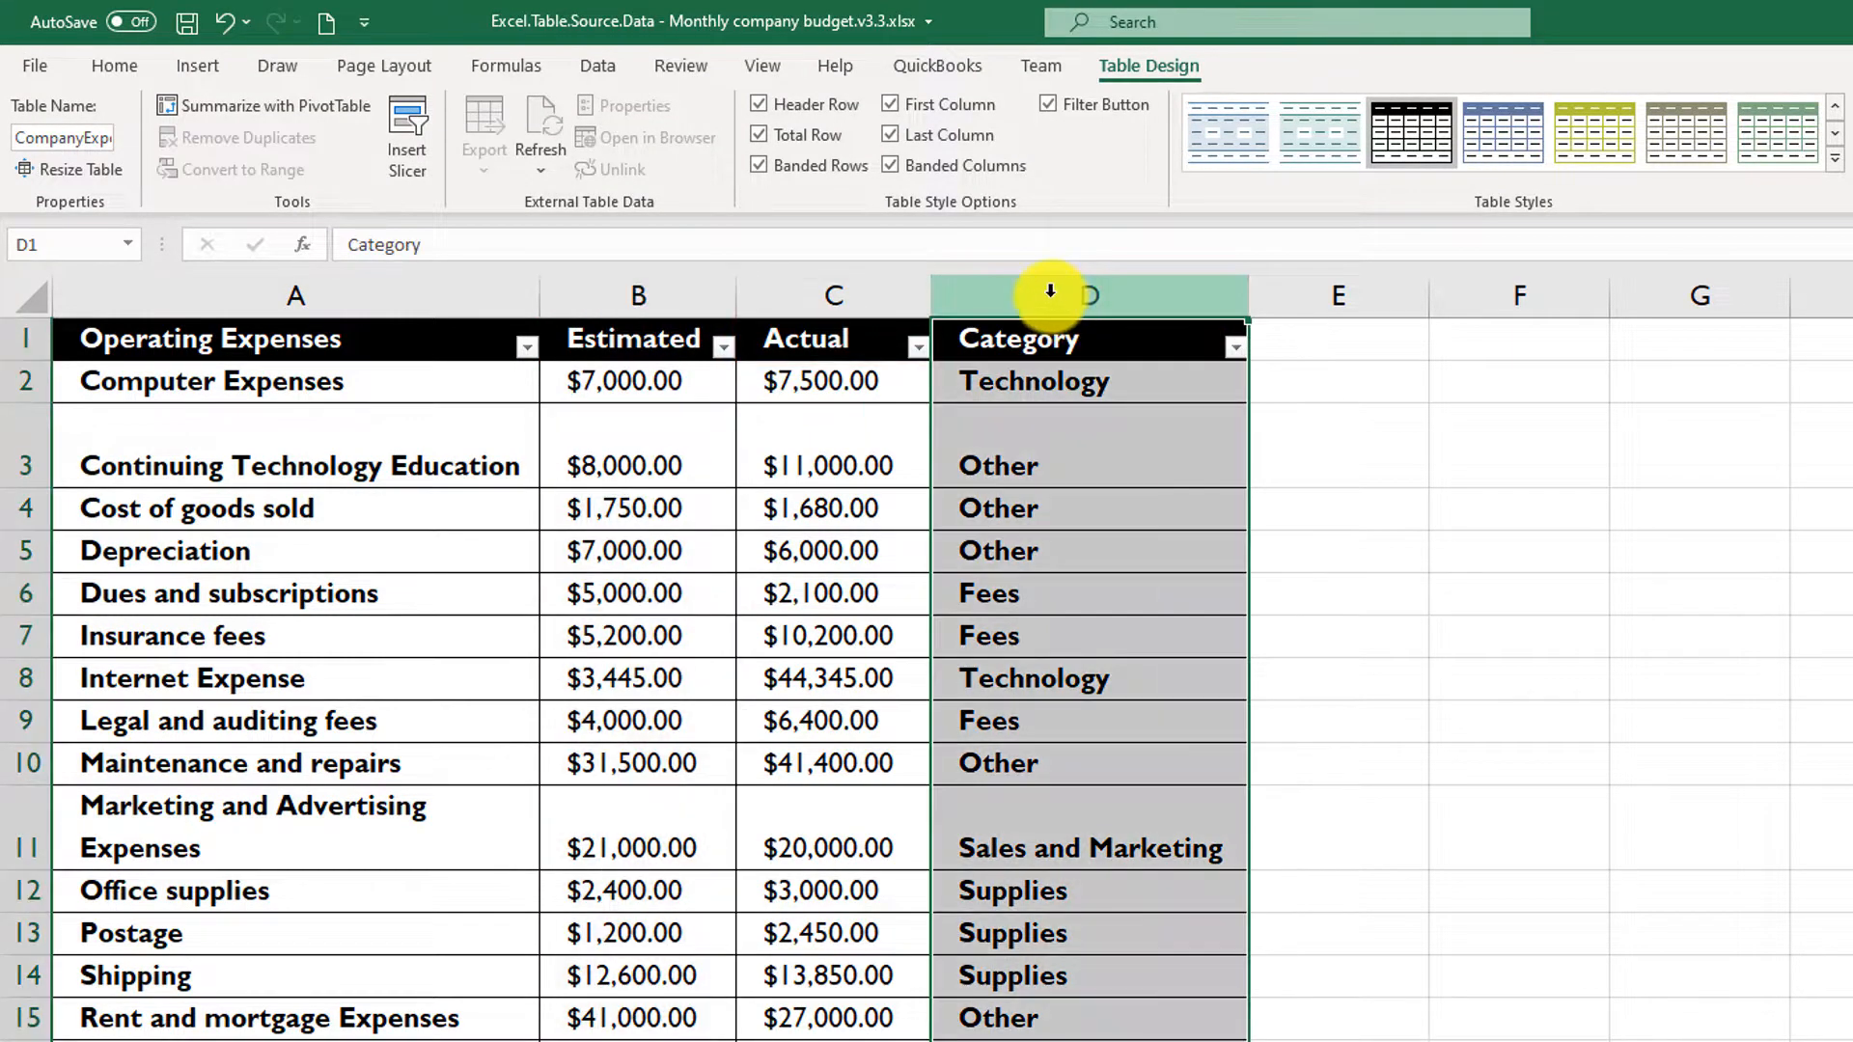
{"action": "right_click", "coordinate": [1048, 301]}
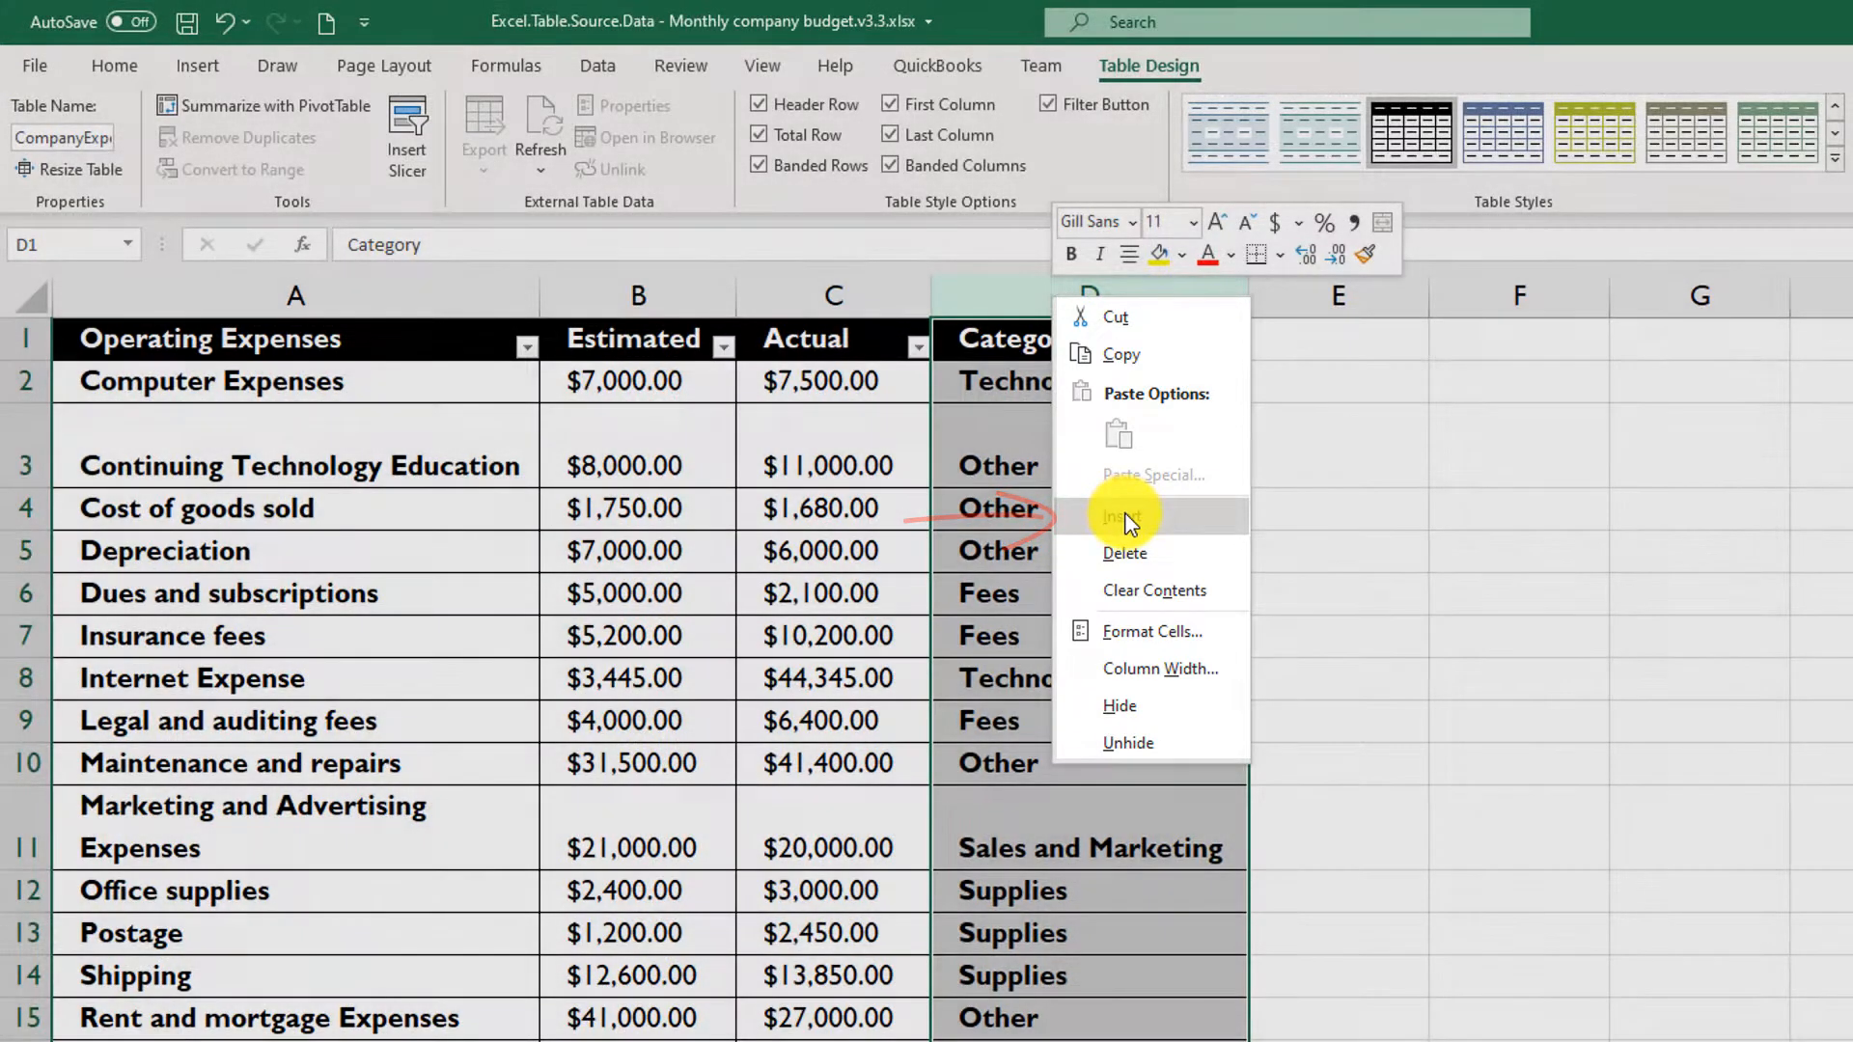
{"action": "left_click", "coordinate": [1127, 519]}
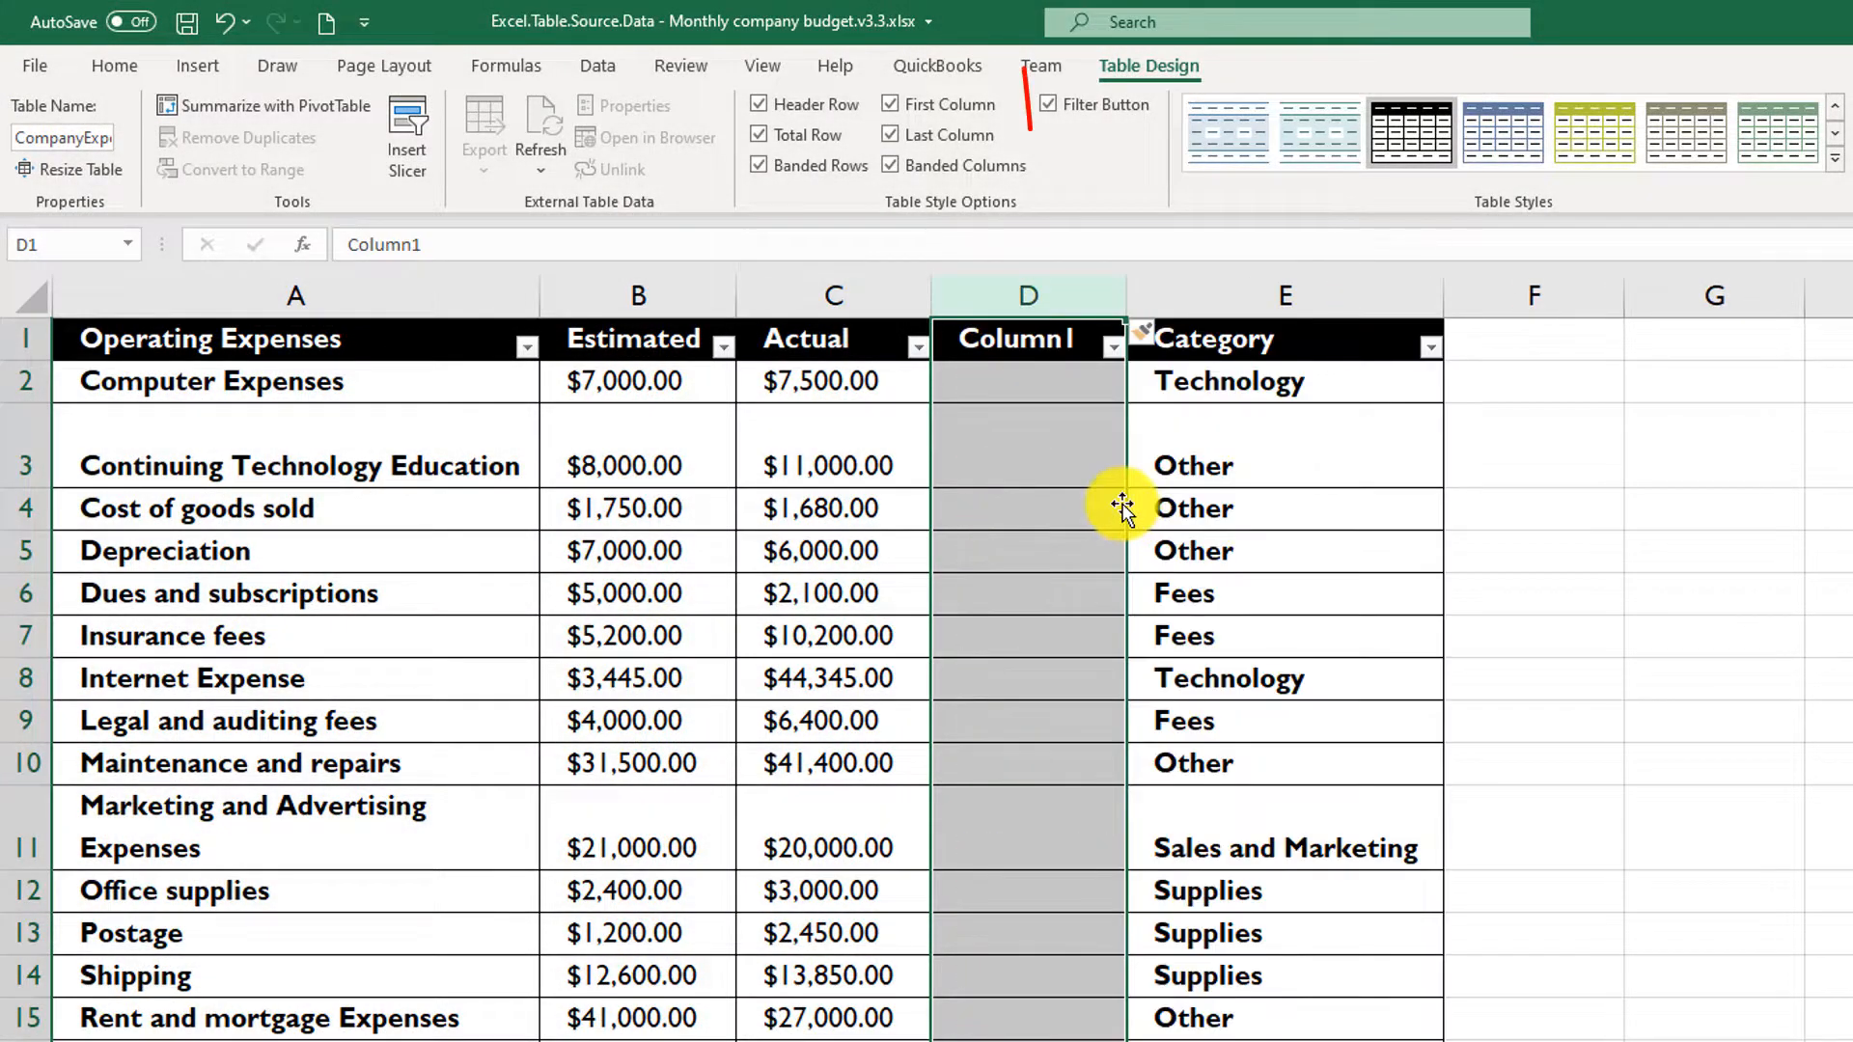
{"action": "left_click", "coordinate": [1039, 348]}
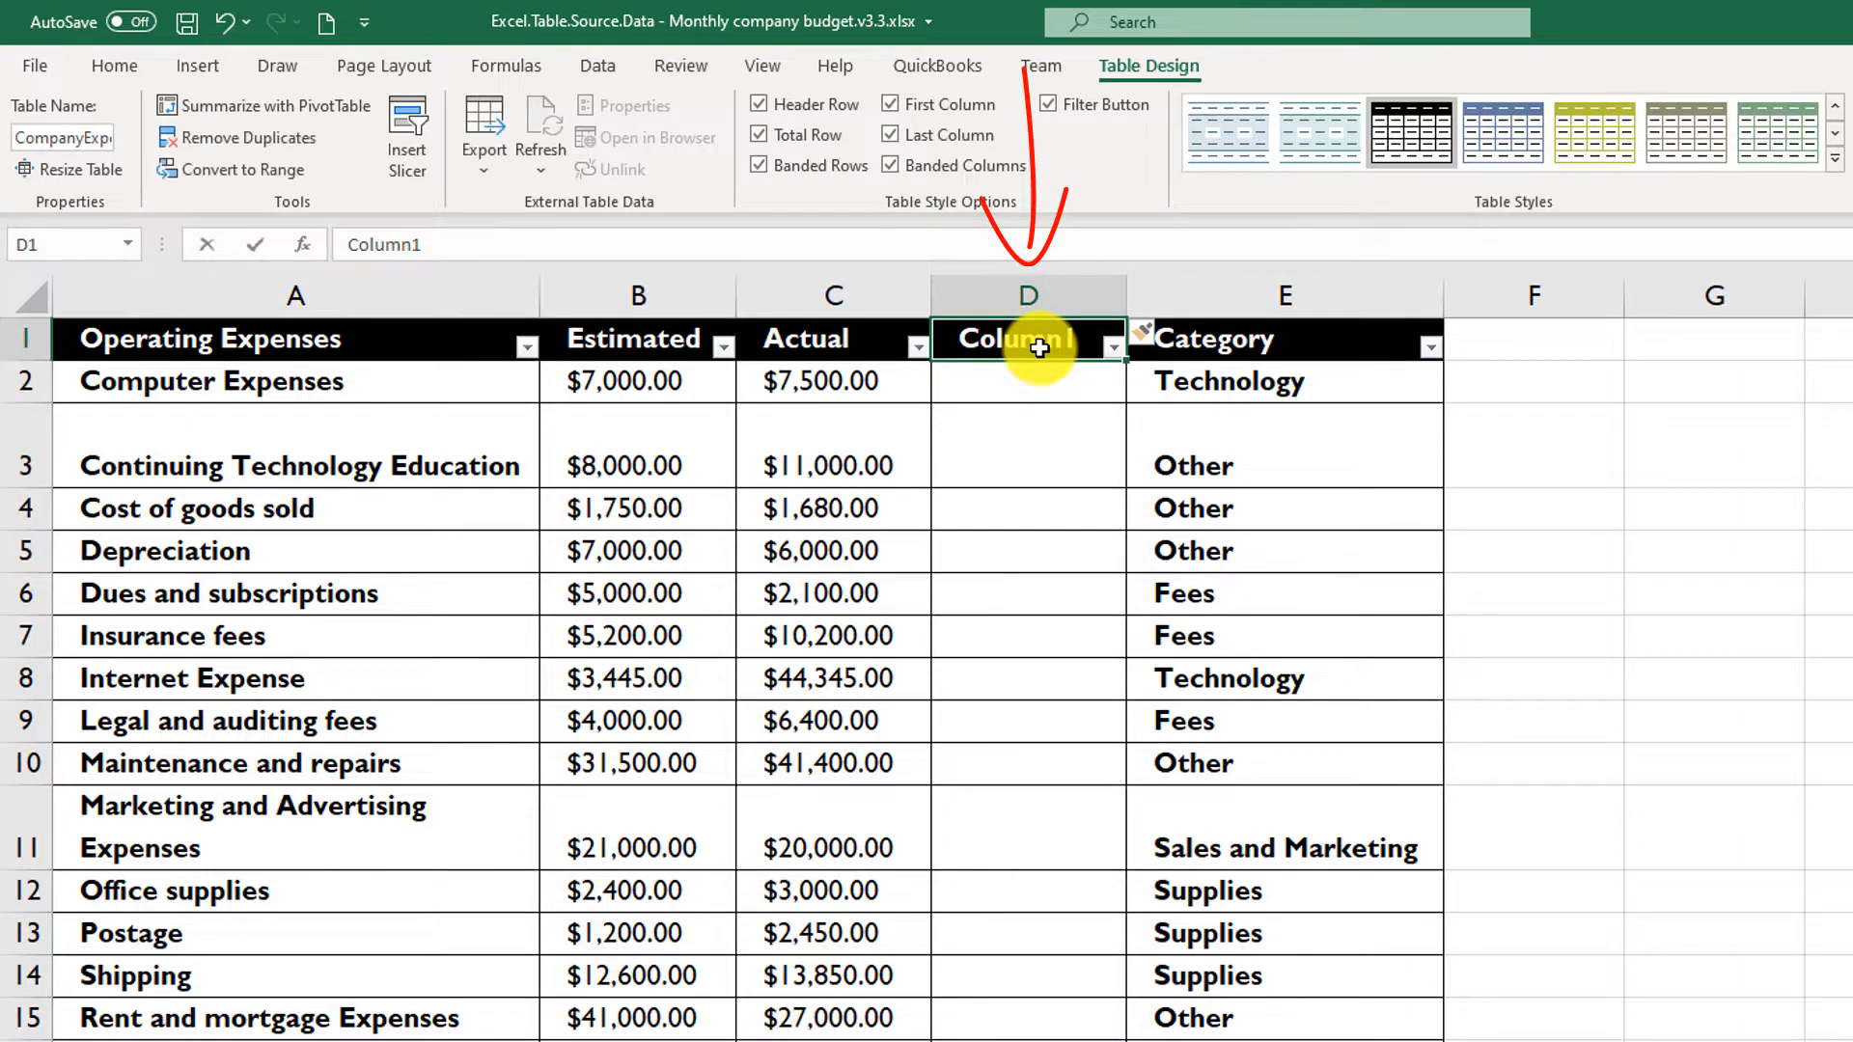
{"action": "type", "text": "Difference"}
{"action": "key", "text": "Return"}
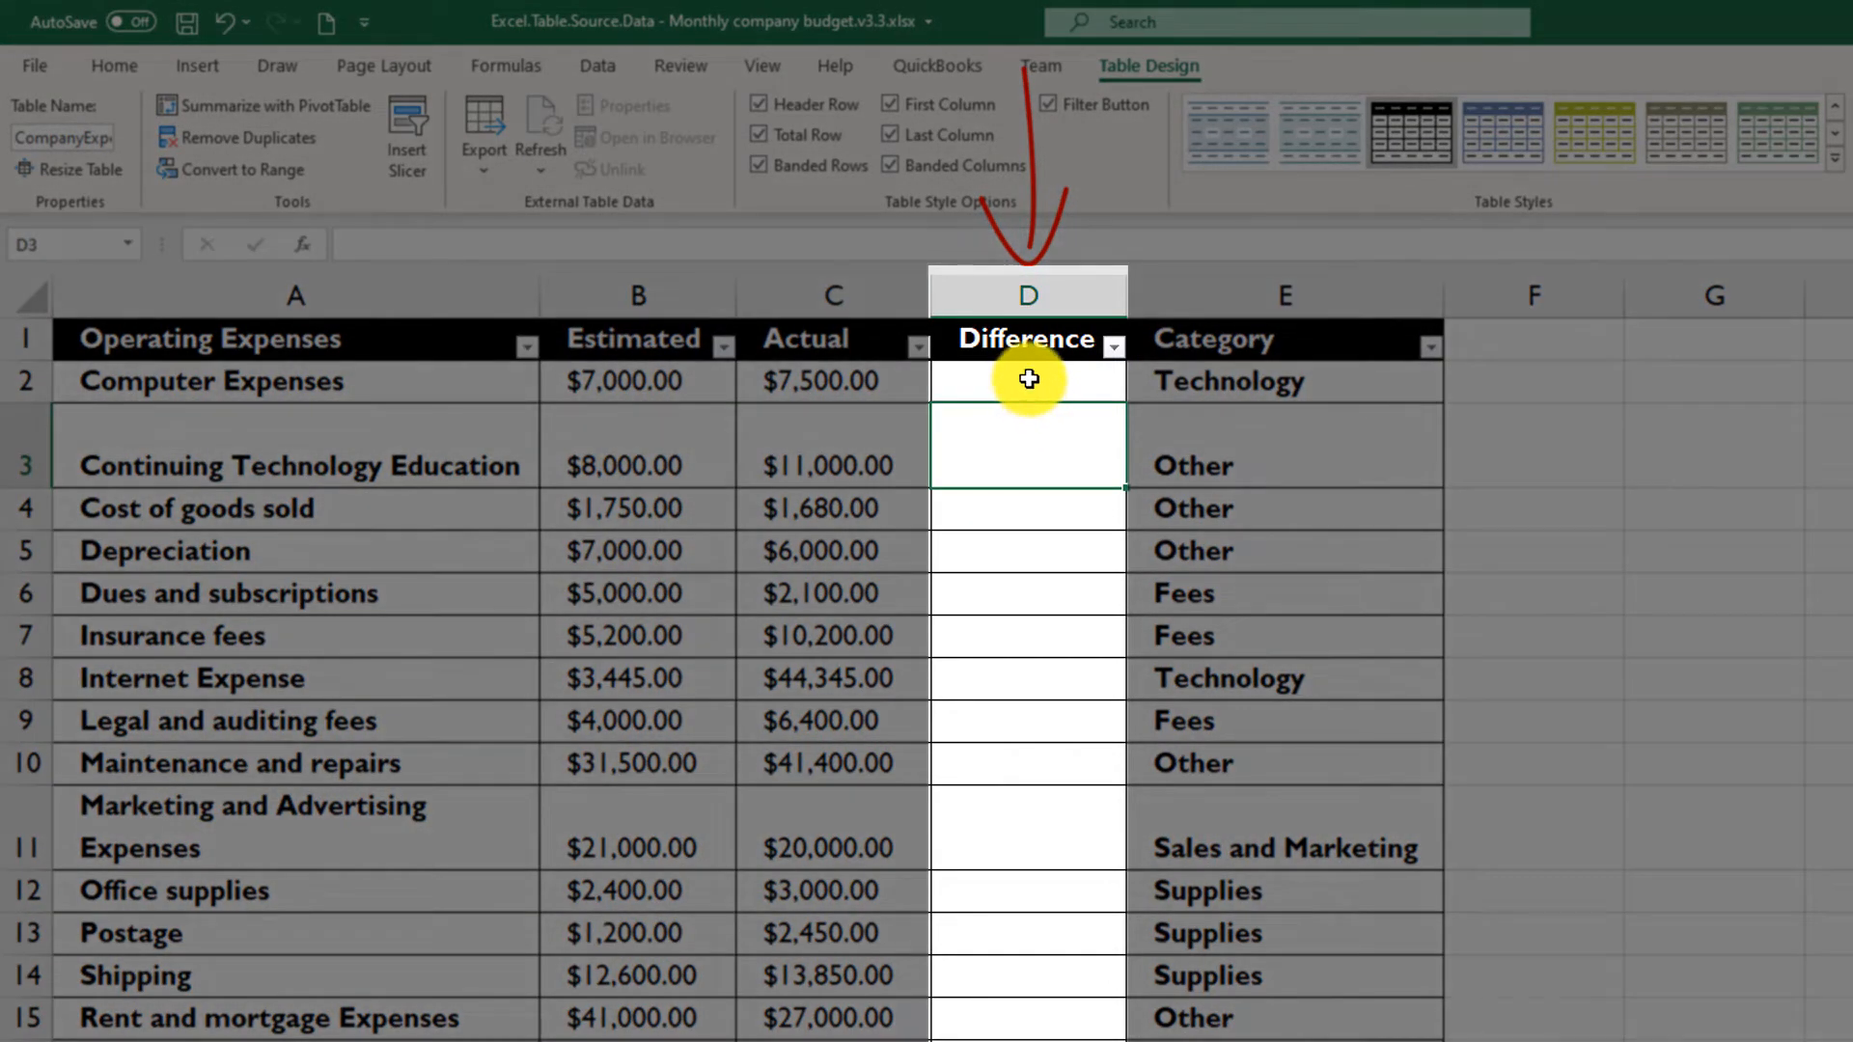
{"action": "left_click_drag", "start_coordinate": [1029, 378], "coordinate": [1062, 1041]}
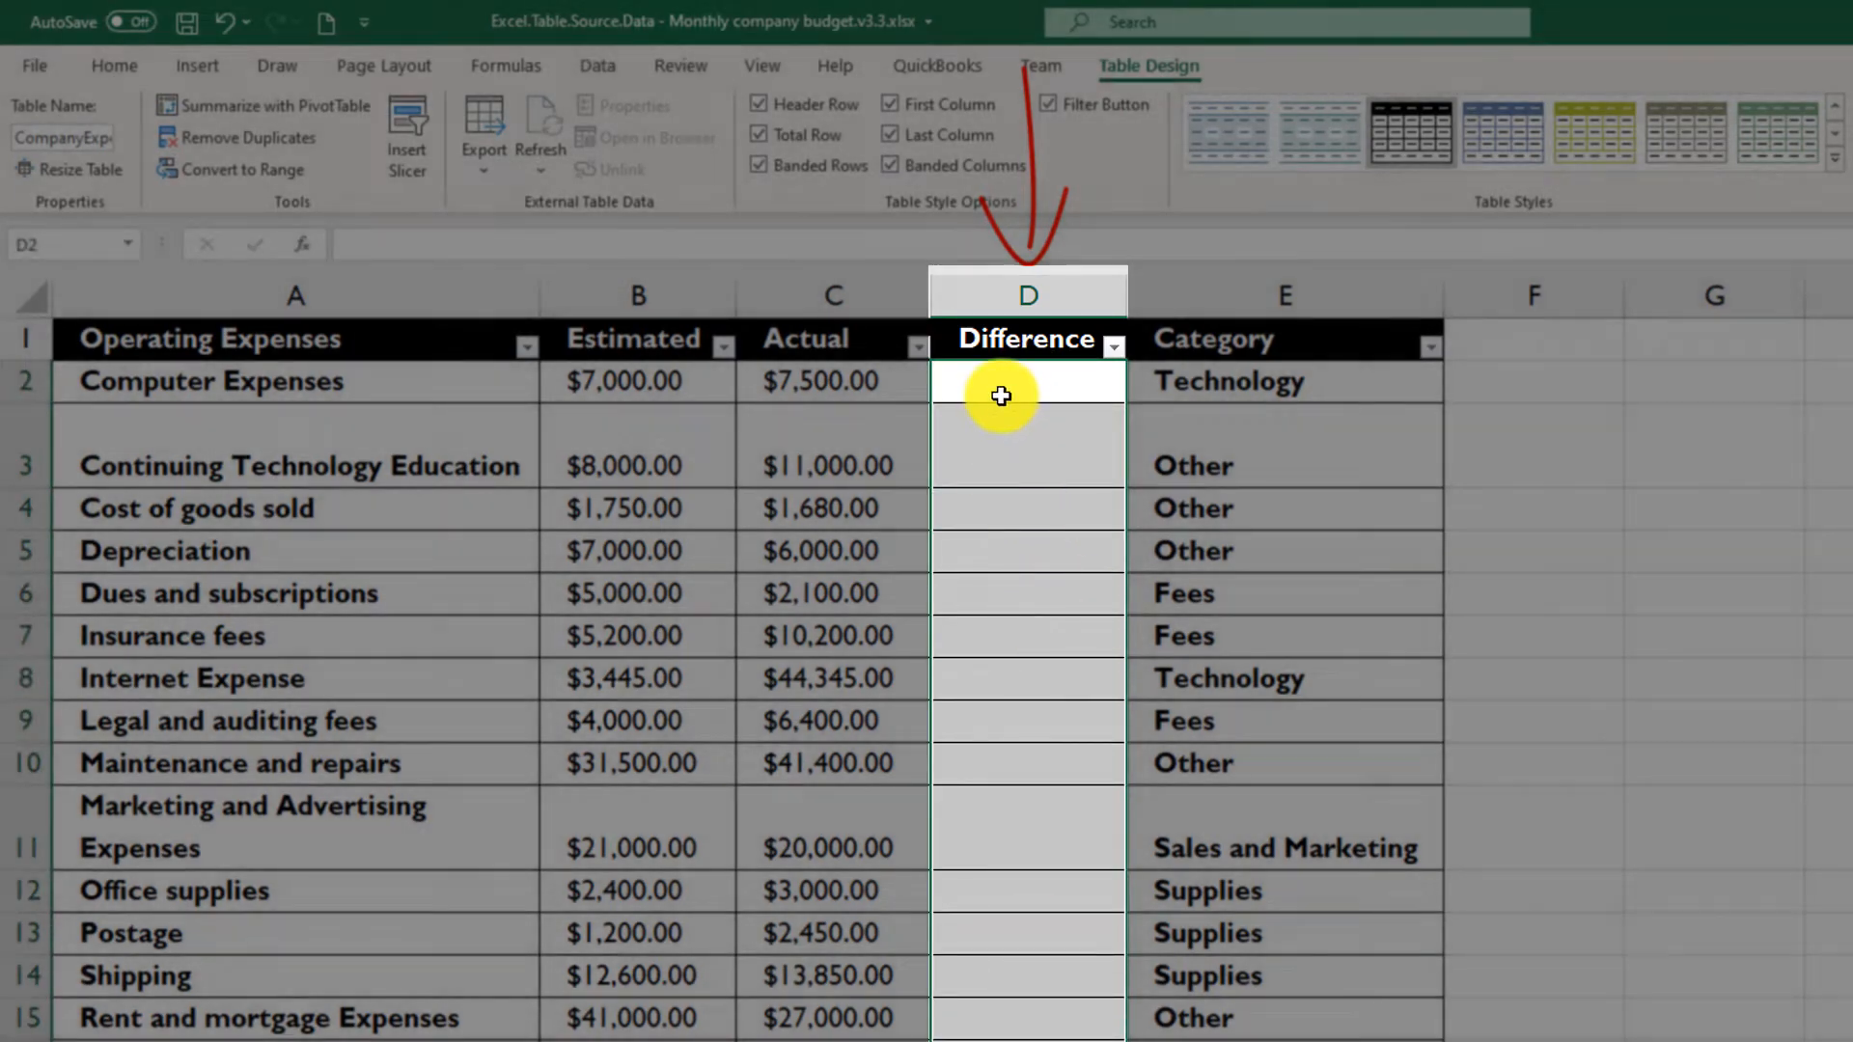
{"action": "left_click", "coordinate": [1097, 380]}
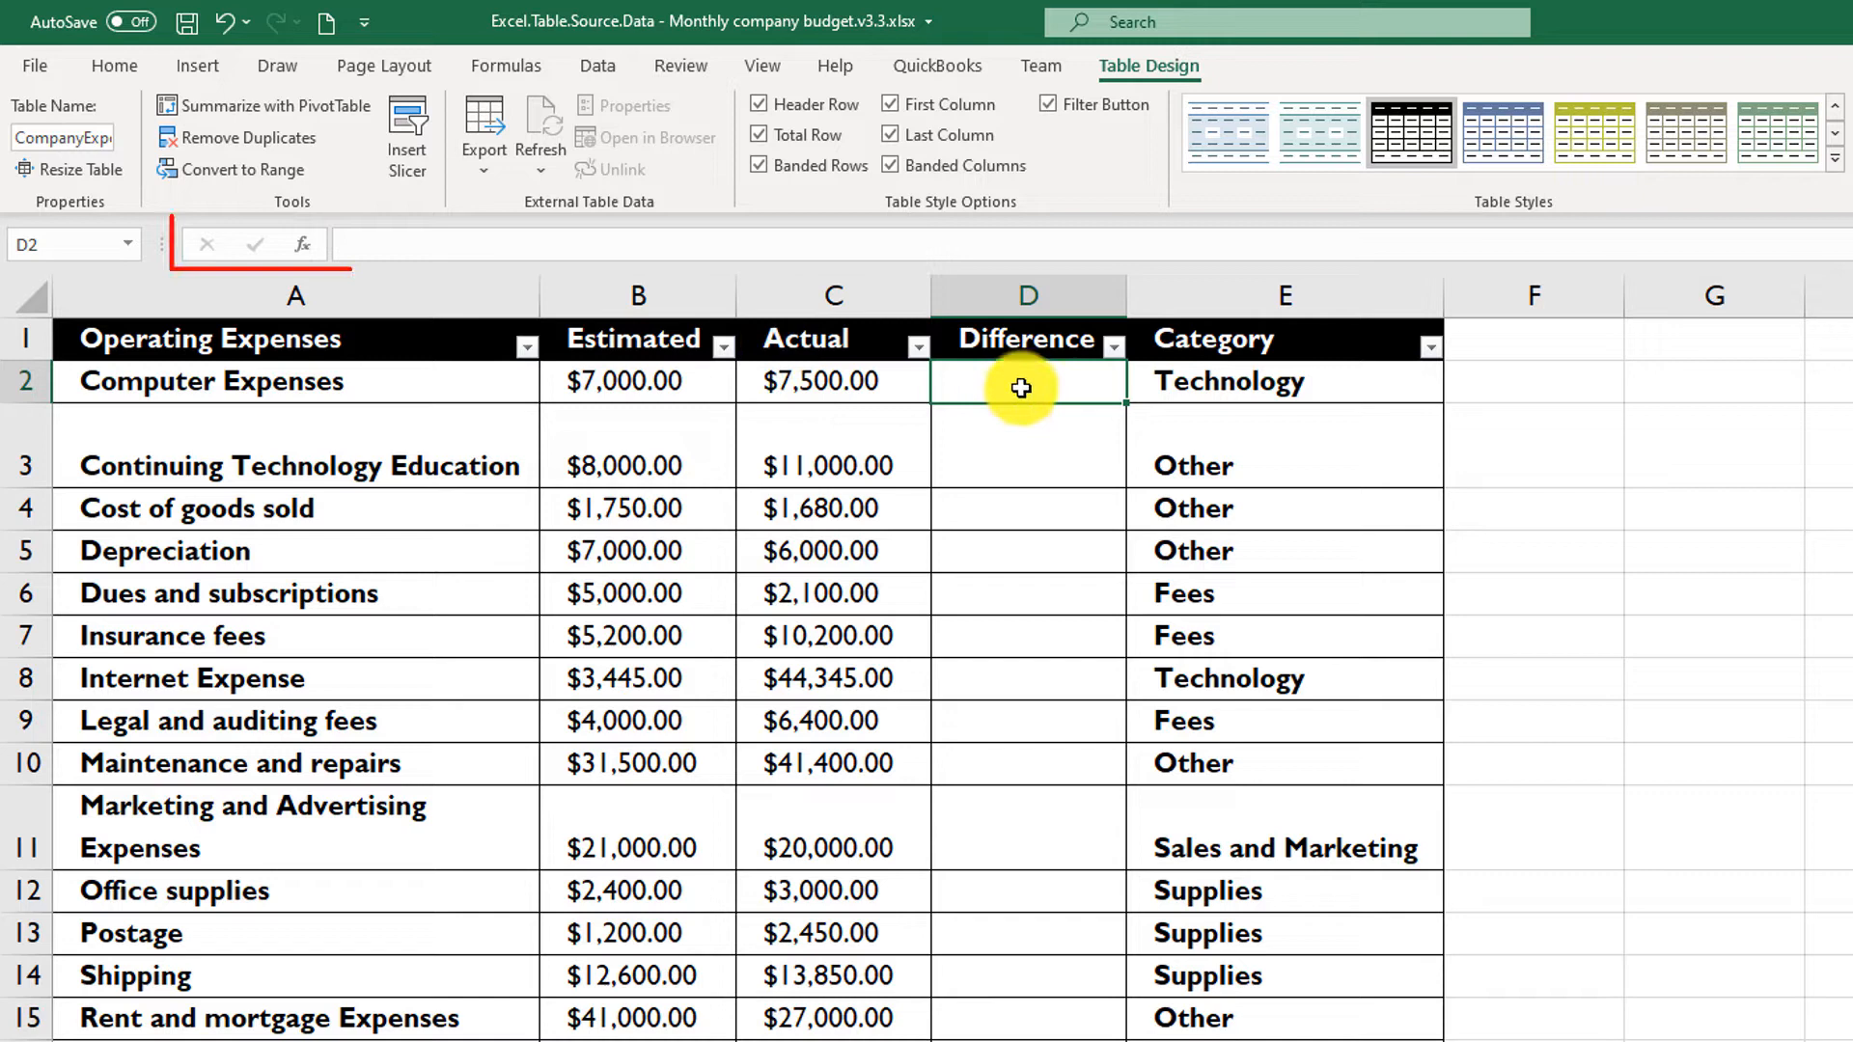
{"action": "left_click", "coordinate": [414, 249]}
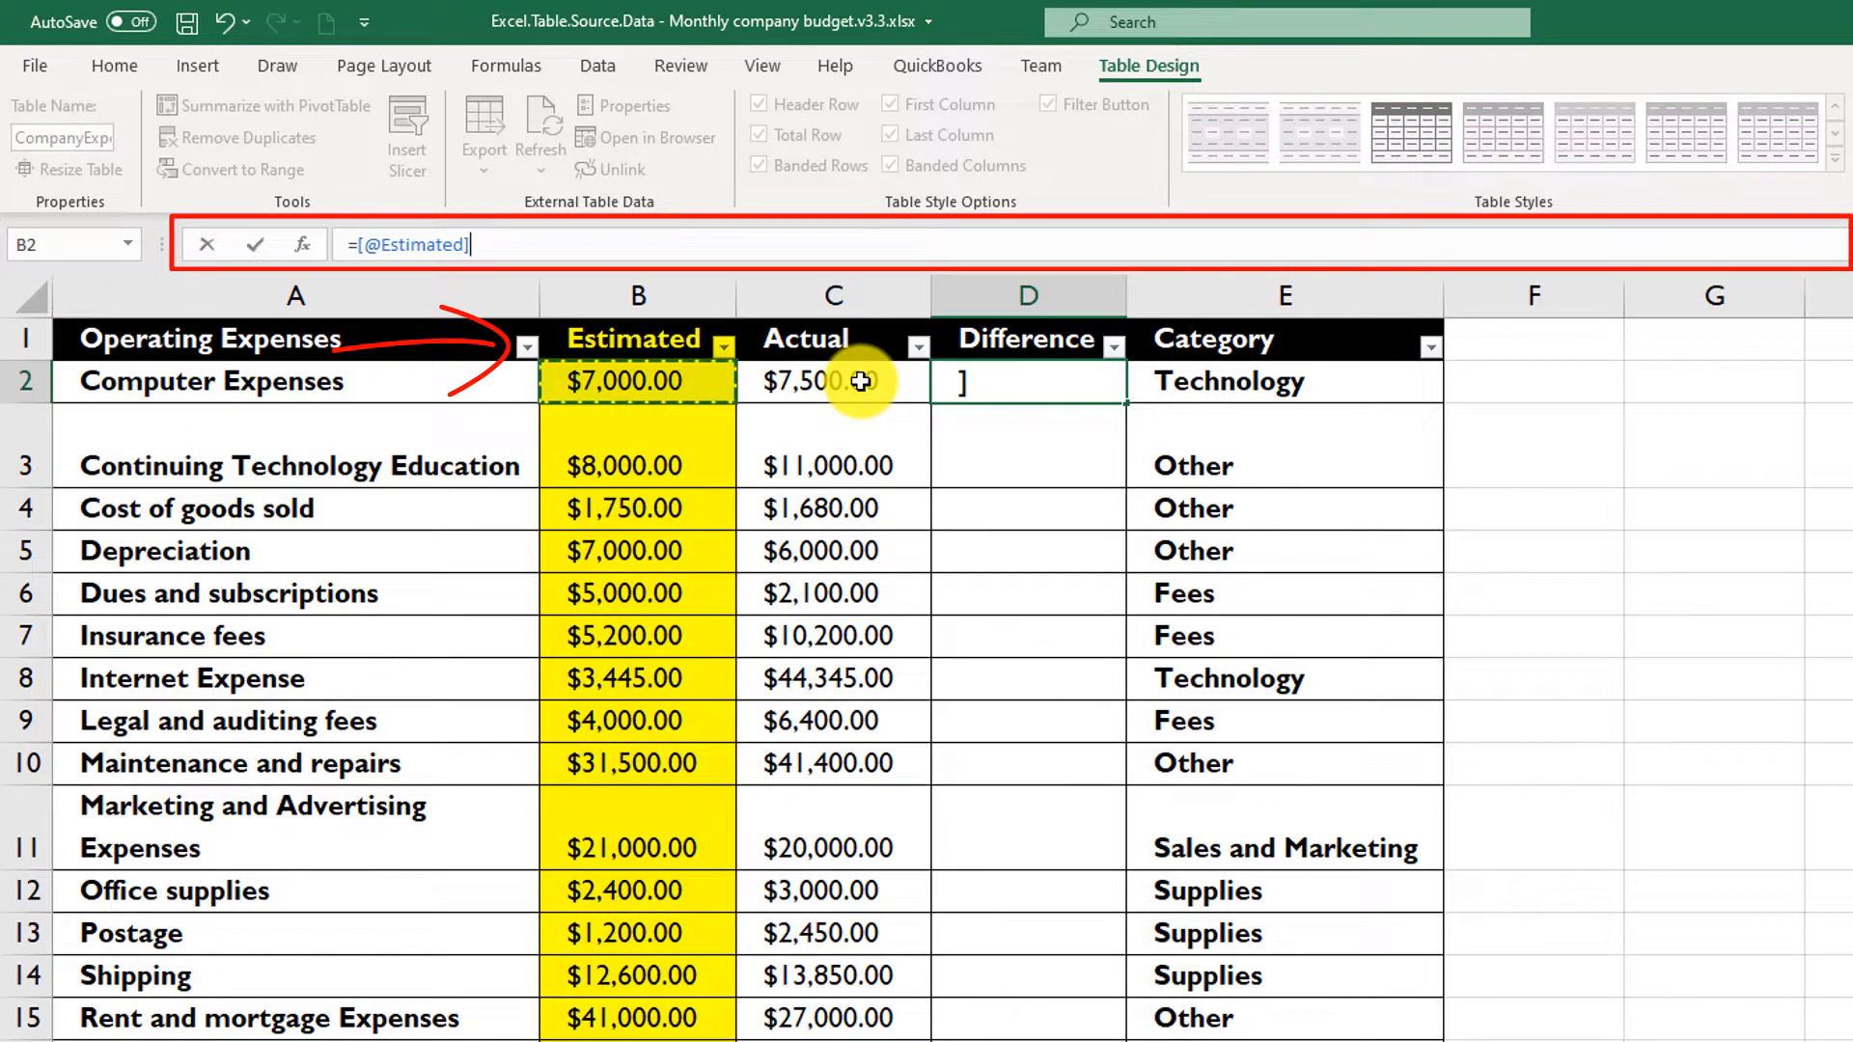
{"action": "type", "text": "-"}
{"action": "left_click", "coordinate": [827, 387]}
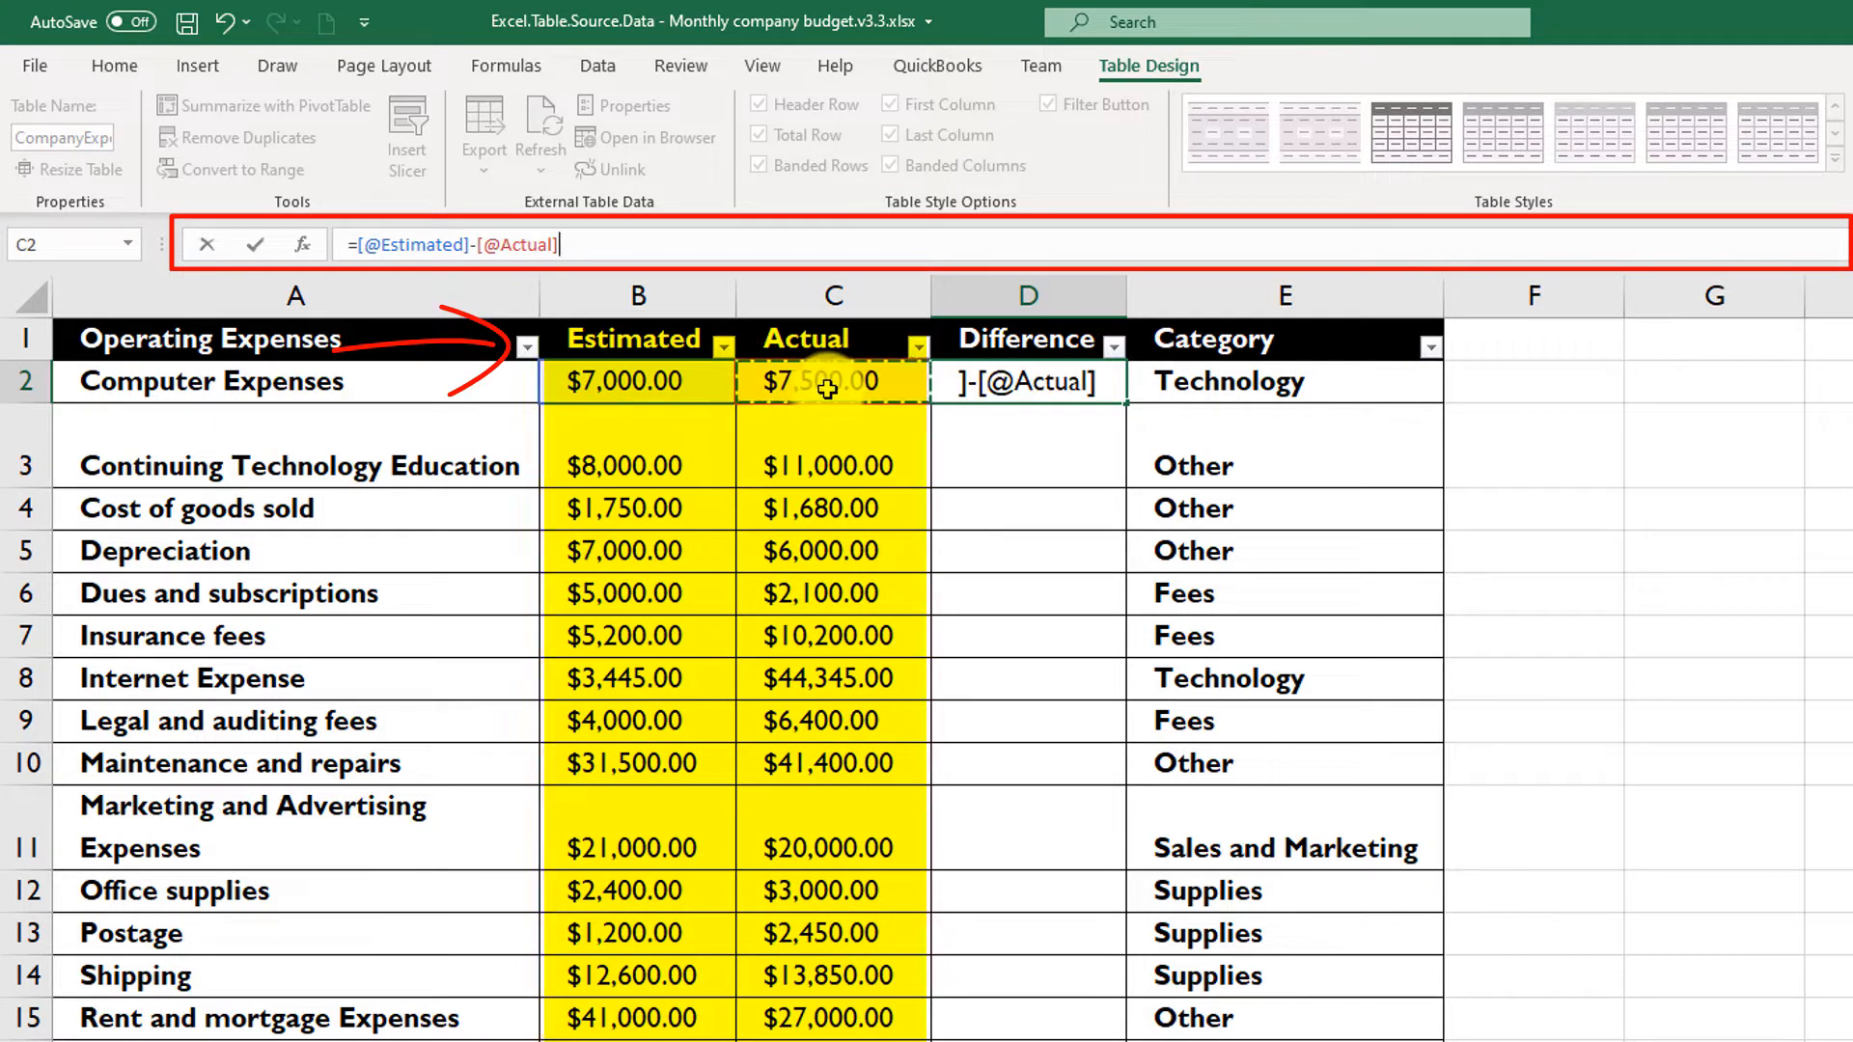
{"action": "key", "text": "Return"}
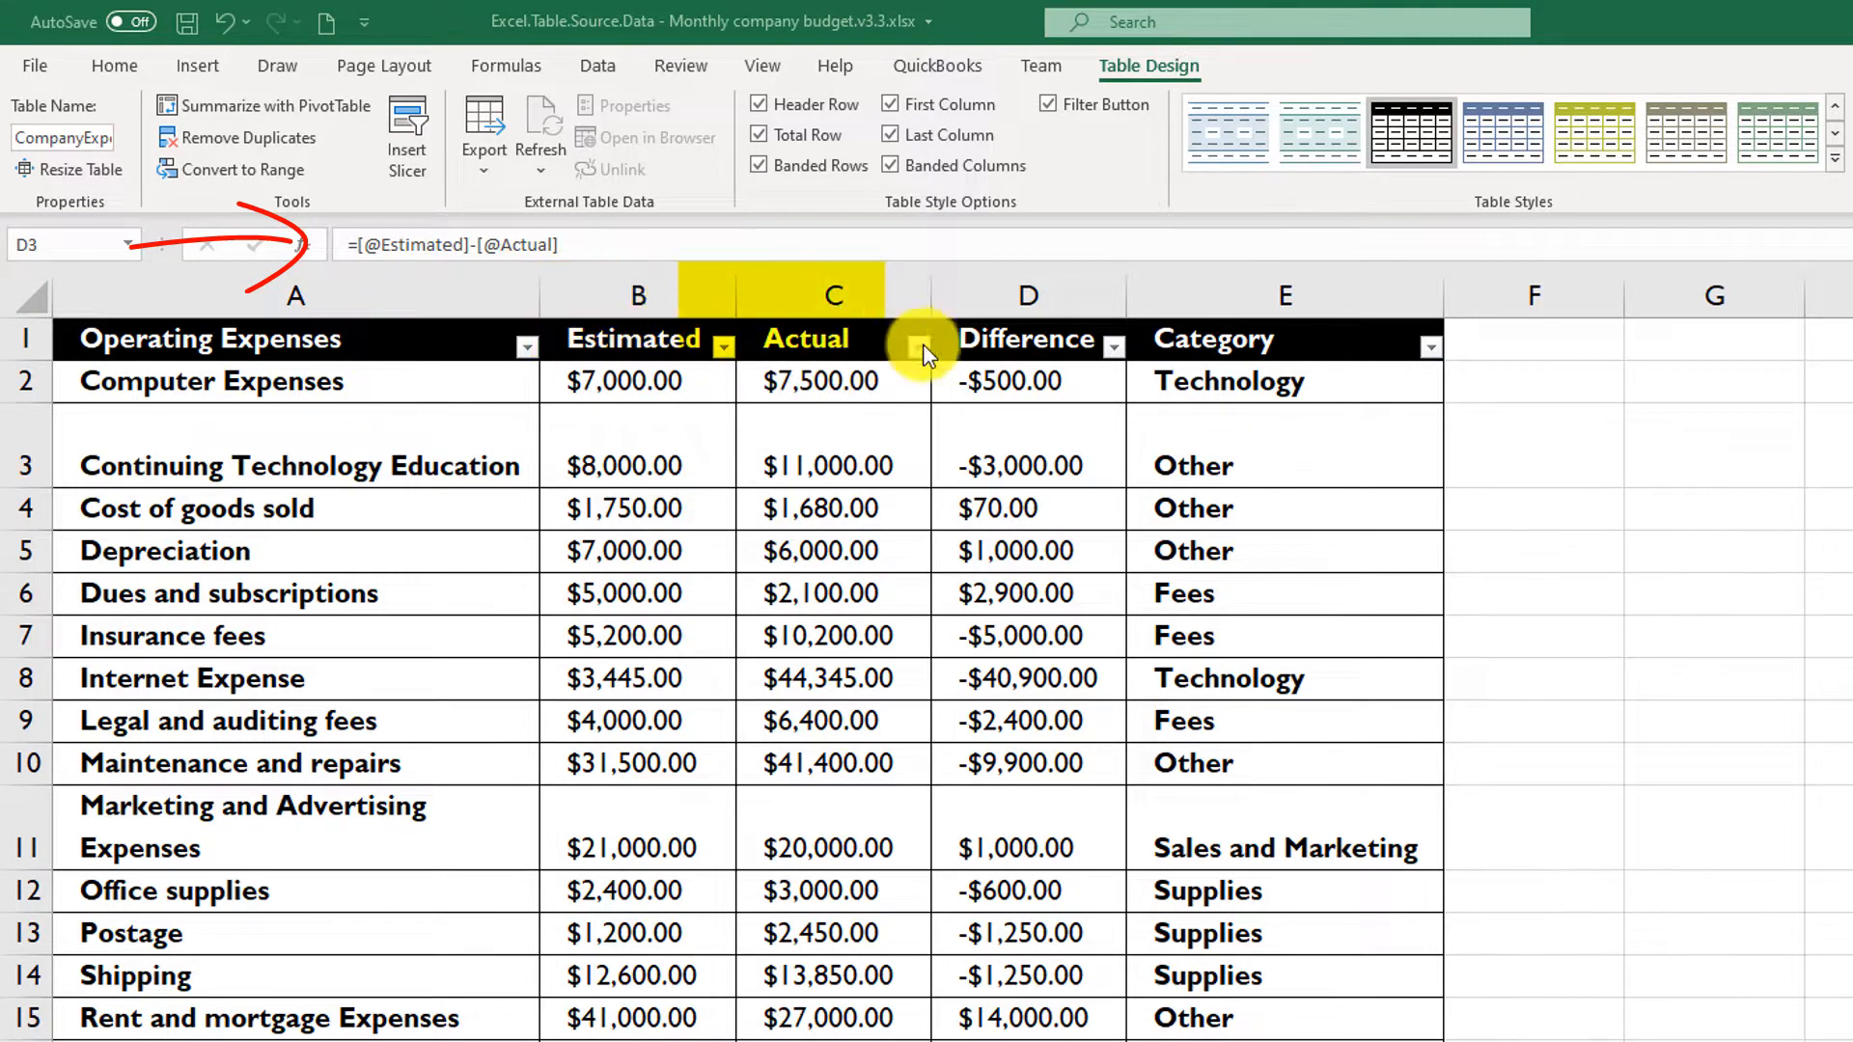
Inspect the Difference column's formula and the function number and column reference of the SUBTOTAL formula in B21
{"action": "left_click", "coordinate": [371, 244]}
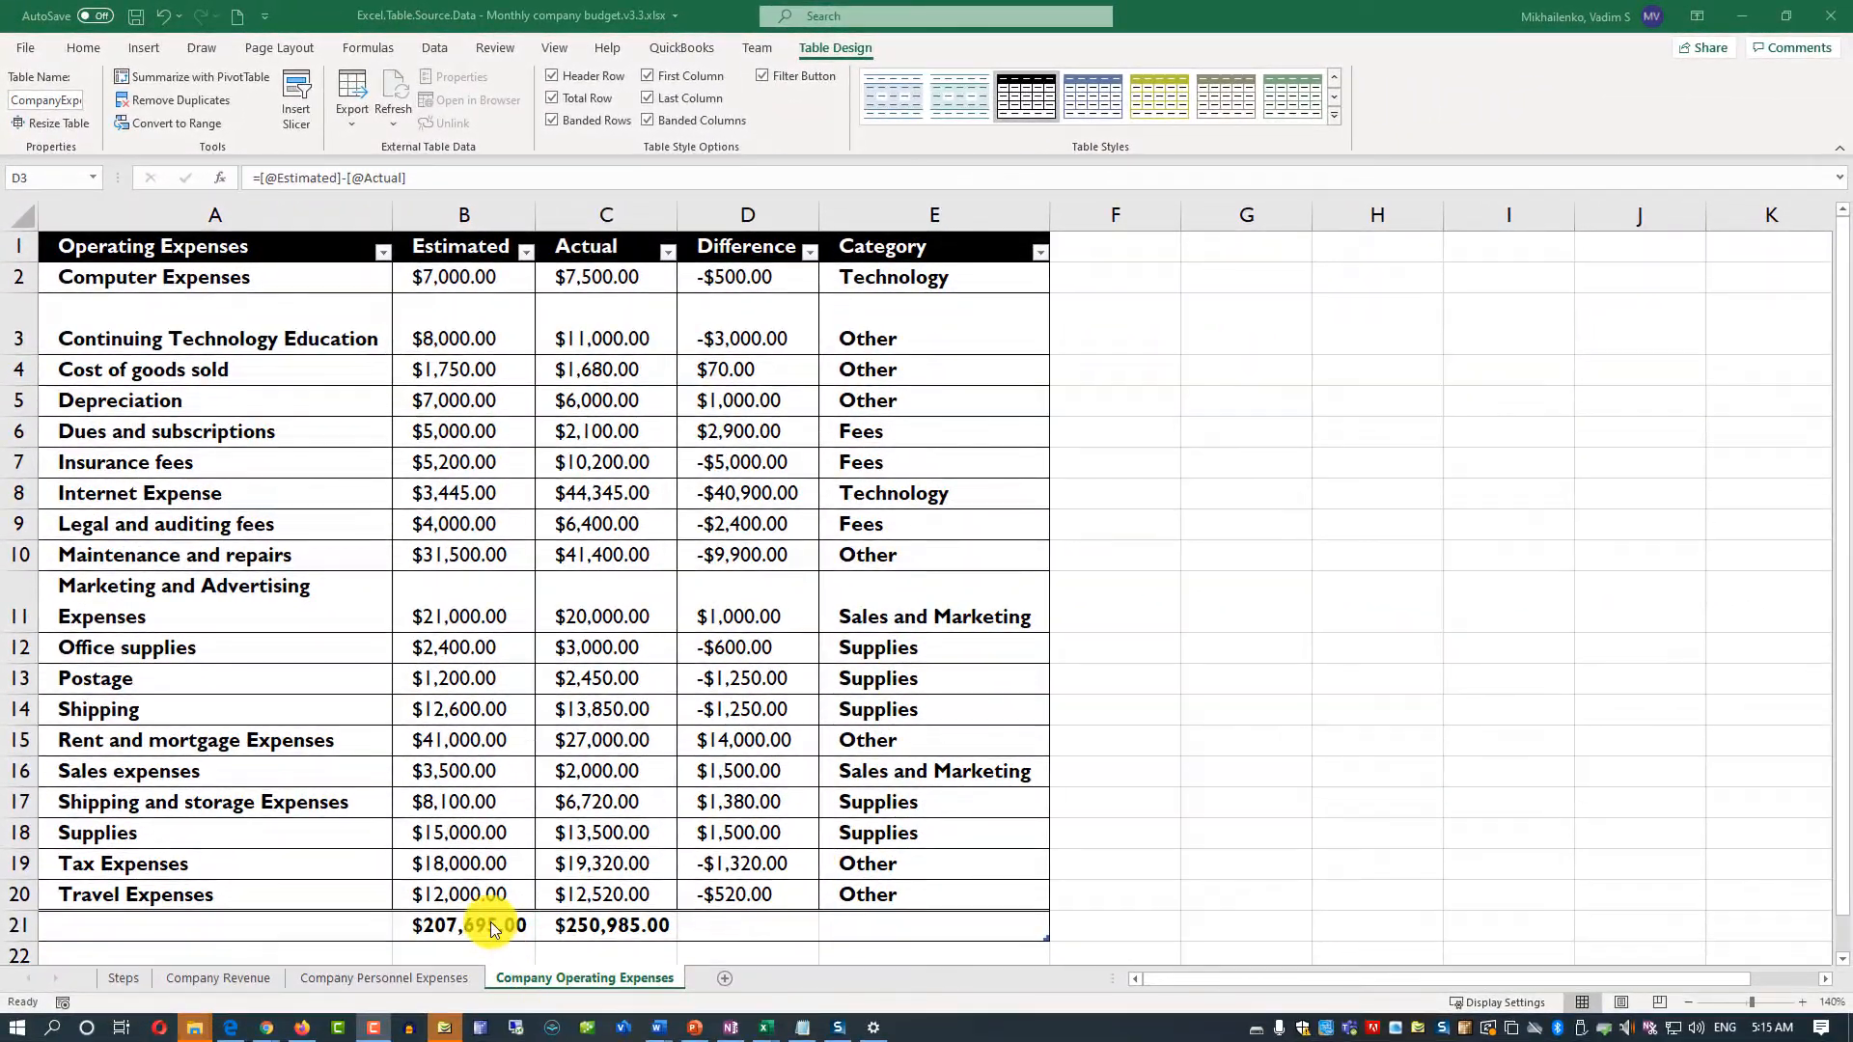
{"action": "left_click", "coordinate": [446, 931]}
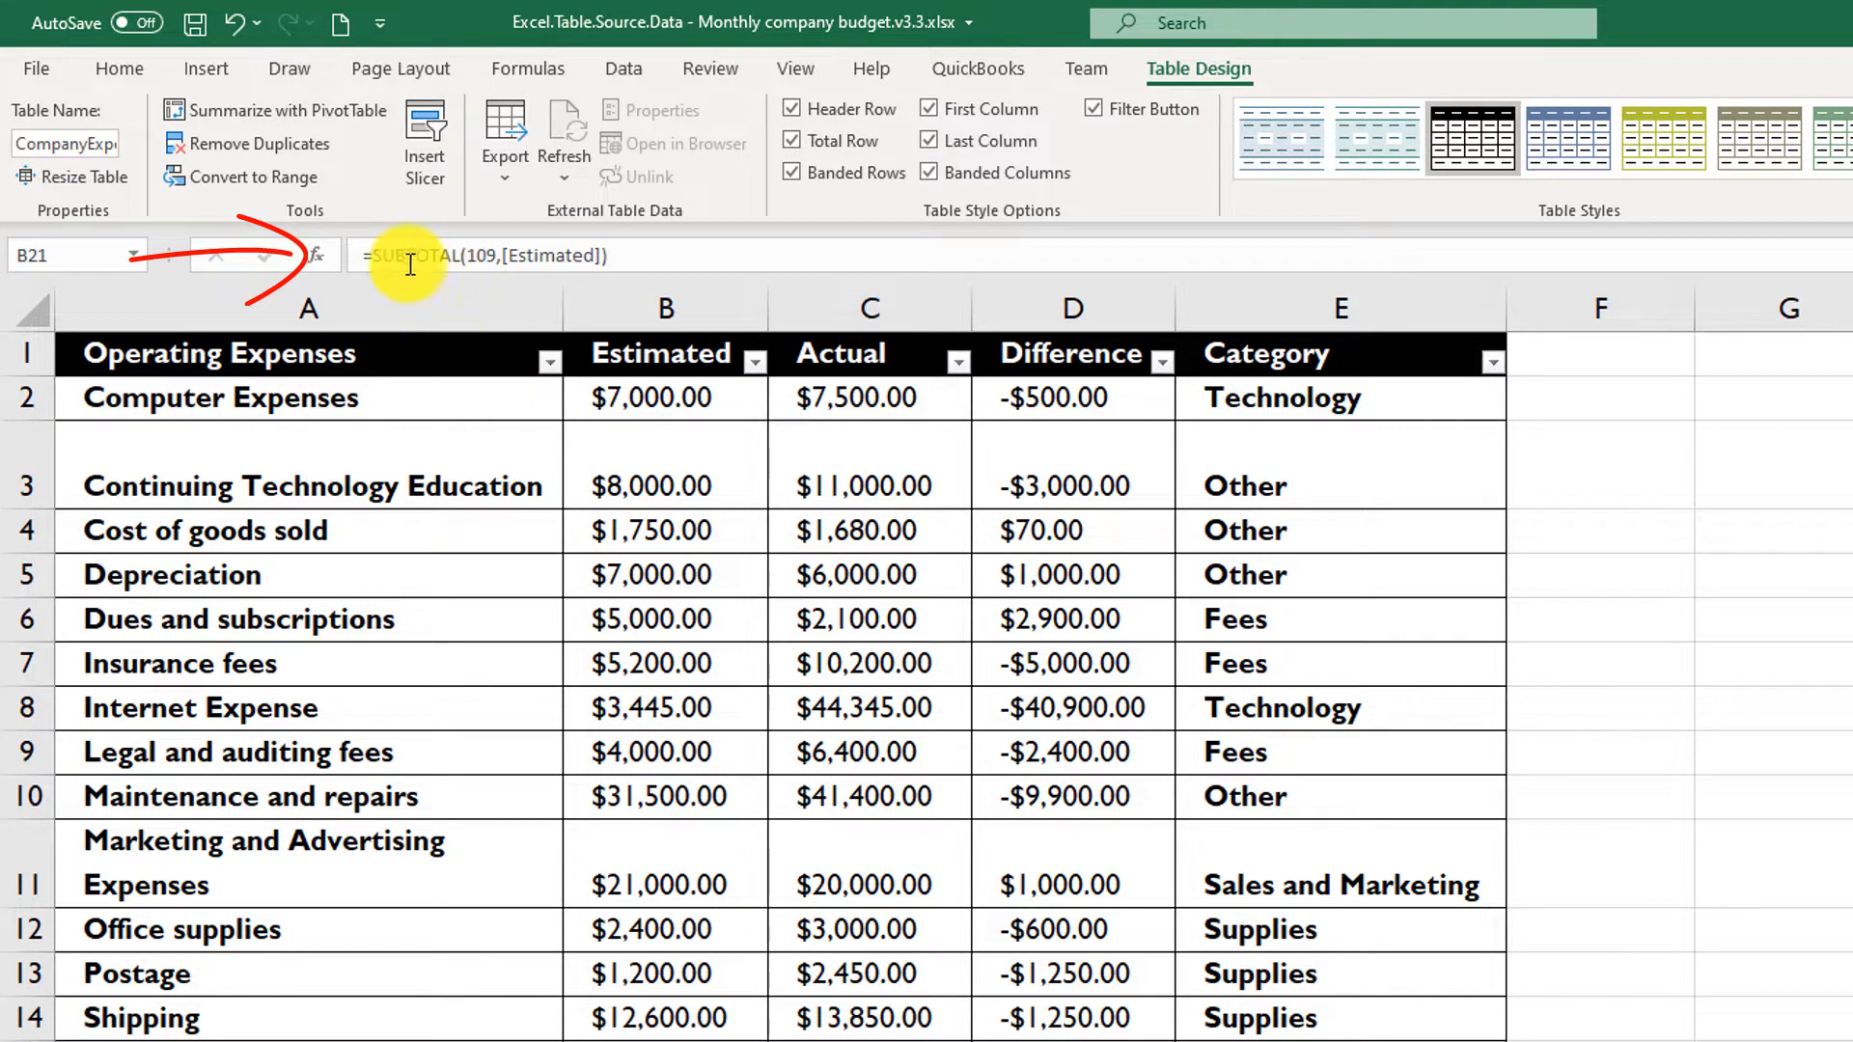
{"action": "left_click", "coordinate": [502, 254]}
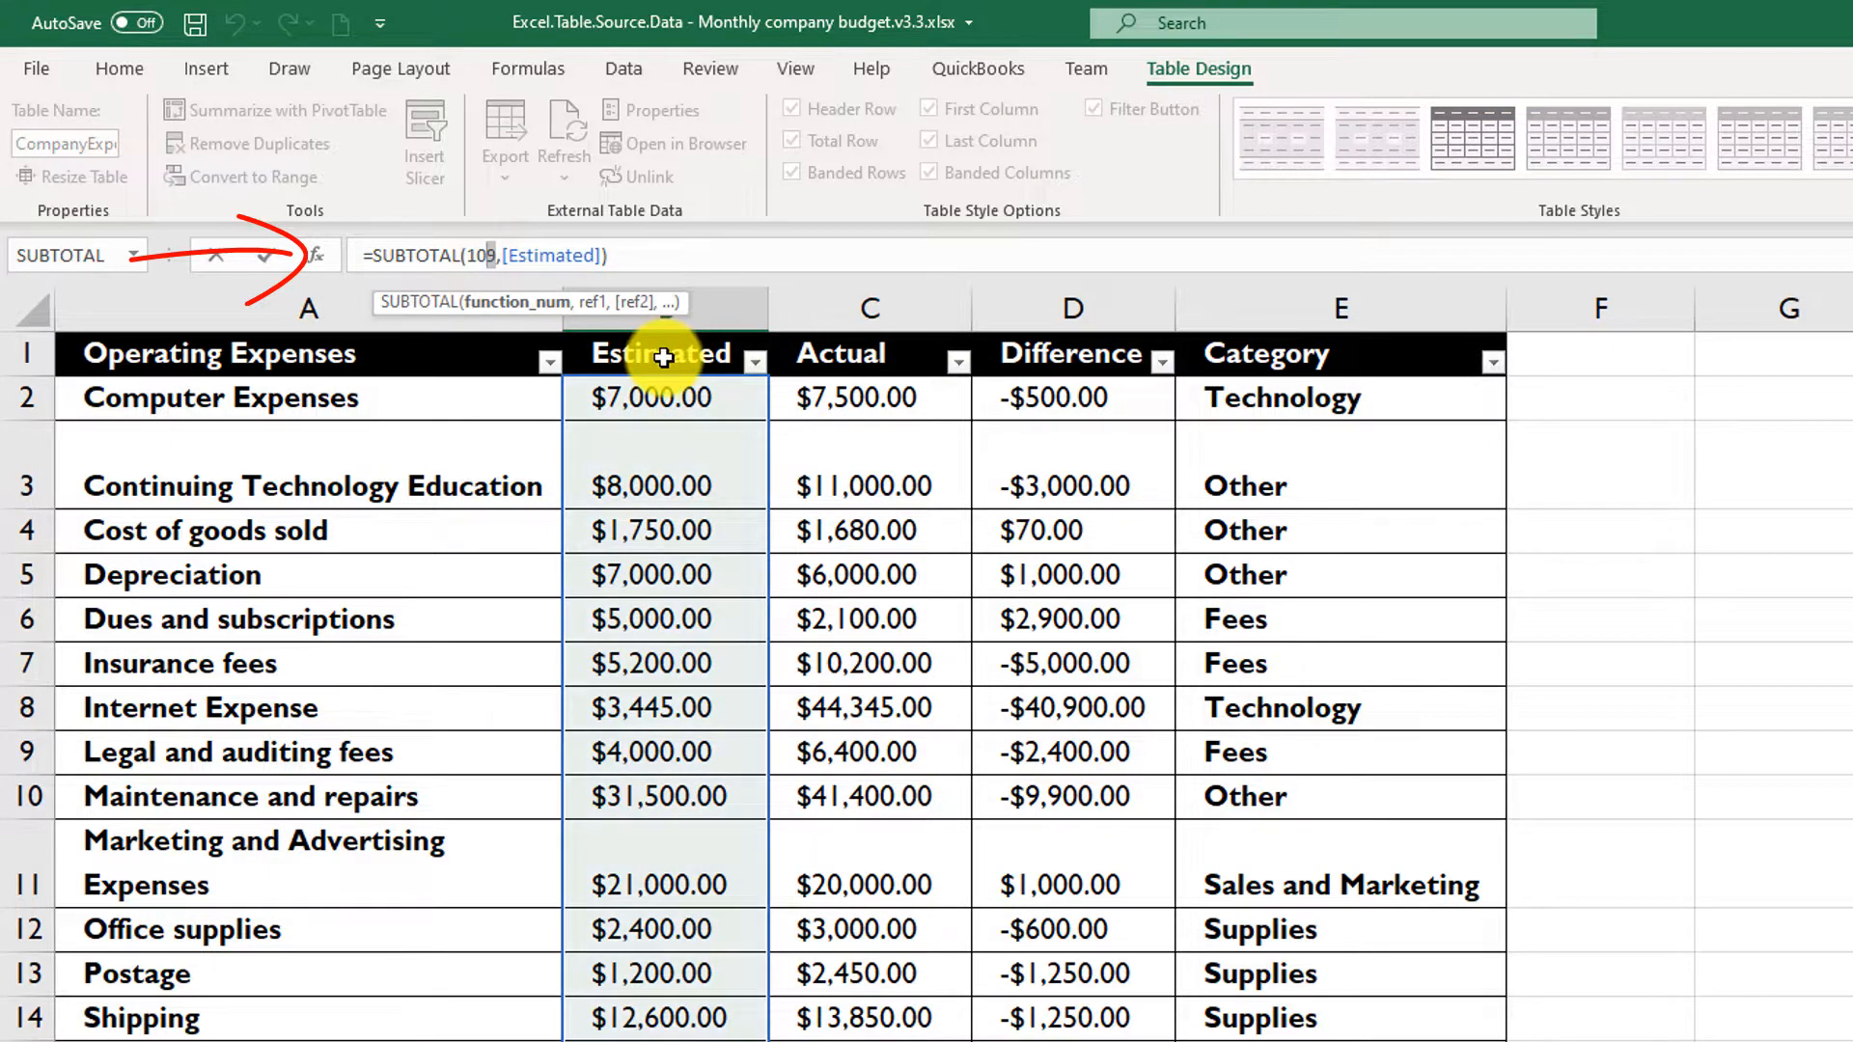
{"action": "double_click", "coordinate": [601, 255]}
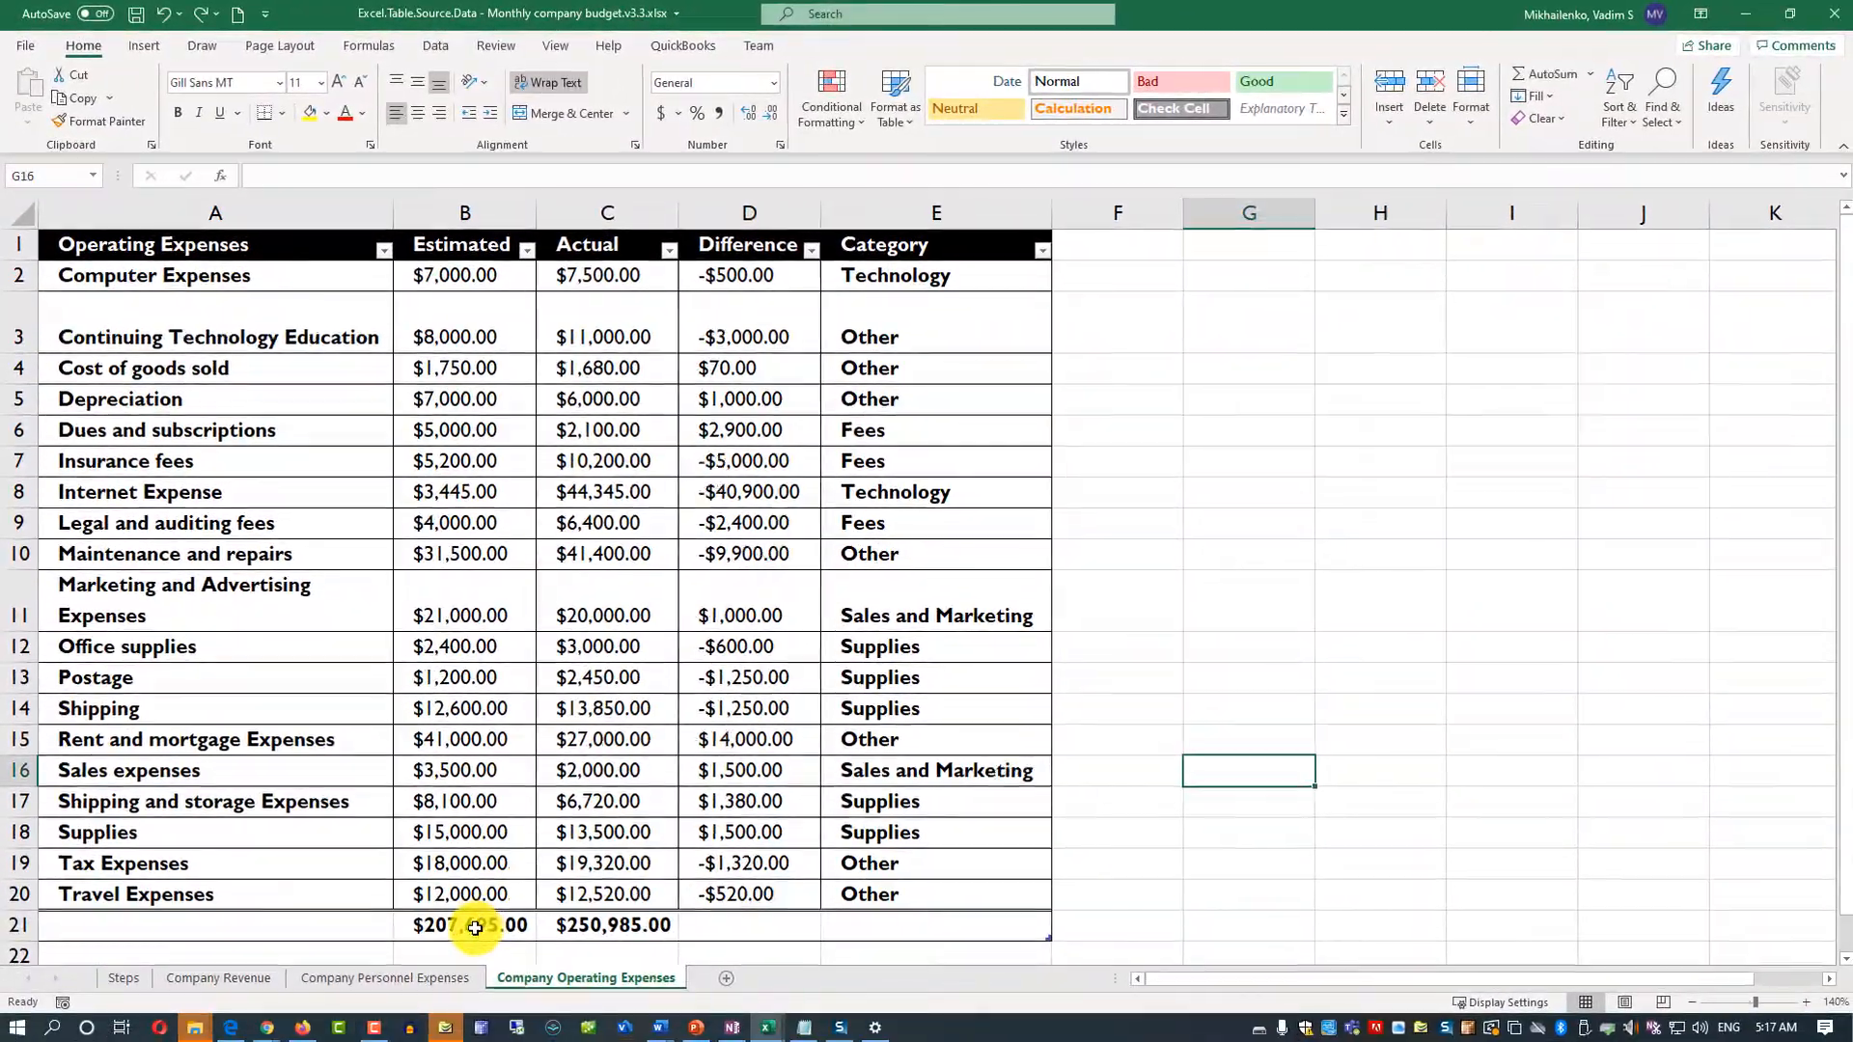
Copy the Estimated total from B21 to G5 with column G widened, and highlight the CompanyExpenses reference in the pasted formula
{"action": "left_click", "coordinate": [474, 927]}
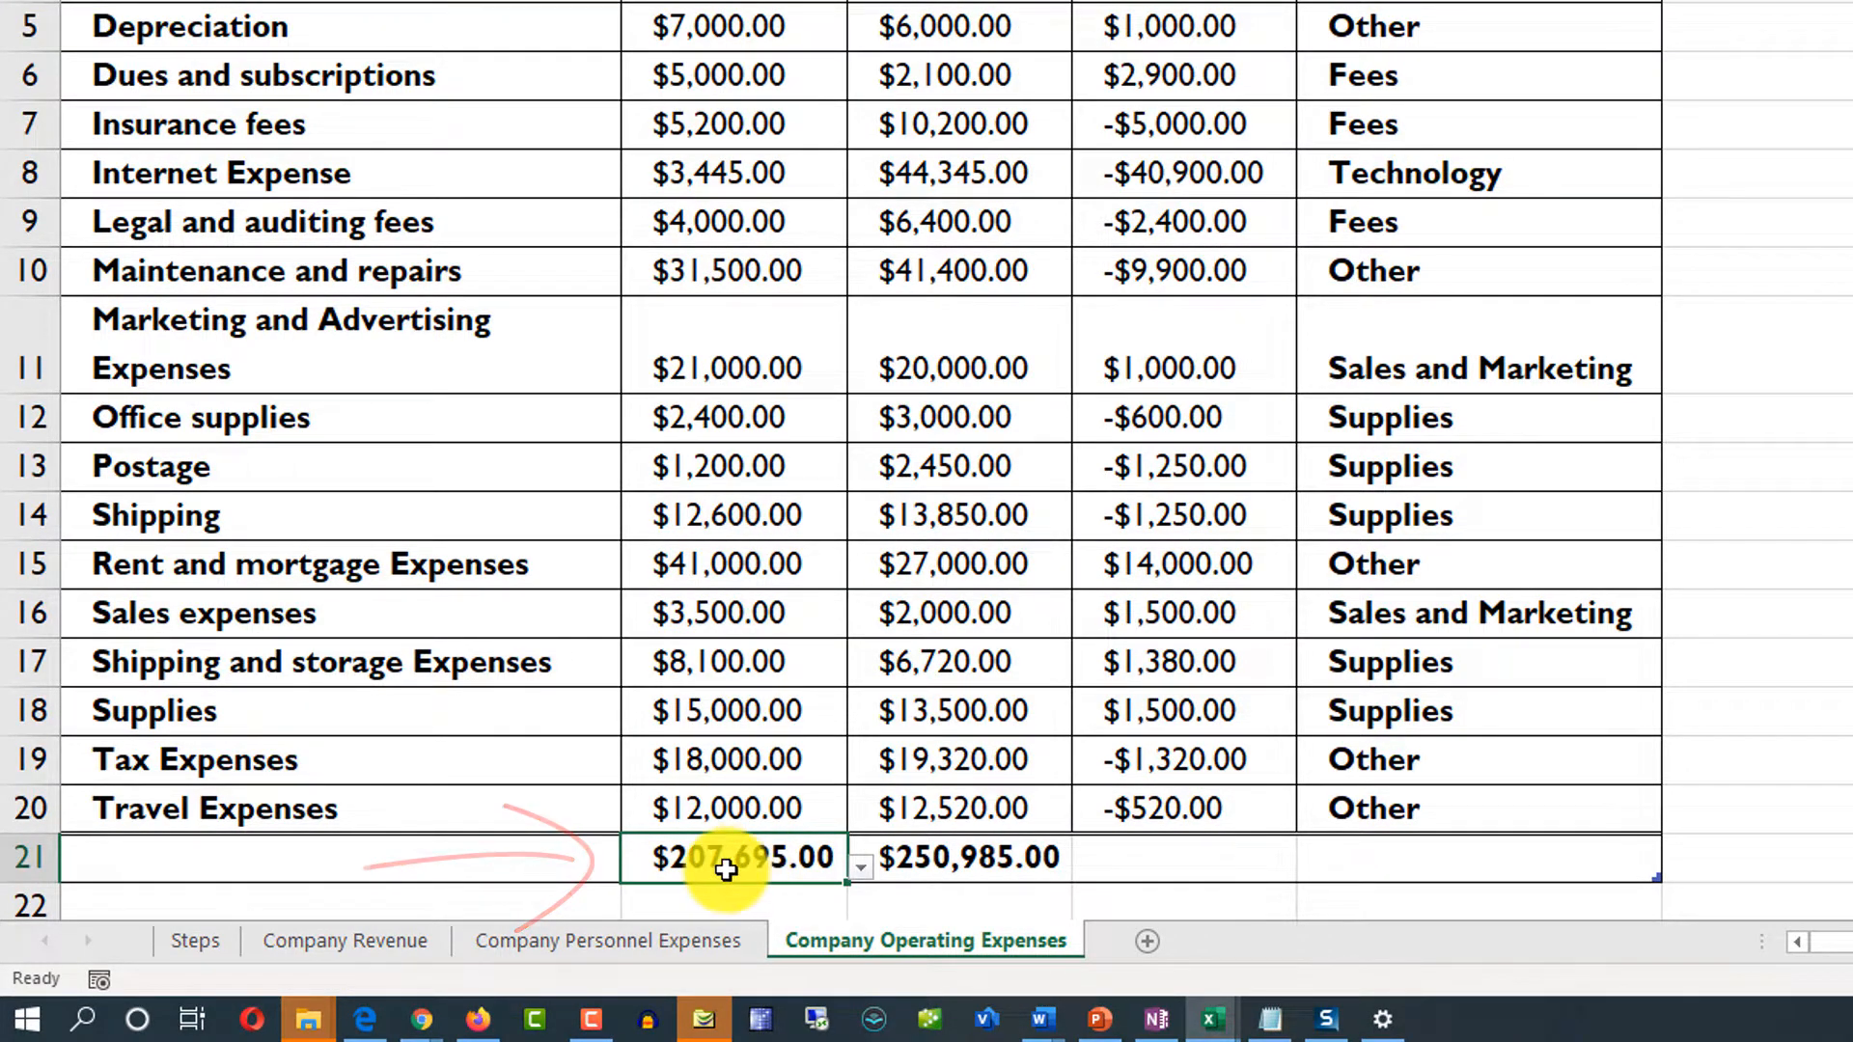
{"action": "key", "text": "ctrl+c"}
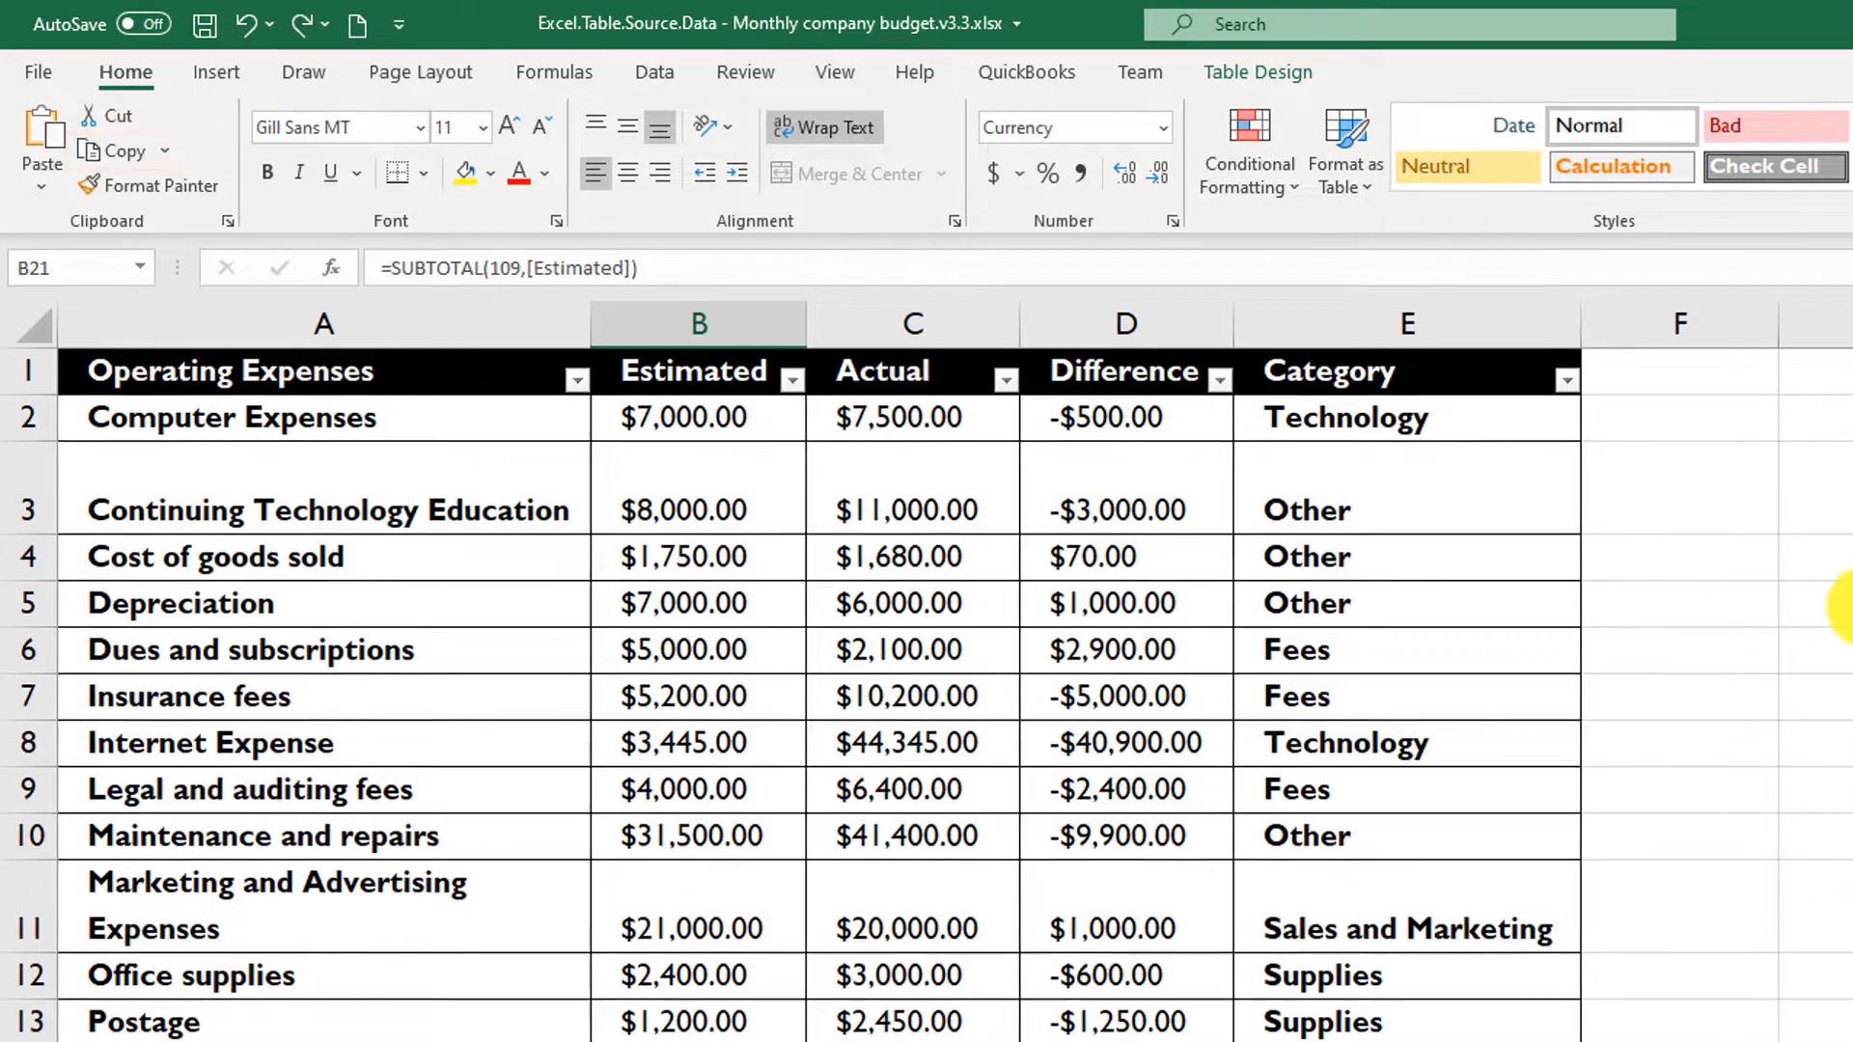
{"action": "left_click", "coordinate": [1816, 604]}
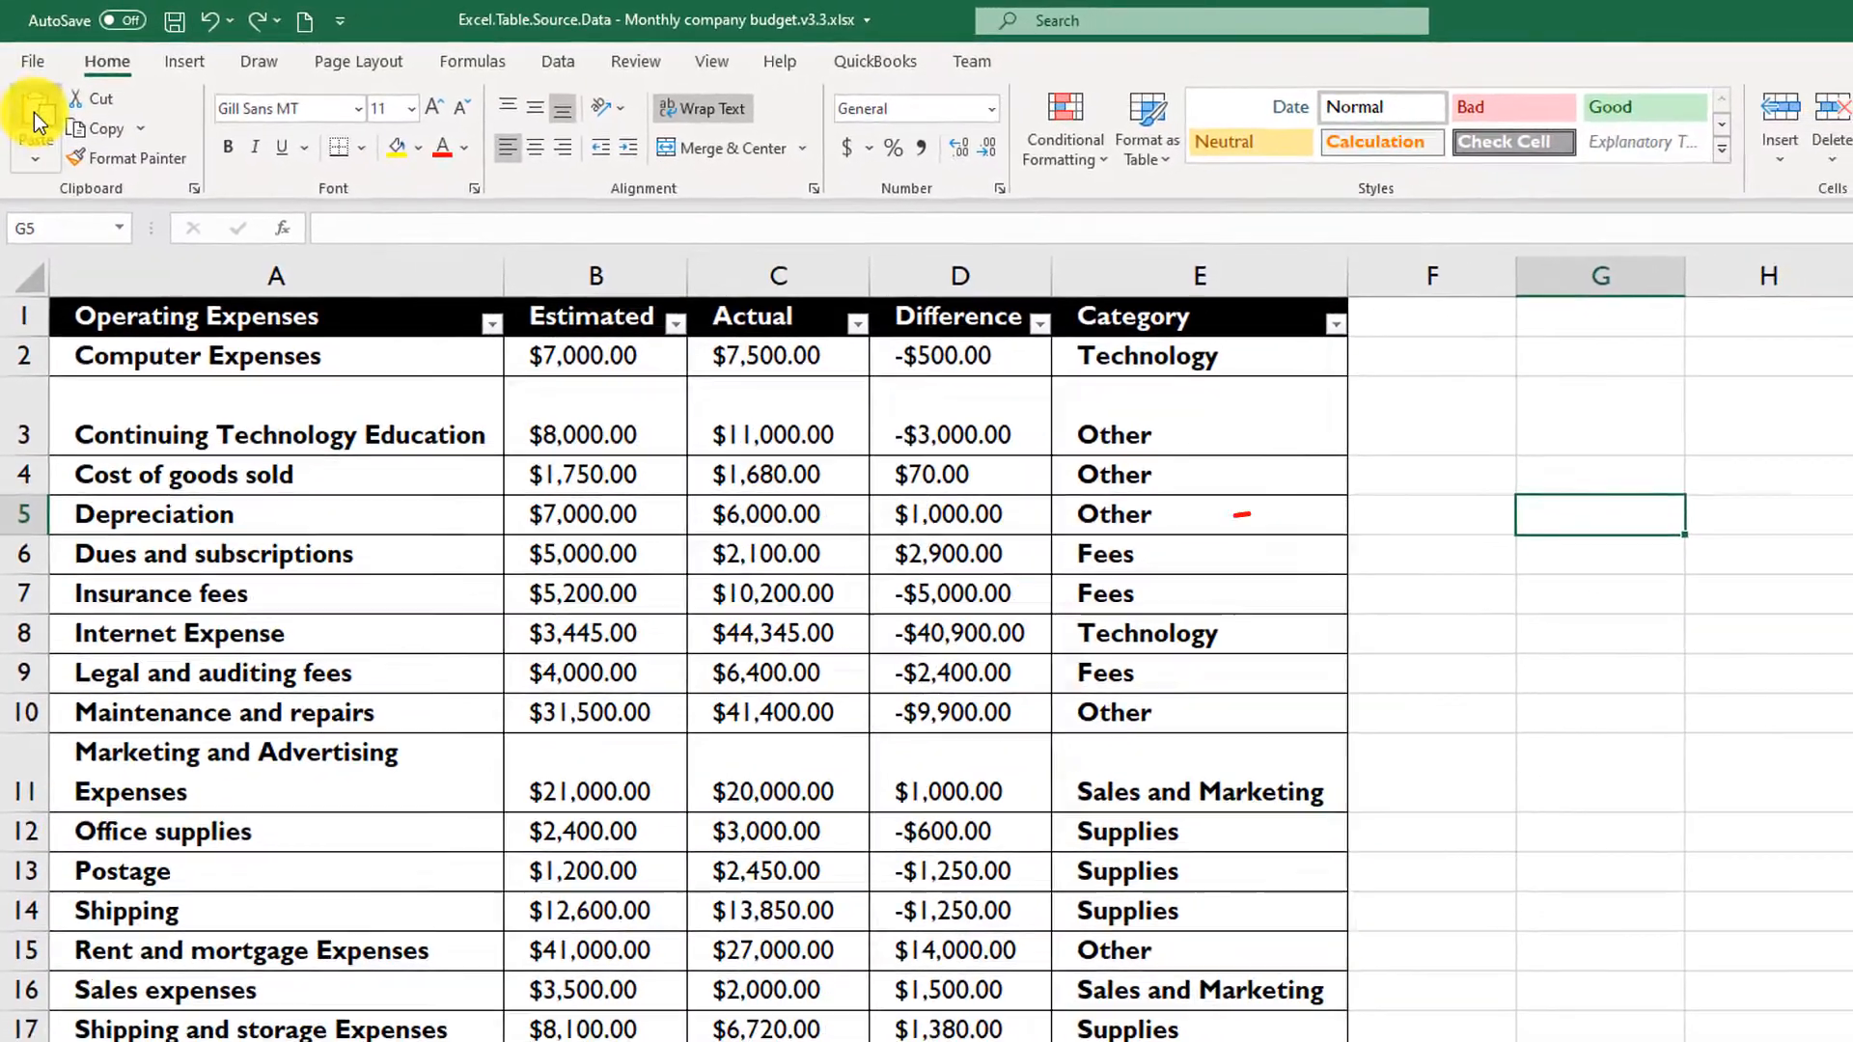
{"action": "left_click", "coordinate": [13, 130]}
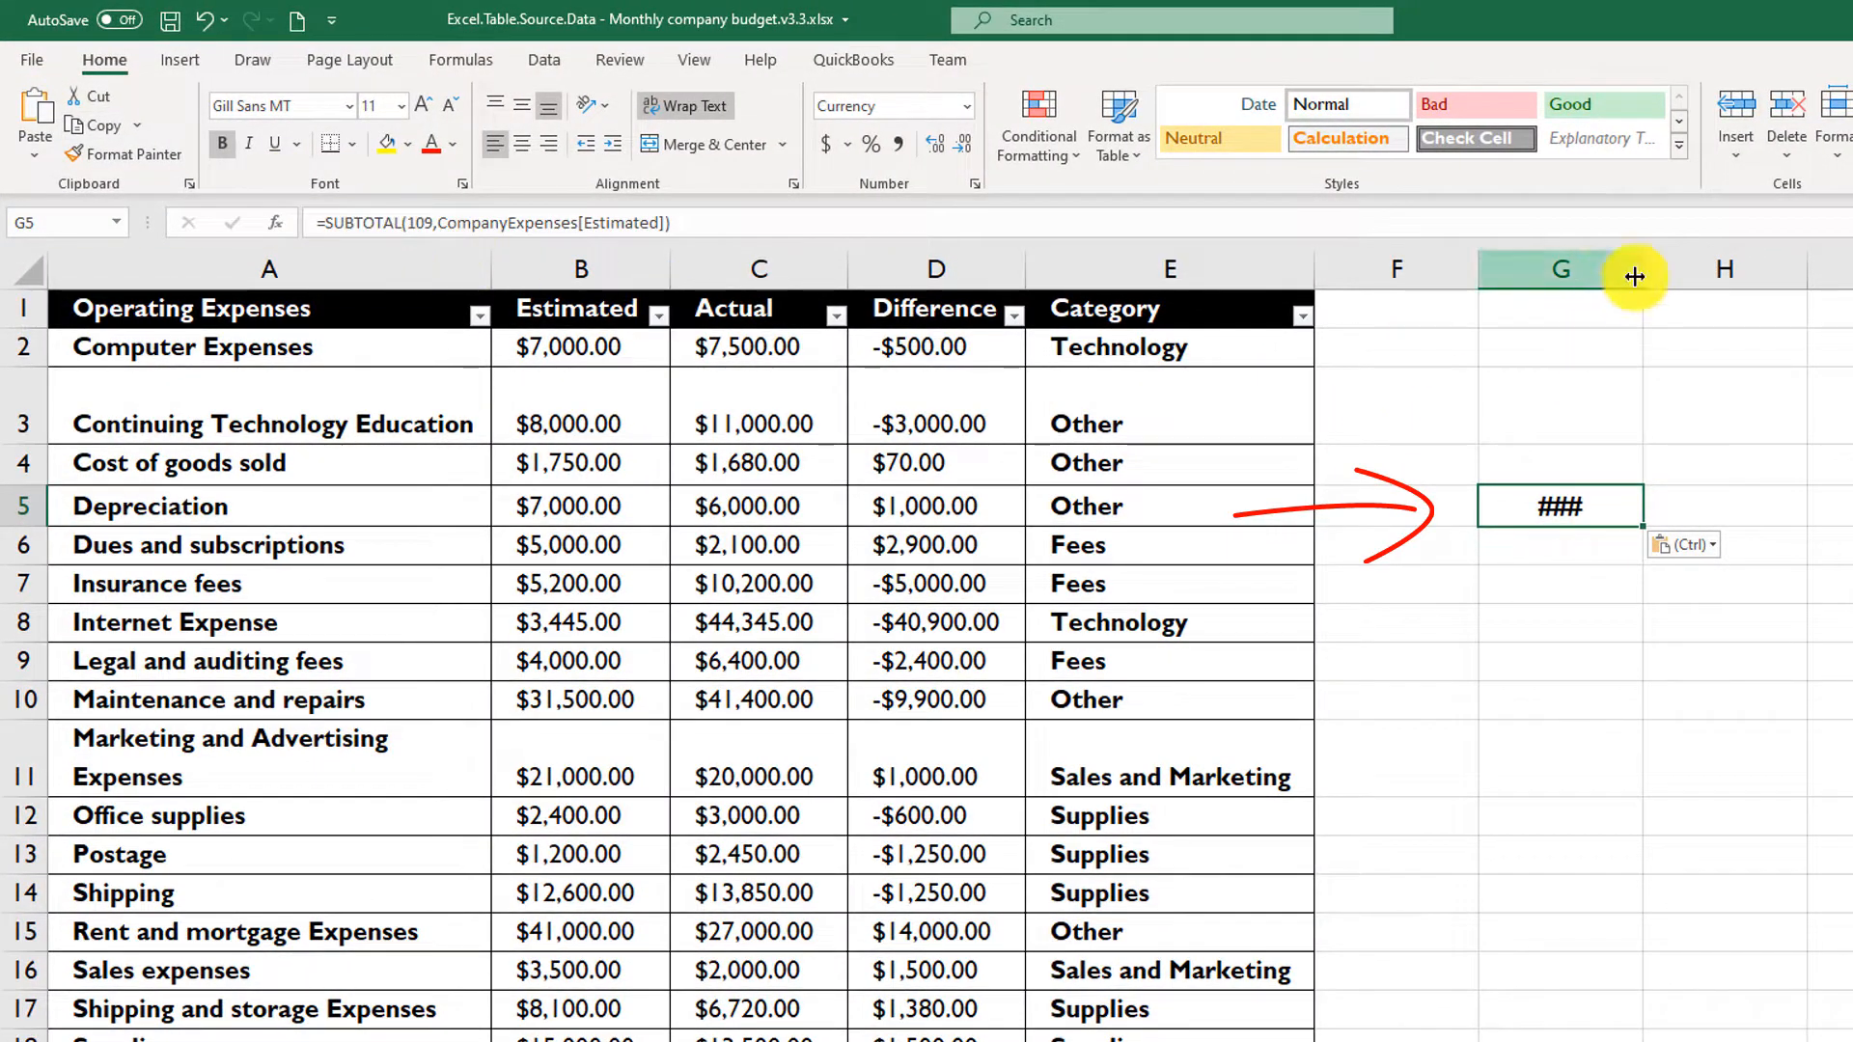
{"action": "left_click_drag", "start_coordinate": [1645, 274], "coordinate": [1814, 289]}
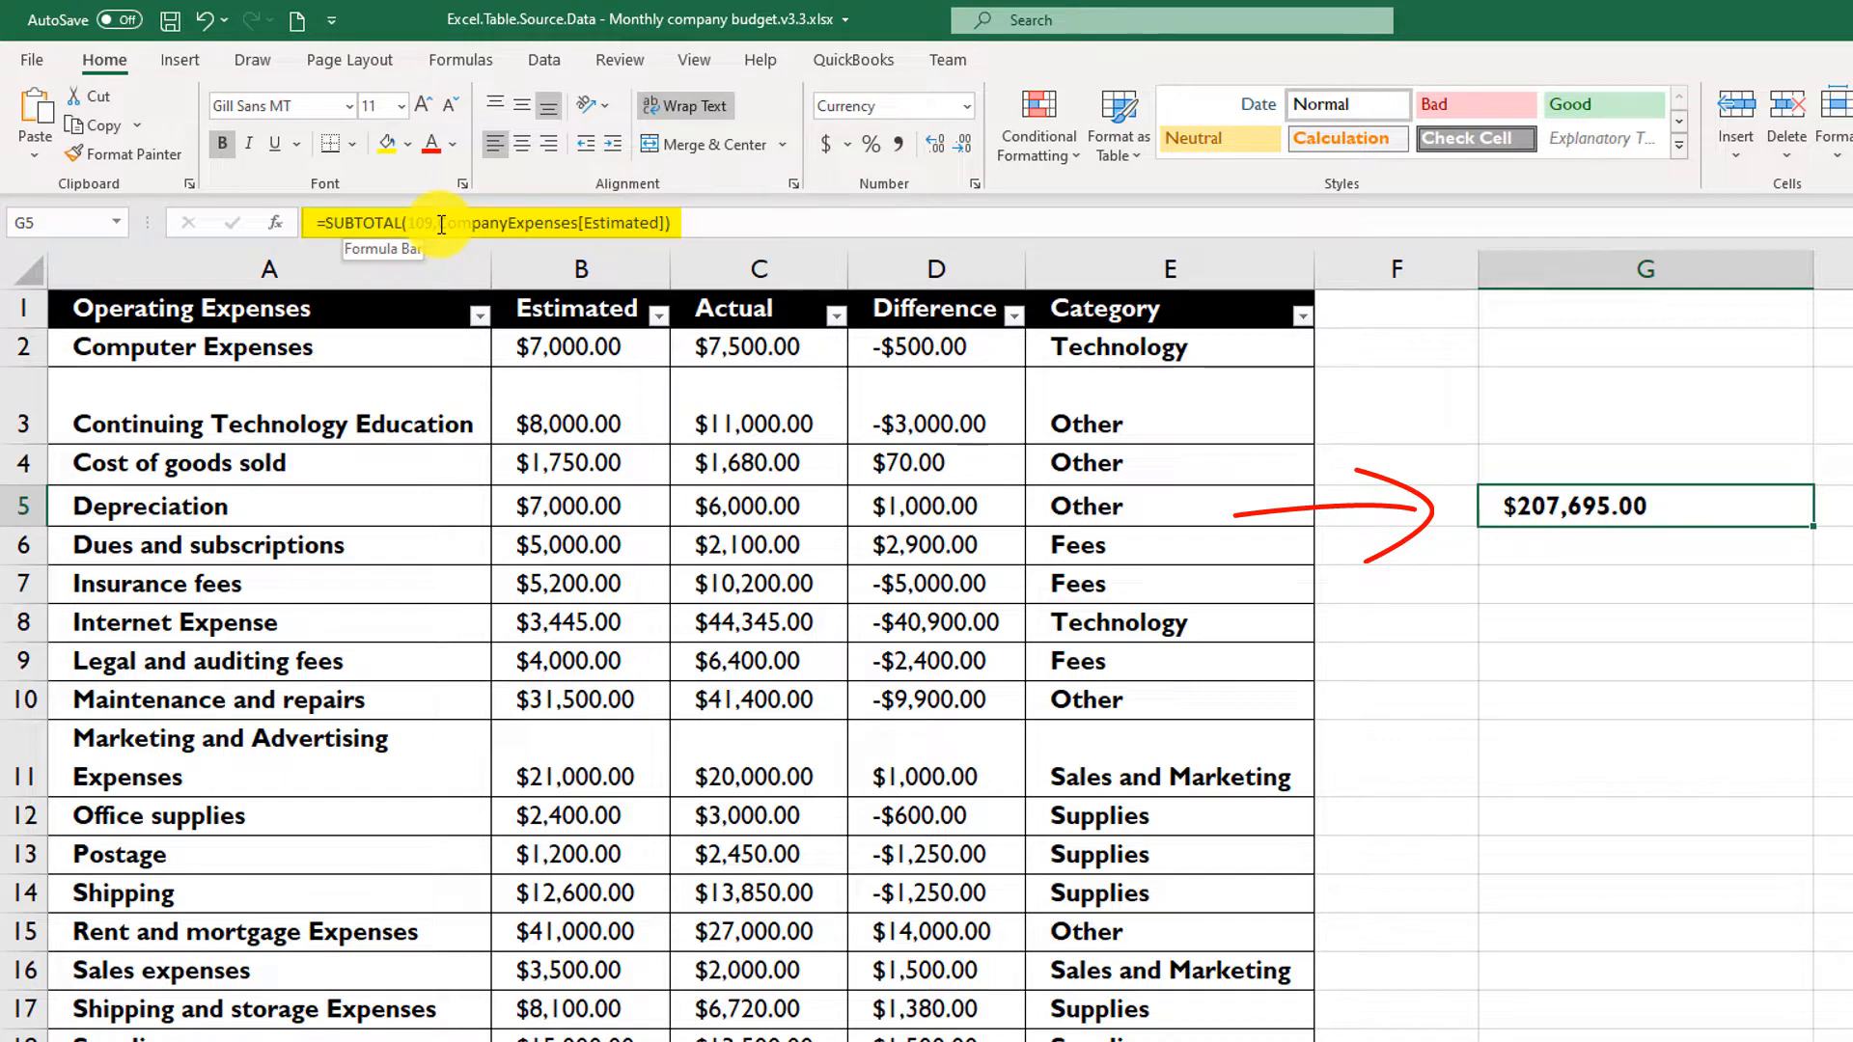
{"action": "left_click_drag", "start_coordinate": [441, 224], "coordinate": [576, 230]}
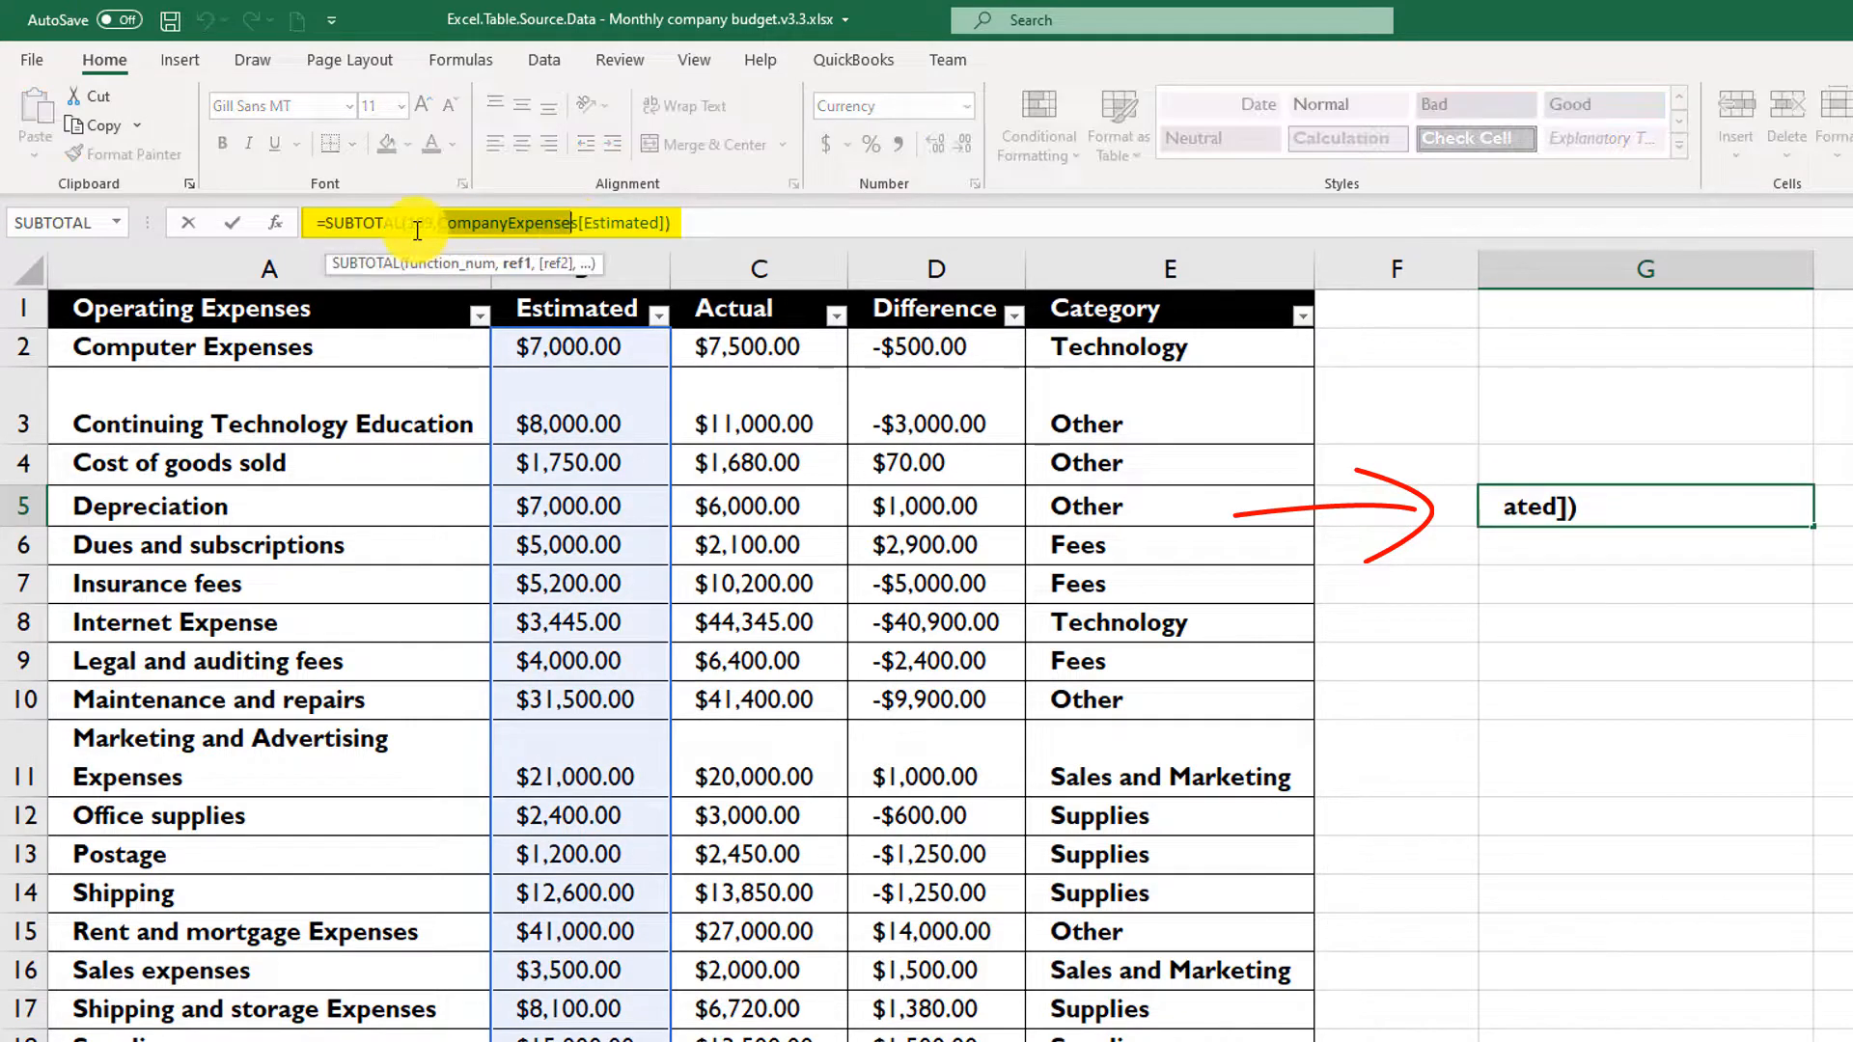
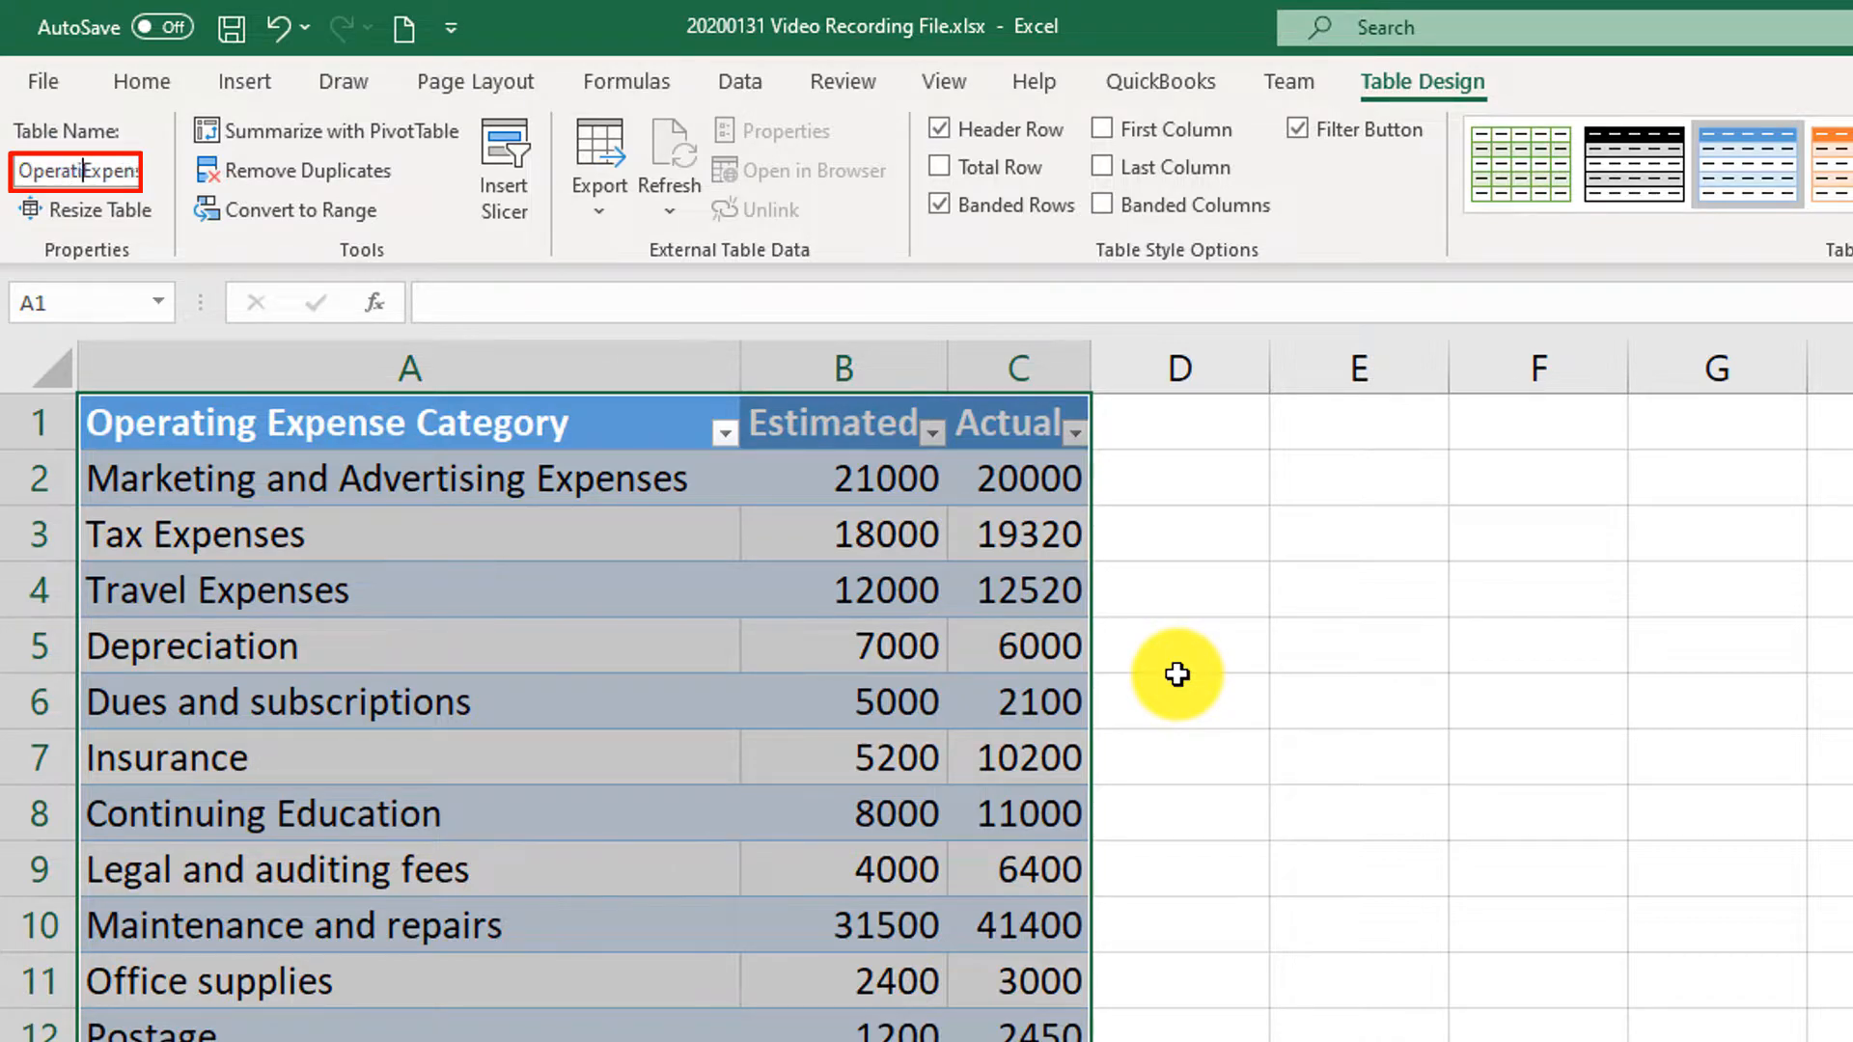
Finish renaming the table in 20200131 Video Recording File.xlsx to a name beginning with OperatingExp
{"action": "key", "text": "Return"}
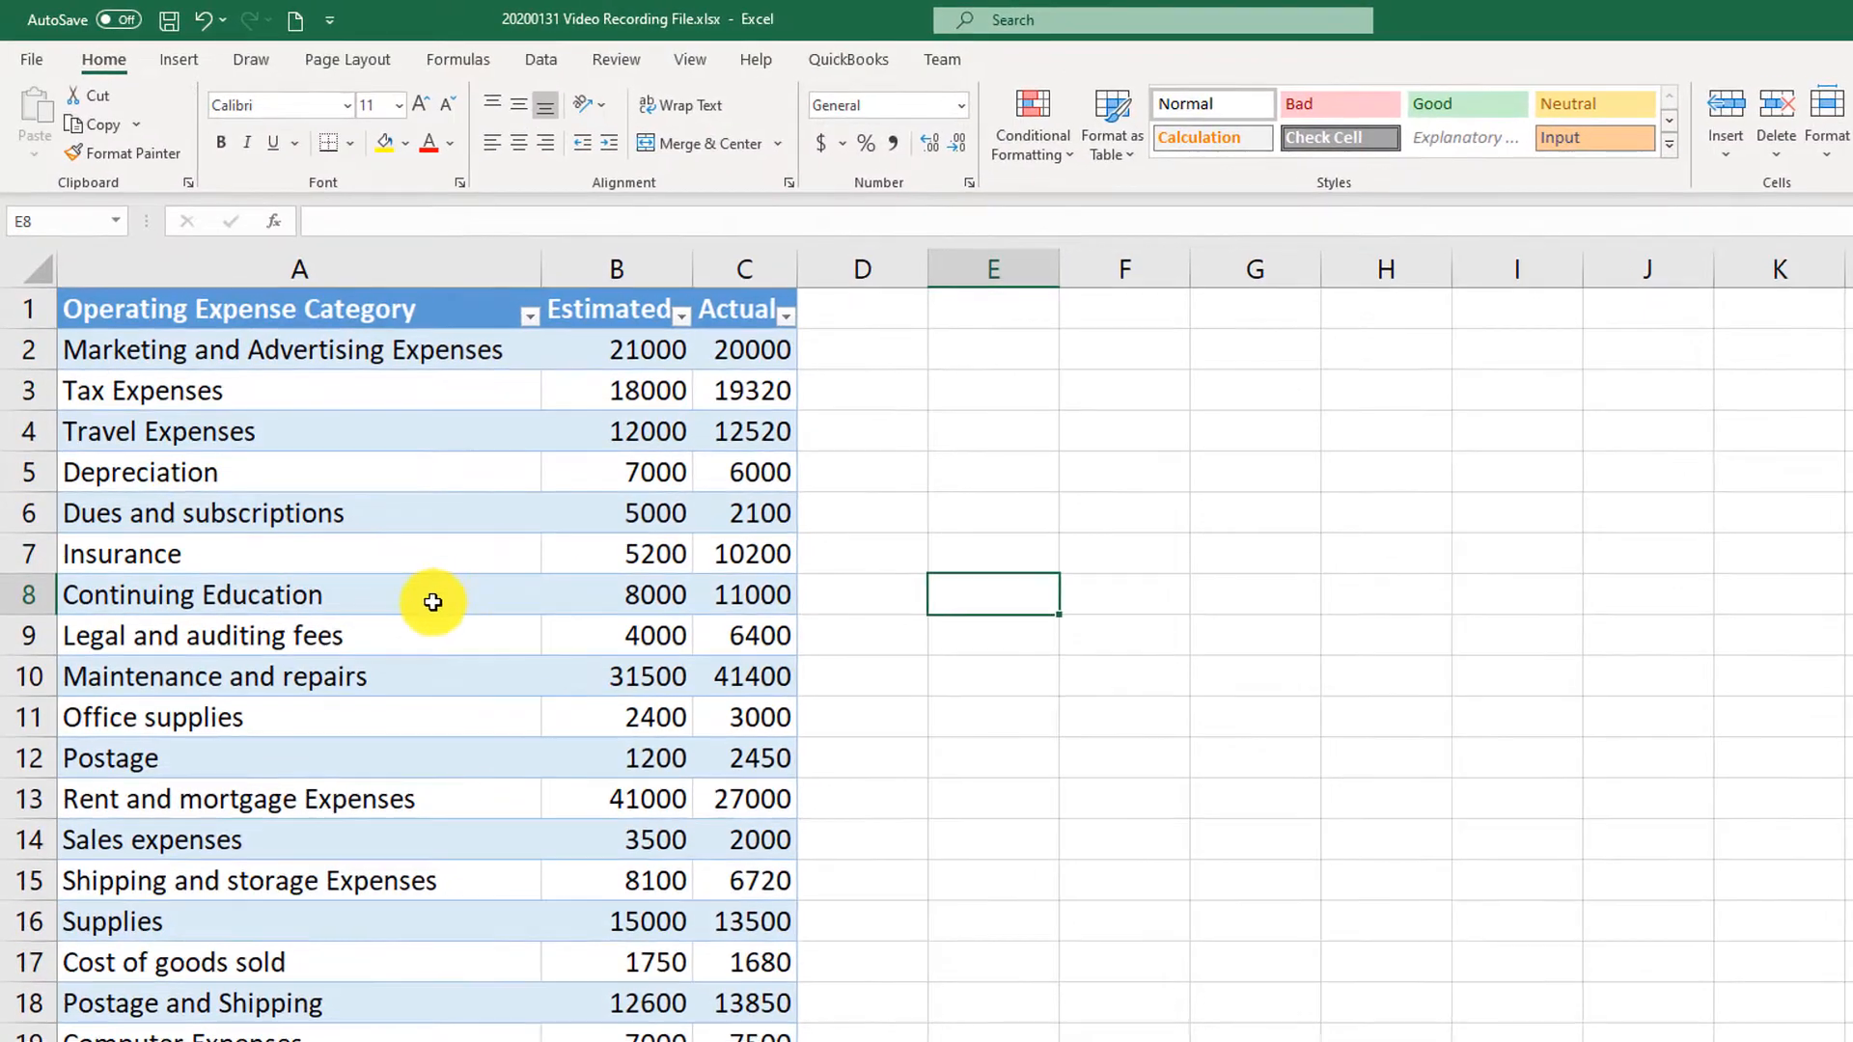
Turn off the header row of the operating expense table
{"action": "left_click", "coordinate": [422, 570]}
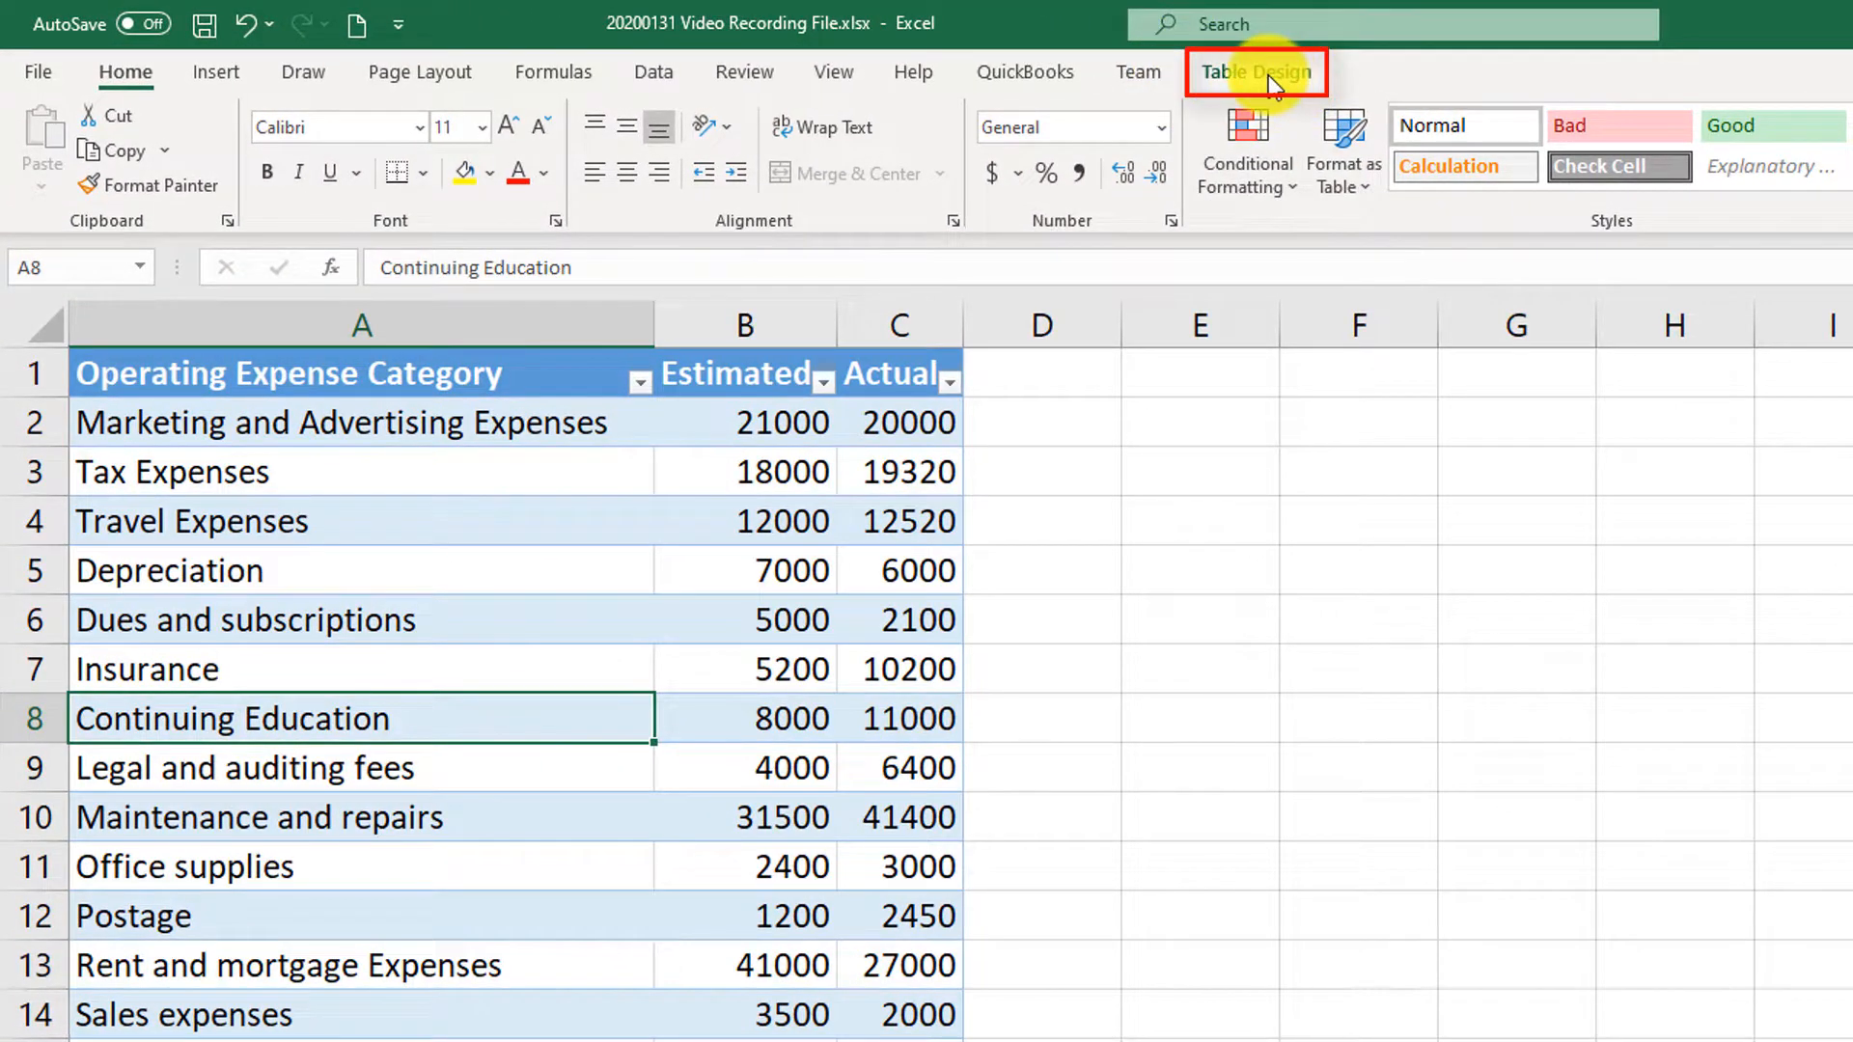
{"action": "left_click", "coordinate": [1272, 75]}
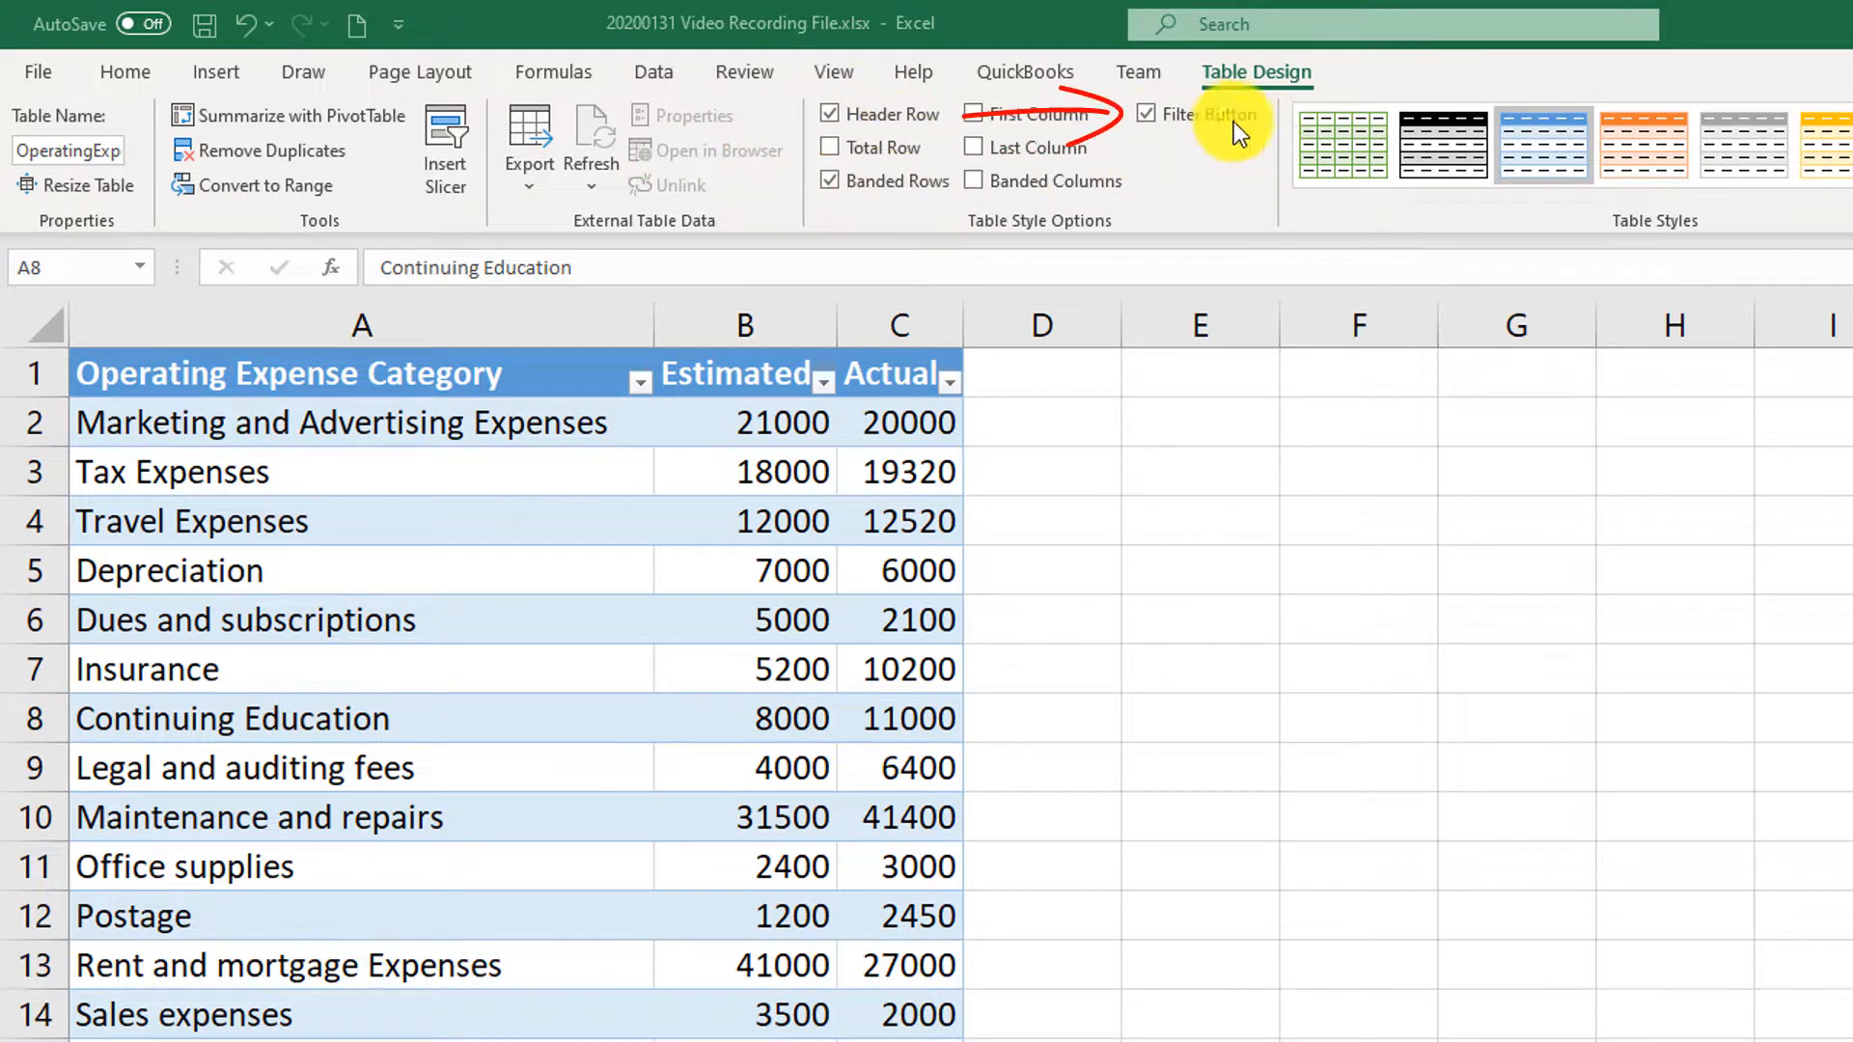
{"action": "left_click", "coordinate": [829, 114]}
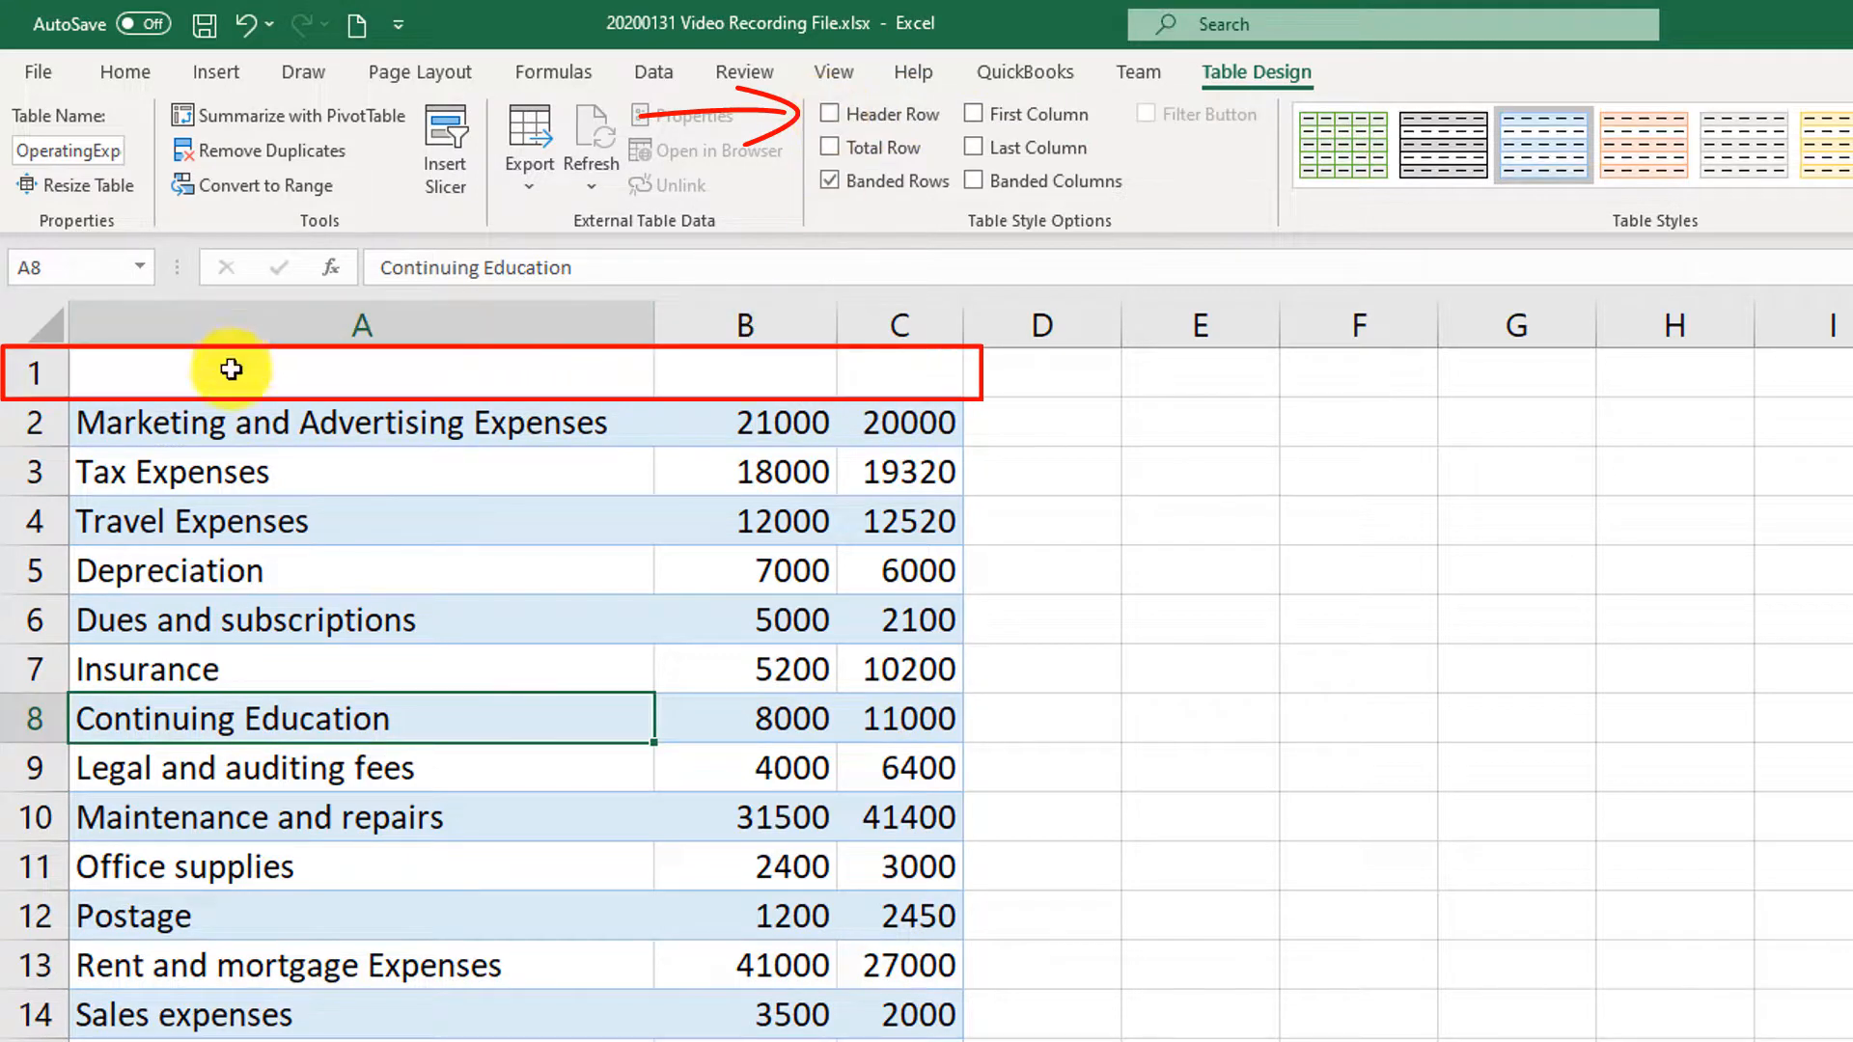
Turn the table's header row back on, and switch the banded rows off and on again
{"action": "left_click", "coordinate": [833, 112]}
{"action": "left_click", "coordinate": [836, 183]}
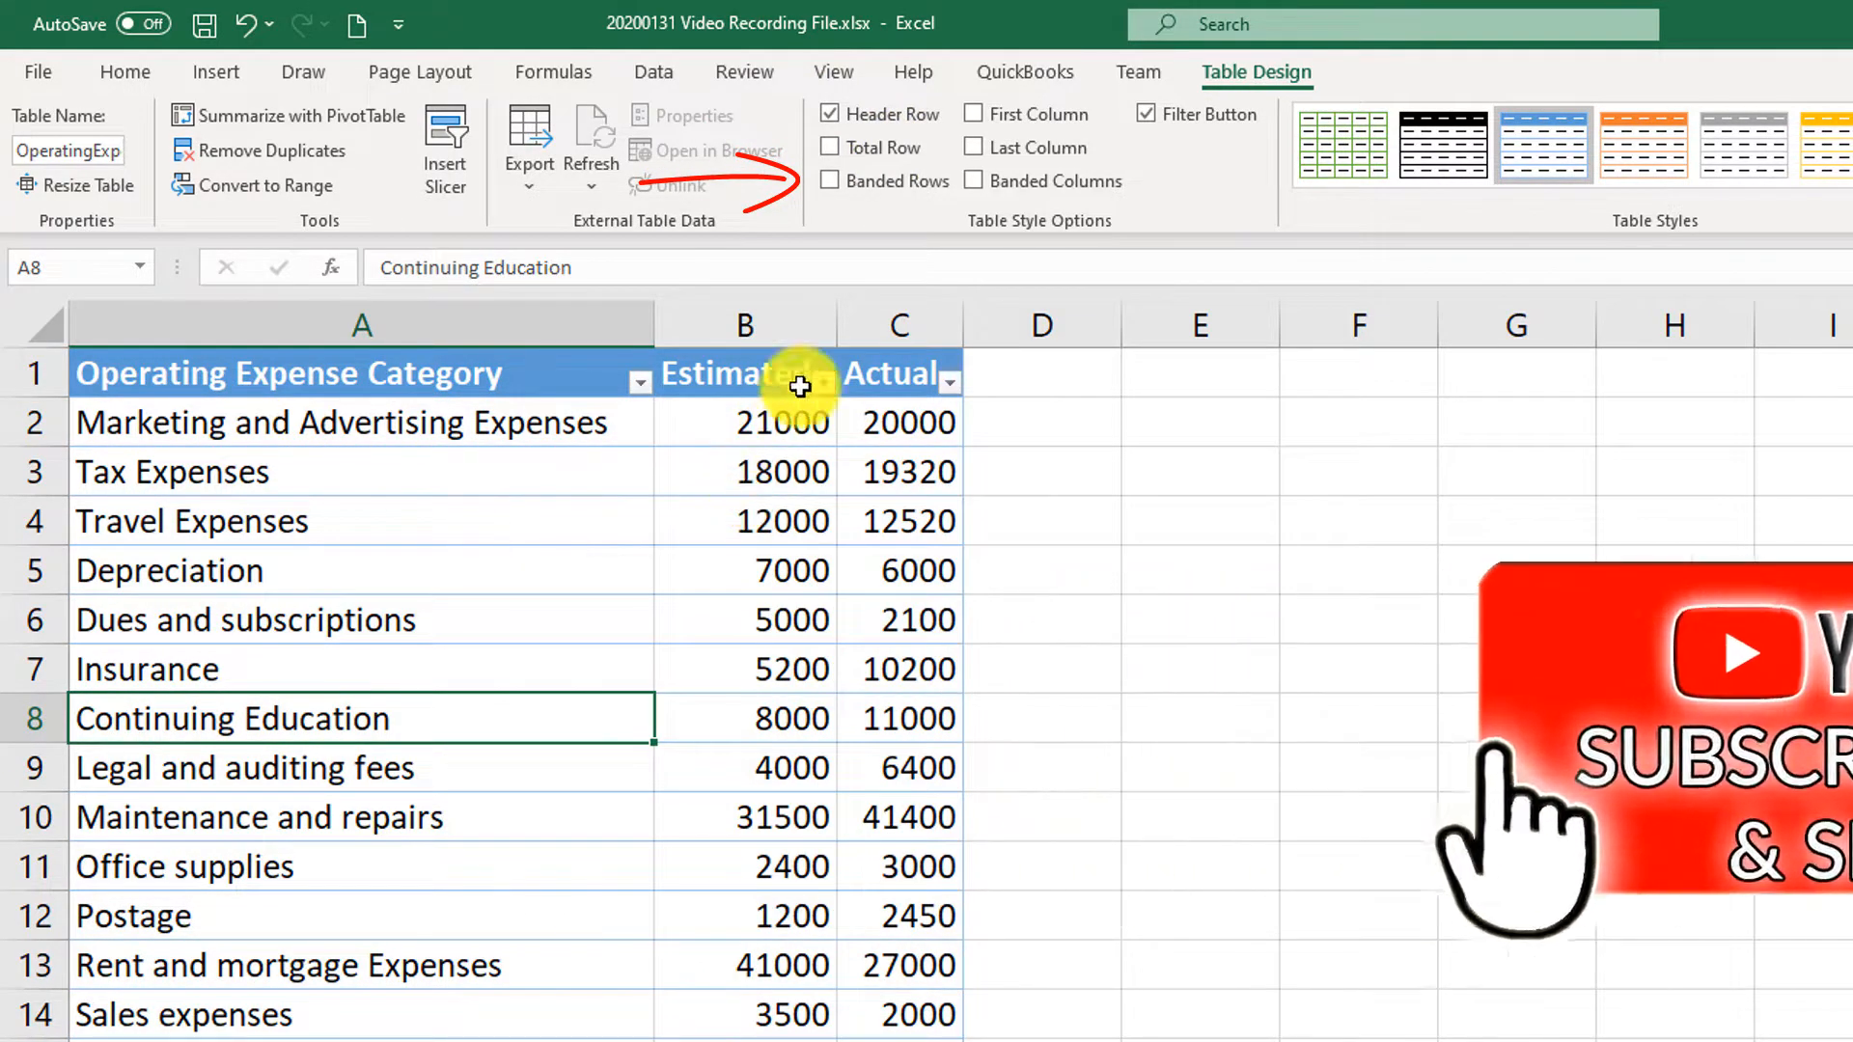
{"action": "left_click", "coordinate": [826, 183]}
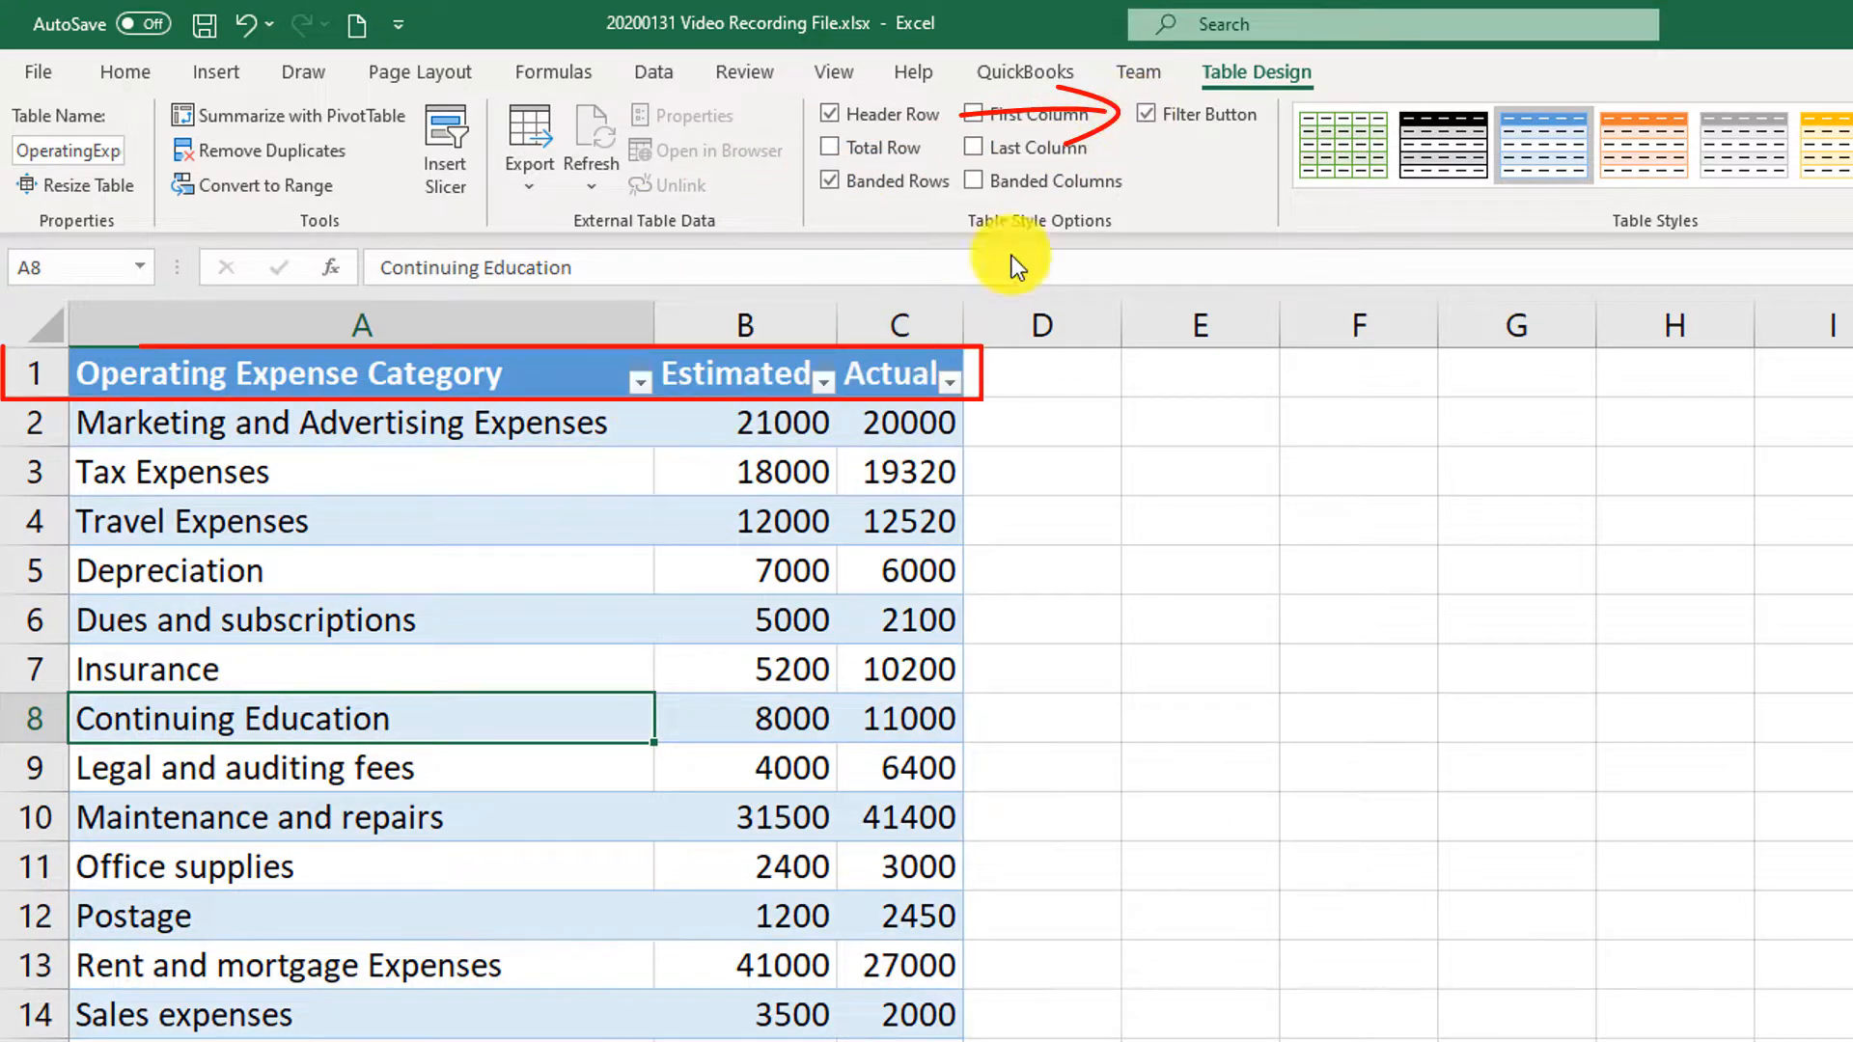
Toggle the table's filter buttons and try the Actual column's filter
{"action": "left_click", "coordinate": [1147, 114]}
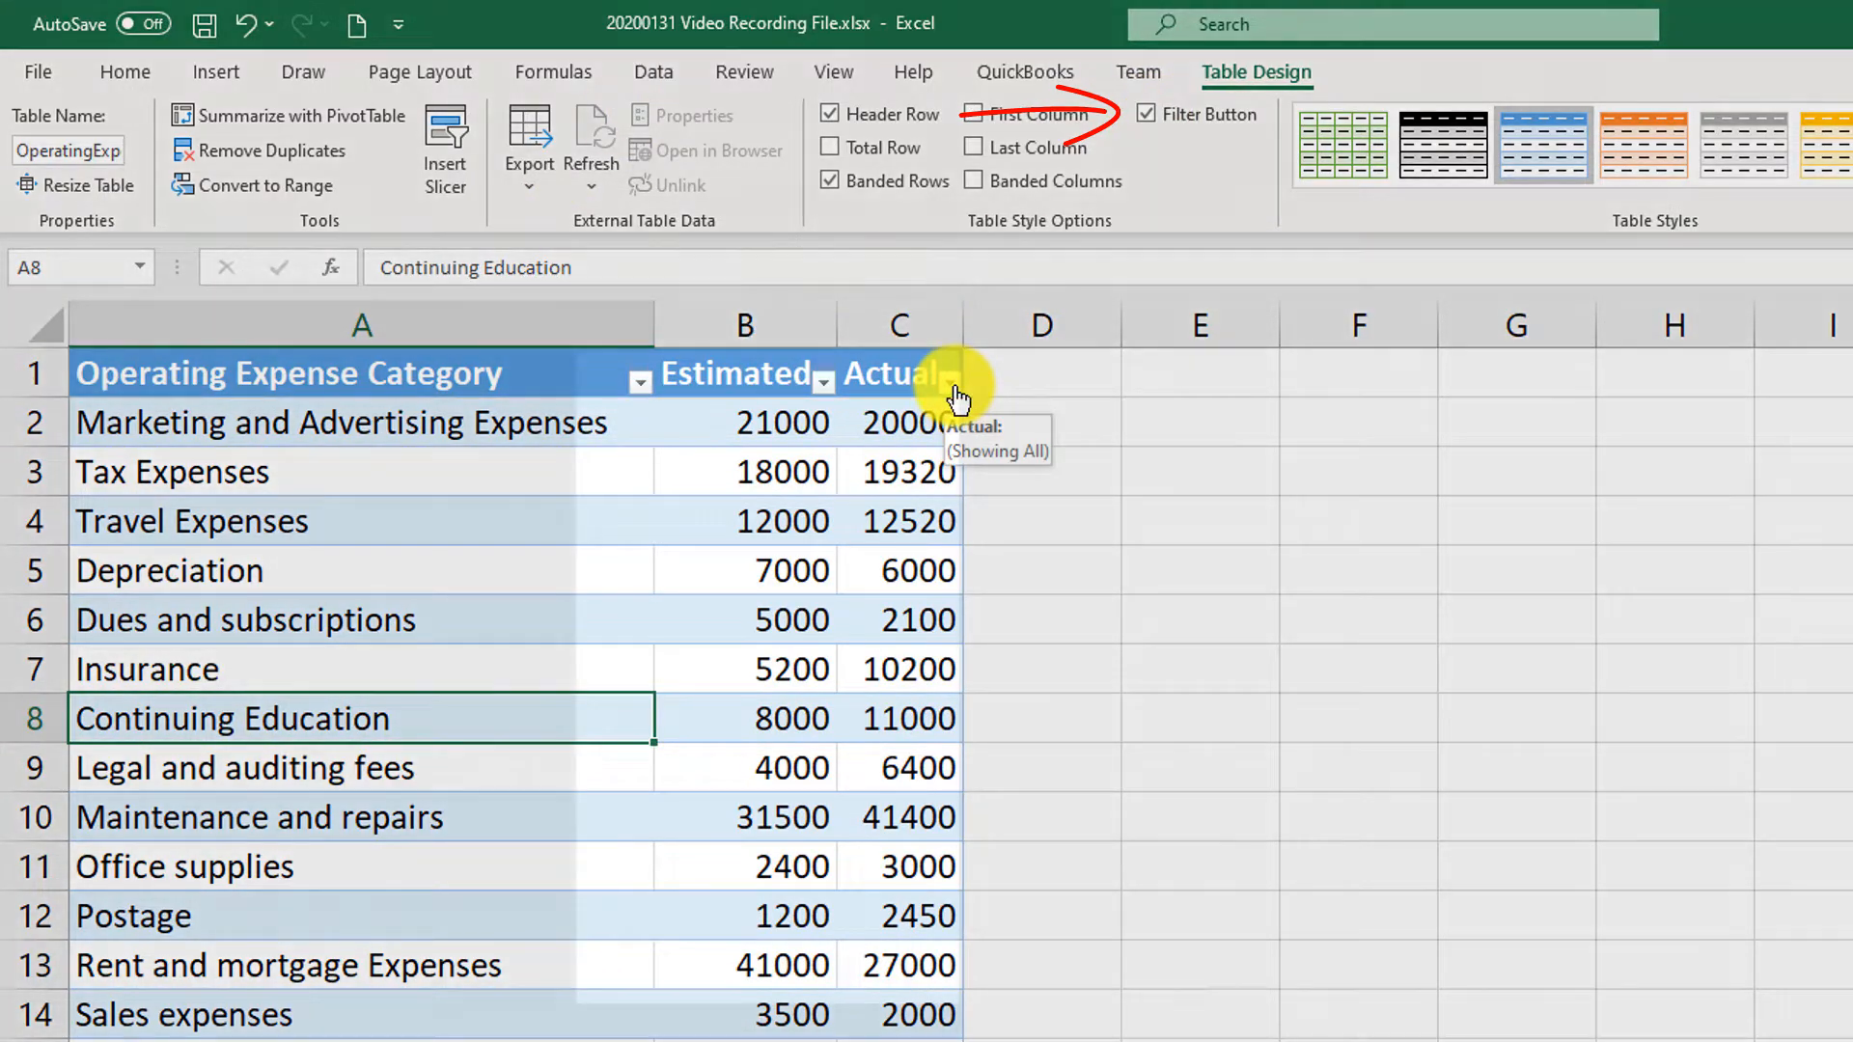
{"action": "left_click", "coordinate": [951, 384]}
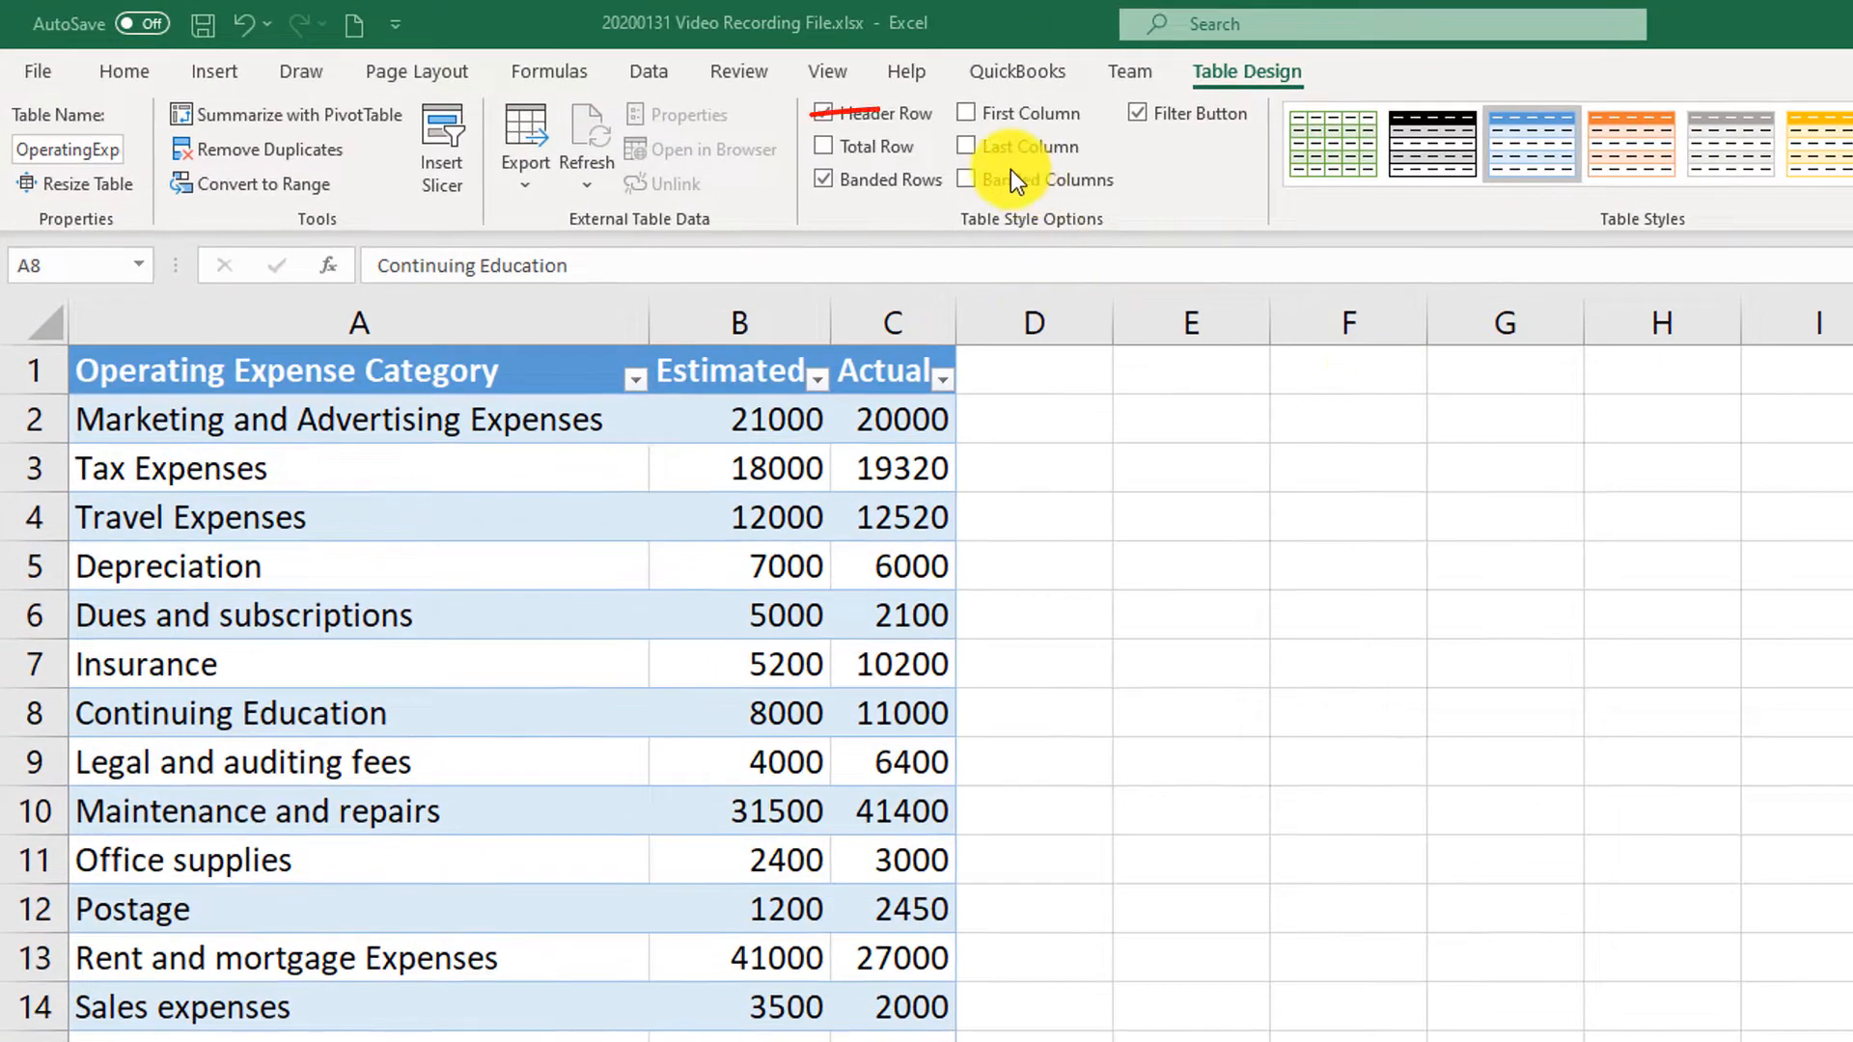
Switch the table's first column emphasis on and off, and do the same for the last column
{"action": "left_click", "coordinate": [968, 113]}
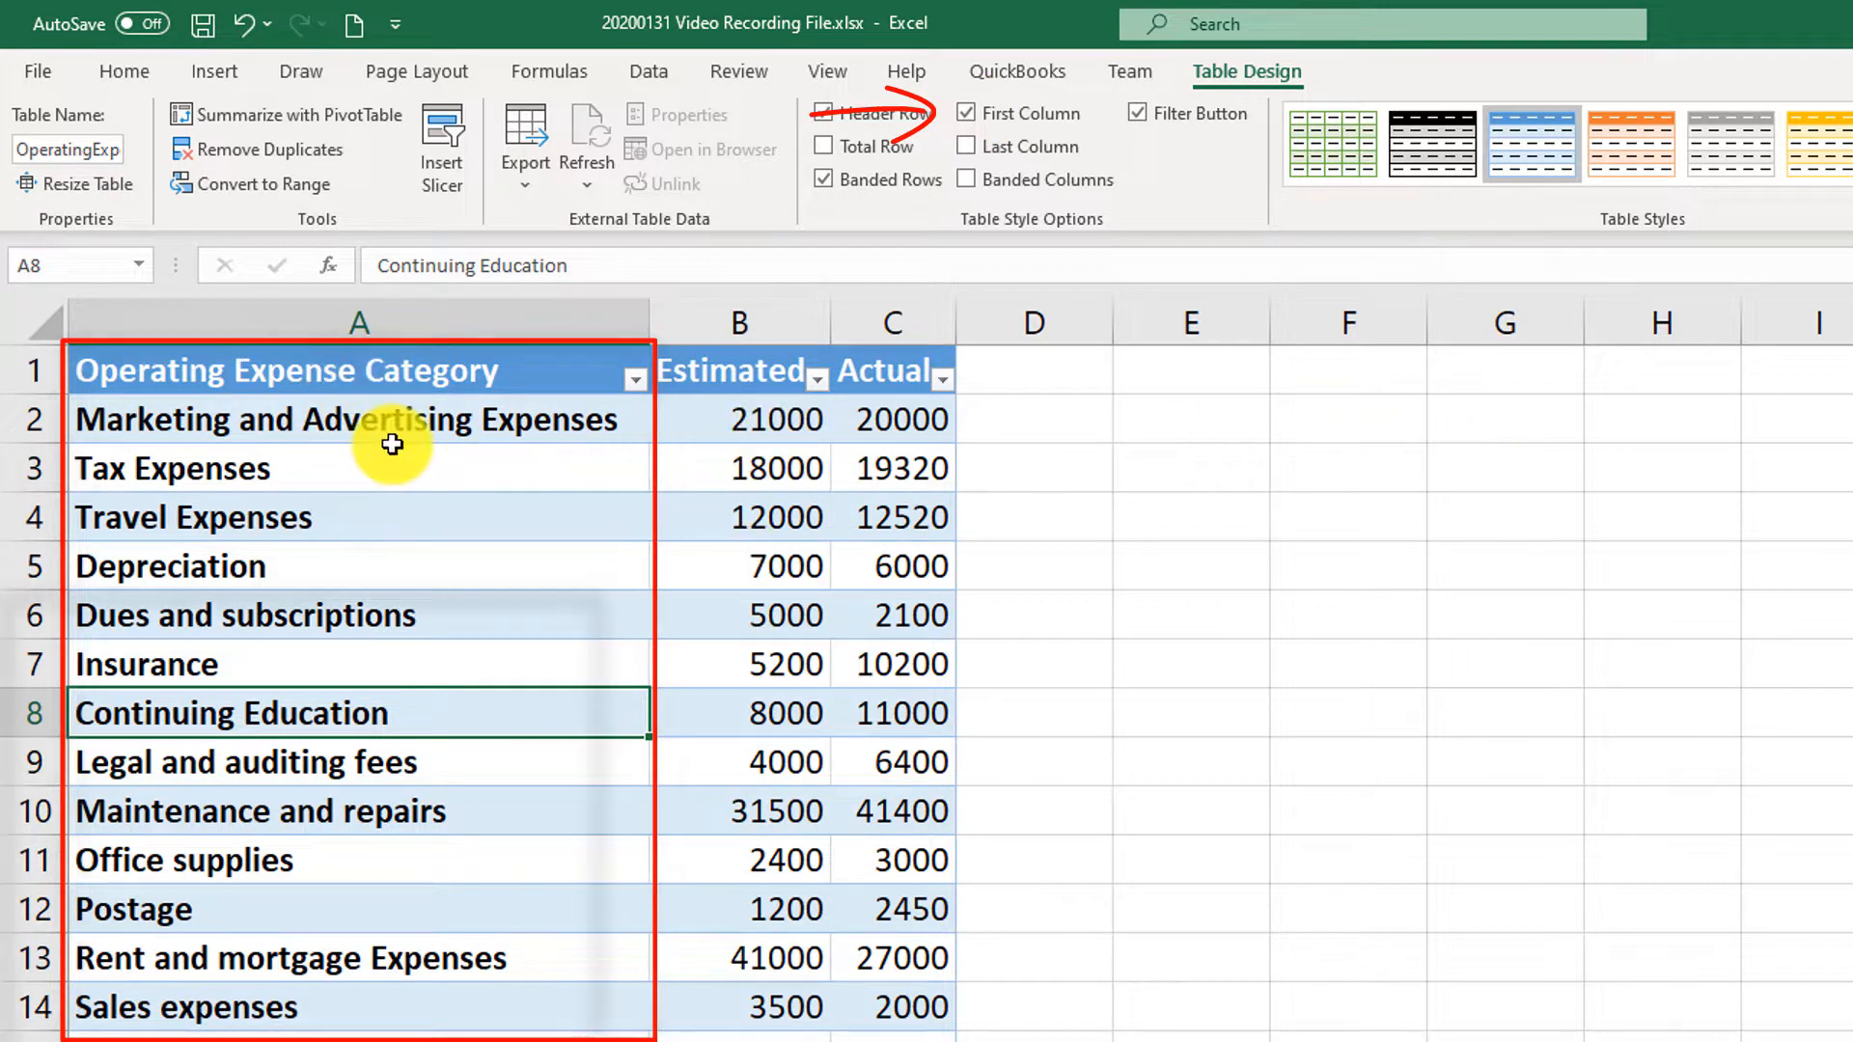
{"action": "left_click", "coordinate": [967, 113]}
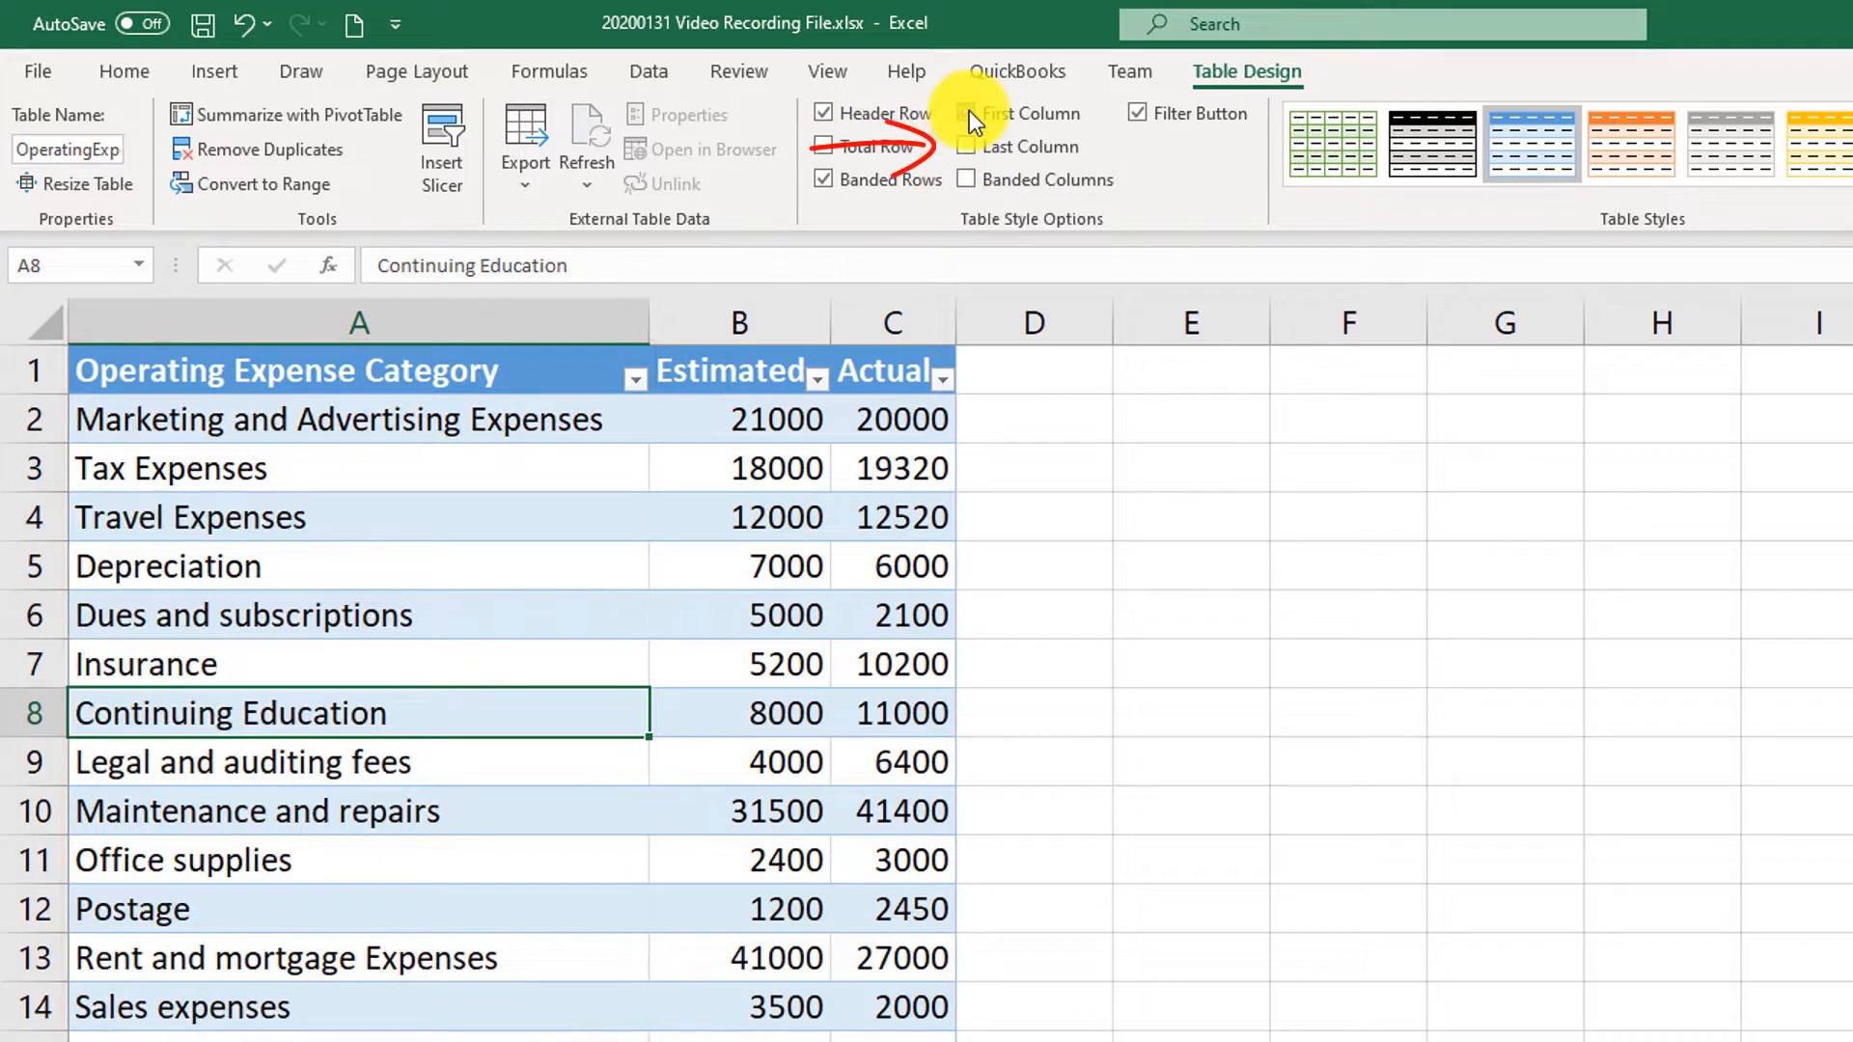
{"action": "left_click", "coordinate": [964, 146]}
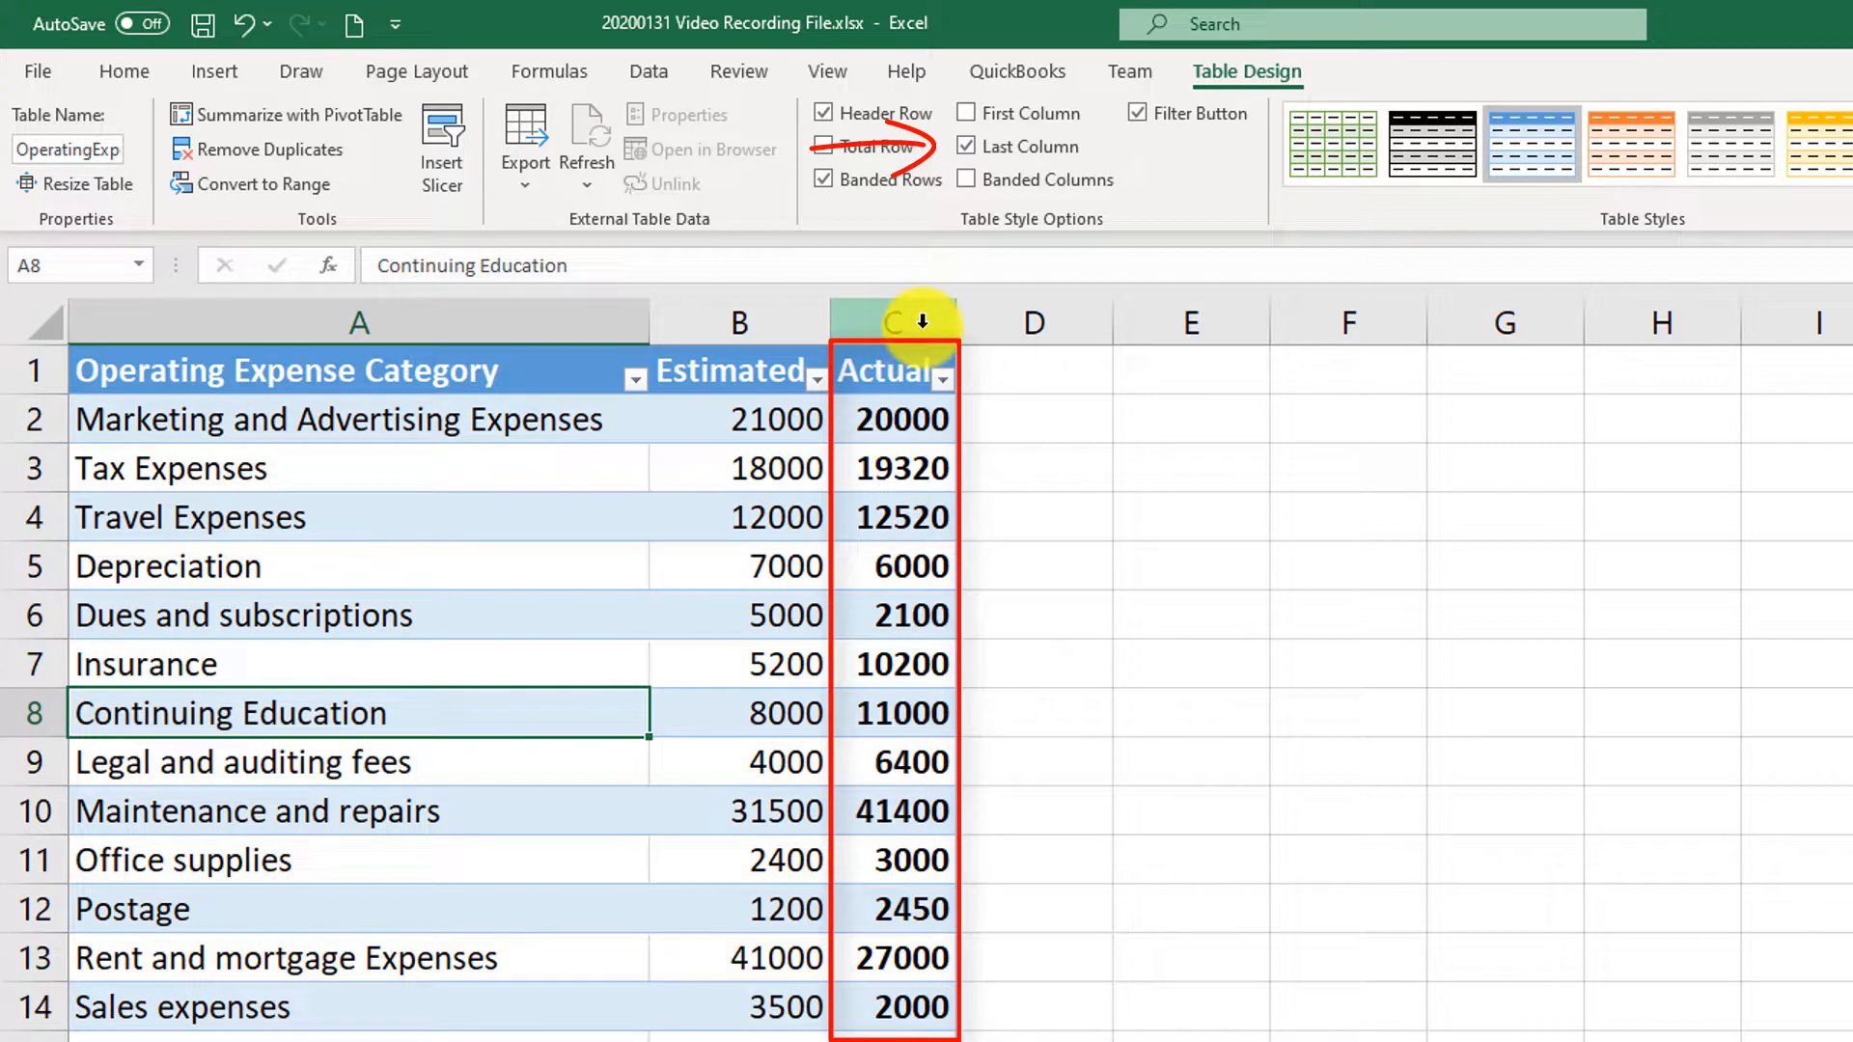
{"action": "left_click", "coordinate": [961, 147]}
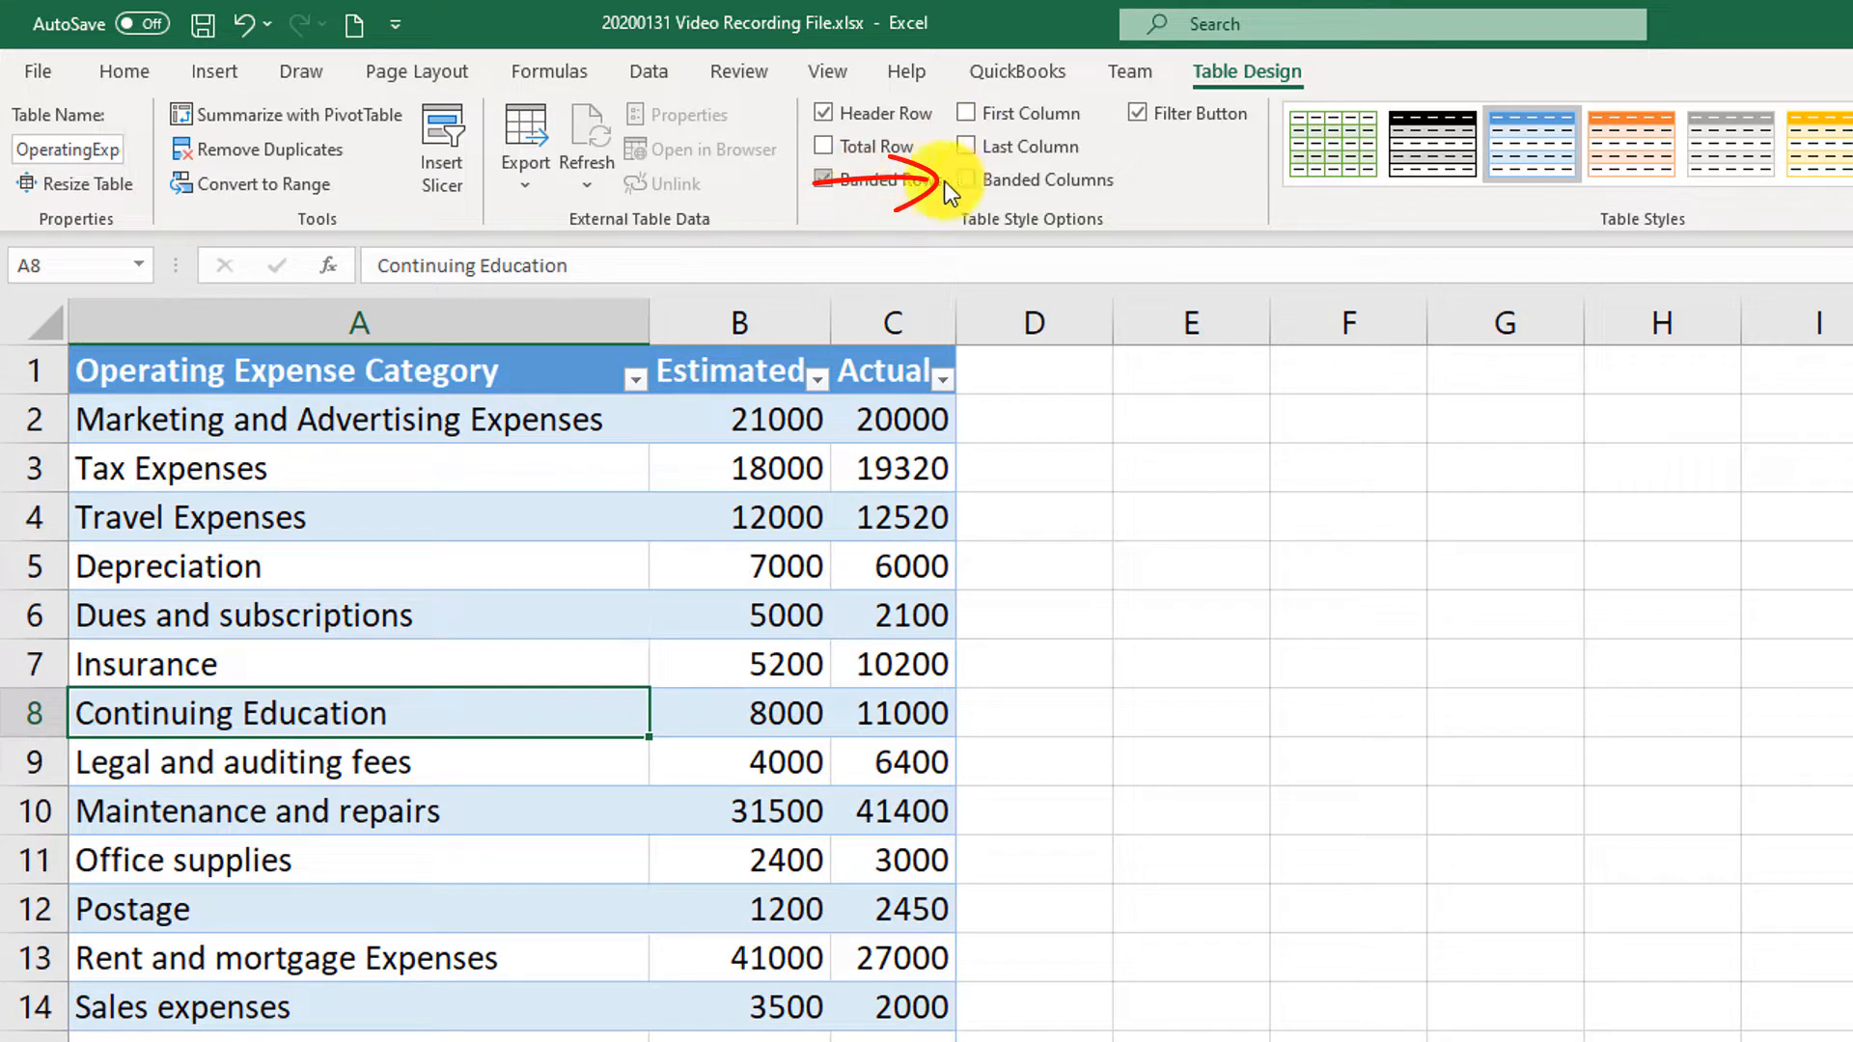
Try banded columns with and without banded rows, and restore the table to banded rows only
{"action": "left_click", "coordinate": [968, 180]}
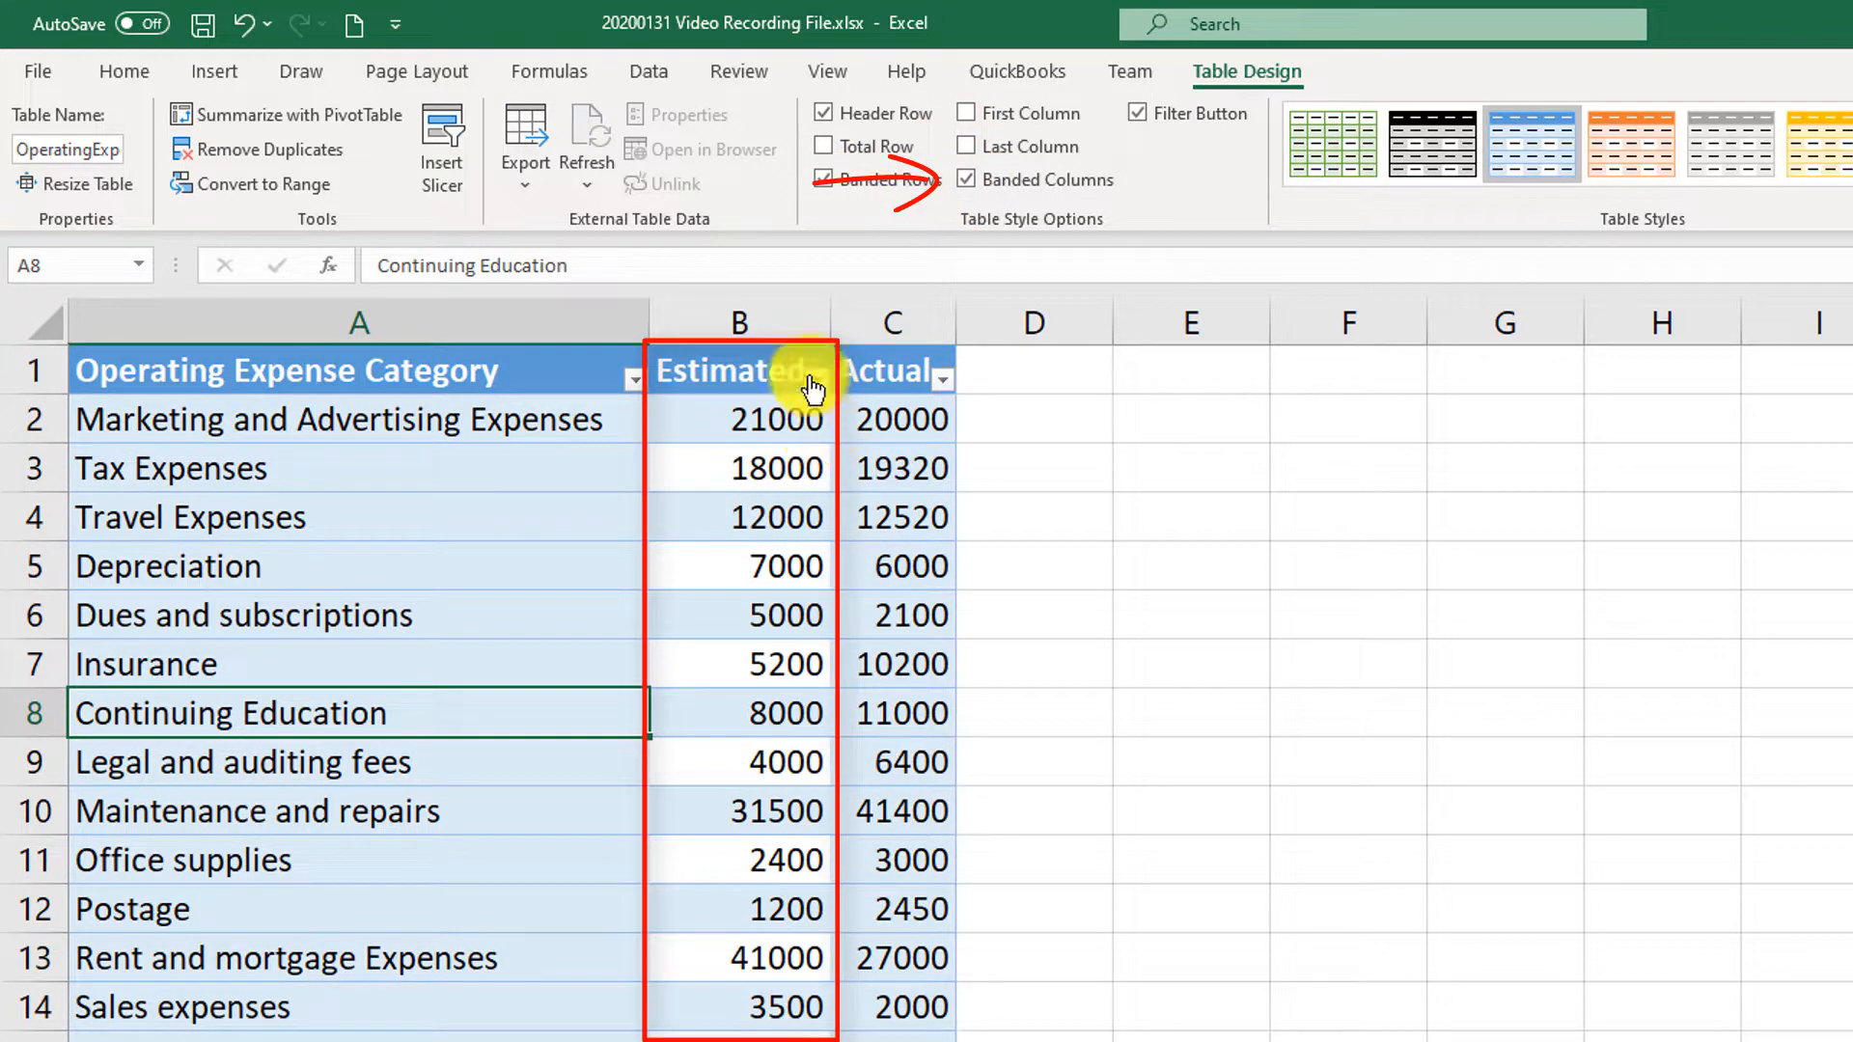
{"action": "left_click", "coordinate": [825, 180]}
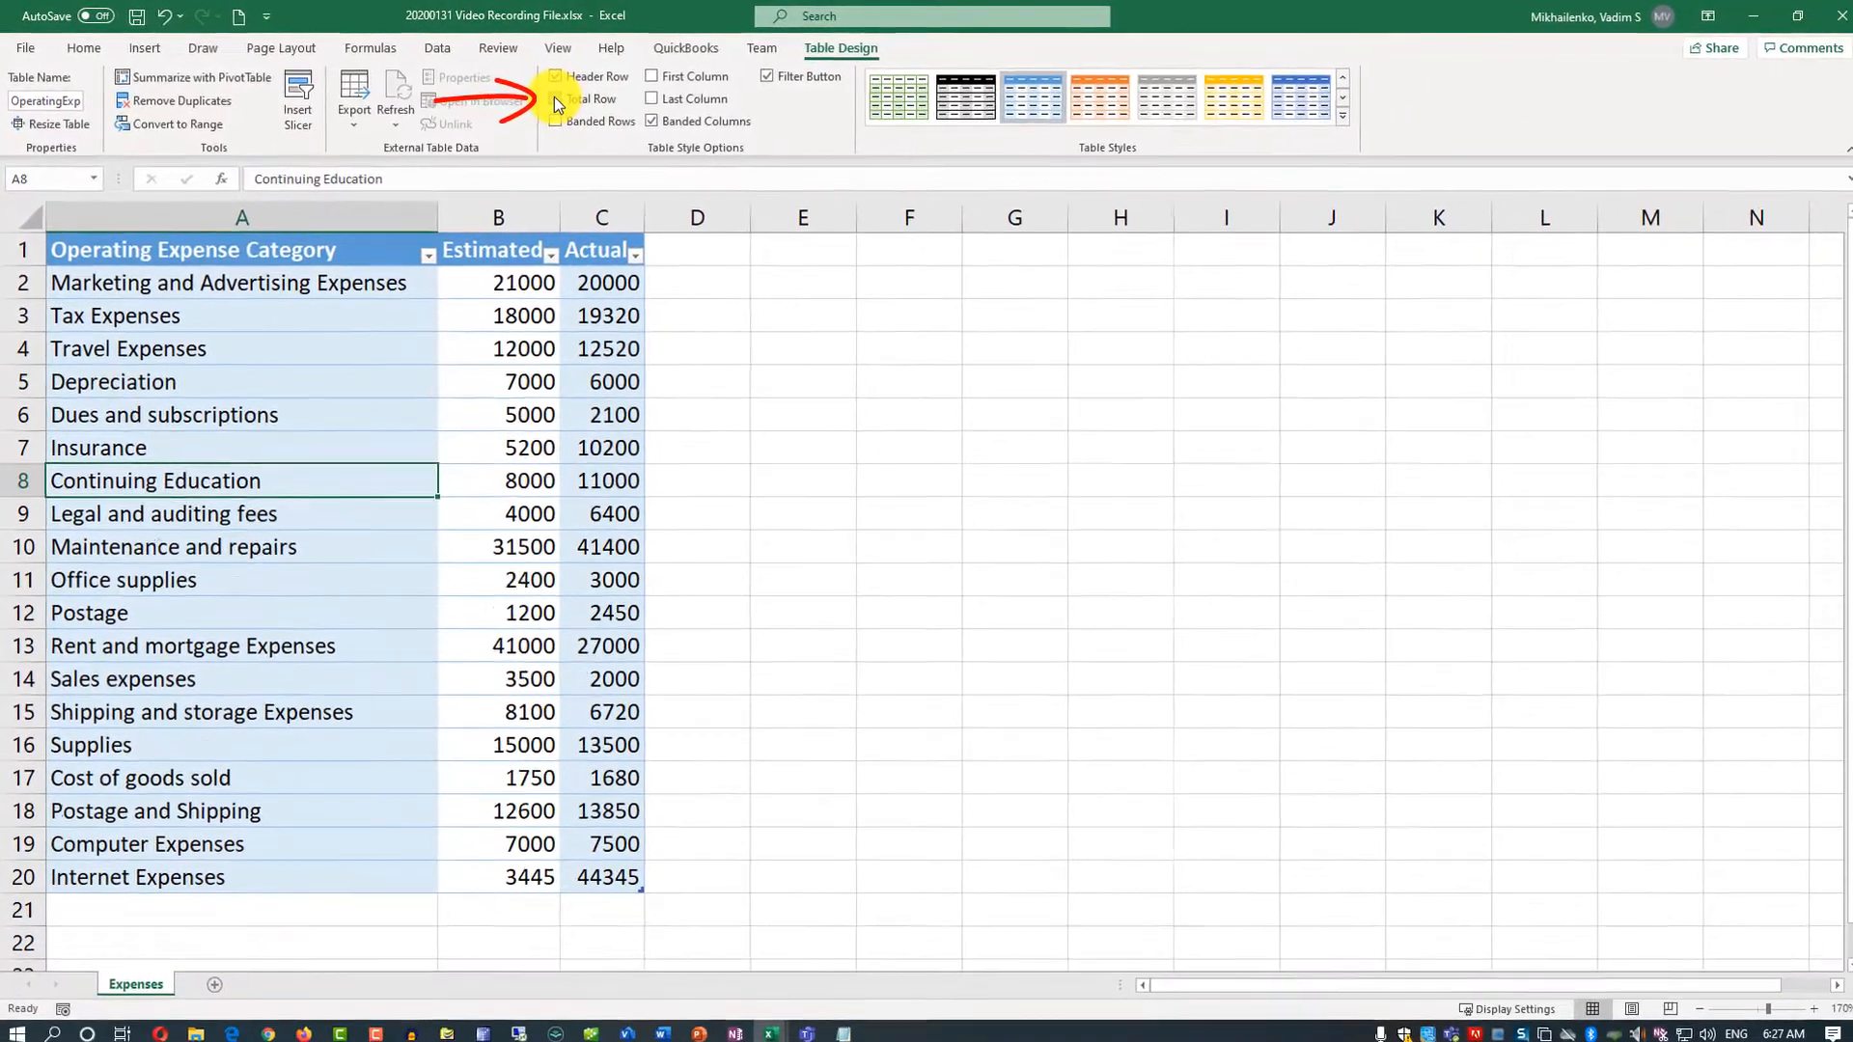
{"action": "left_click", "coordinate": [653, 115]}
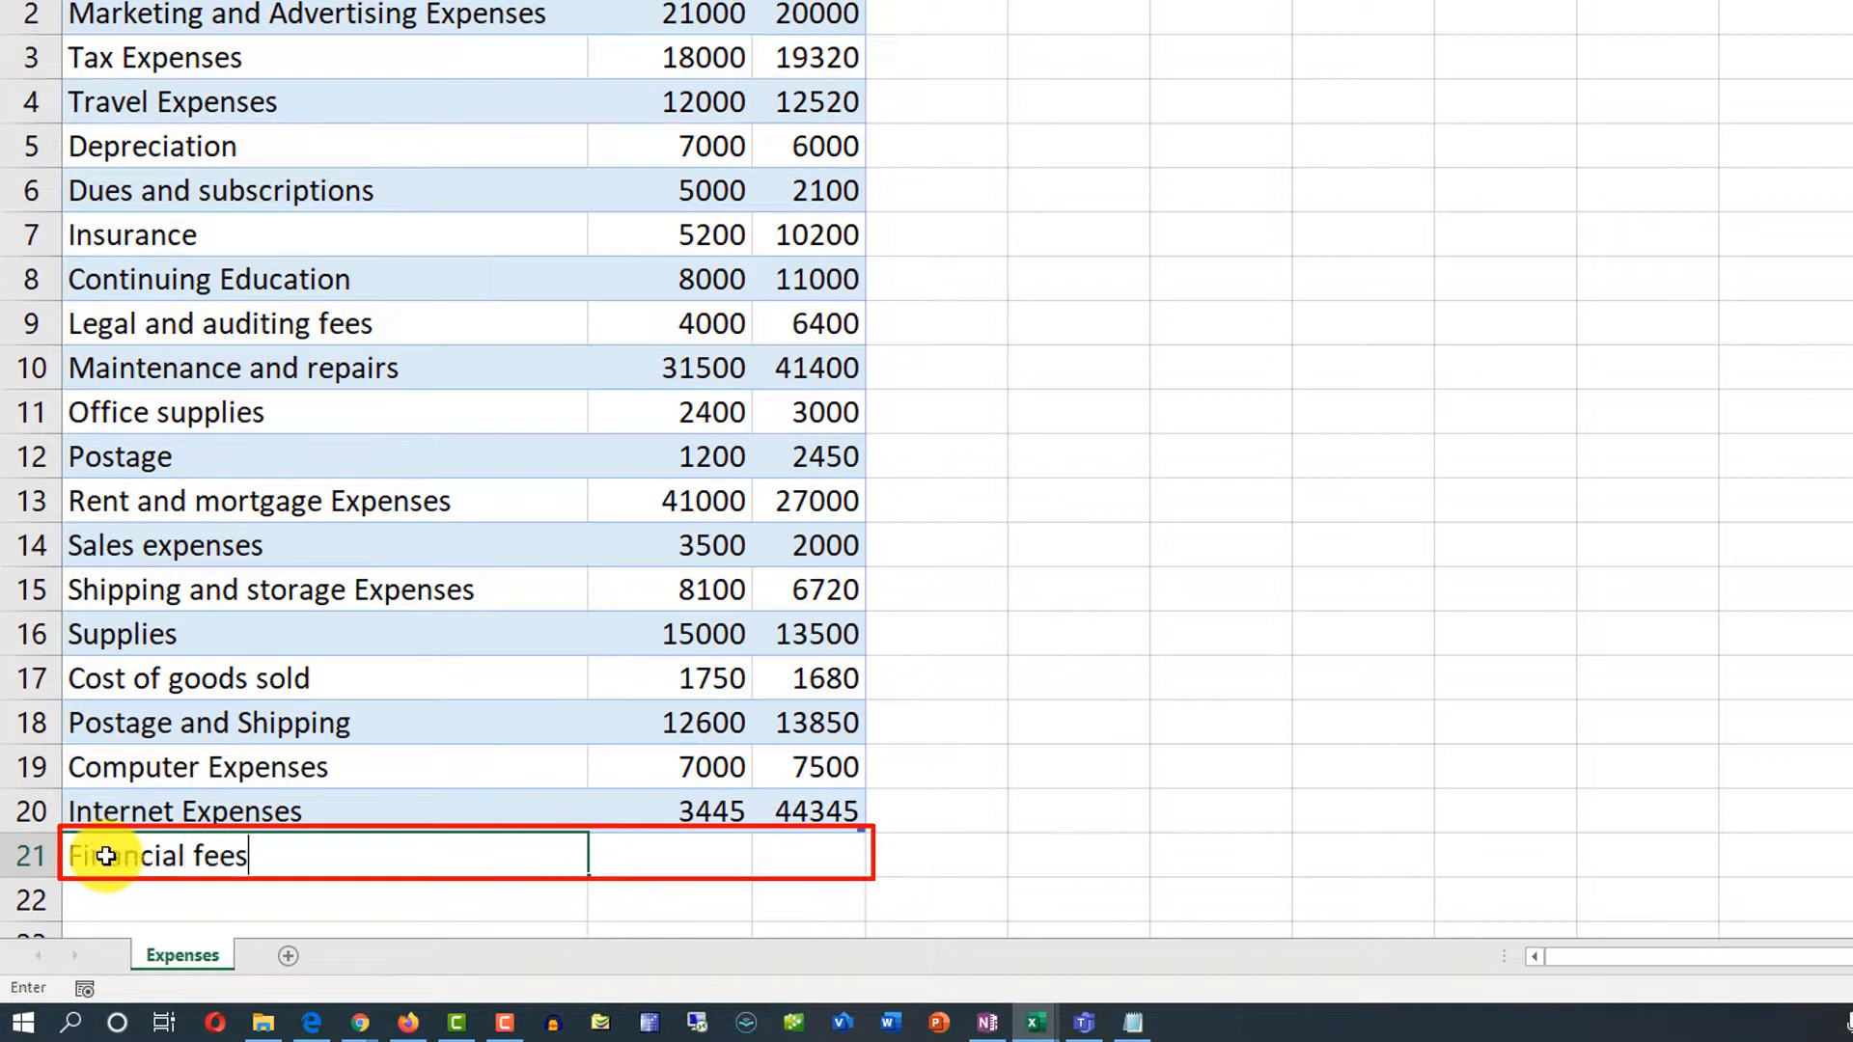
Complete the Financial fees entry in row 21 with an Estimated value of 344 and an Actual value of 323
{"action": "key", "text": "Tab"}
{"action": "type", "text": "344"}
{"action": "key", "text": "Tab"}
{"action": "type", "text": "323"}
{"action": "key", "text": "Return"}
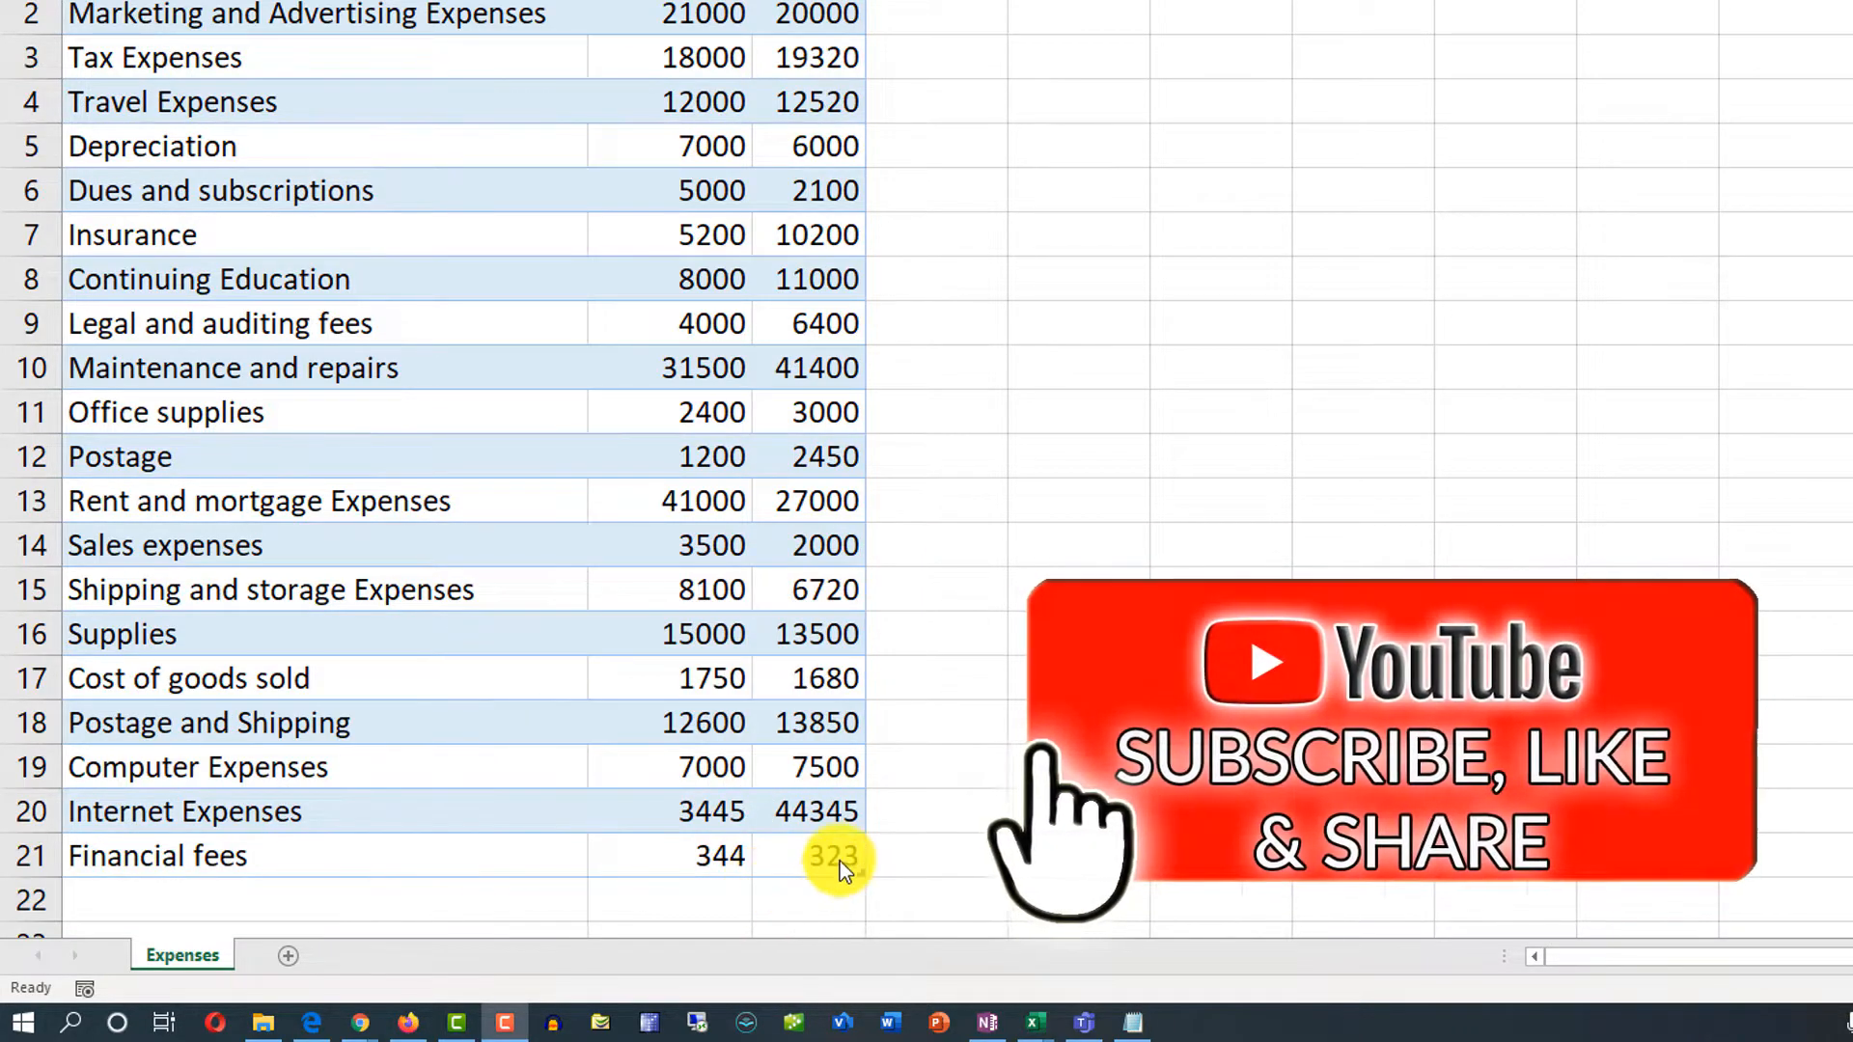
Extend the table from C21 with a row for Subscription fees, with 256 as Estimated and 230 as Actual, and add another row
{"action": "left_click", "coordinate": [836, 856]}
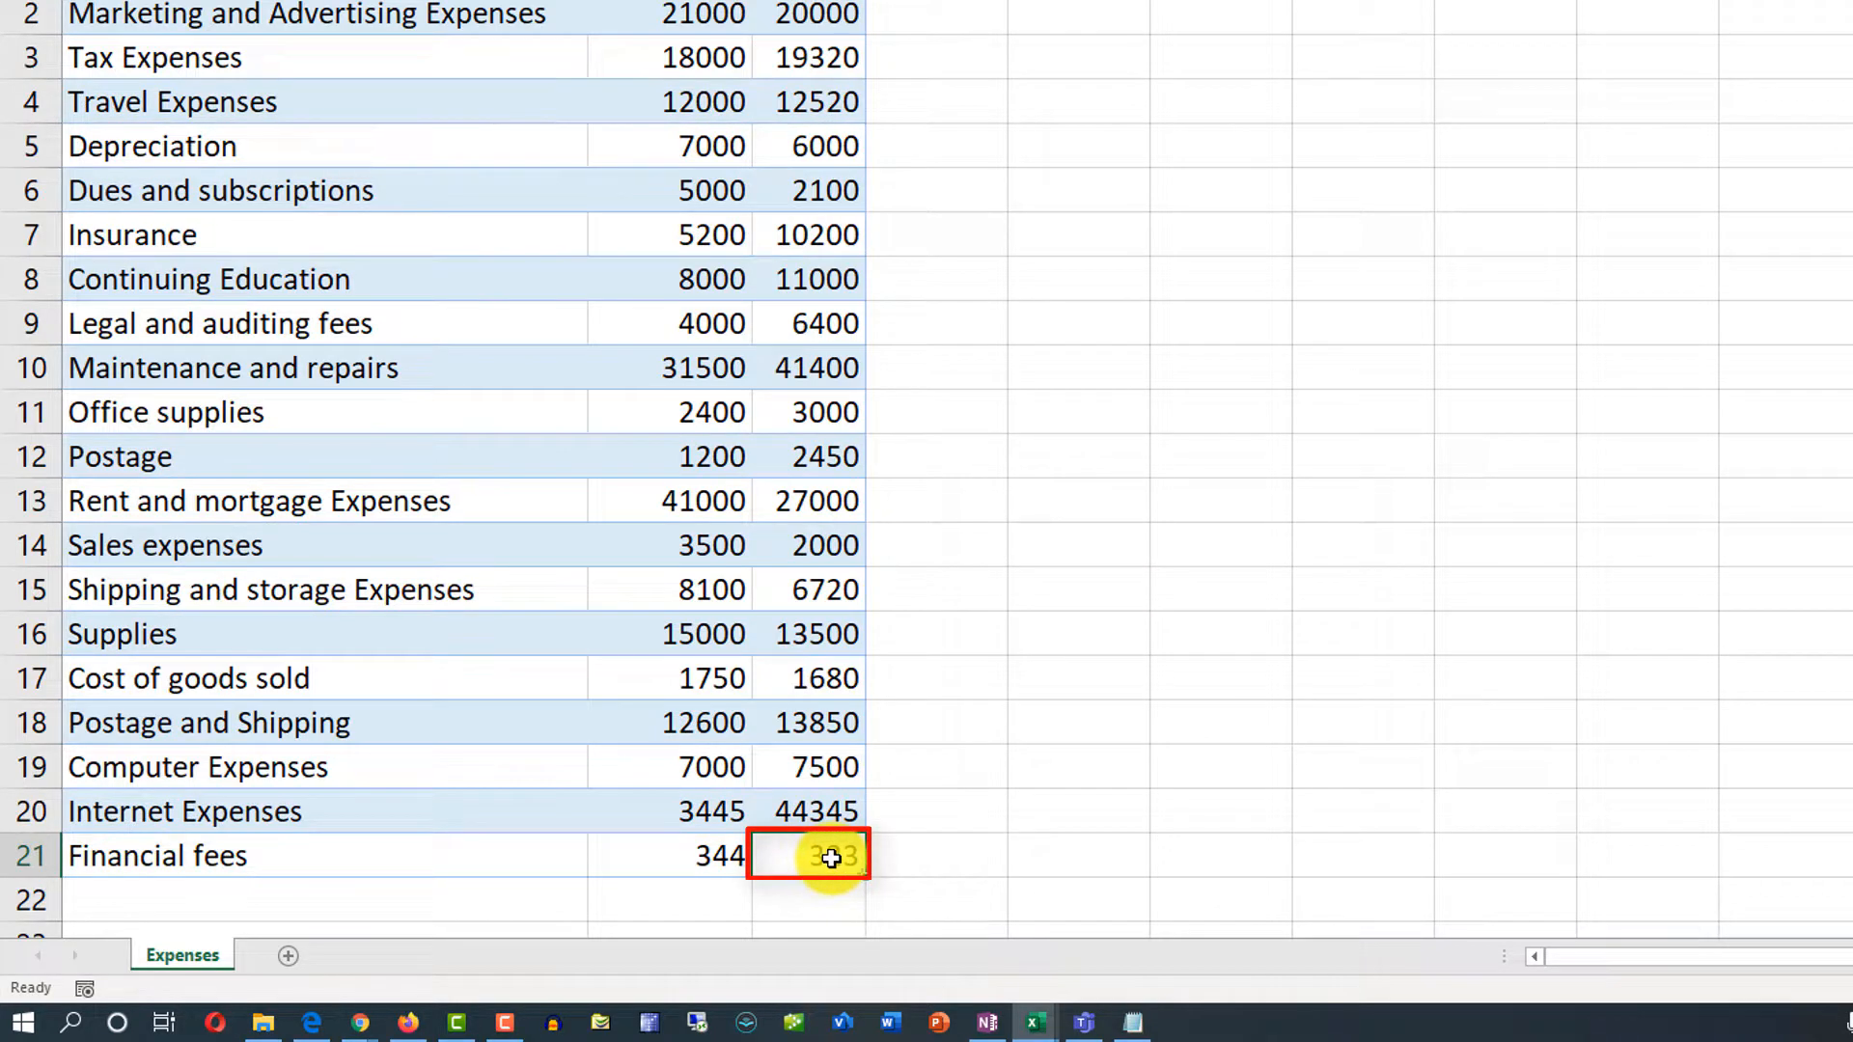
{"action": "key", "text": "Tab"}
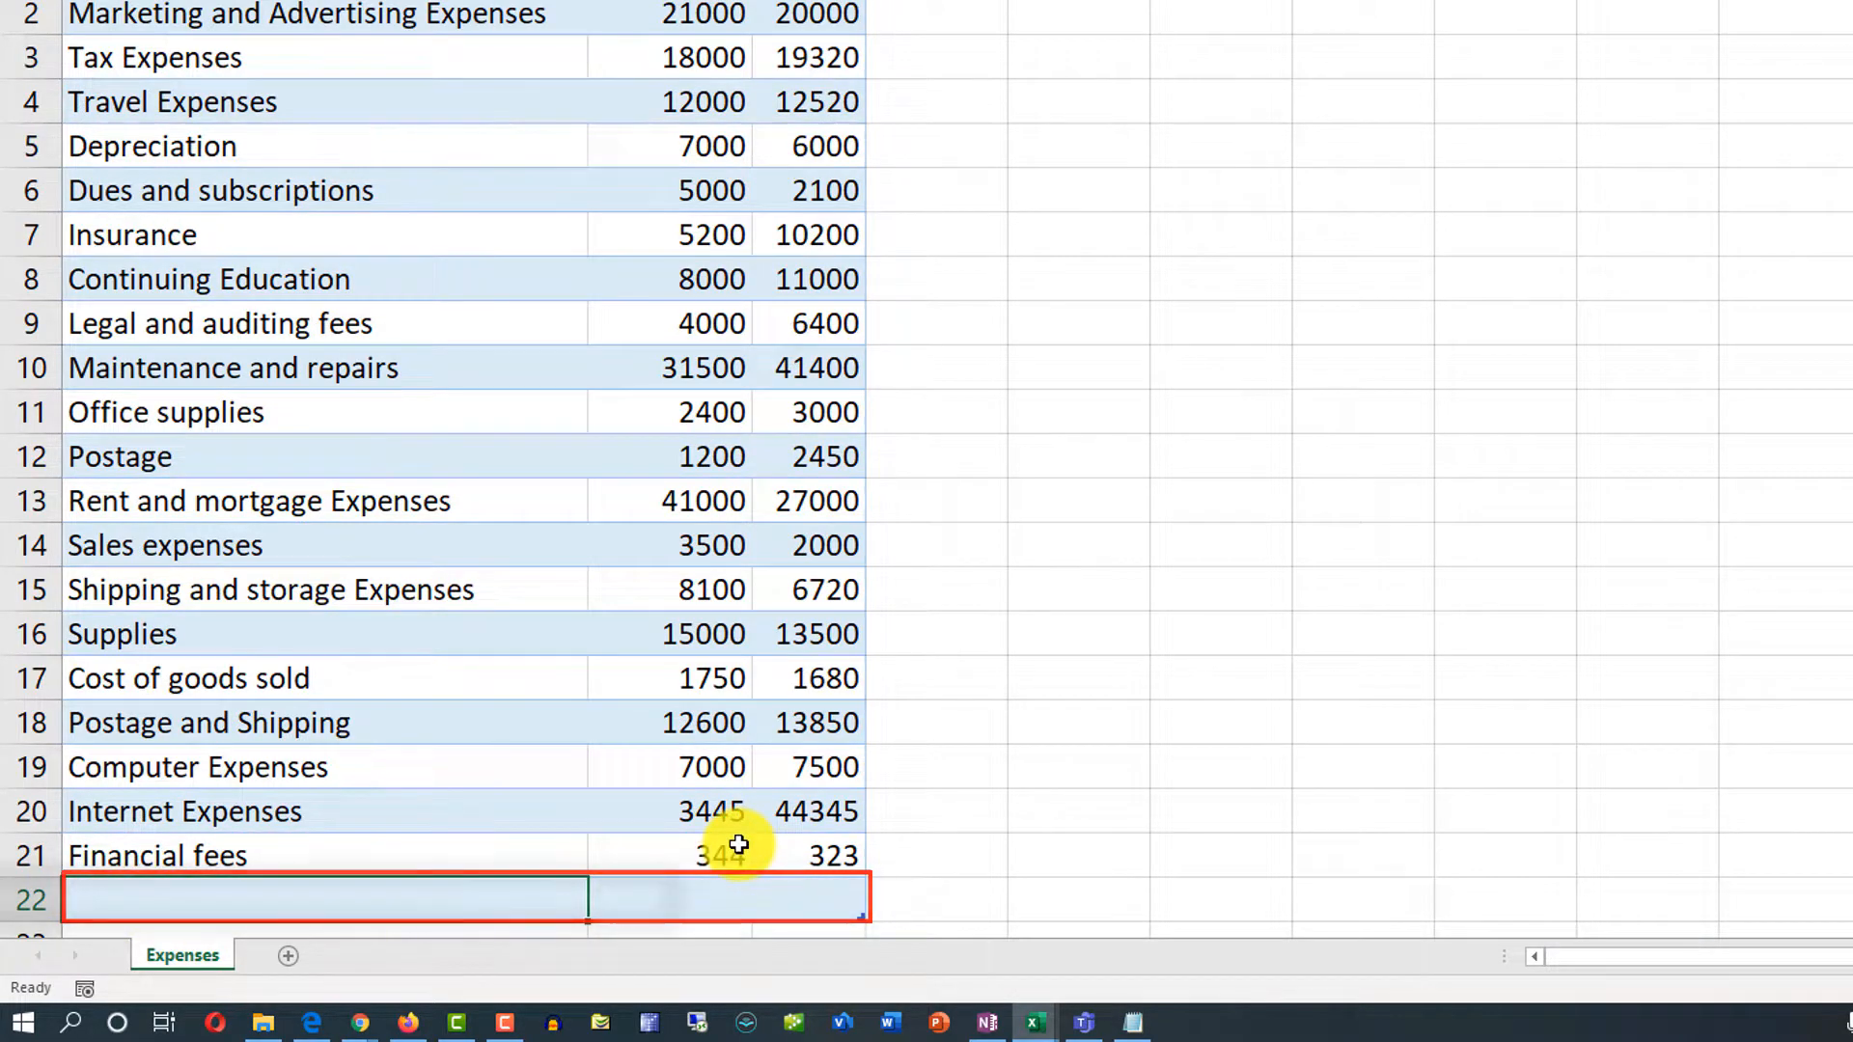
{"action": "type", "text": "Subscription fees"}
{"action": "key", "text": "Tab"}
{"action": "type", "text": "256"}
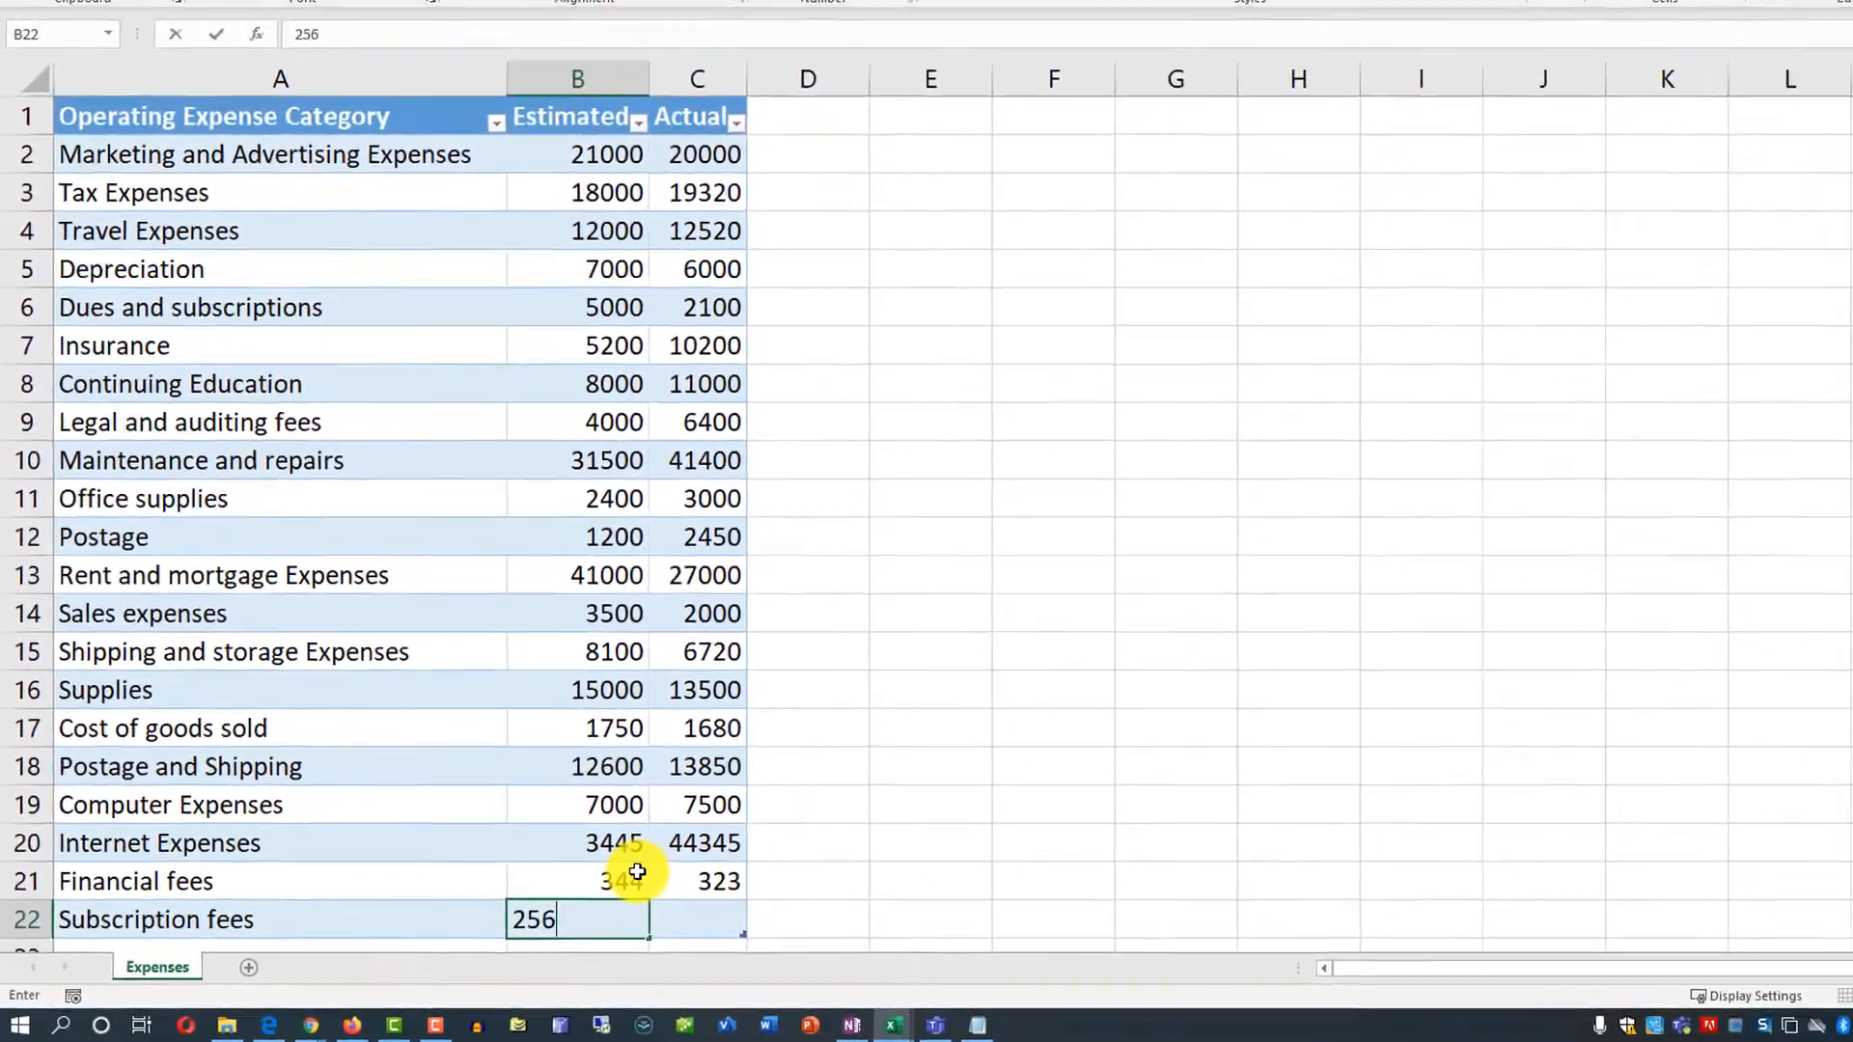
{"action": "key", "text": "Tab"}
{"action": "type", "text": "230"}
{"action": "key", "text": "Tab"}
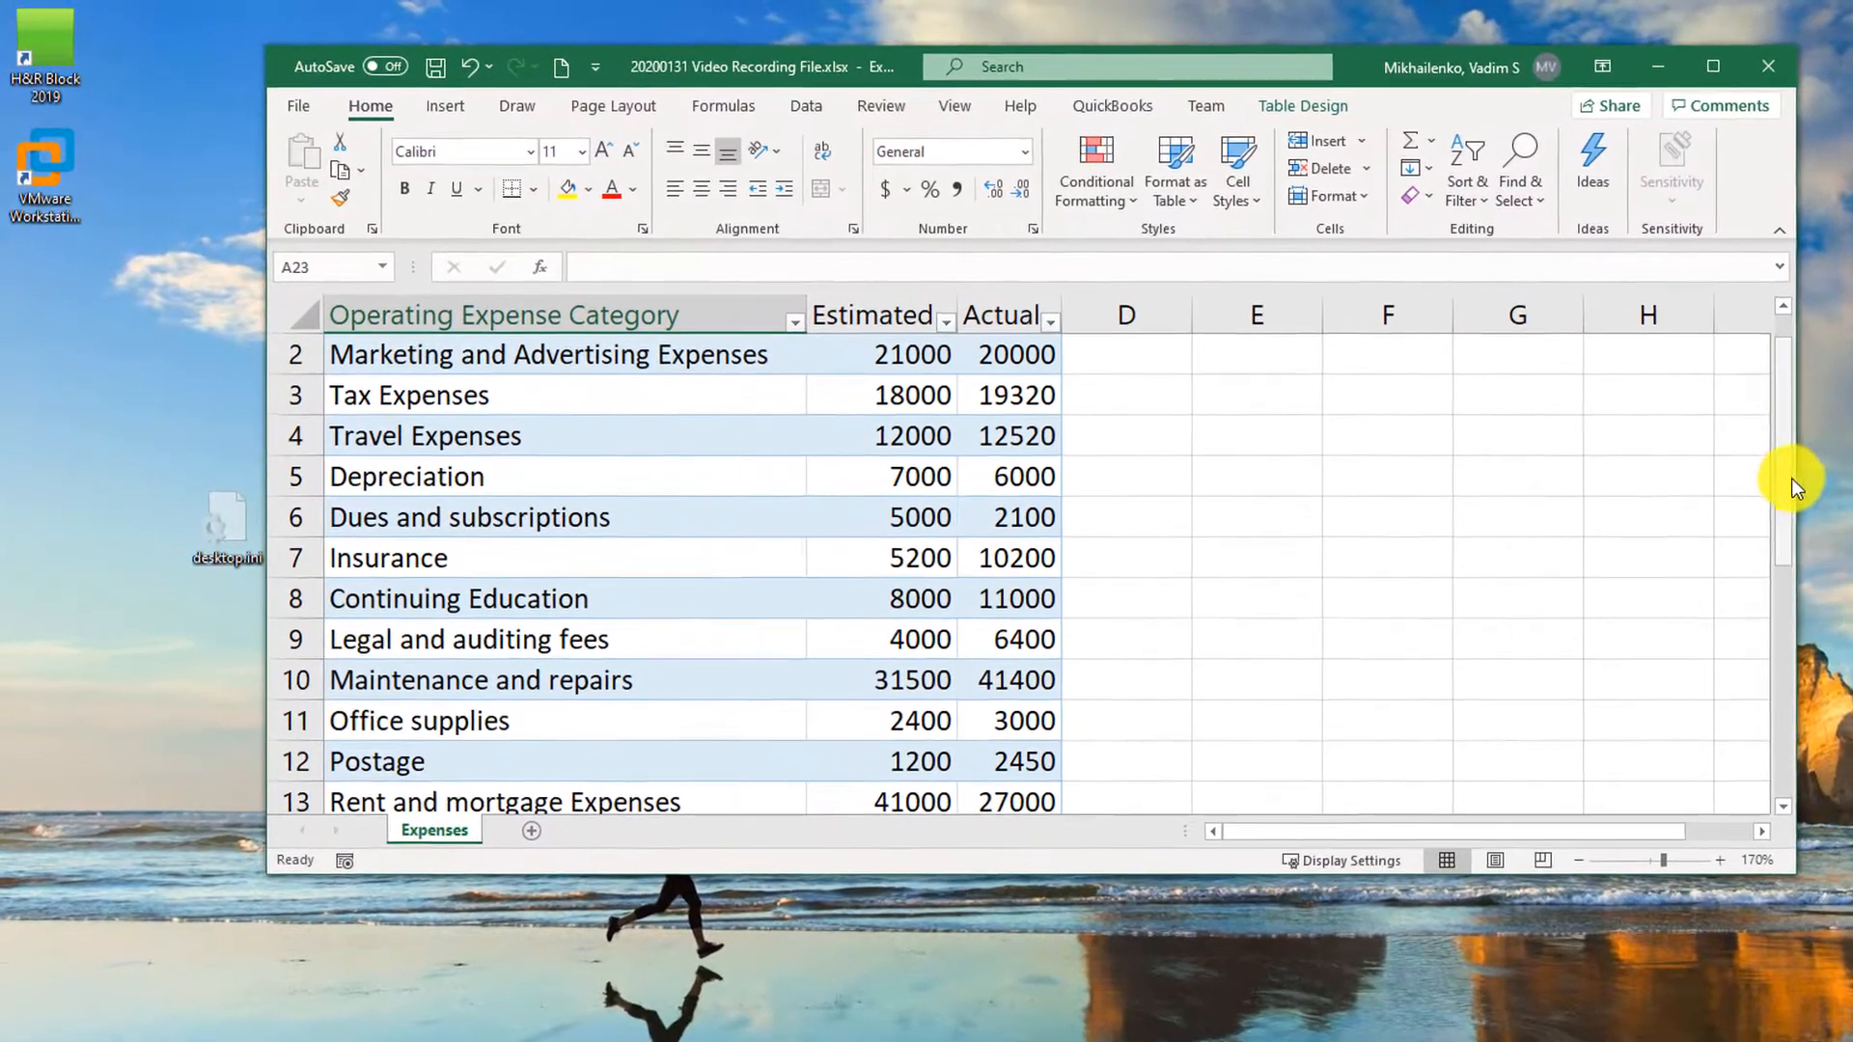
Examine how the table's column headings behave while moving down and back up through the expense rows
{"action": "mouse_move", "coordinate": [1792, 480]}
{"action": "left_mouse_down"}
{"action": "mouse_move", "coordinate": [1796, 571]}
{"action": "mouse_move", "coordinate": [1793, 550]}
{"action": "left_mouse_up"}
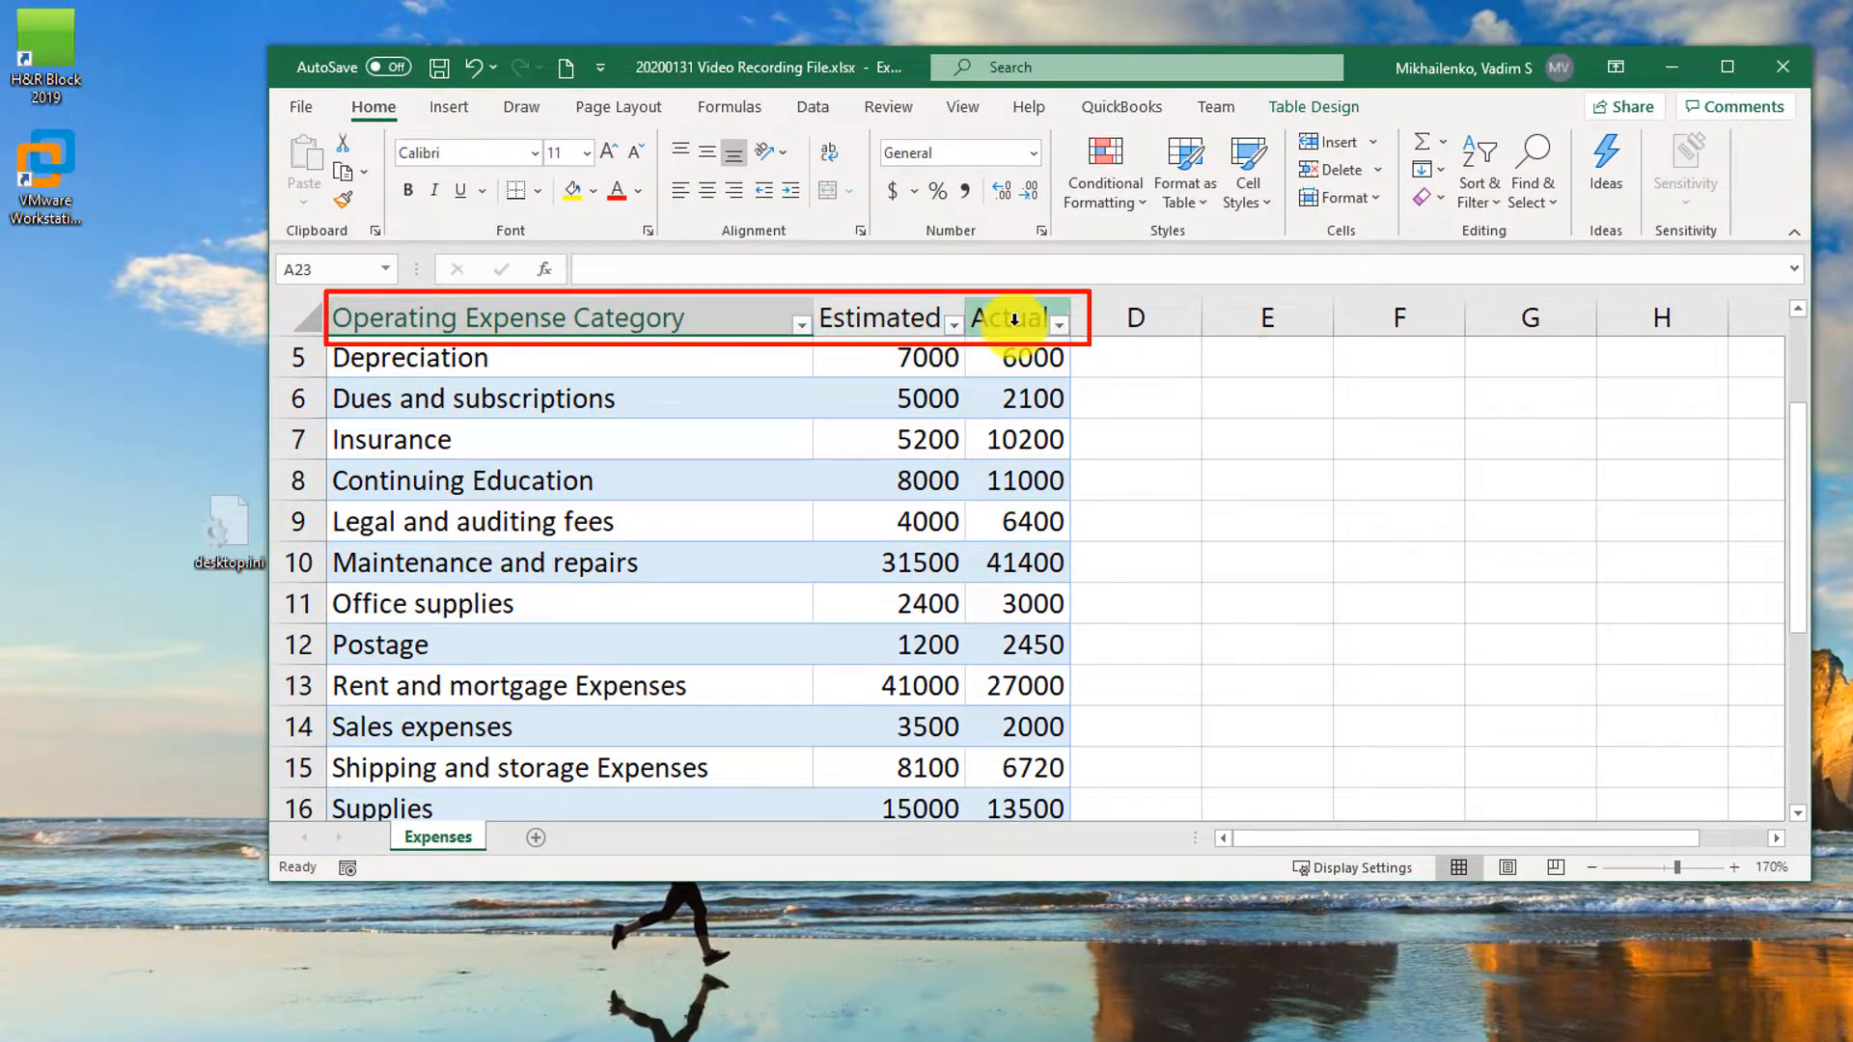
{"action": "left_click_drag", "start_coordinate": [1804, 541], "coordinate": [1813, 408]}
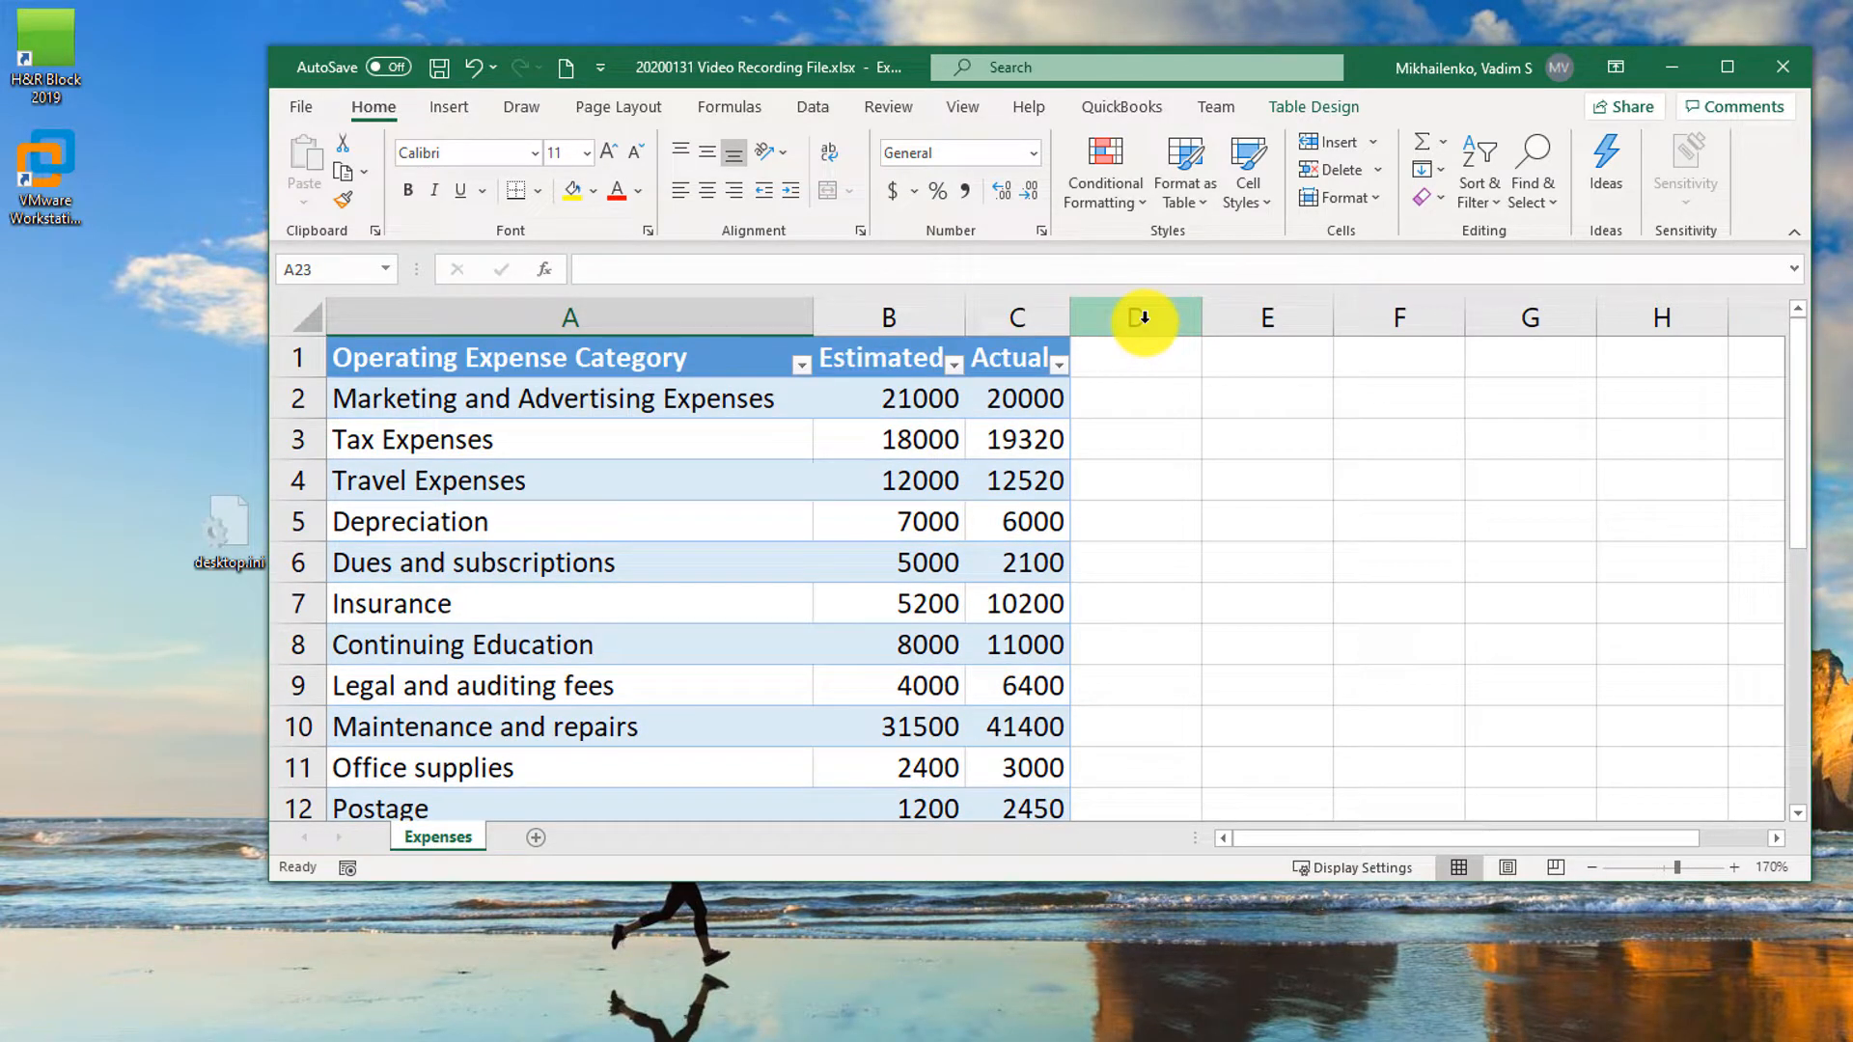
{"action": "left_click_drag", "start_coordinate": [1797, 431], "coordinate": [1690, 669]}
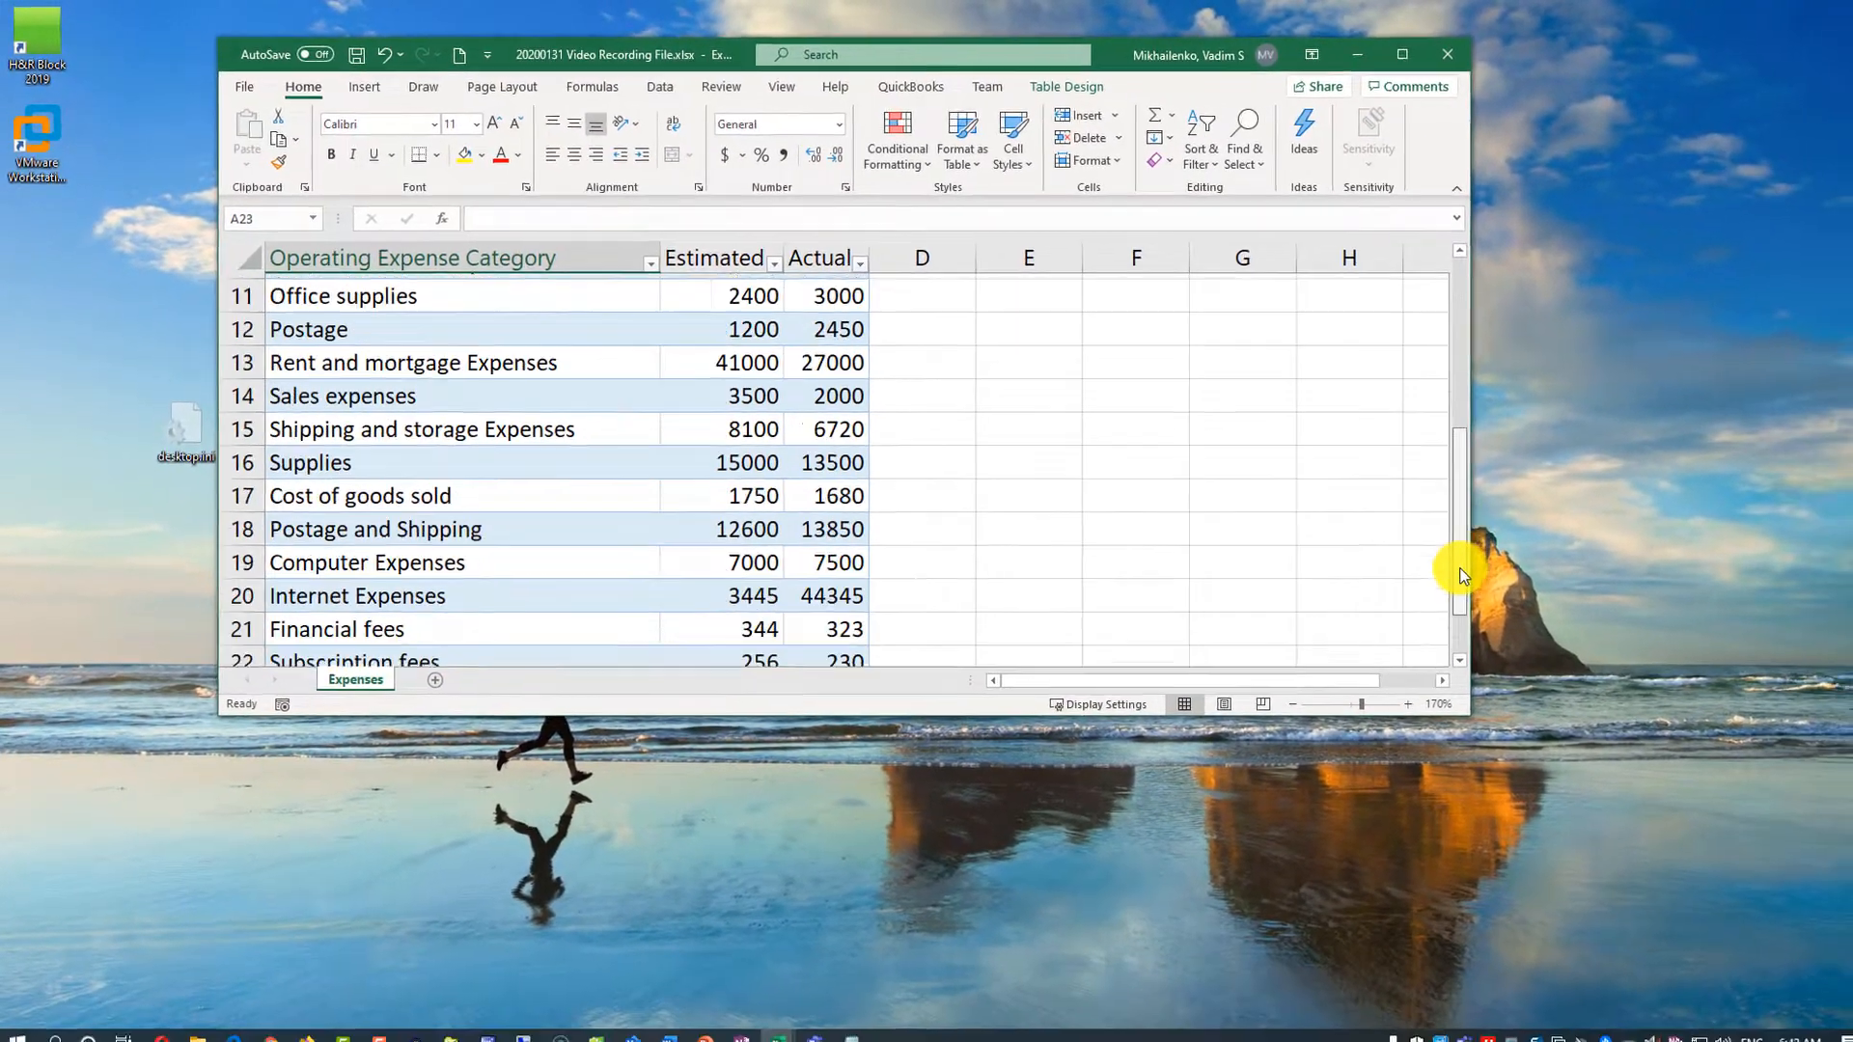
{"action": "left_click_drag", "start_coordinate": [1462, 576], "coordinate": [1468, 623]}
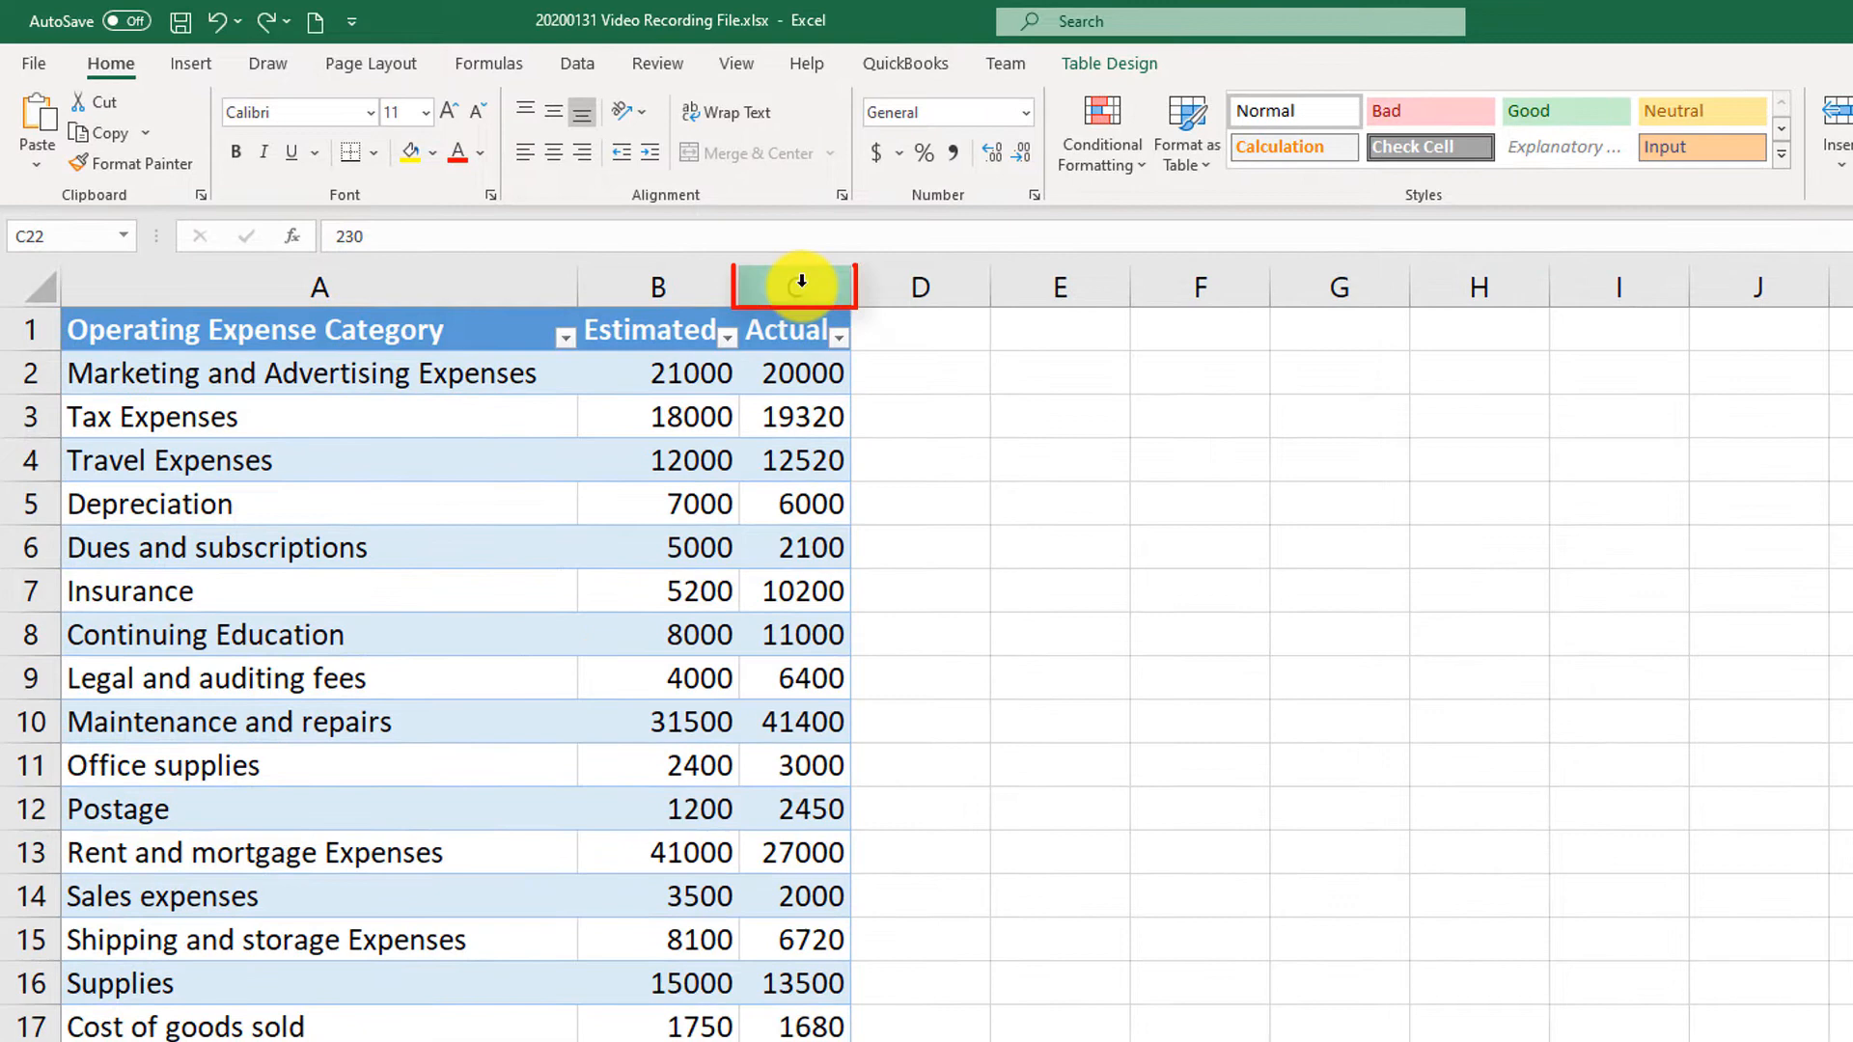
Select the entire Actual column and open its data validation settings
{"action": "left_click", "coordinate": [802, 286]}
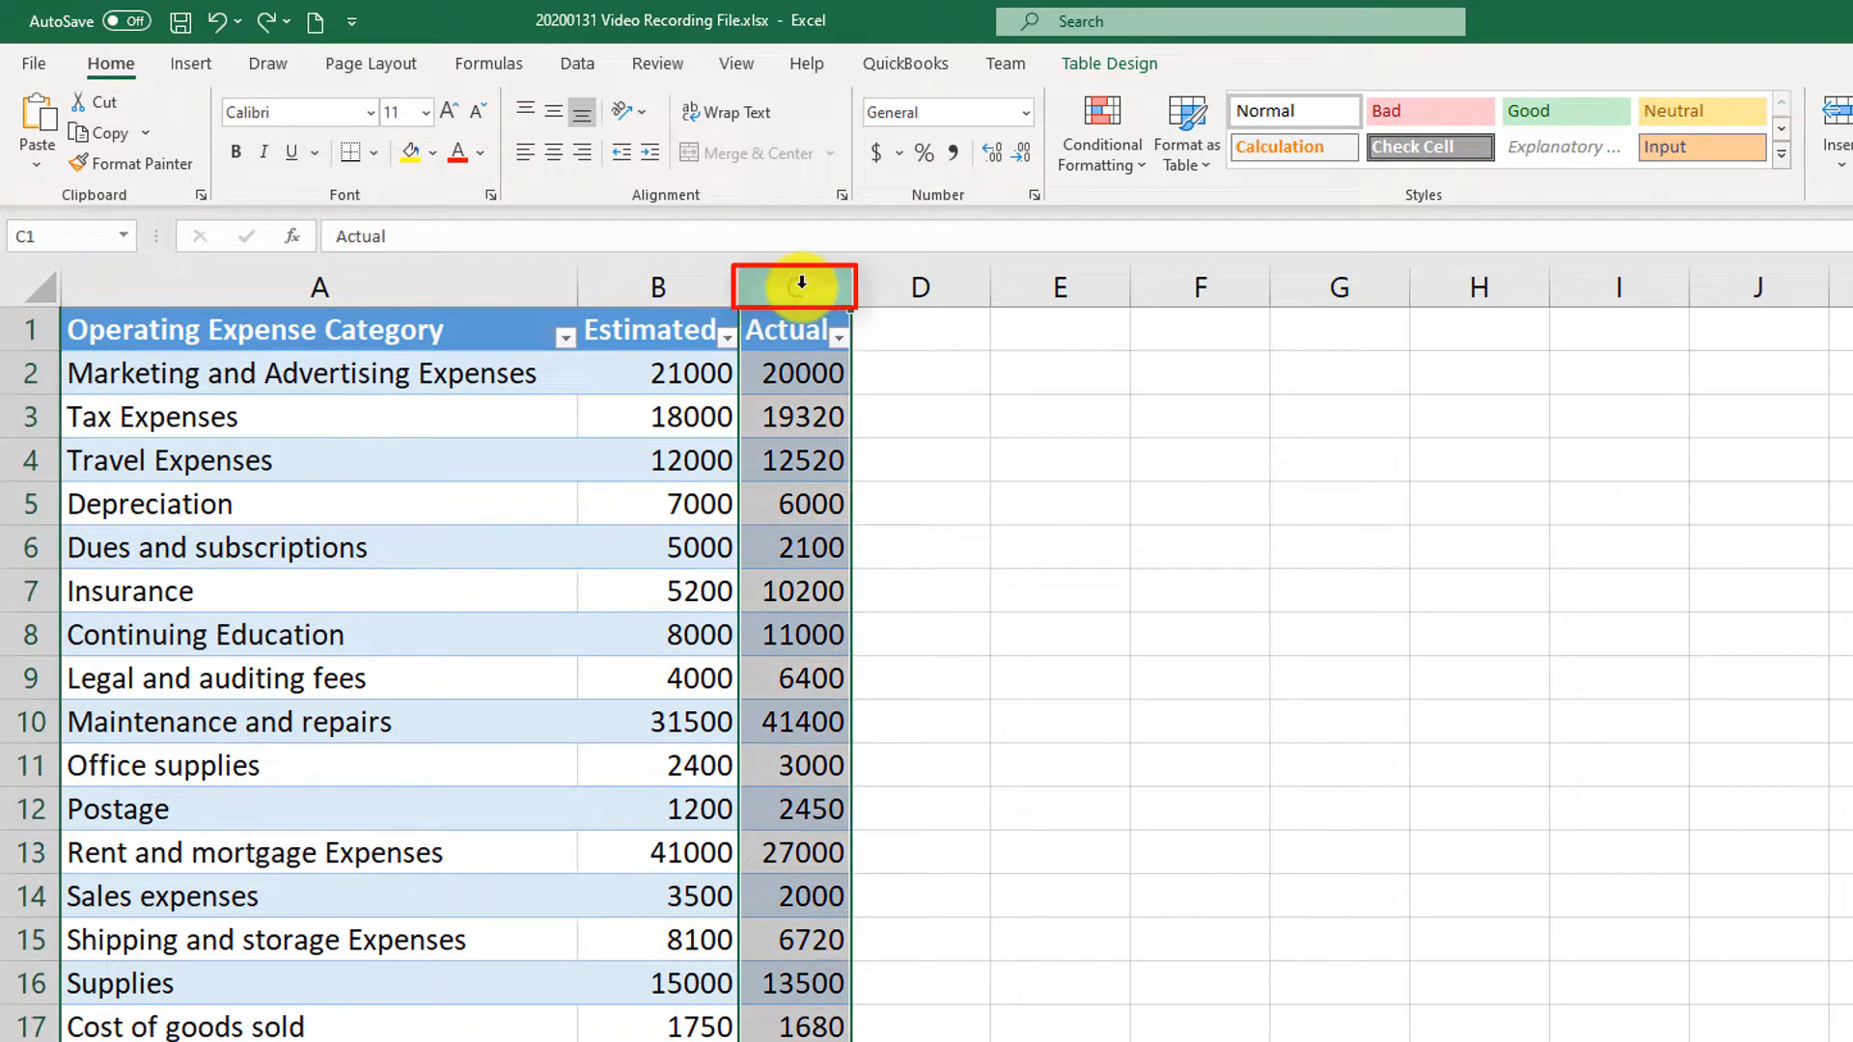
{"action": "scroll", "coordinate": [955, 1001], "scroll_direction": "down", "scroll_amount": 1}
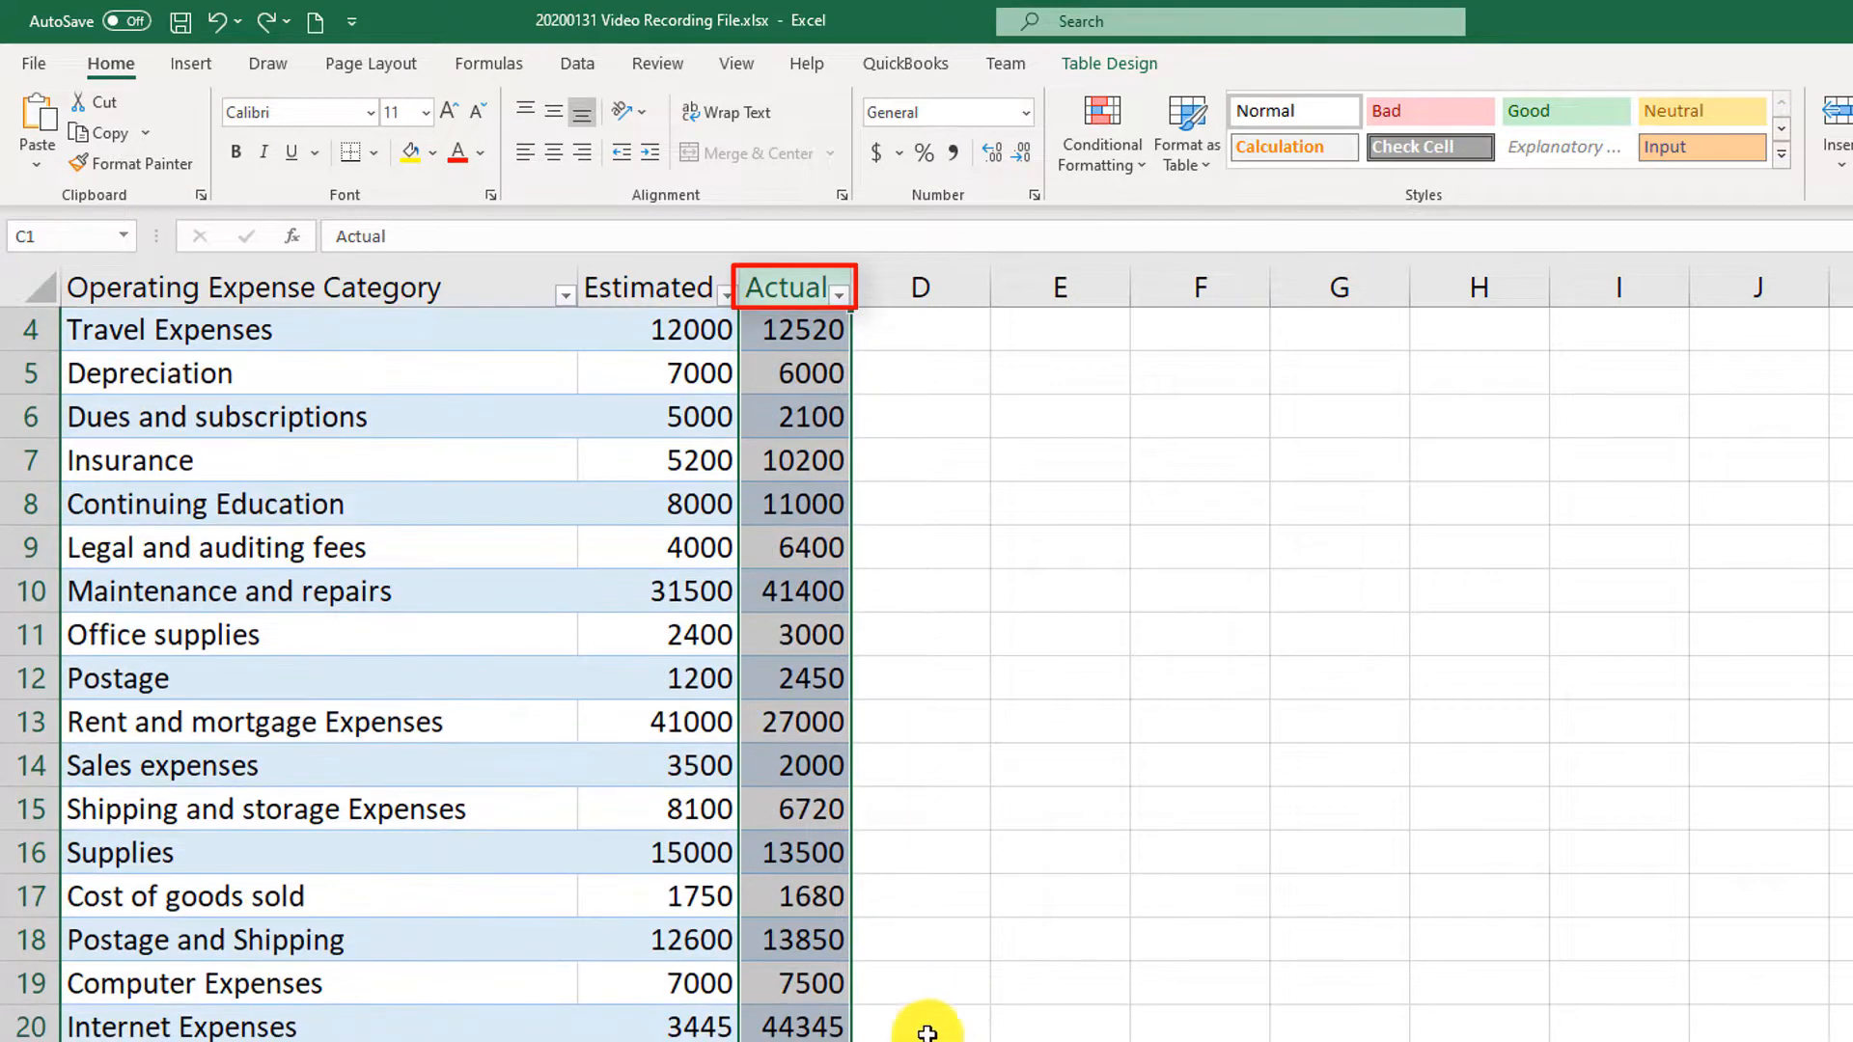
{"action": "left_click", "coordinate": [580, 64]}
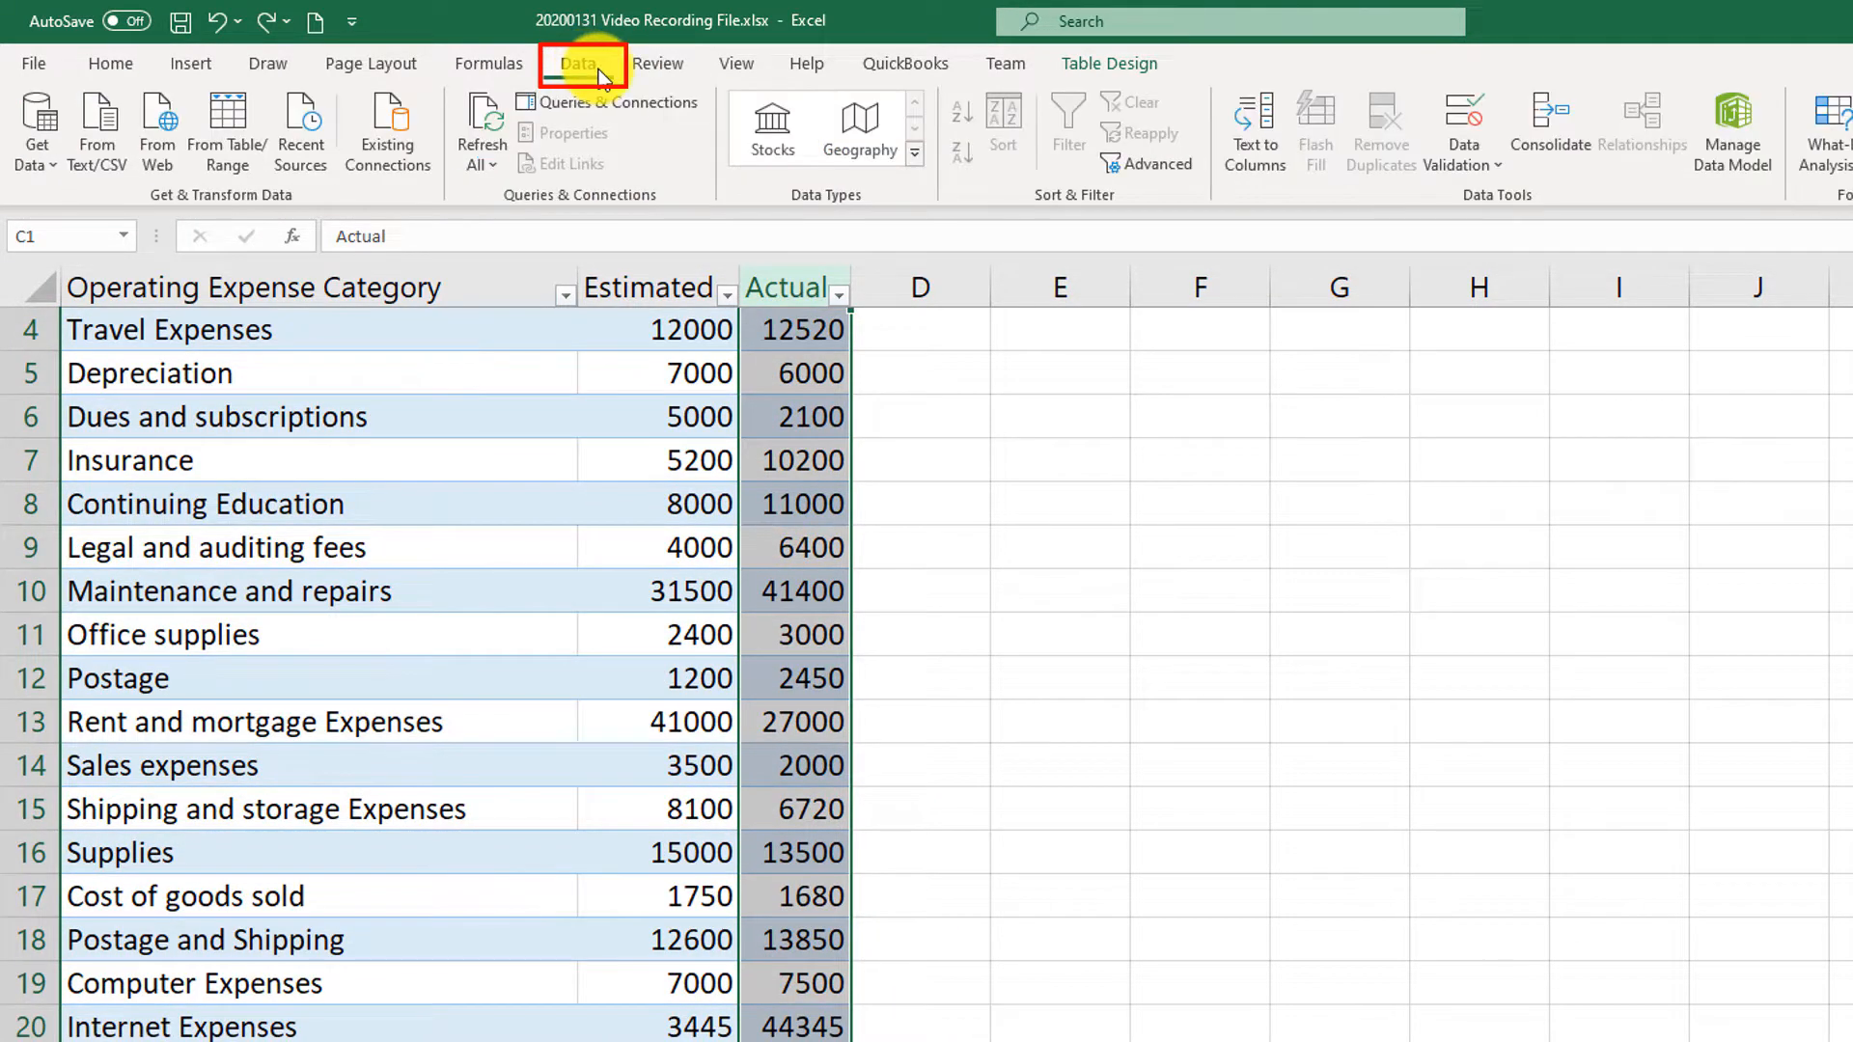
{"action": "left_click", "coordinate": [1464, 147]}
{"action": "left_click", "coordinate": [1498, 203]}
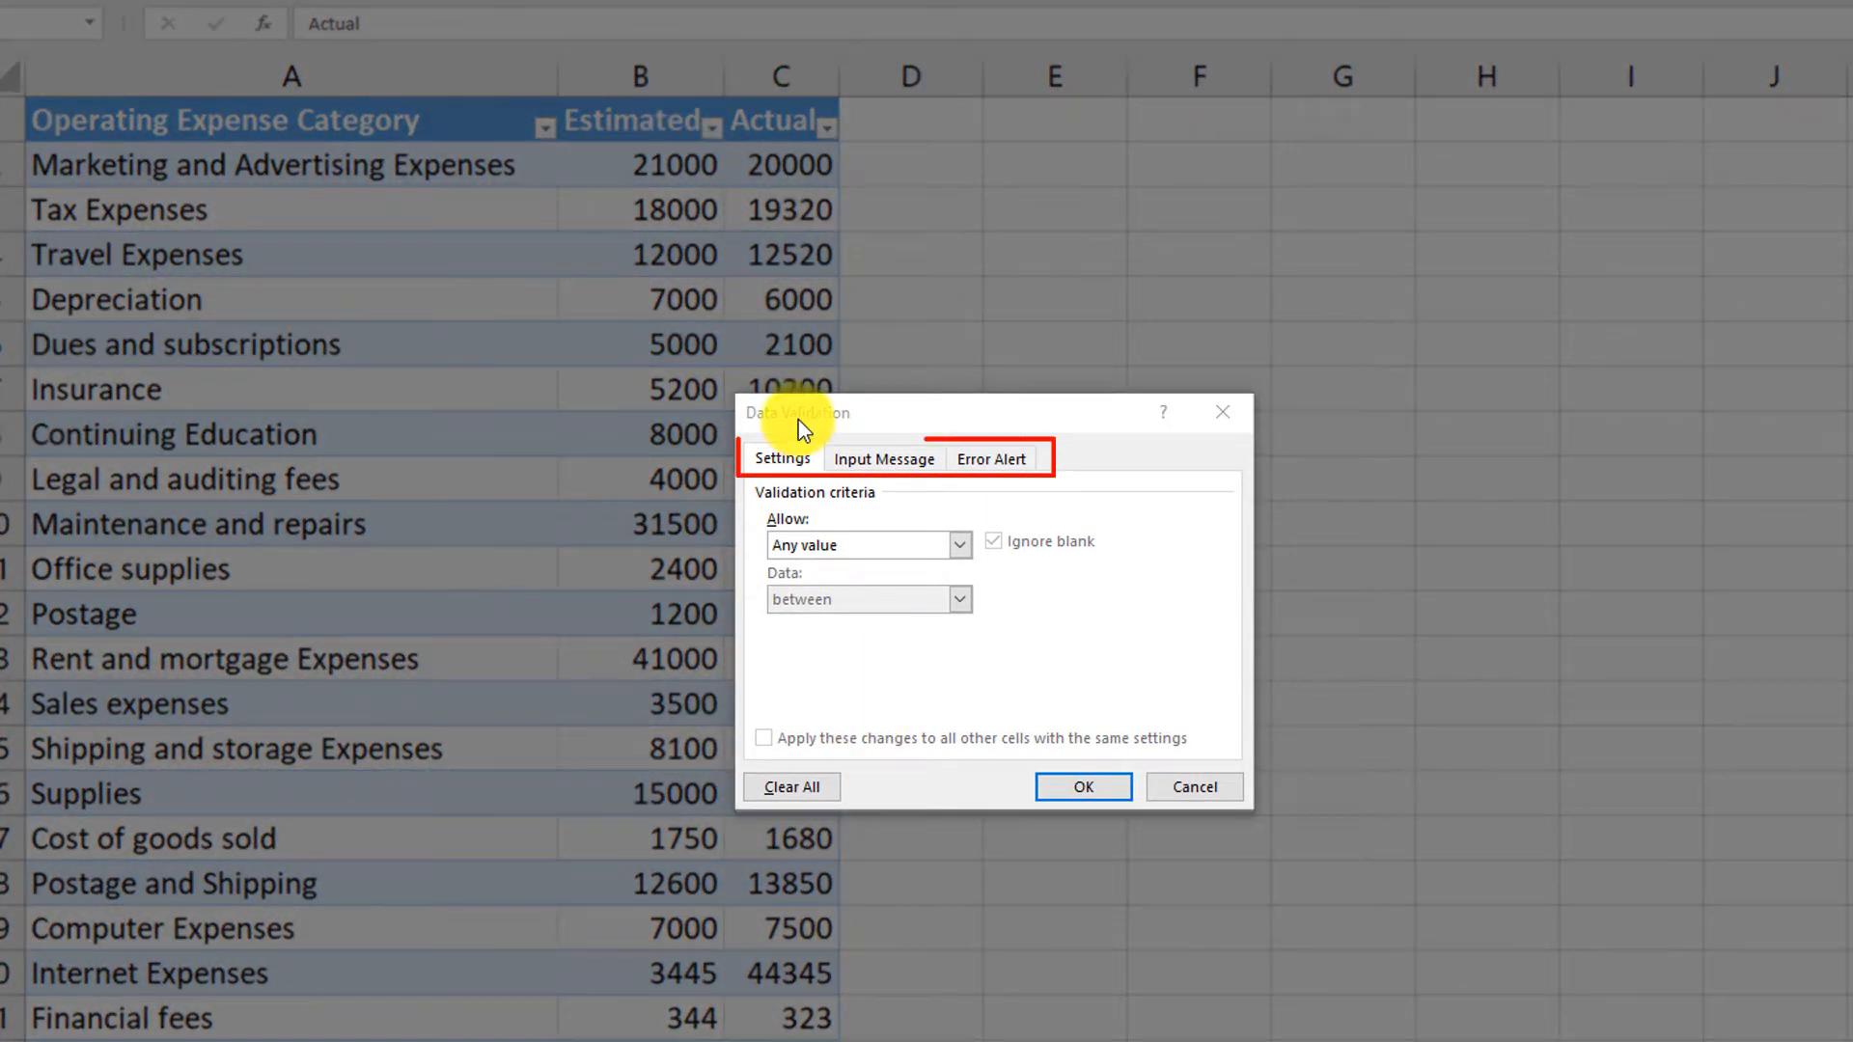
Review the validation criteria, input message and error alert options for the Actual column
{"action": "left_click", "coordinate": [913, 415]}
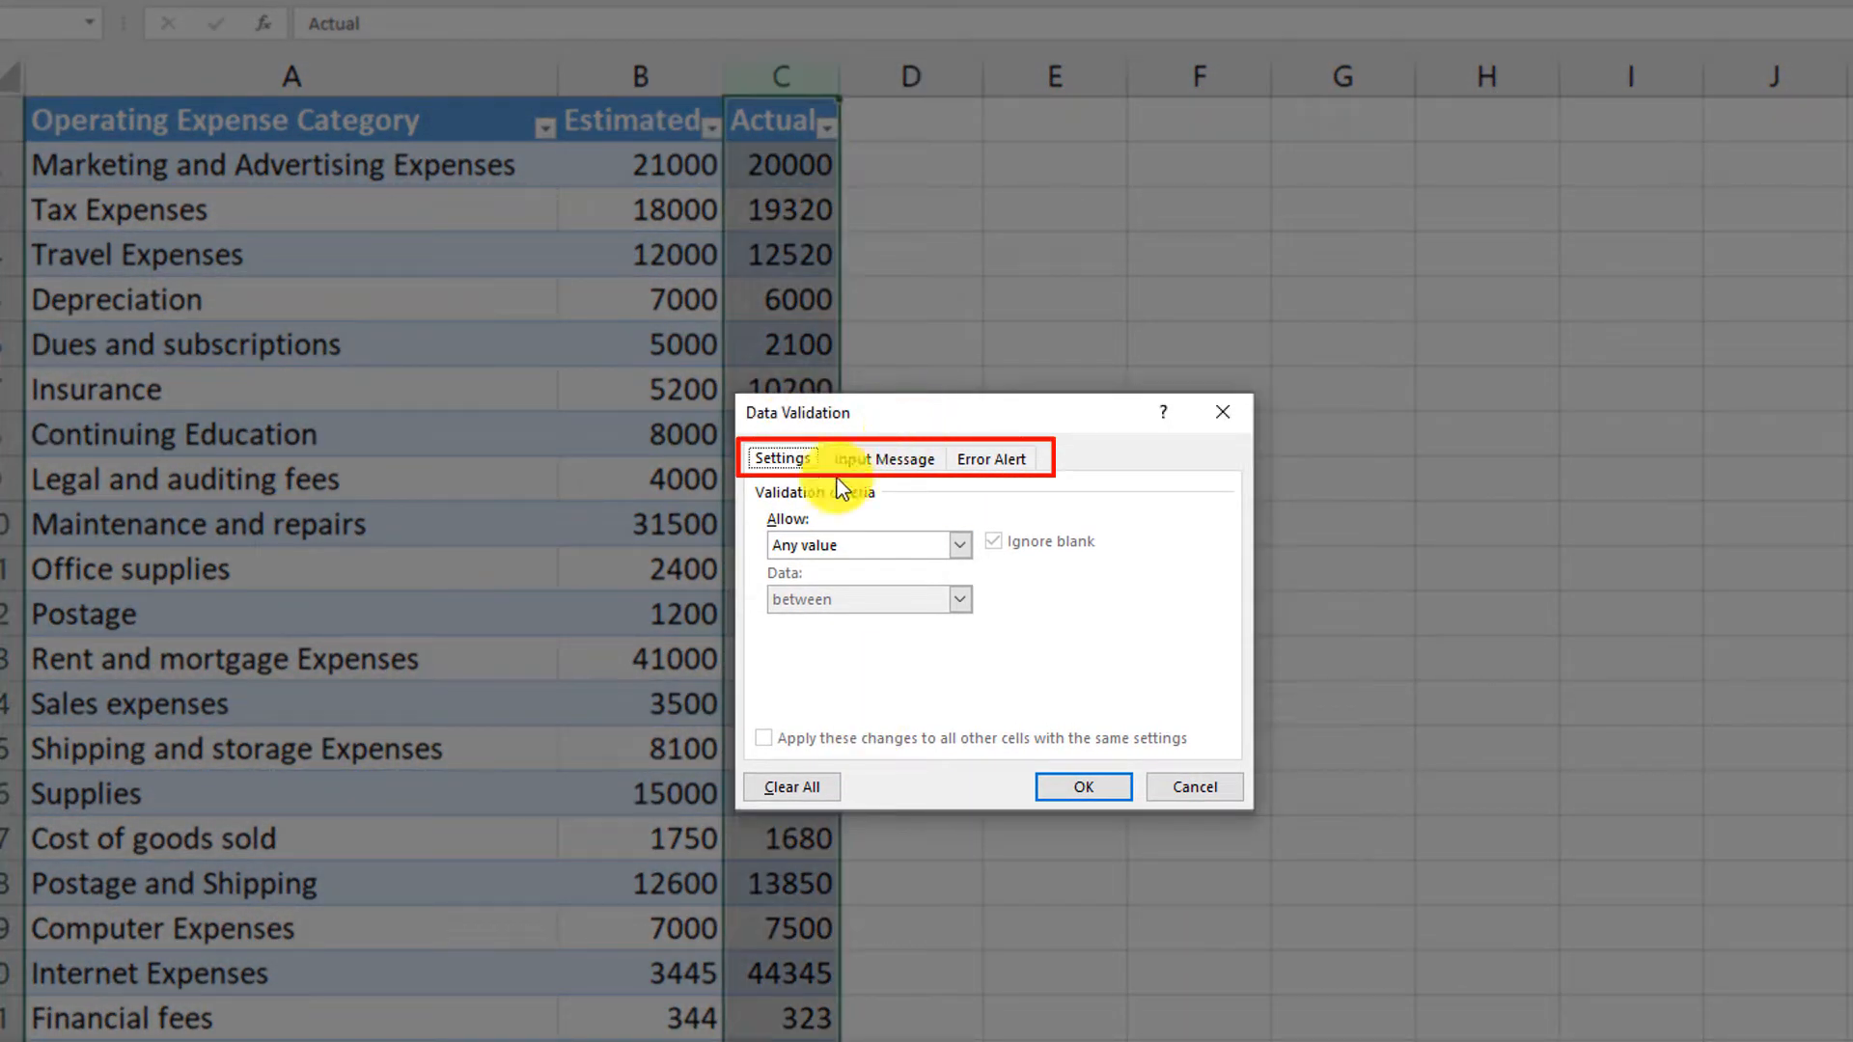
{"action": "left_click", "coordinate": [958, 545]}
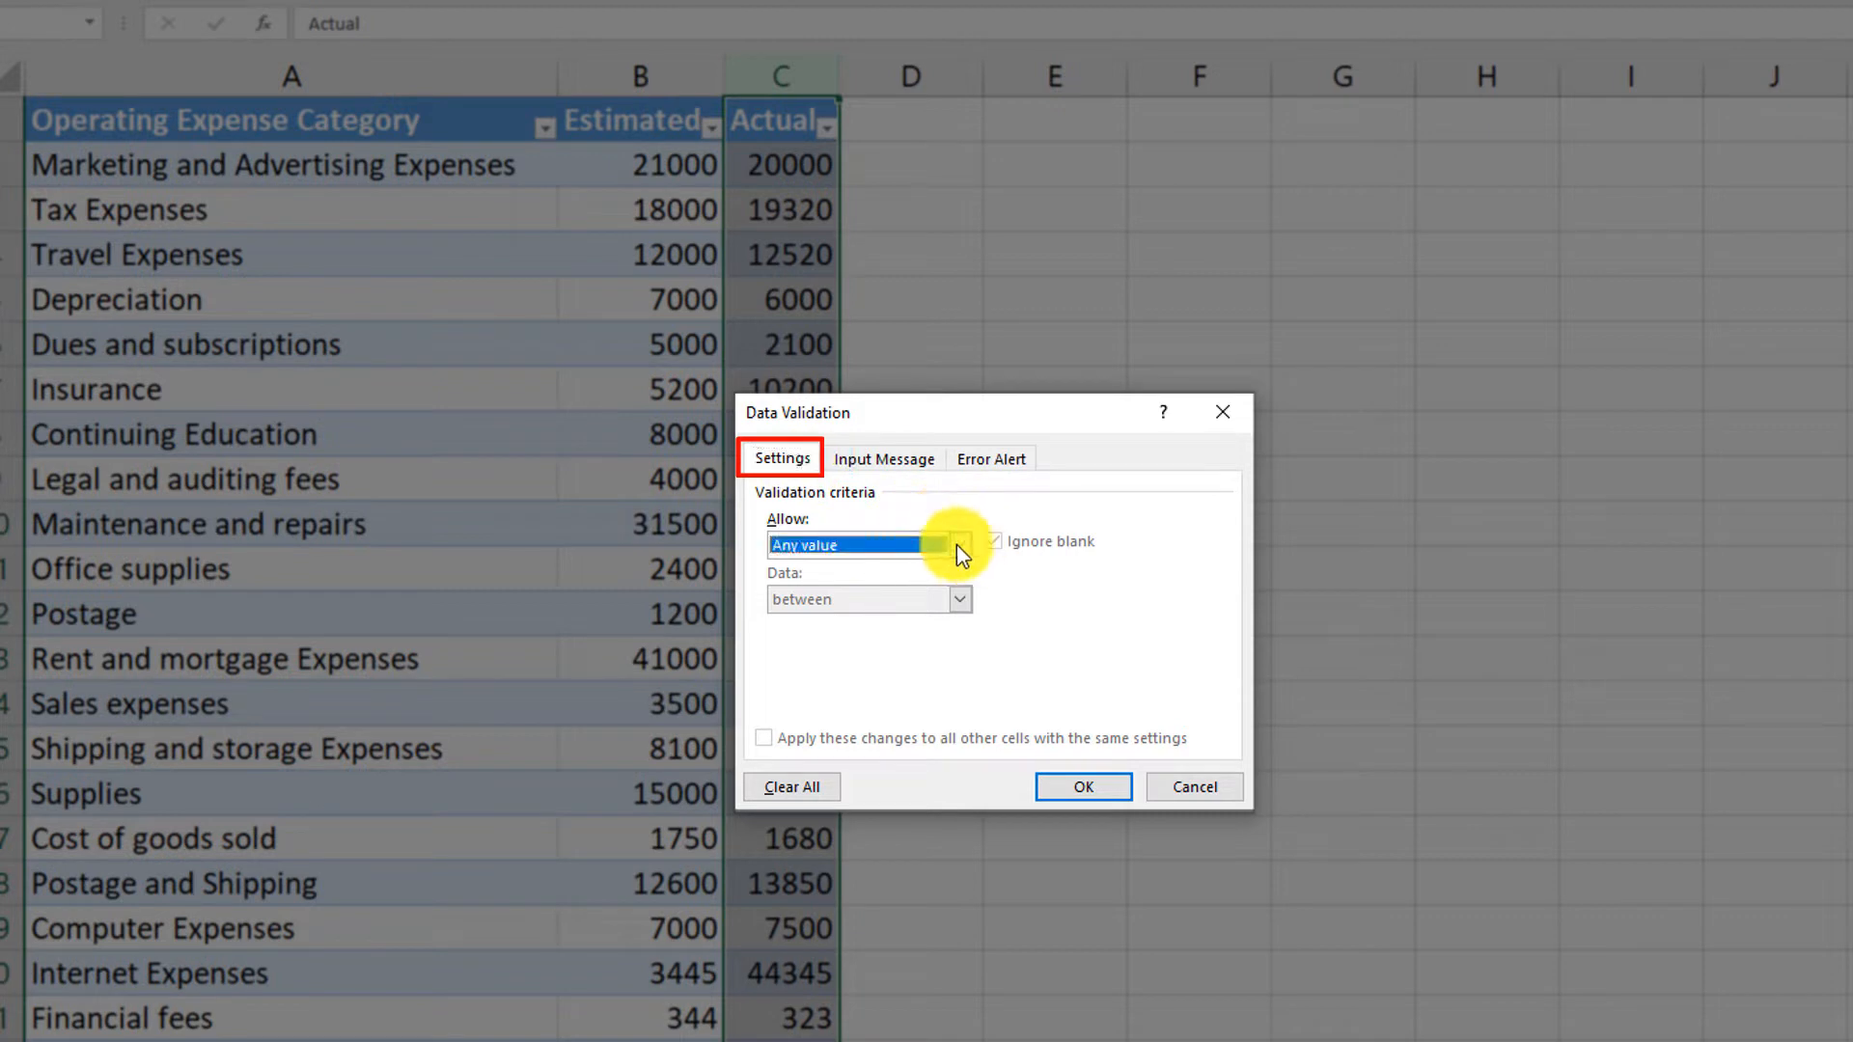
{"action": "left_click", "coordinate": [912, 463]}
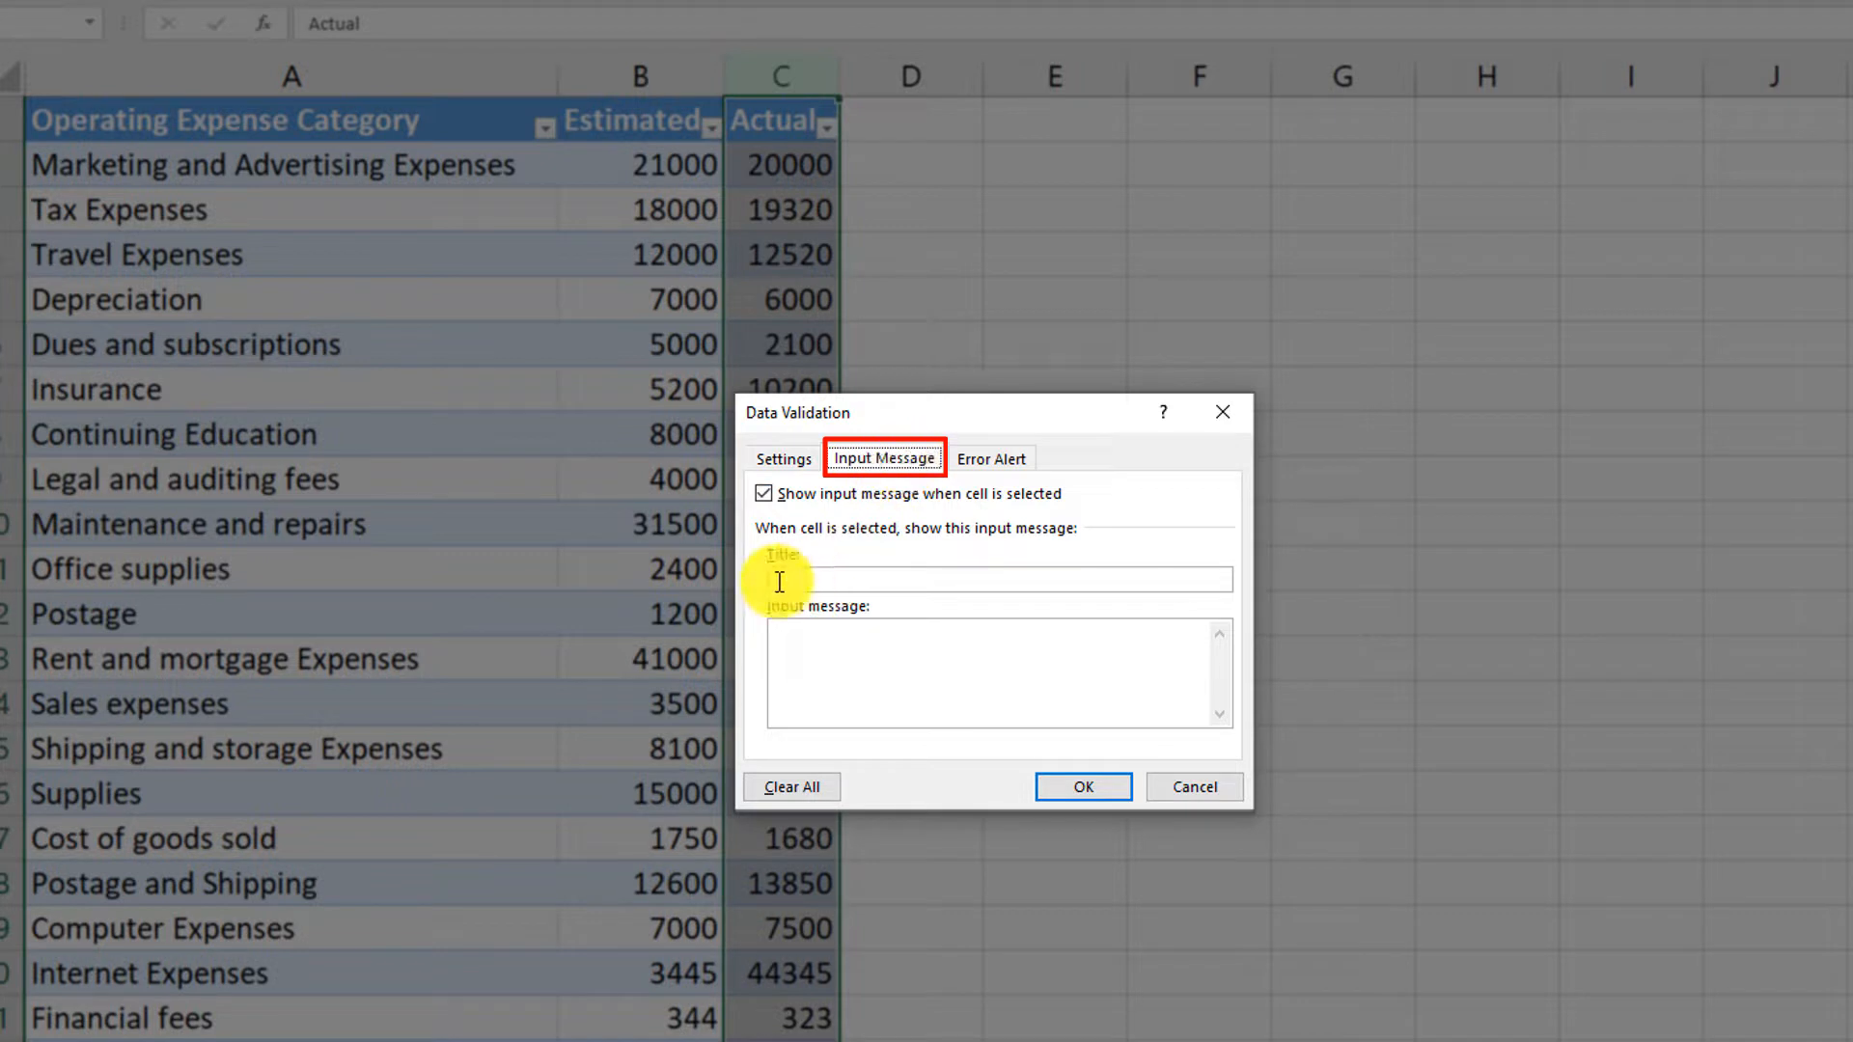
{"action": "left_click", "coordinate": [992, 458]}
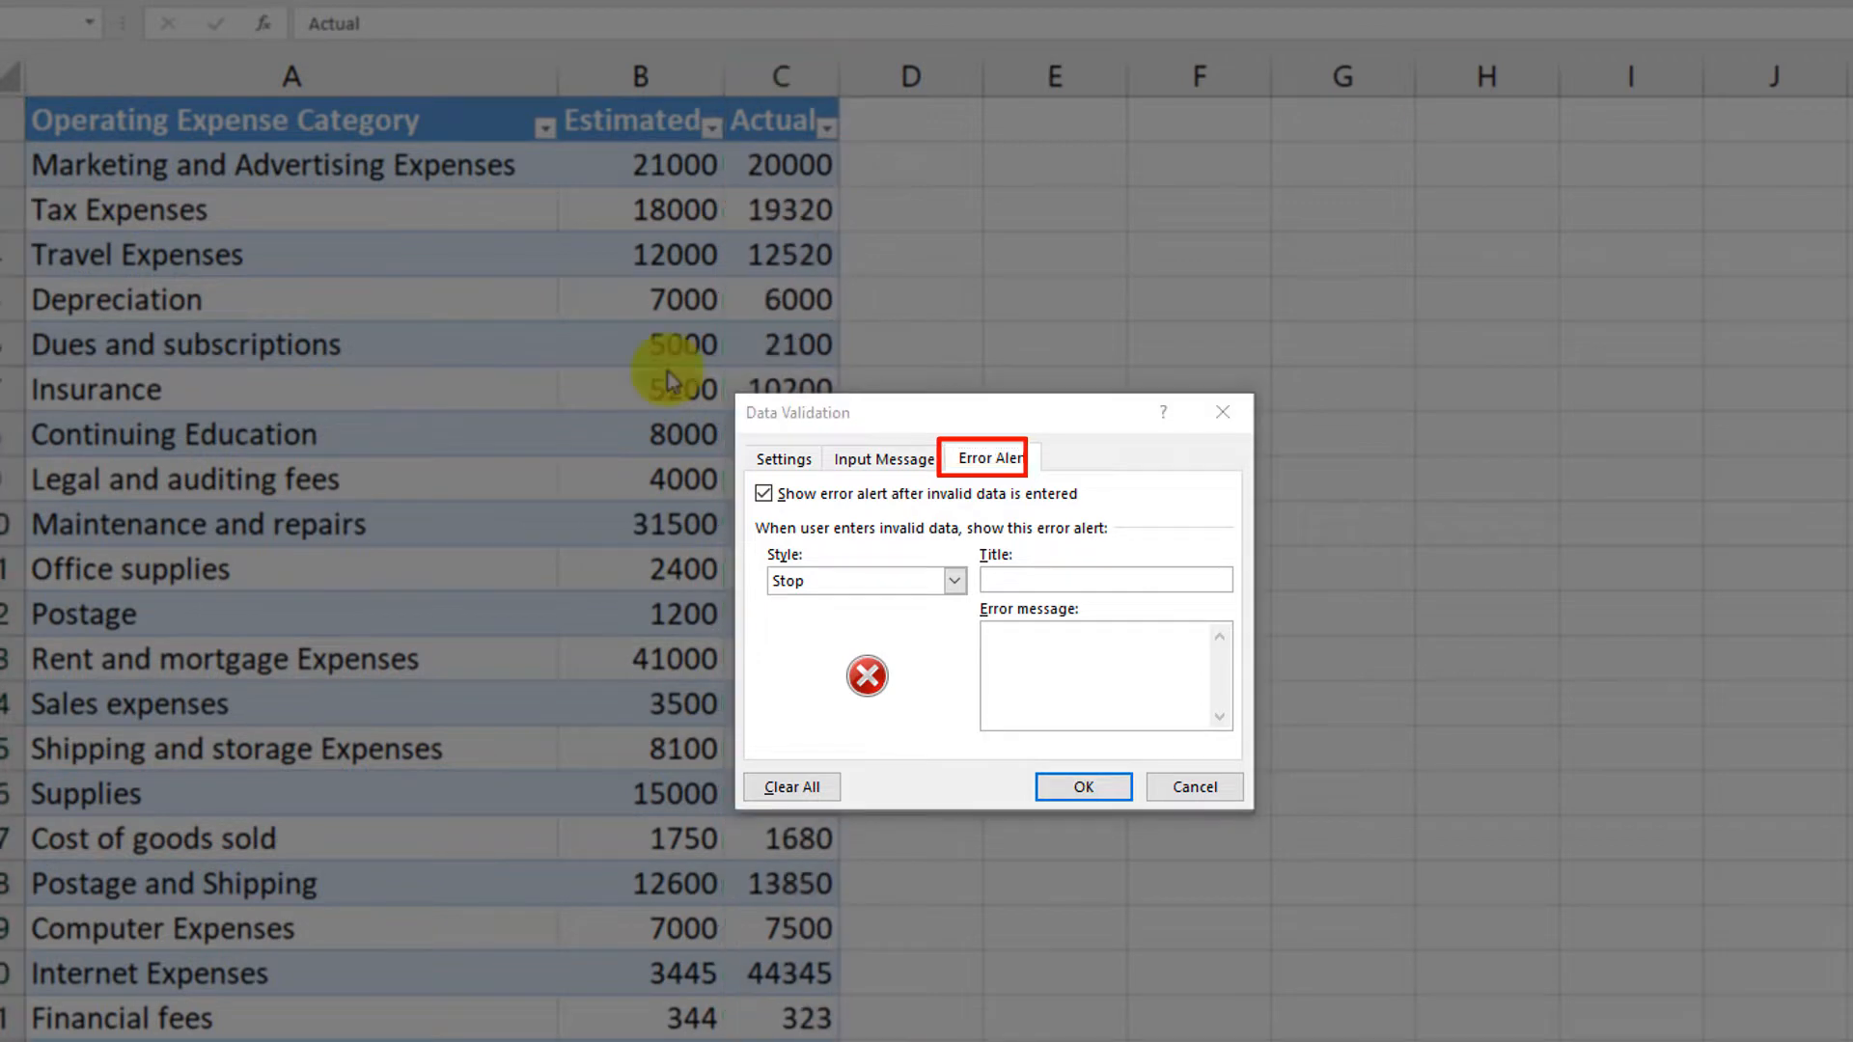
{"action": "left_click", "coordinate": [784, 459]}
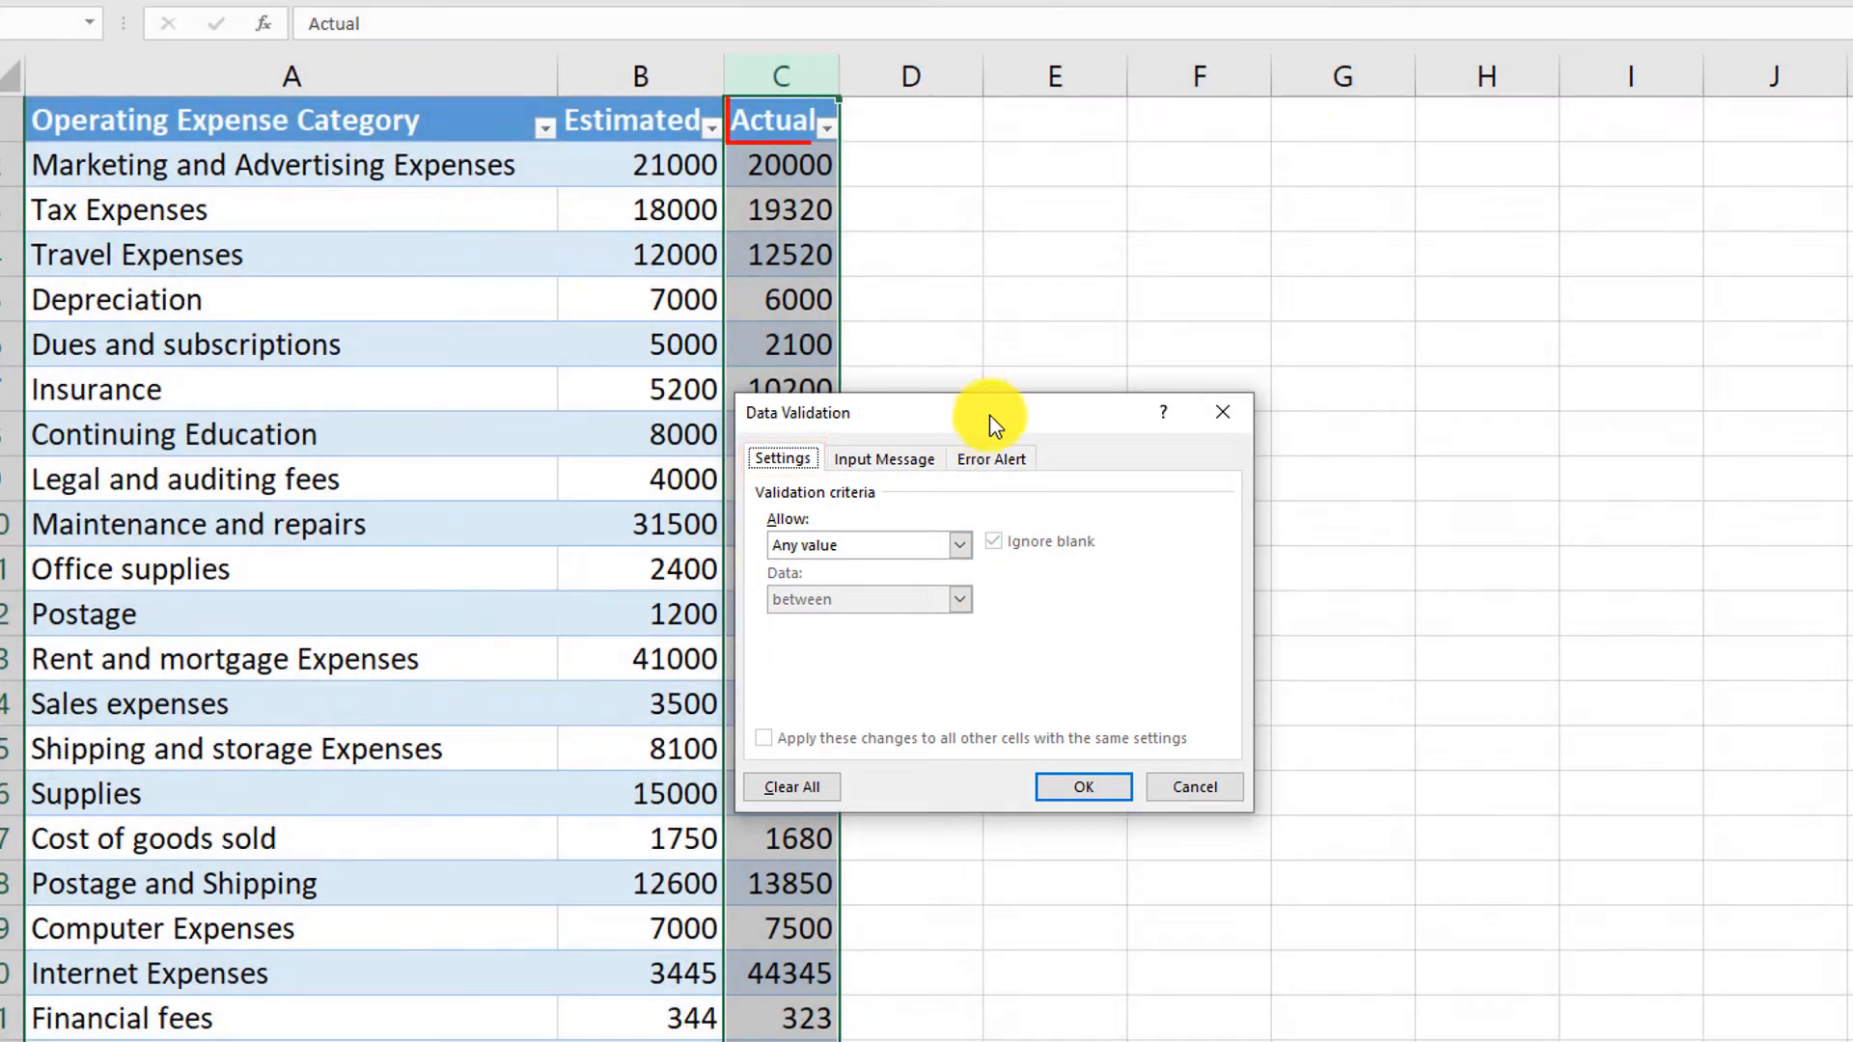
Restrict the Actual column to whole numbers between 0 and 1000000 through data validation
{"action": "left_click_drag", "start_coordinate": [990, 416], "coordinate": [1325, 366]}
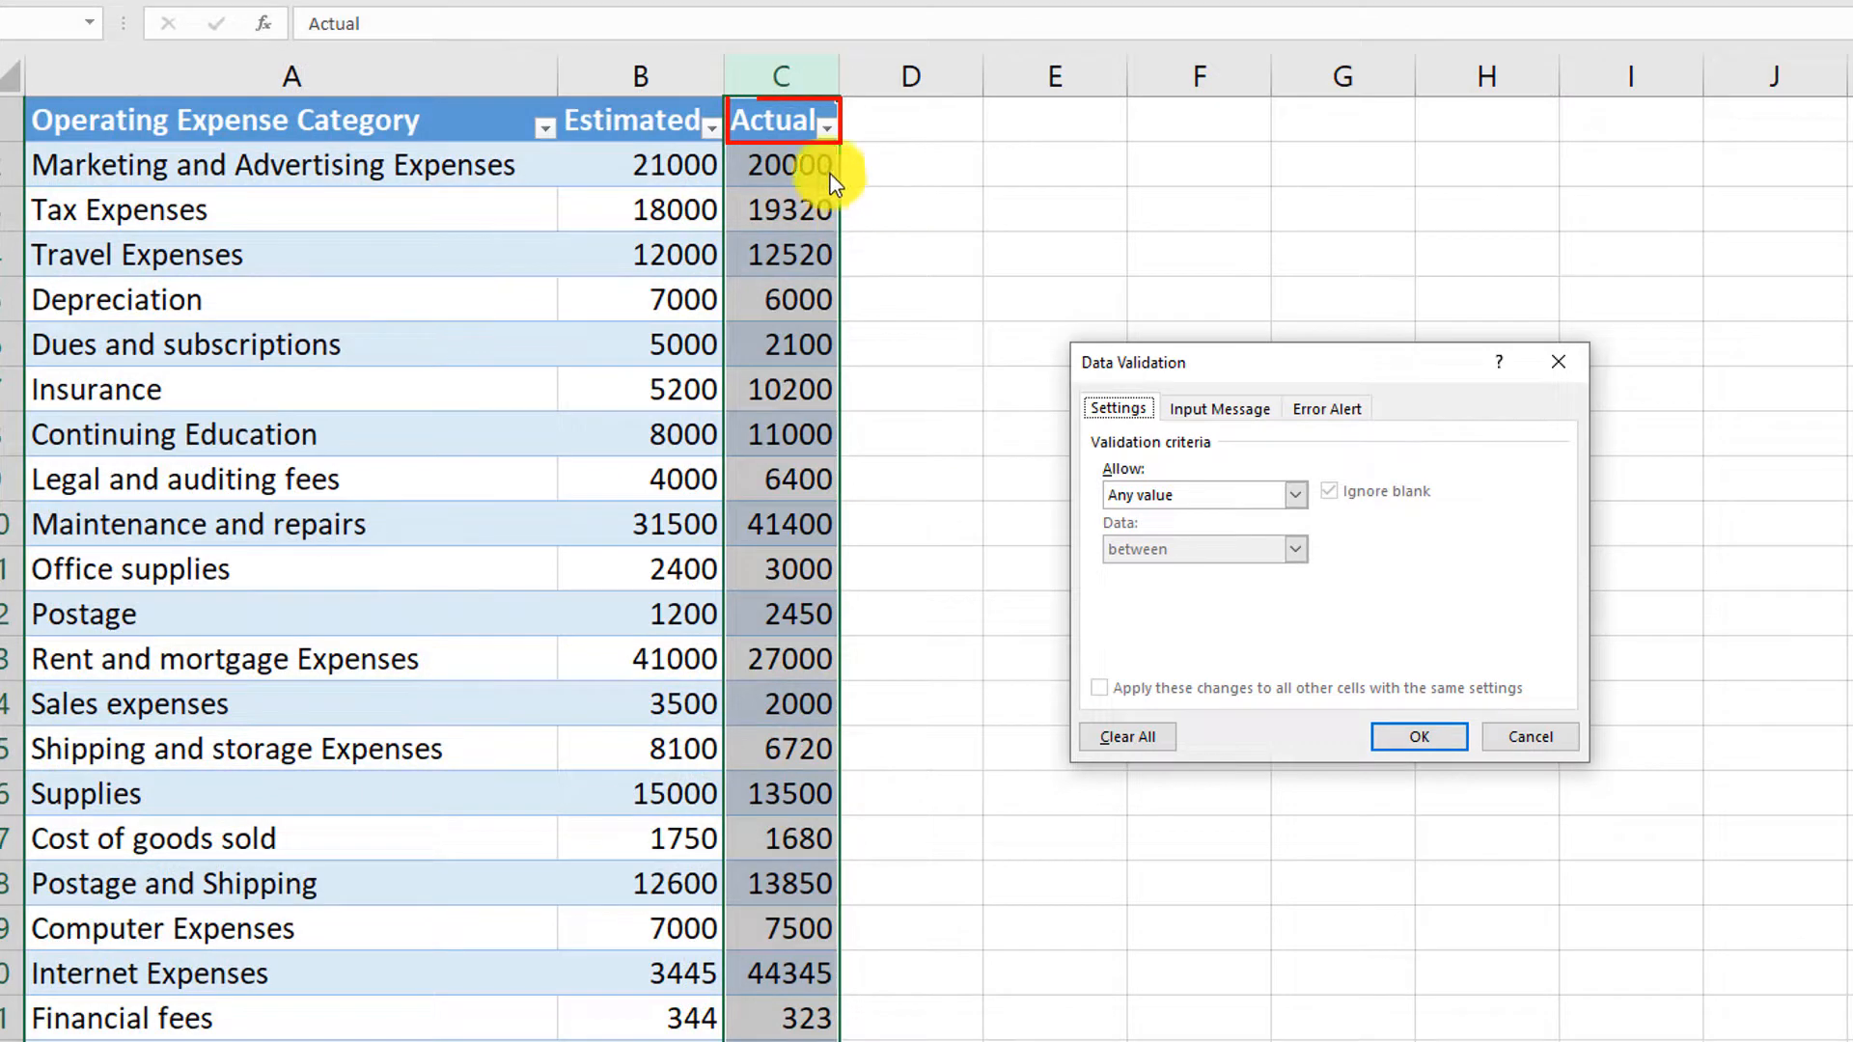
{"action": "left_click", "coordinate": [1295, 494]}
{"action": "left_click", "coordinate": [1220, 535]}
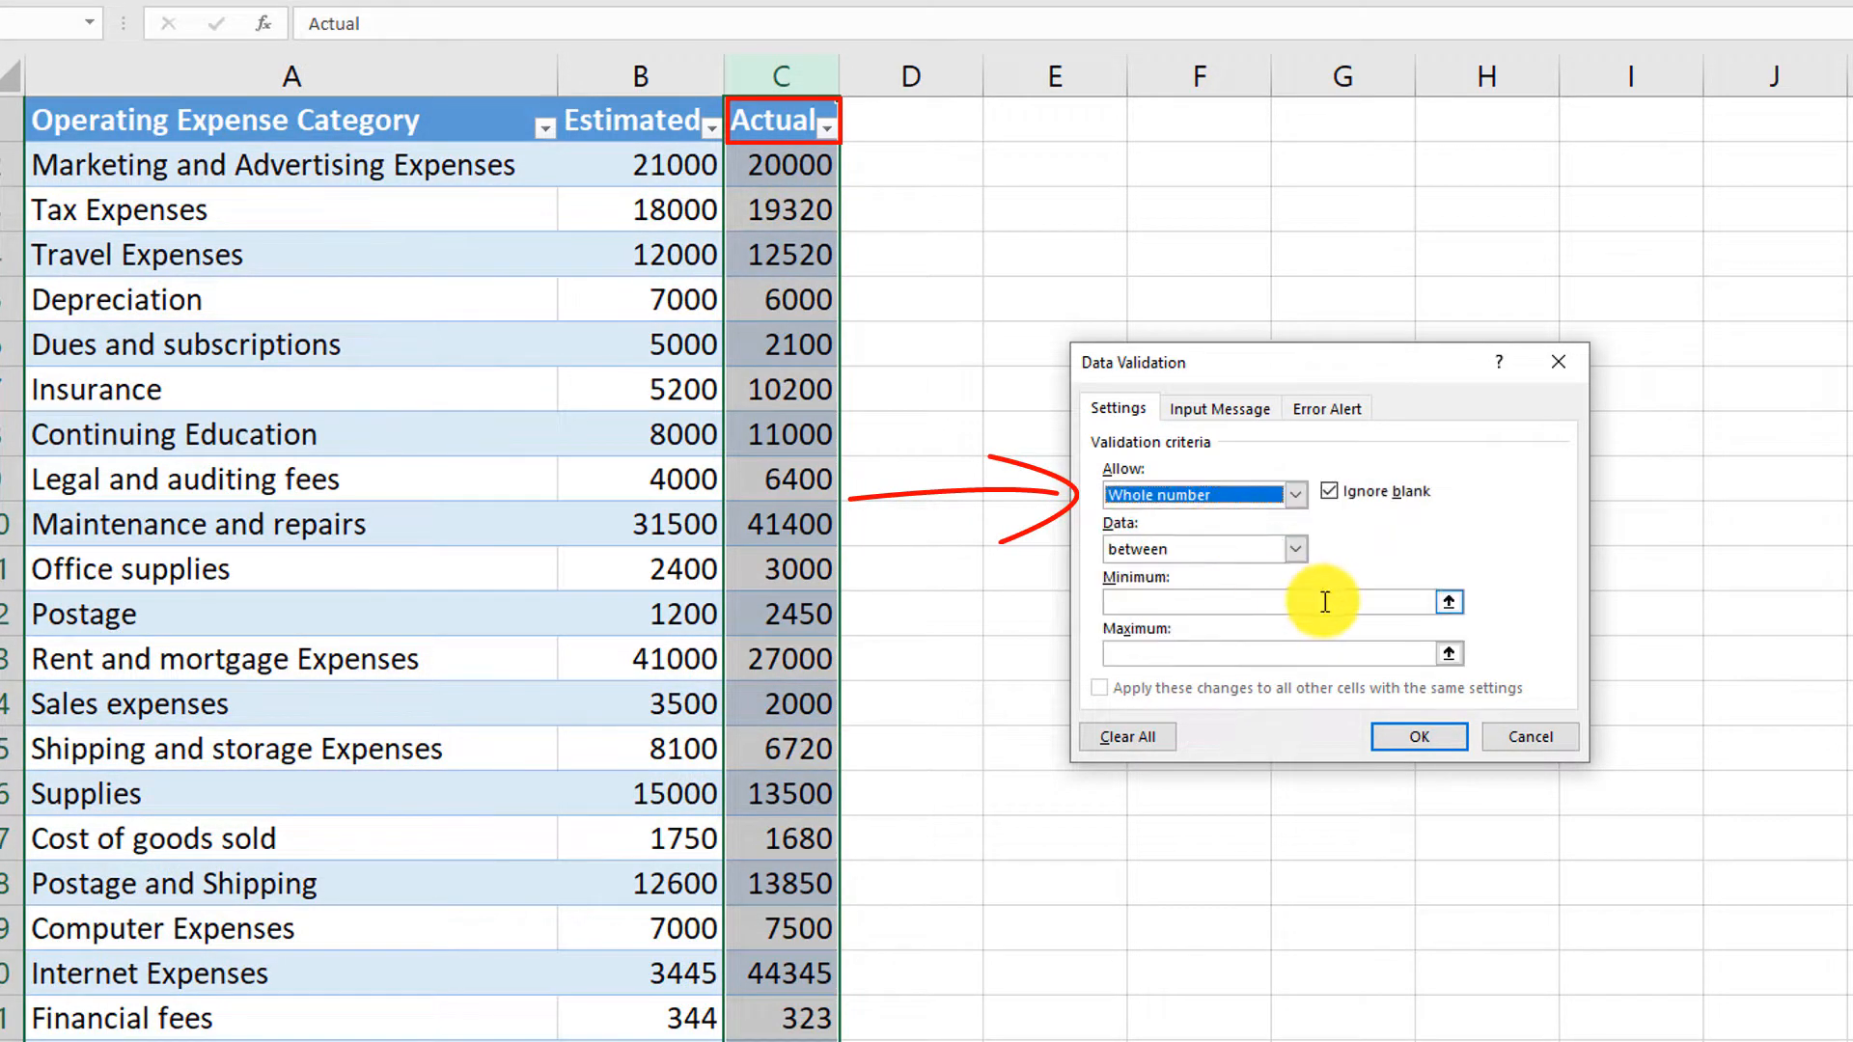
{"action": "left_click", "coordinate": [1123, 598]}
{"action": "type", "text": "0"}
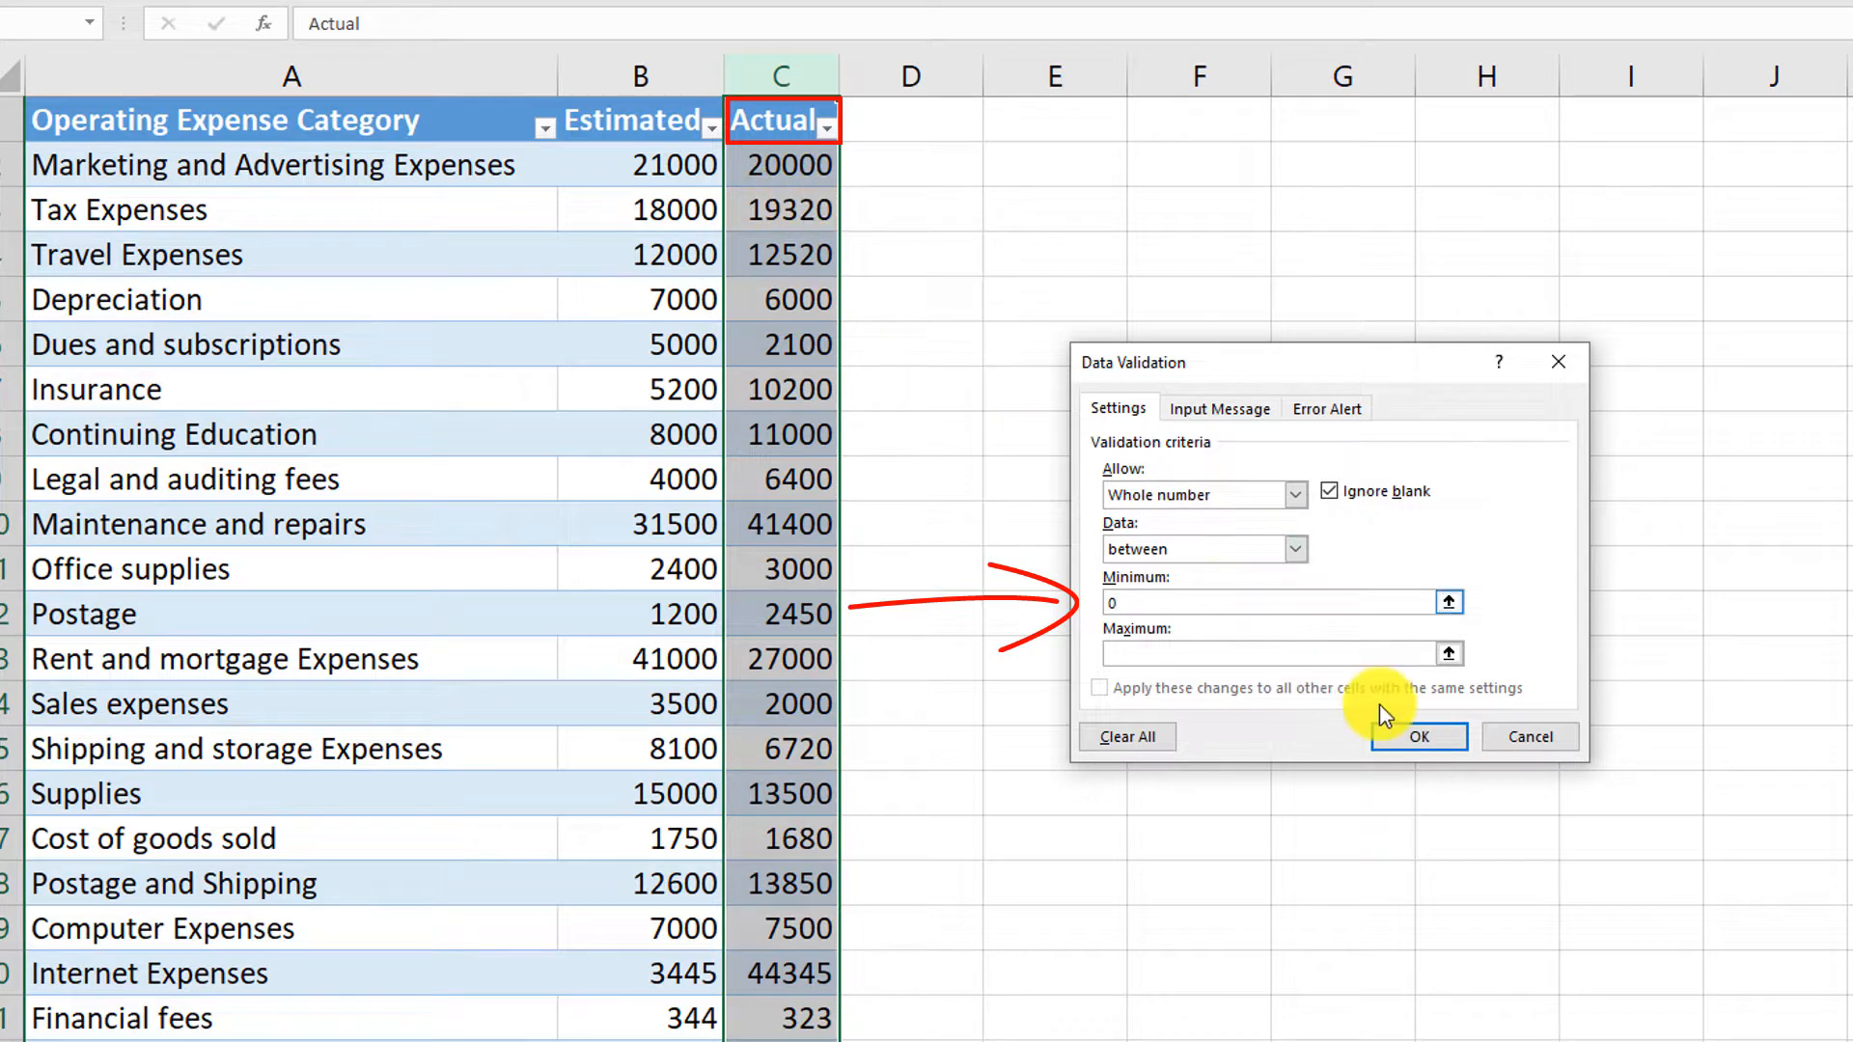
{"action": "left_click", "coordinate": [1144, 657]}
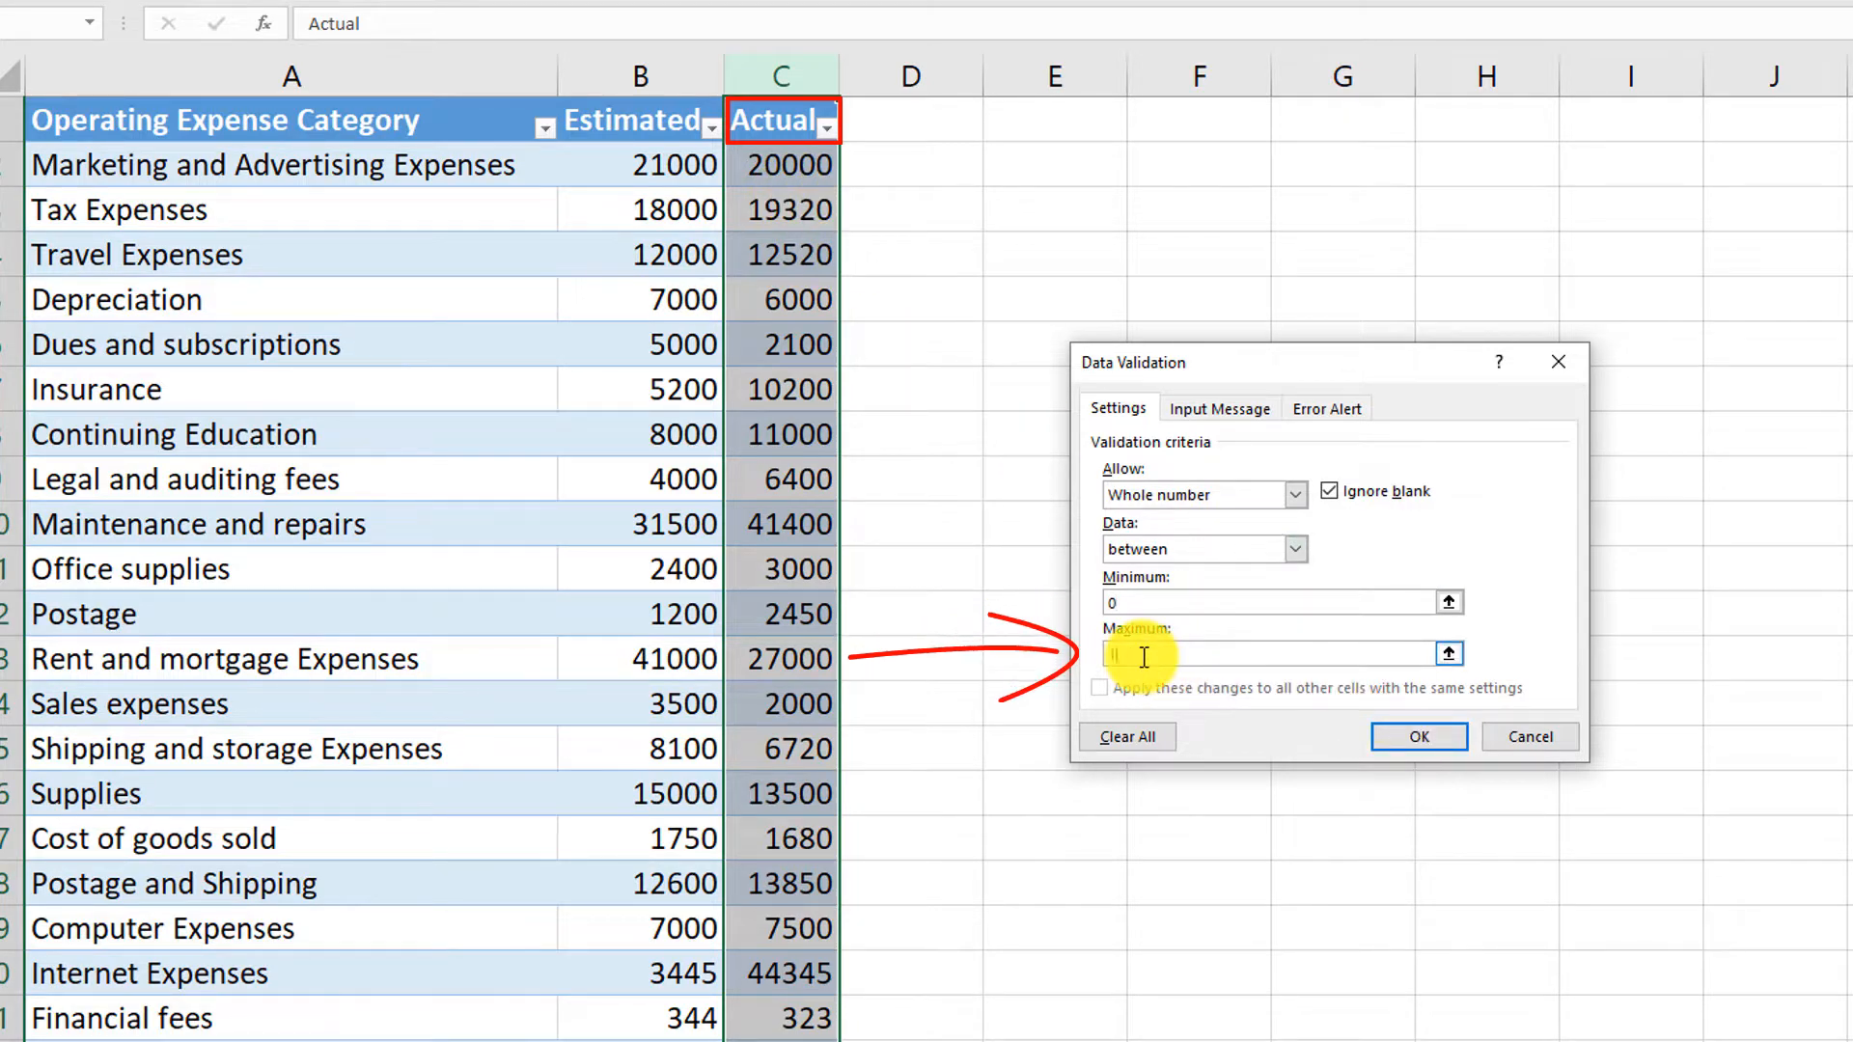
{"action": "type", "text": "1000000"}
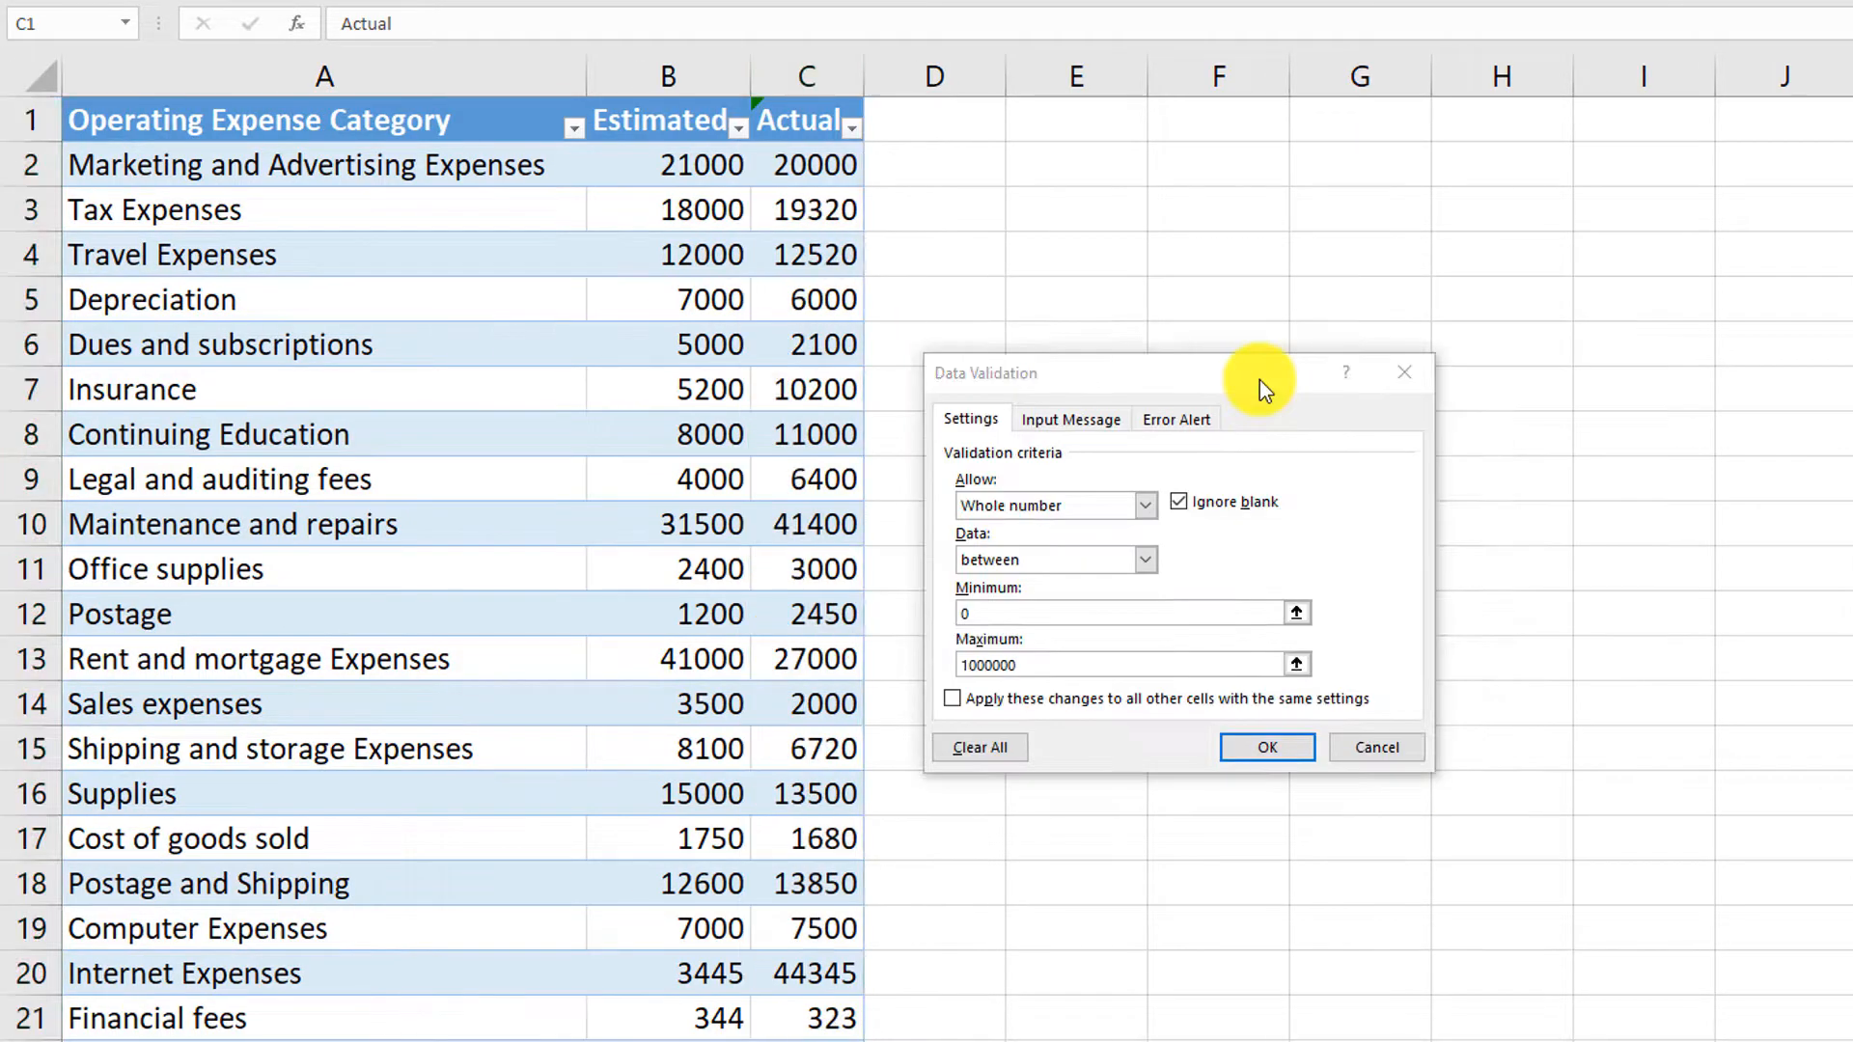
{"action": "left_click", "coordinate": [1259, 379]}
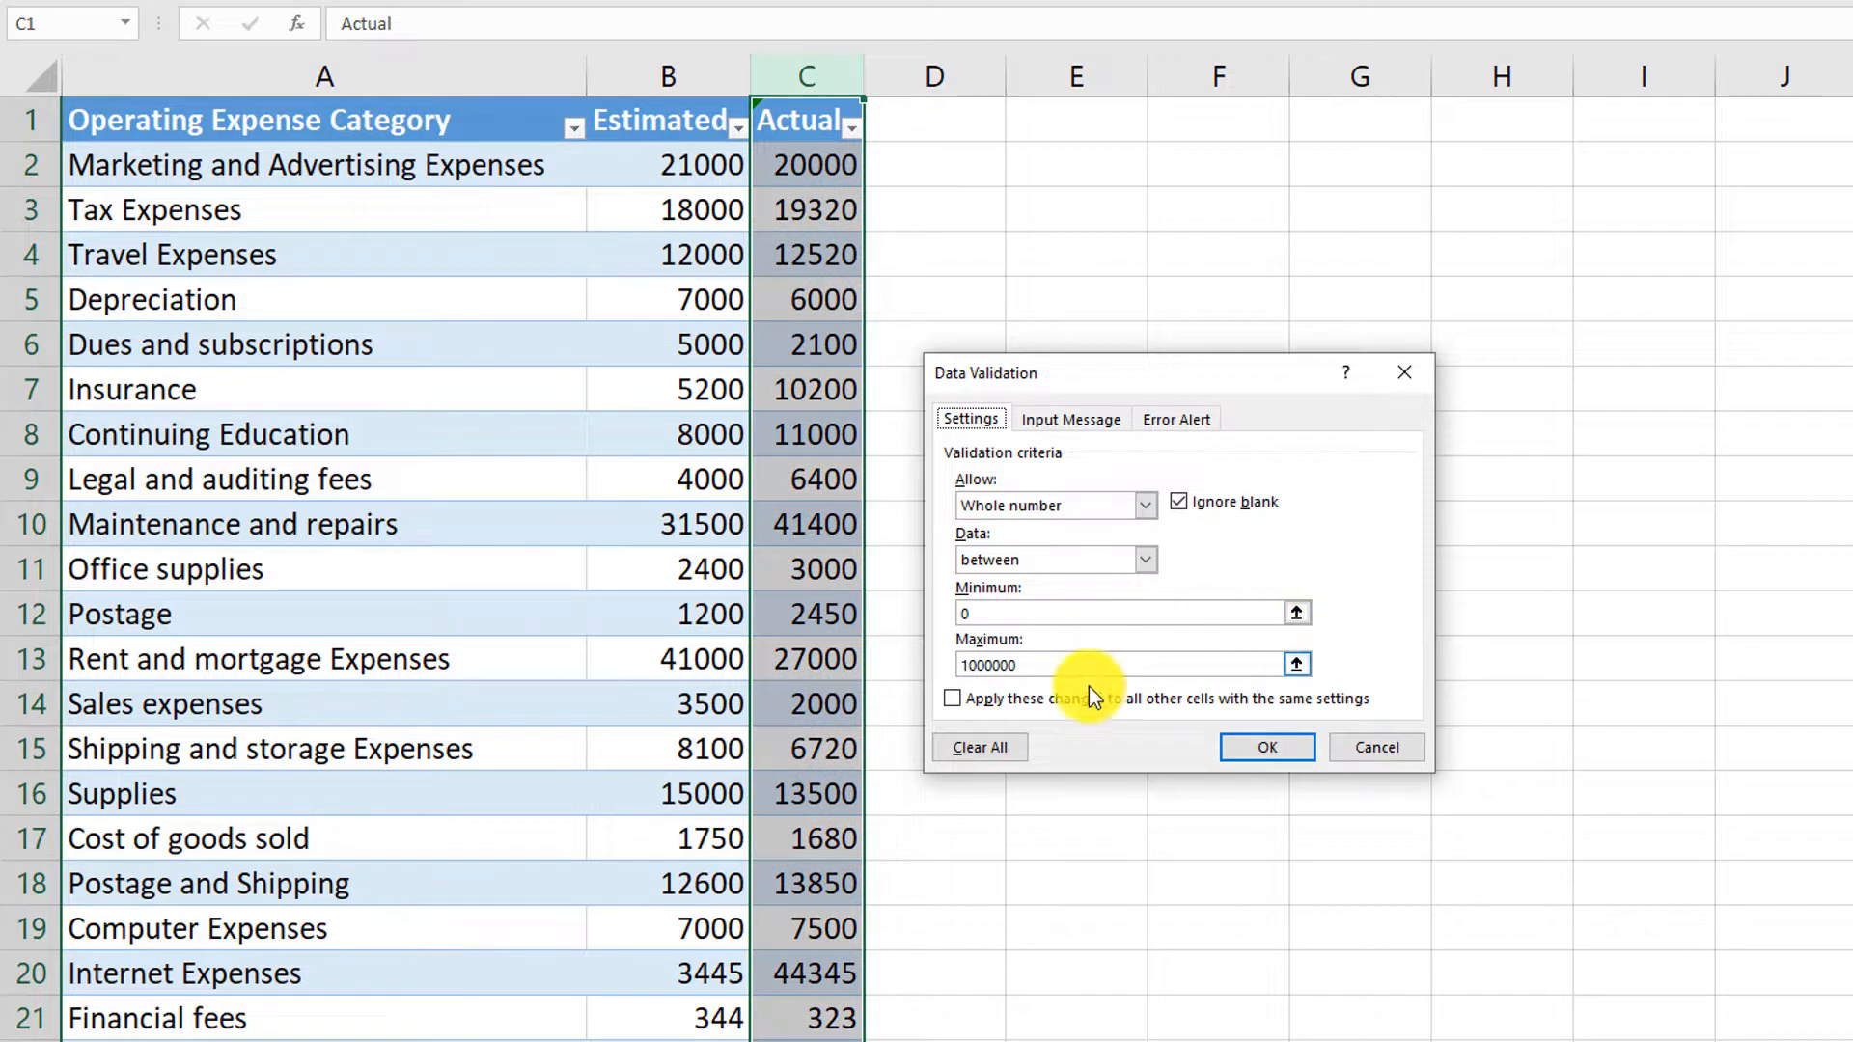
Give the validation an input message titled "There are number limits applied" reading "Entered number should be above 0 and less than 10M"
{"action": "left_click", "coordinate": [1097, 428]}
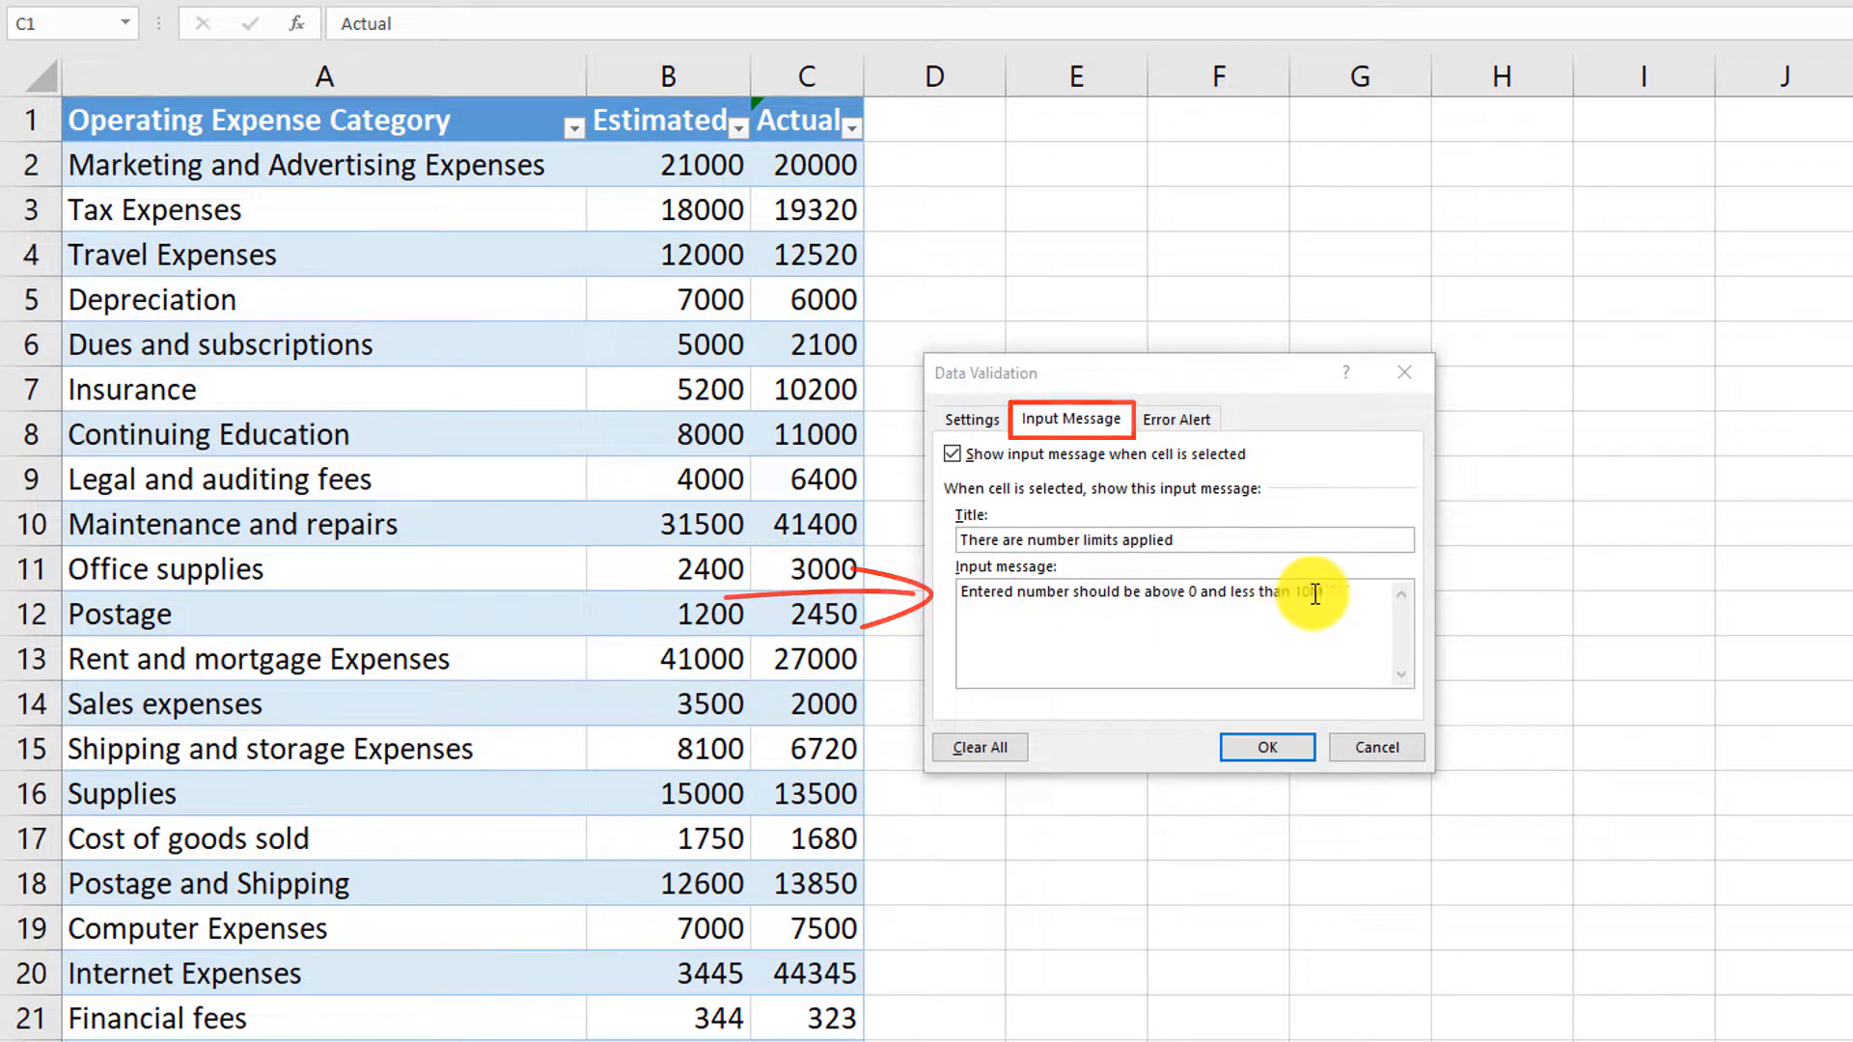
{"action": "left_click_drag", "start_coordinate": [1254, 368], "coordinate": [1239, 357]}
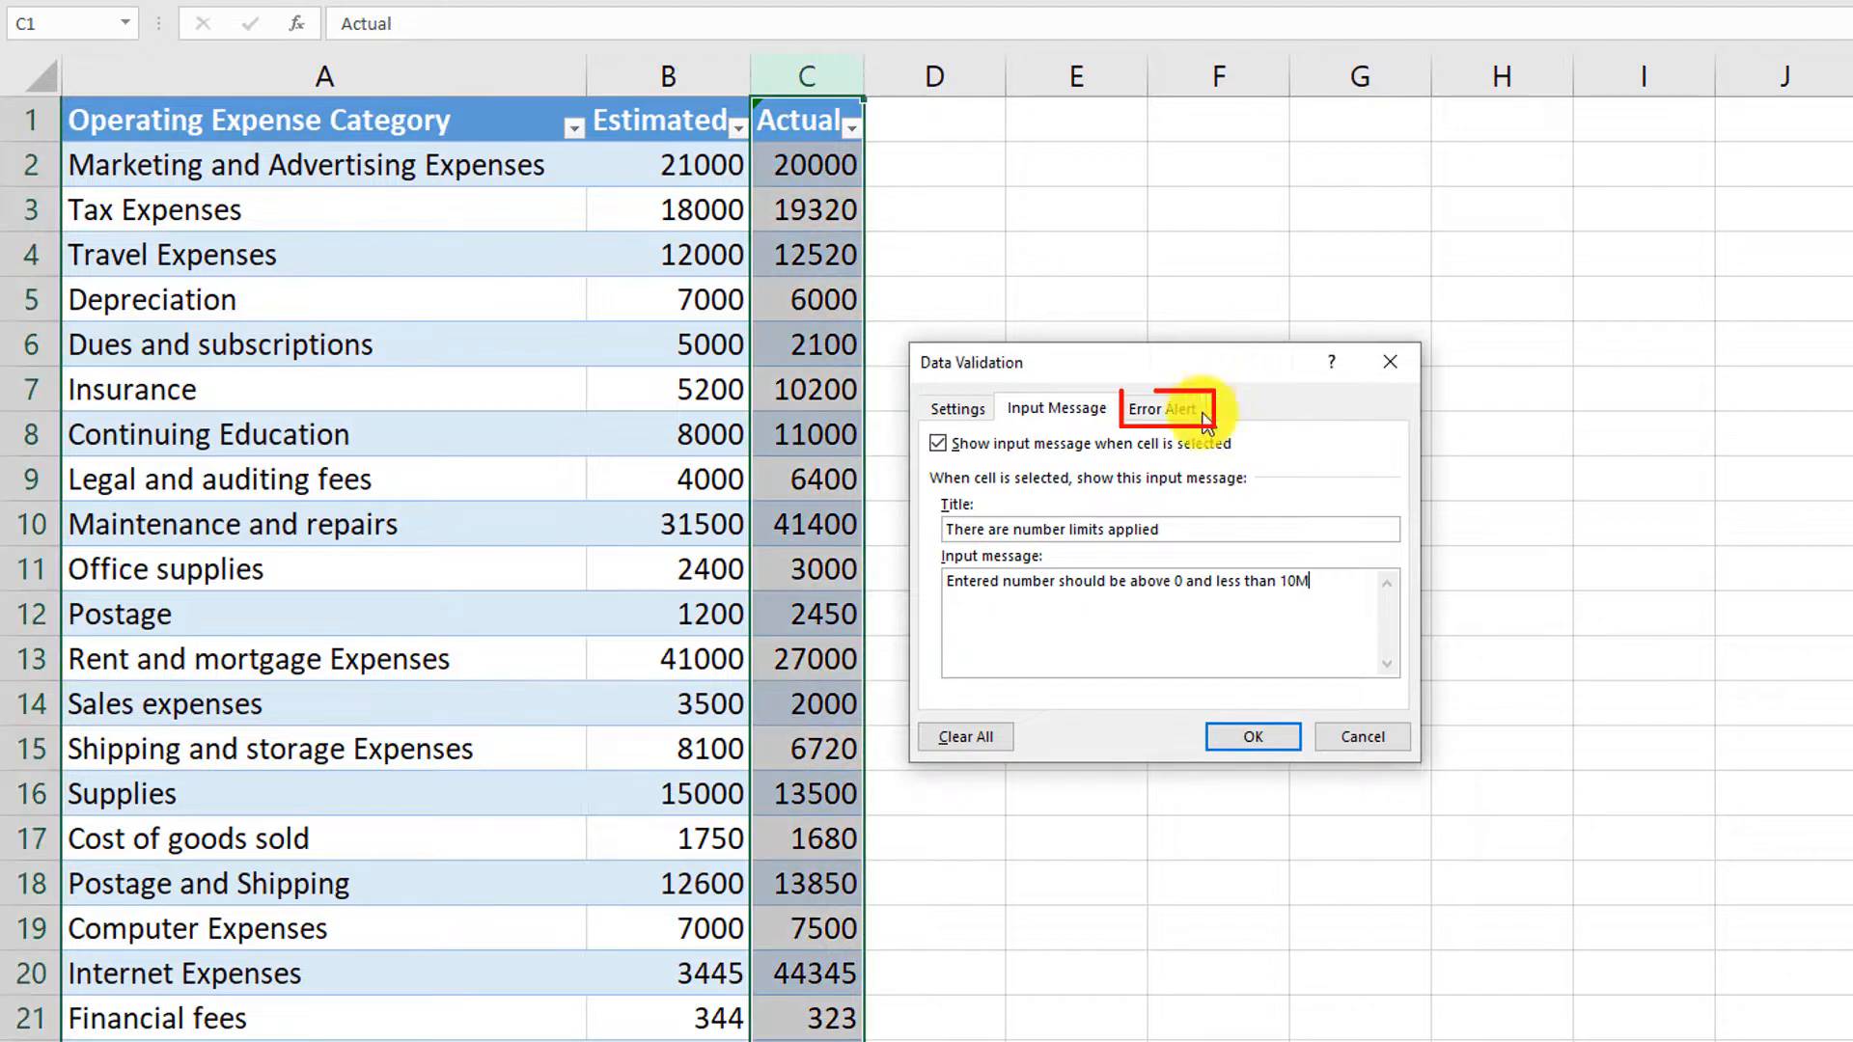
Apply a Stop error alert titled "Please fix the error" with the message "Entered number should be above 0 and less than 10M"
{"action": "left_click", "coordinate": [1179, 419]}
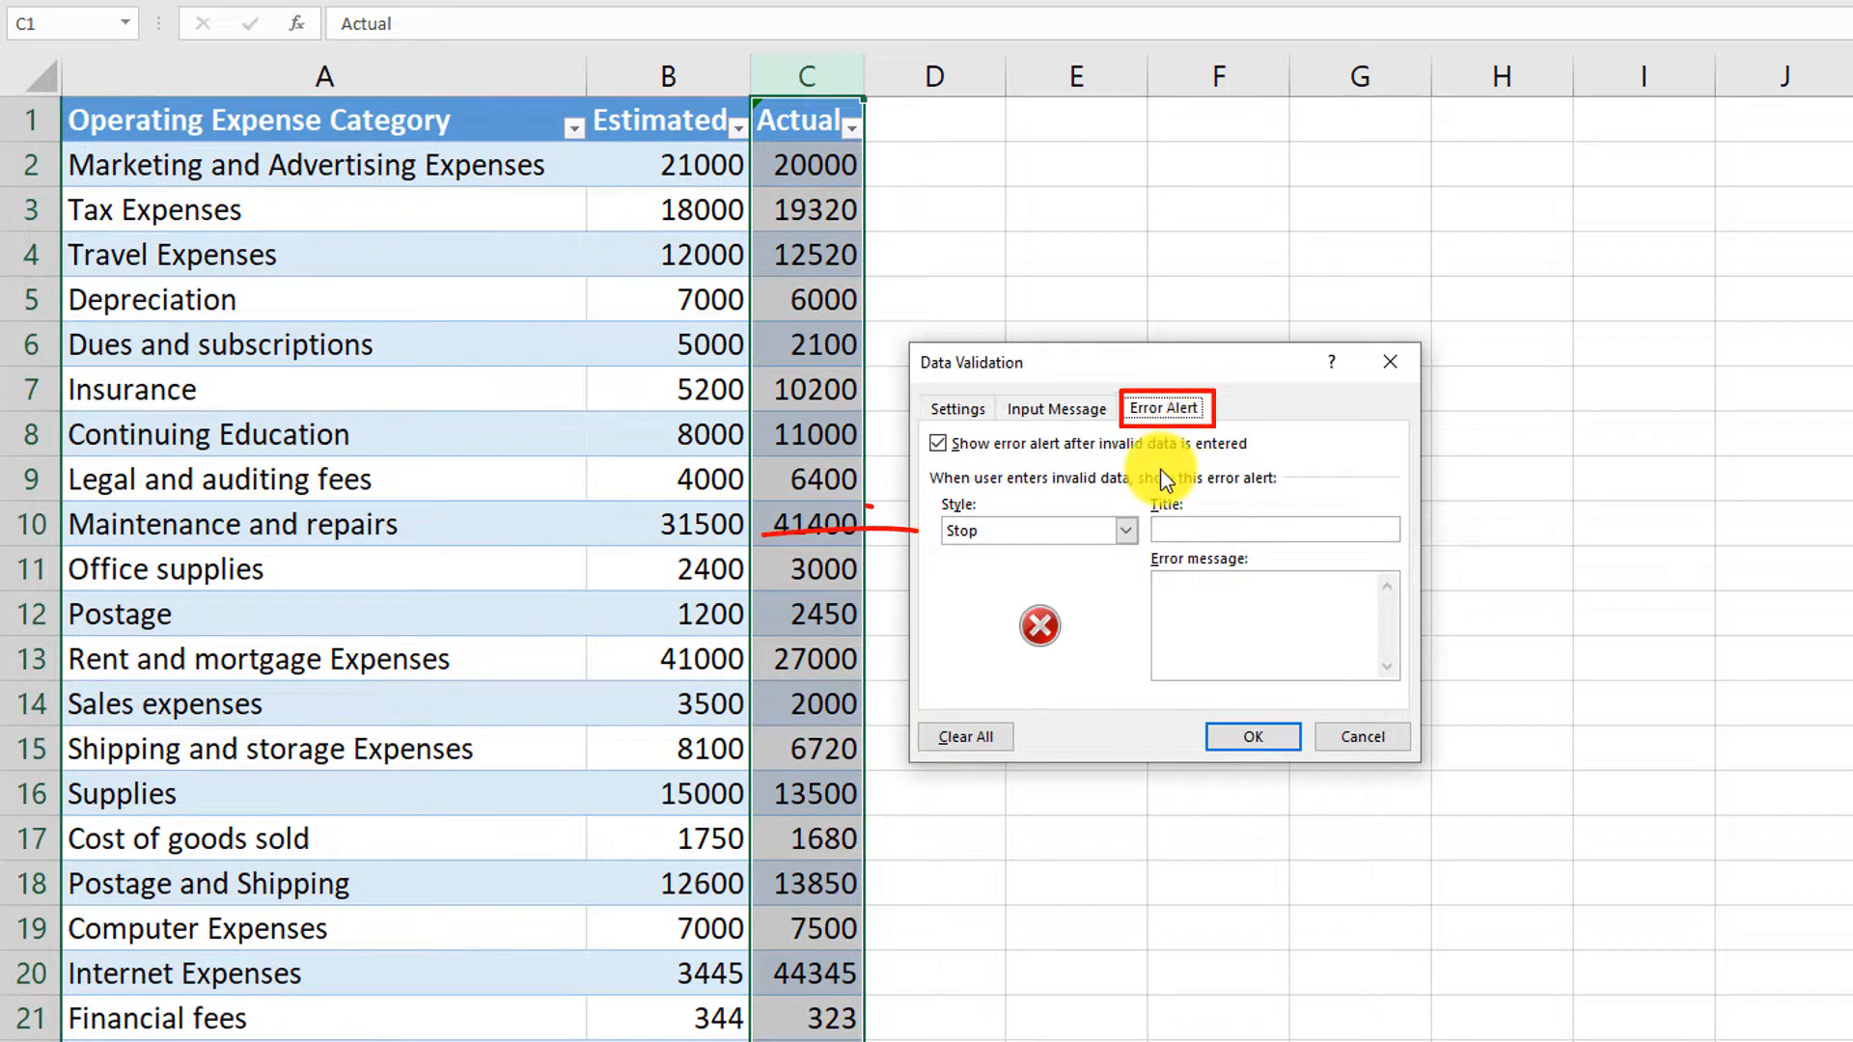
{"action": "left_click", "coordinate": [1122, 528]}
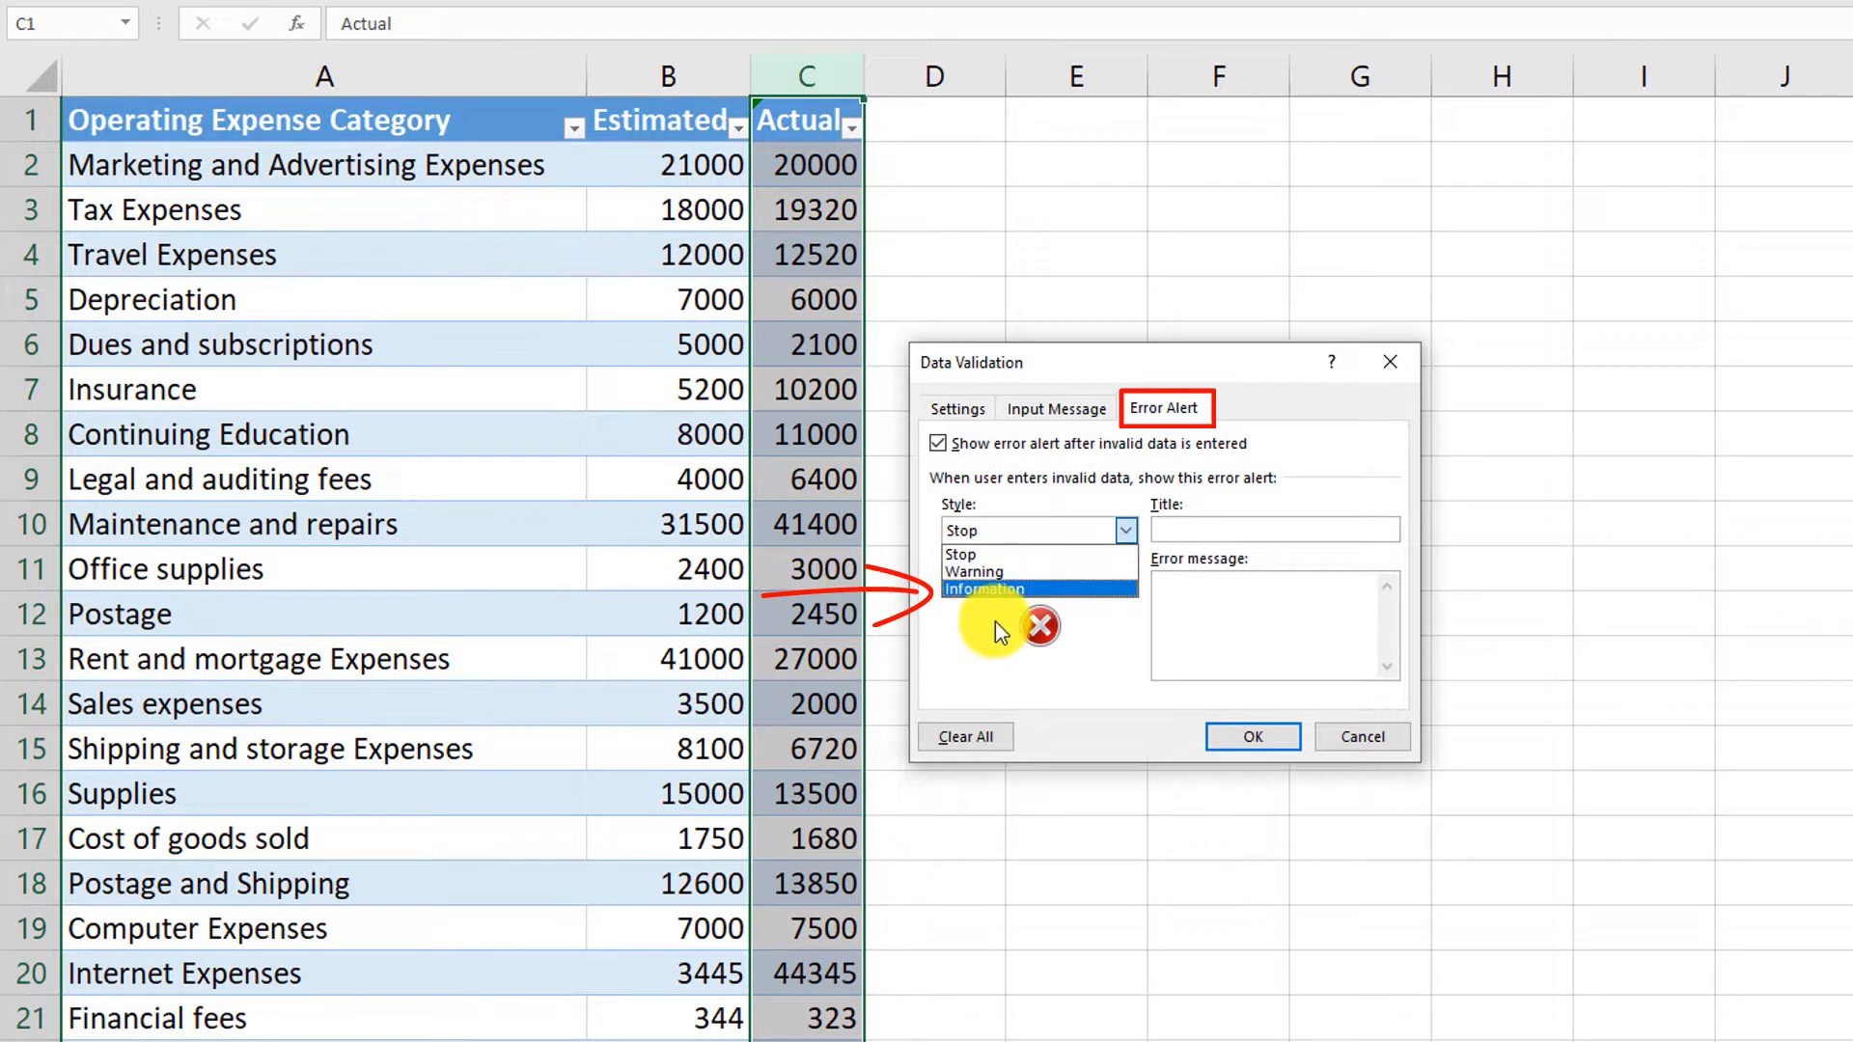
{"action": "left_click", "coordinate": [973, 553]}
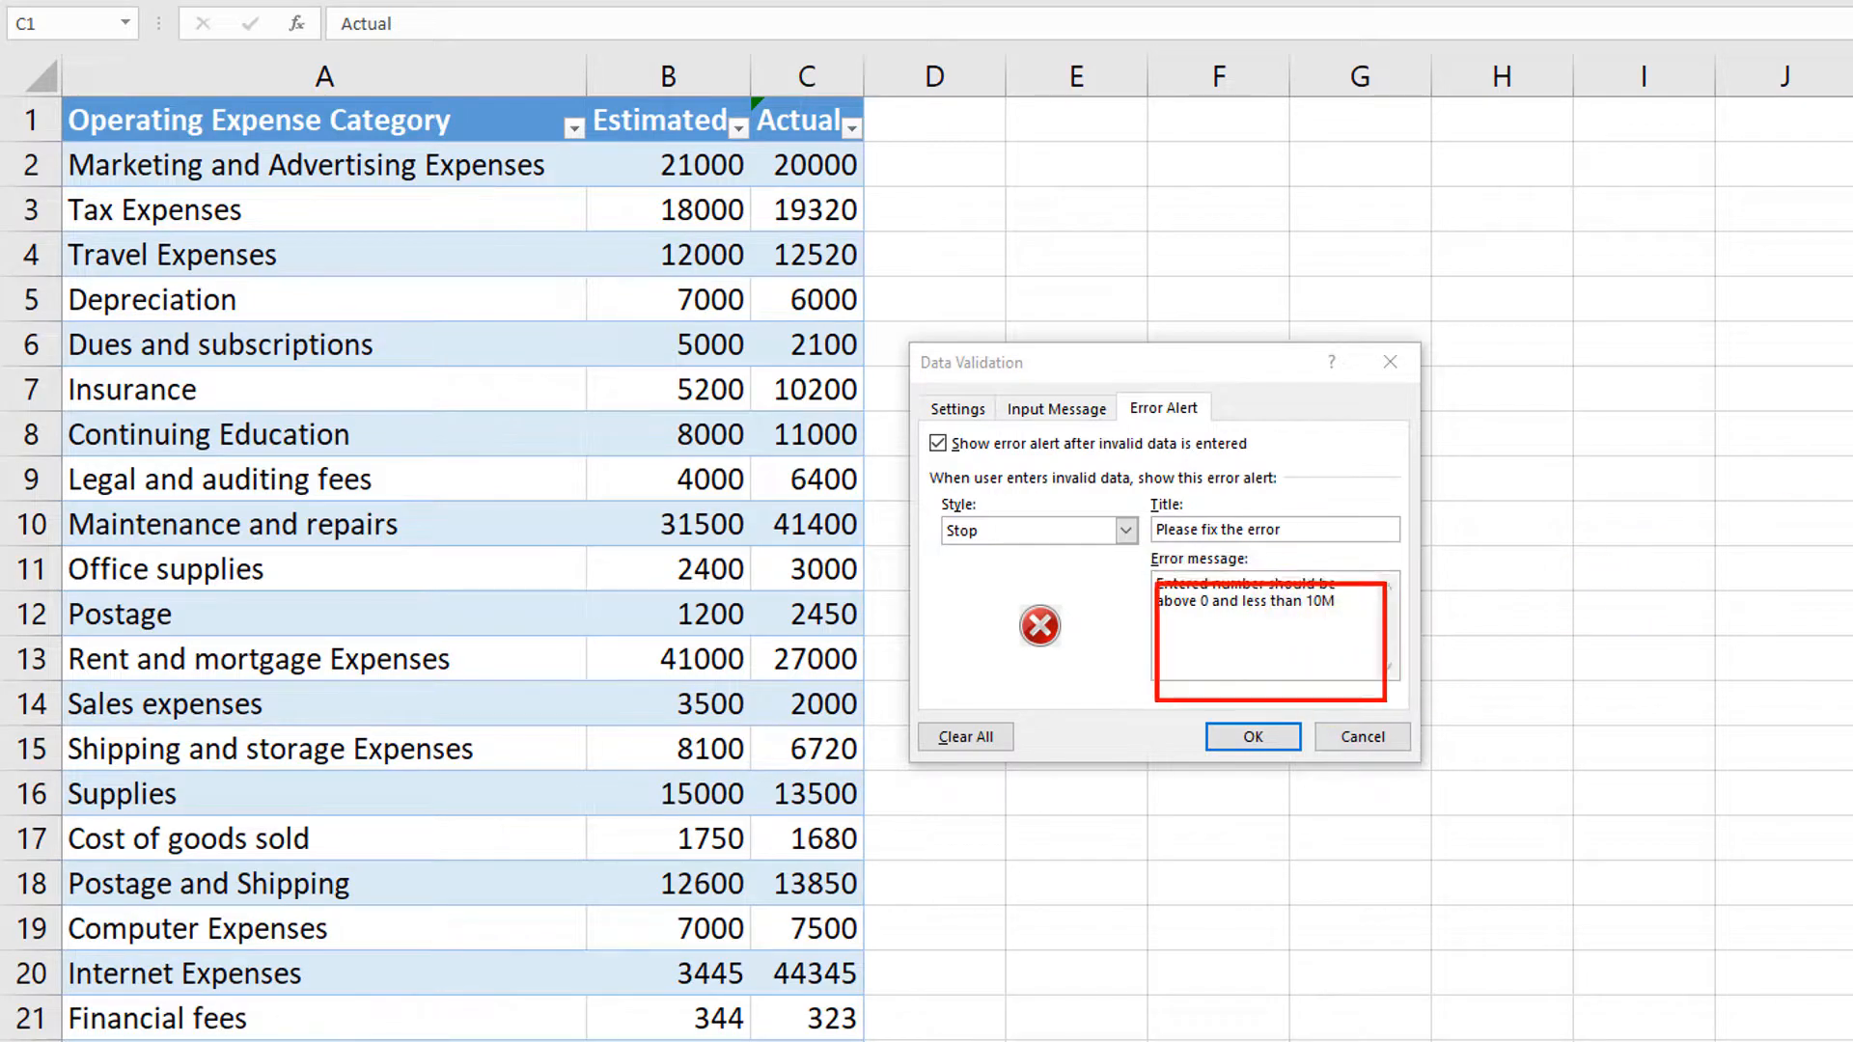
{"action": "left_click", "coordinate": [1254, 736]}
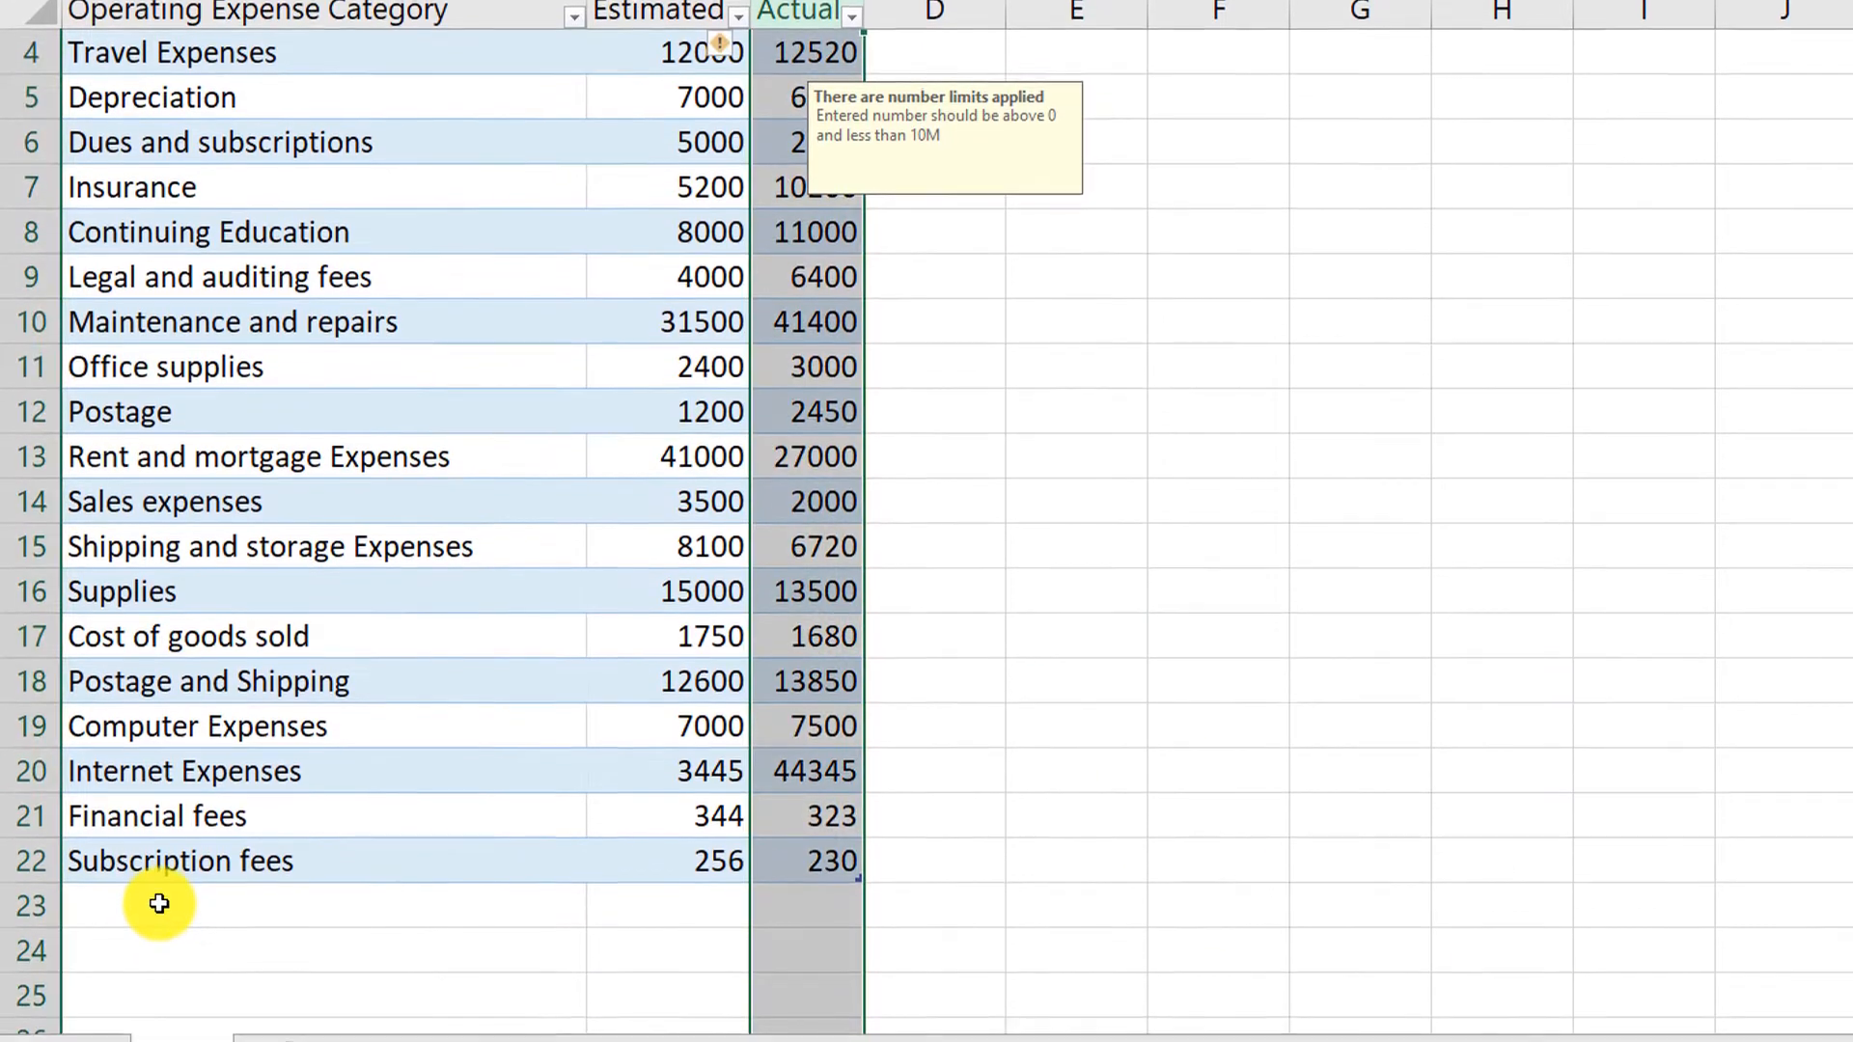
Add an expense row named Other below Subscription fees with an Estimated value of 34
{"action": "left_click", "coordinate": [159, 903]}
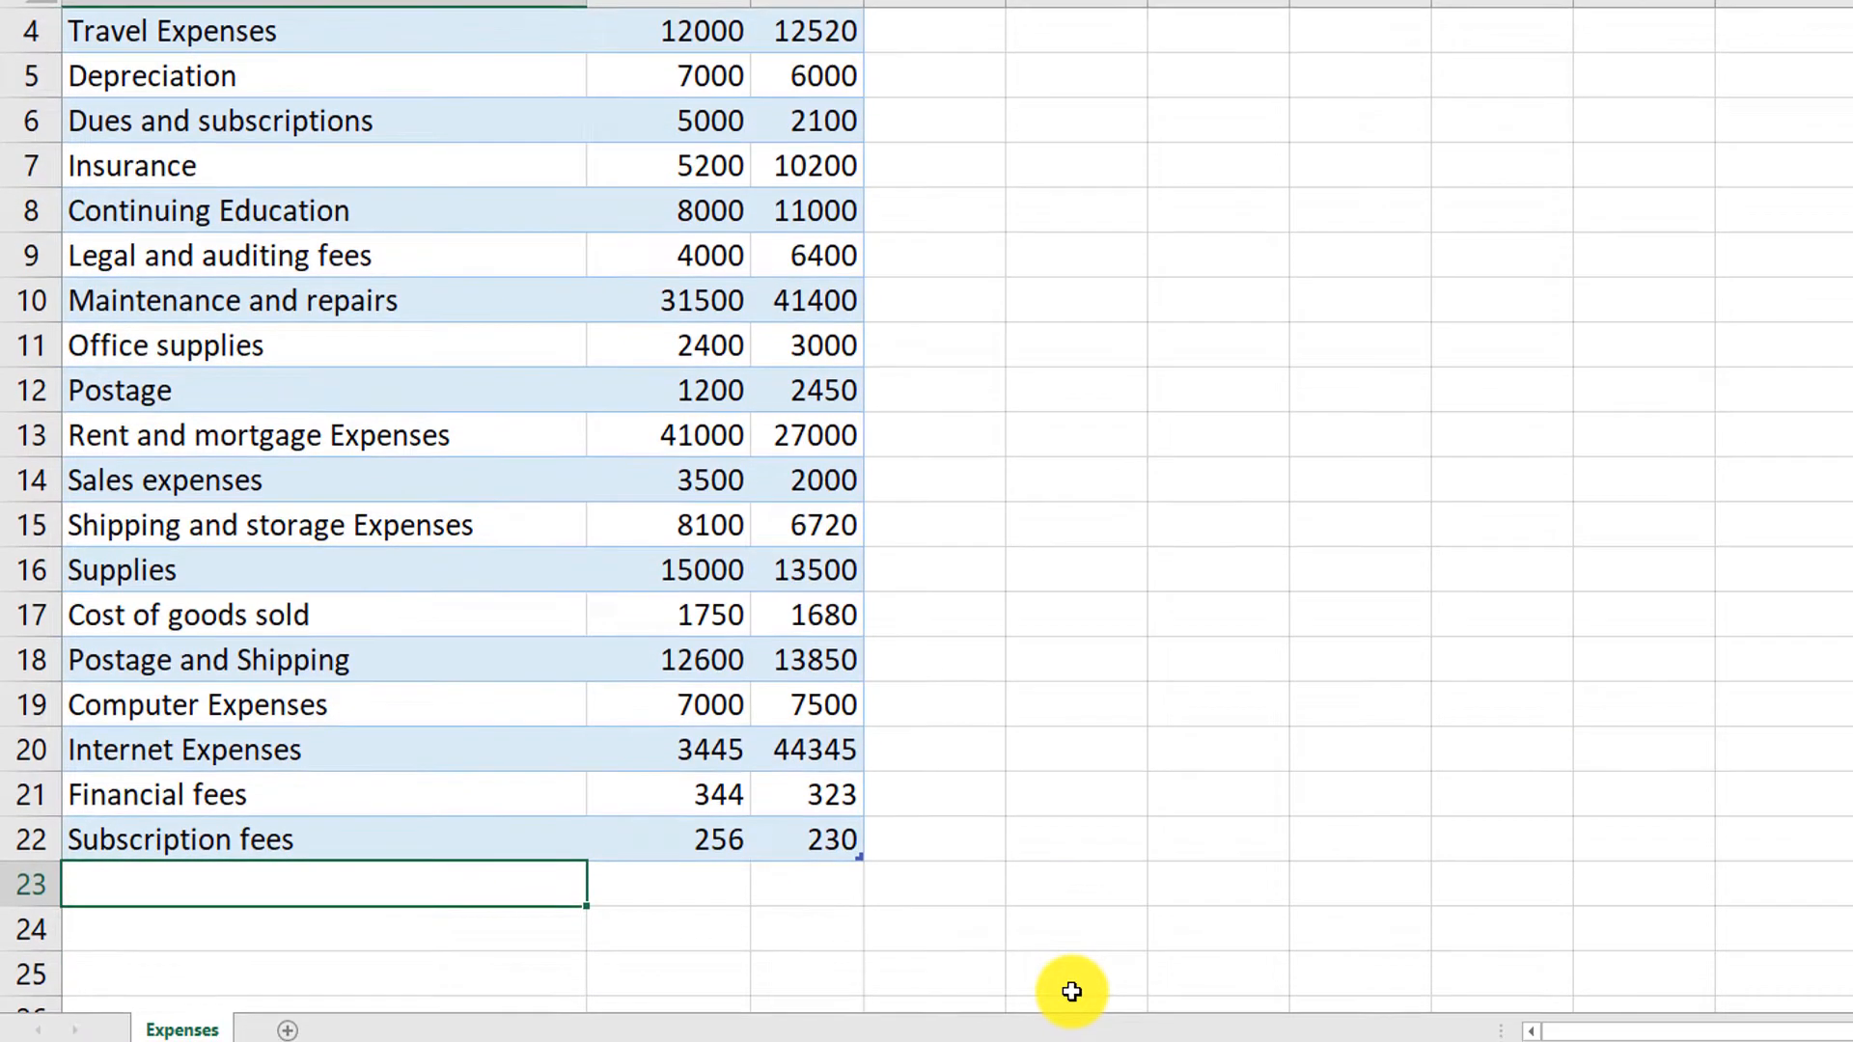
{"action": "type", "text": "Other"}
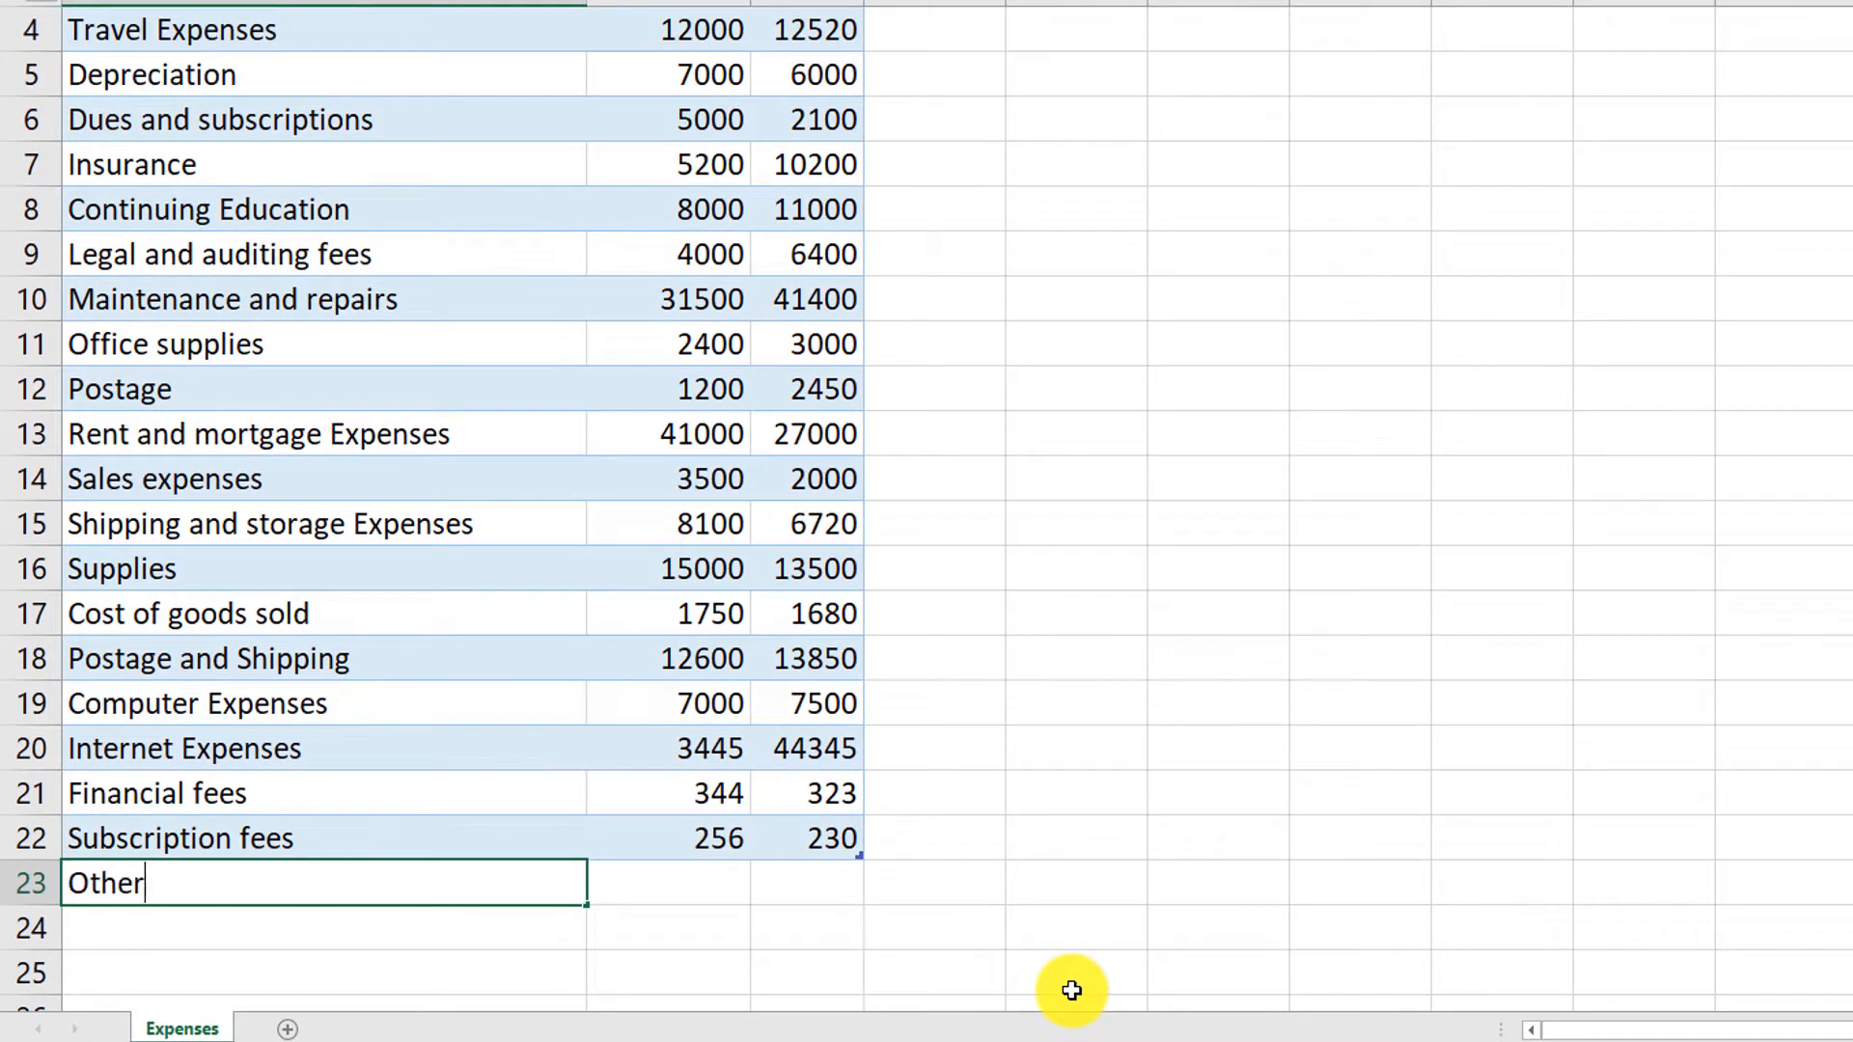
{"action": "key", "text": "Tab"}
{"action": "type", "text": "34"}
{"action": "key", "text": "Tab"}
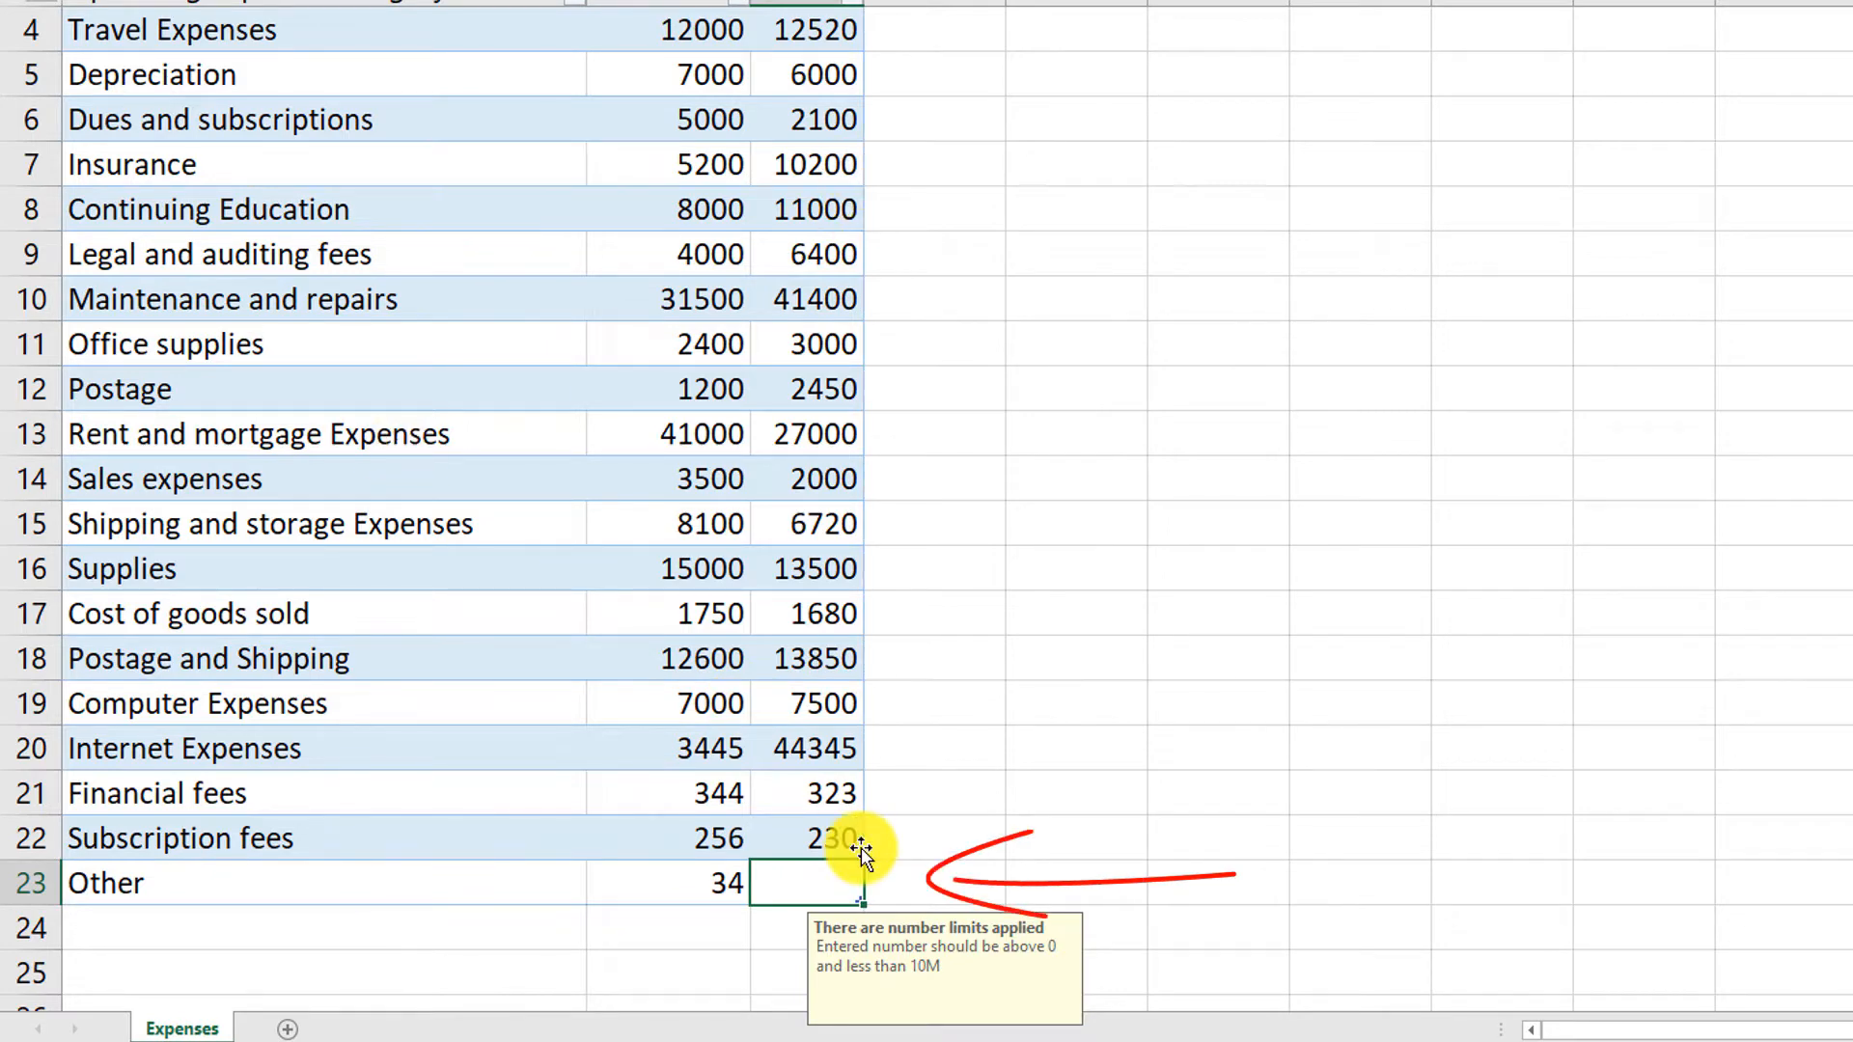
Test the Actual validation for the Other row with the text wds, and replace that entry with 33
{"action": "type", "text": "wds"}
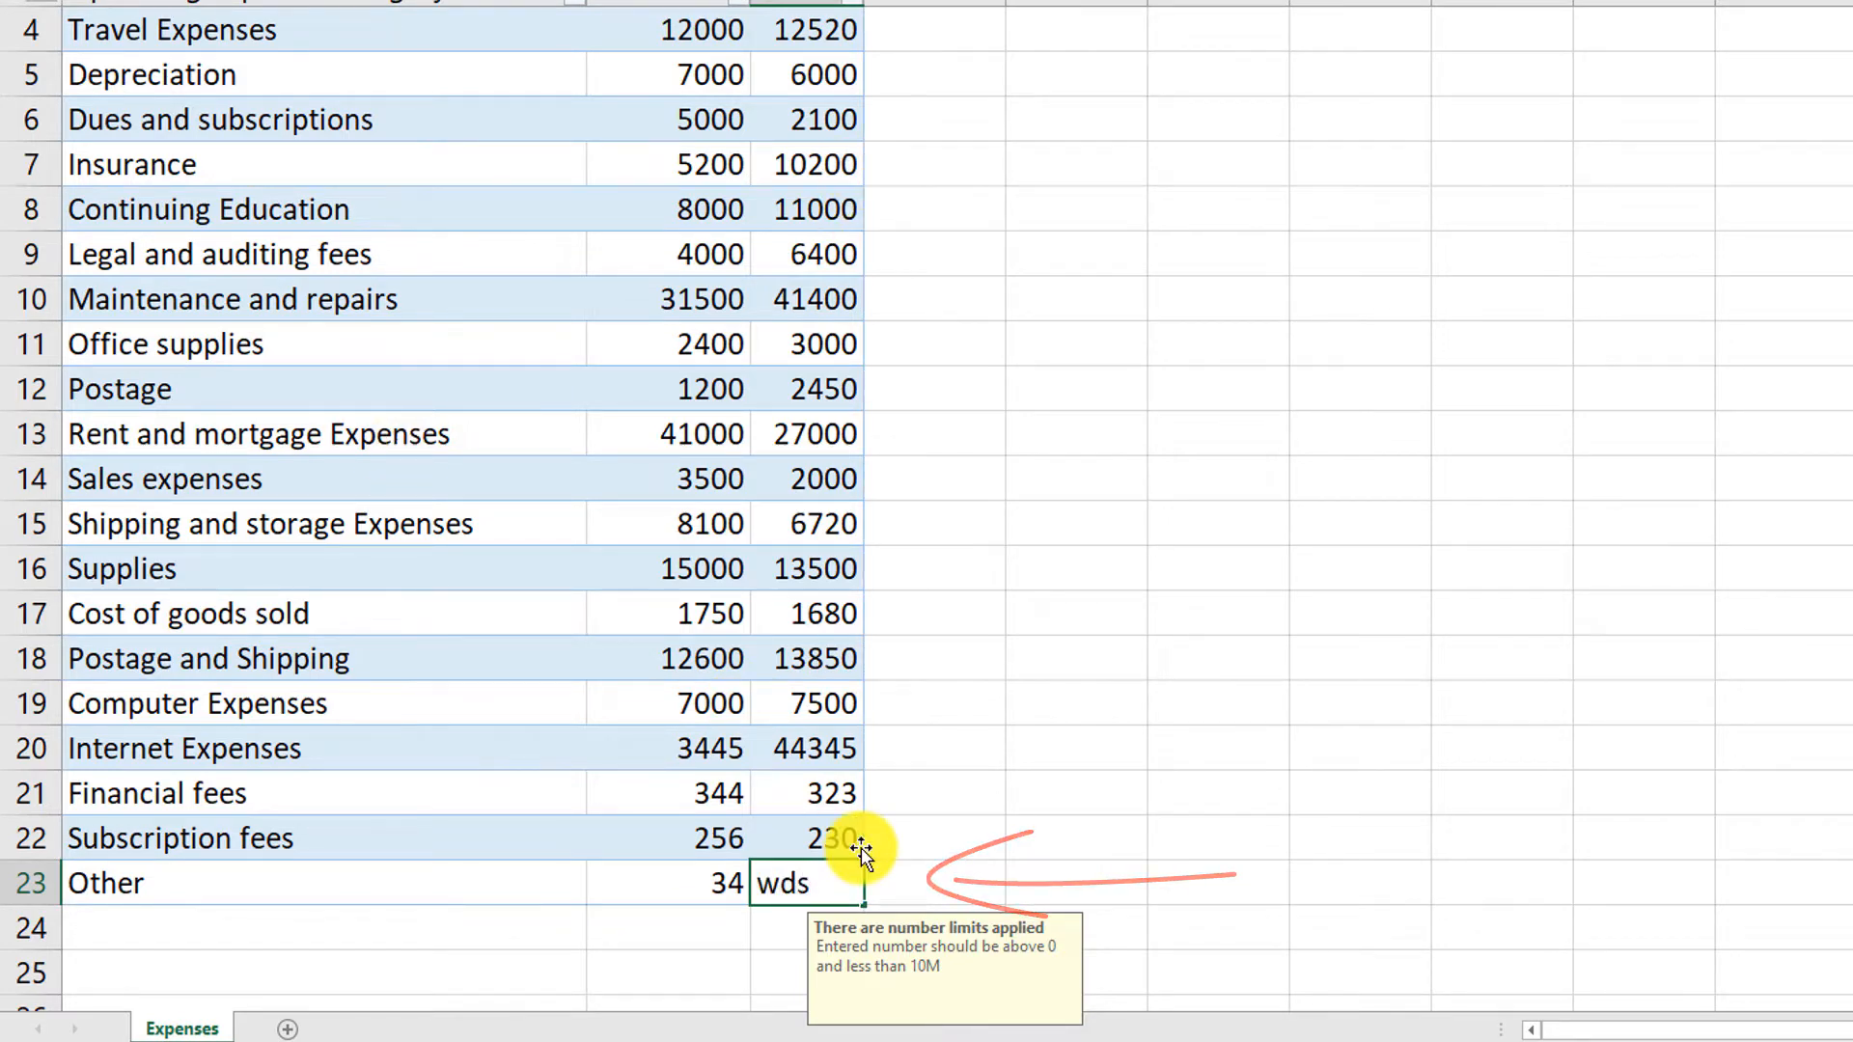
{"action": "key", "text": "Return"}
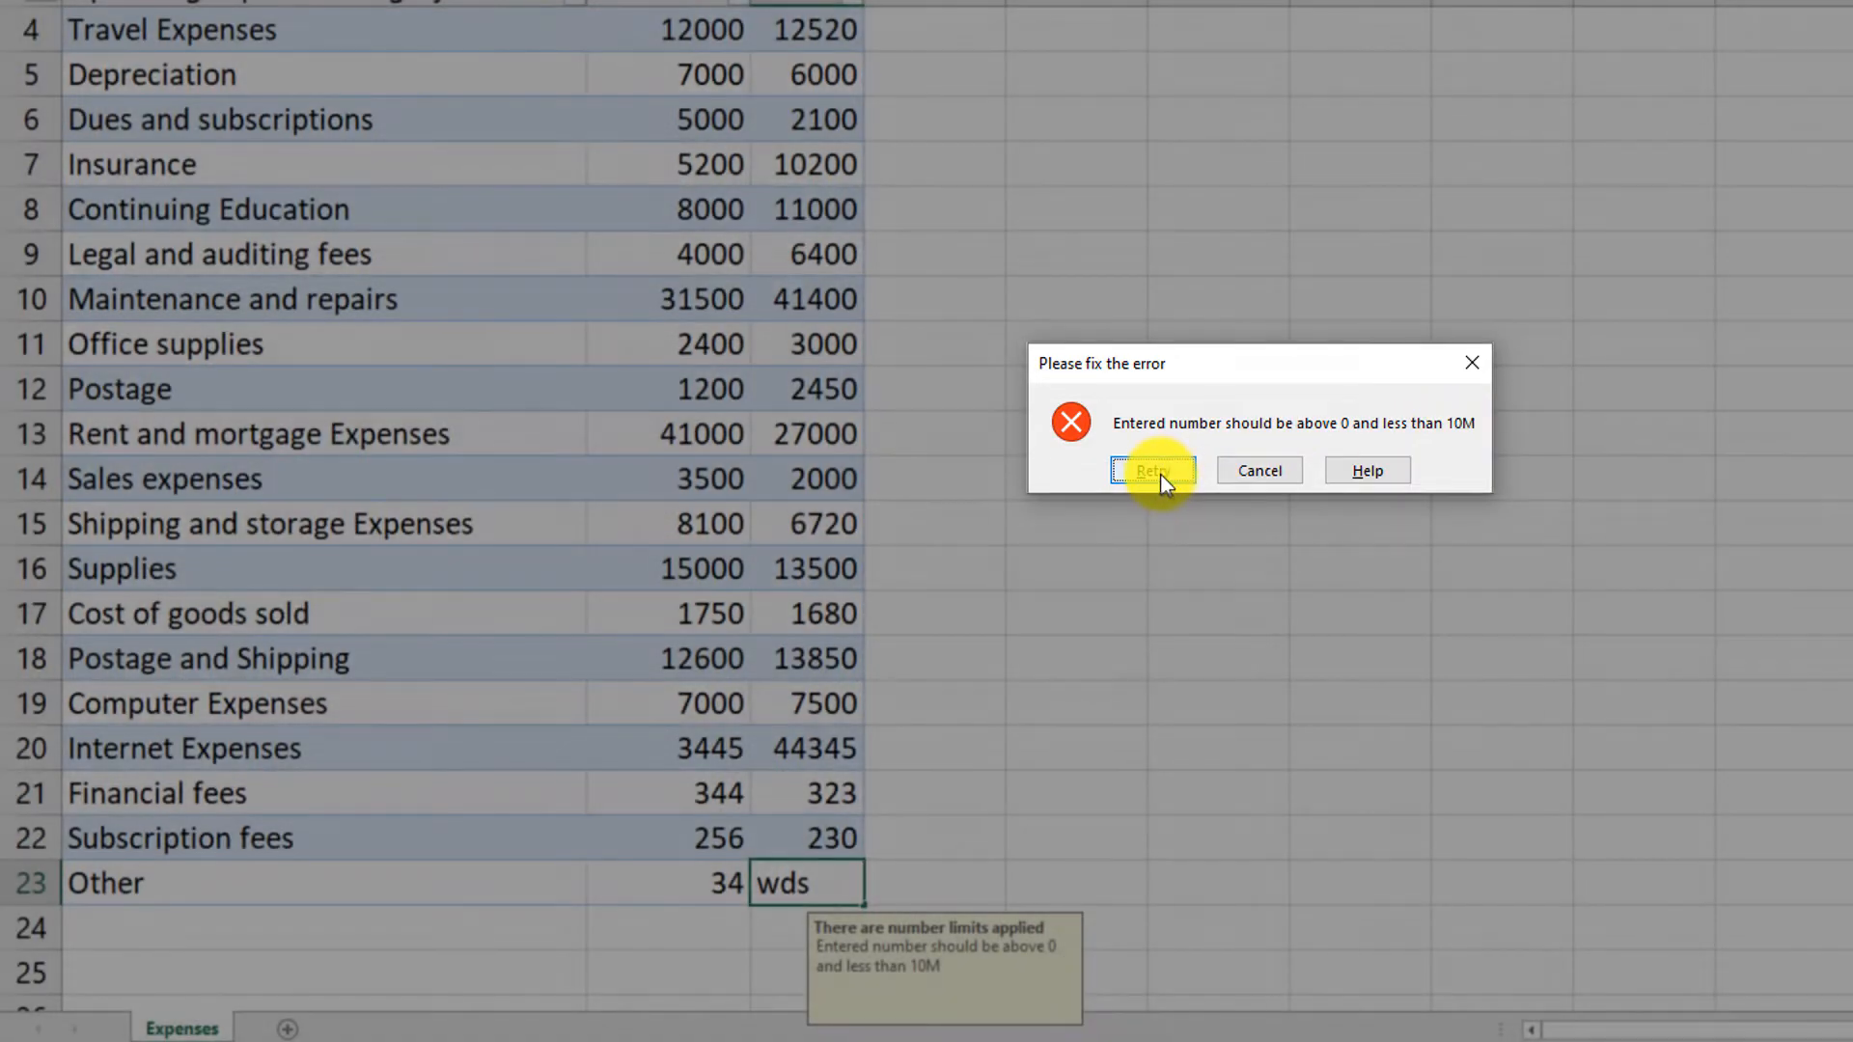
{"action": "left_click", "coordinate": [1155, 470]}
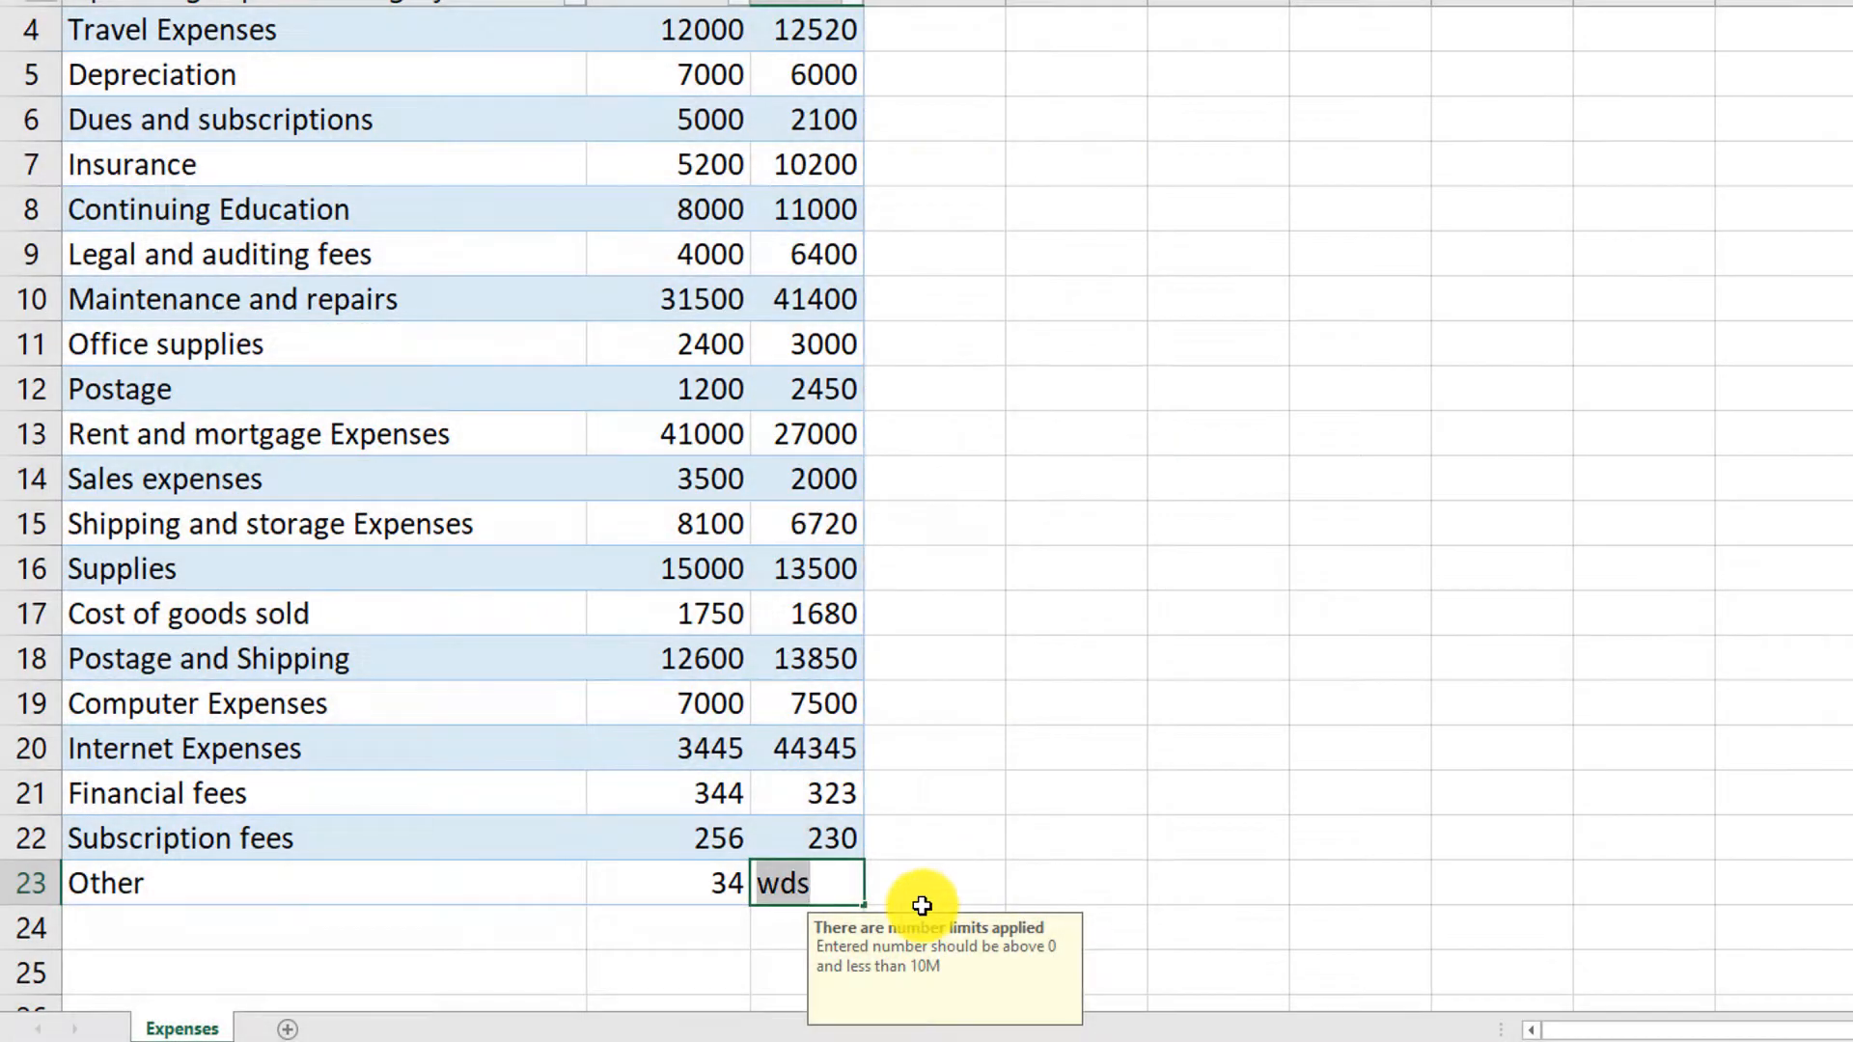
{"action": "key", "text": "BackSpace"}
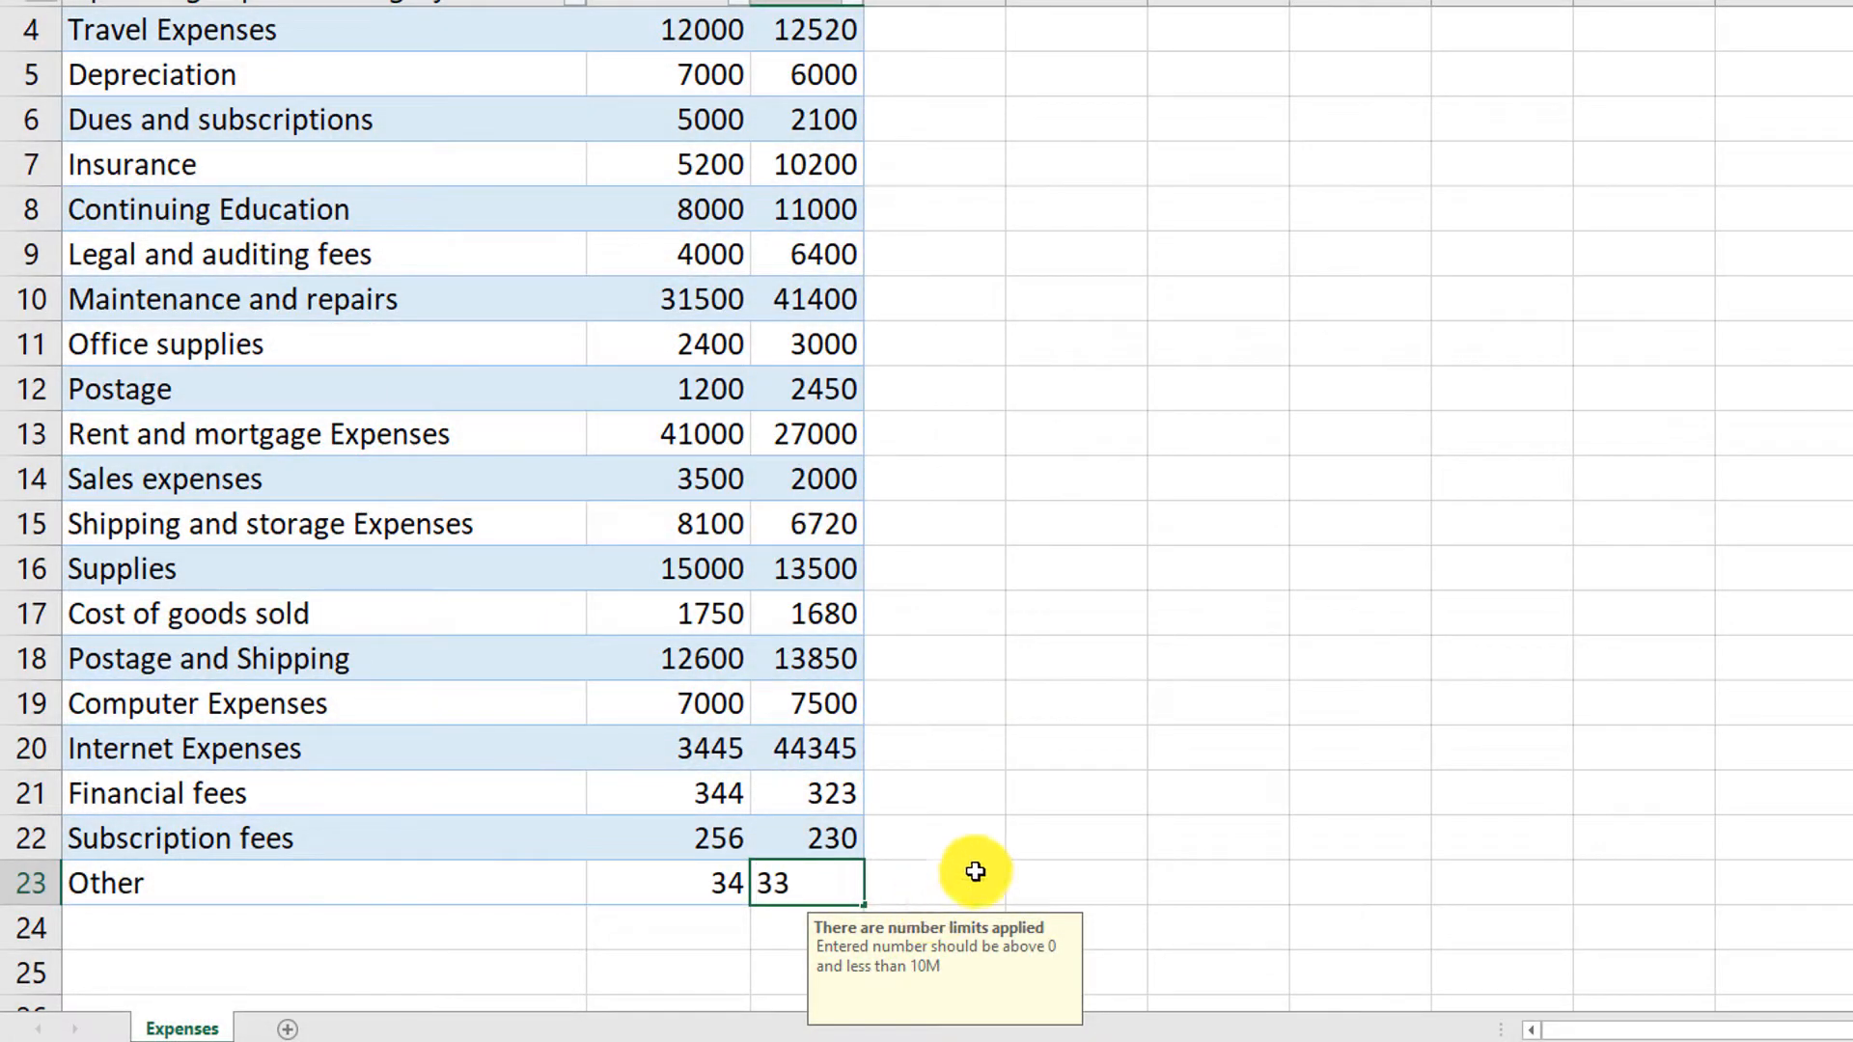
{"action": "key", "text": "Tab"}
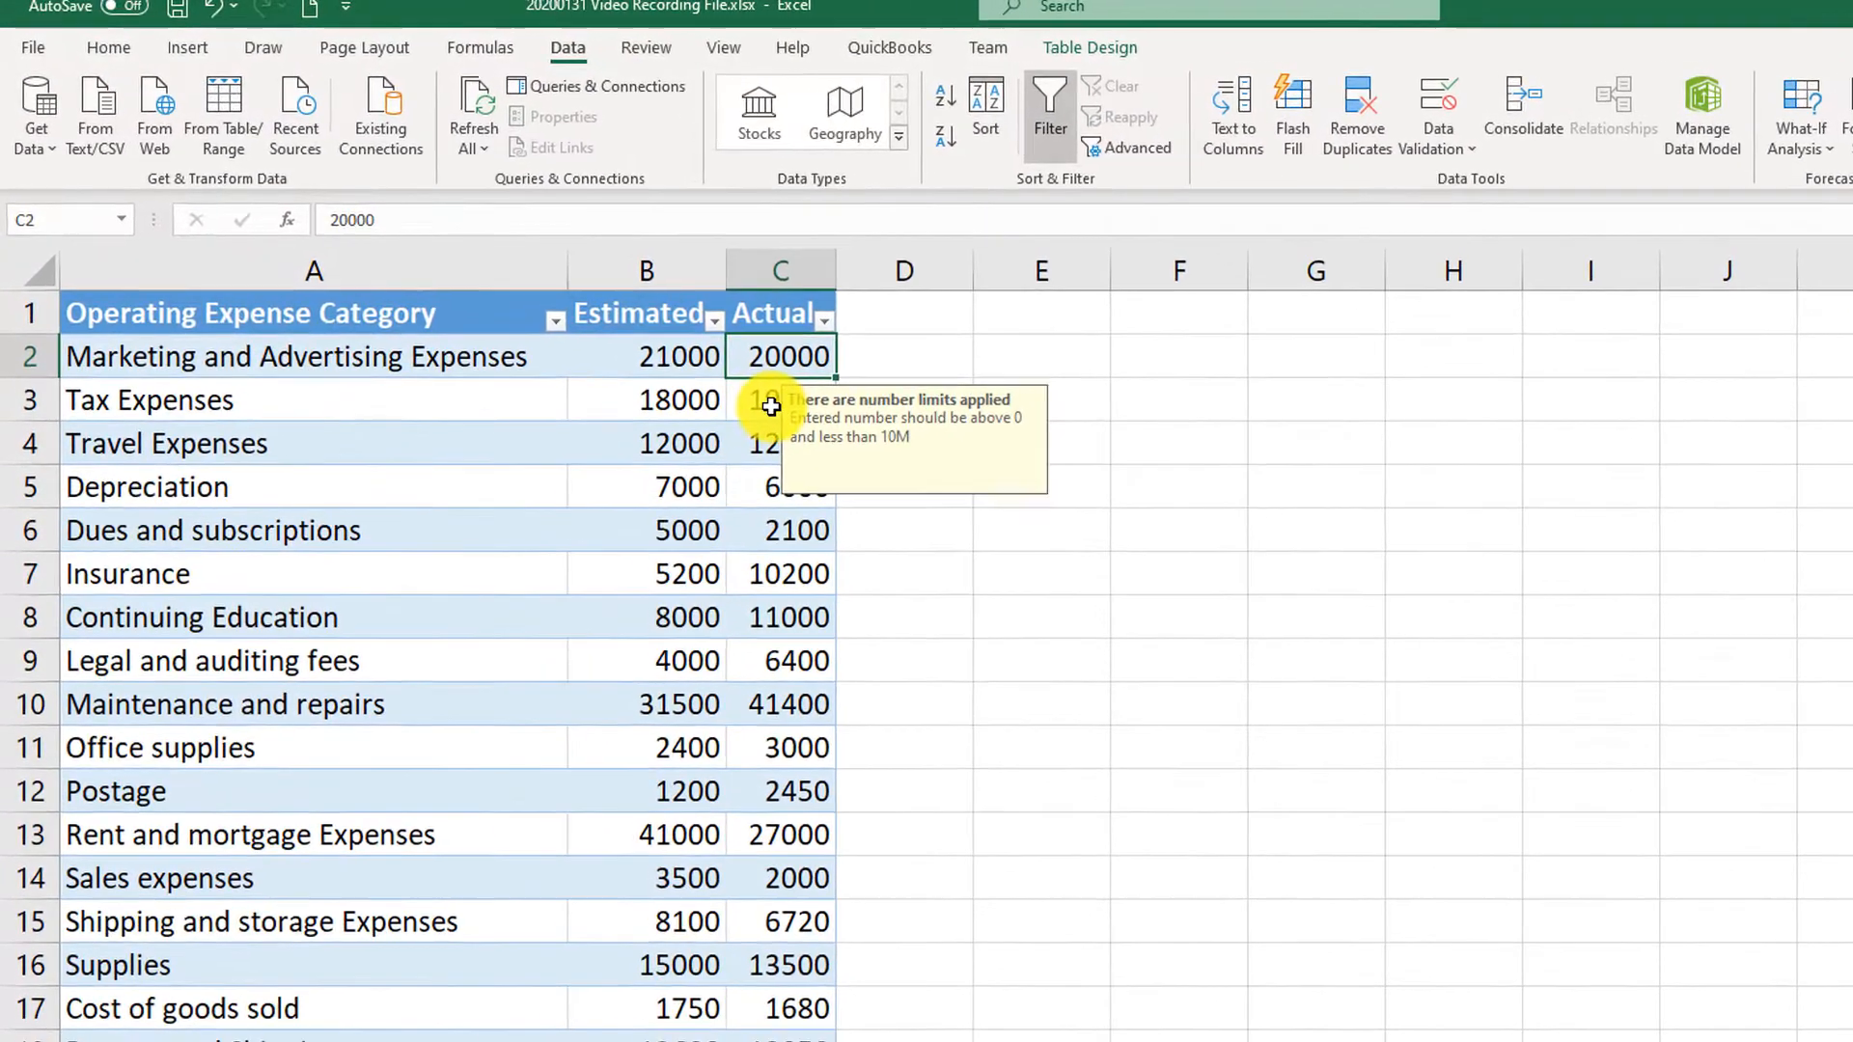
Change the data validation criteria of the Tax Expenses Actual cell to allow any value
{"action": "left_click", "coordinate": [743, 393]}
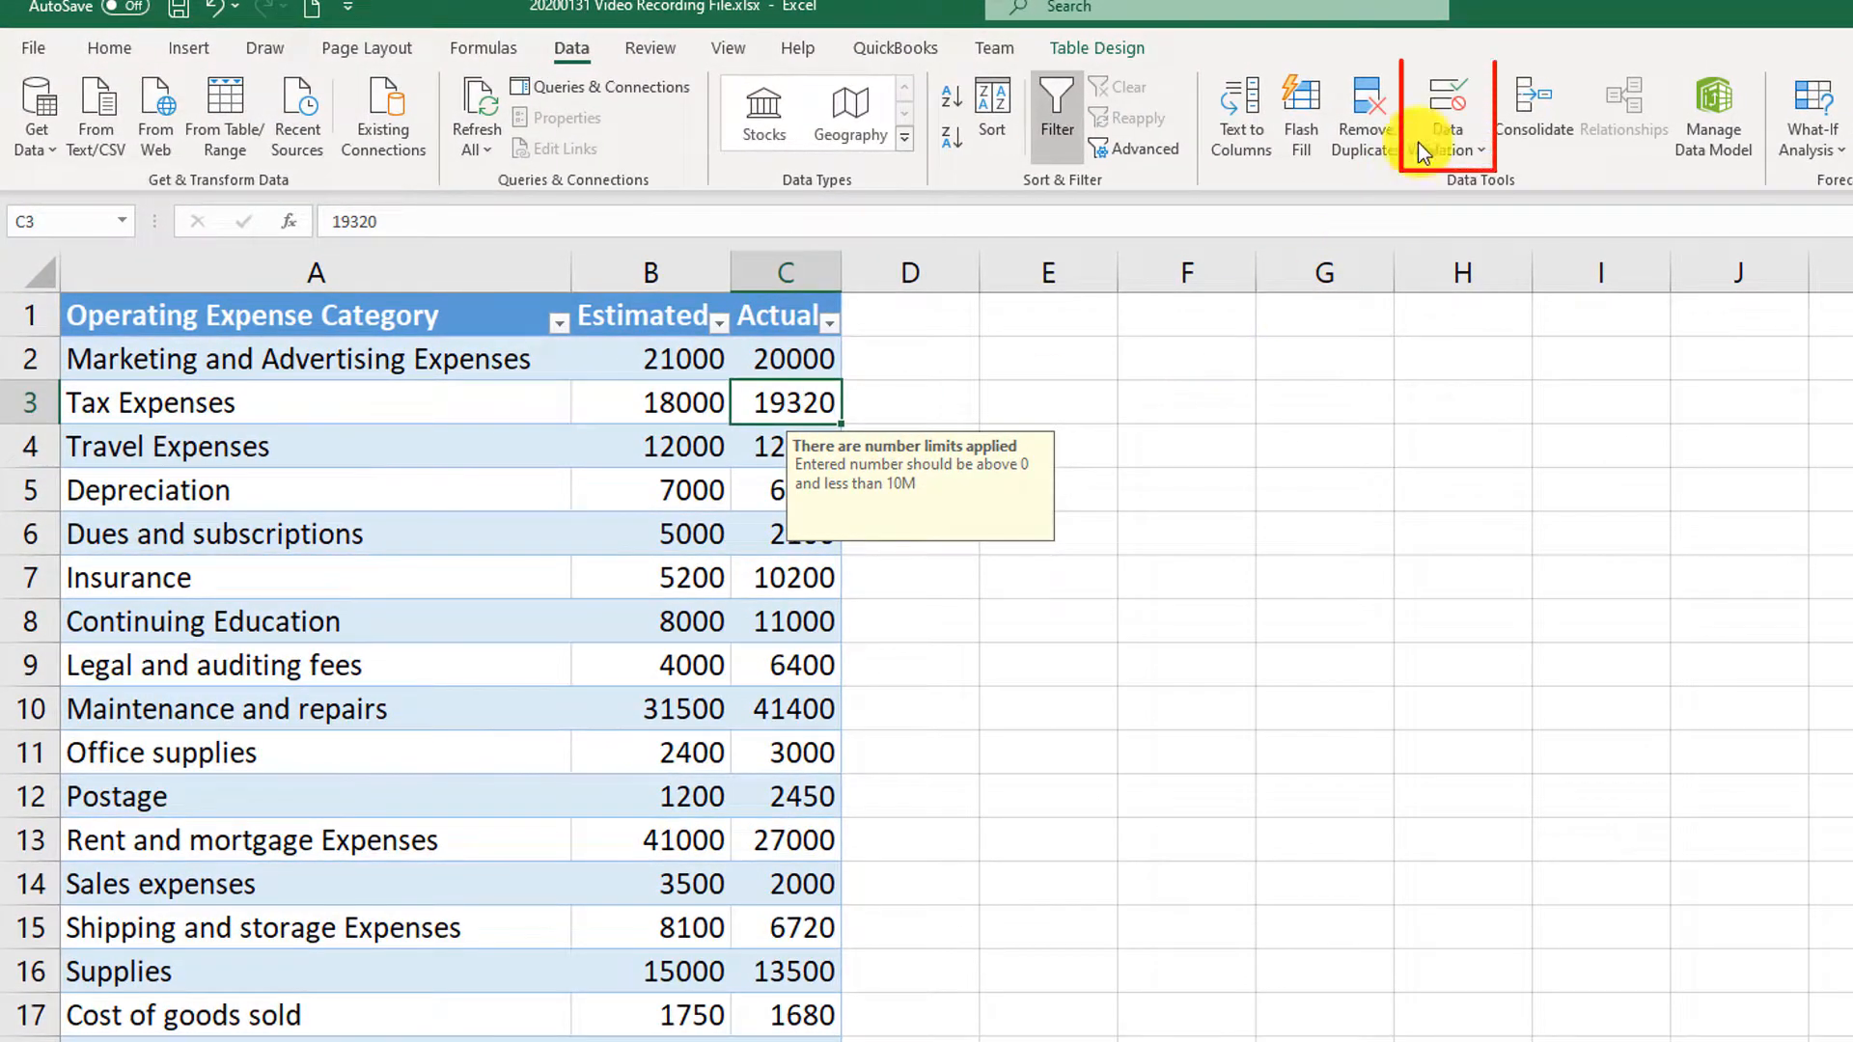
{"action": "left_click", "coordinate": [1448, 109]}
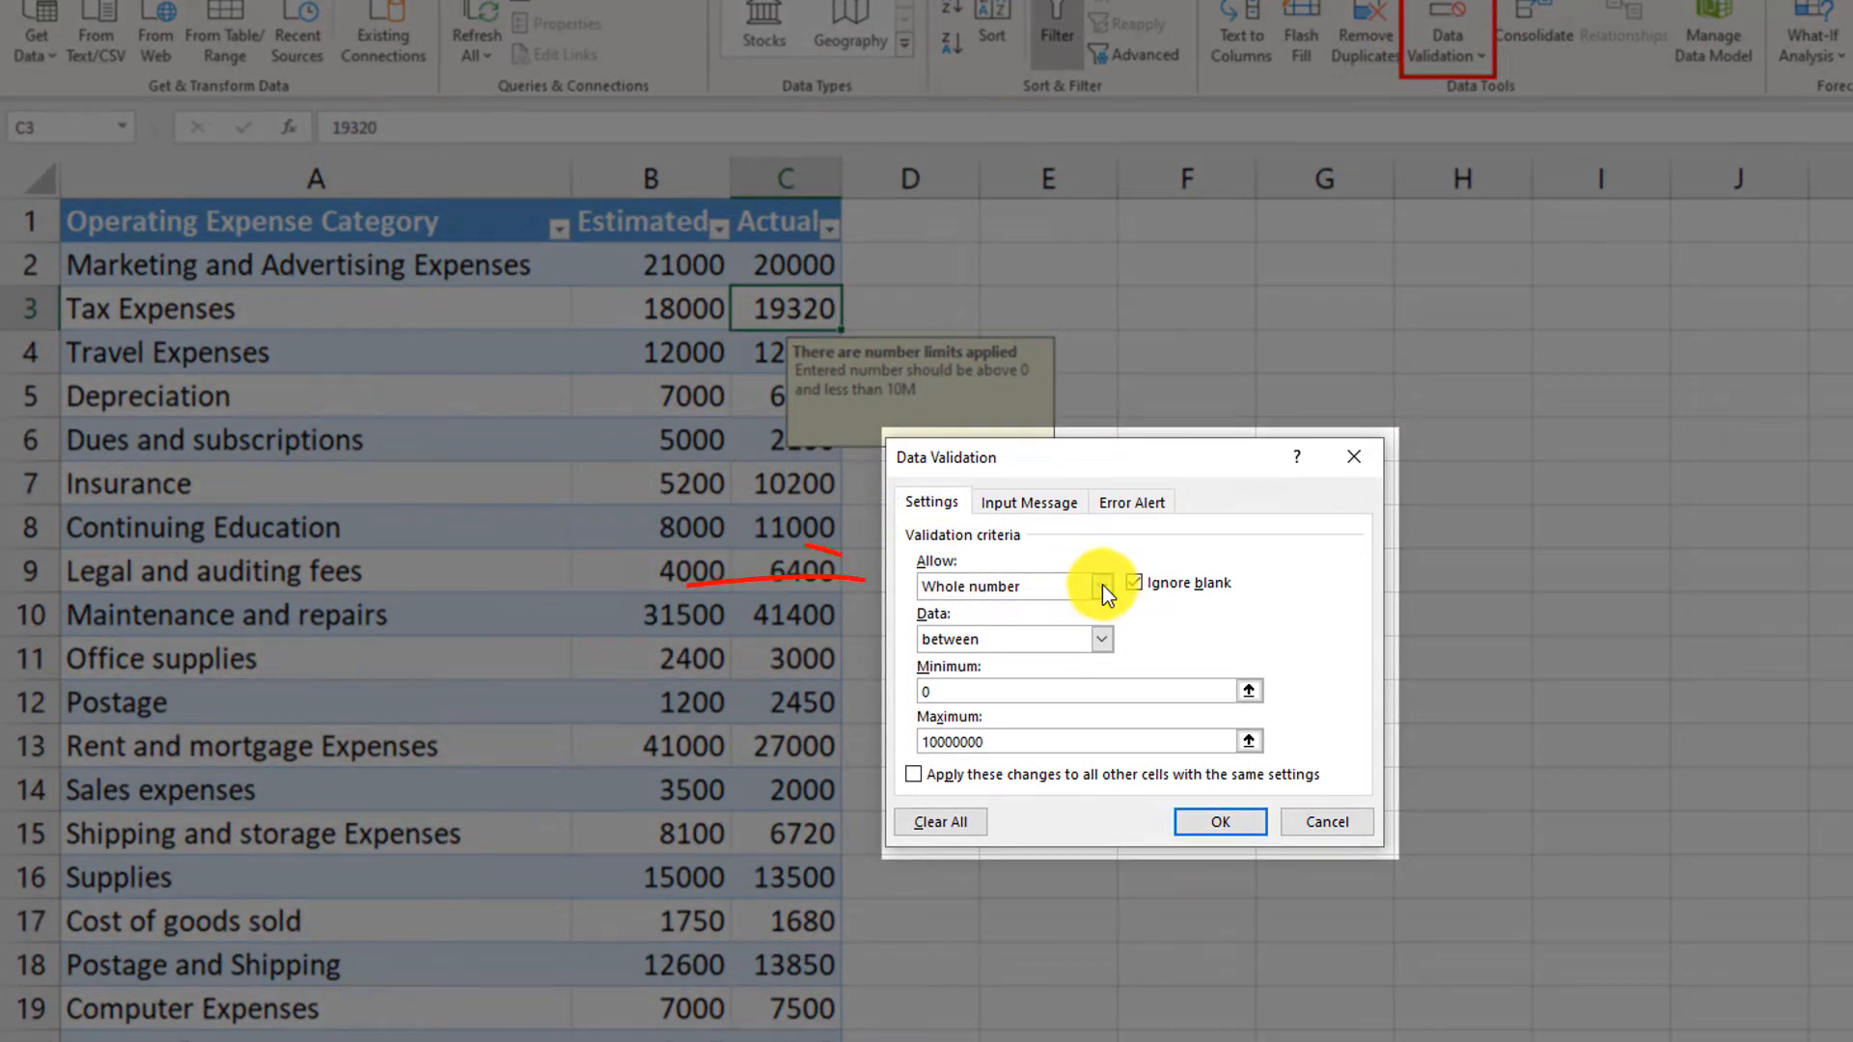
{"action": "left_click", "coordinate": [1101, 585]}
{"action": "left_click", "coordinate": [967, 610]}
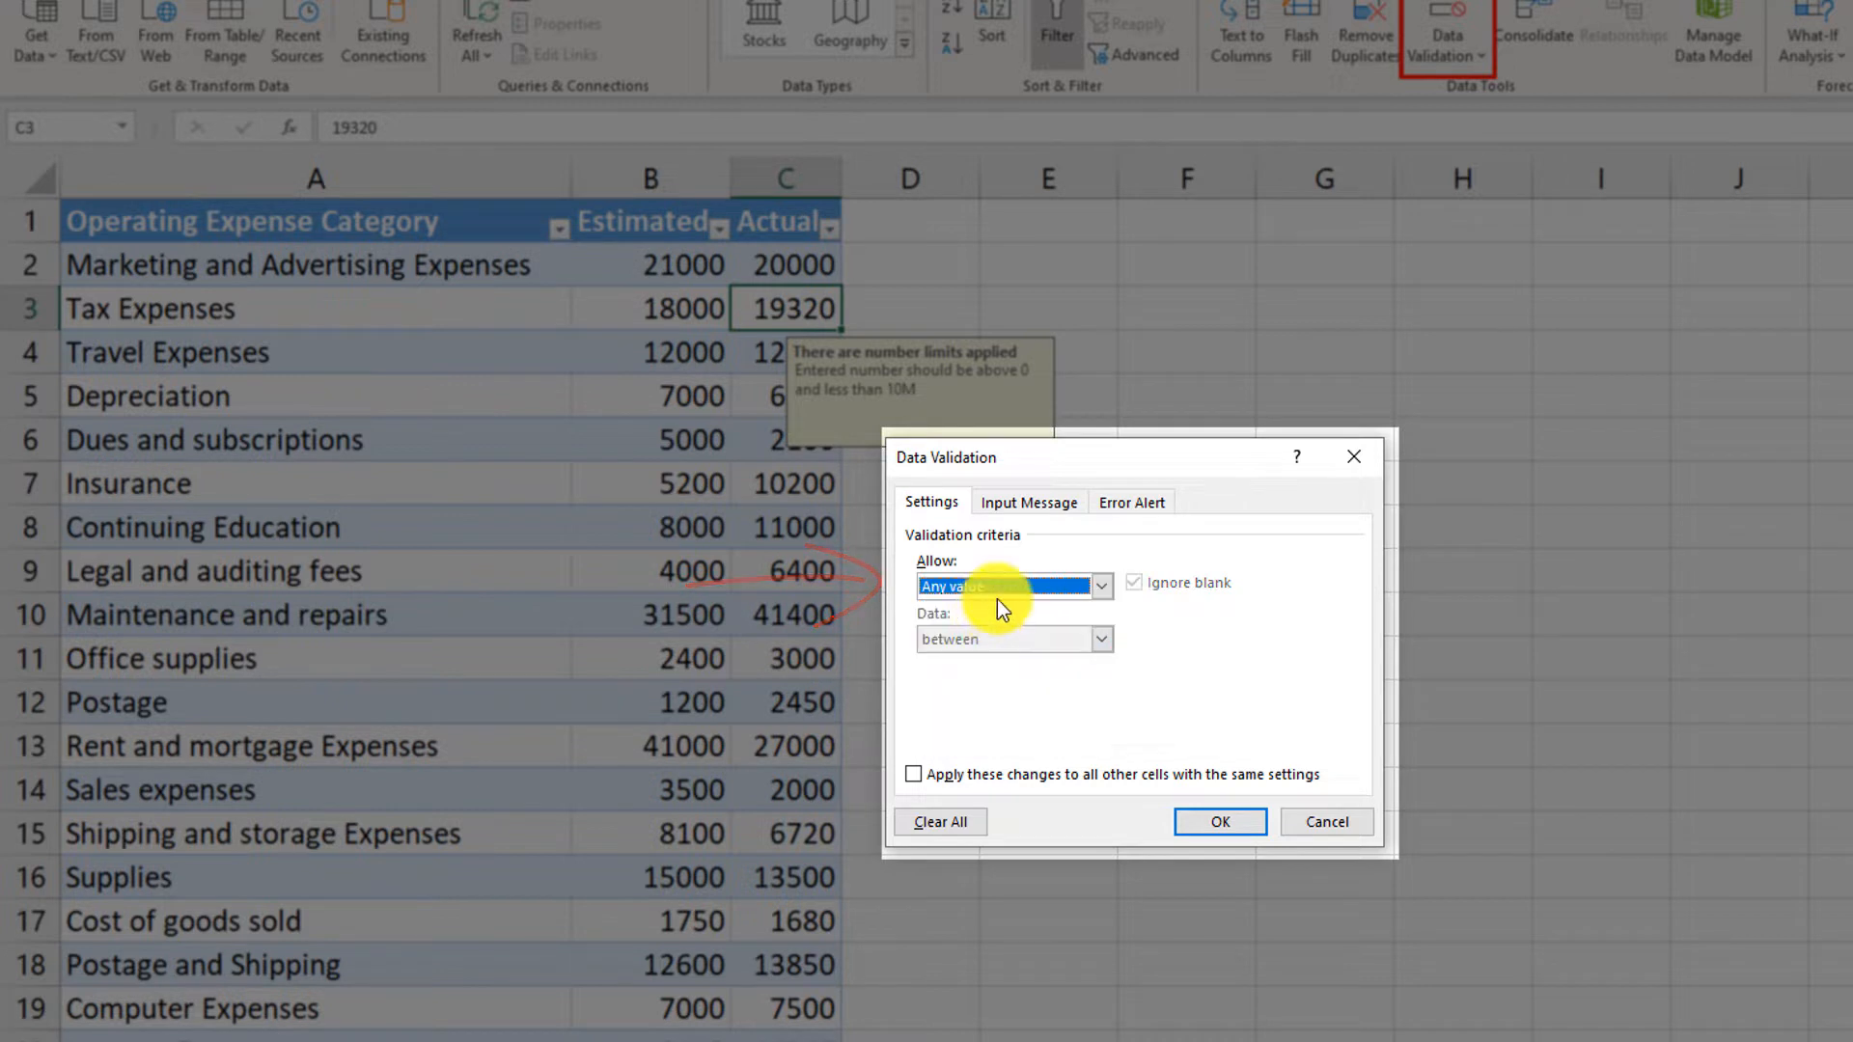
Delete the validation's input message title and text, and disable showing the message when the cell is selected
{"action": "left_click", "coordinate": [1038, 501]}
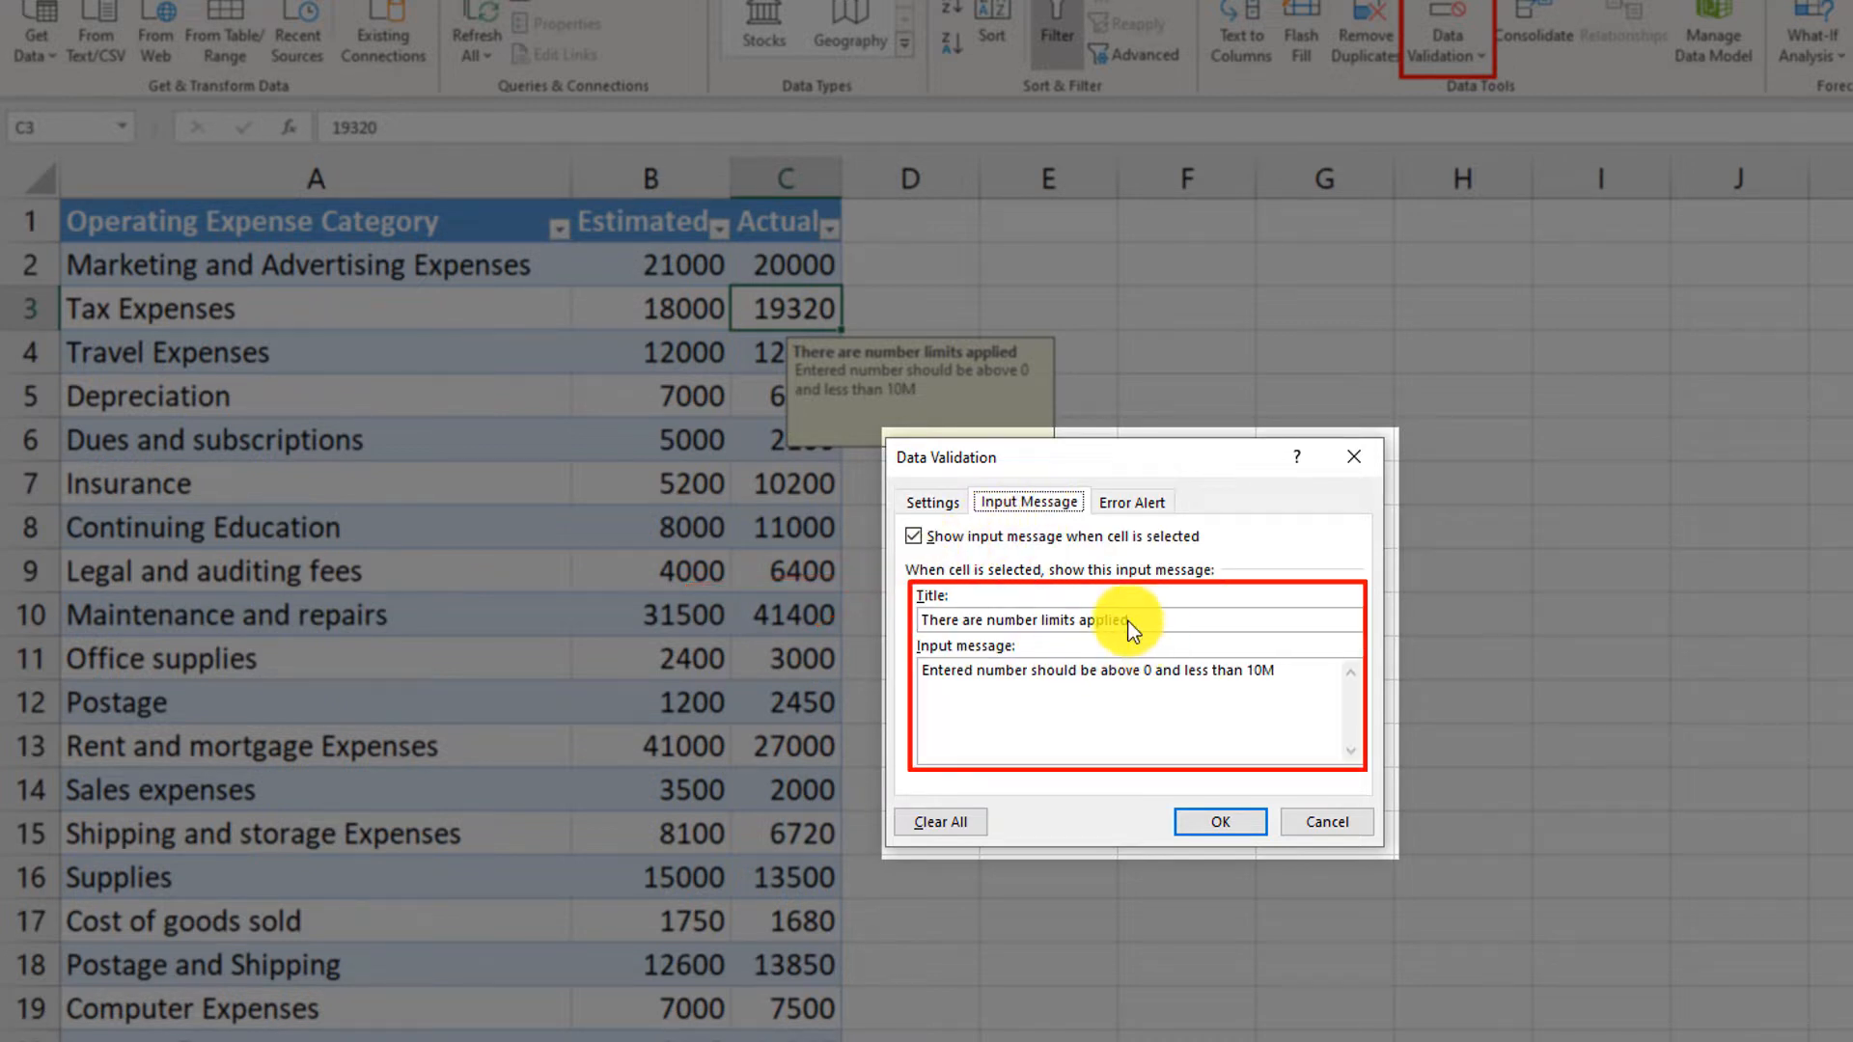
{"action": "key", "text": "Delete"}
{"action": "left_click_drag", "start_coordinate": [1286, 675], "coordinate": [854, 674]}
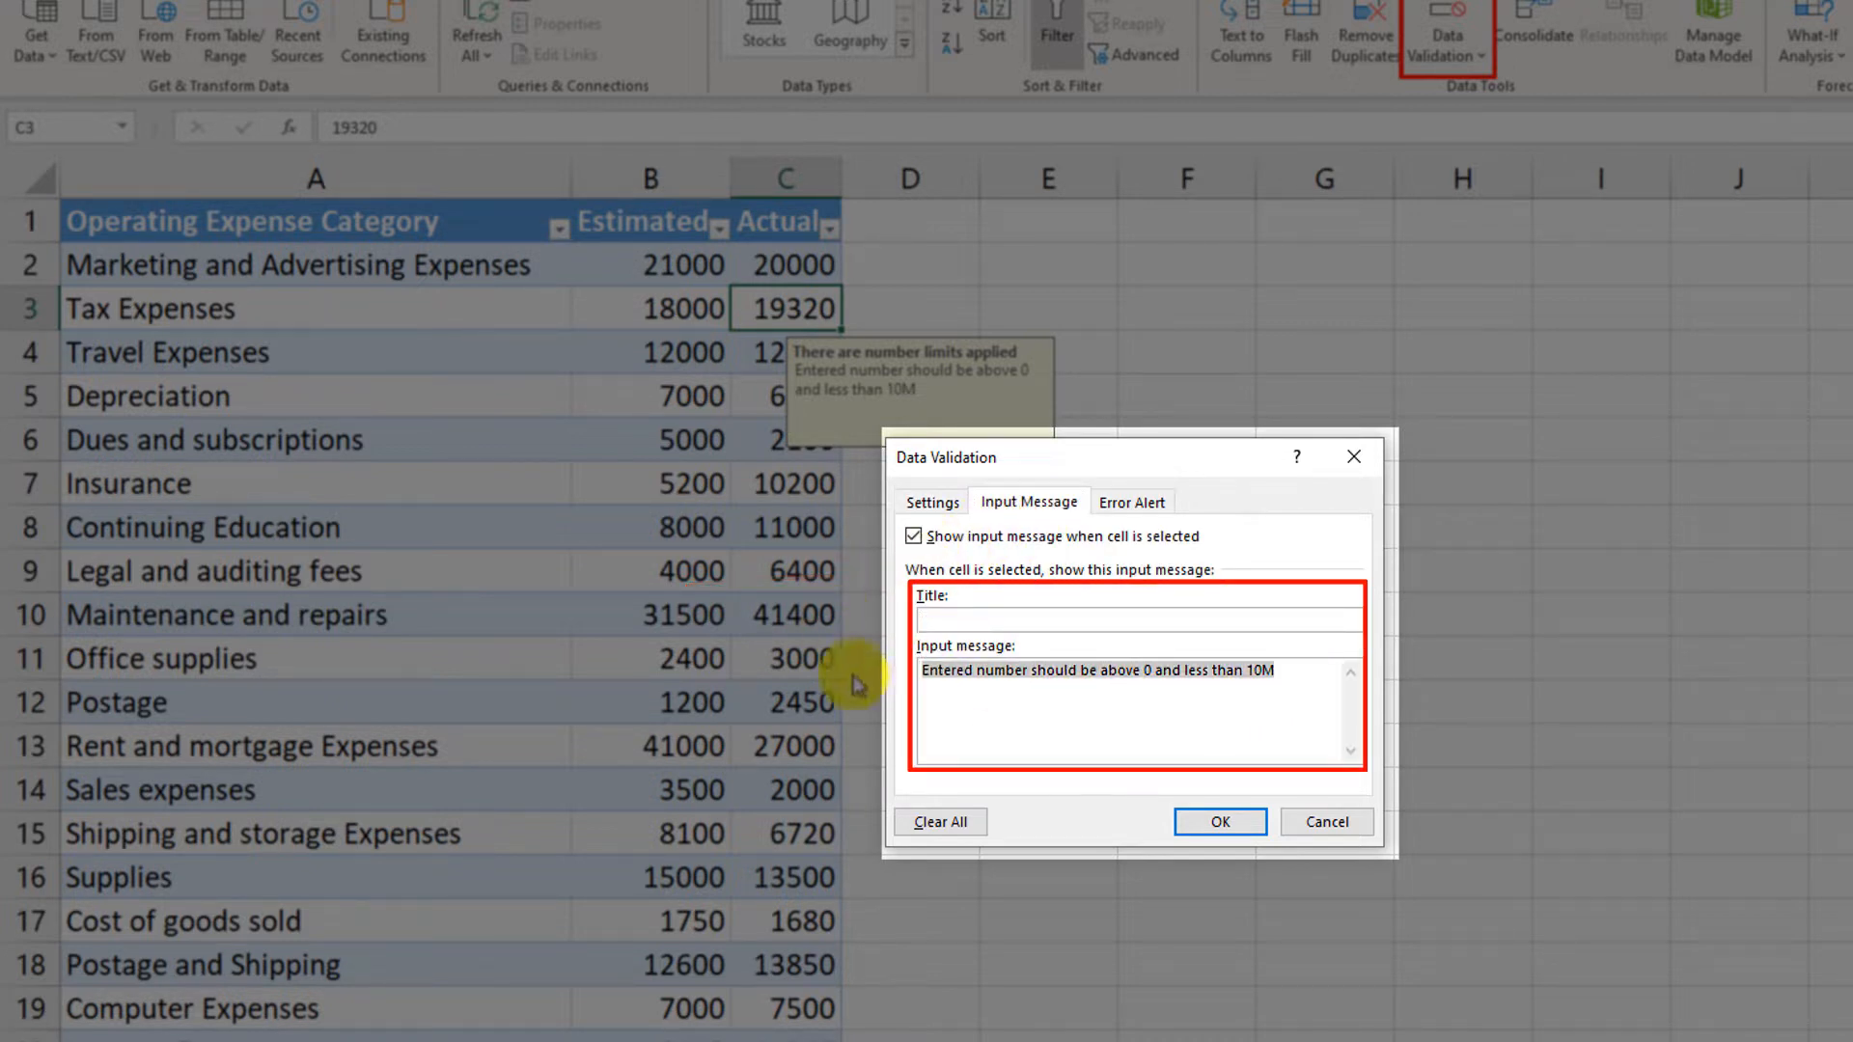
{"action": "key", "text": "Delete"}
{"action": "left_click", "coordinate": [912, 535]}
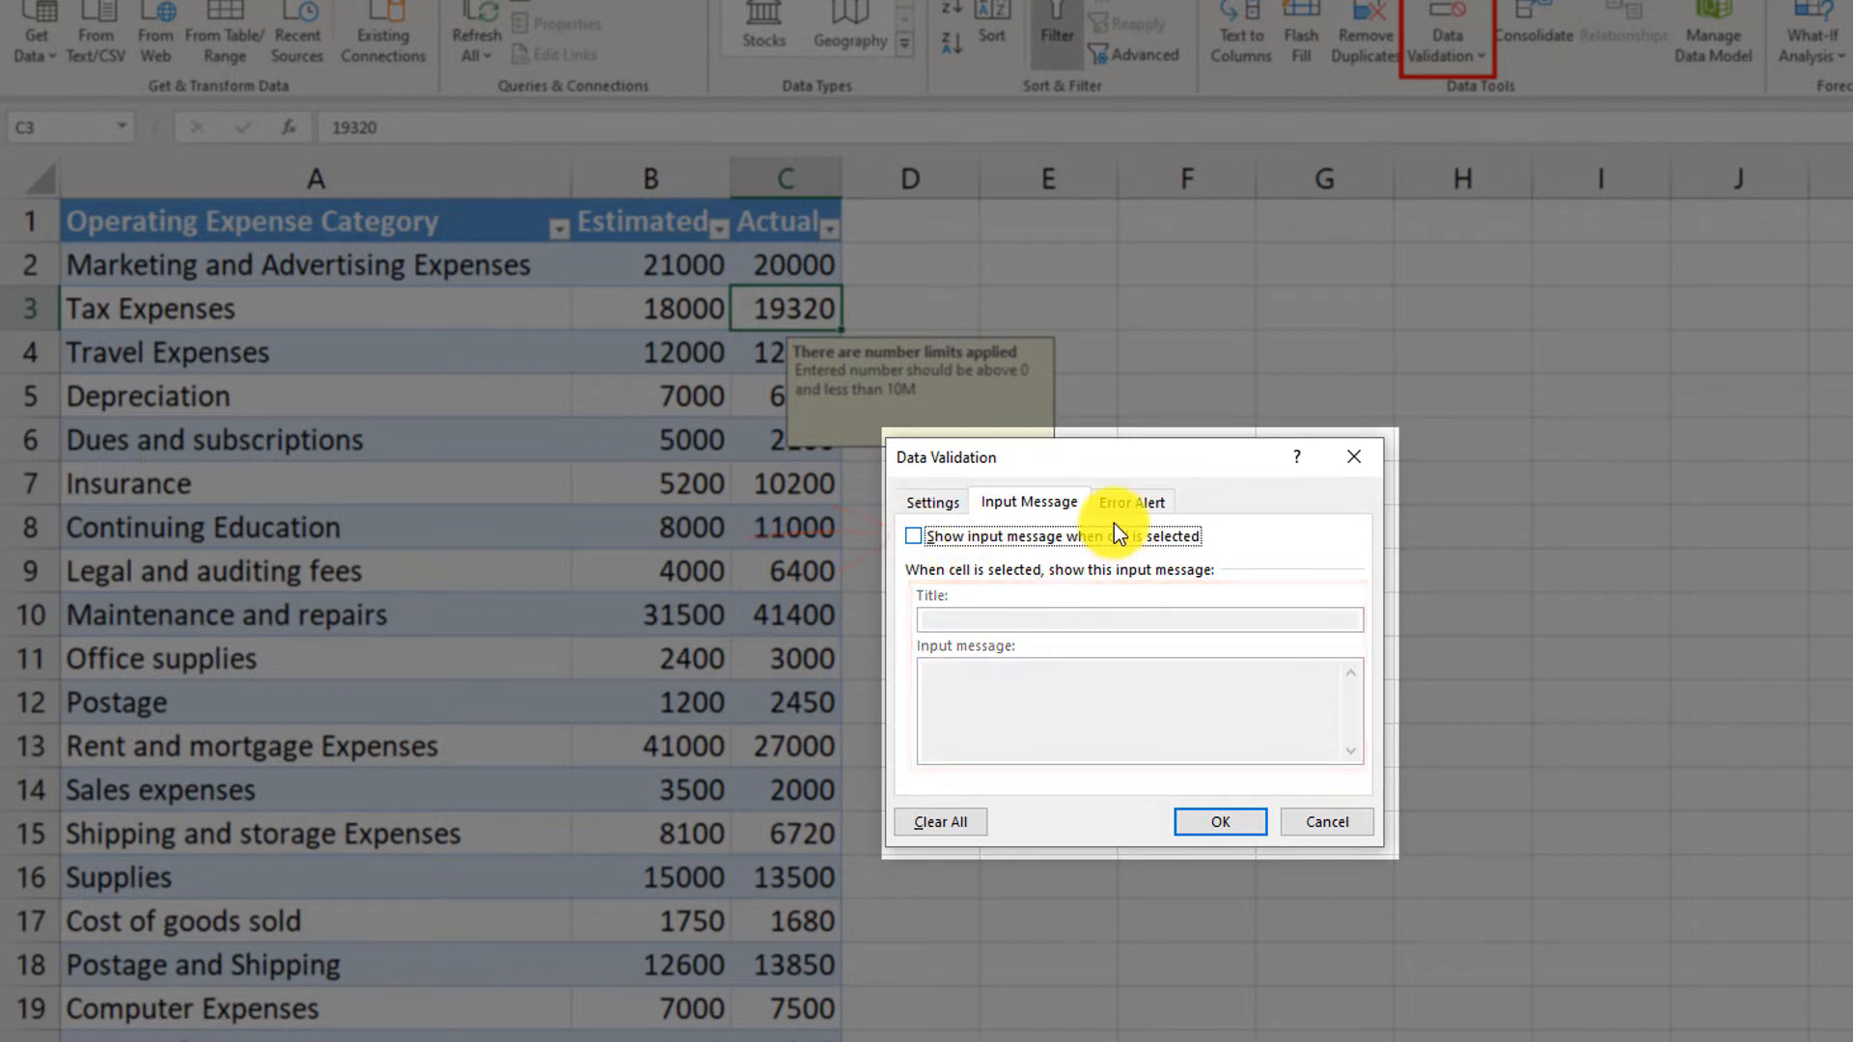
Delete the error alert's title and message, disable the alert for invalid data, and apply the validation changes
{"action": "left_click", "coordinate": [1127, 502]}
{"action": "left_click_drag", "start_coordinate": [1253, 623], "coordinate": [1219, 619]}
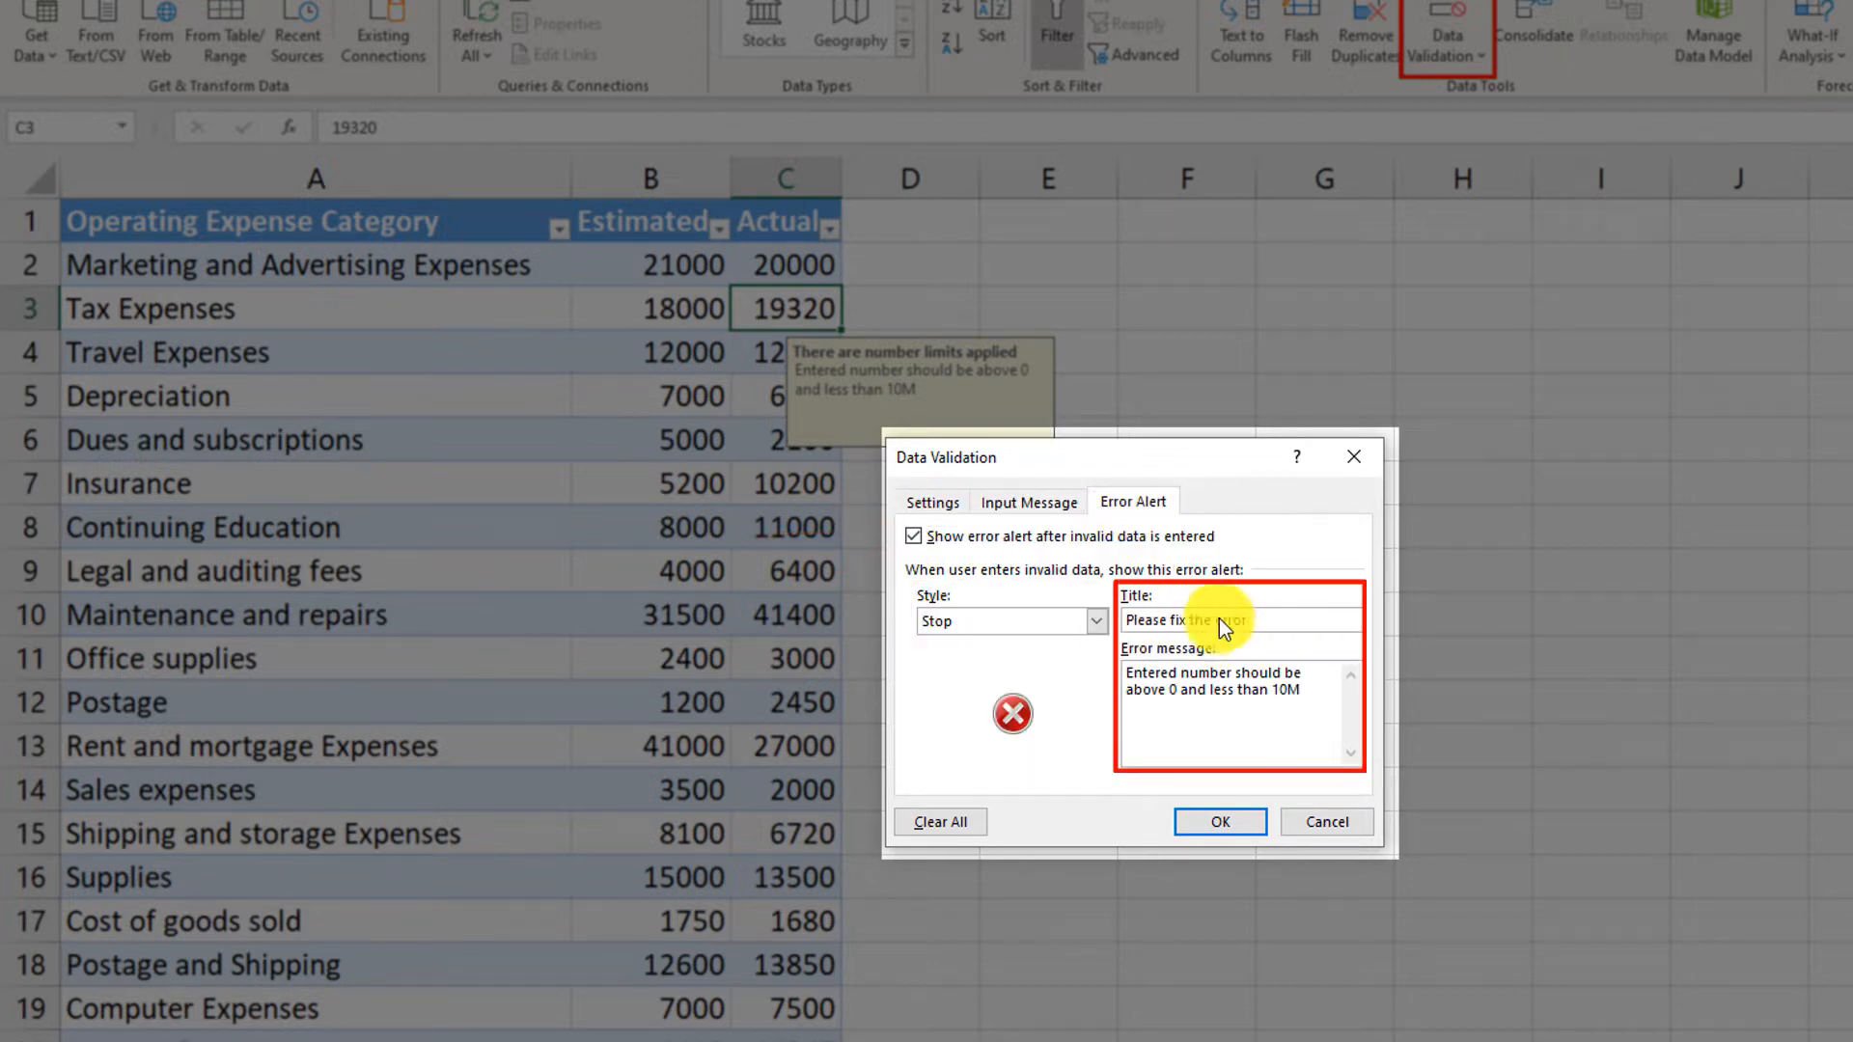
{"action": "key", "text": "Delete"}
{"action": "key", "text": "ctrl+a"}
{"action": "key", "text": "Delete"}
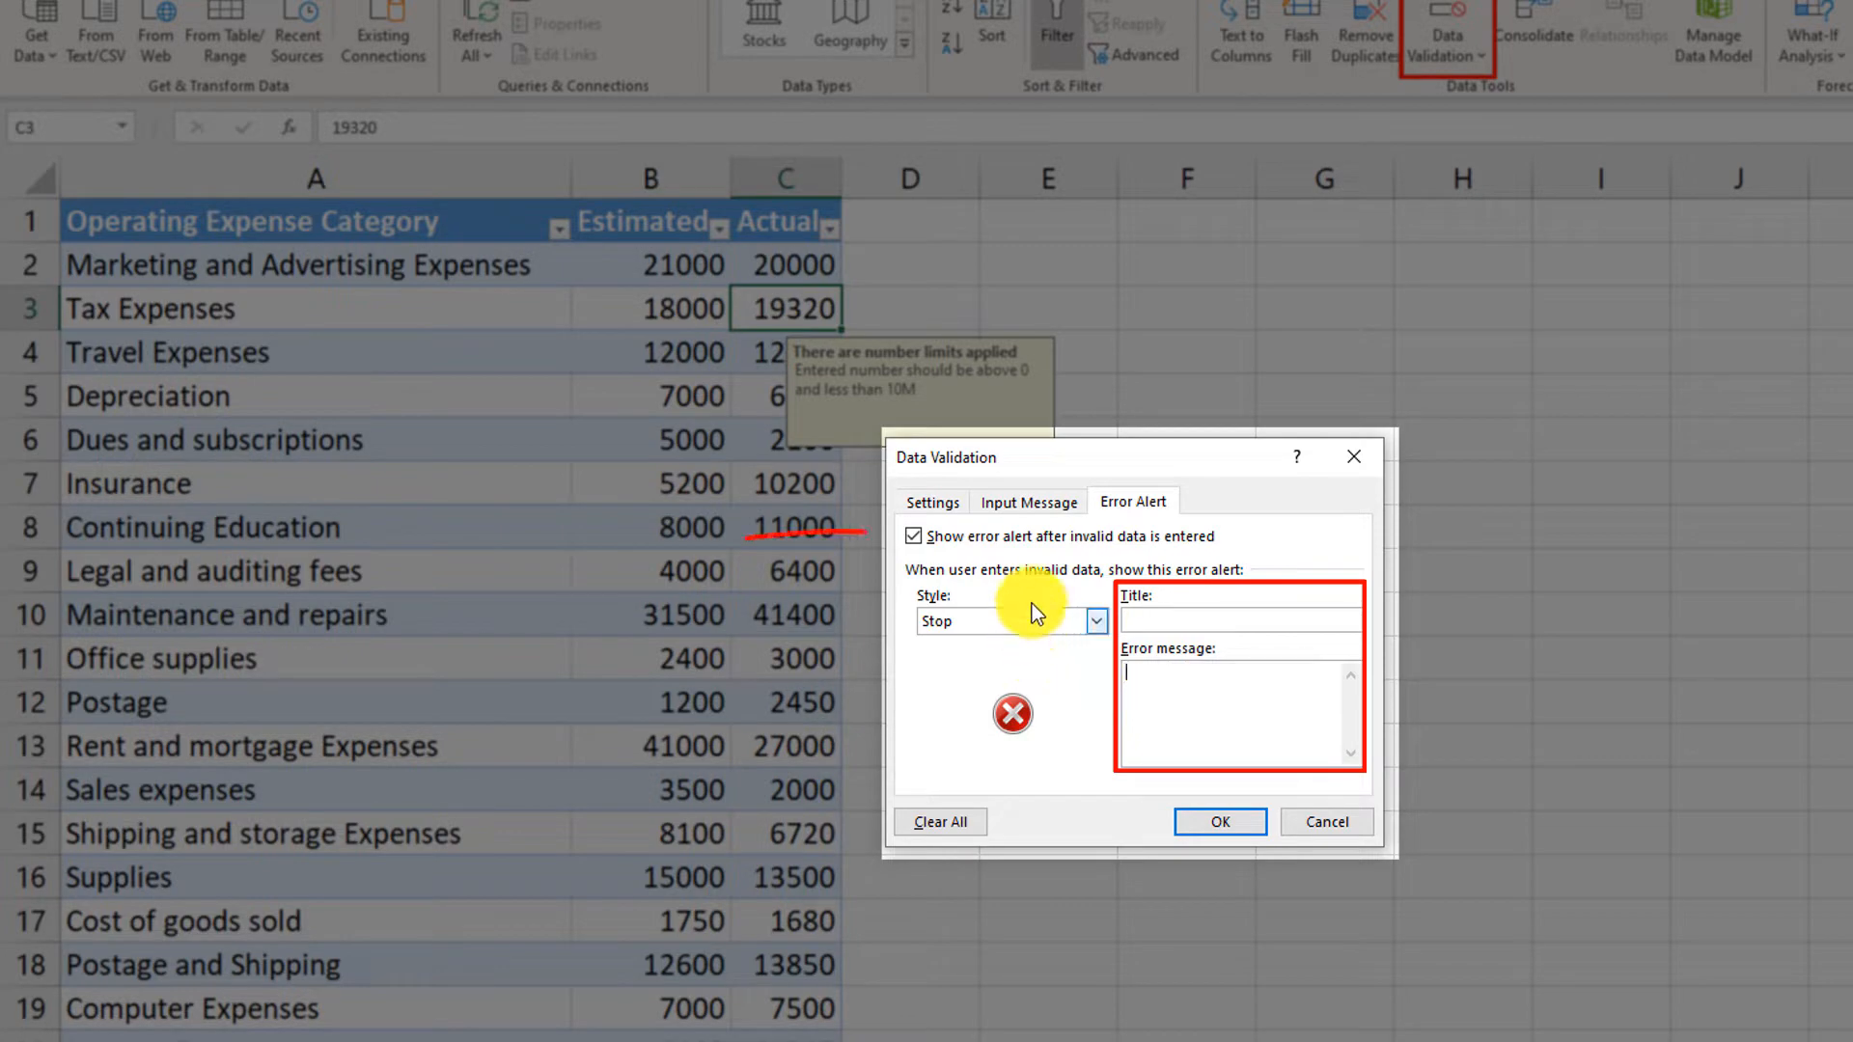
{"action": "left_click", "coordinate": [913, 536]}
{"action": "left_click", "coordinate": [1219, 821]}
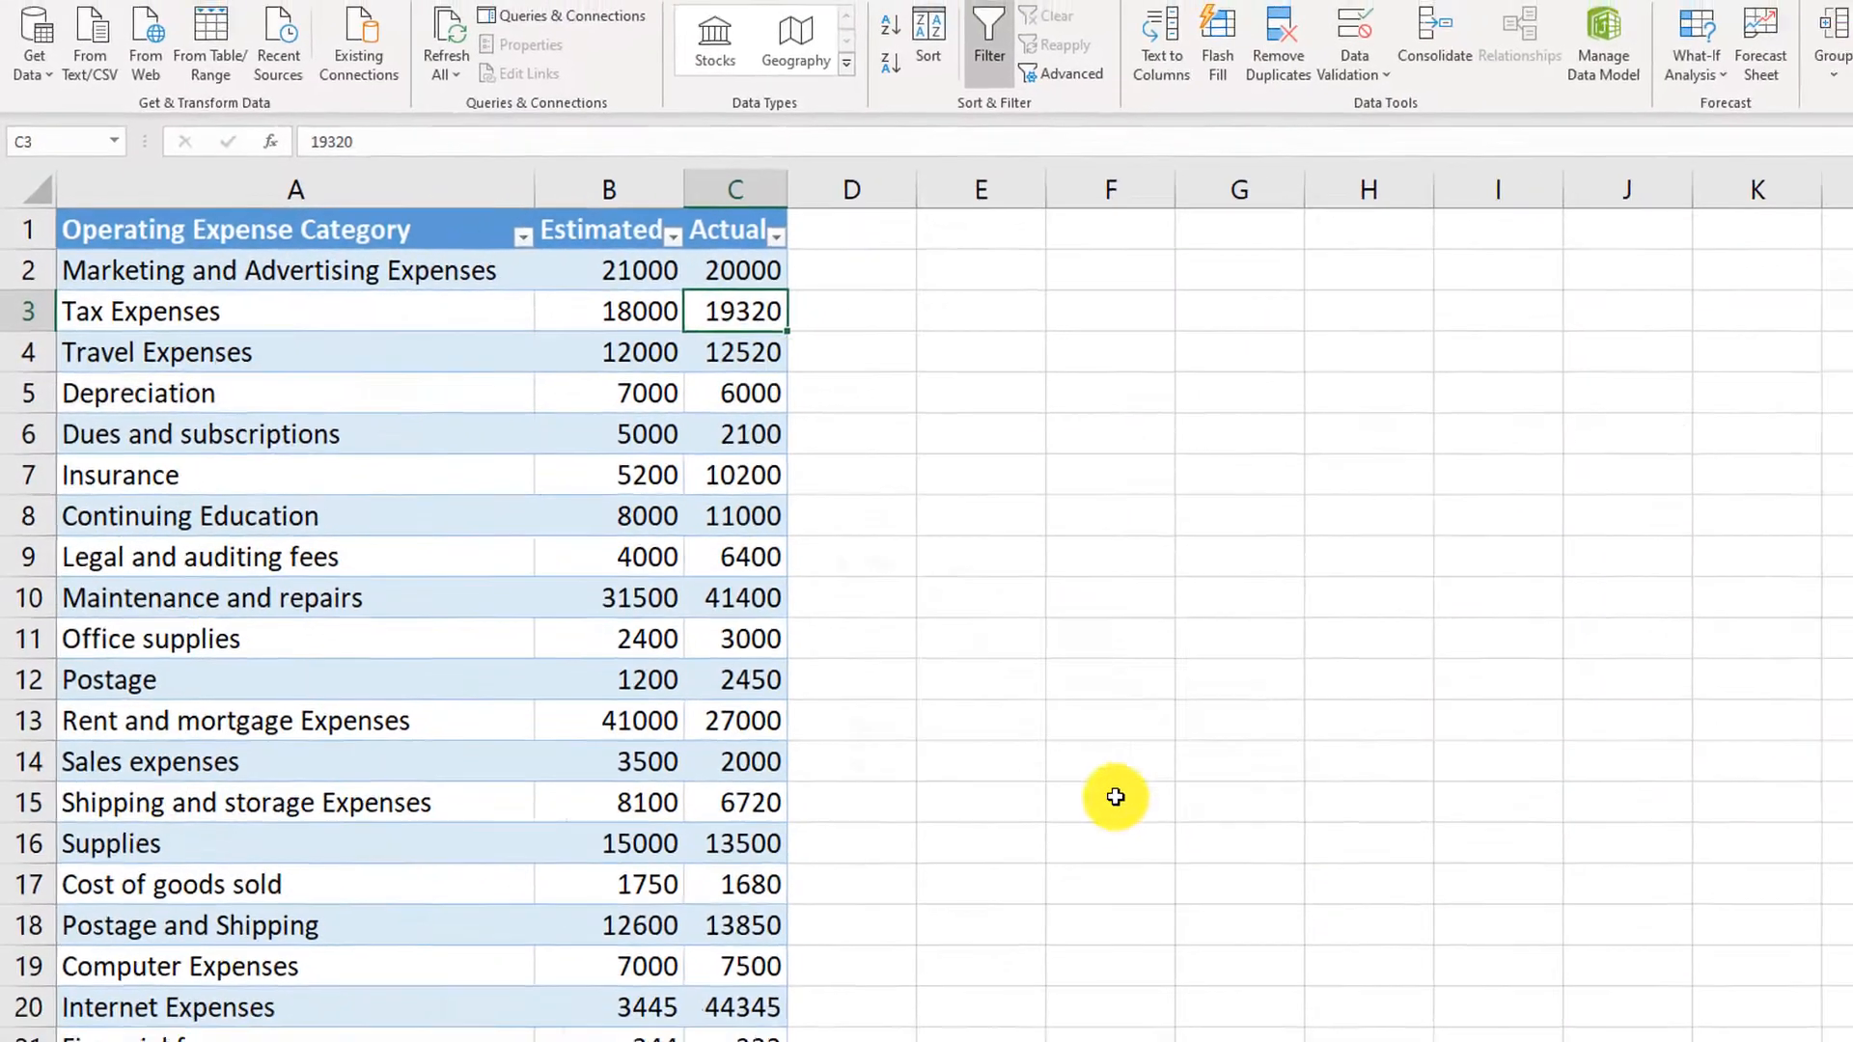
{"action": "scroll", "coordinate": [869, 686], "scroll_direction": "down", "scroll_amount": 1}
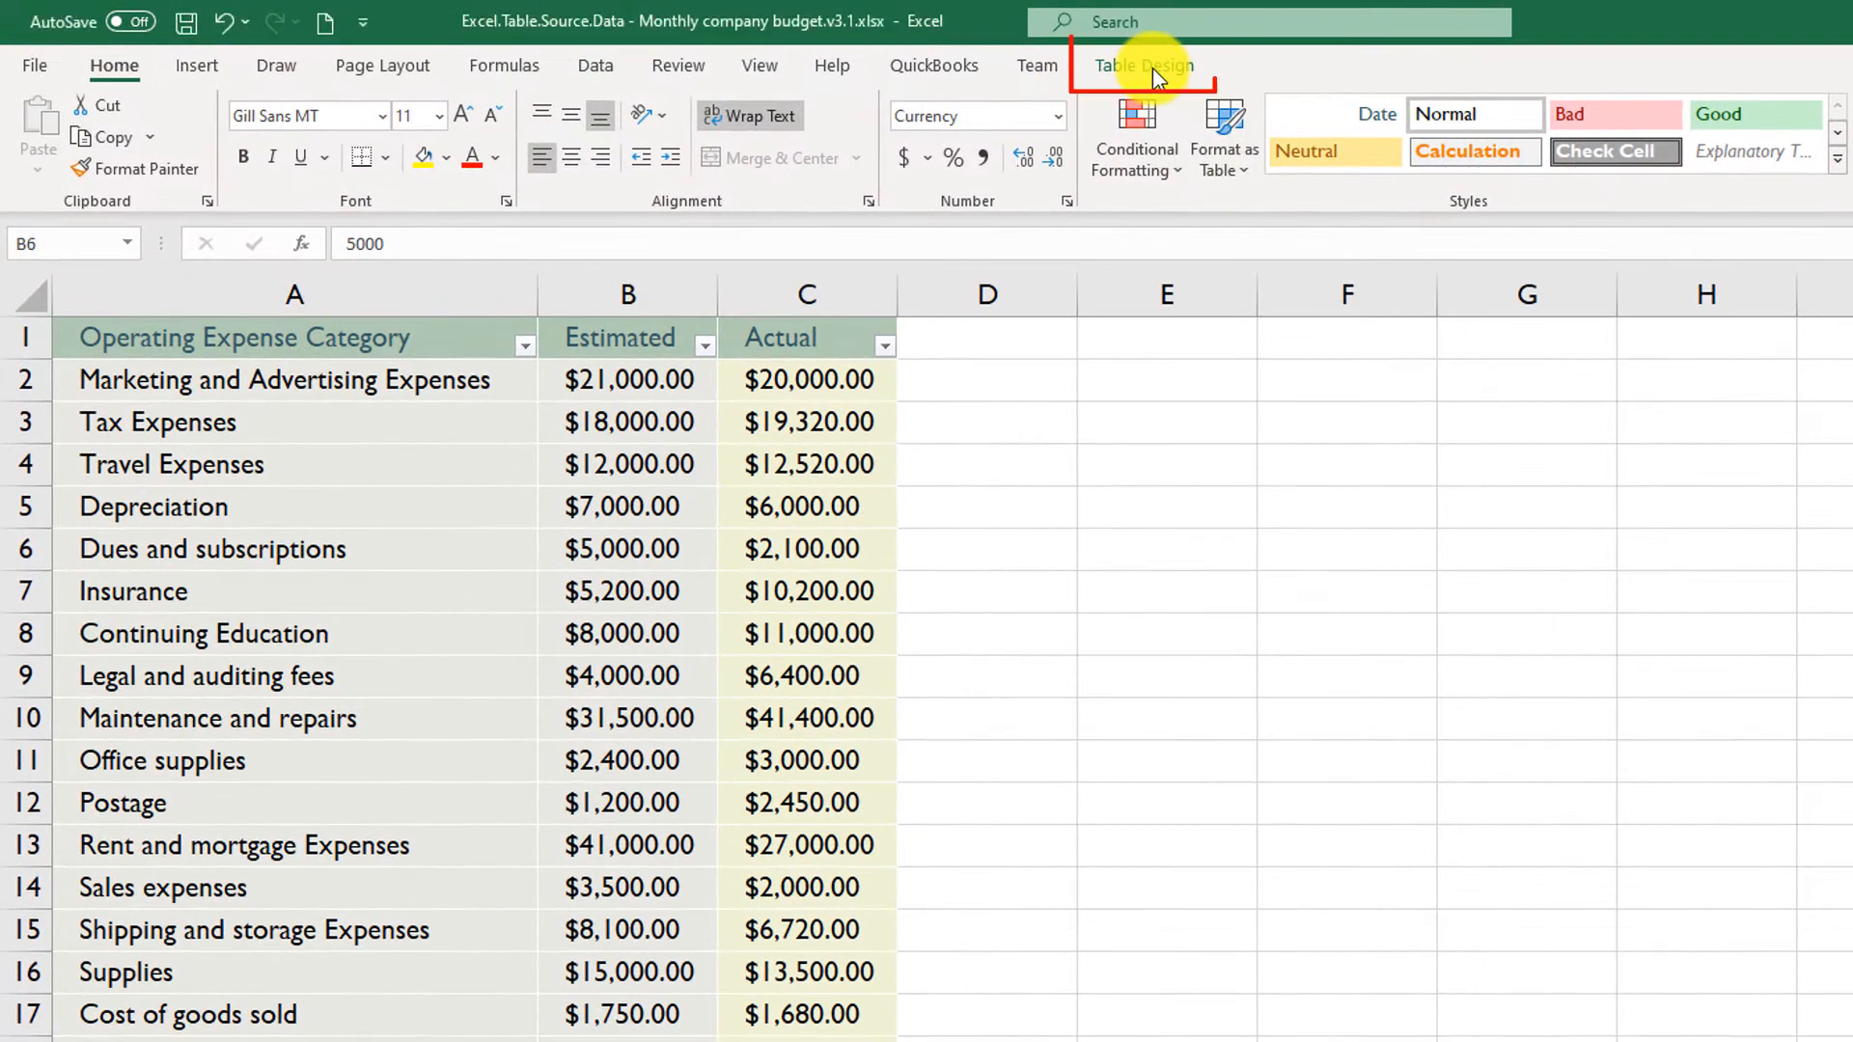
Convert the expense table on the Company Operating Expenses (2) sheet to a normal range
{"action": "left_click", "coordinate": [1156, 65]}
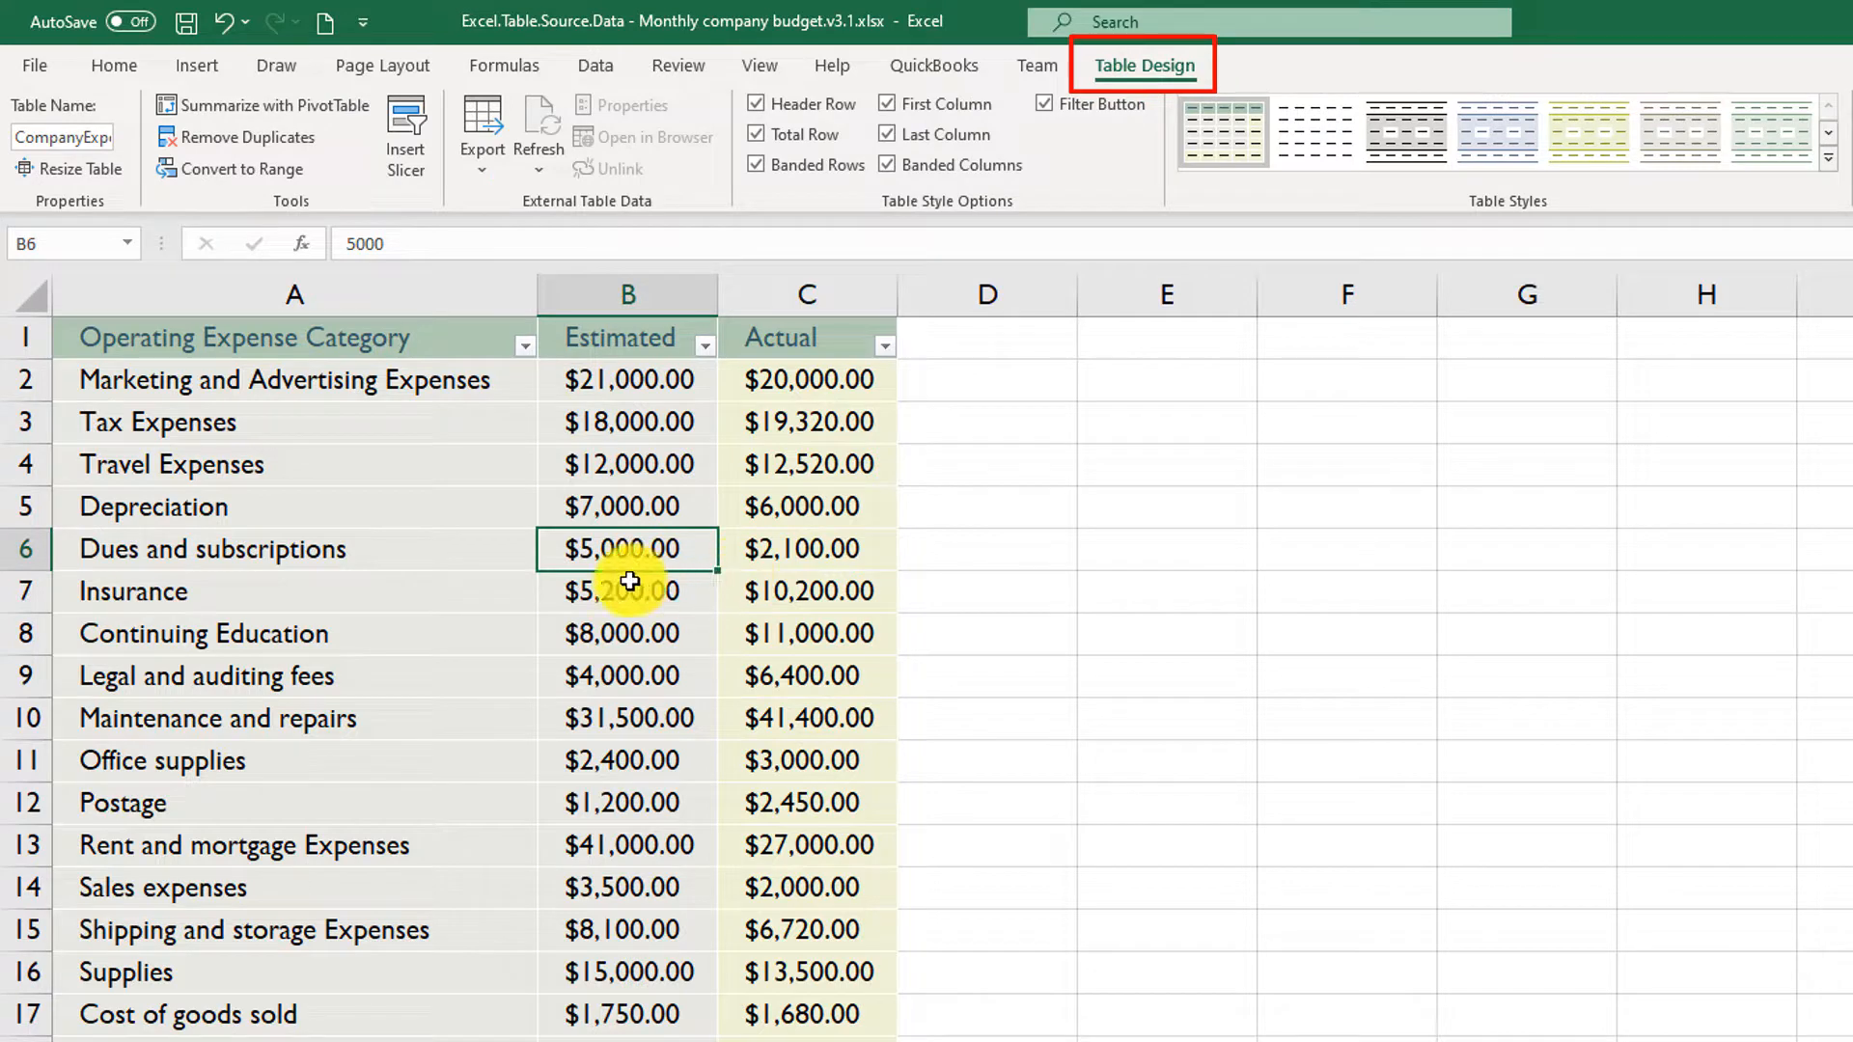
{"action": "left_click", "coordinate": [416, 559]}
{"action": "left_click", "coordinate": [442, 596]}
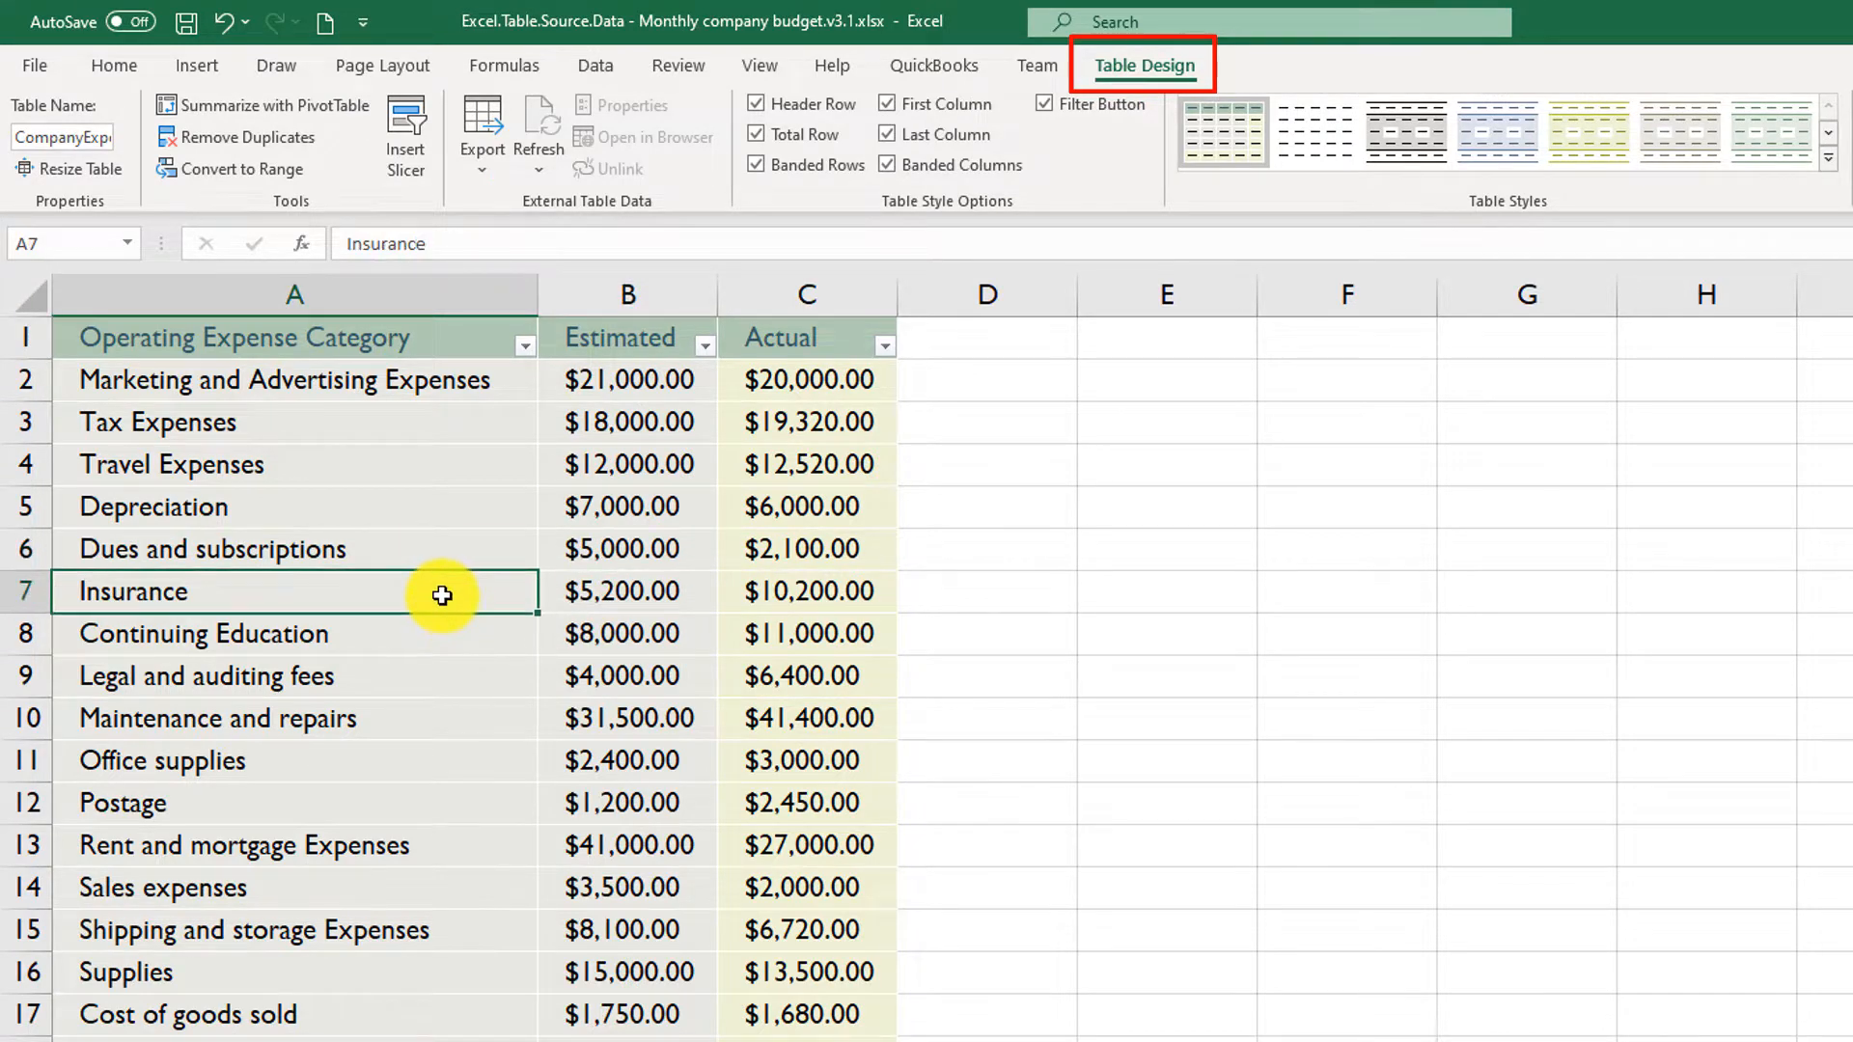
{"action": "left_click", "coordinate": [625, 606]}
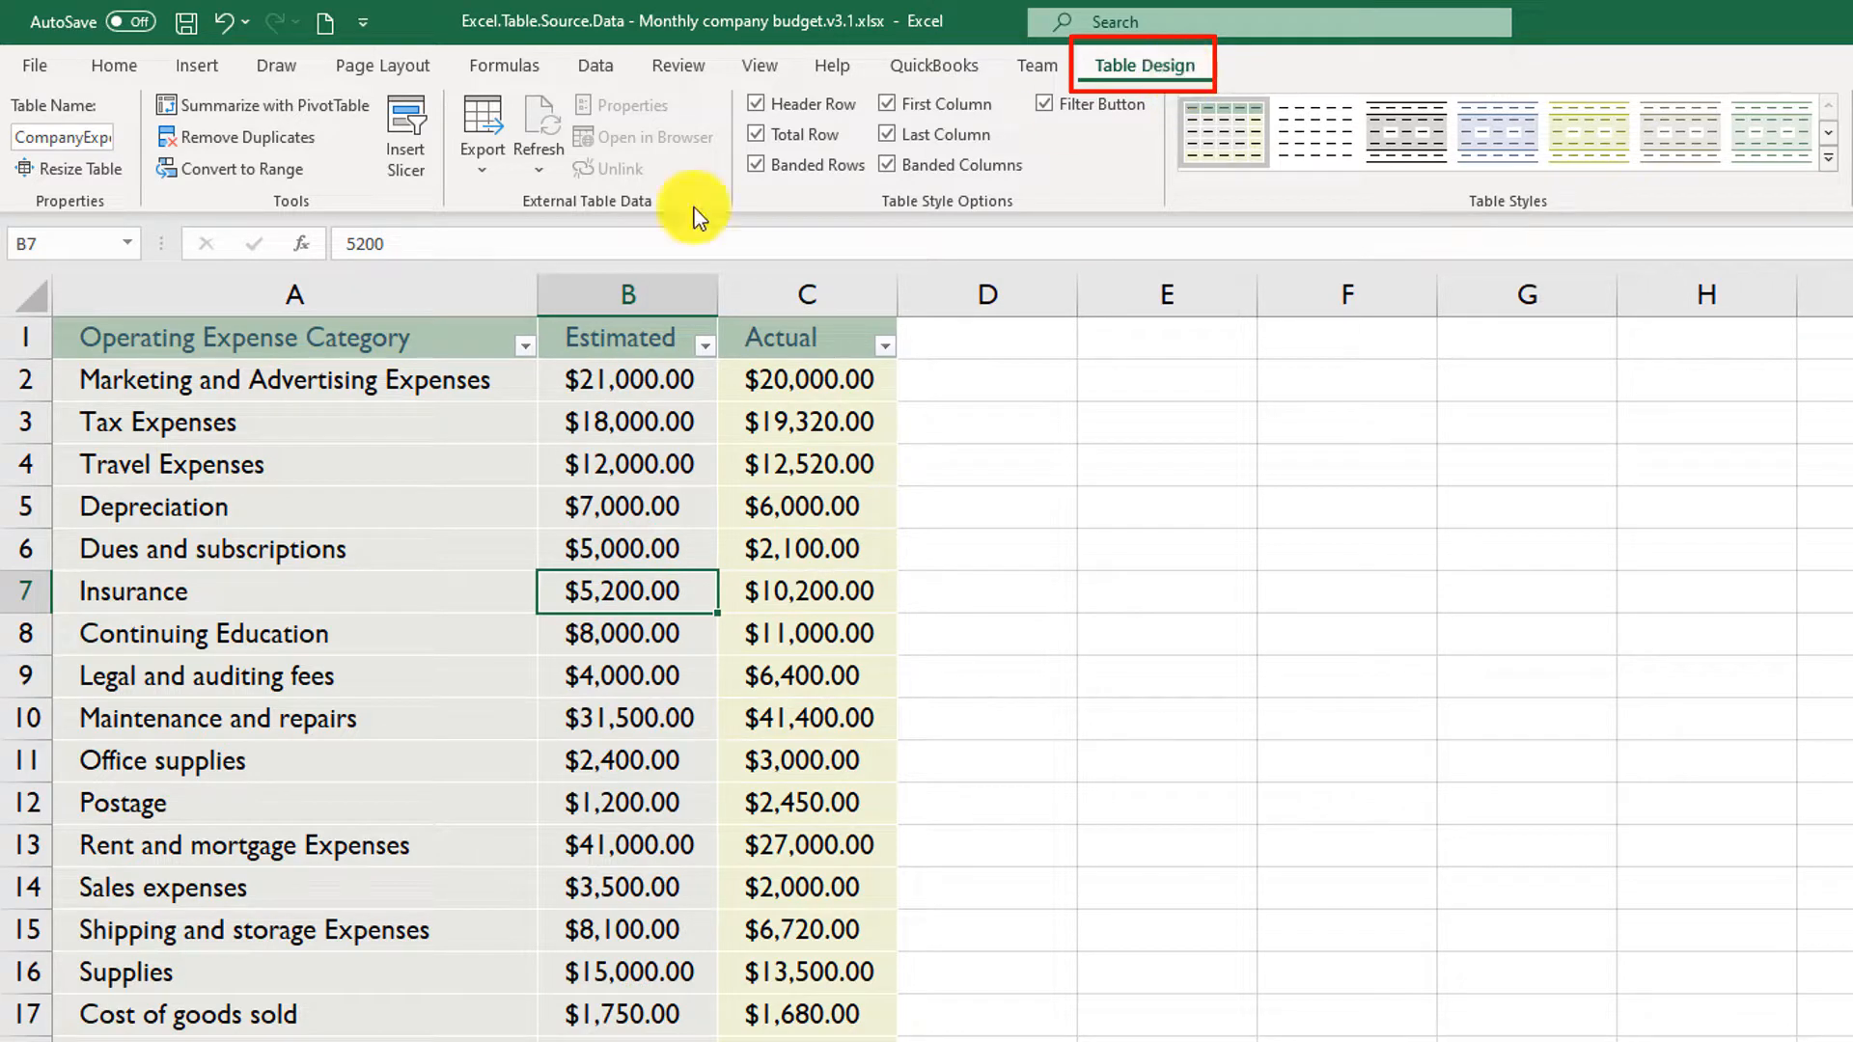
{"action": "left_click", "coordinate": [421, 536]}
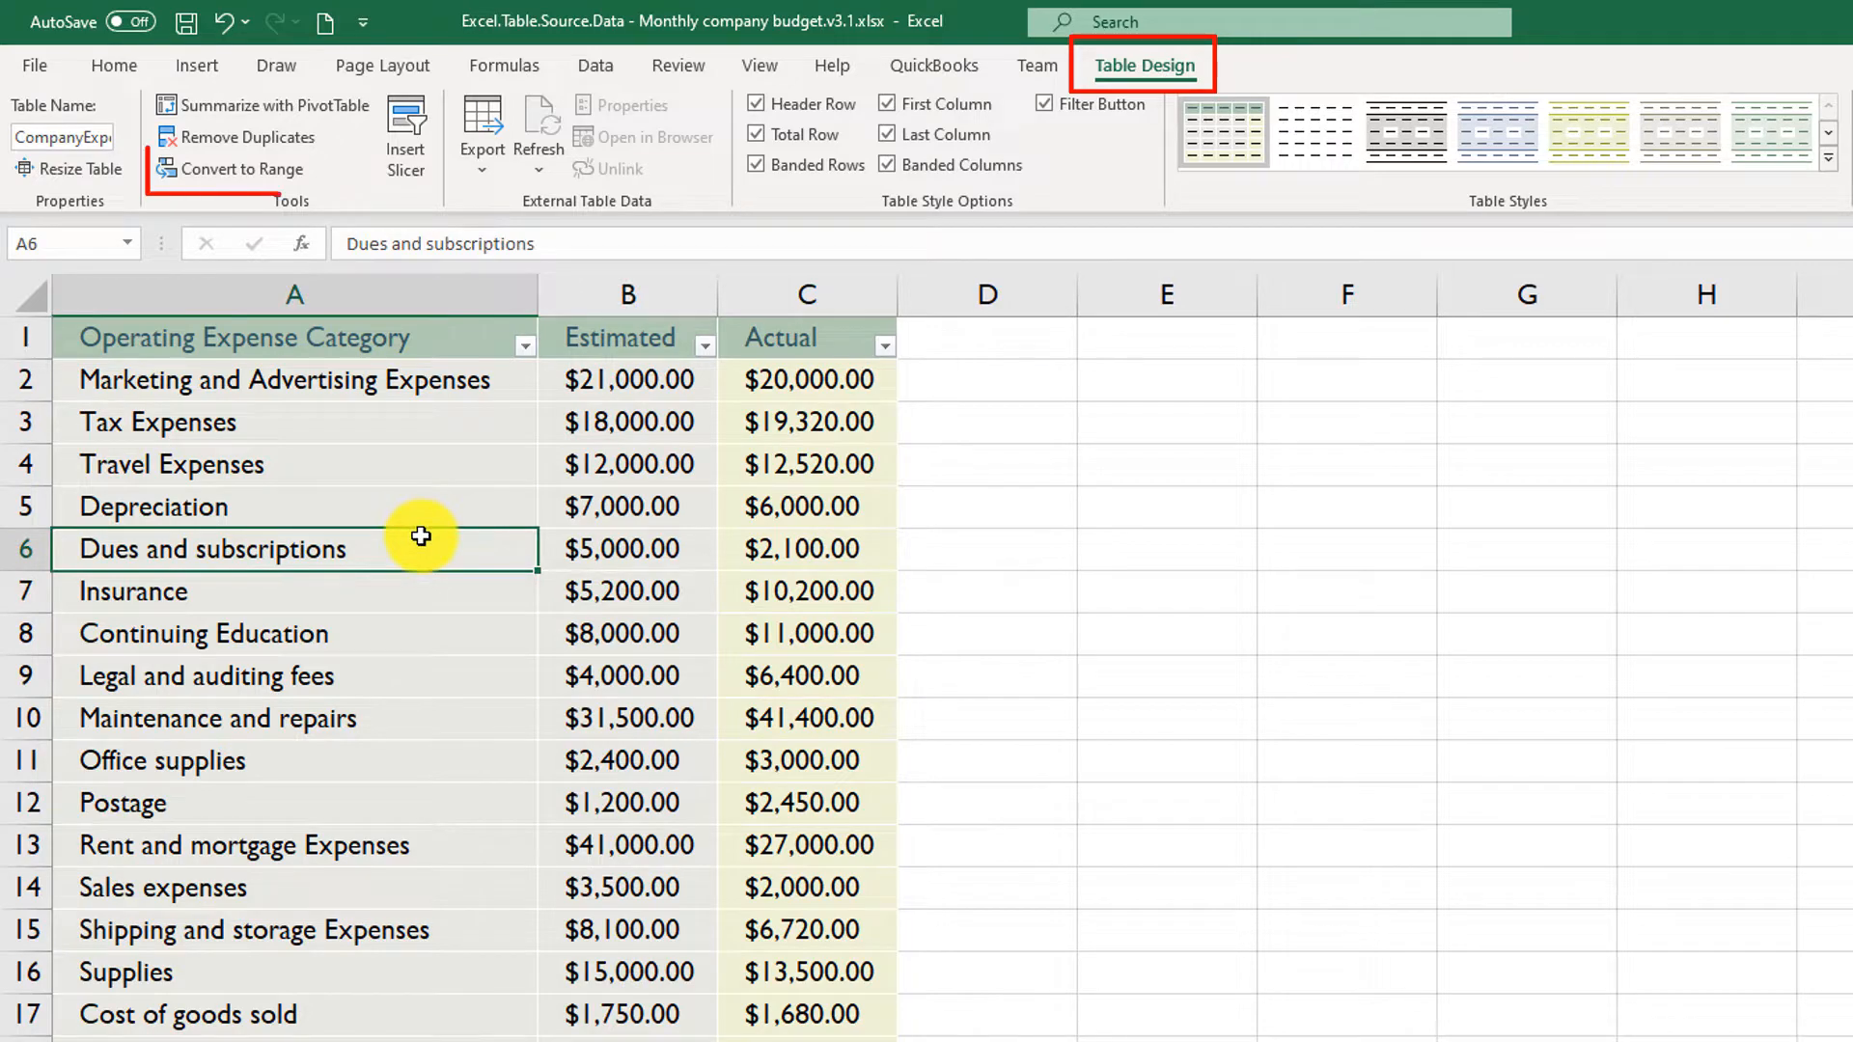
{"action": "left_click", "coordinate": [249, 177]}
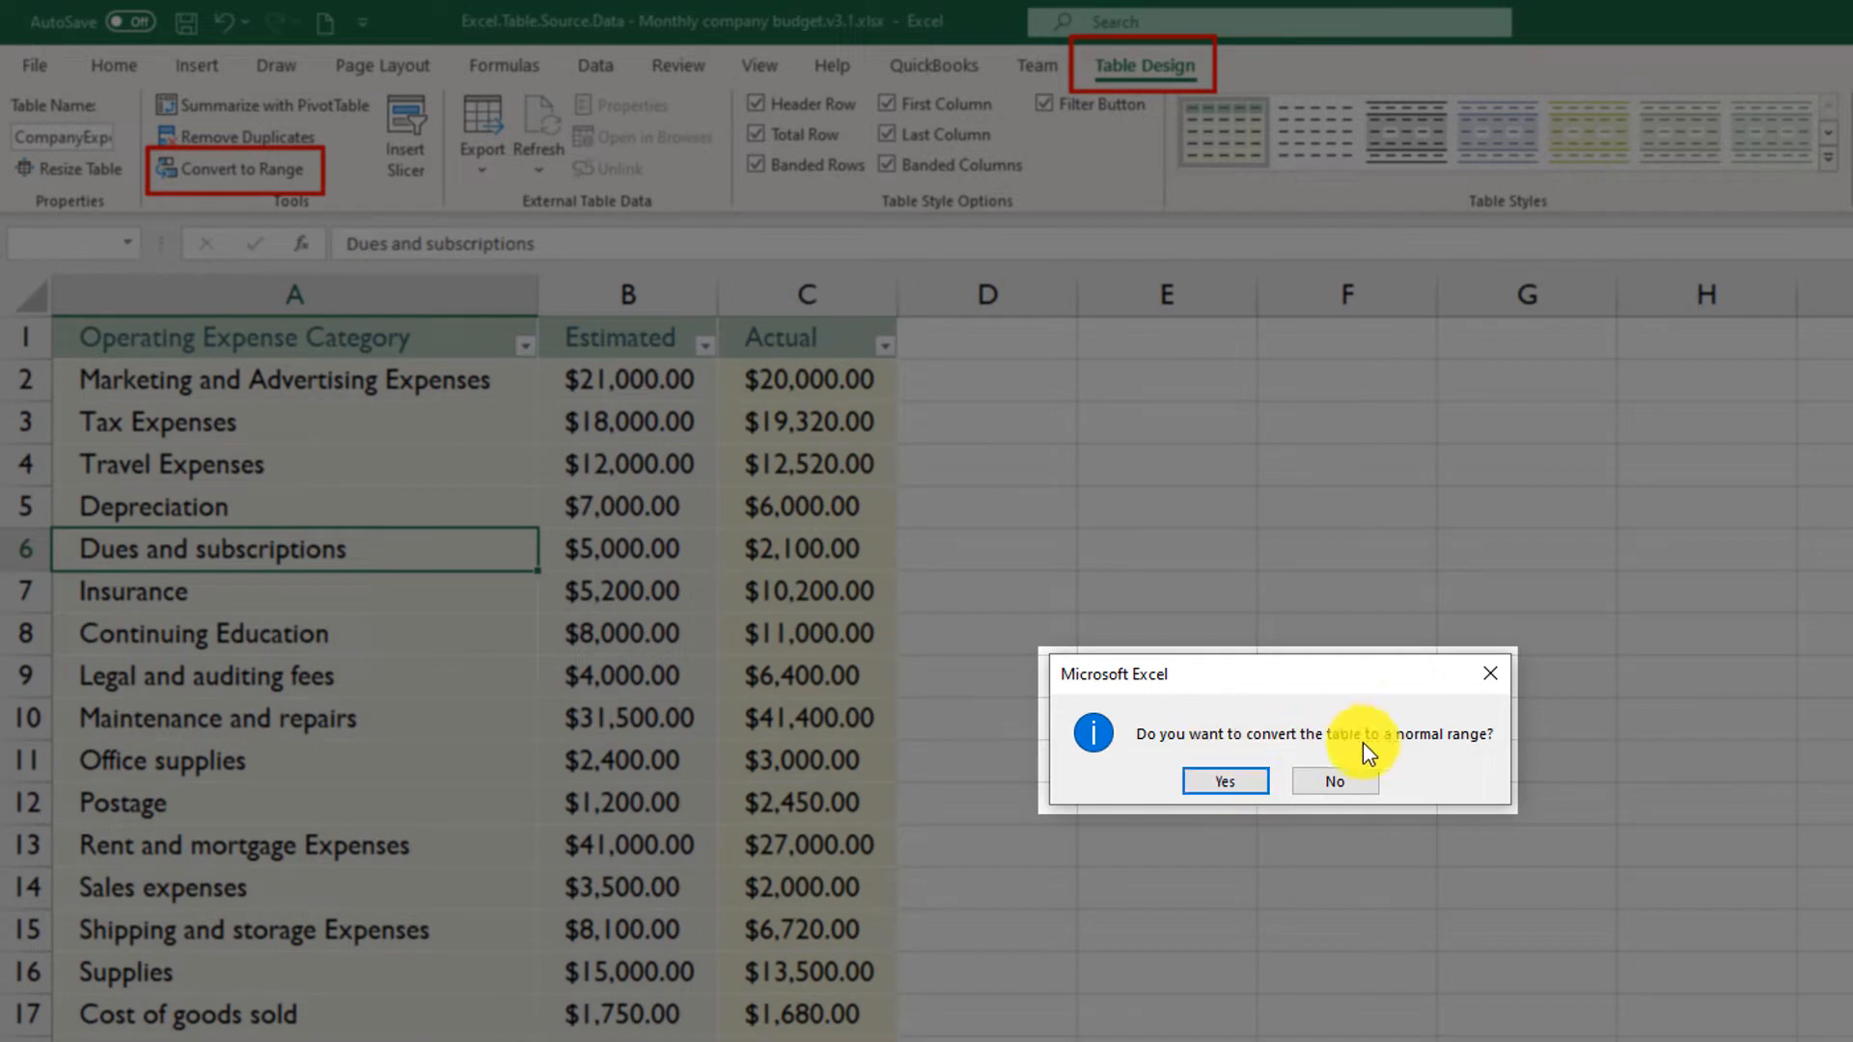
{"action": "left_click", "coordinate": [1243, 779]}
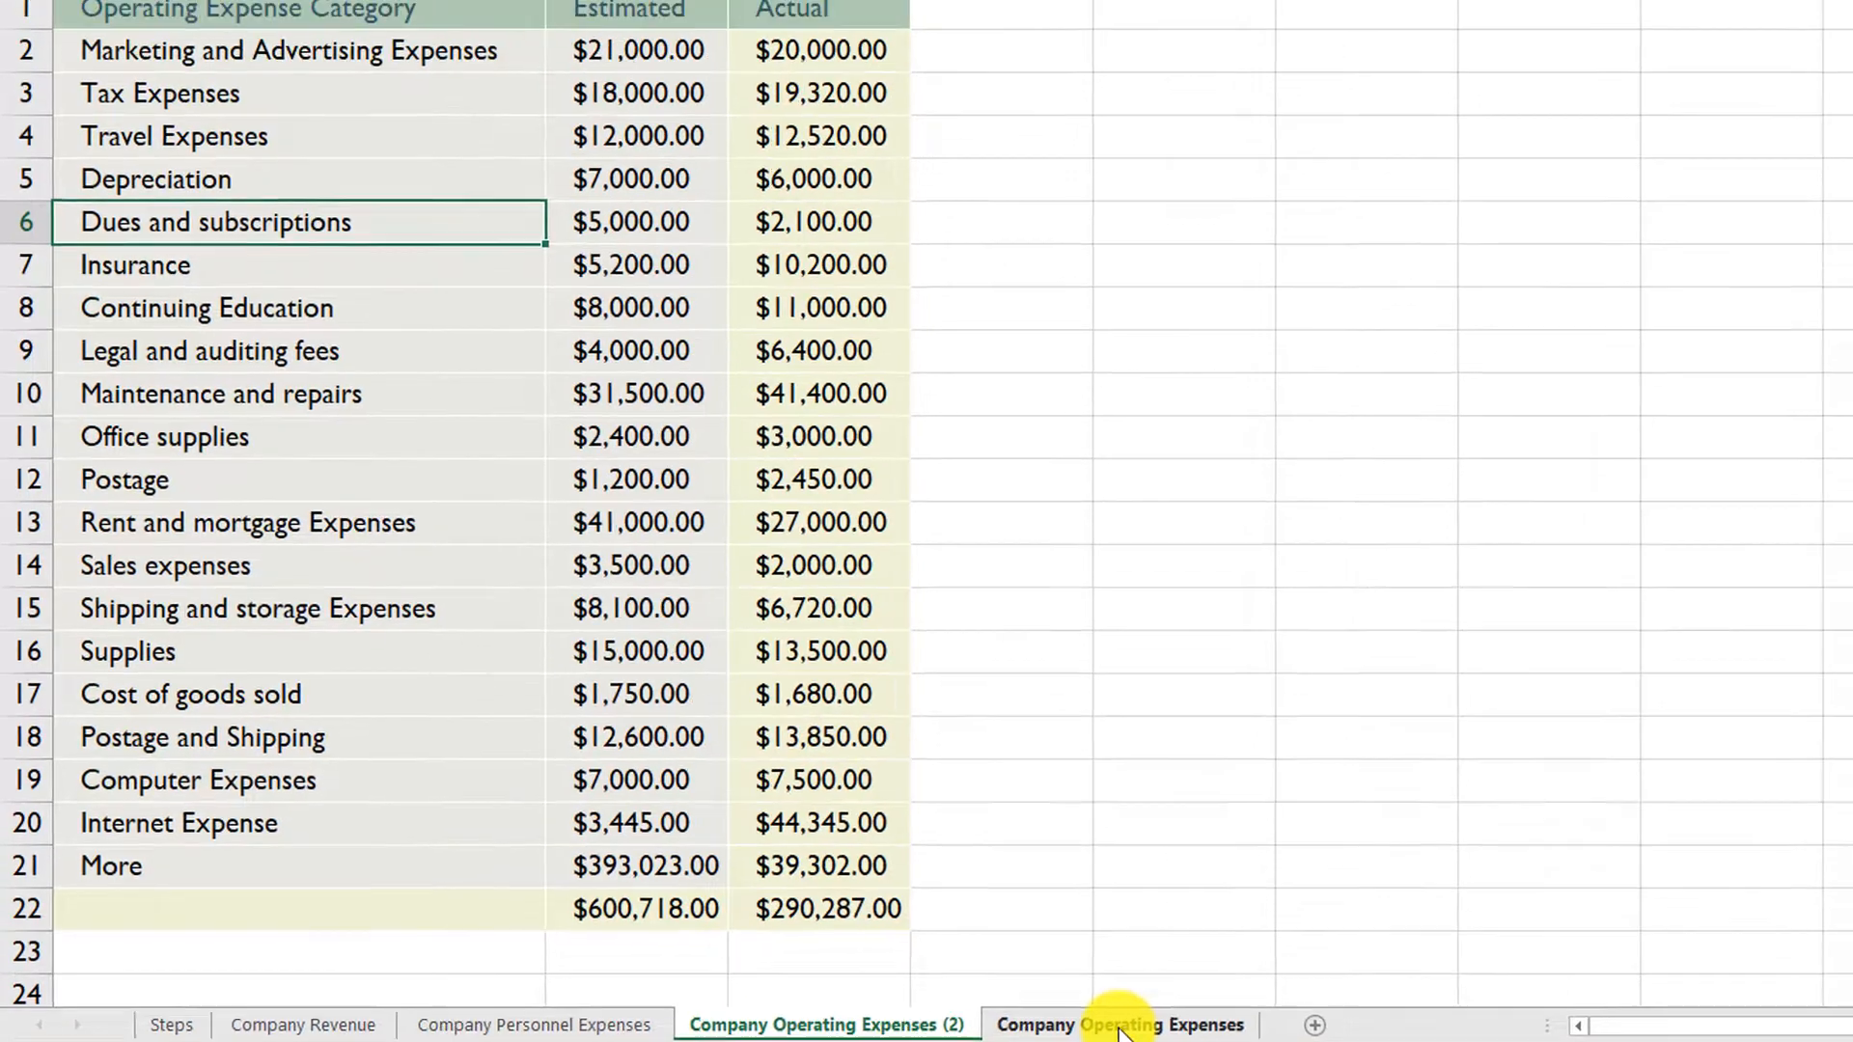
On the Company Operating Expenses sheet, examine the category column's filter options and the table design options
{"action": "left_click", "coordinate": [1139, 955]}
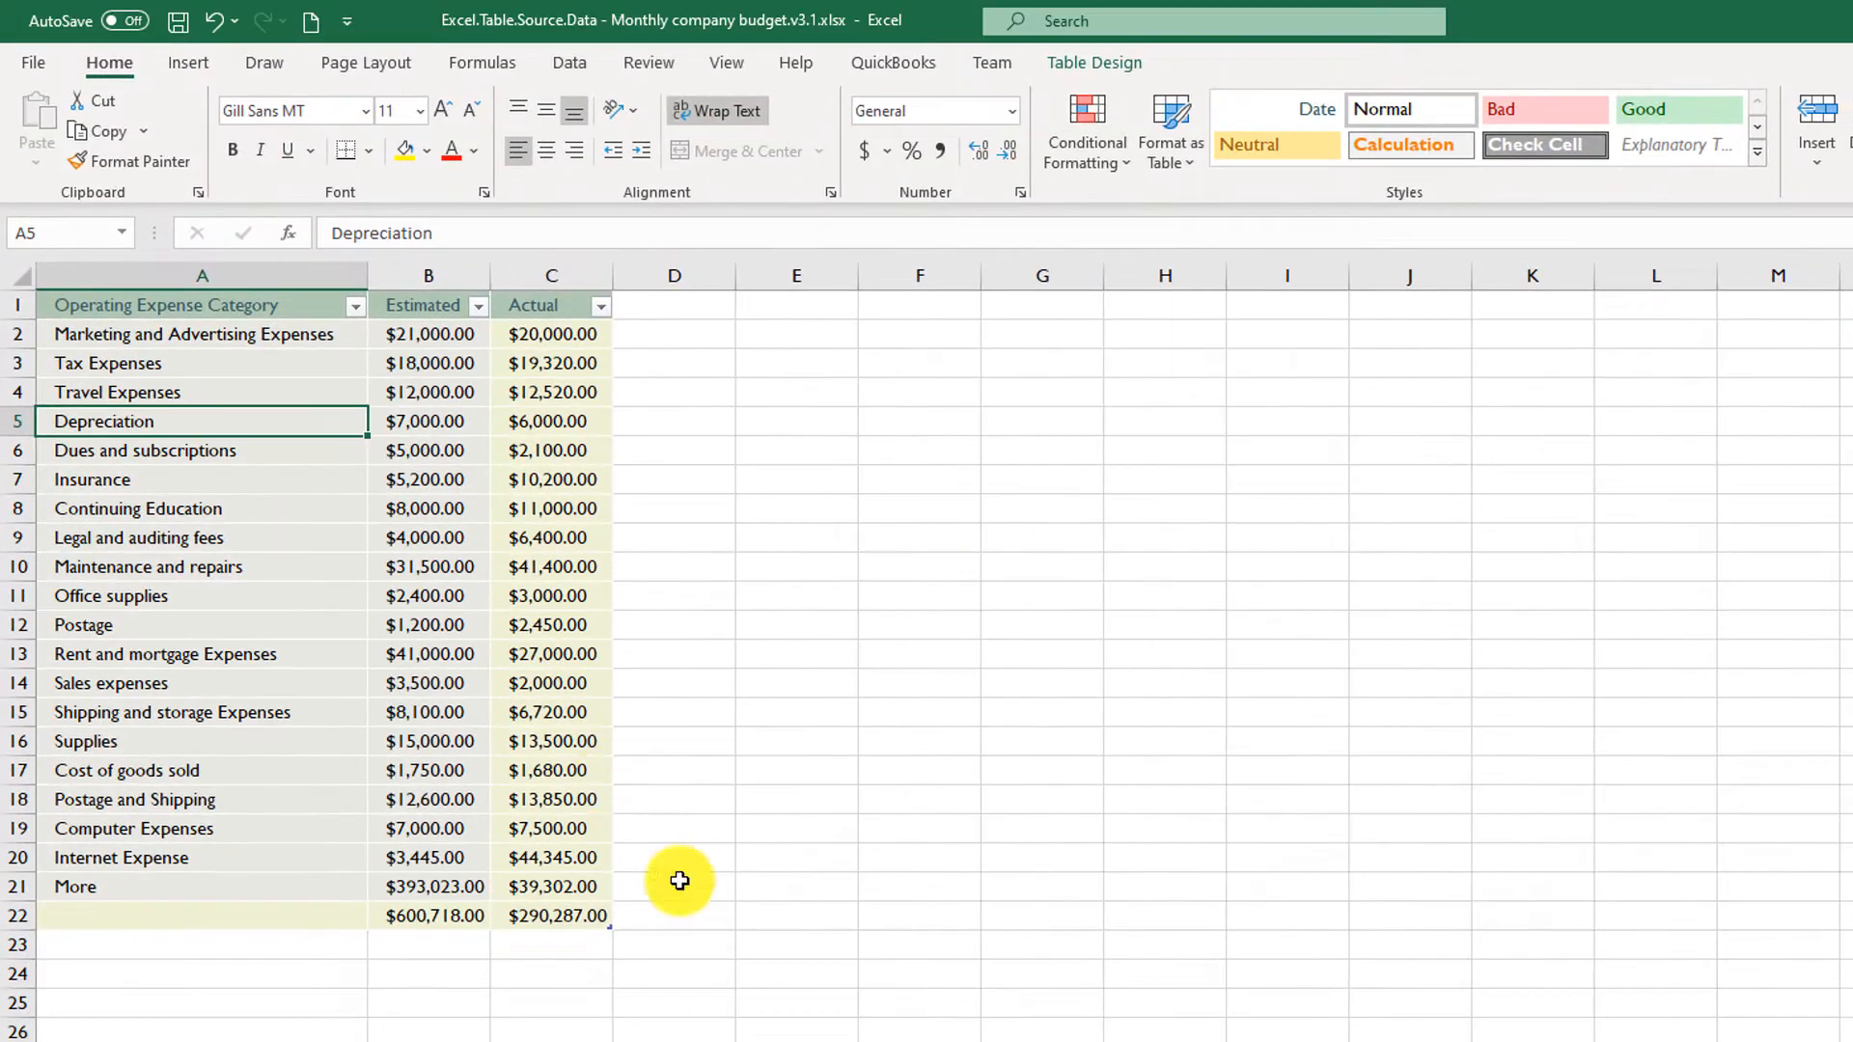
{"action": "scroll", "coordinate": [966, 587], "scroll_direction": "up", "scroll_amount": 2}
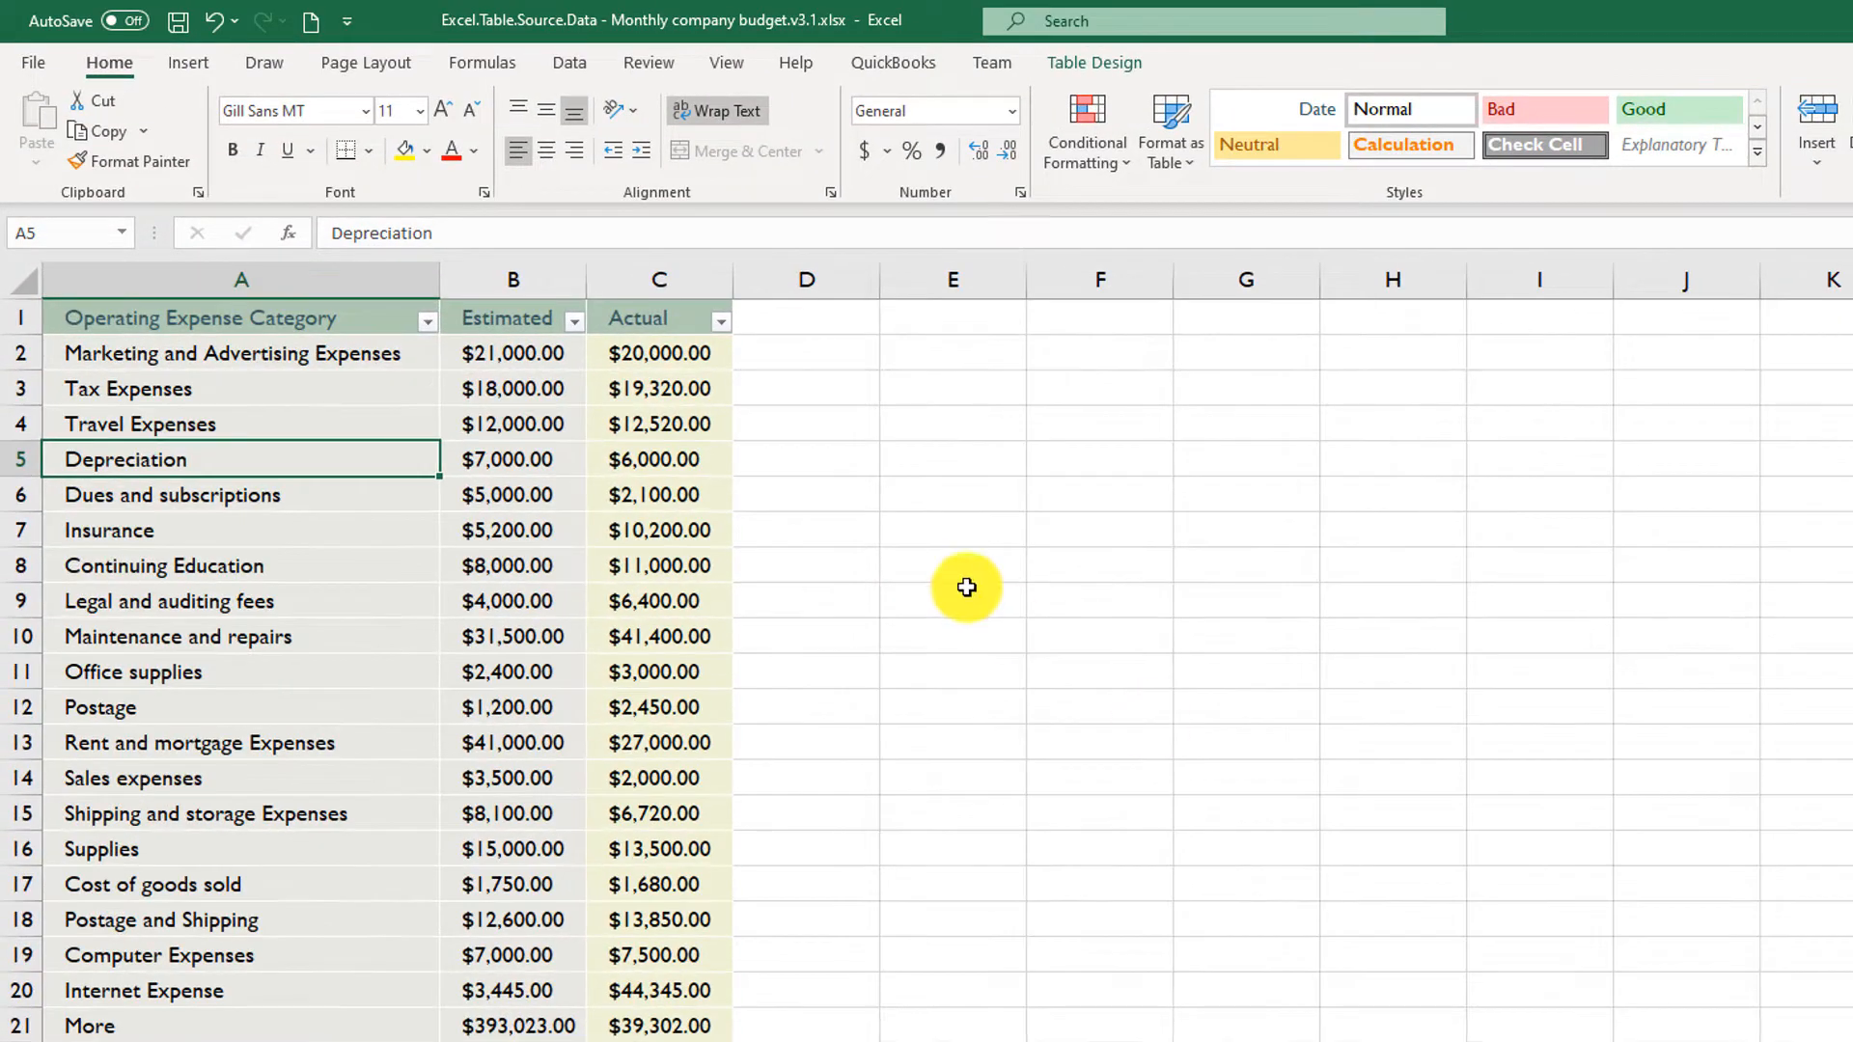
{"action": "left_click", "coordinate": [427, 326]}
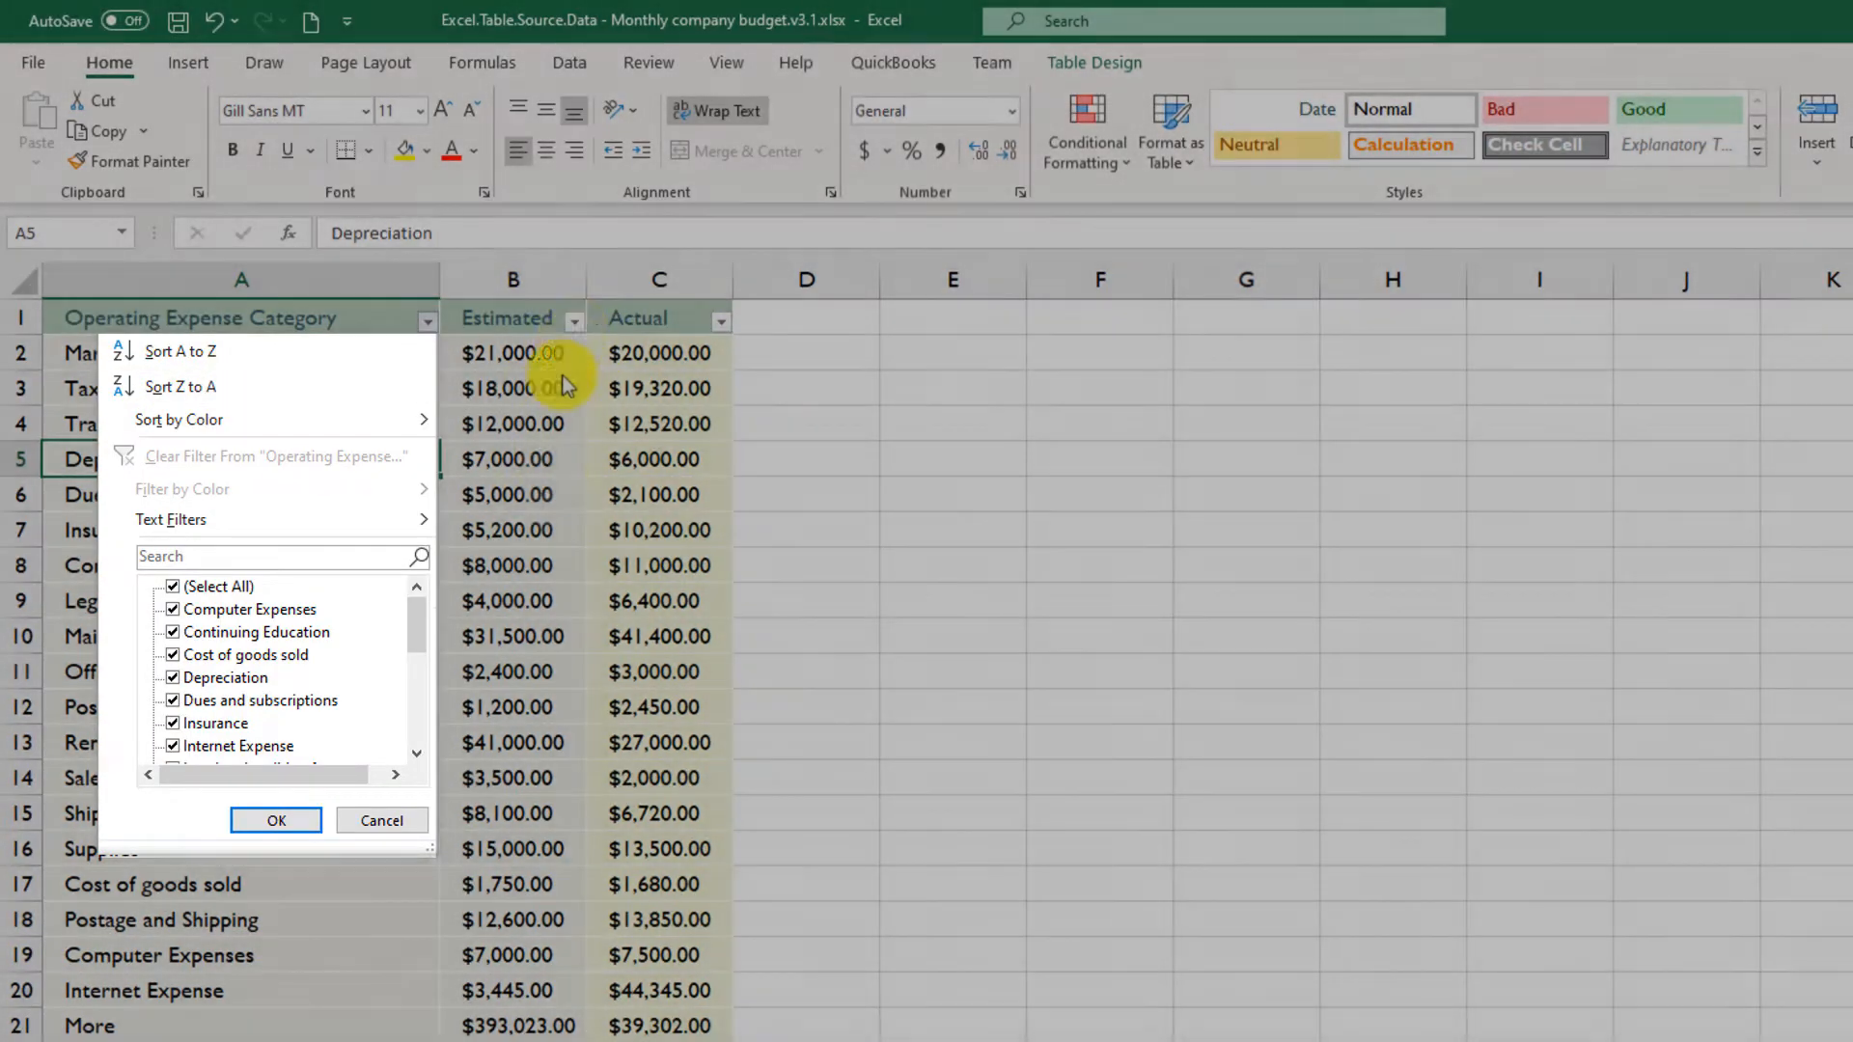
{"action": "left_click", "coordinate": [564, 395]}
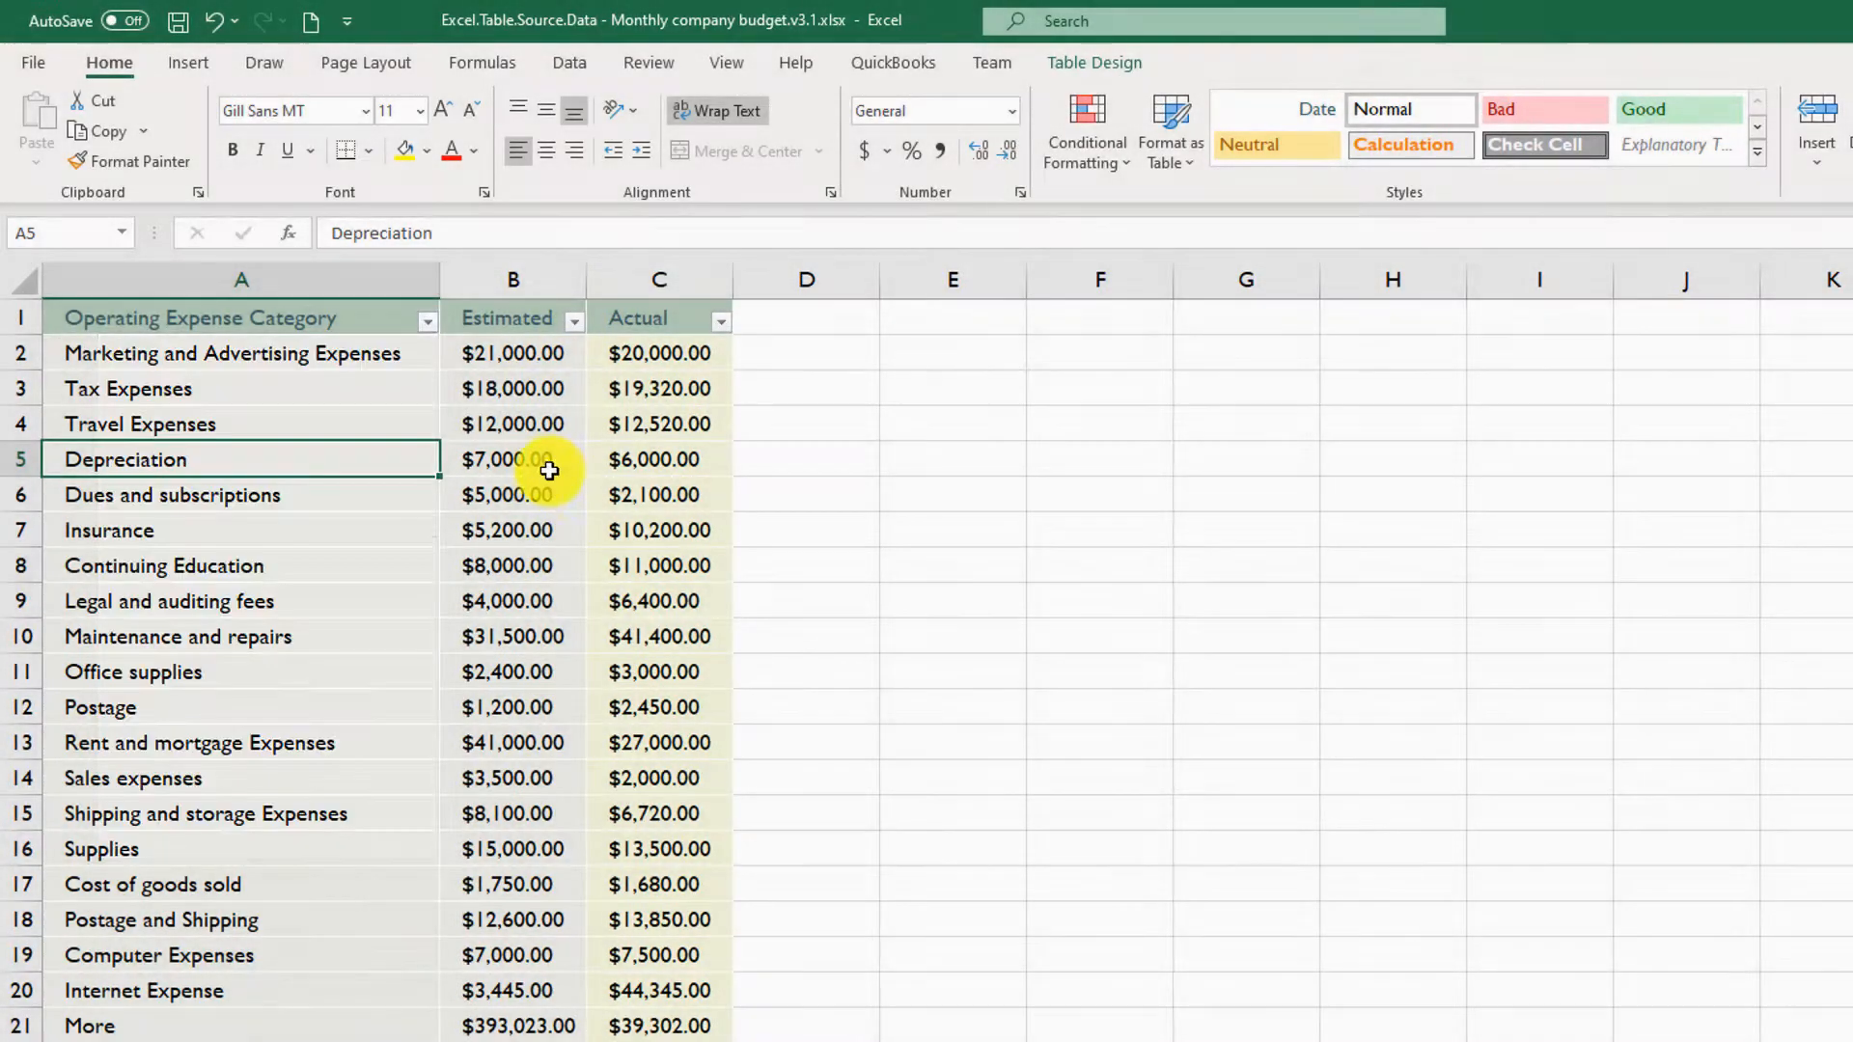
{"action": "left_click", "coordinate": [533, 487]}
{"action": "left_click", "coordinate": [1095, 62]}
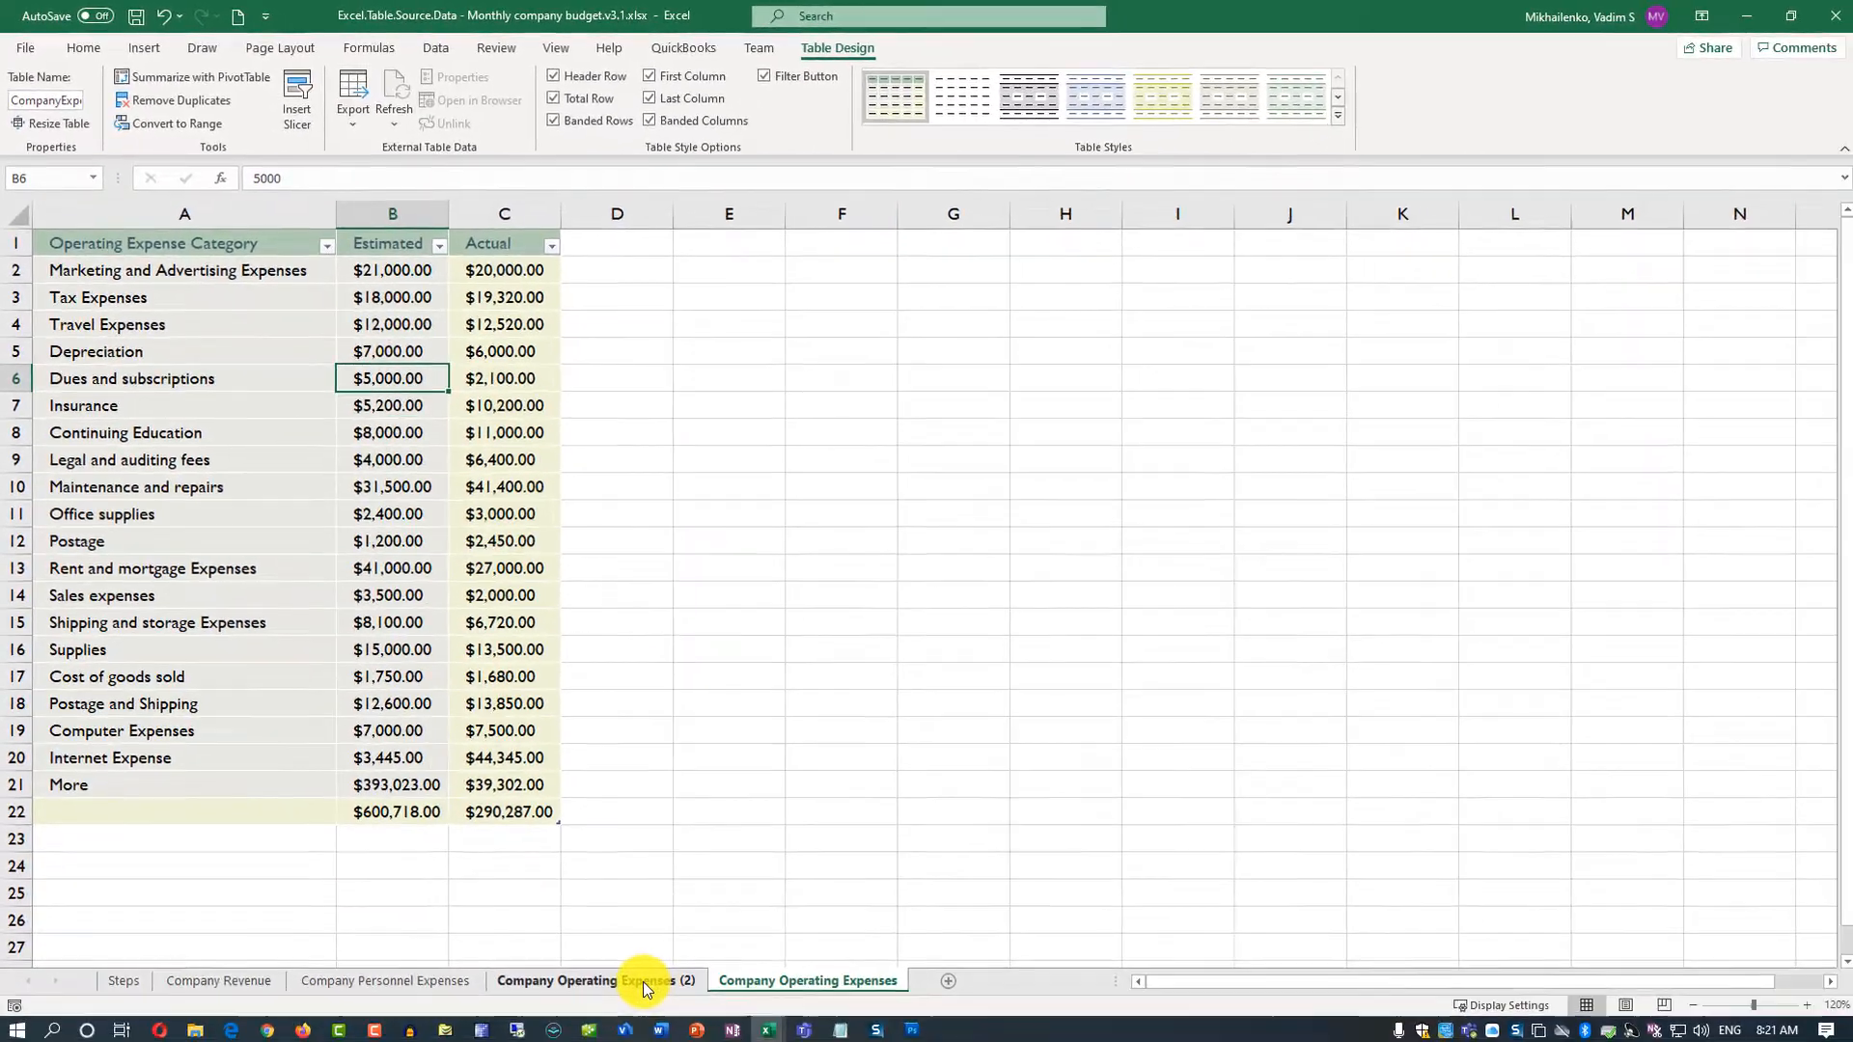
On Company Operating Expenses (2), strip the converted range's table formatting by applying the Normal cell style to all its rows, including the headers
{"action": "left_click", "coordinate": [641, 978]}
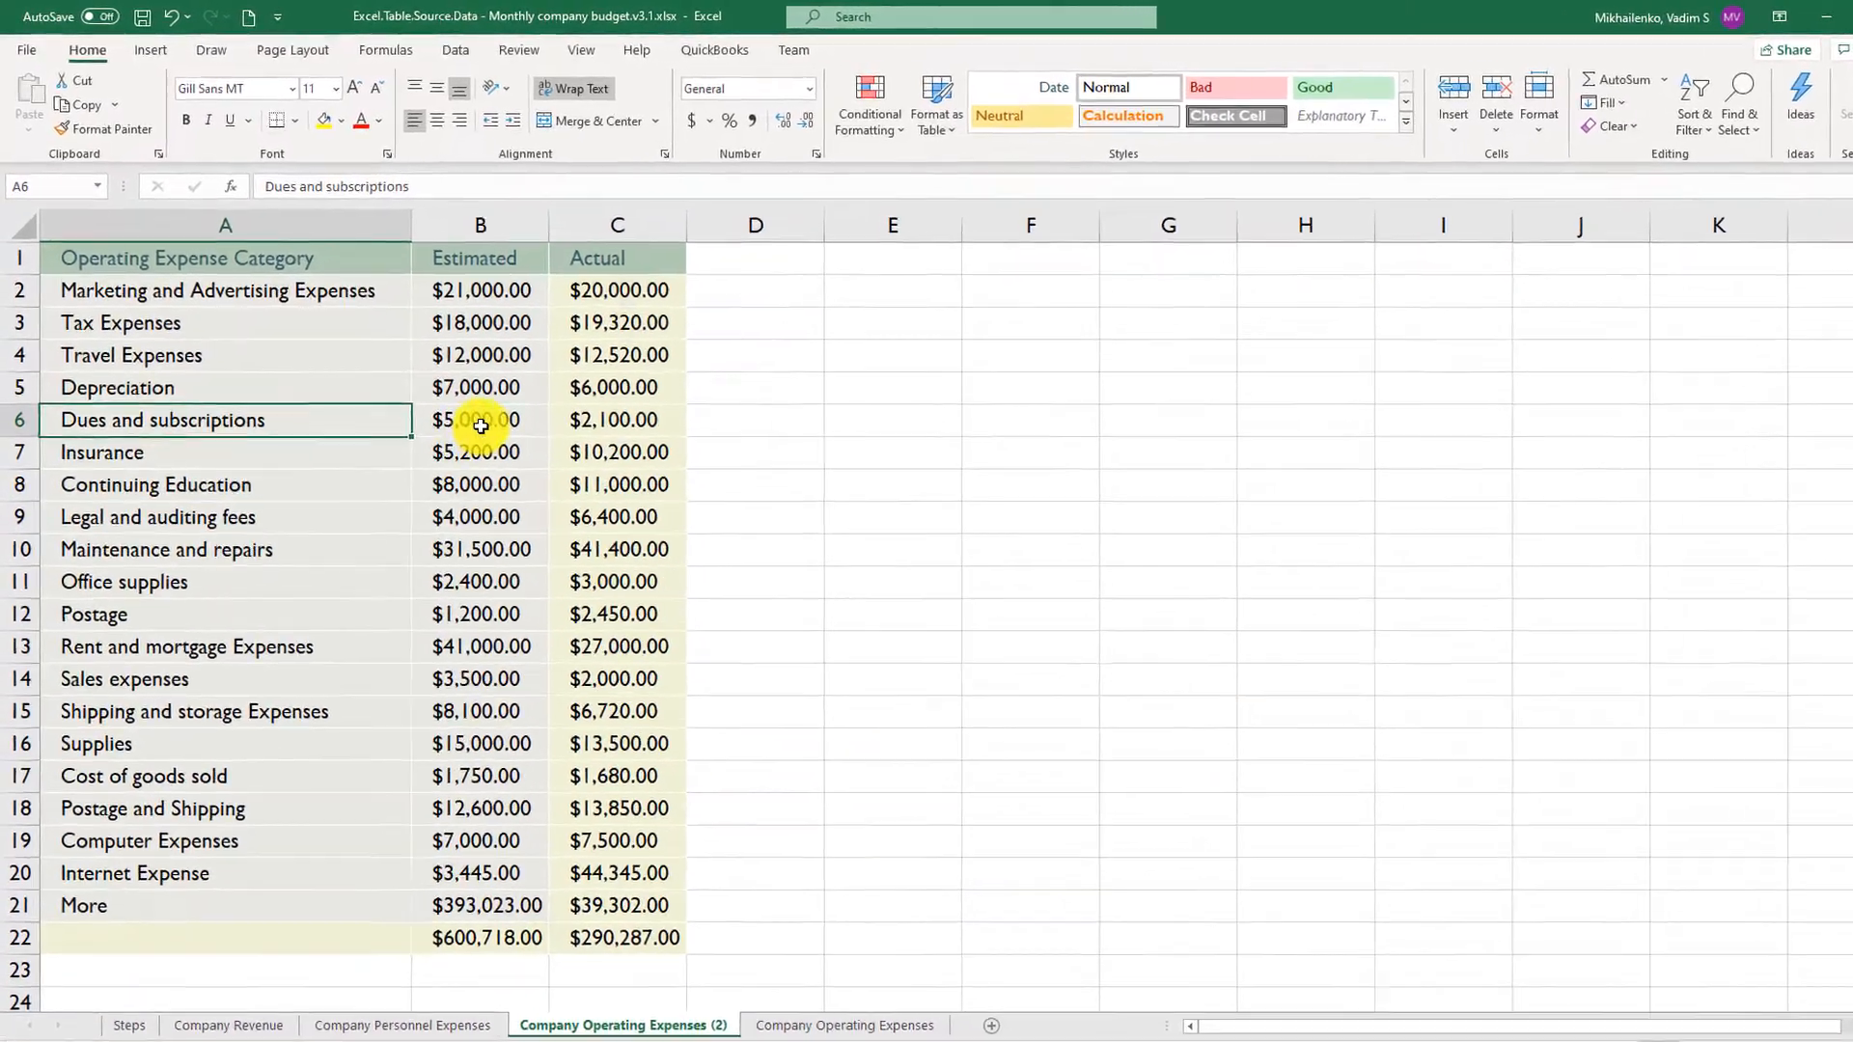
{"action": "left_click", "coordinate": [459, 462]}
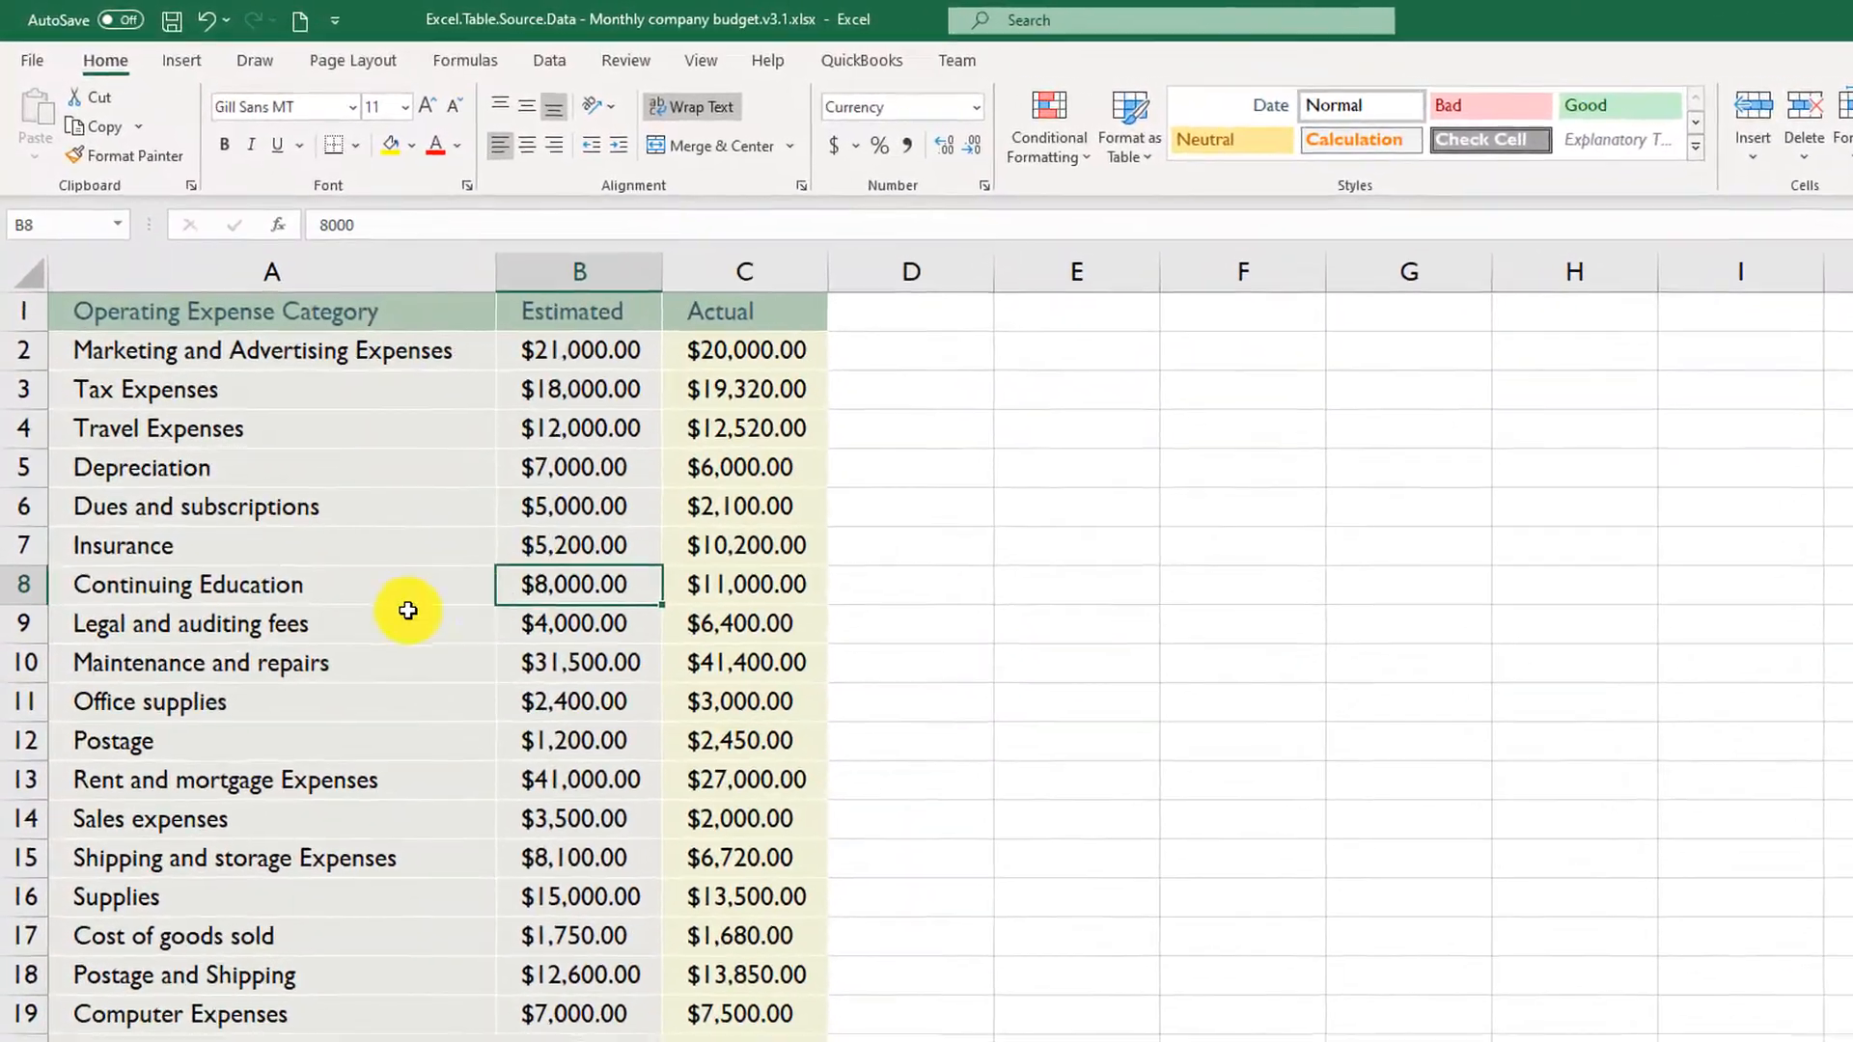
{"action": "left_click", "coordinate": [409, 618]}
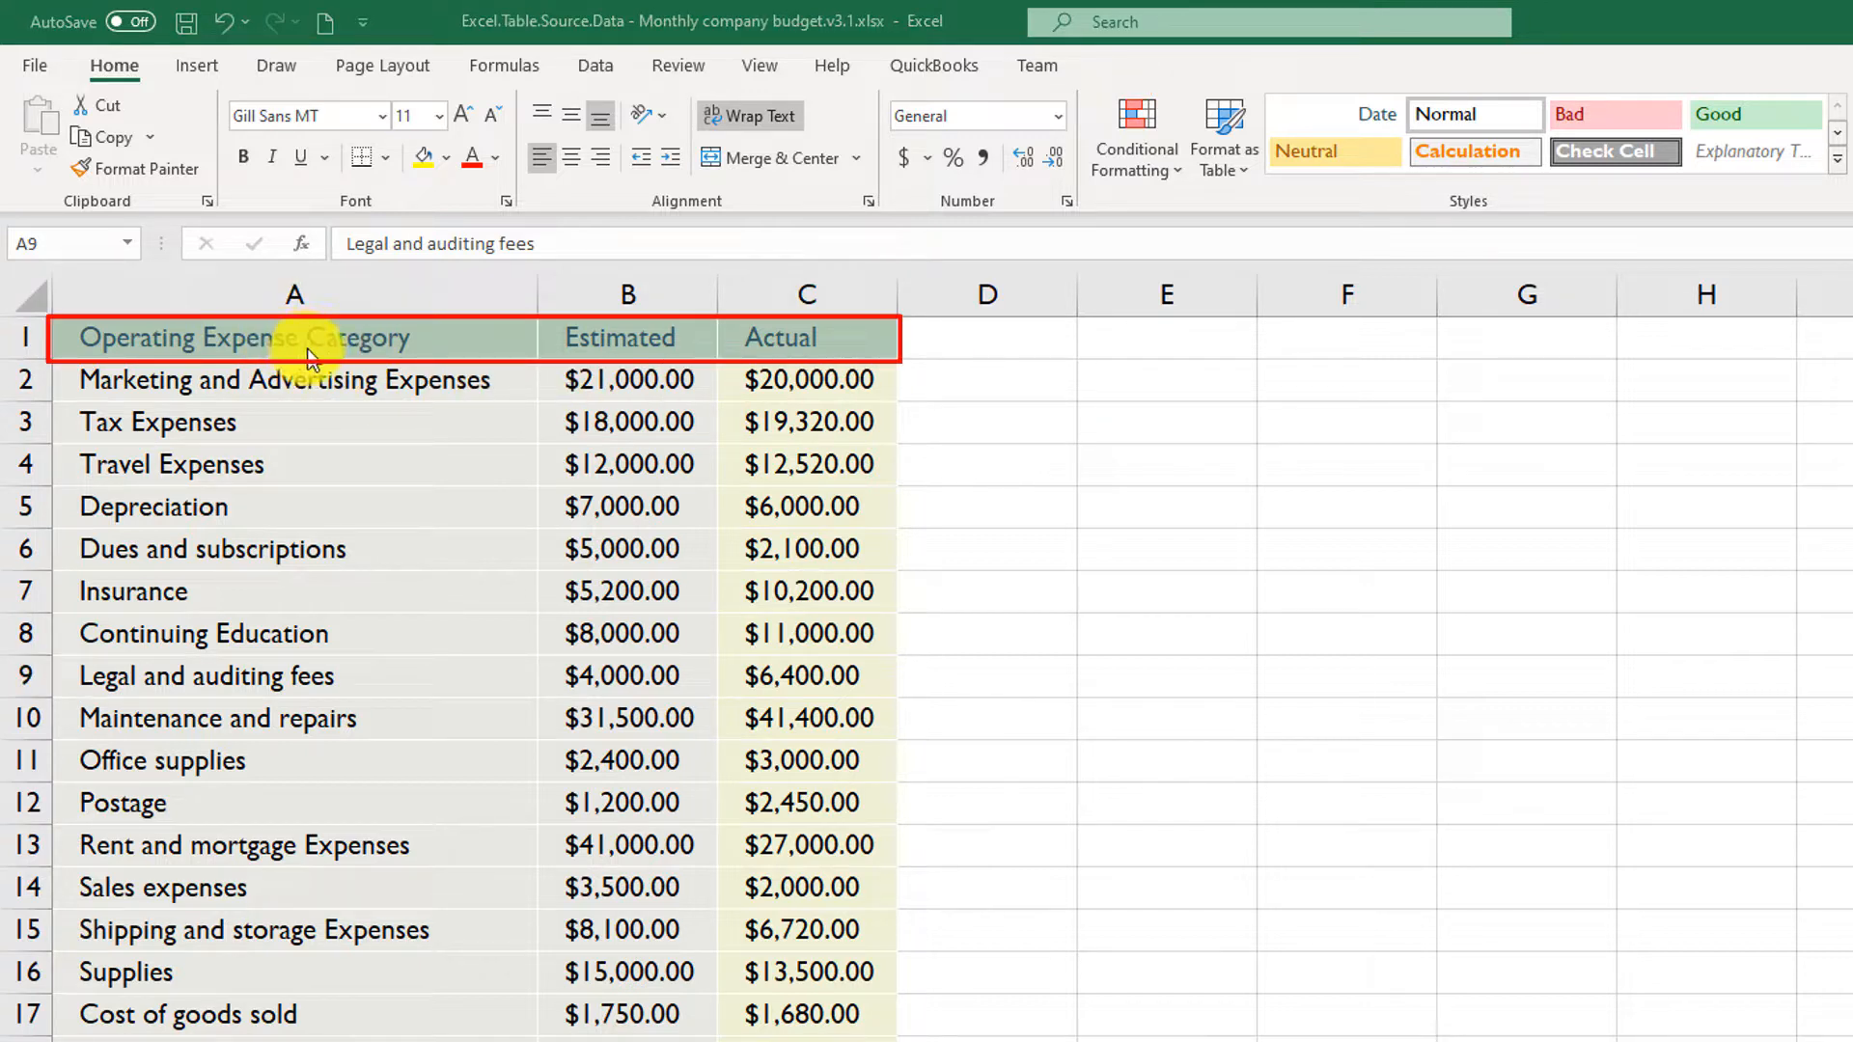
{"action": "mouse_move", "coordinate": [308, 340]}
{"action": "left_mouse_down"}
{"action": "mouse_move", "coordinate": [748, 364]}
{"action": "mouse_move", "coordinate": [772, 1038]}
{"action": "left_mouse_up"}
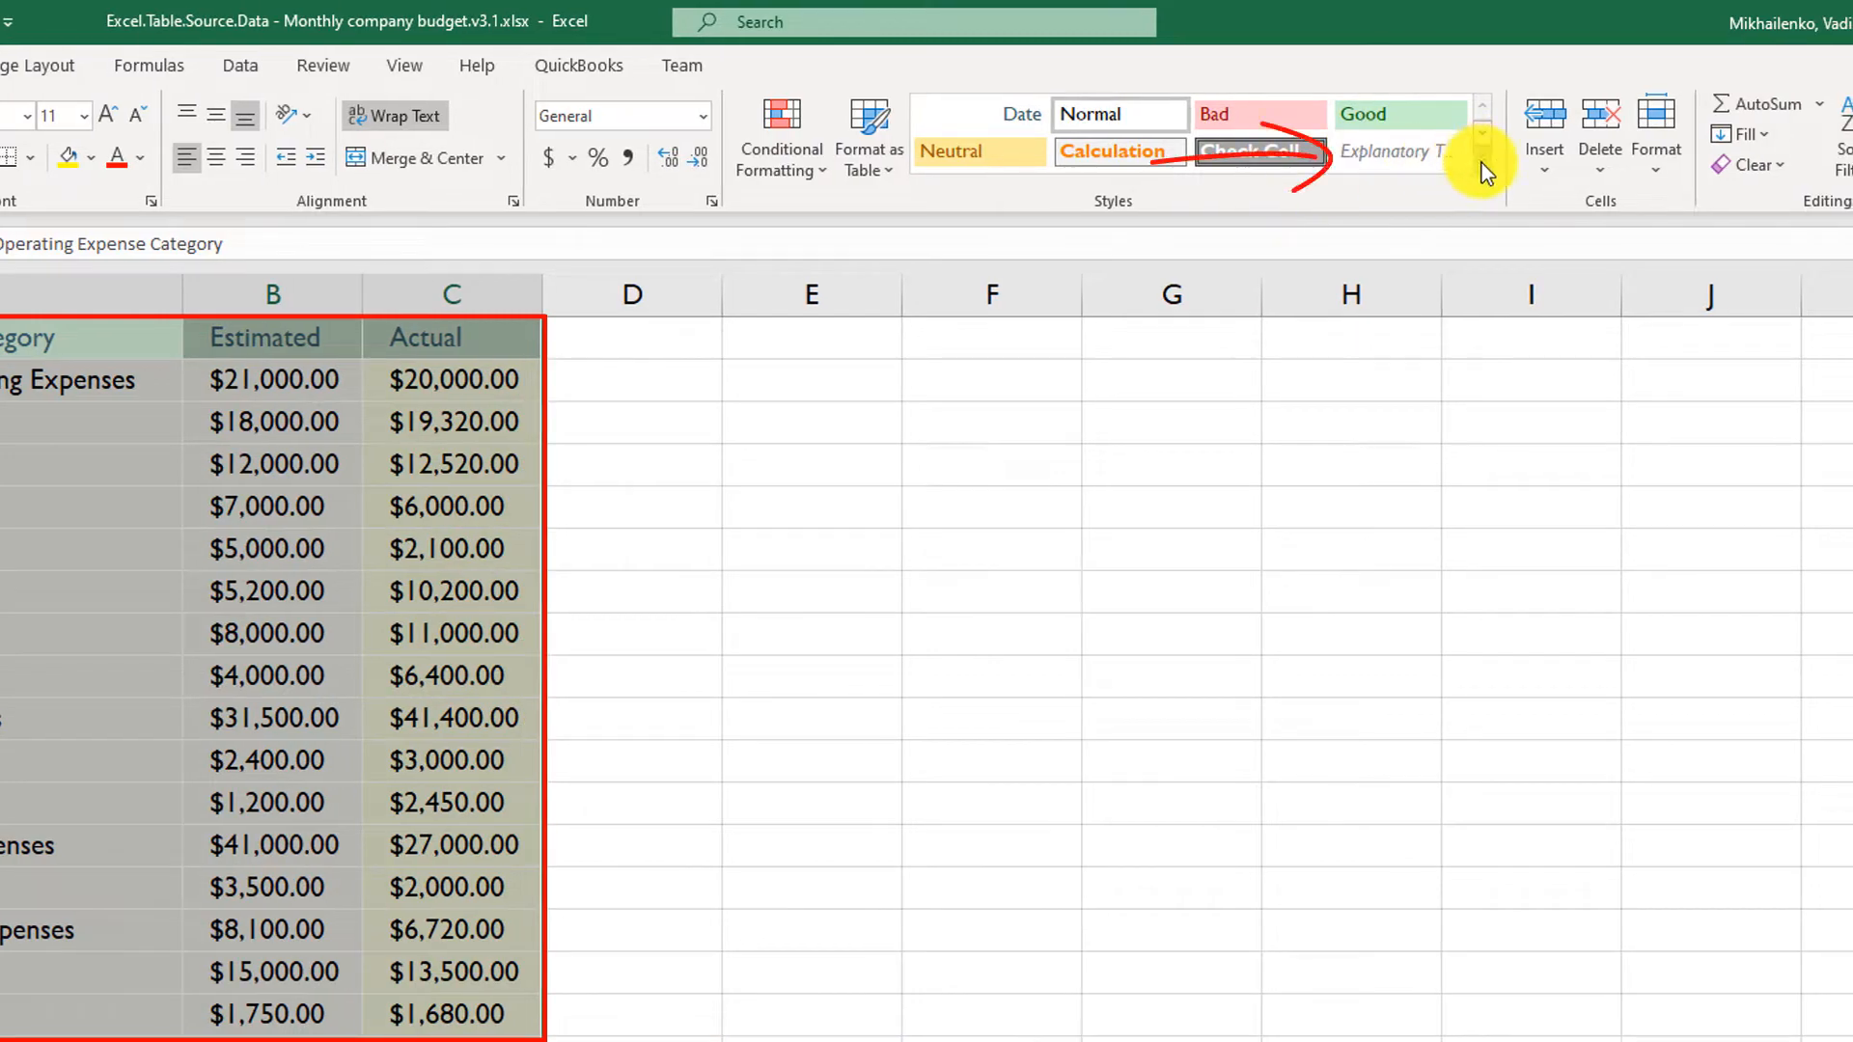
{"action": "left_click", "coordinate": [1481, 163]}
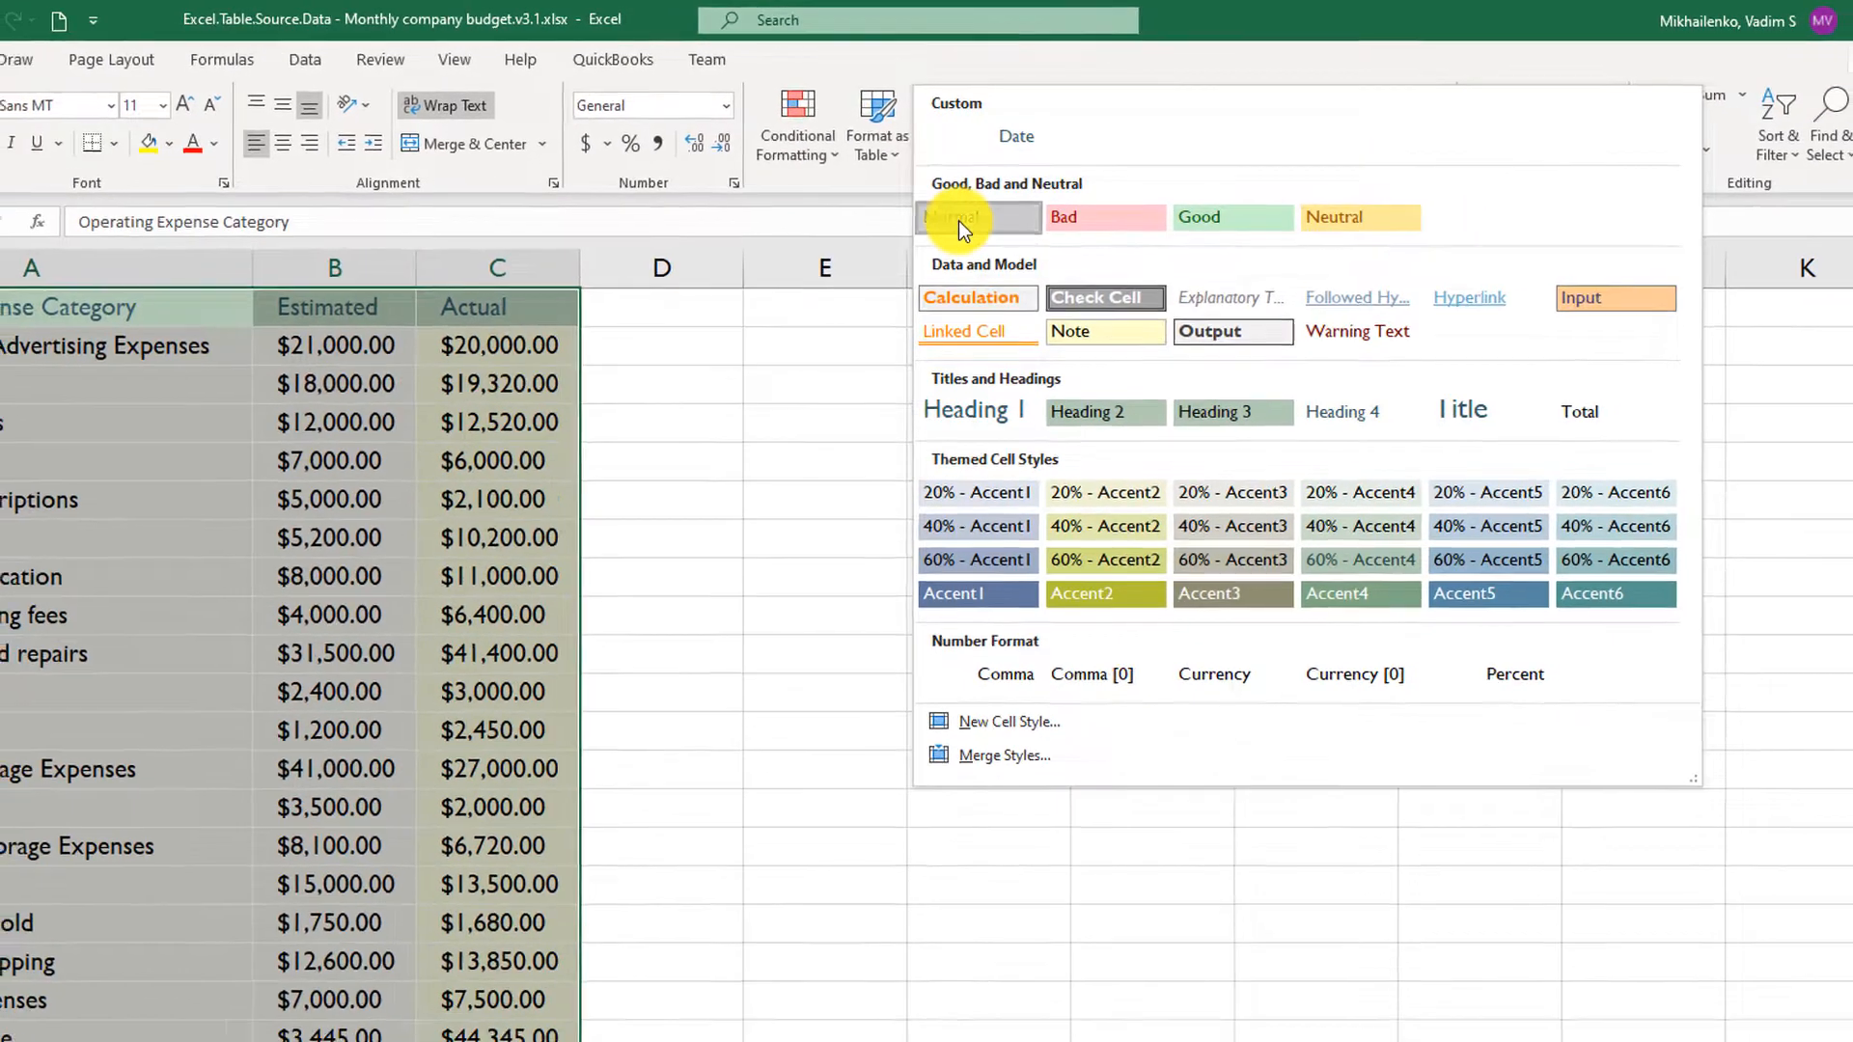
{"action": "left_click", "coordinate": [979, 238]}
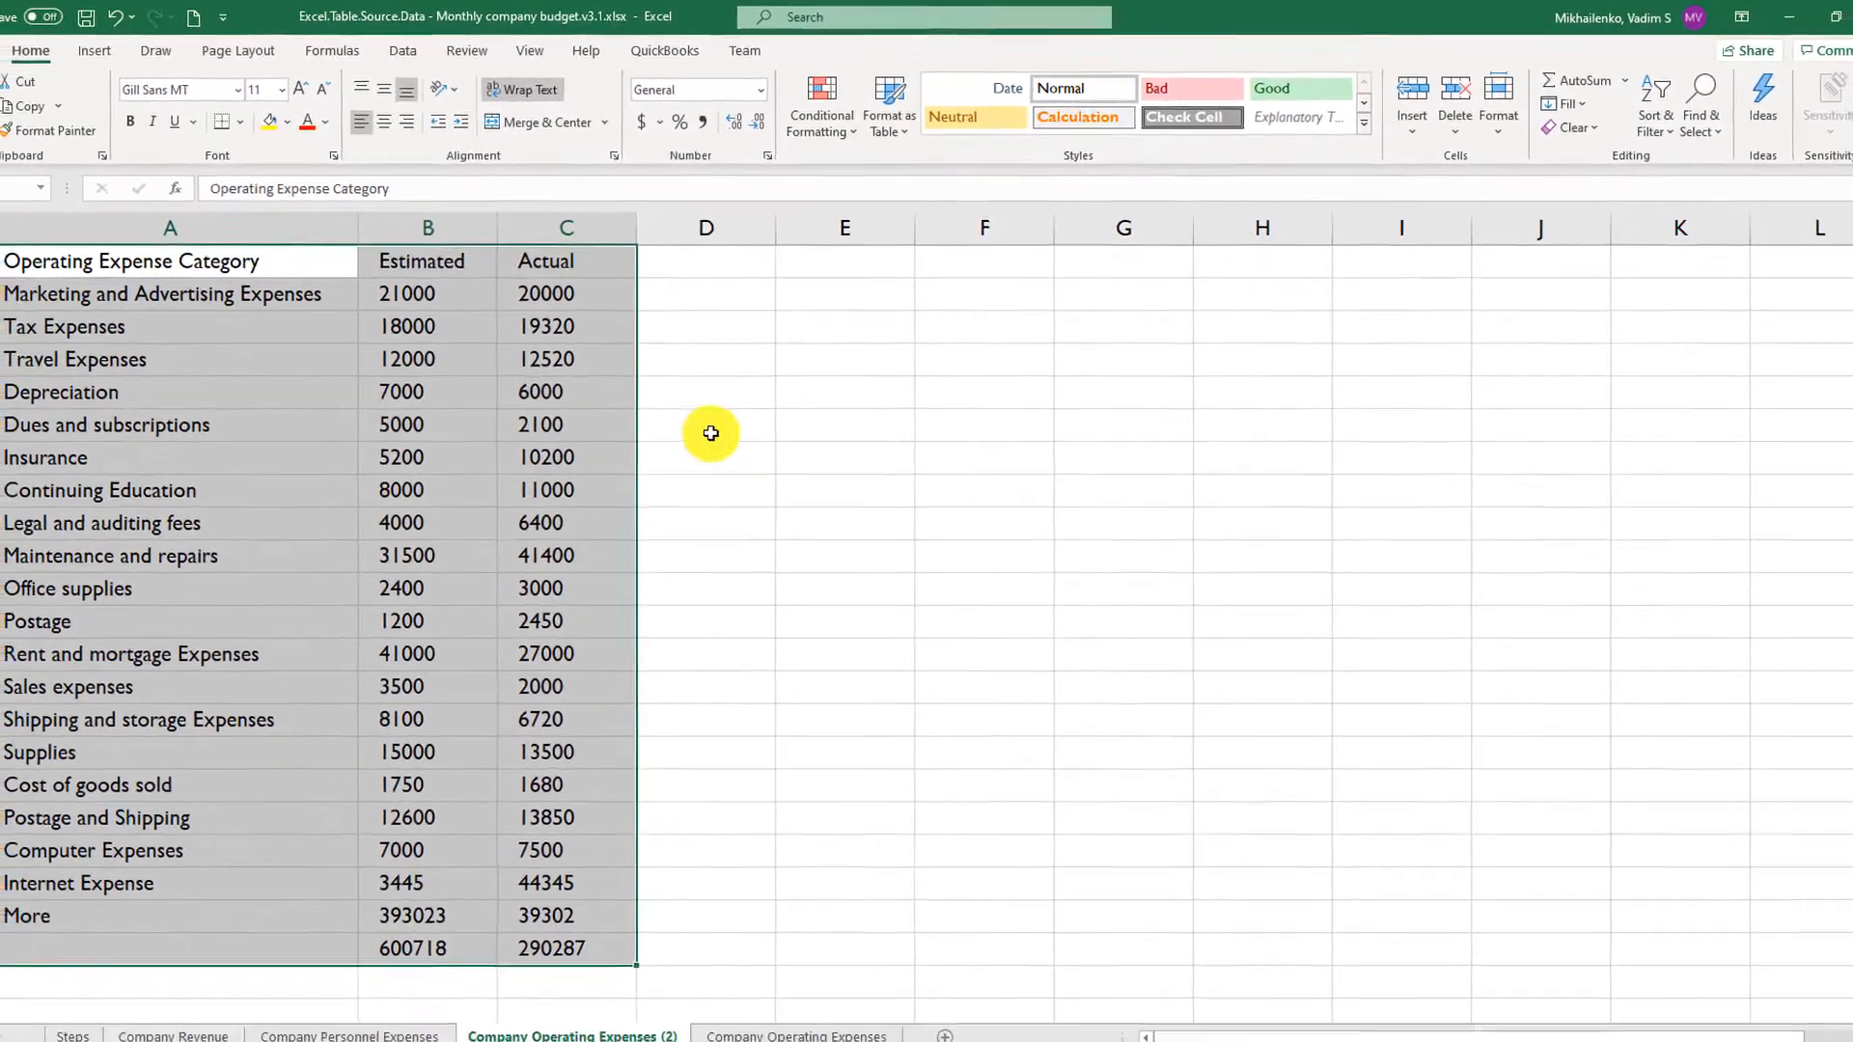
{"action": "left_click", "coordinate": [681, 457]}
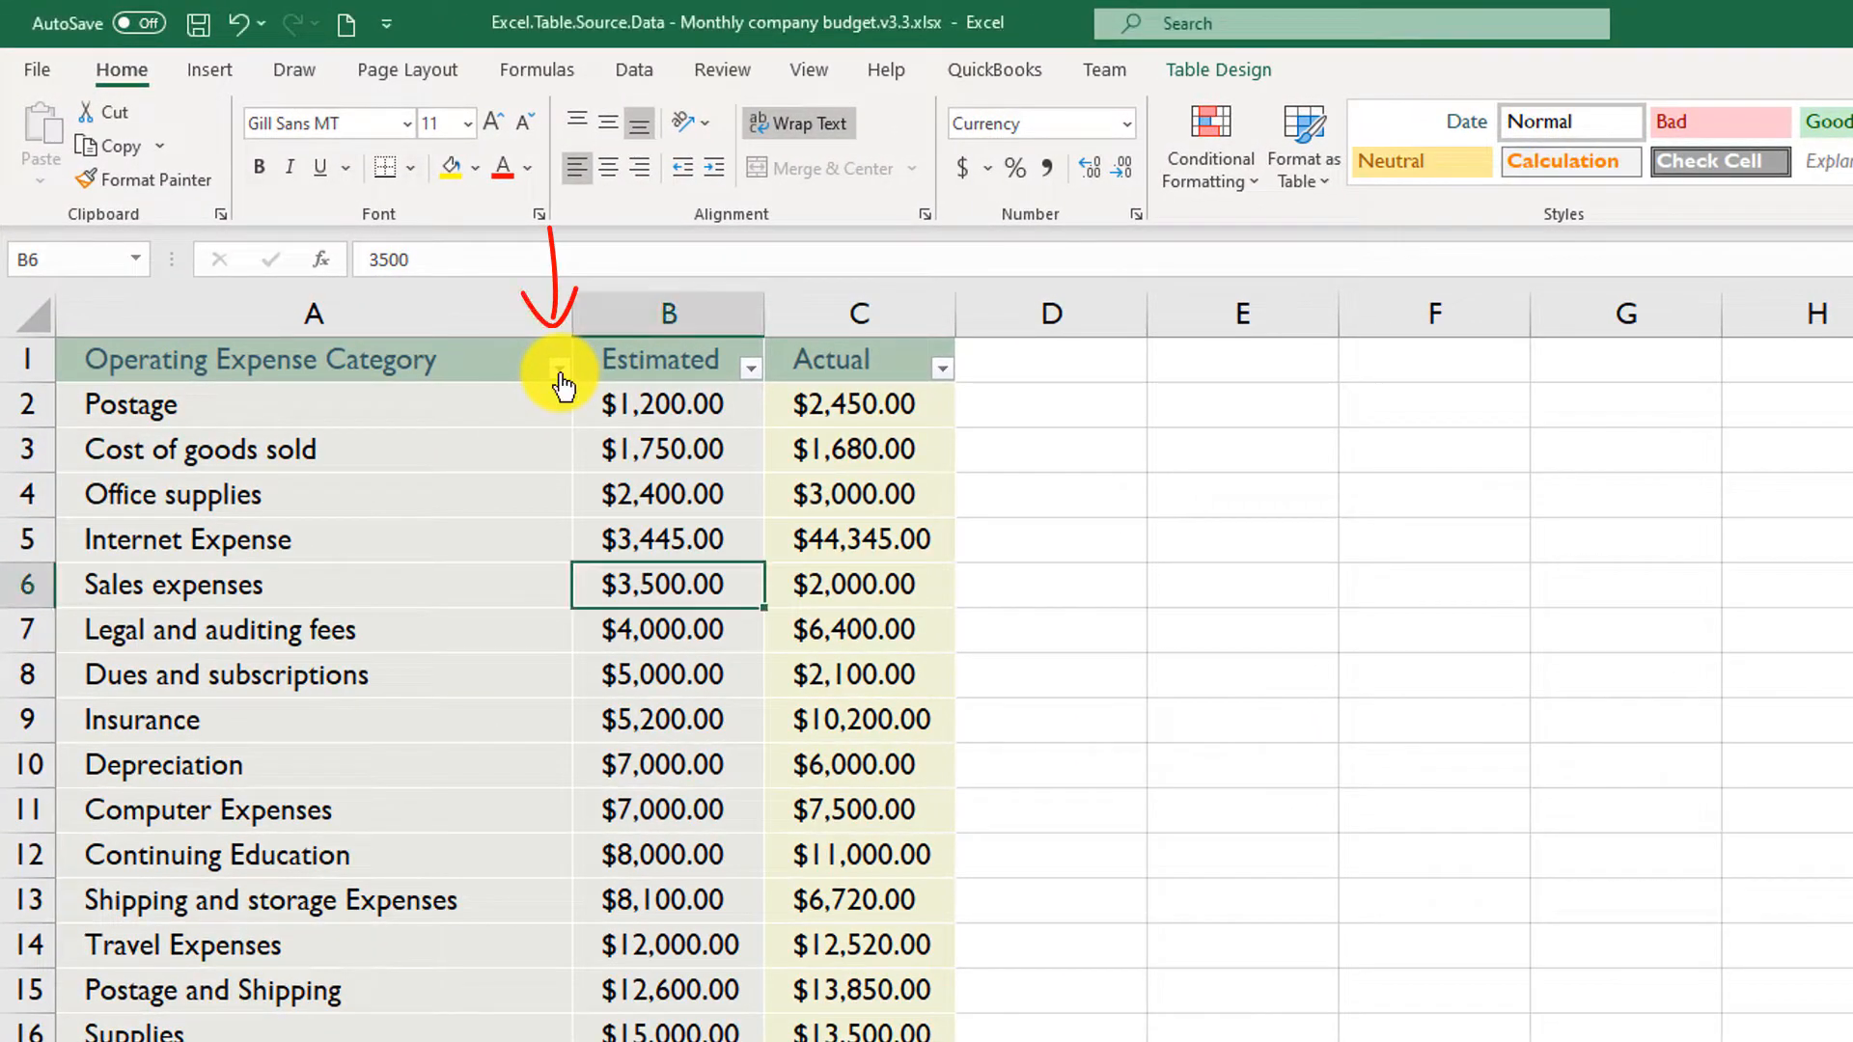
Sort the table by the Operating Expense Category column from A to Z
{"action": "left_click", "coordinate": [559, 371]}
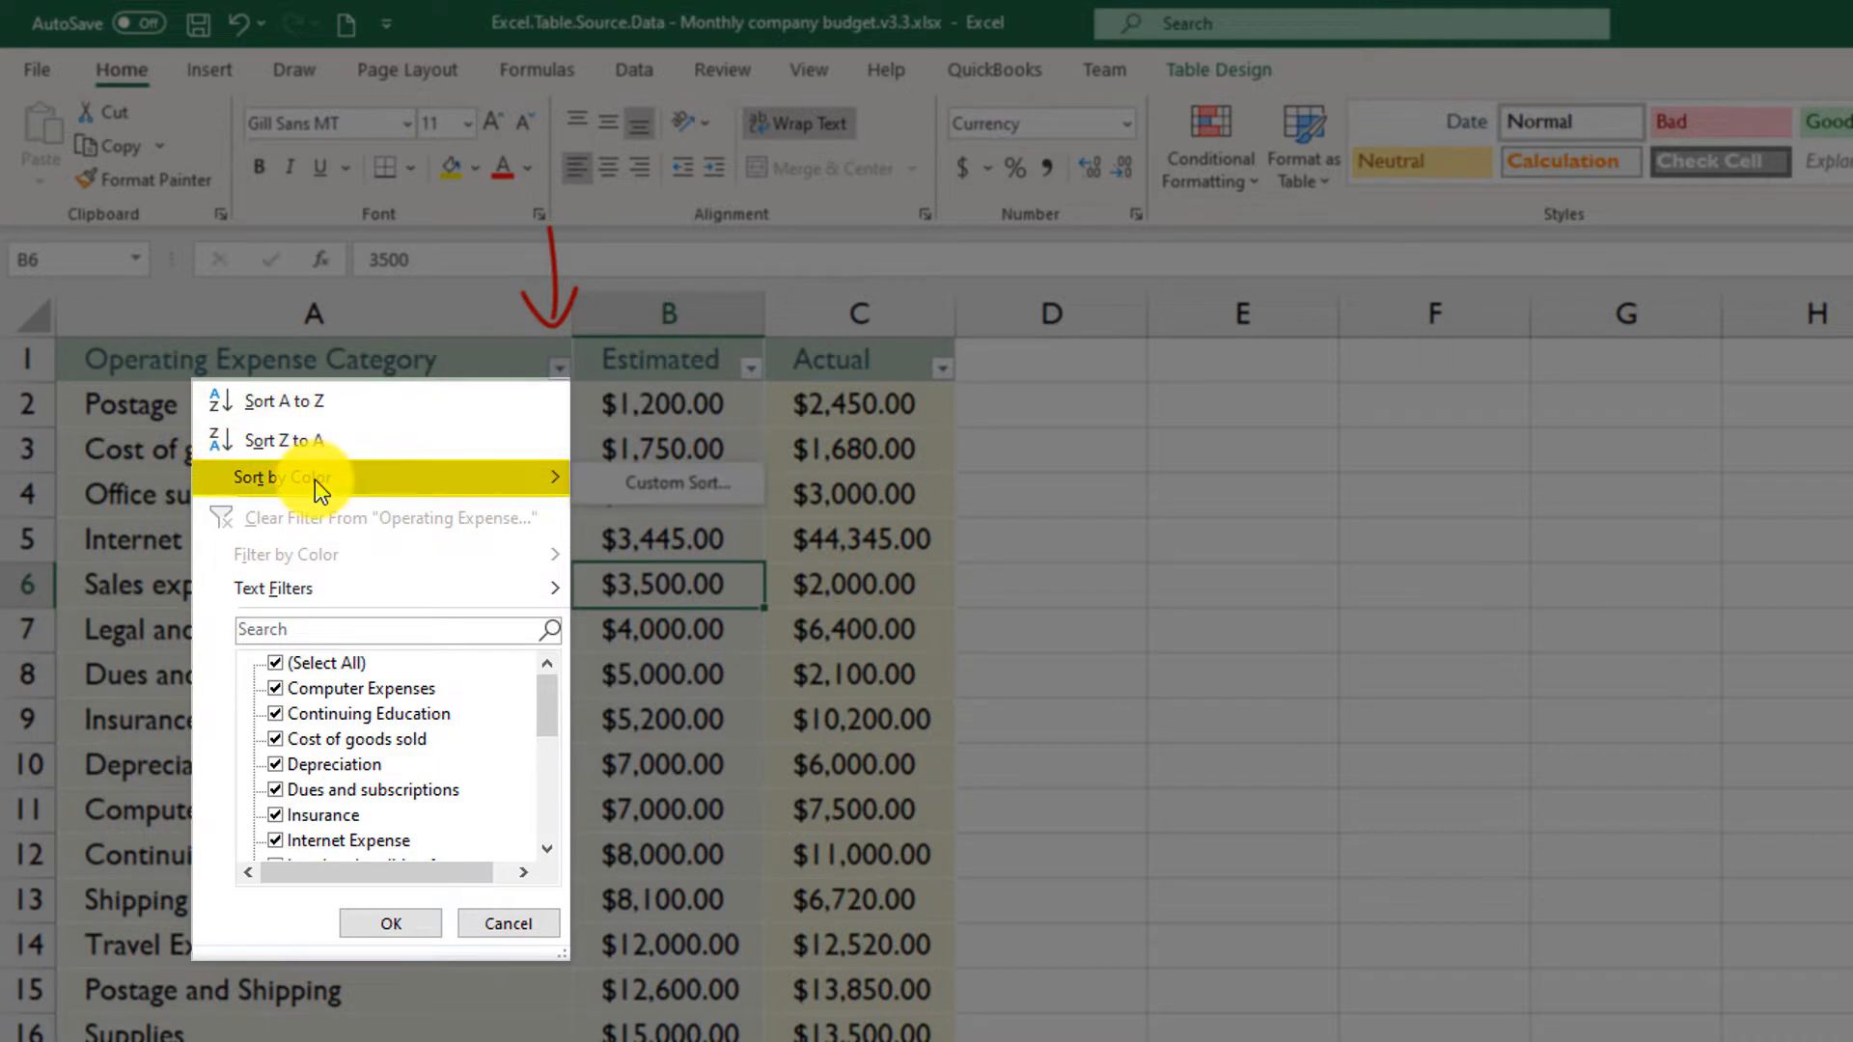
{"action": "mouse_move", "coordinate": [345, 589]}
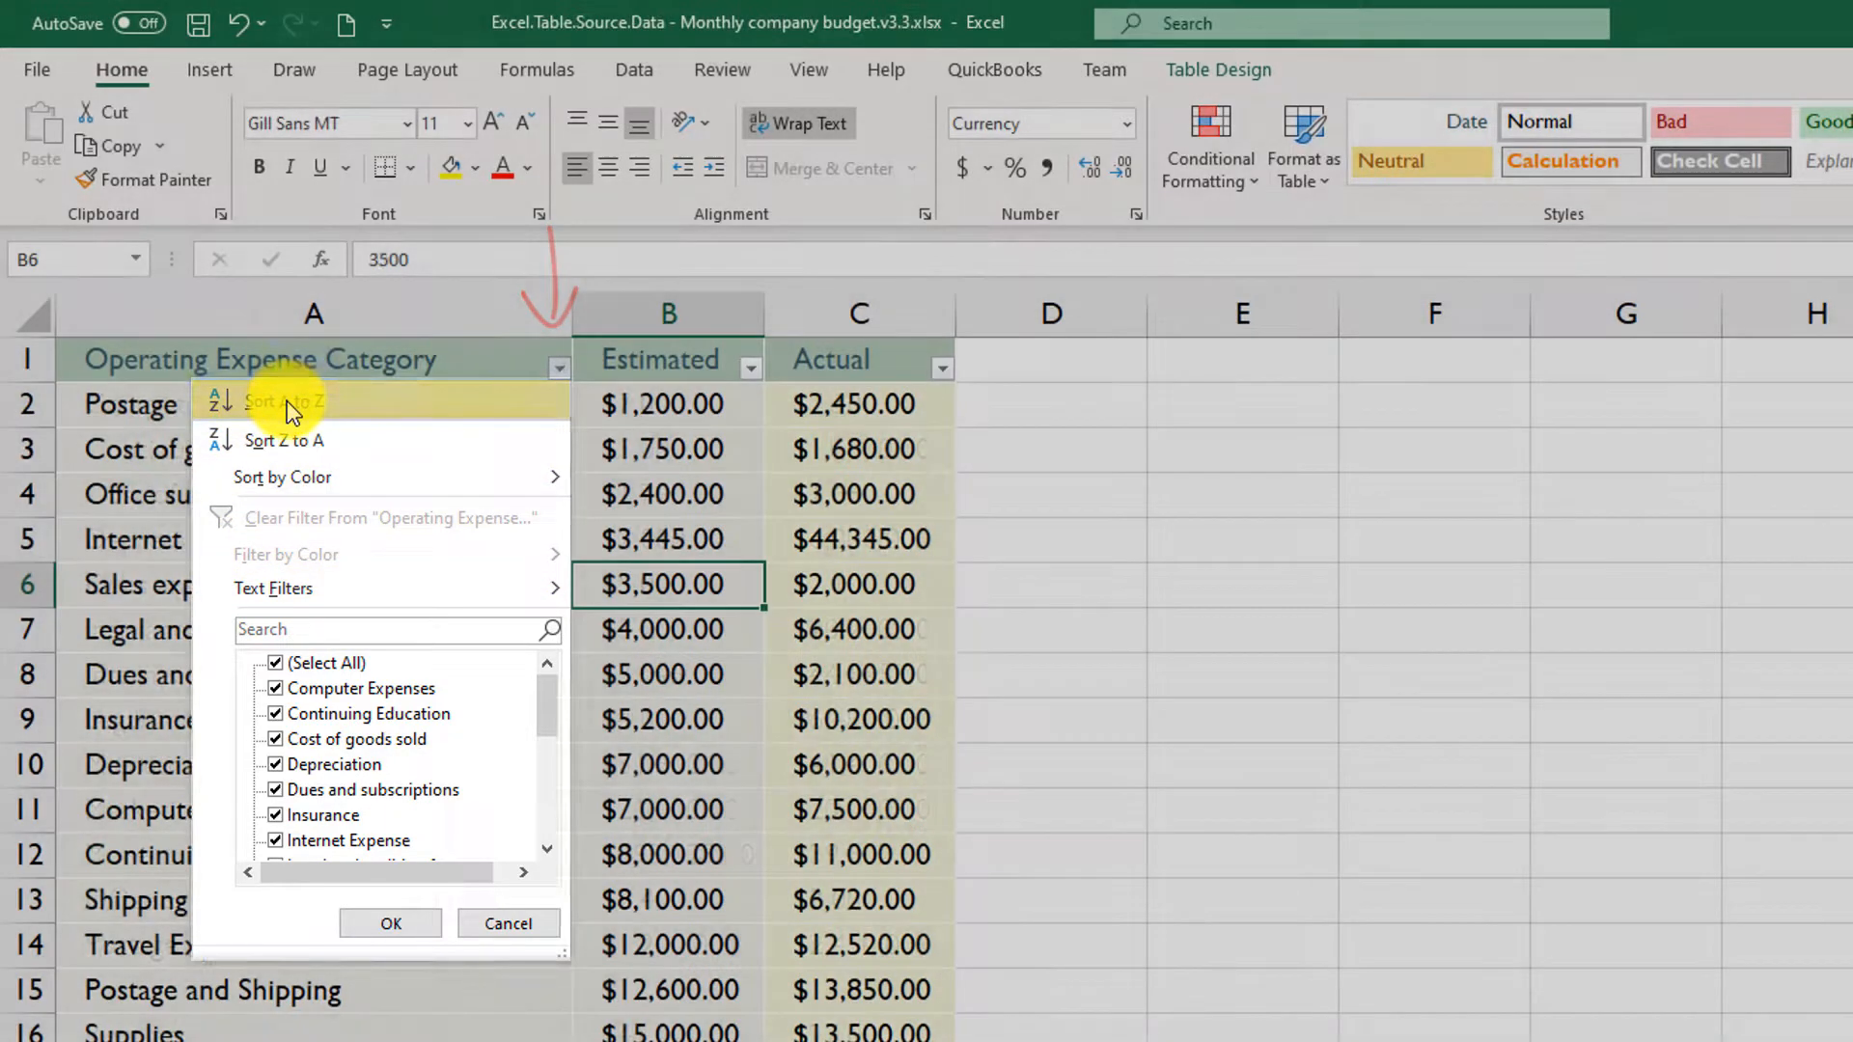
{"action": "left_click", "coordinate": [318, 404]}
{"action": "key", "text": "alt+Tab"}
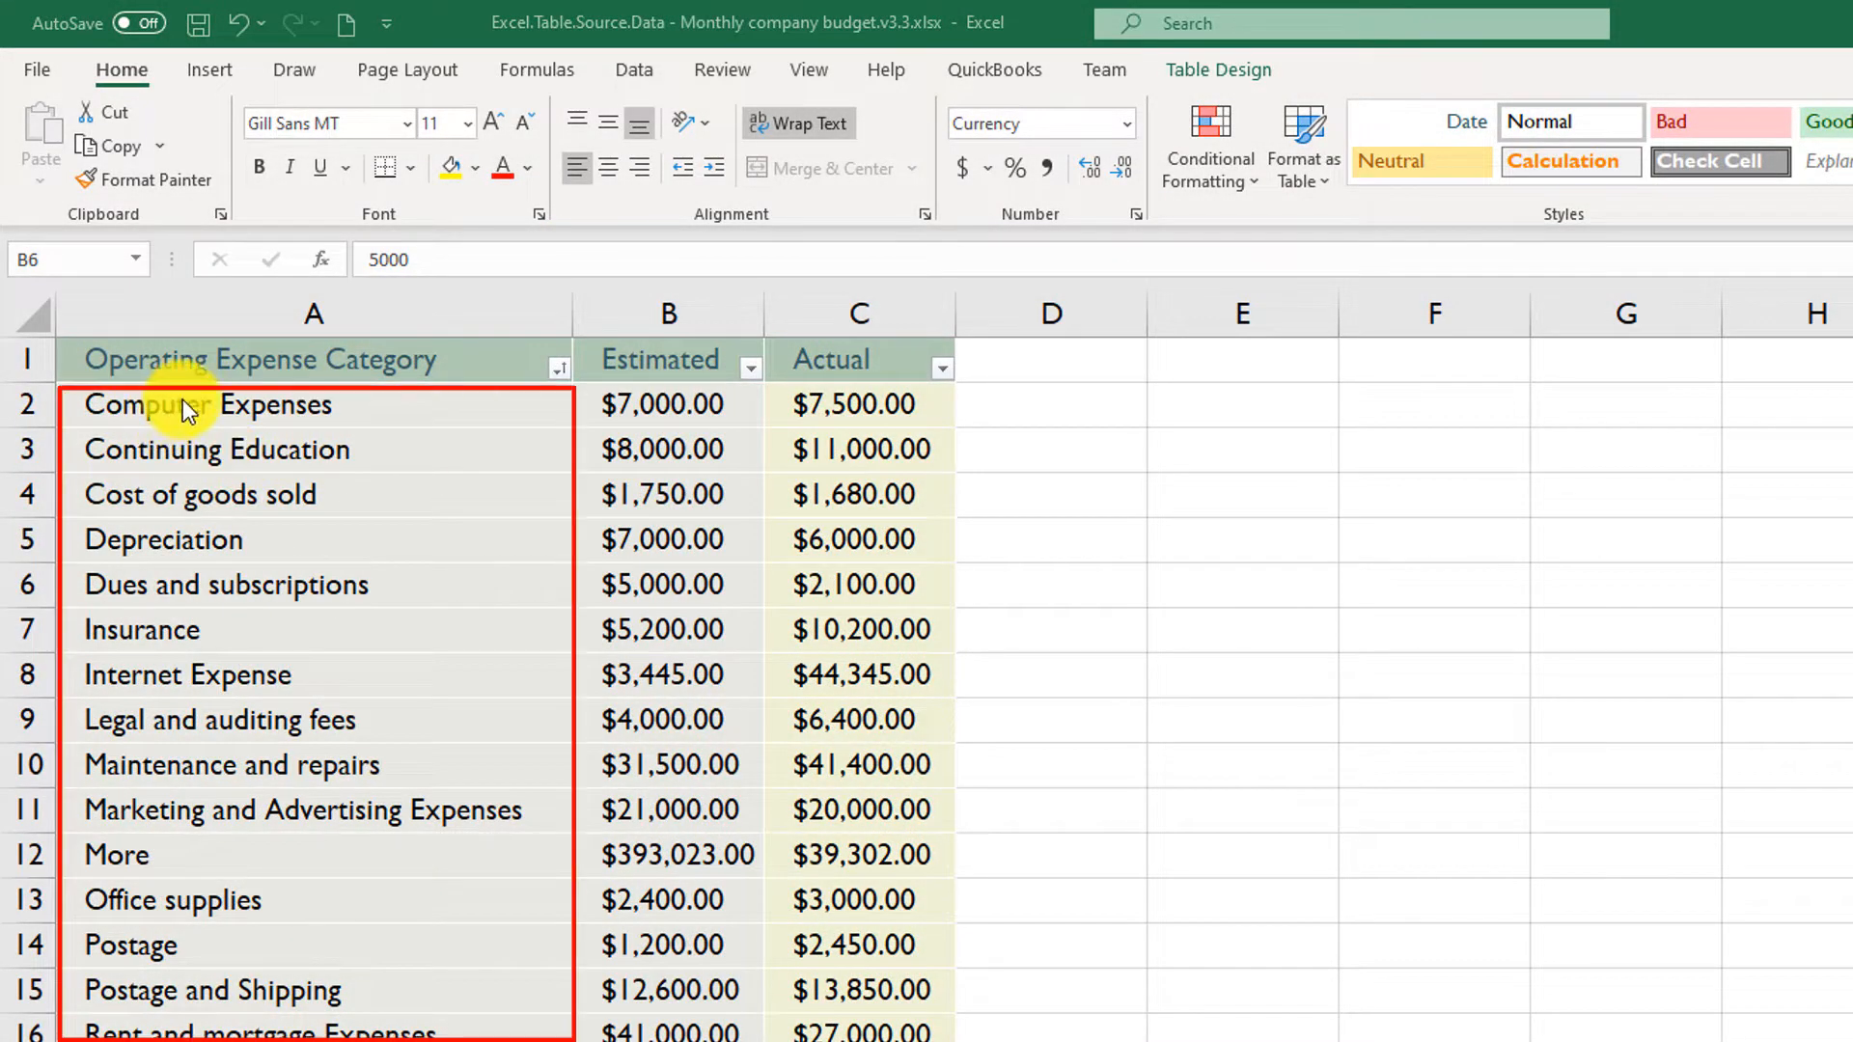
{"action": "left_click", "coordinate": [103, 400]}
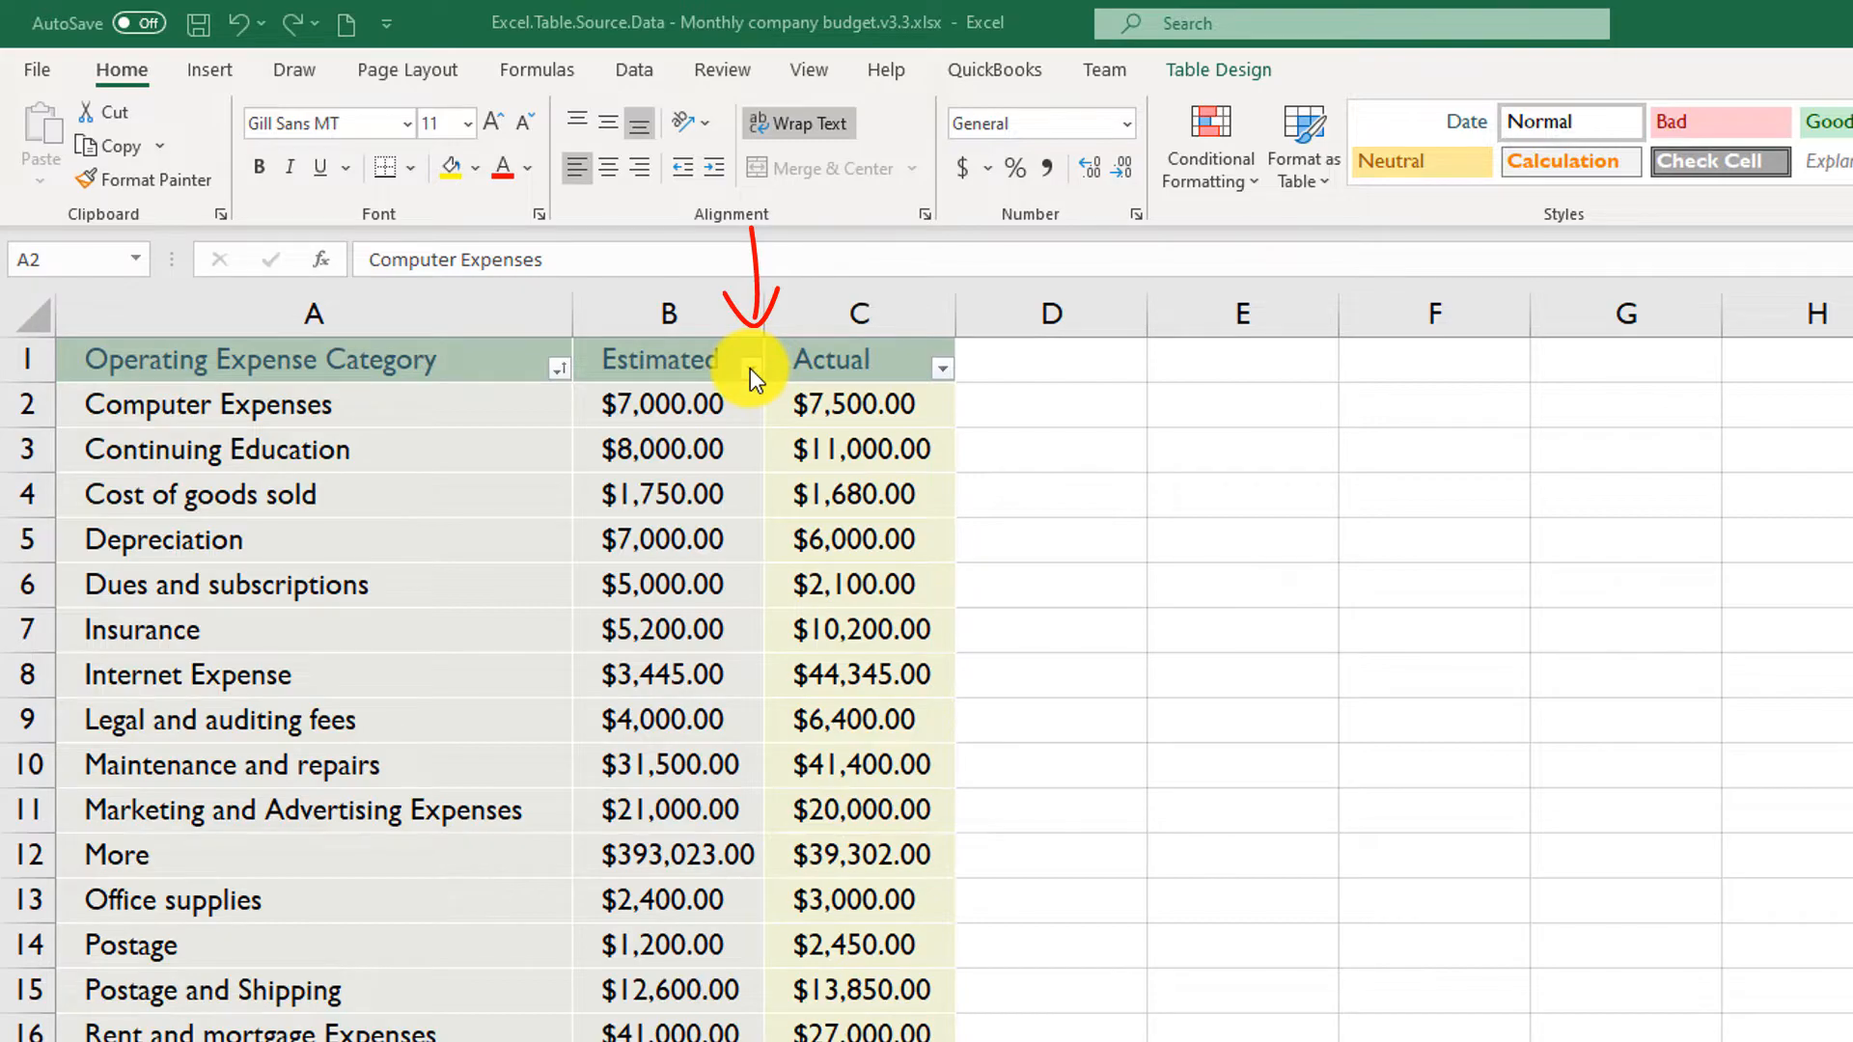
Sort the table by the Estimated column from largest to smallest and select column B
{"action": "left_click", "coordinate": [750, 368]}
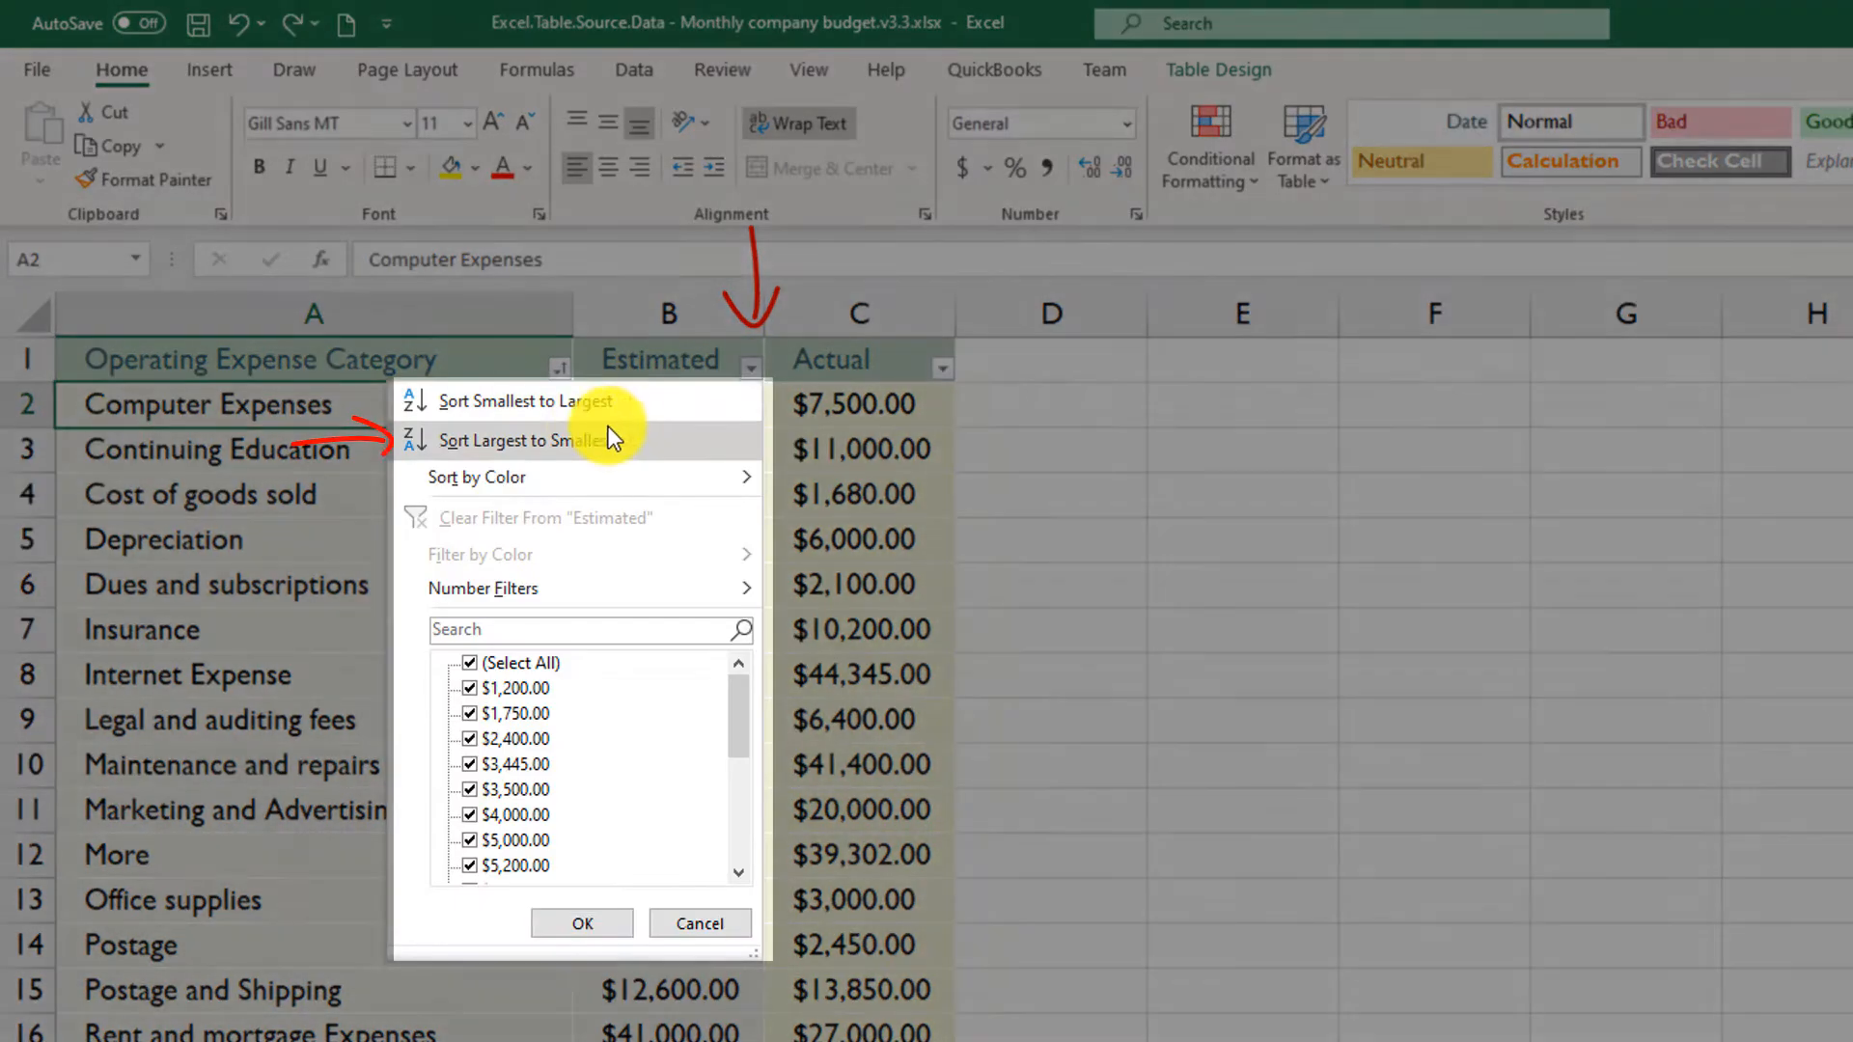
{"action": "left_click", "coordinate": [530, 440]}
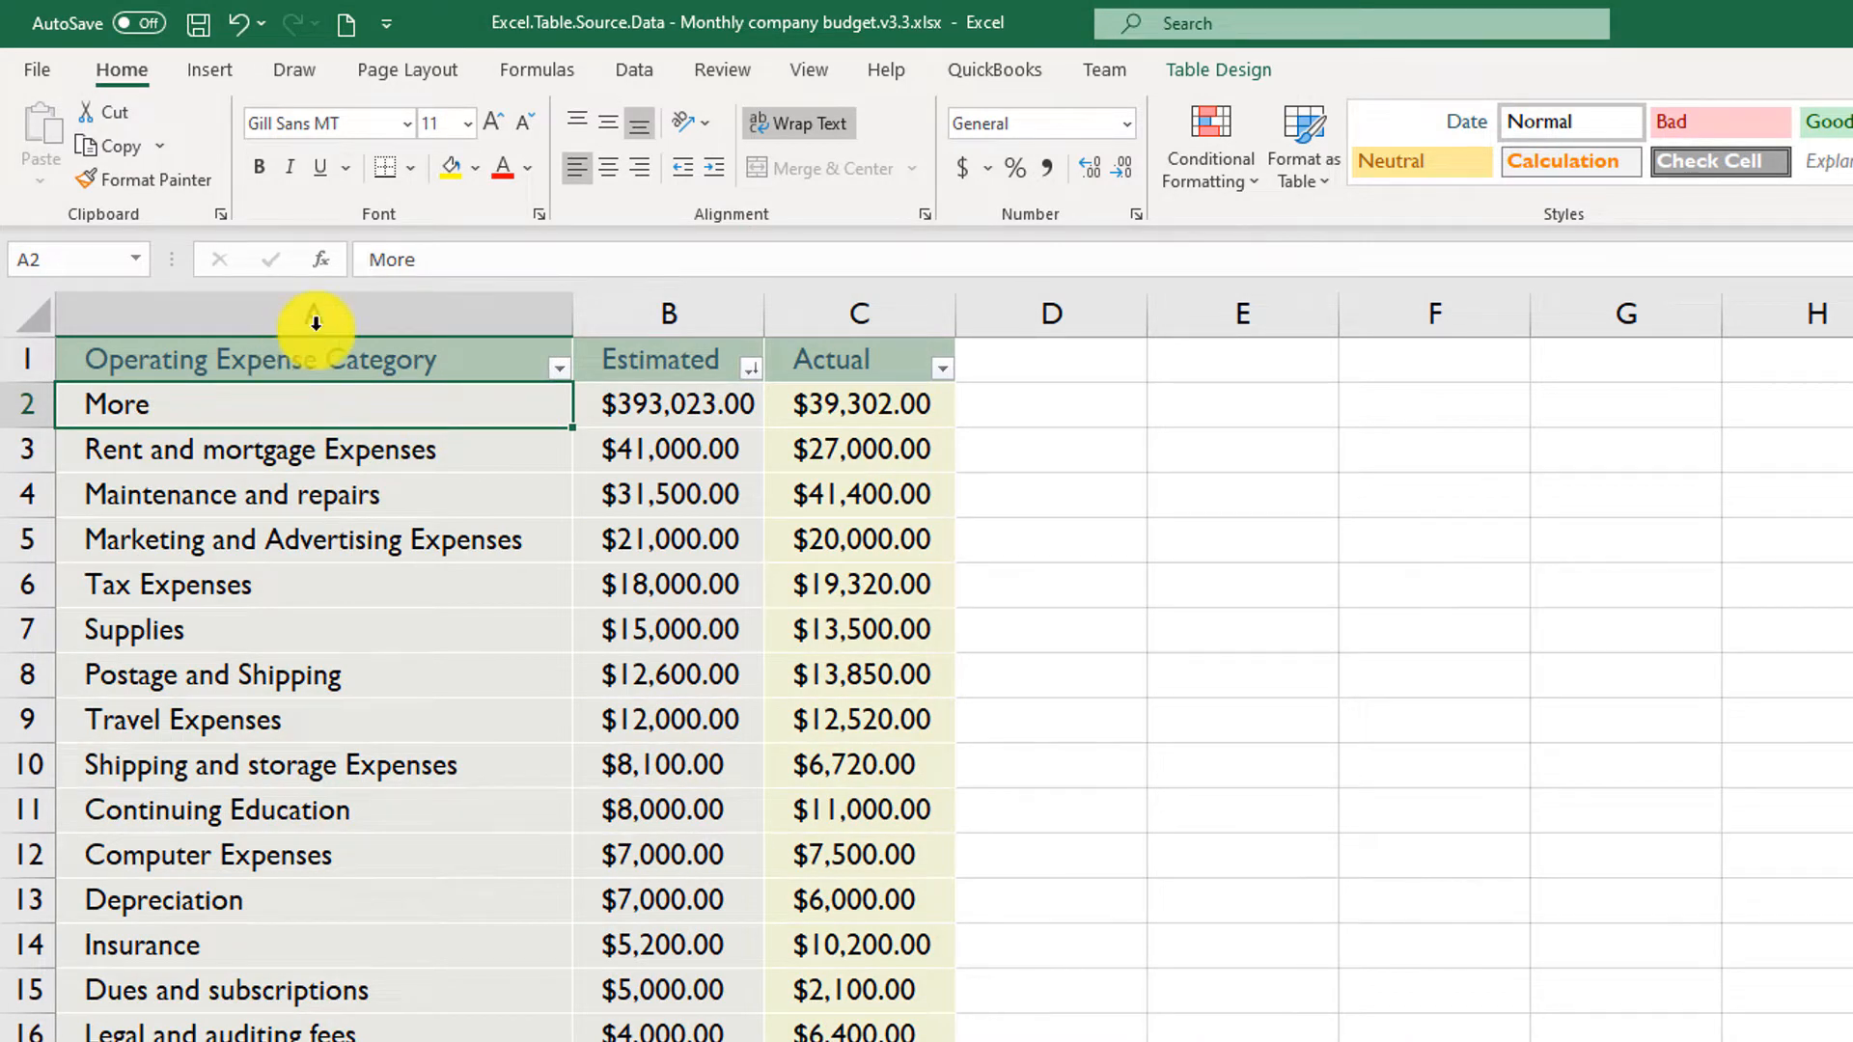
{"action": "left_click", "coordinate": [661, 314]}
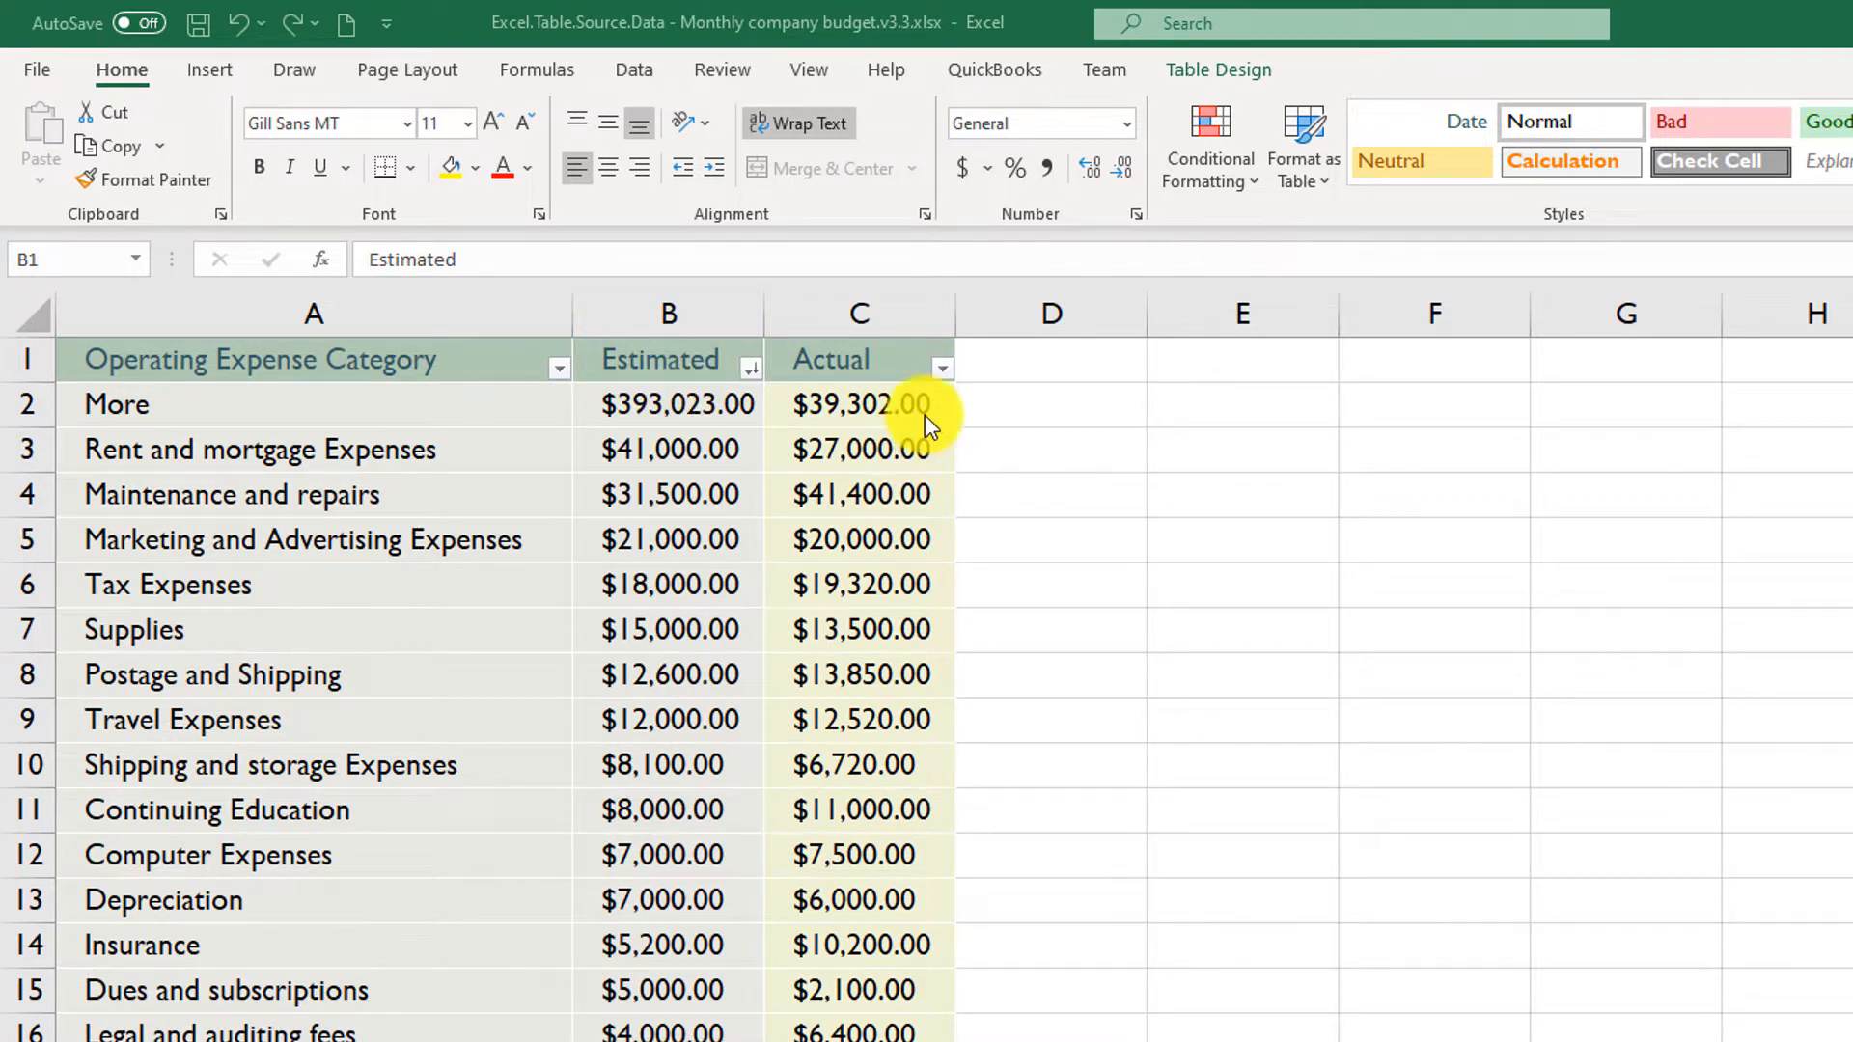
Filter the Actual column to show only the values $2,000.00, $2,100.00, $2,450.00 and $3,000.00
{"action": "left_click", "coordinate": [942, 367]}
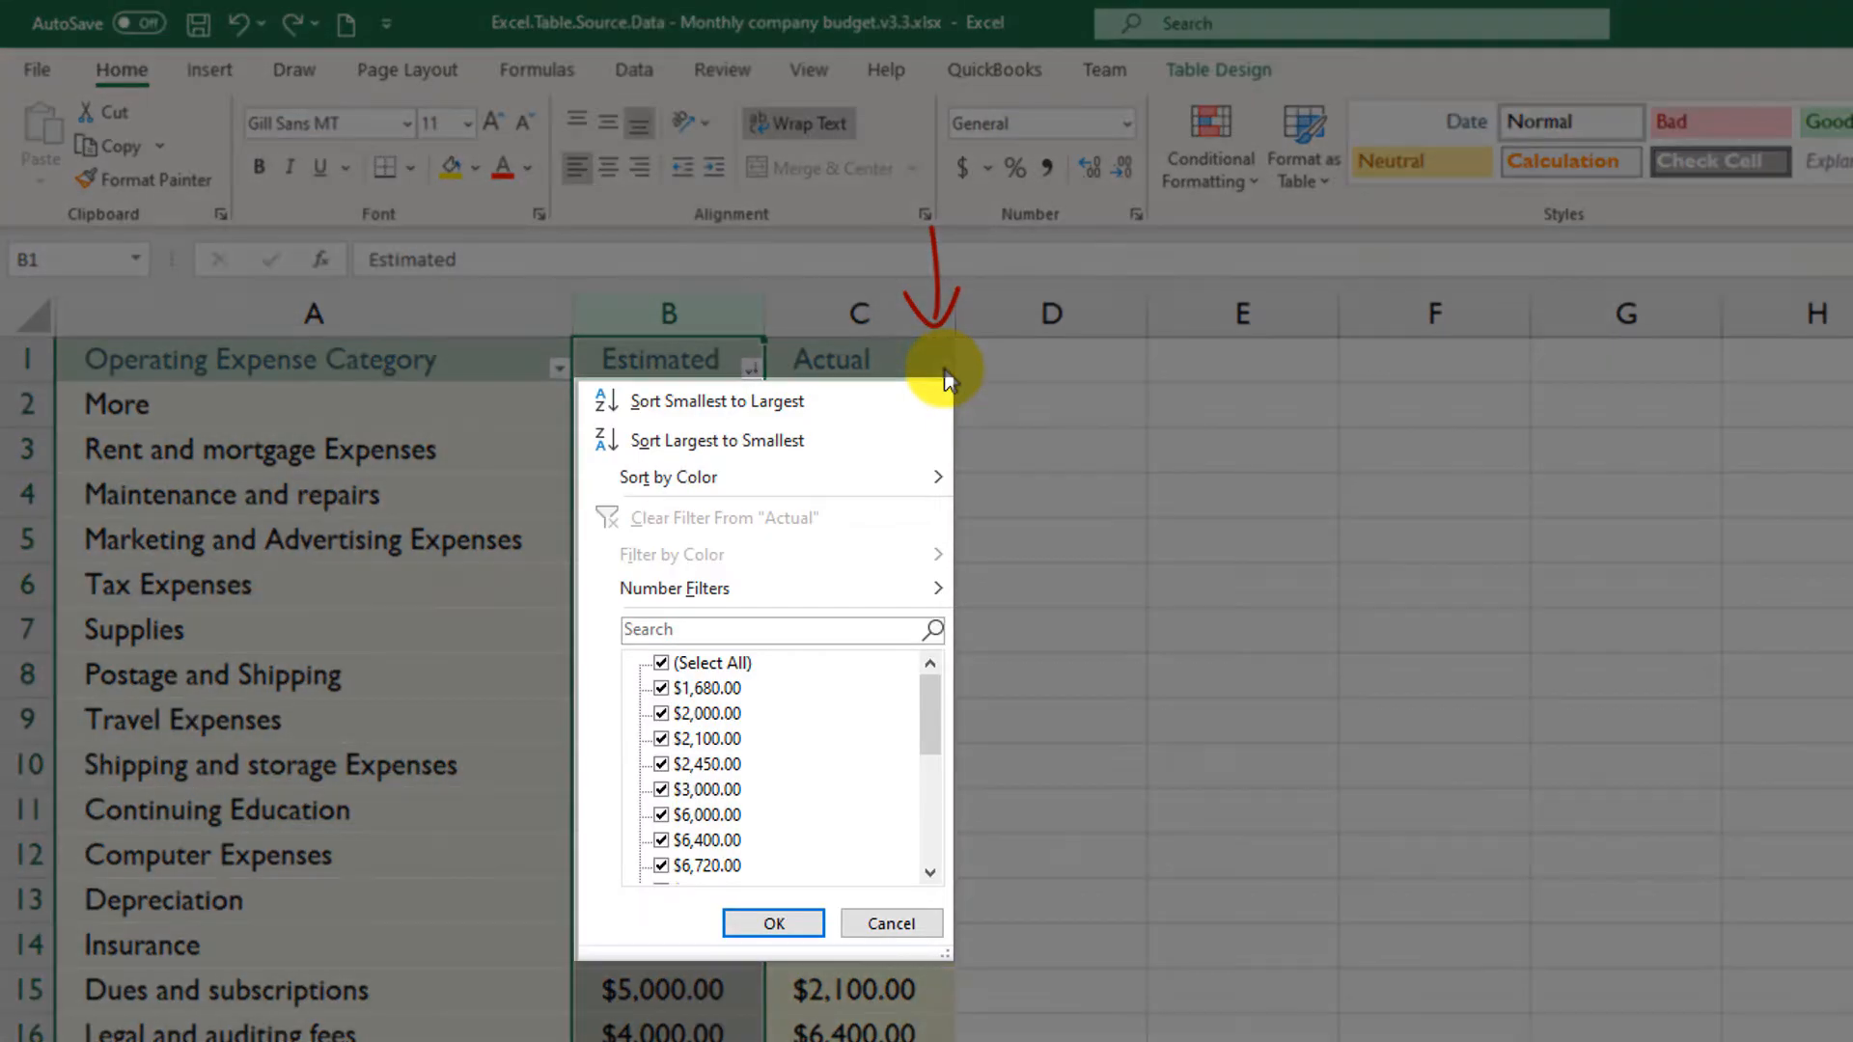
{"action": "left_click", "coordinate": [662, 714]}
{"action": "left_click", "coordinate": [661, 739]}
{"action": "left_click", "coordinate": [661, 764]}
{"action": "left_click", "coordinate": [661, 790]}
{"action": "left_click", "coordinate": [777, 923]}
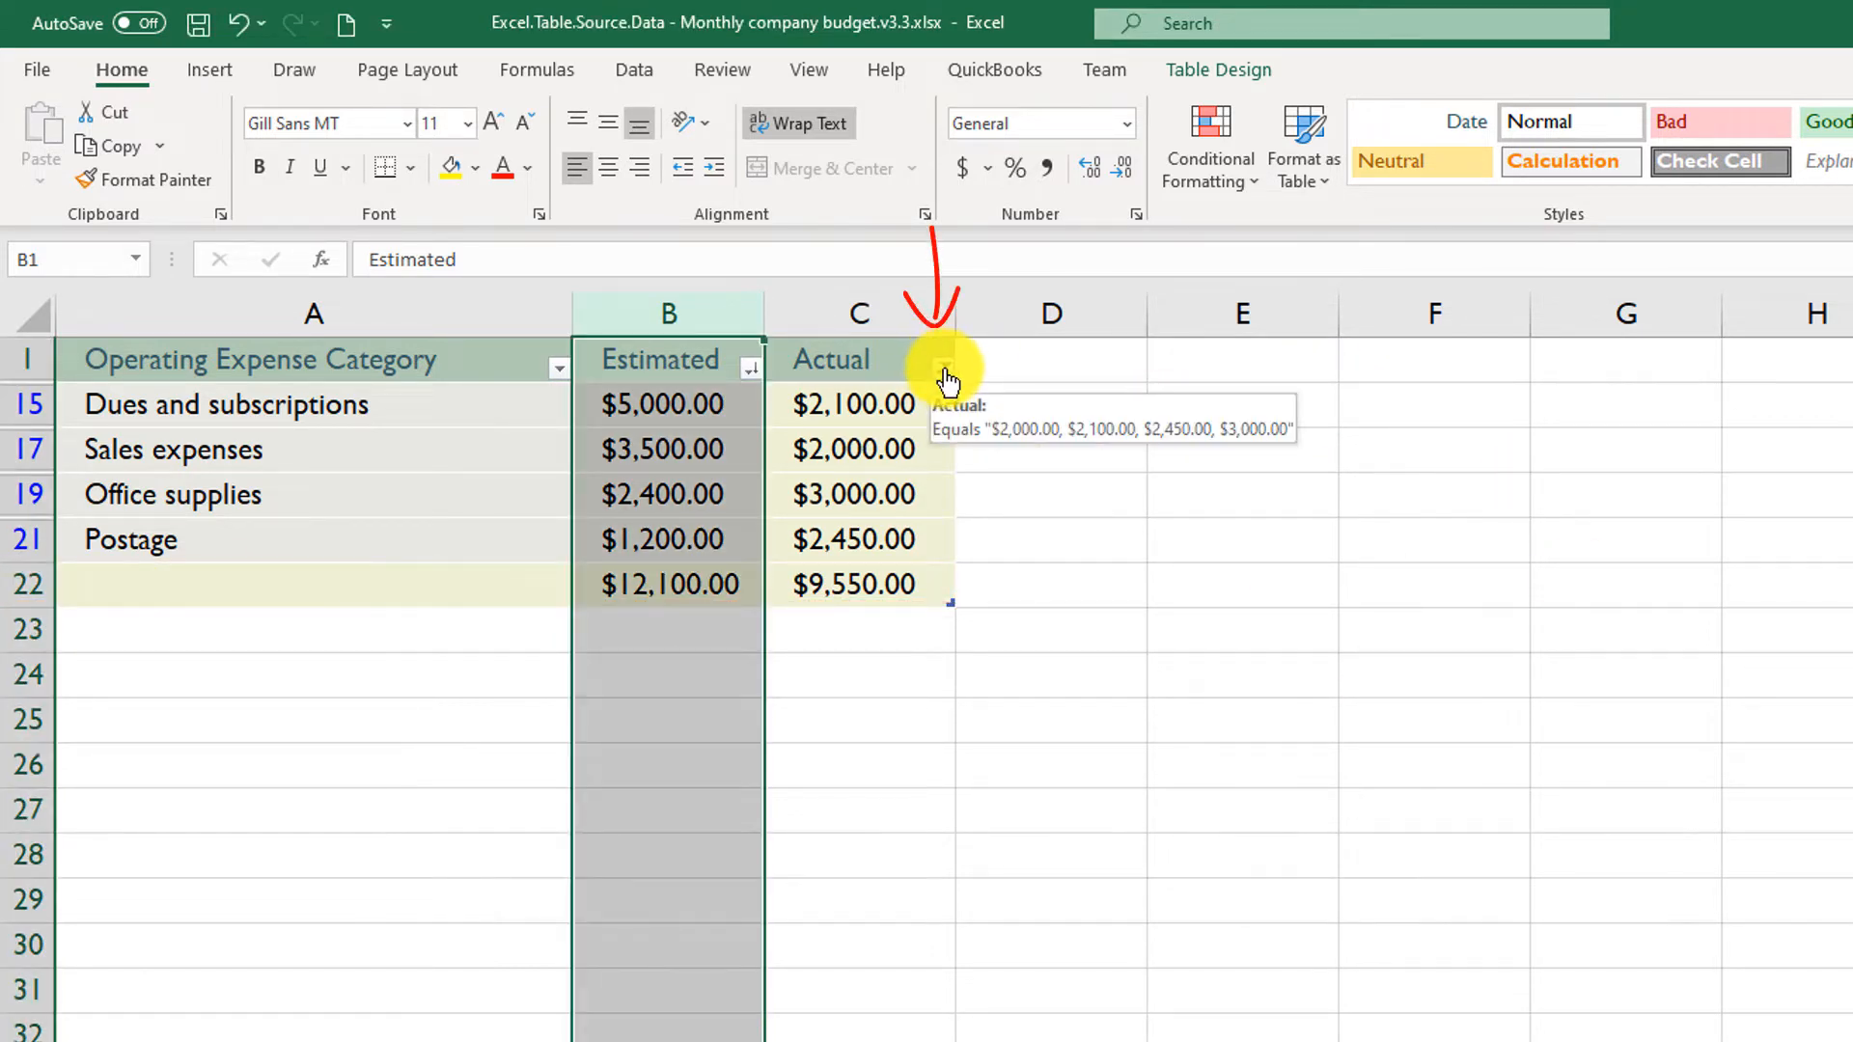
Reselect all values in the Actual column's filter to show every row again
{"action": "left_click", "coordinate": [943, 370]}
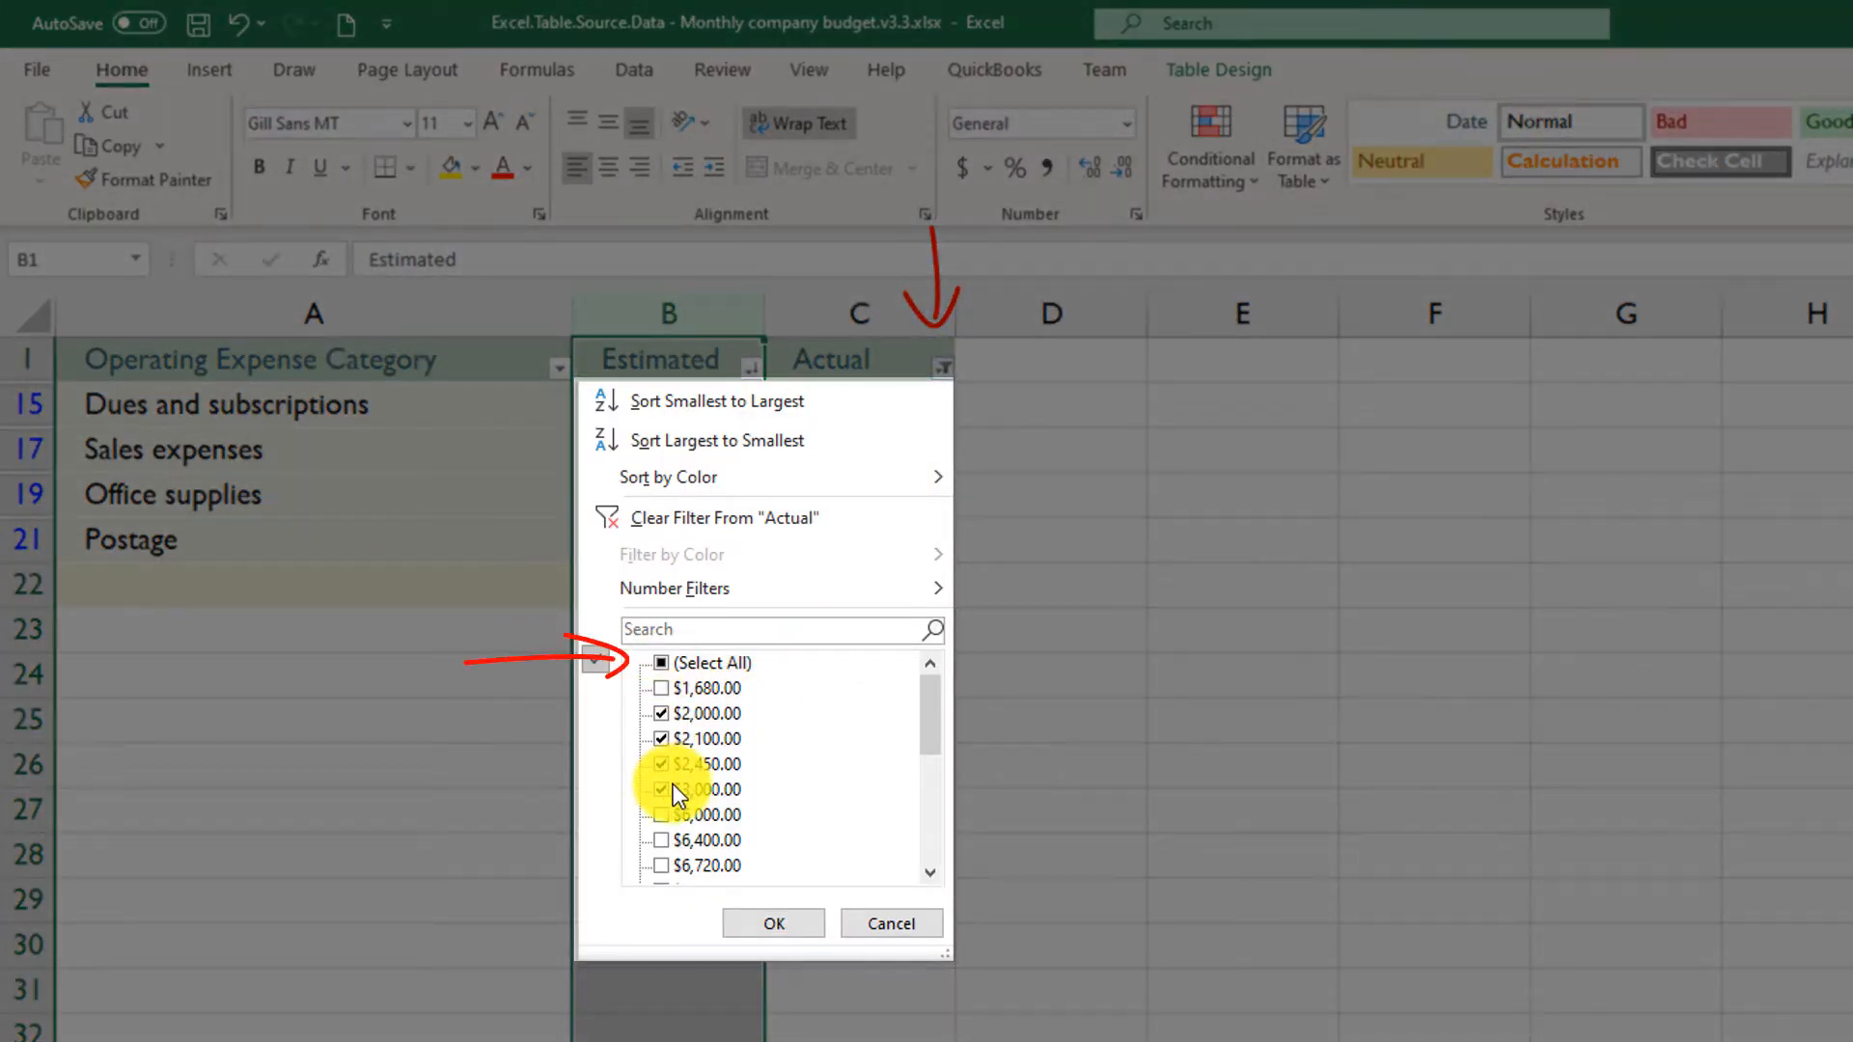
{"action": "left_click", "coordinate": [662, 662]}
{"action": "left_click", "coordinate": [795, 920]}
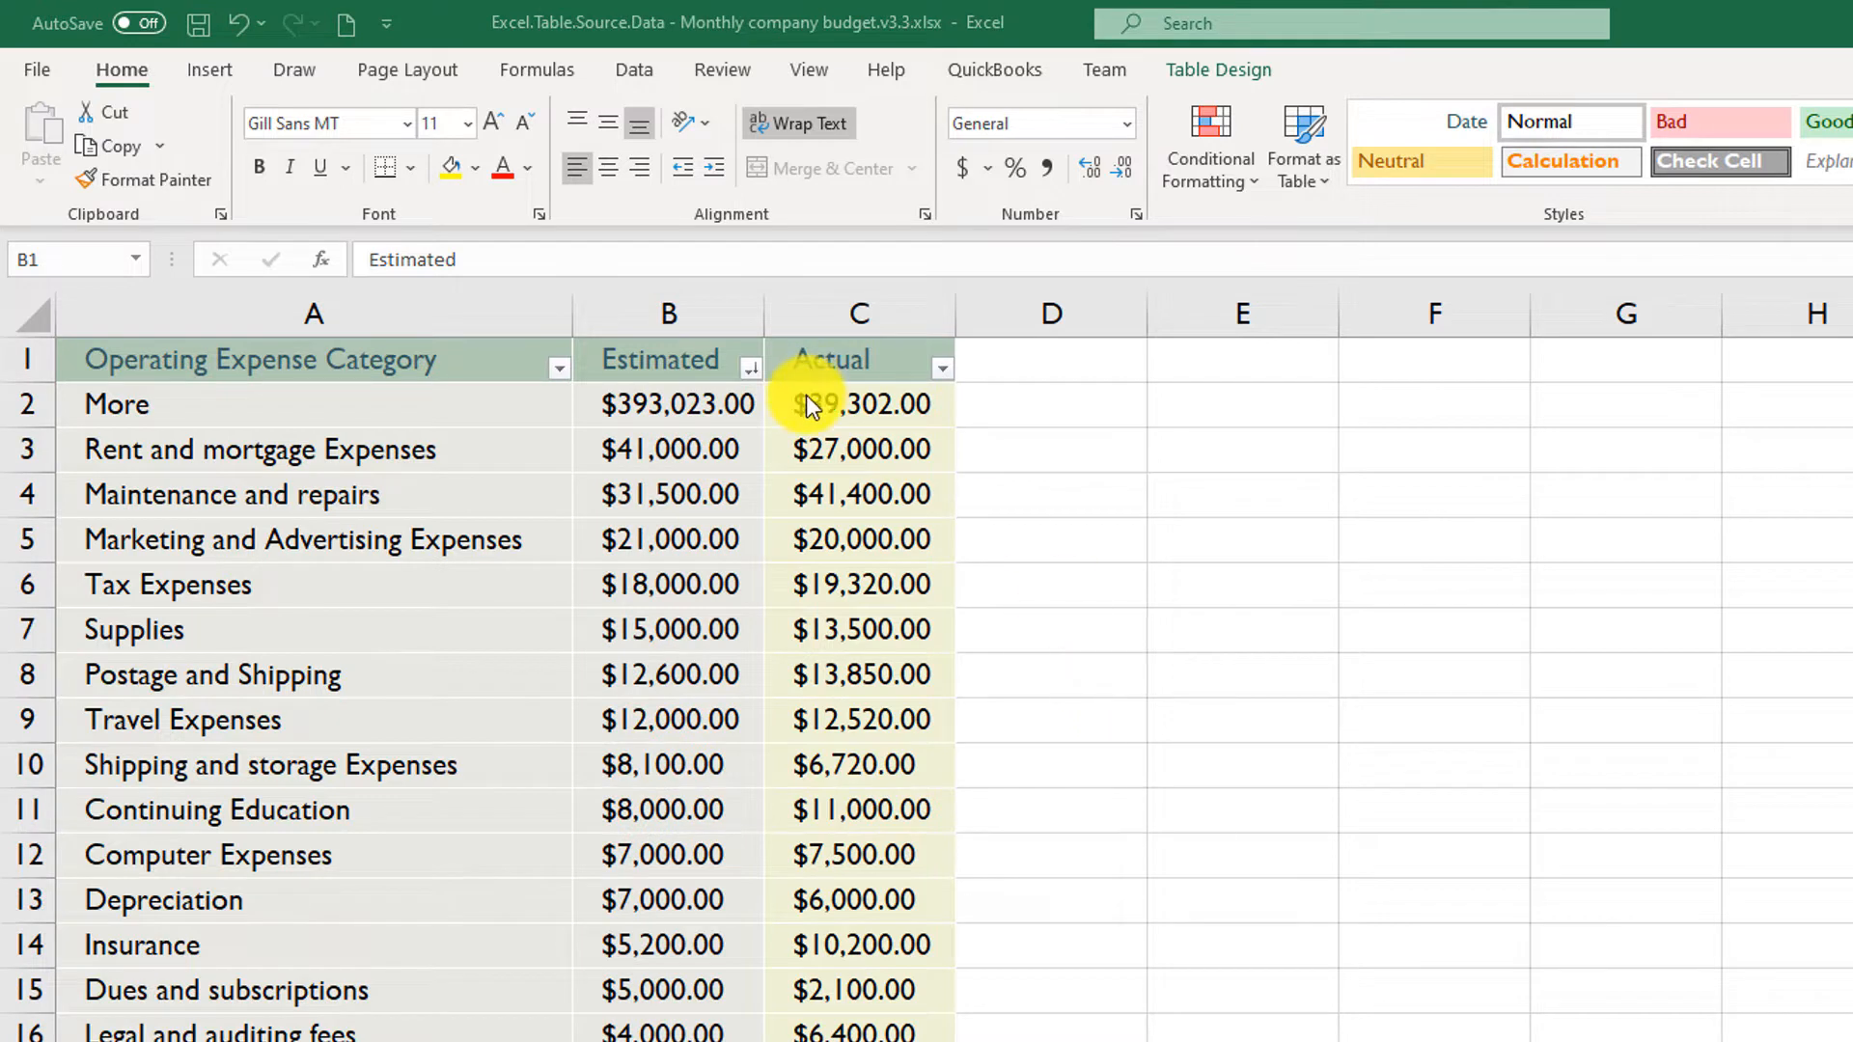
Delete the Estimated sort level in the Estimated column's custom sort settings and apply the change
{"action": "key", "text": "ctrl+space"}
{"action": "left_click", "coordinate": [751, 367]}
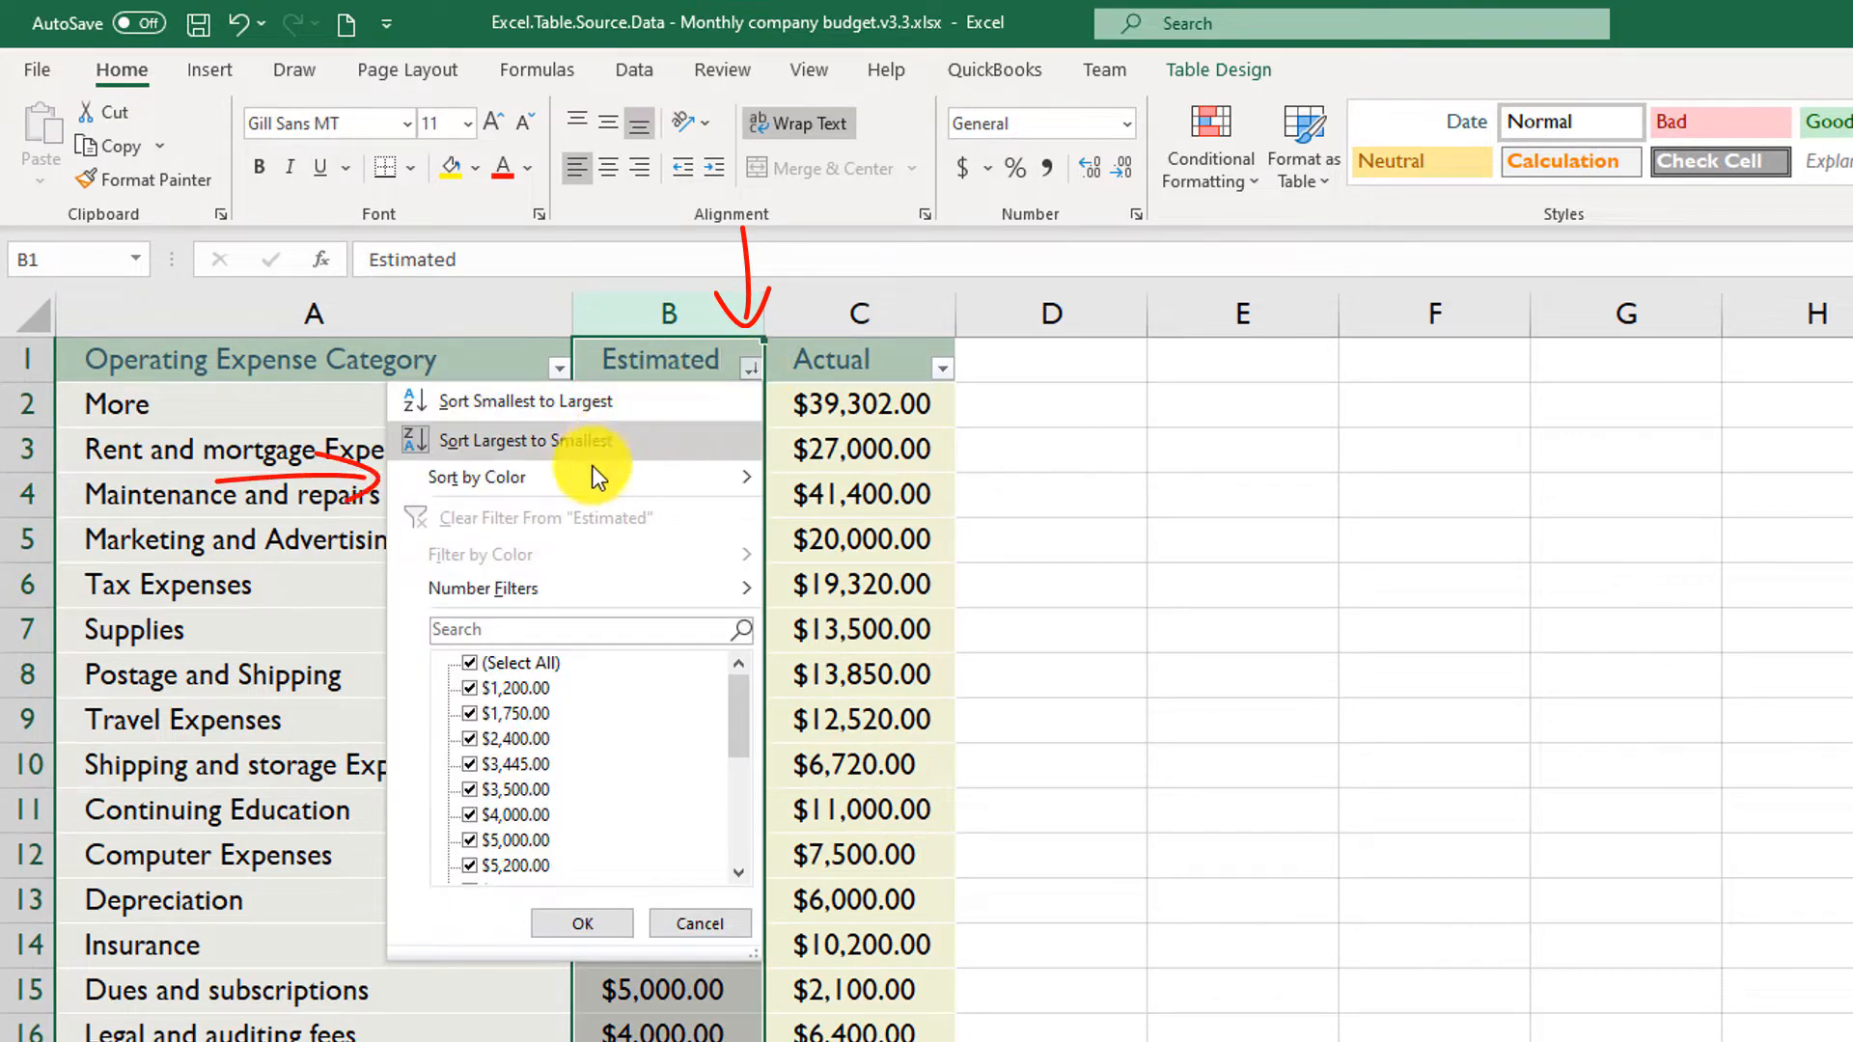
{"action": "mouse_move", "coordinate": [582, 480]}
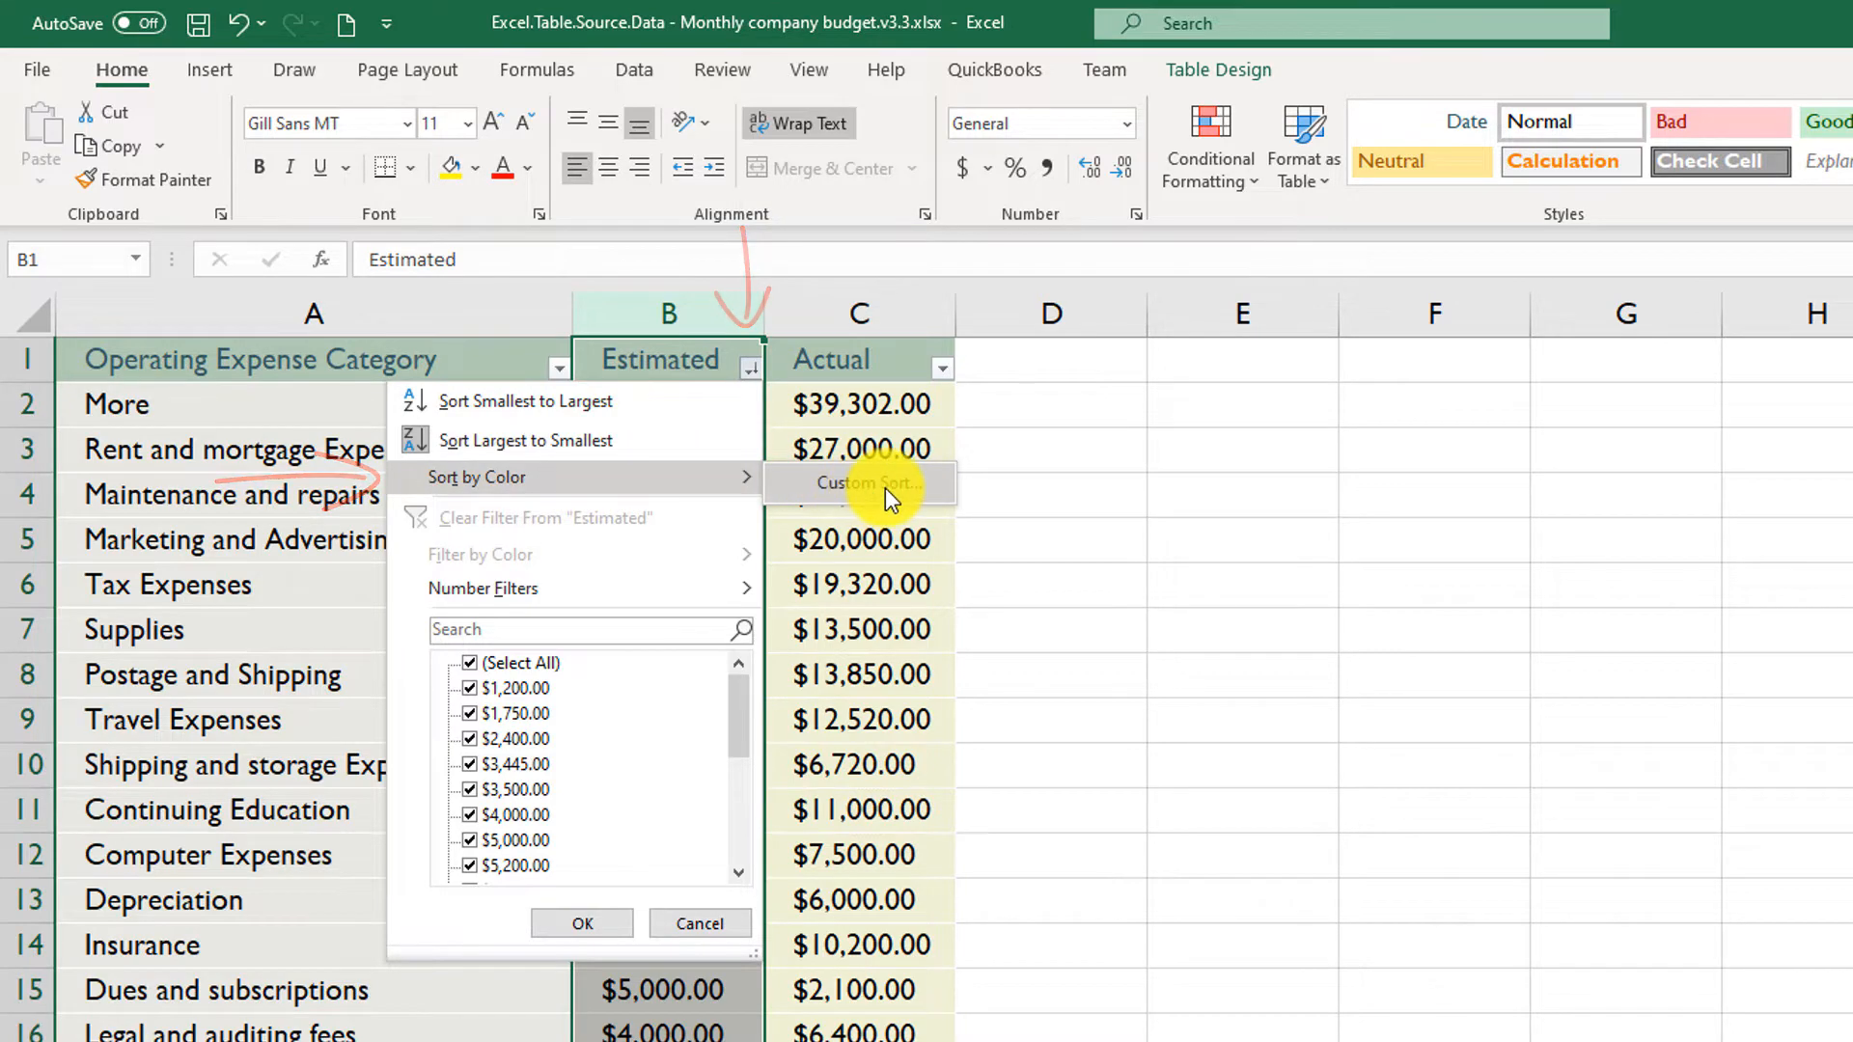
{"action": "left_click", "coordinate": [881, 485]}
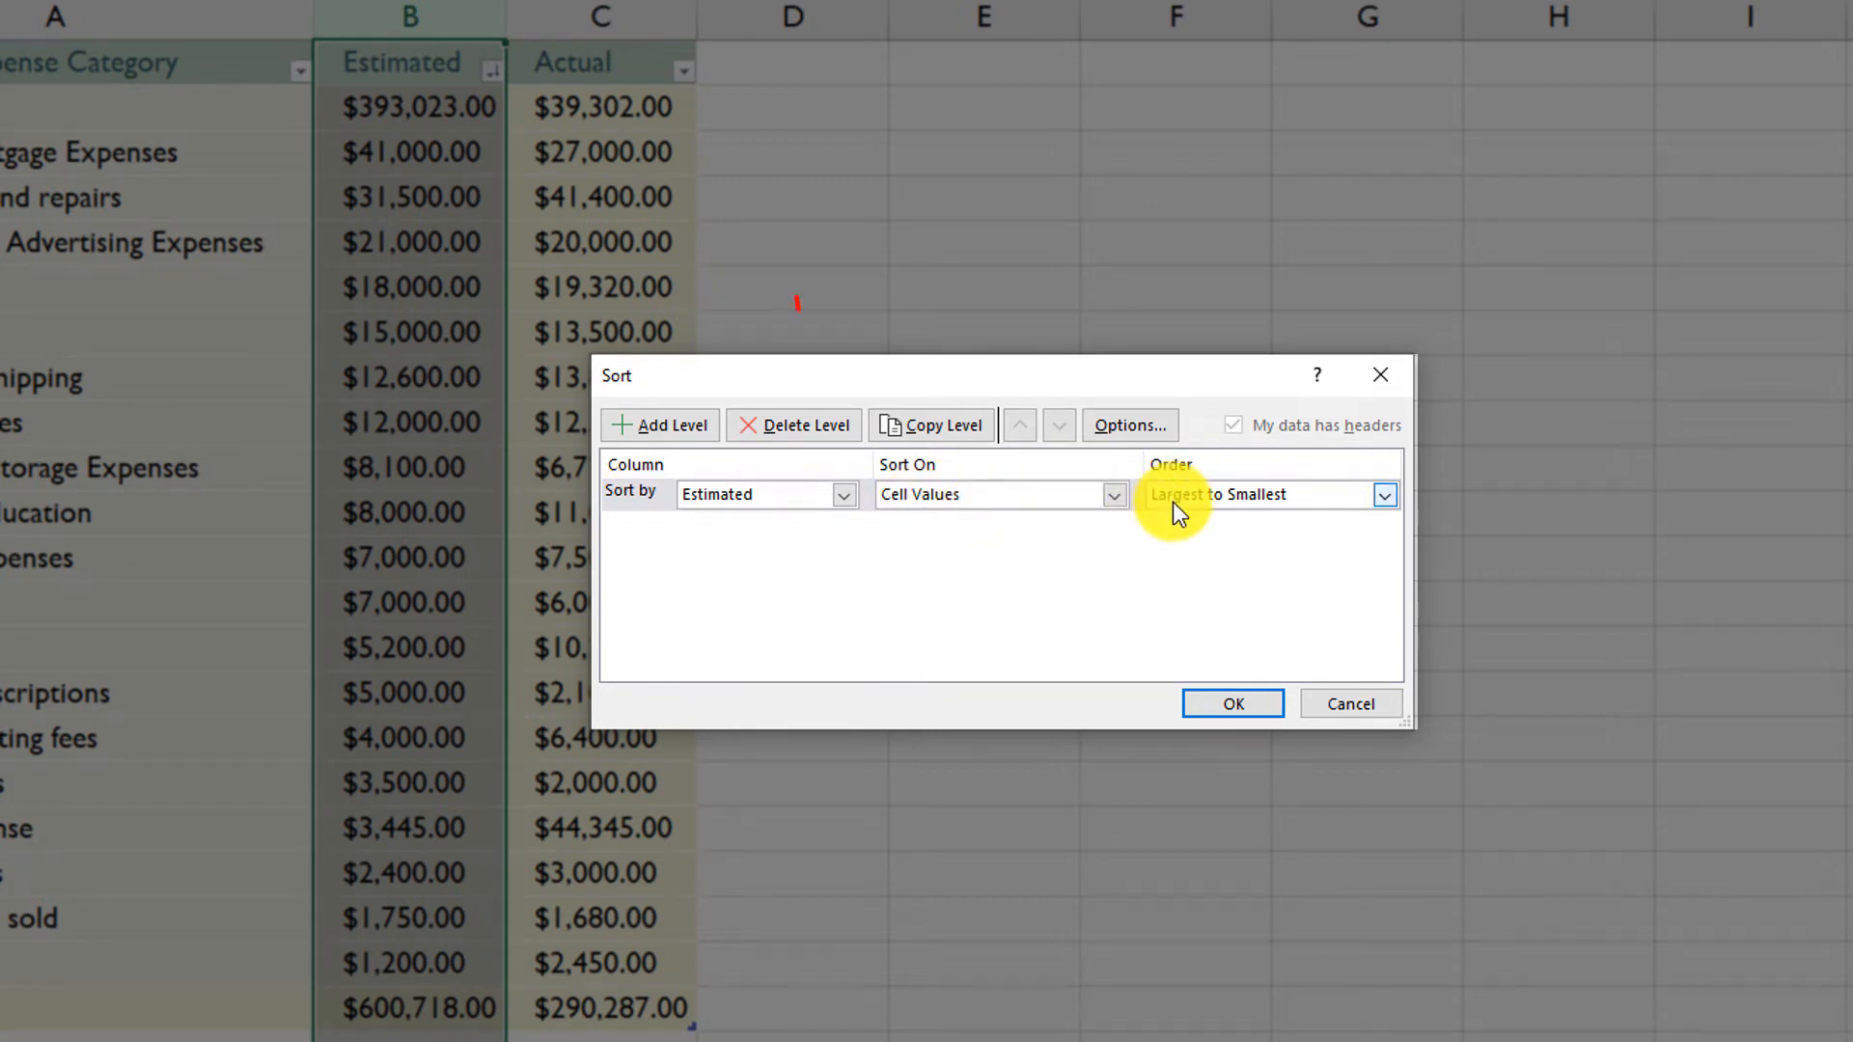
{"action": "left_click", "coordinate": [813, 427]}
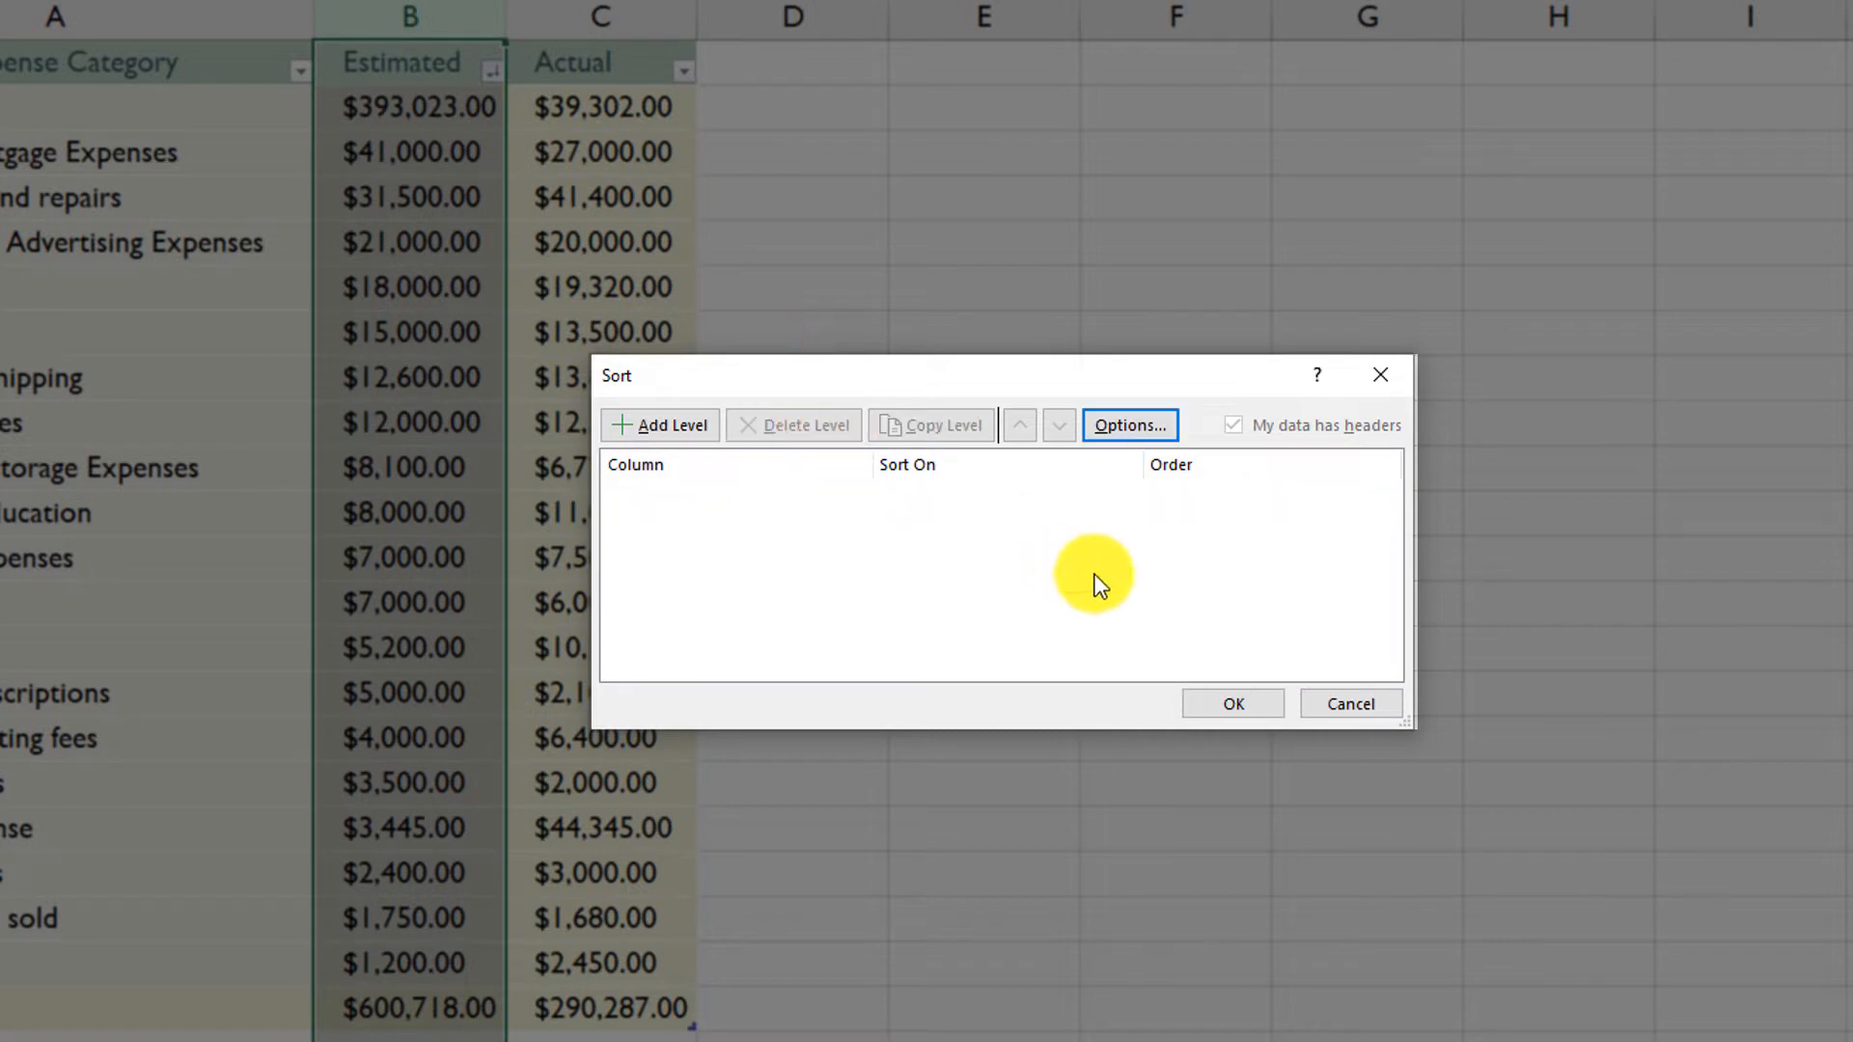
{"action": "left_click", "coordinate": [1234, 704]}
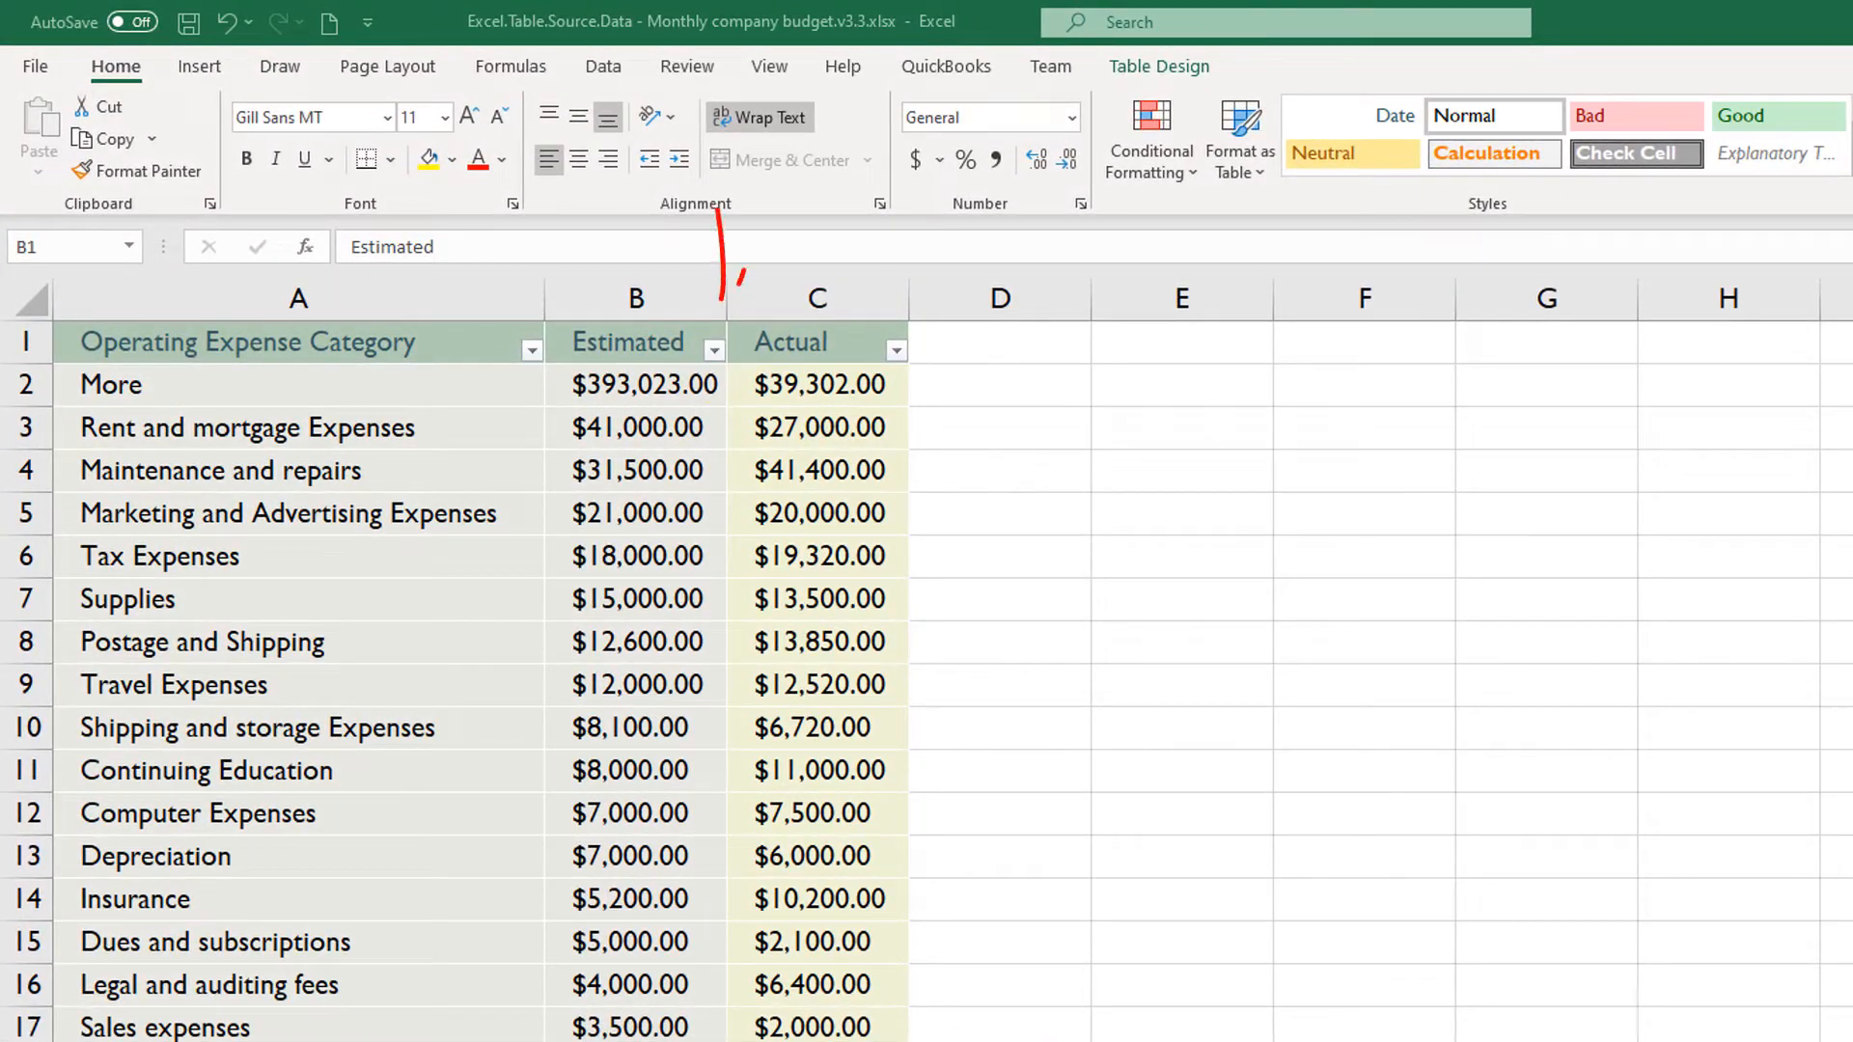
Filter the Estimated column for values greater than 20000, and reselect all values to remove that filter
{"action": "left_click", "coordinate": [714, 351]}
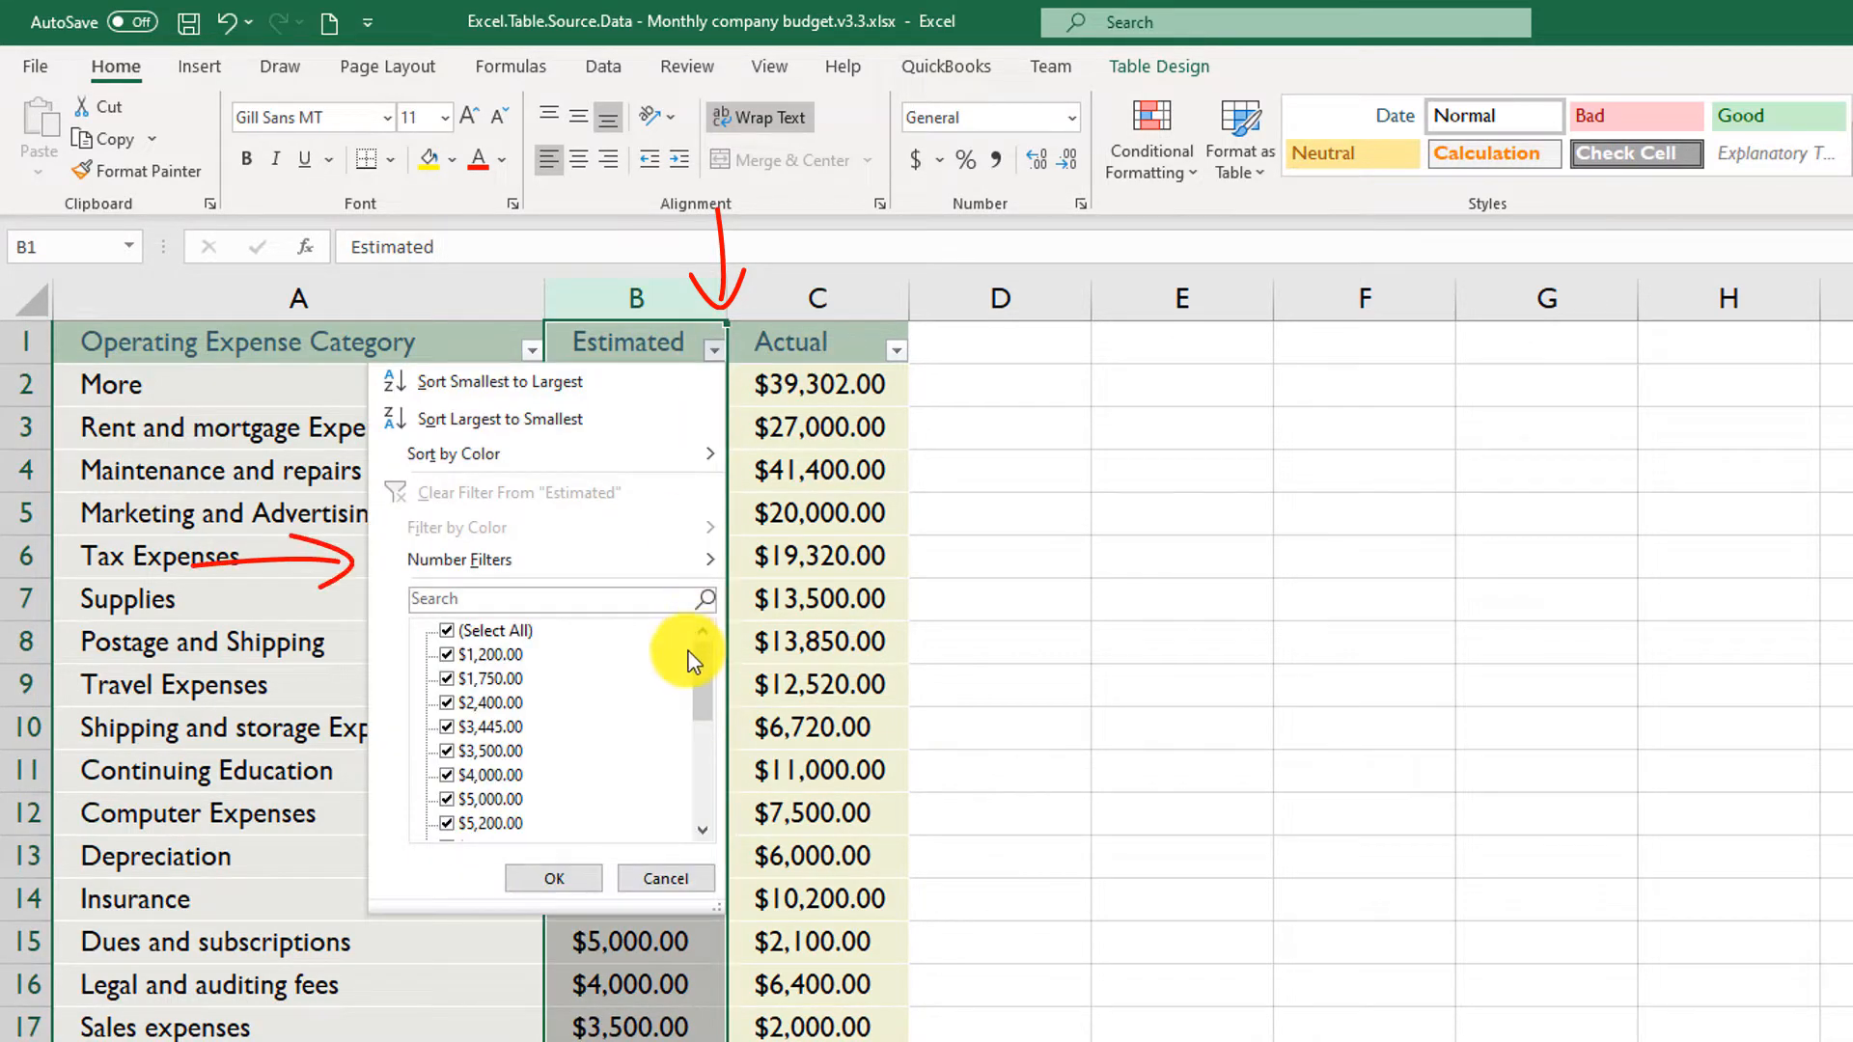
{"action": "mouse_move", "coordinate": [489, 558]}
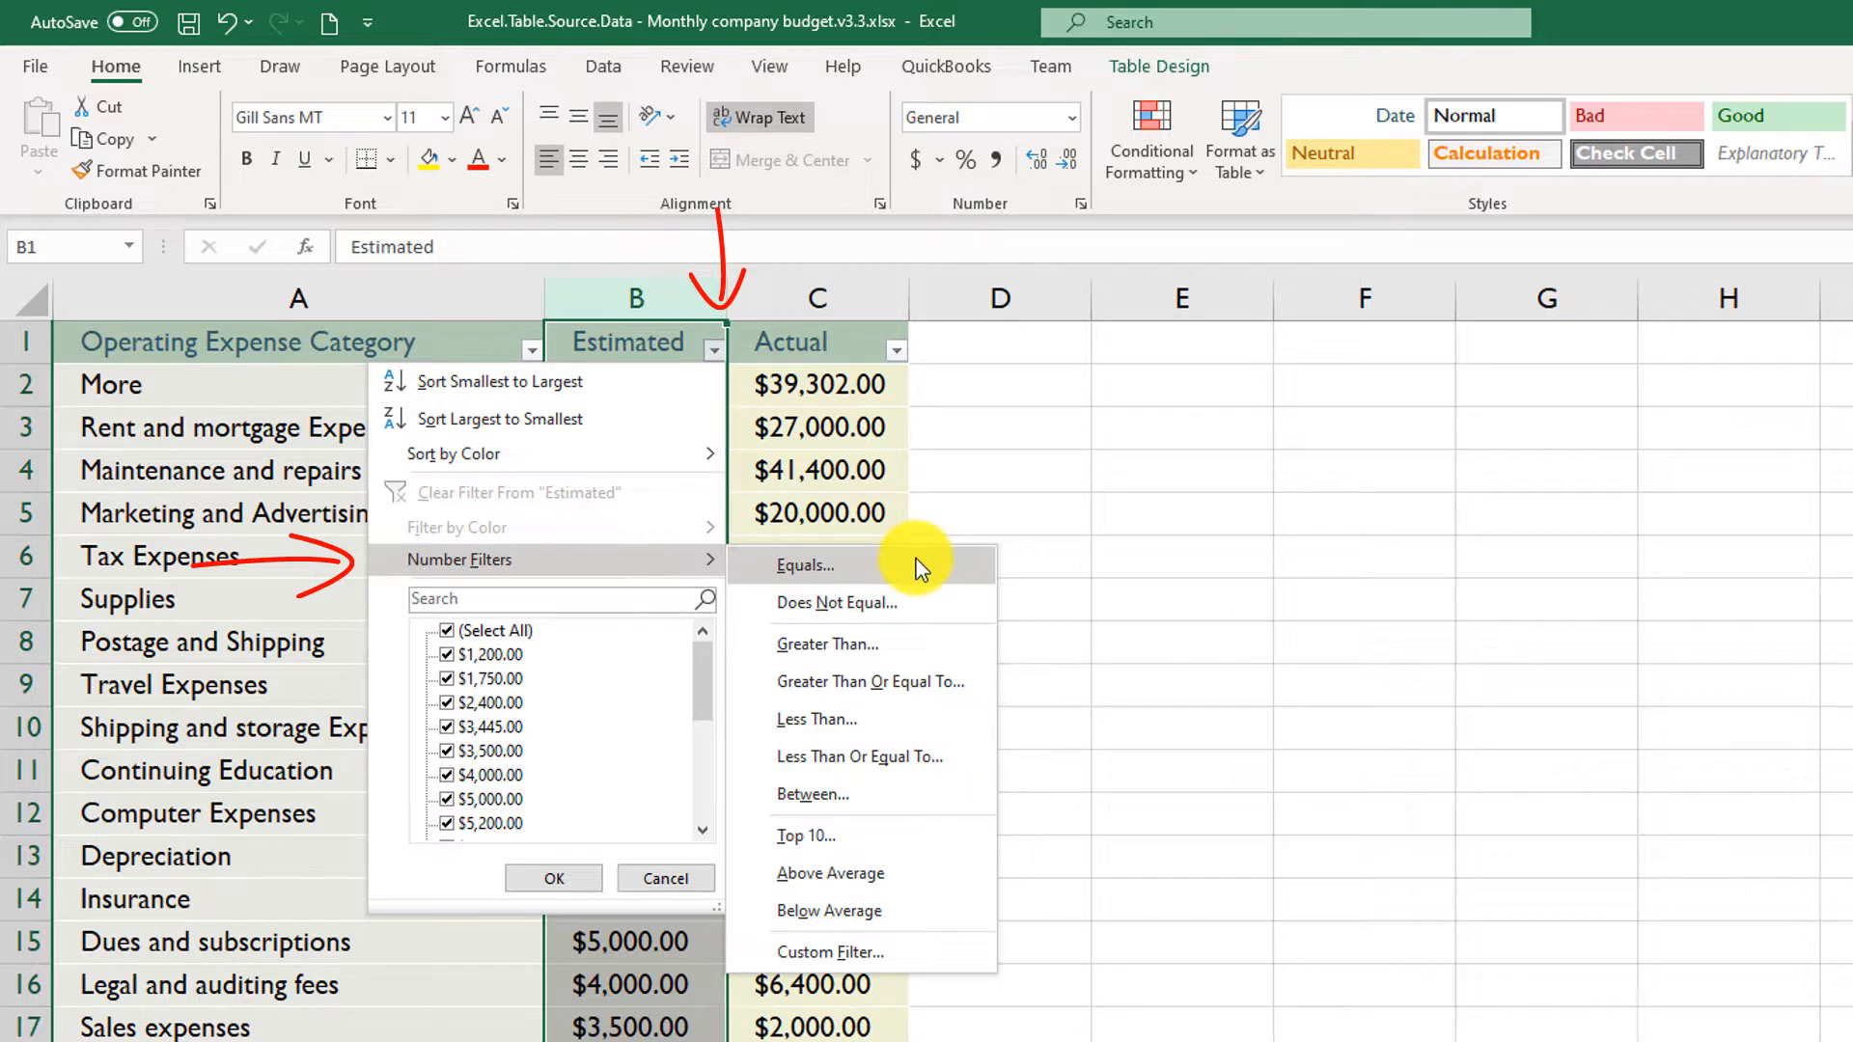
{"action": "left_click", "coordinate": [867, 641]}
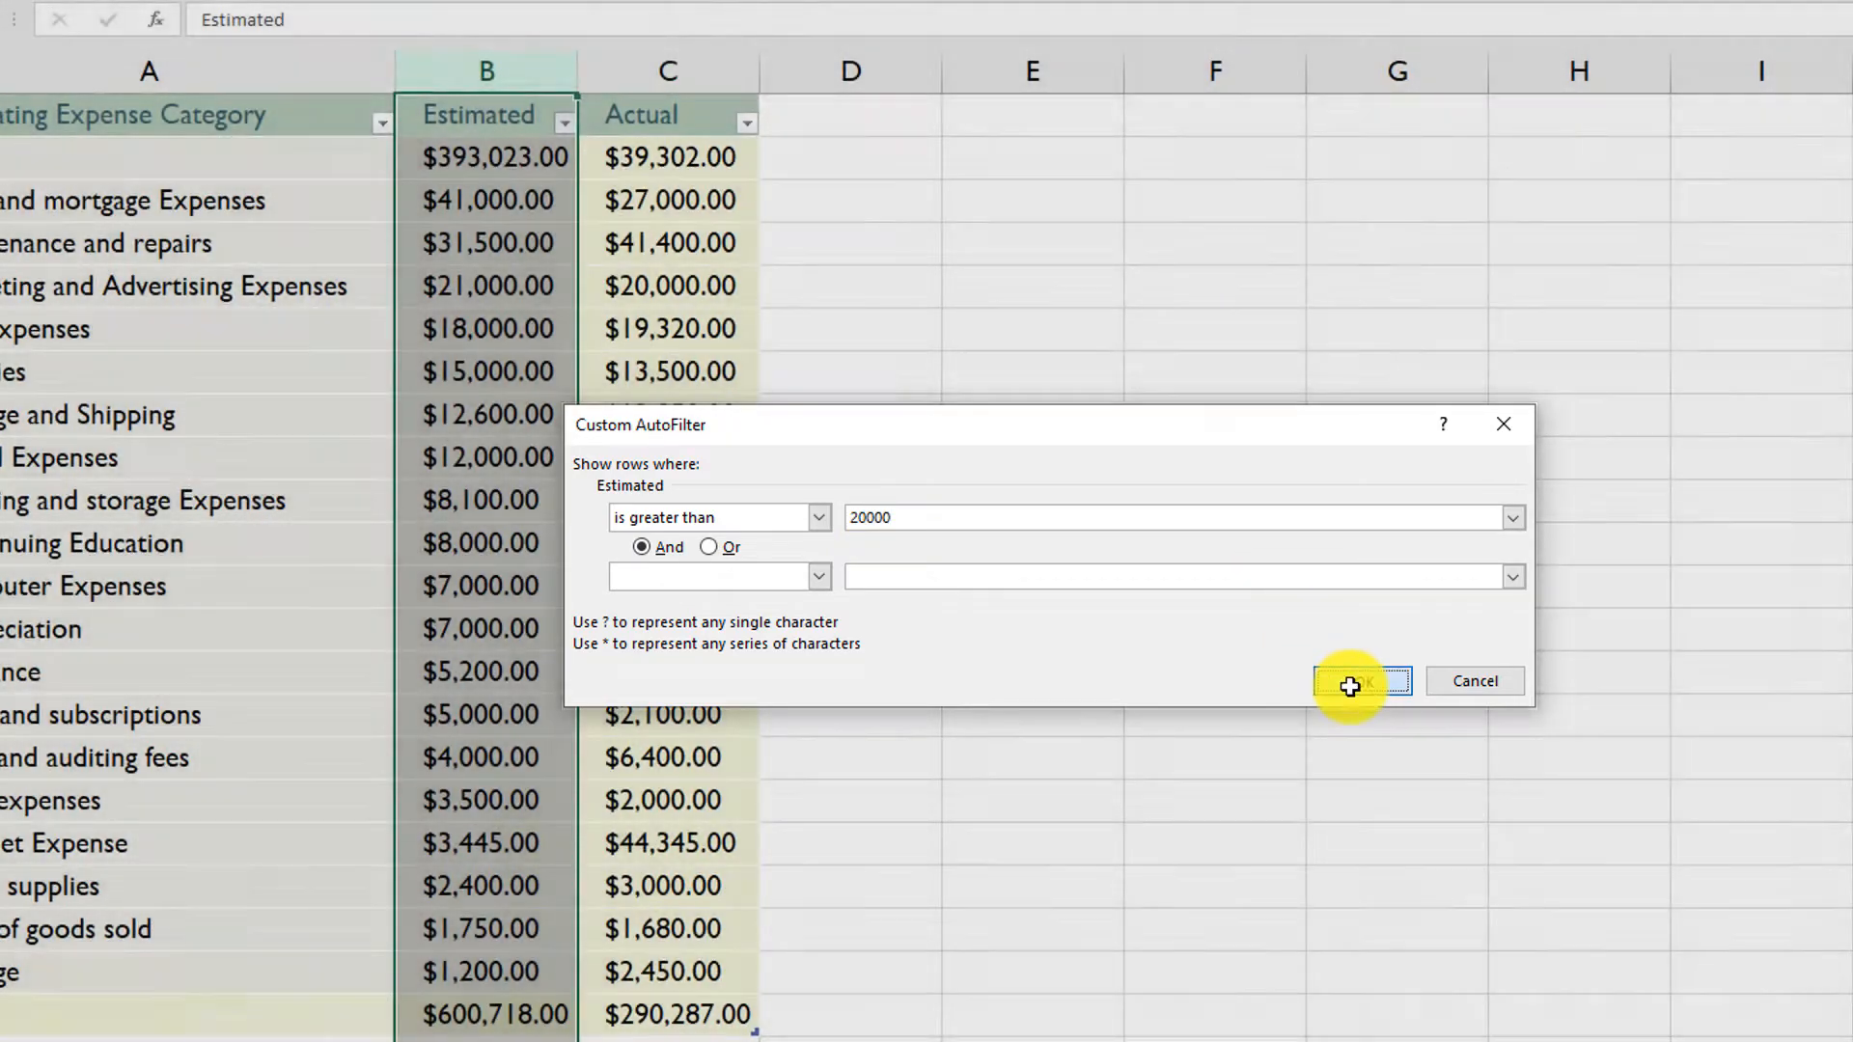
{"action": "left_click", "coordinate": [1360, 680]}
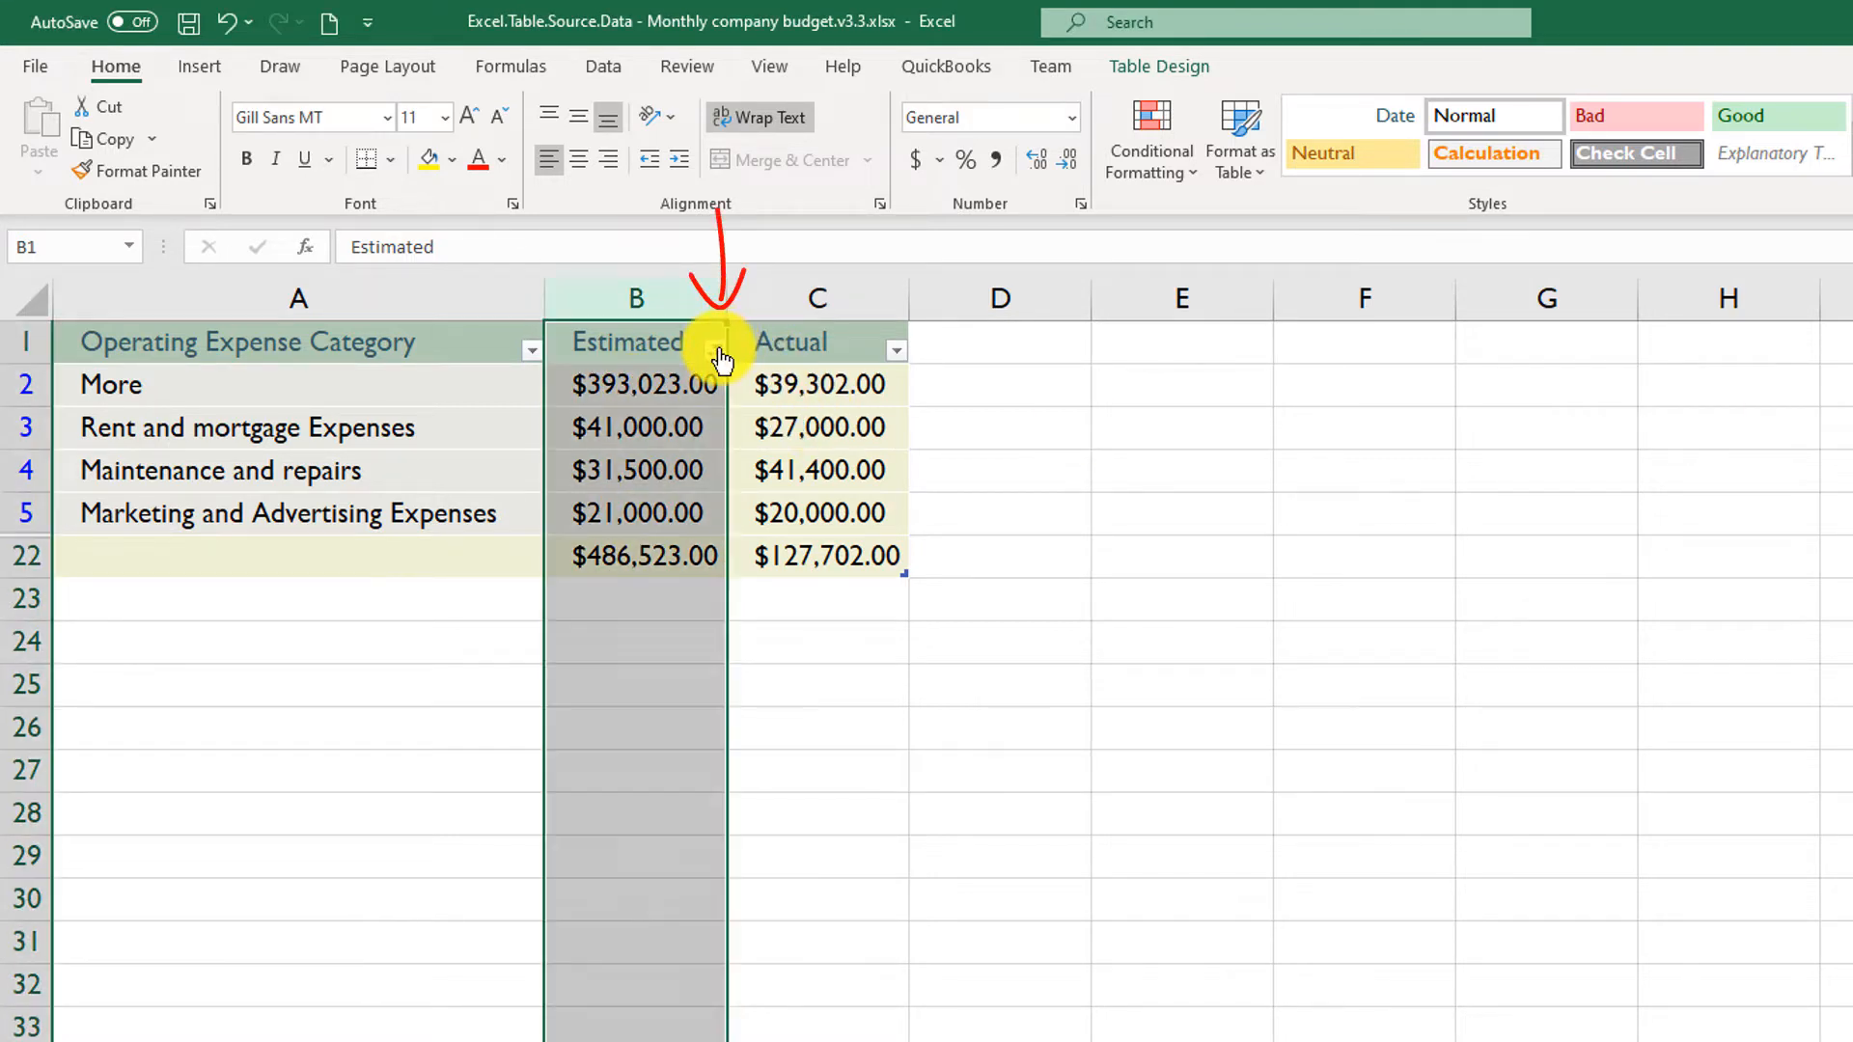
{"action": "left_click", "coordinate": [716, 351]}
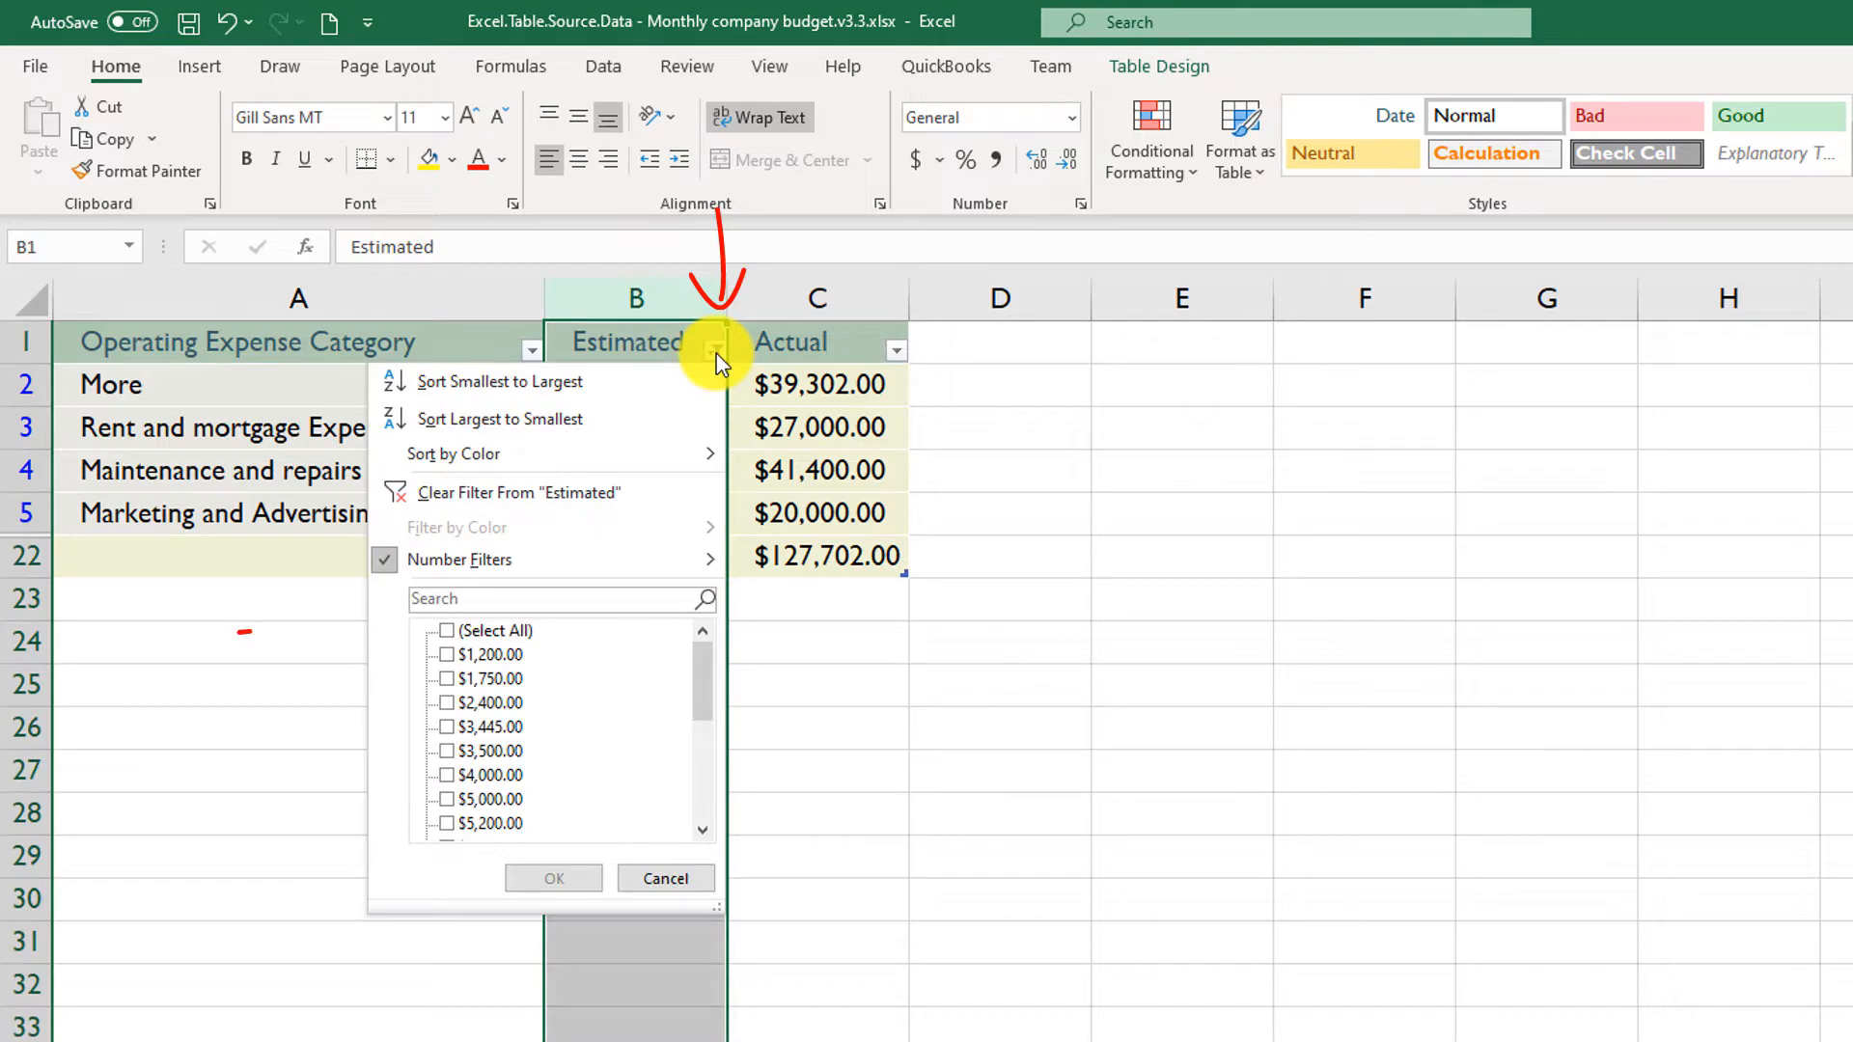
{"action": "left_click", "coordinate": [450, 632]}
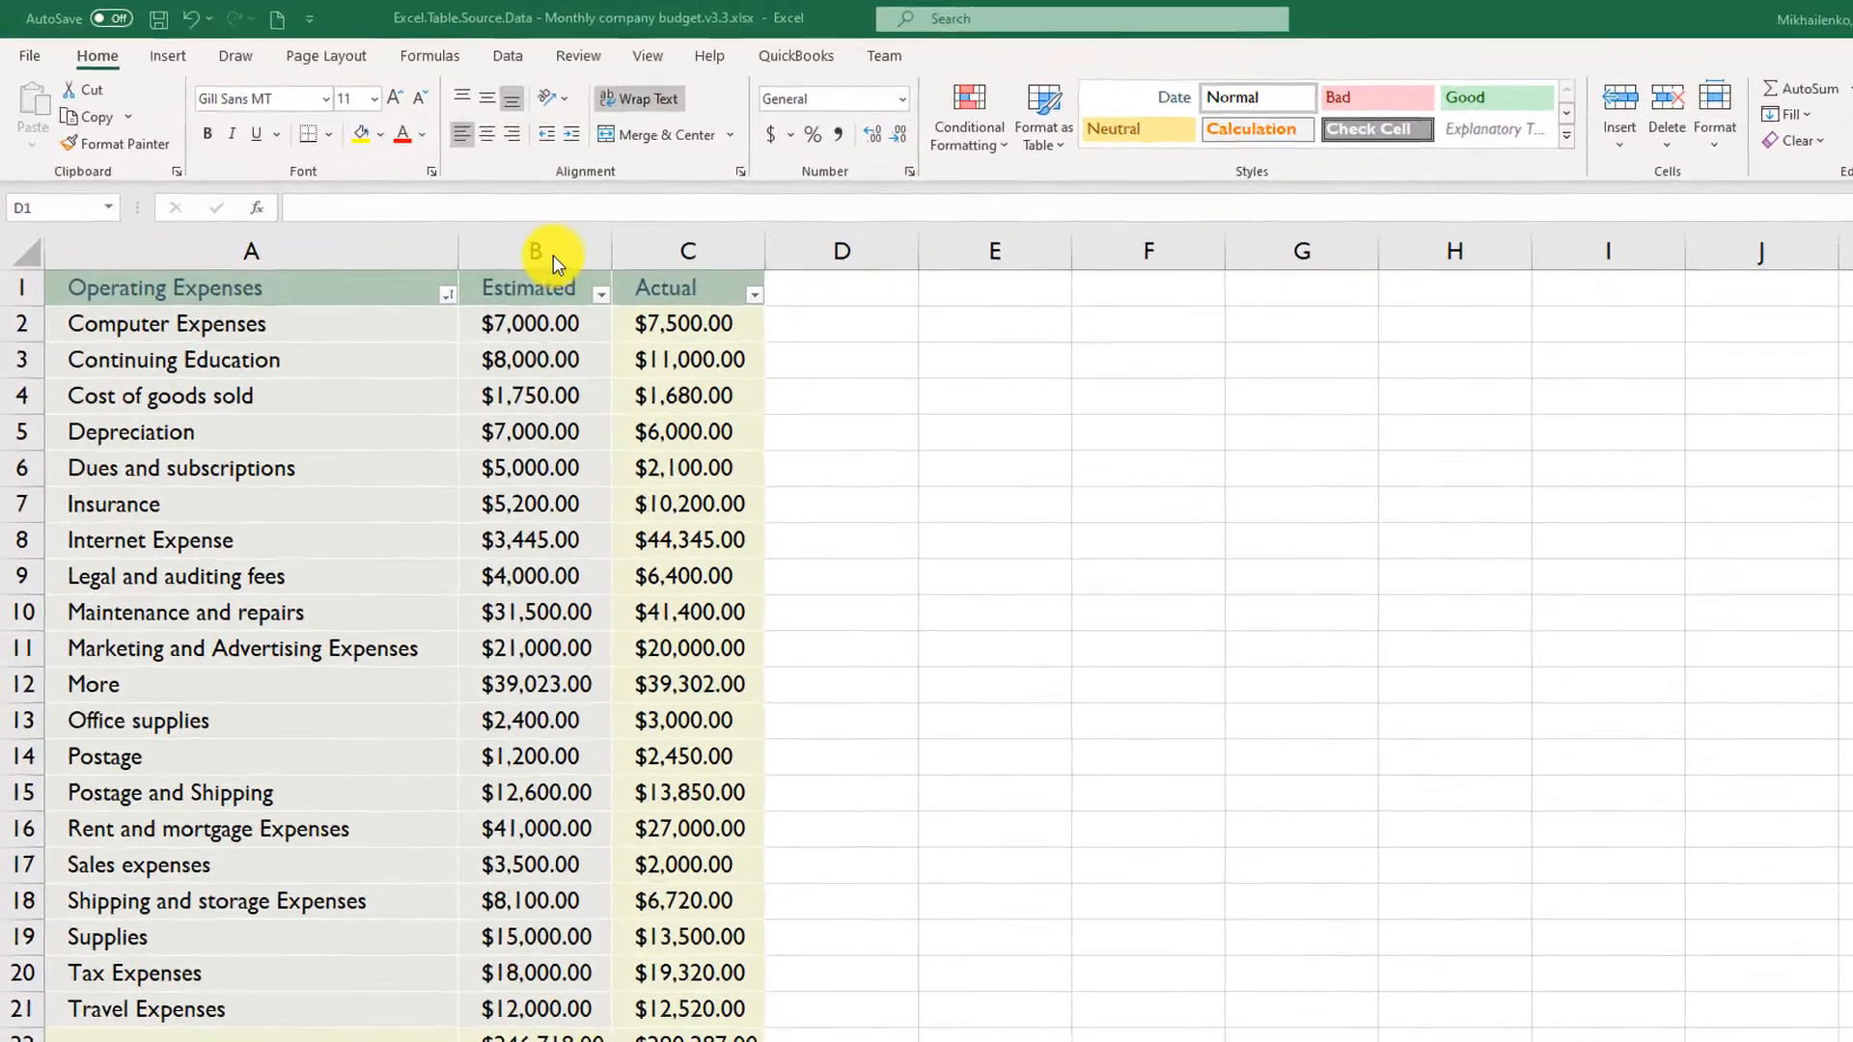
Try to delete the whole Estimated column from the operating expenses table
{"action": "left_click", "coordinate": [561, 251]}
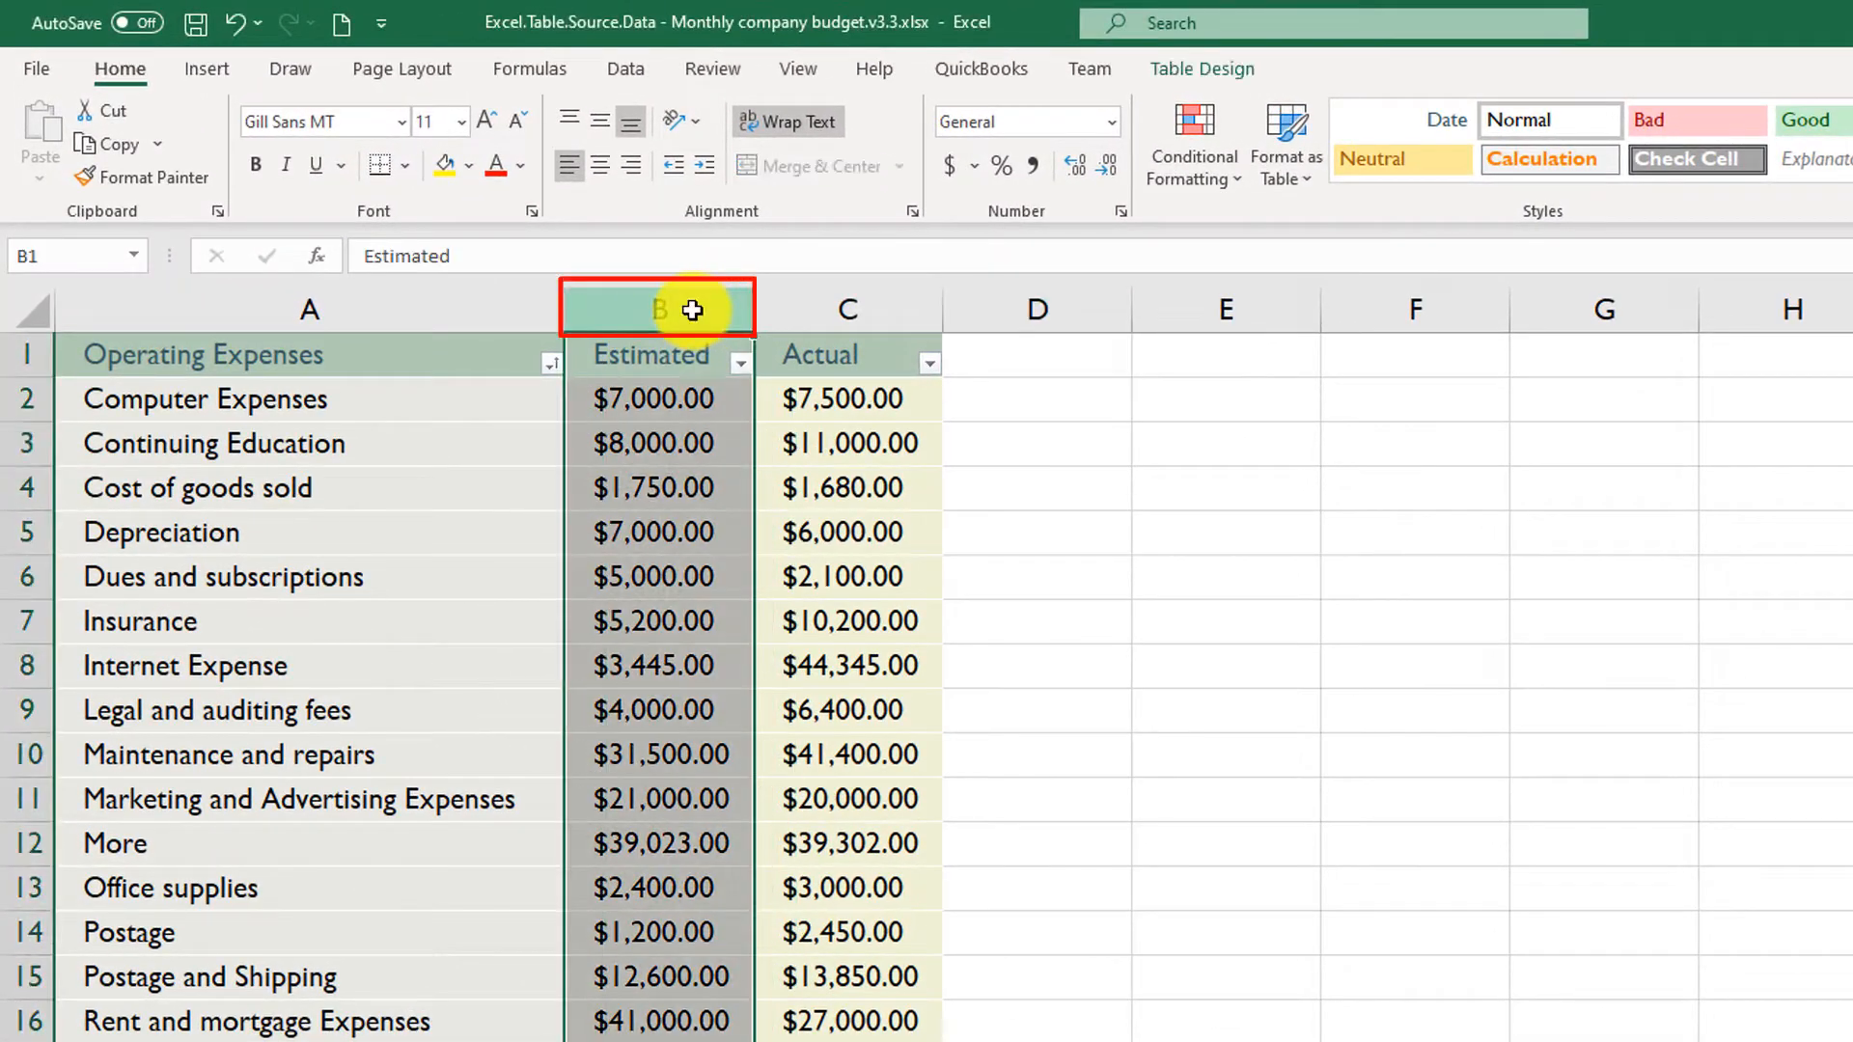
{"action": "right_click", "coordinate": [704, 318]}
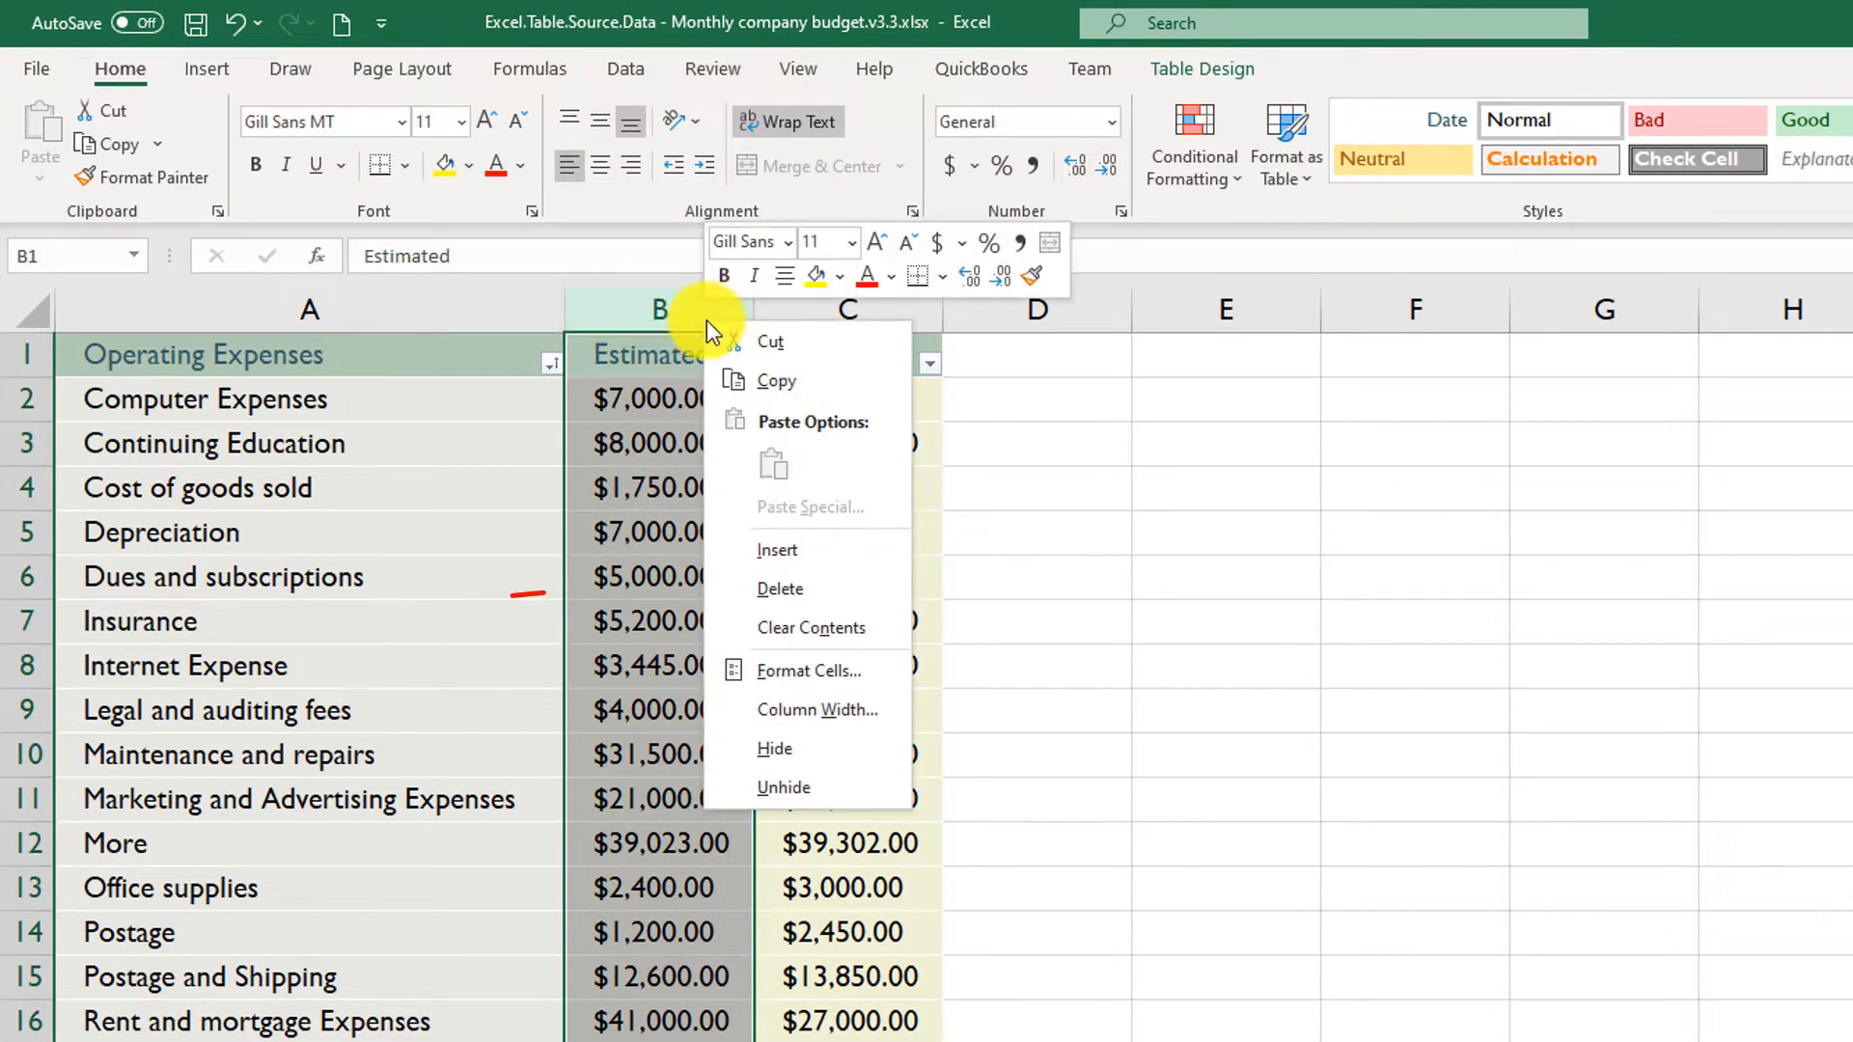
{"action": "left_click", "coordinate": [778, 587]}
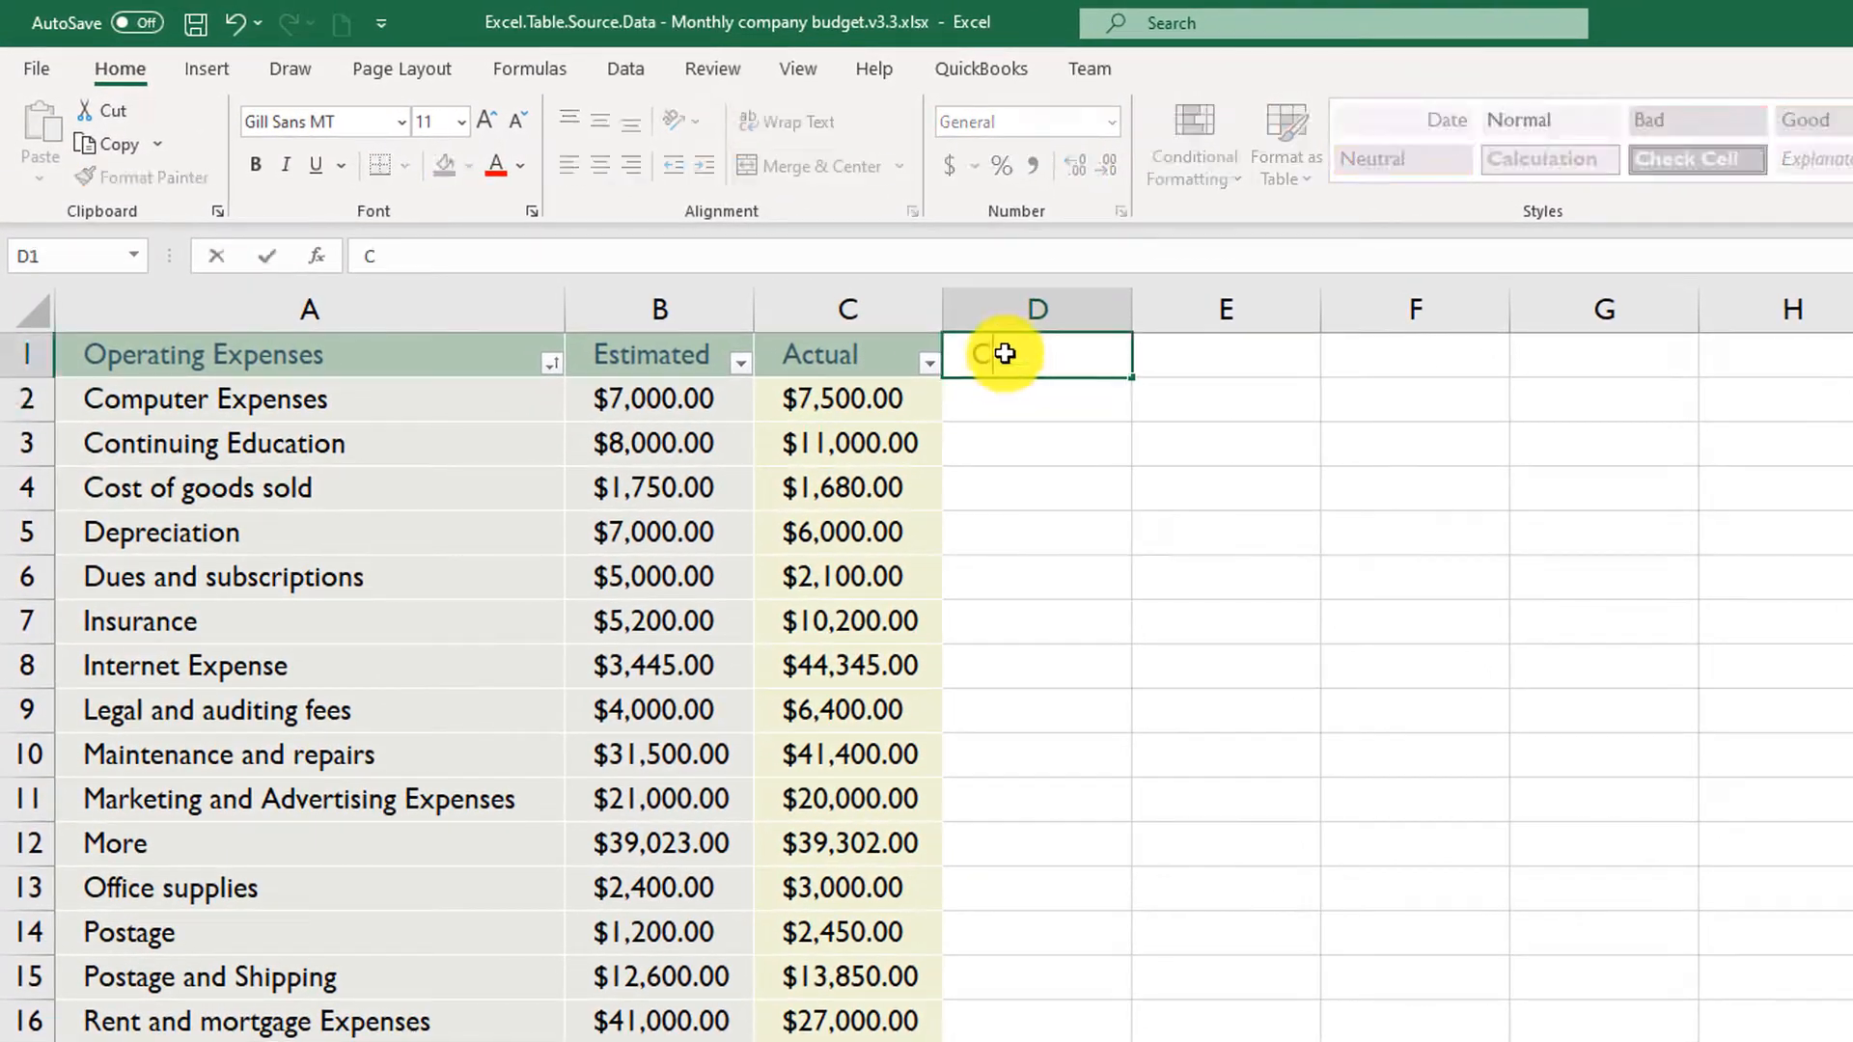
Add a Category column beside Actual, entering Sales and Marketing for Sales expenses and Supplies for the Office supplies, Postage, and Postage and Shipping rows
{"action": "key", "text": "Return"}
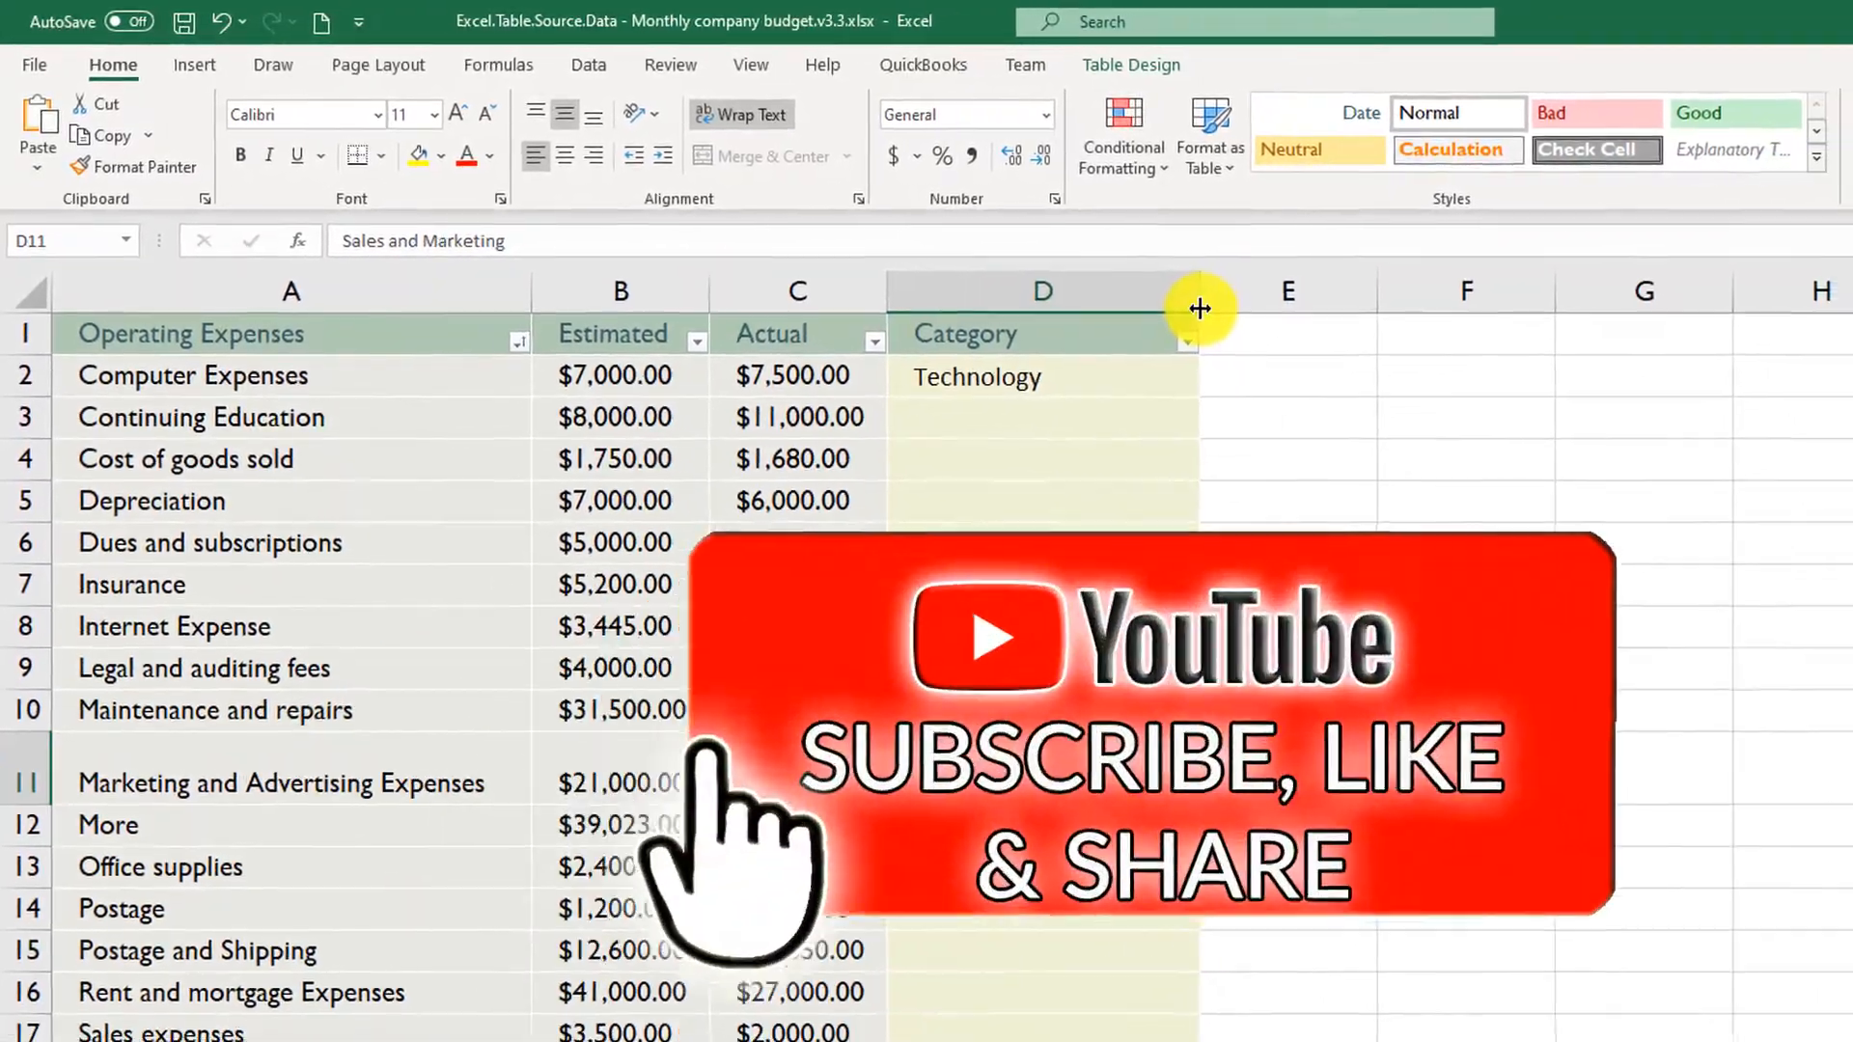
{"action": "left_click", "coordinate": [1023, 1032]}
{"action": "type", "text": "Sales and Marketing"}
{"action": "left_click", "coordinate": [1023, 867]}
{"action": "type", "text": "Supplies"}
{"action": "left_click", "coordinate": [1013, 909]}
{"action": "left_click", "coordinate": [1003, 951]}
{"action": "type", "text": "Supplies"}
Paste the copied category into the Category cells of the Shipping and storage Expenses and Supplies rows
{"action": "left_click", "coordinate": [959, 1030]}
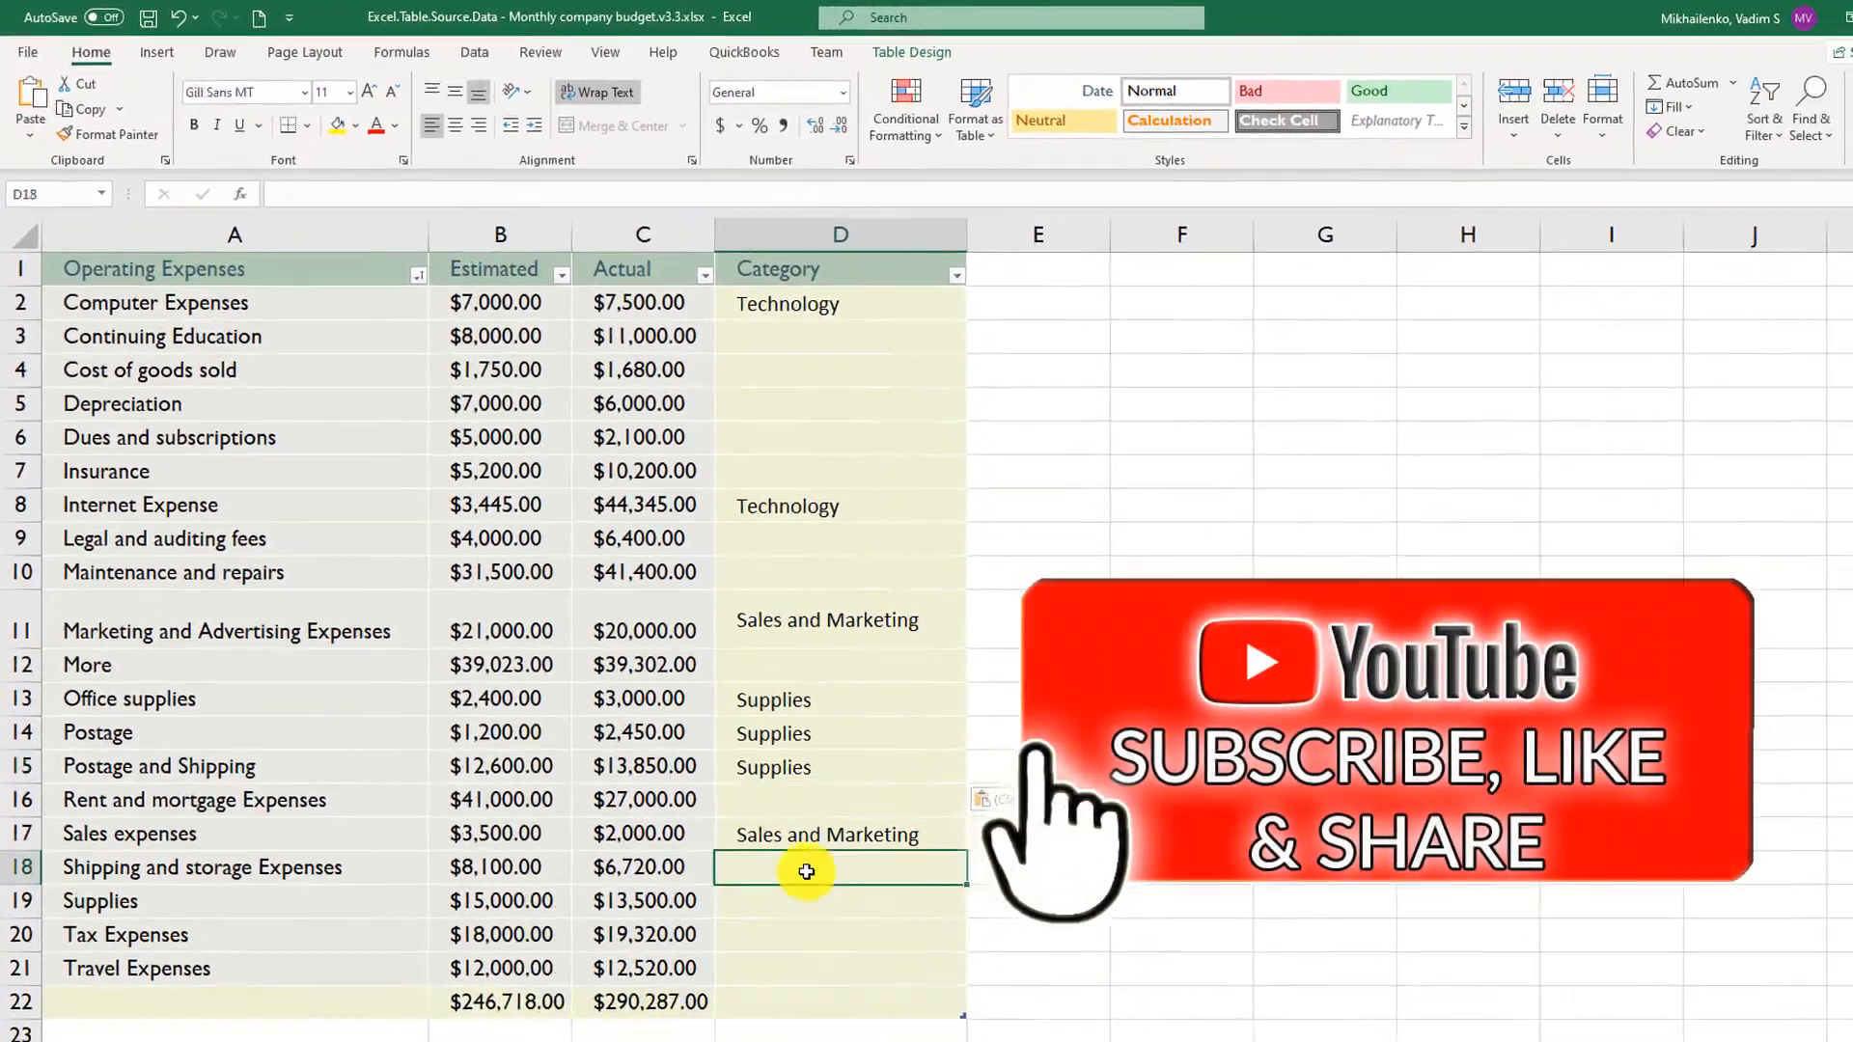
{"action": "key", "text": "ctrl+v"}
{"action": "left_click", "coordinate": [806, 901]}
{"action": "key", "text": "ctrl+v"}
Enter Fees as the category for the Dues and subscriptions and Legal and auditing fees rows
{"action": "left_click", "coordinate": [805, 437]}
{"action": "type", "text": "Fees"}
{"action": "left_click", "coordinate": [805, 538]}
{"action": "type", "text": "Fees"}
{"action": "left_click", "coordinate": [772, 338]}
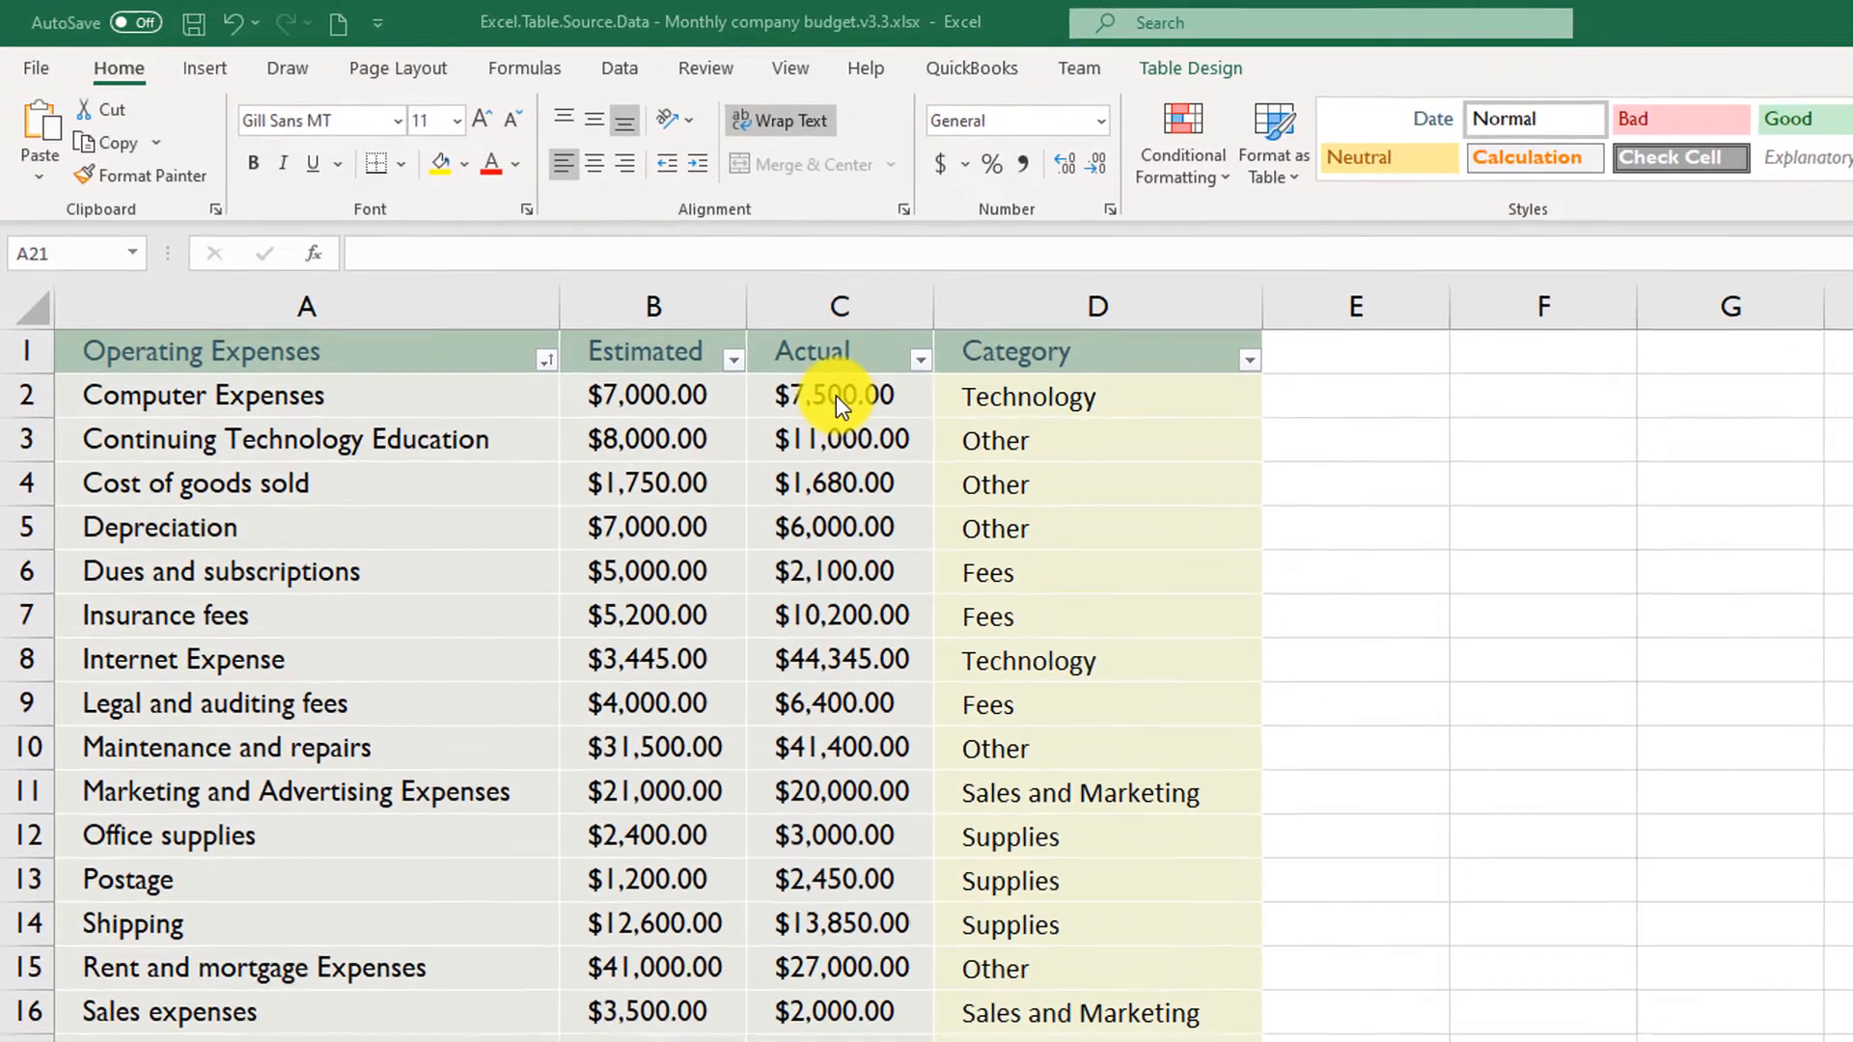
Copy the cell formatting from the Actual column onto the Category cells of all expense rows and the total row using Format Painter
{"action": "left_click", "coordinate": [836, 396]}
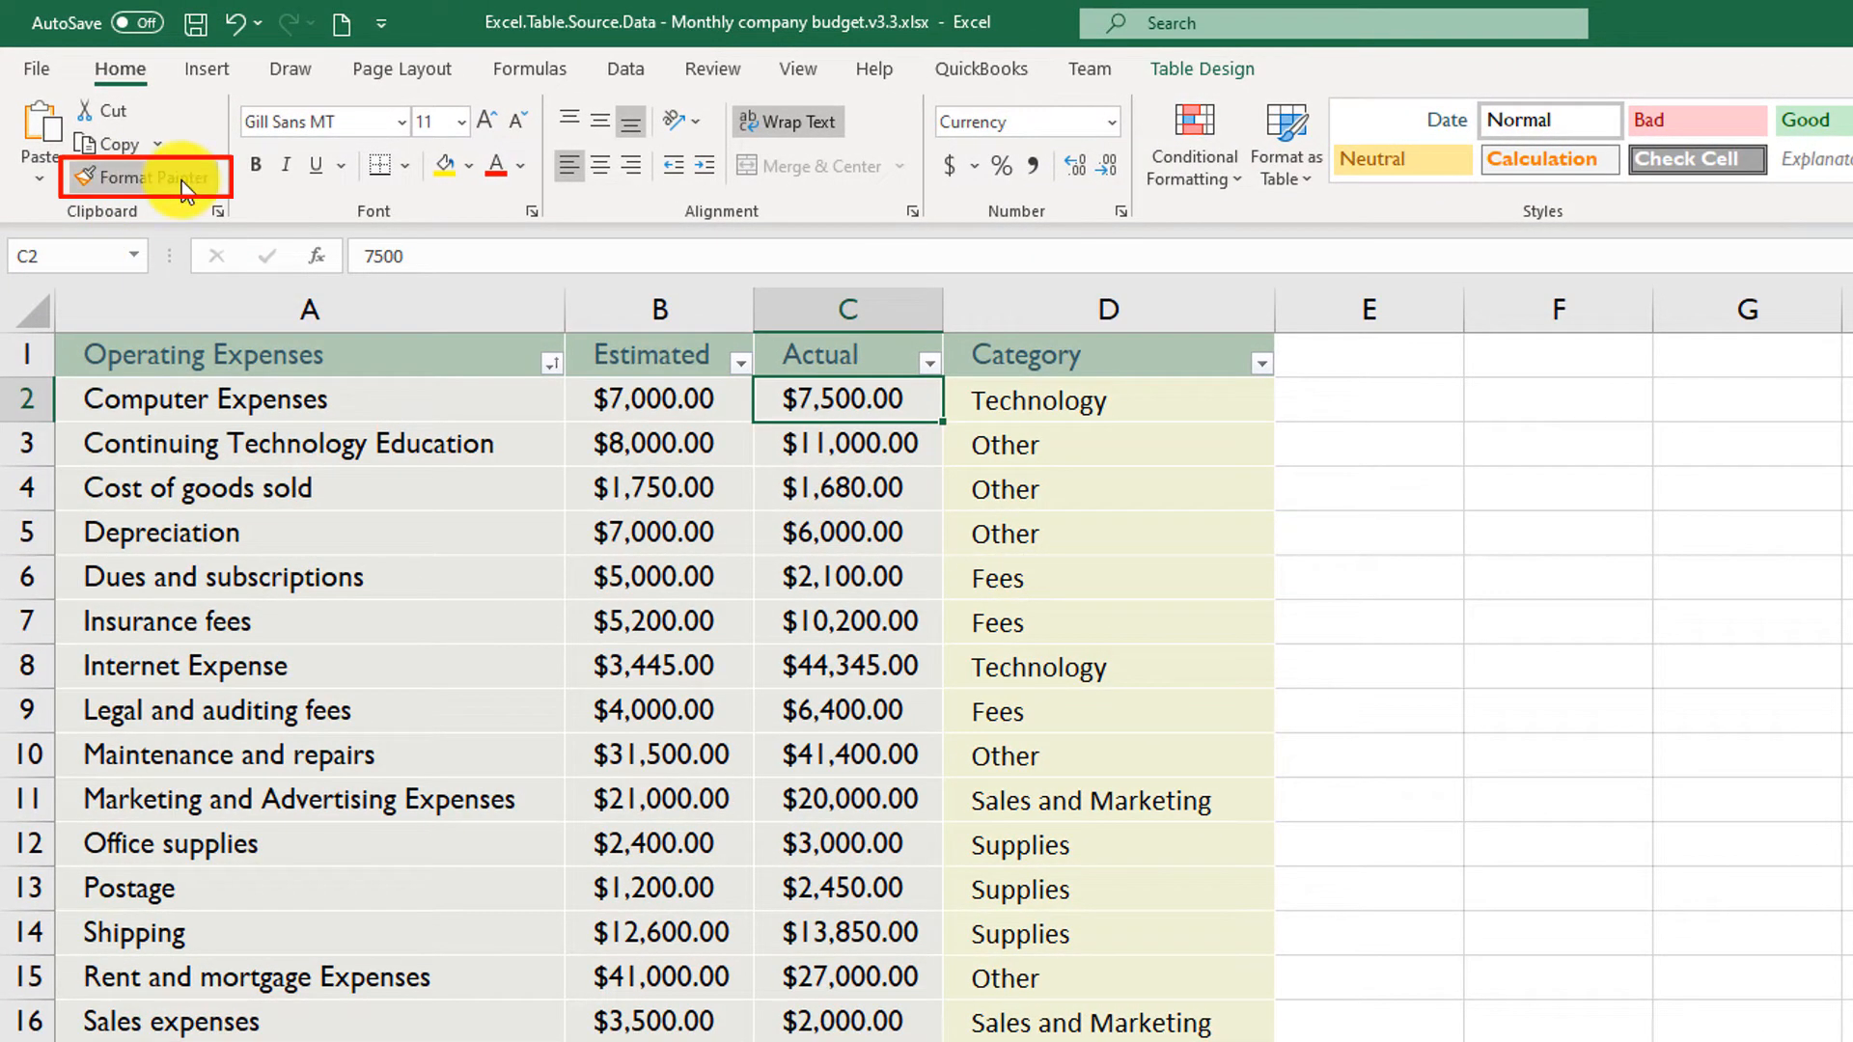
{"action": "left_click", "coordinate": [184, 181]}
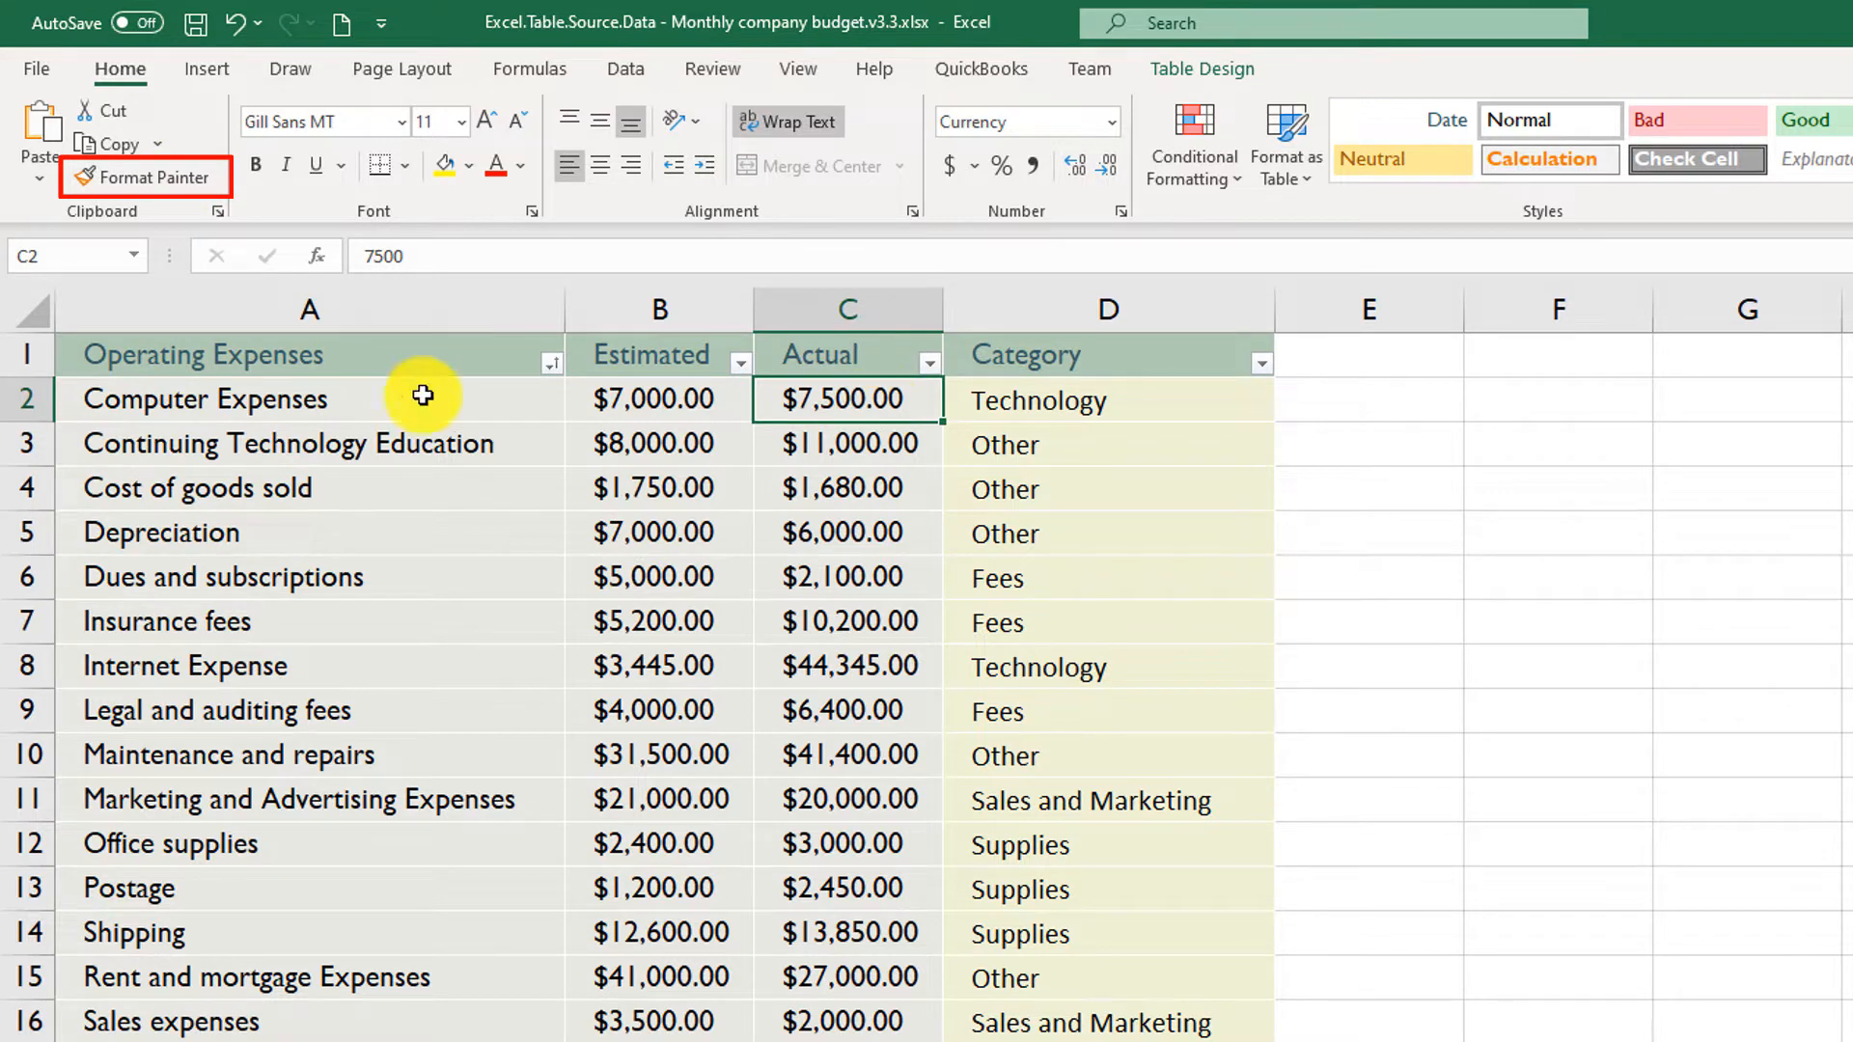
{"action": "double_click", "coordinate": [839, 401]}
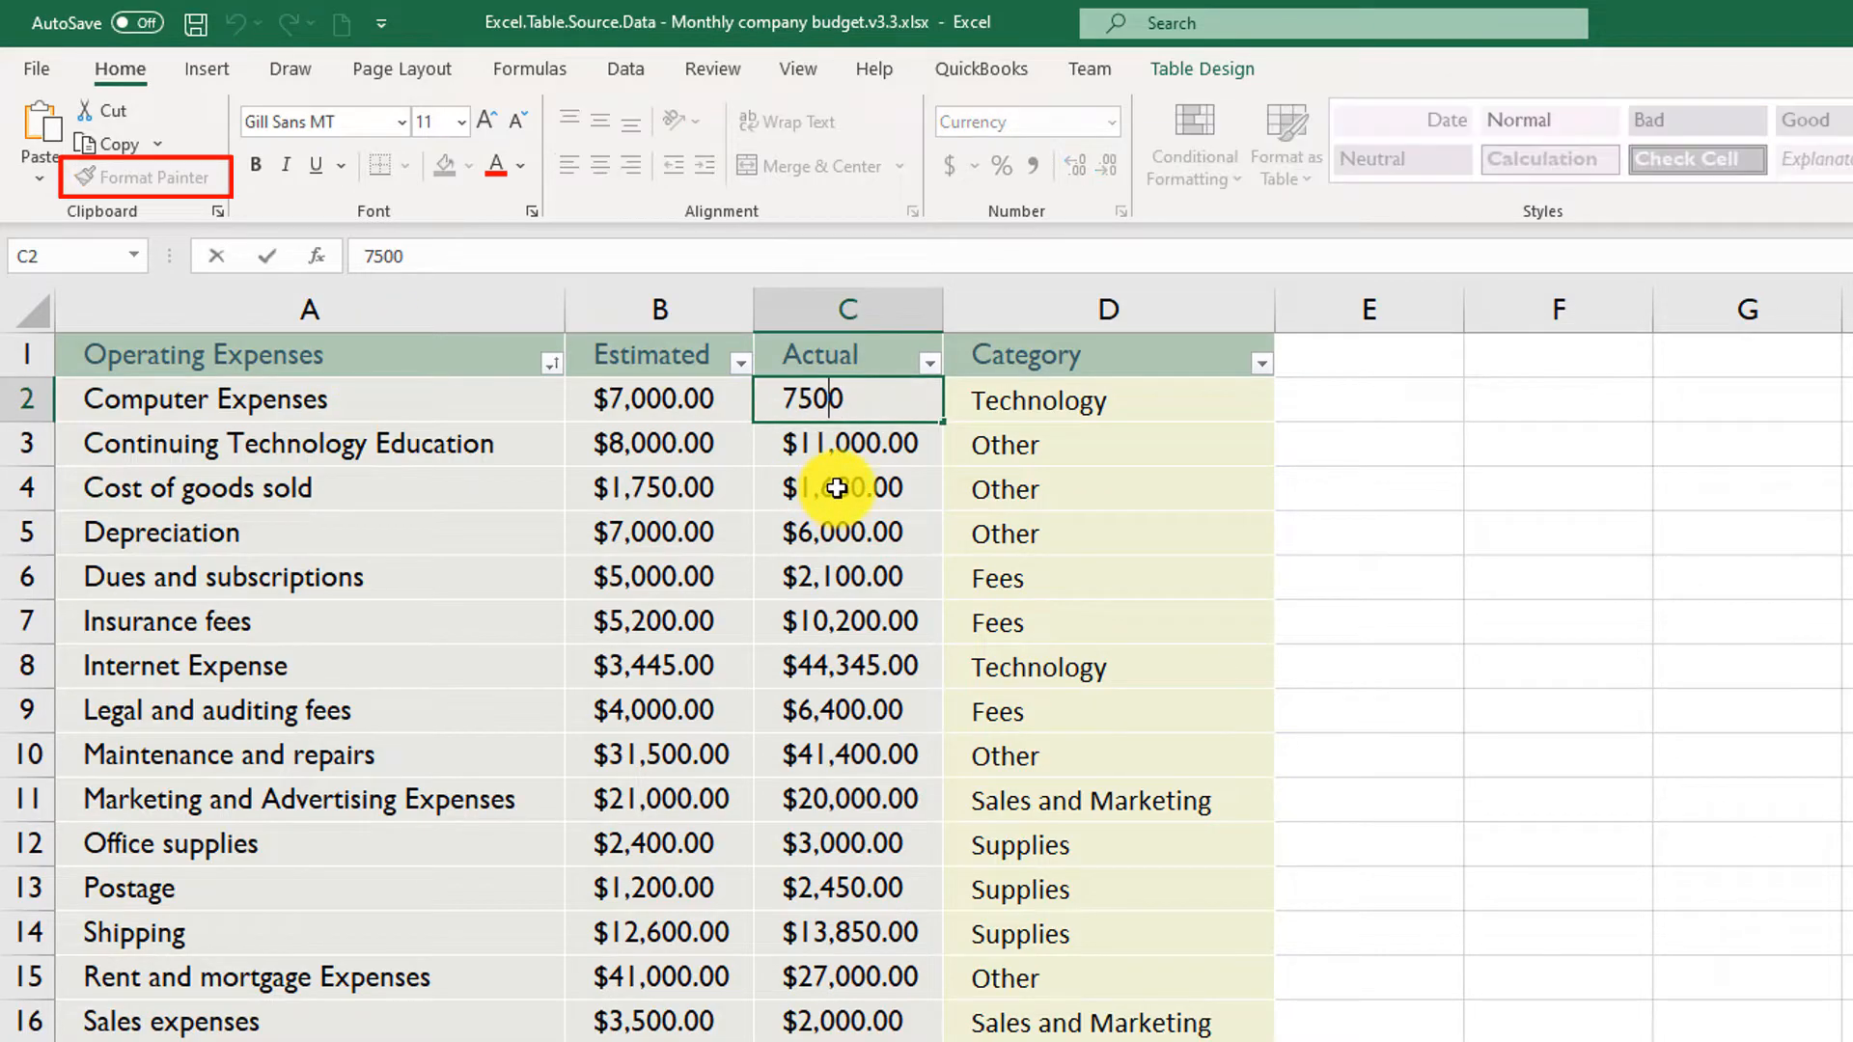
{"action": "left_click", "coordinate": [802, 479]}
{"action": "left_click", "coordinate": [143, 177]}
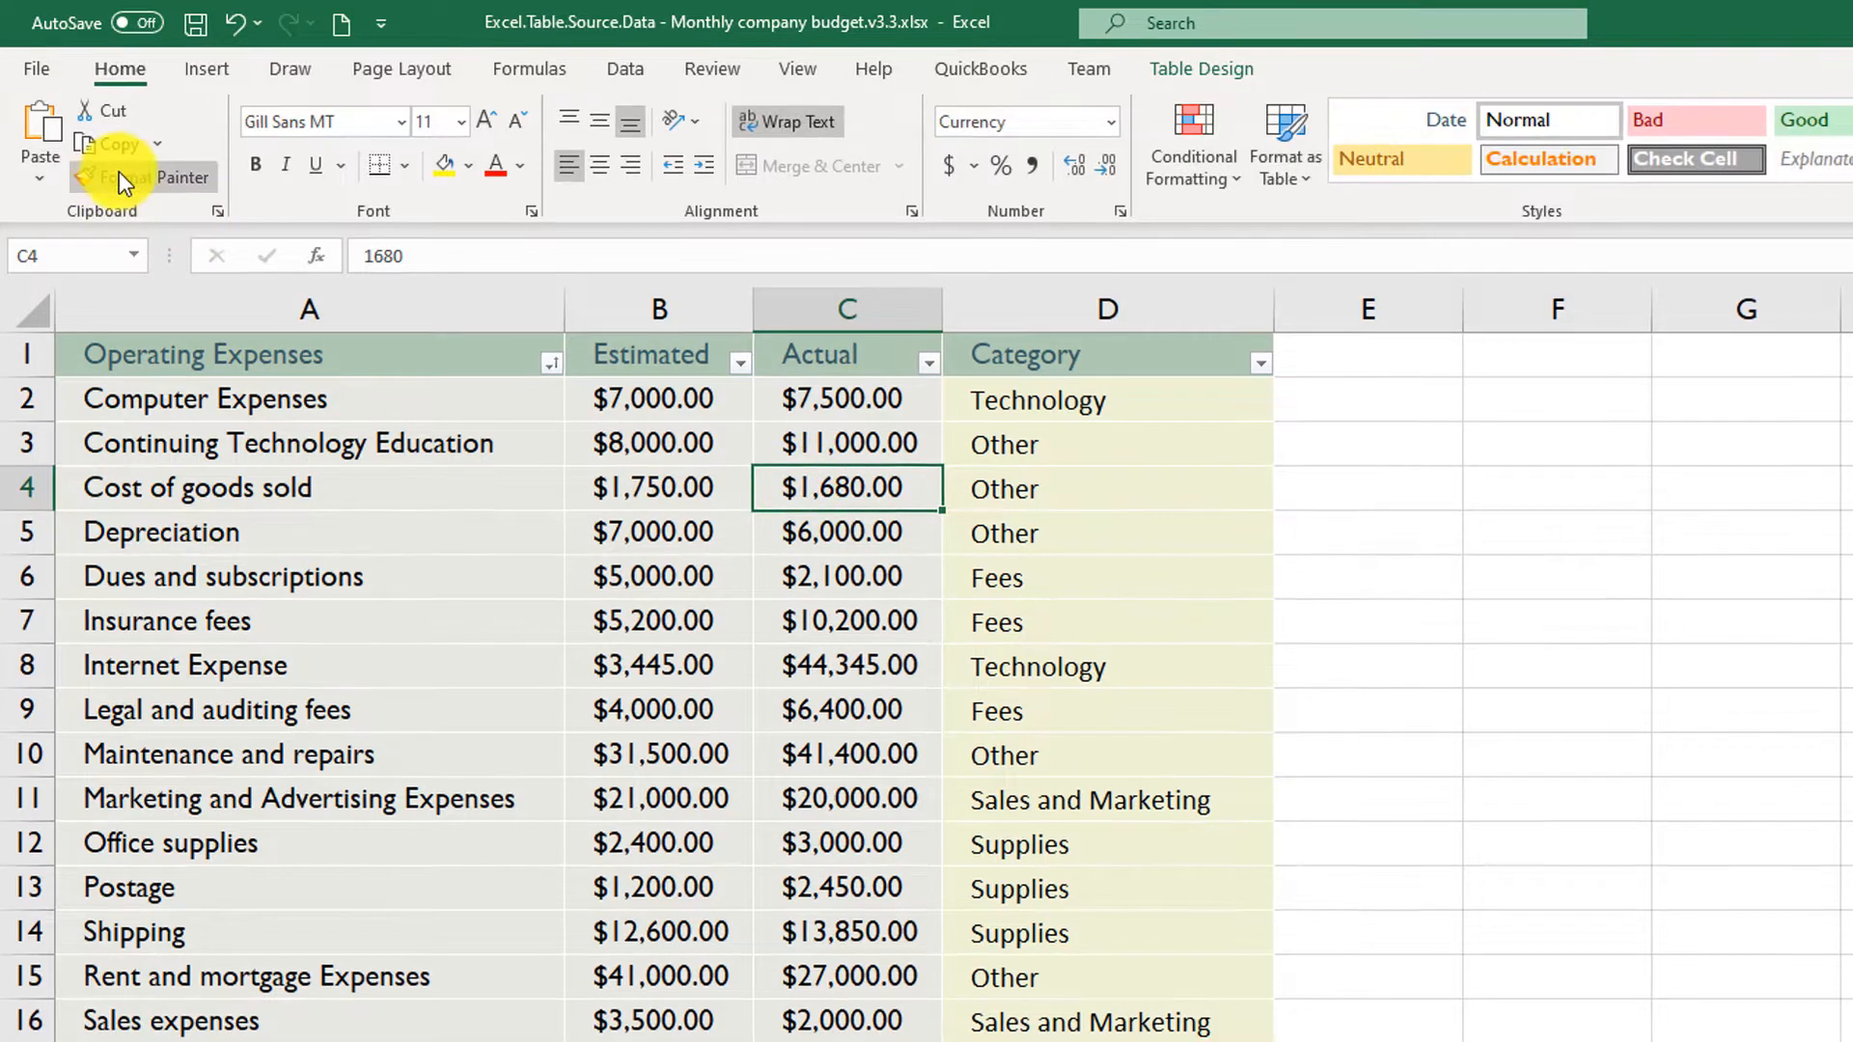
{"action": "mouse_move", "coordinate": [1062, 400]}
{"action": "left_mouse_down"}
{"action": "mouse_move", "coordinate": [1070, 976]}
{"action": "mouse_move", "coordinate": [1089, 1041]}
{"action": "left_mouse_up"}
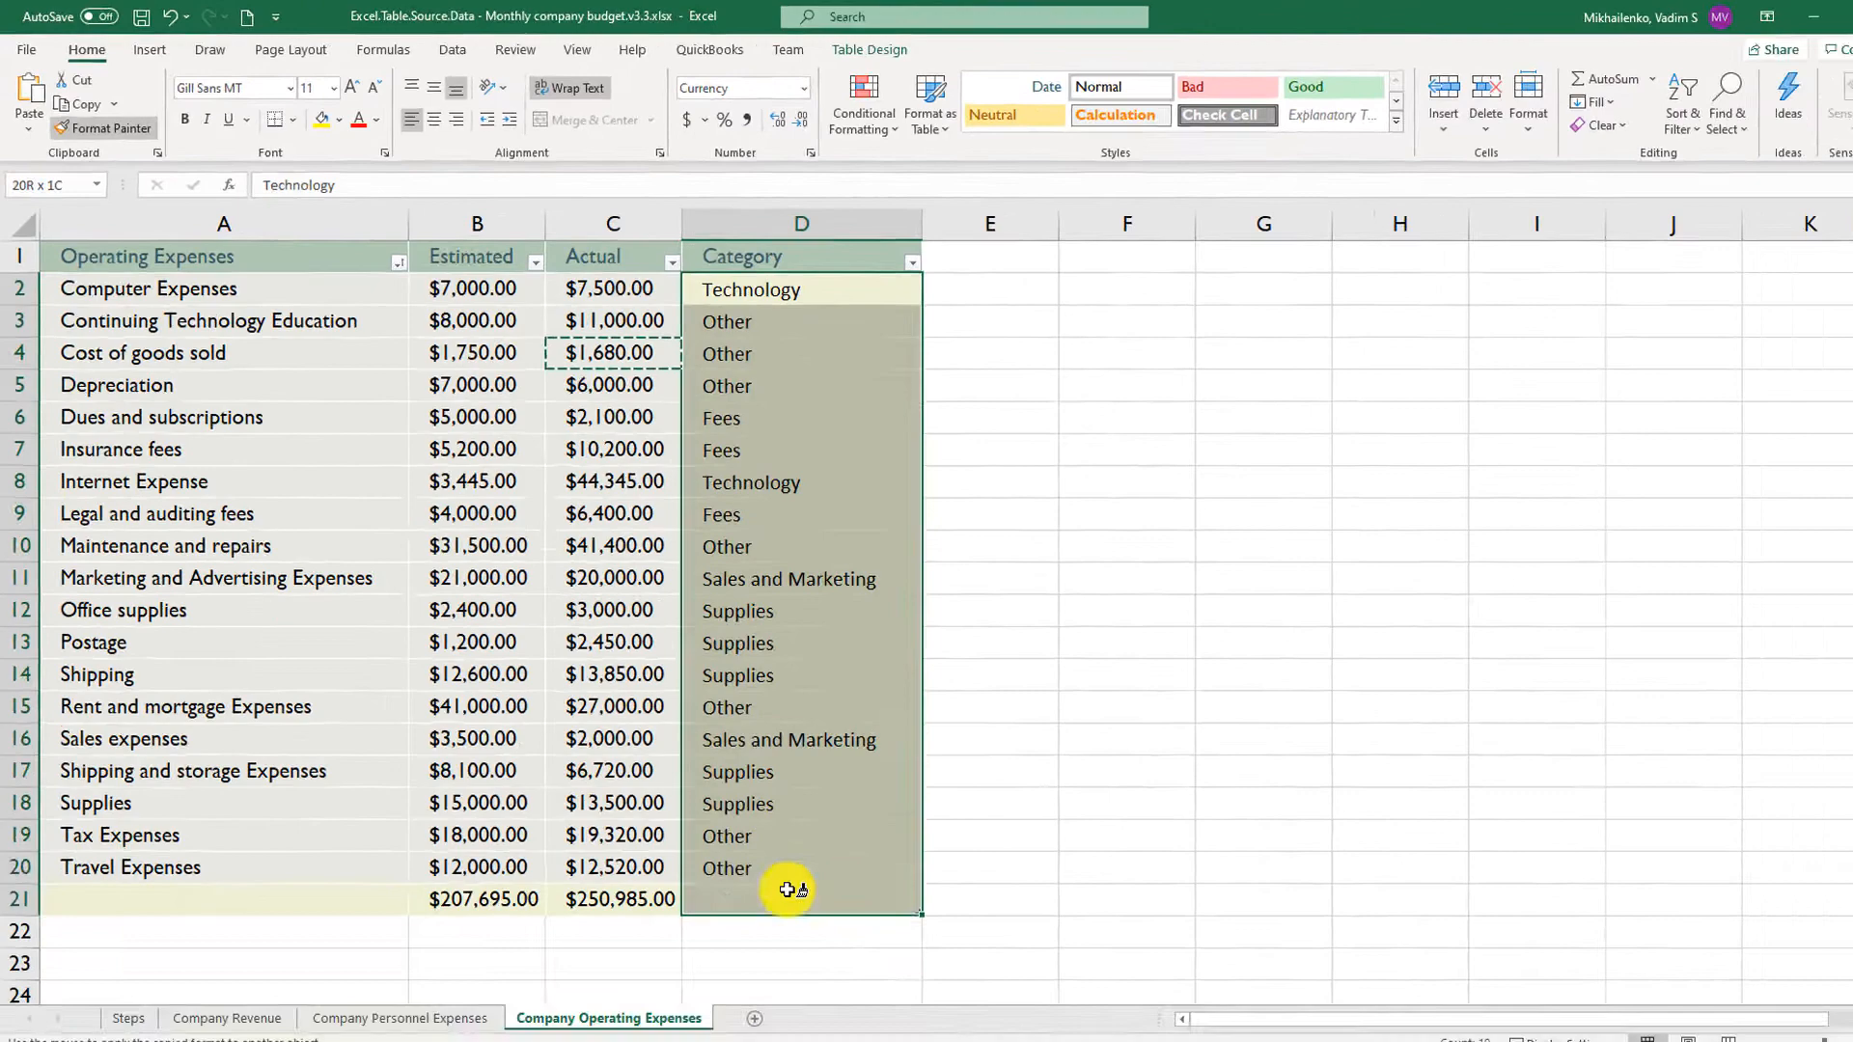
{"action": "mouse_move", "coordinate": [787, 889]}
{"action": "left_mouse_down"}
{"action": "mouse_move", "coordinate": [797, 858]}
{"action": "mouse_move", "coordinate": [762, 826]}
{"action": "left_mouse_up"}
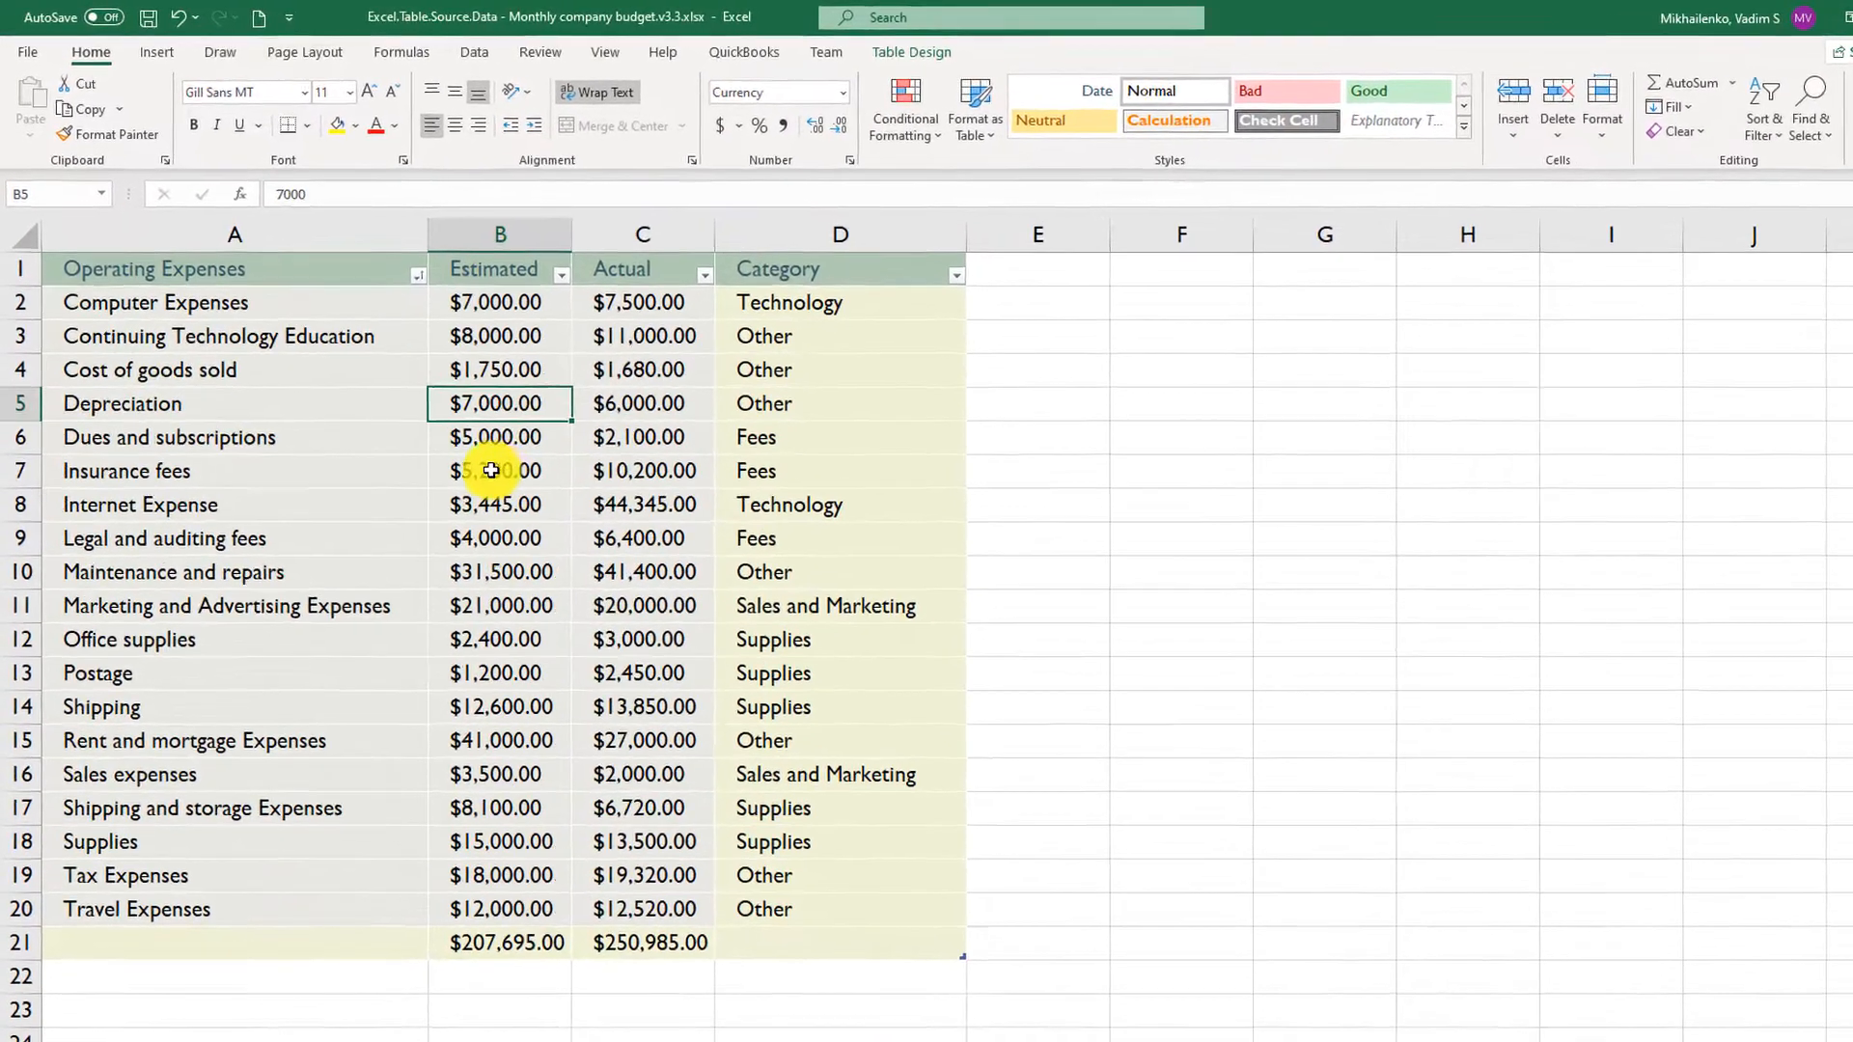
Try a blue Medium style and two olive-green Light styles on the expense table, and clear the table style
{"action": "left_click", "coordinate": [471, 444]}
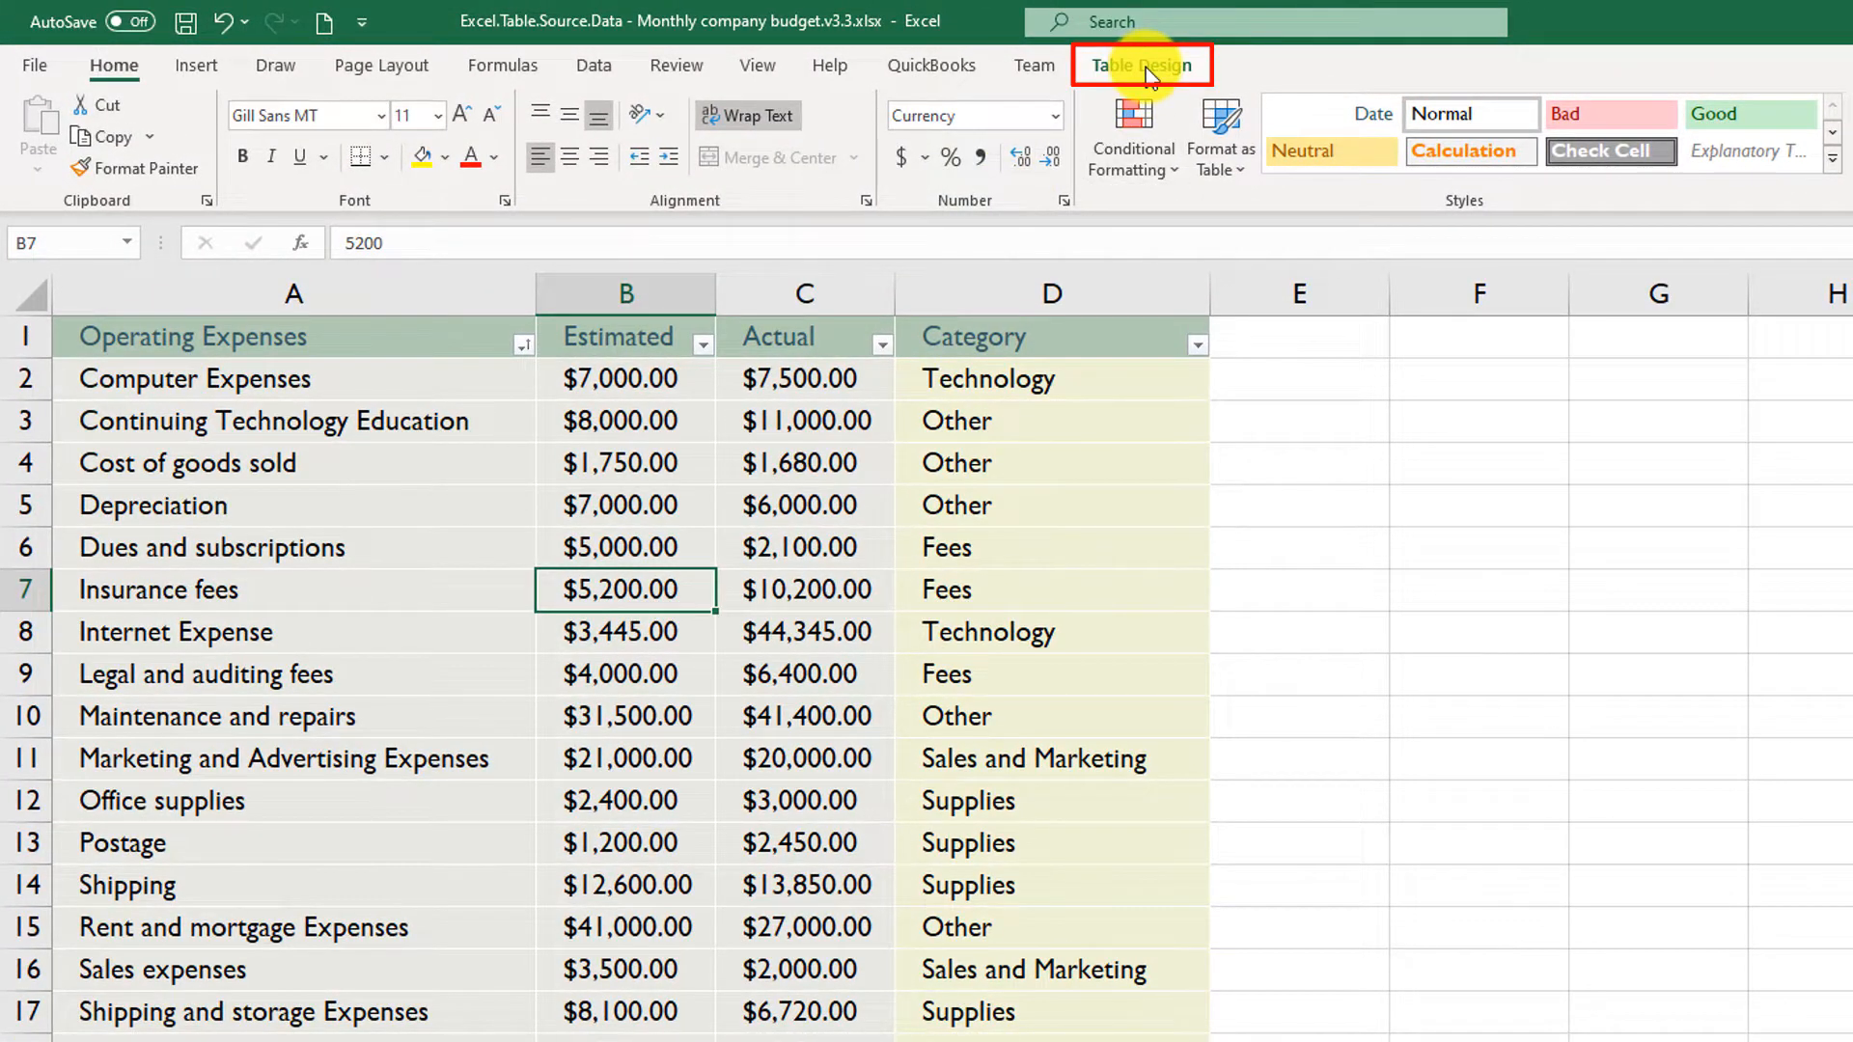
{"action": "left_click", "coordinate": [1149, 68]}
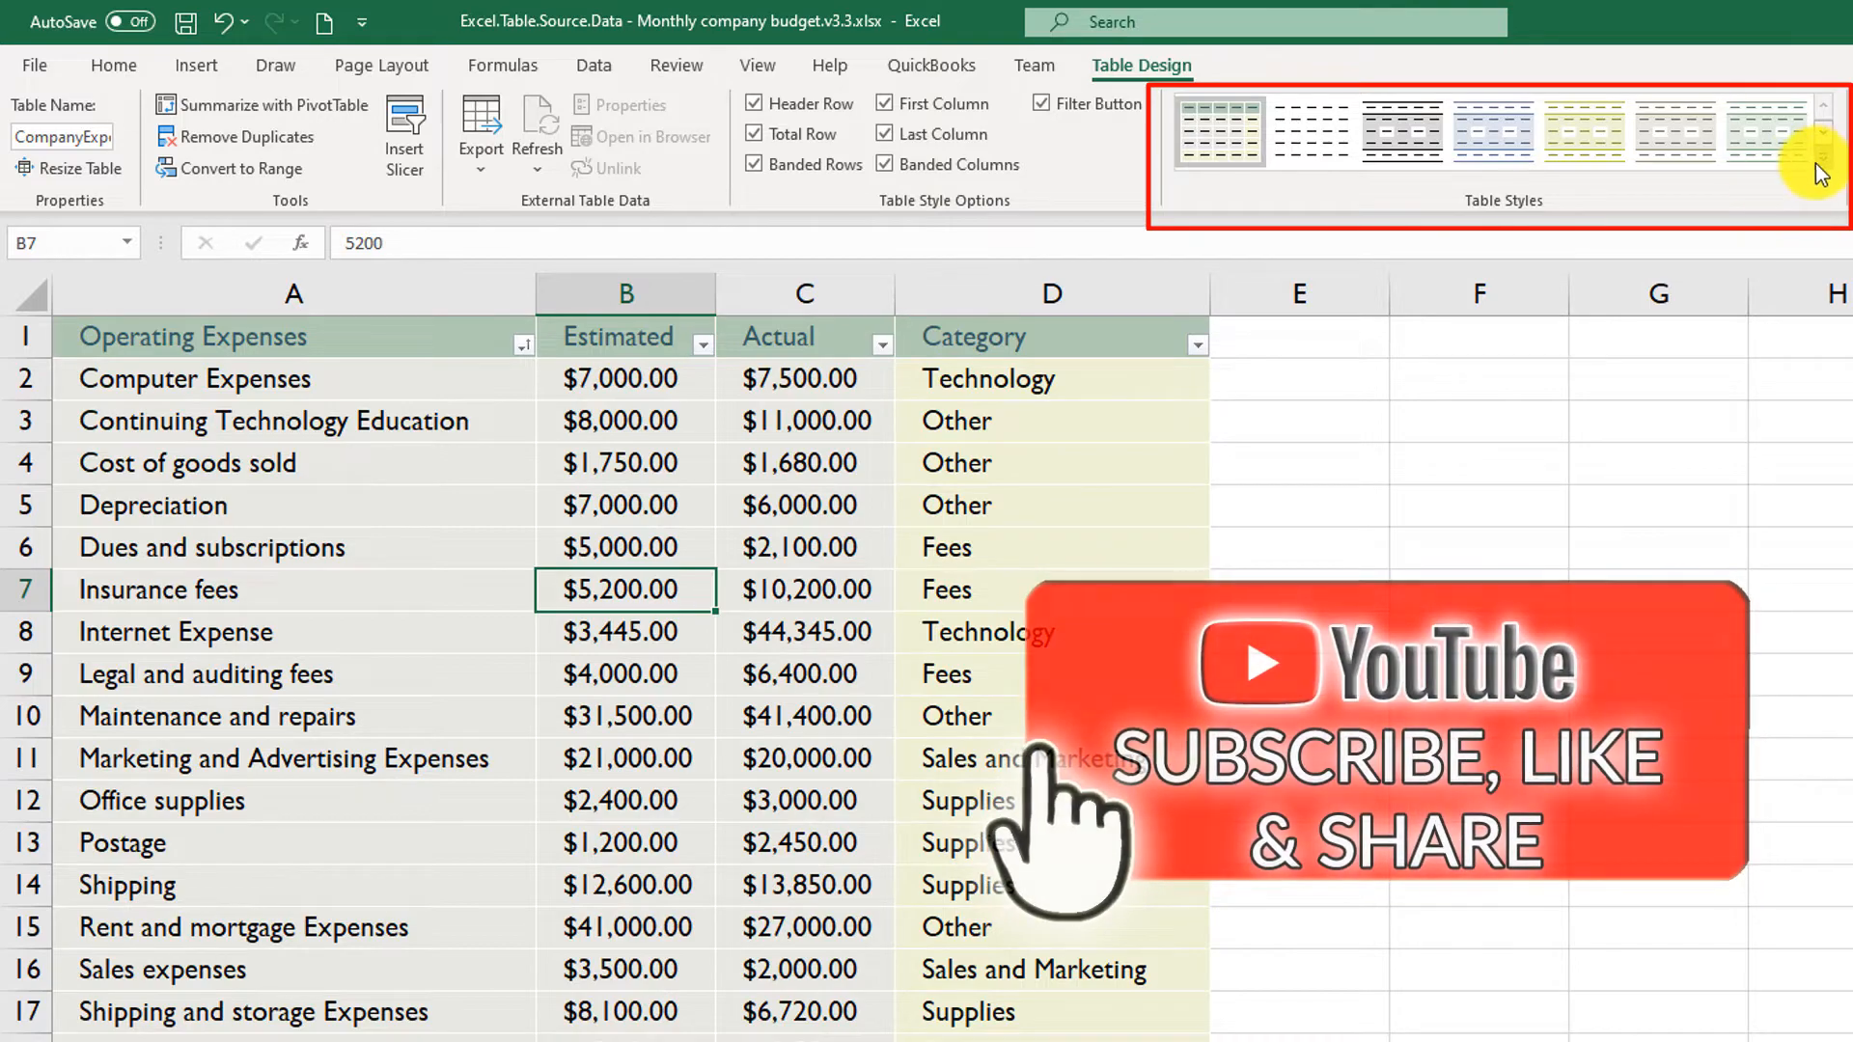
{"action": "left_click", "coordinate": [1821, 172]}
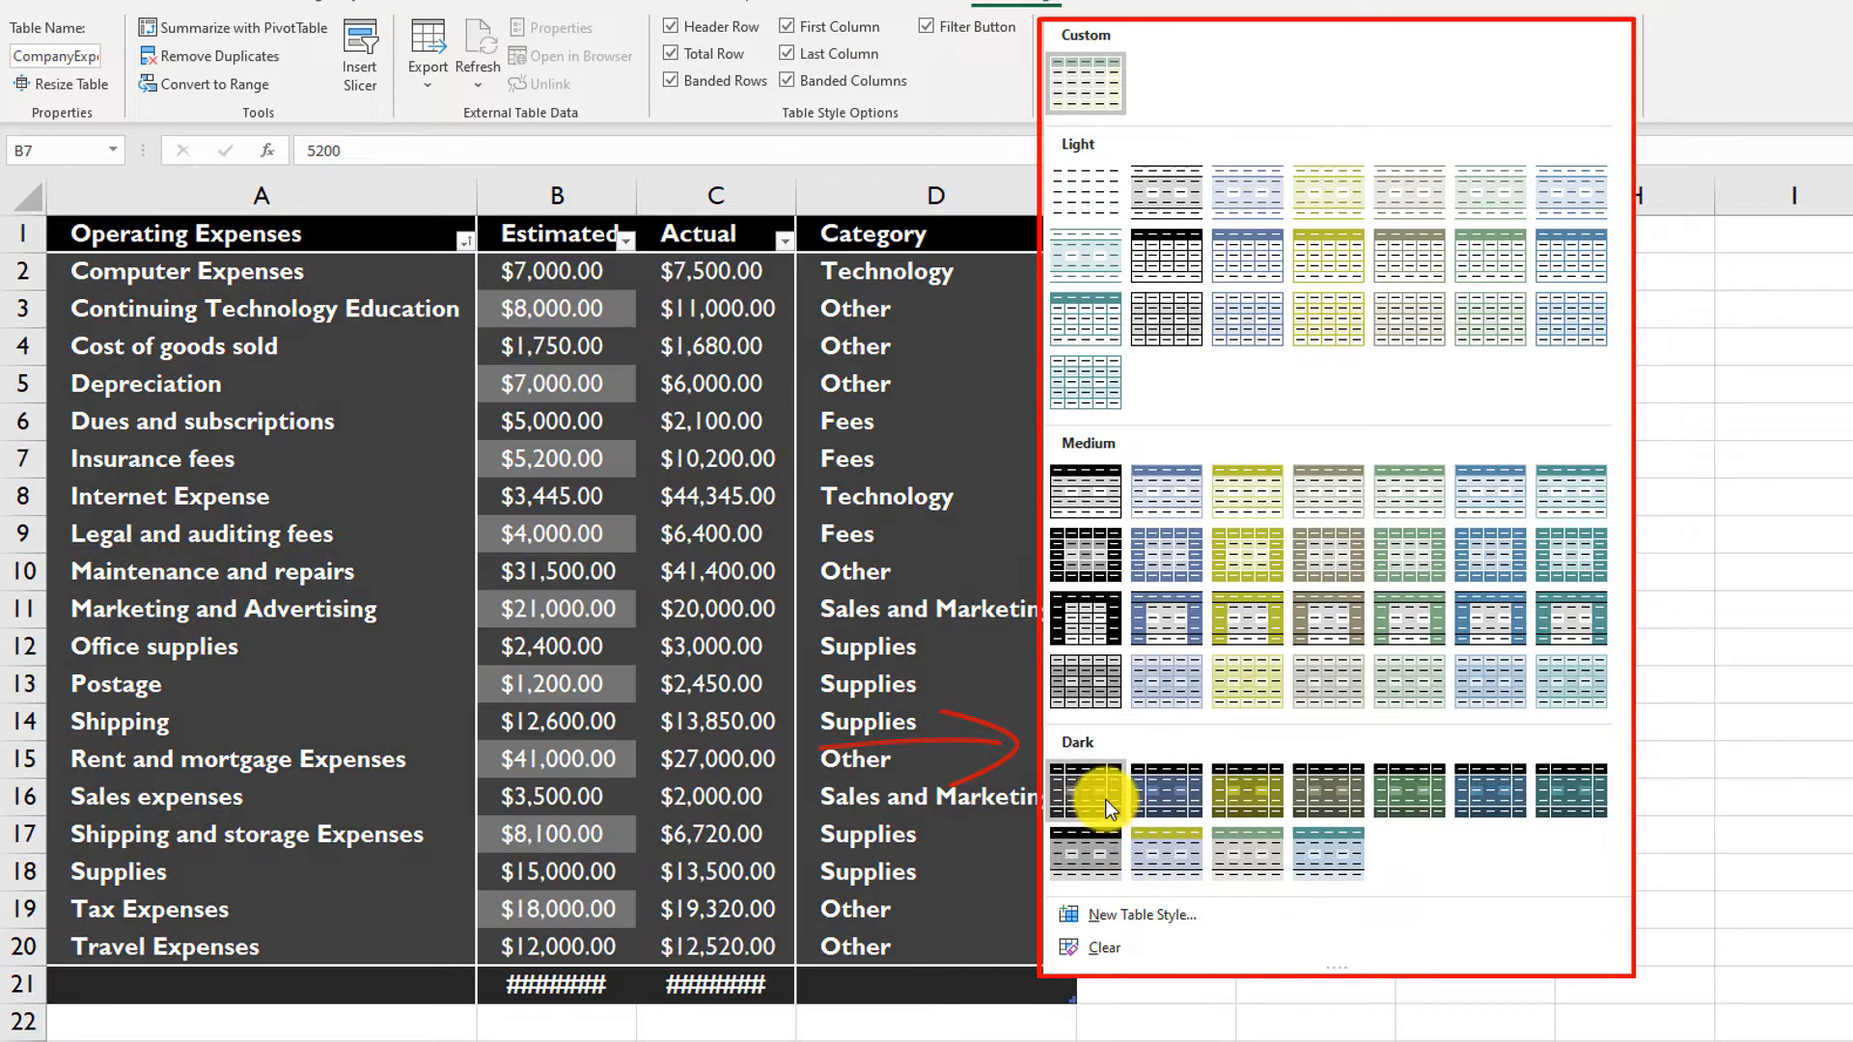
{"action": "left_click", "coordinate": [1165, 622]}
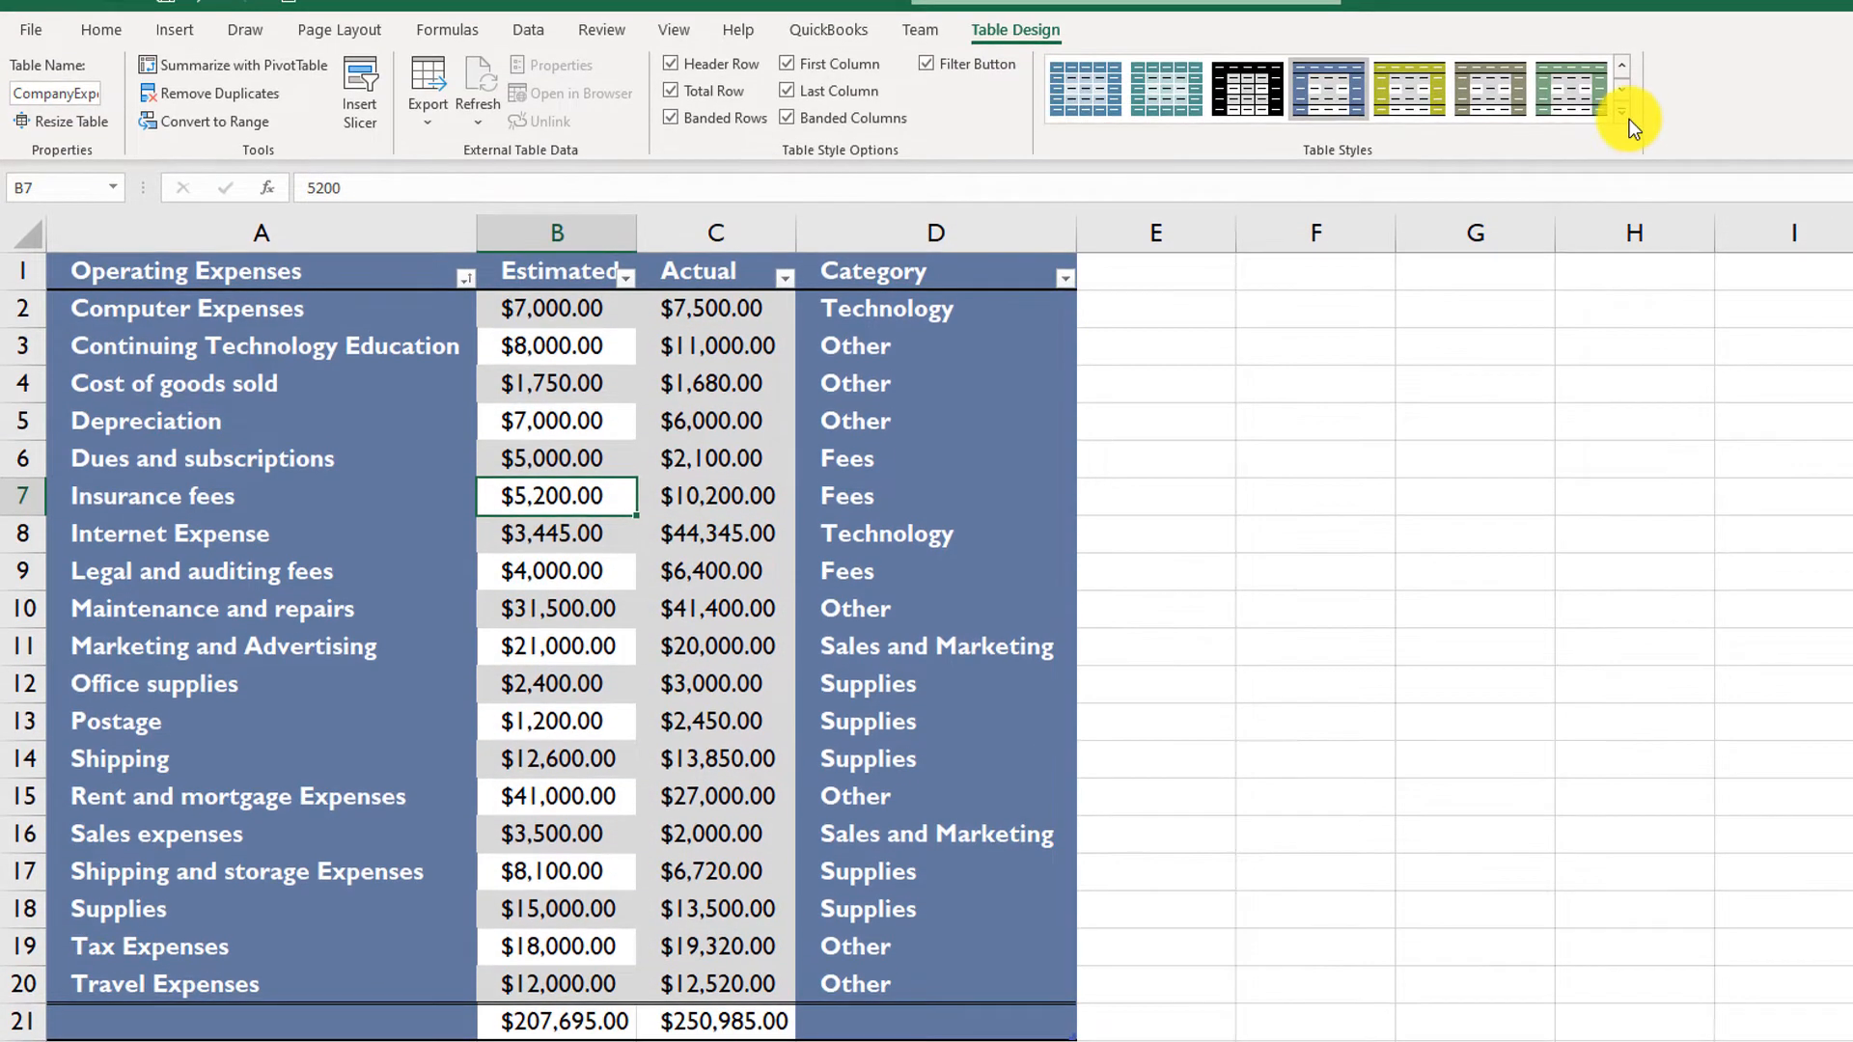
{"action": "left_click", "coordinate": [1627, 112]}
{"action": "left_click", "coordinate": [1341, 356]}
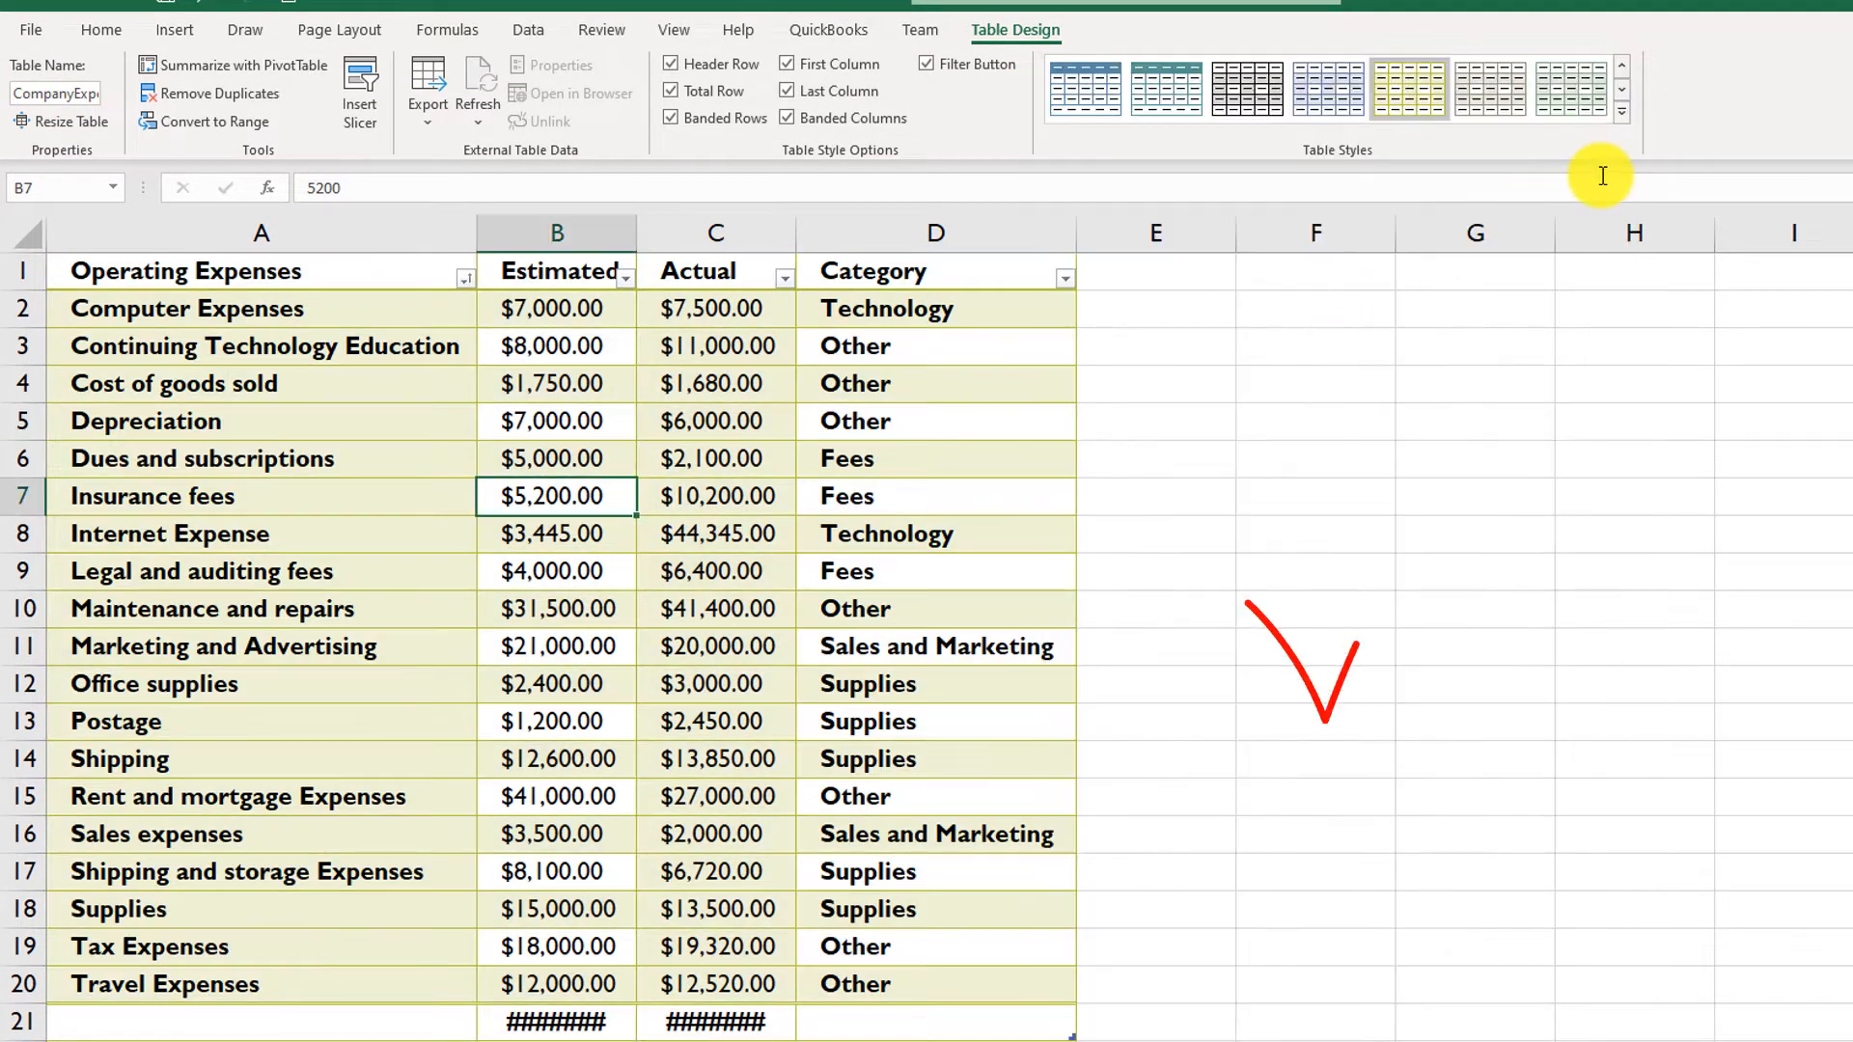
{"action": "left_click", "coordinate": [1622, 113]}
{"action": "left_click", "coordinate": [1341, 236]}
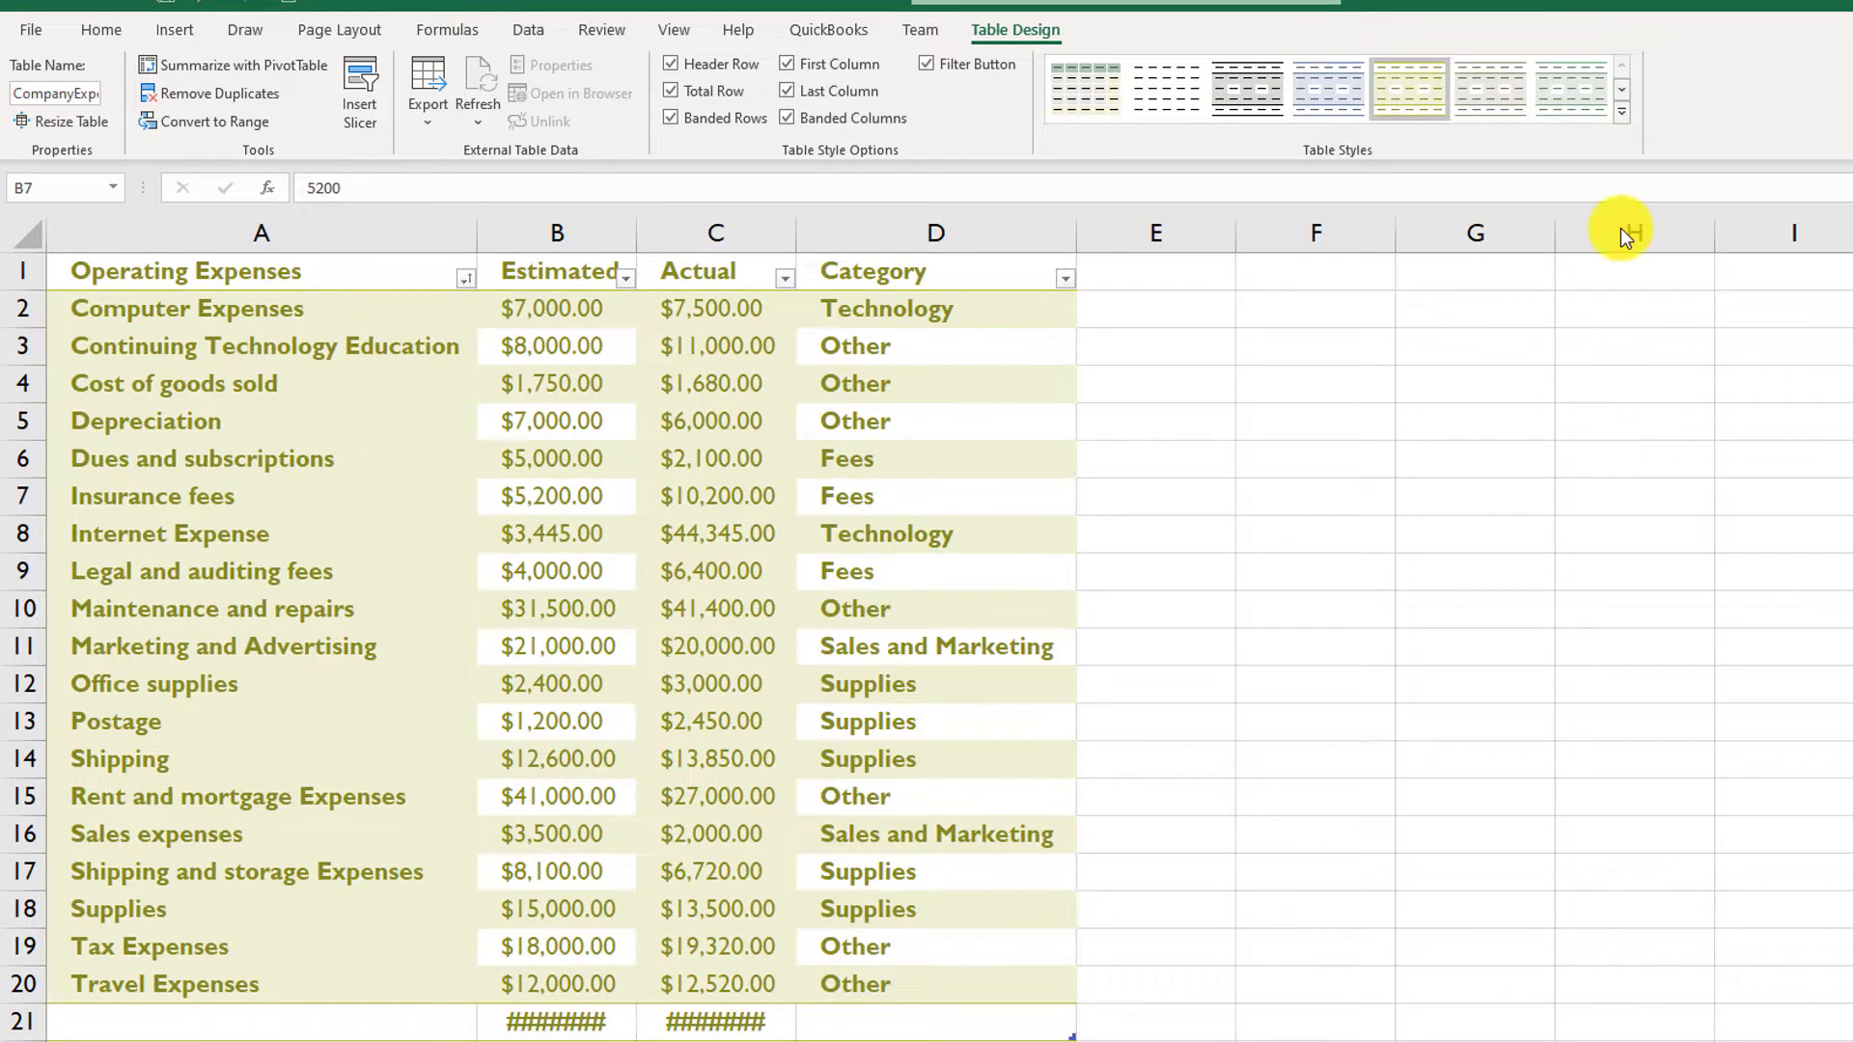
{"action": "left_click", "coordinate": [1622, 113]}
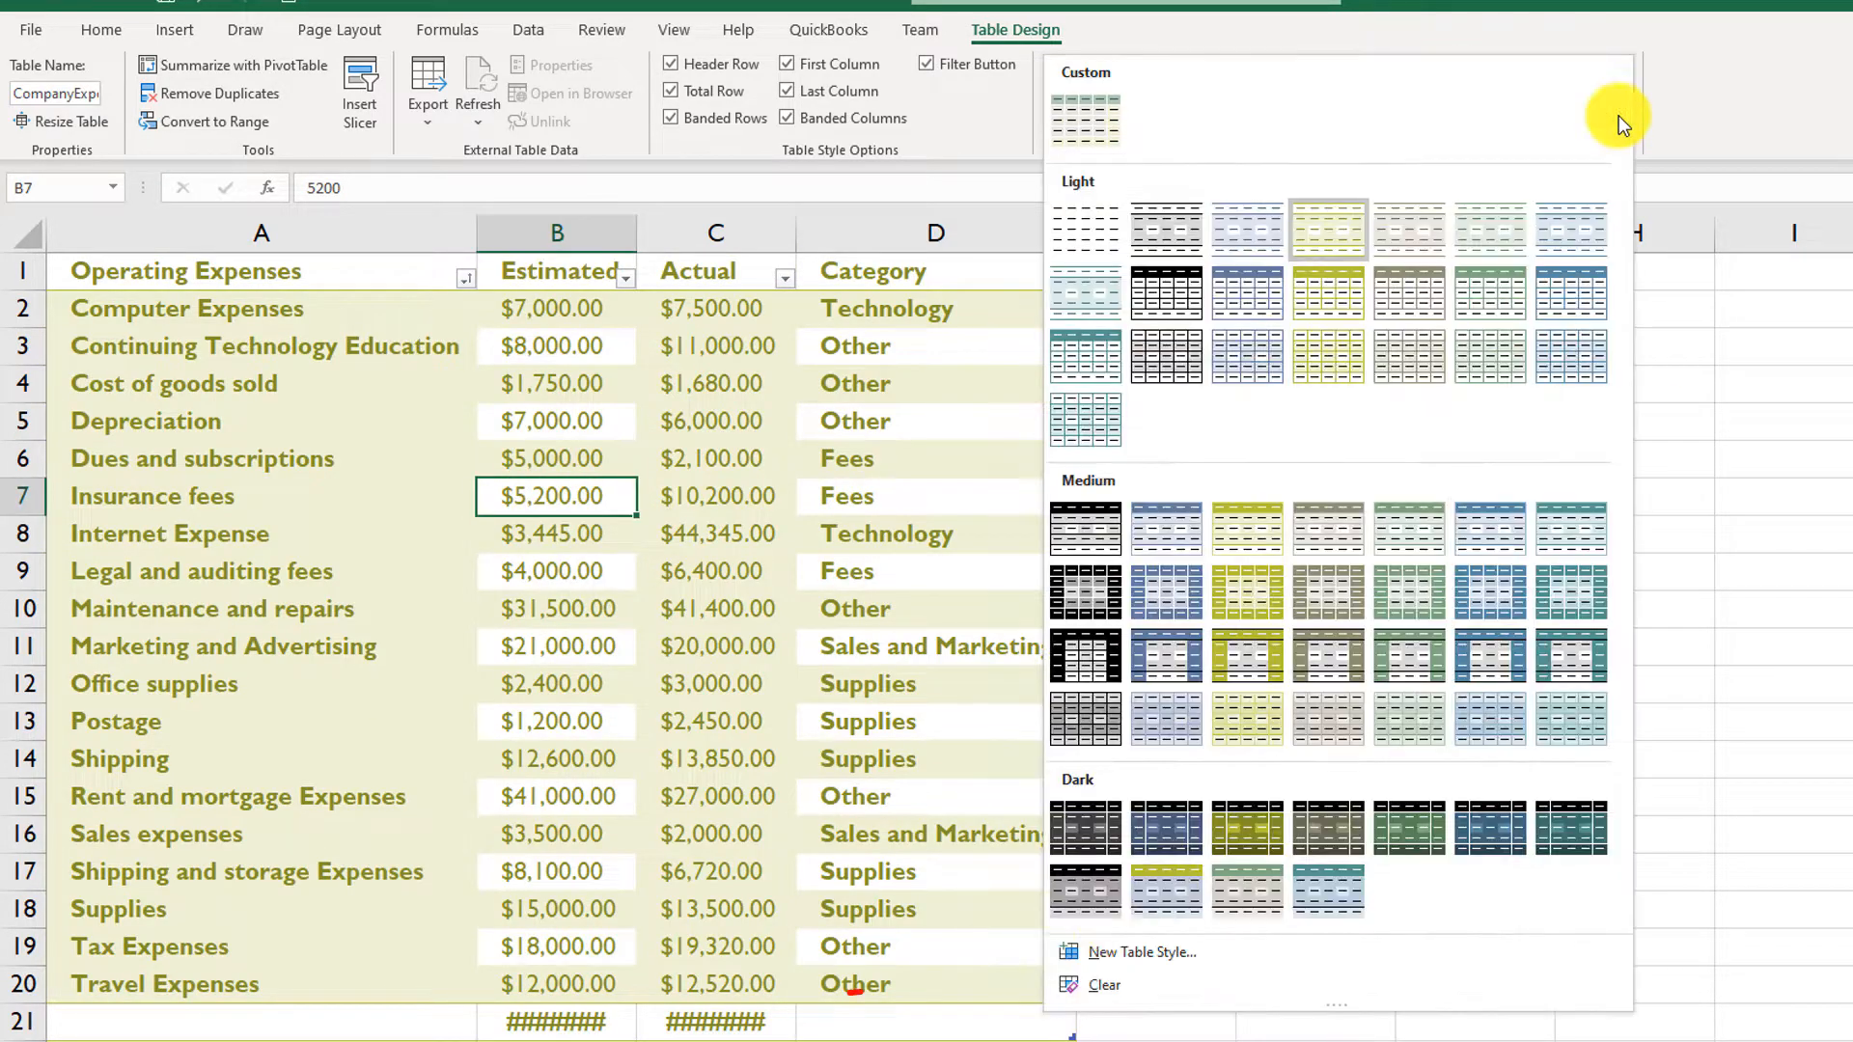
{"action": "left_click", "coordinate": [1100, 989]}
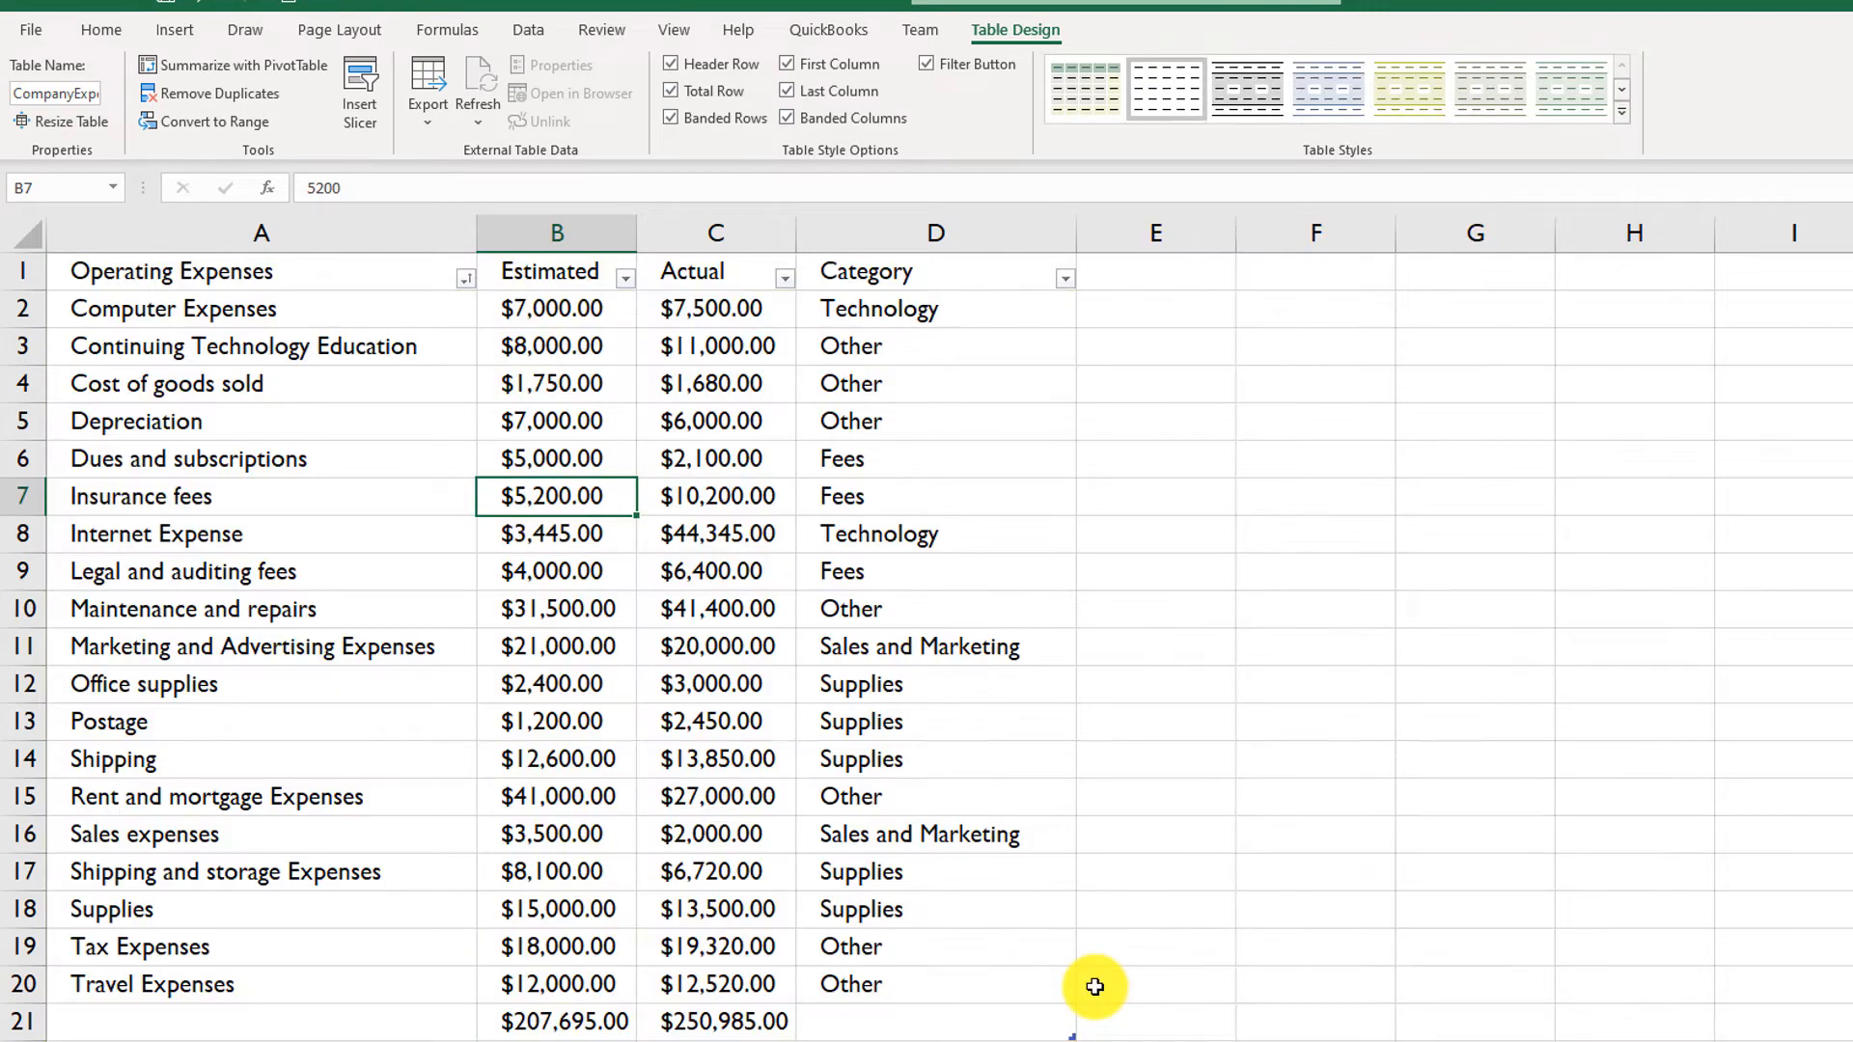
Open a new table style definition, look through its table elements, and open the formatting options for First Row Stripe
{"action": "left_click", "coordinate": [1624, 114]}
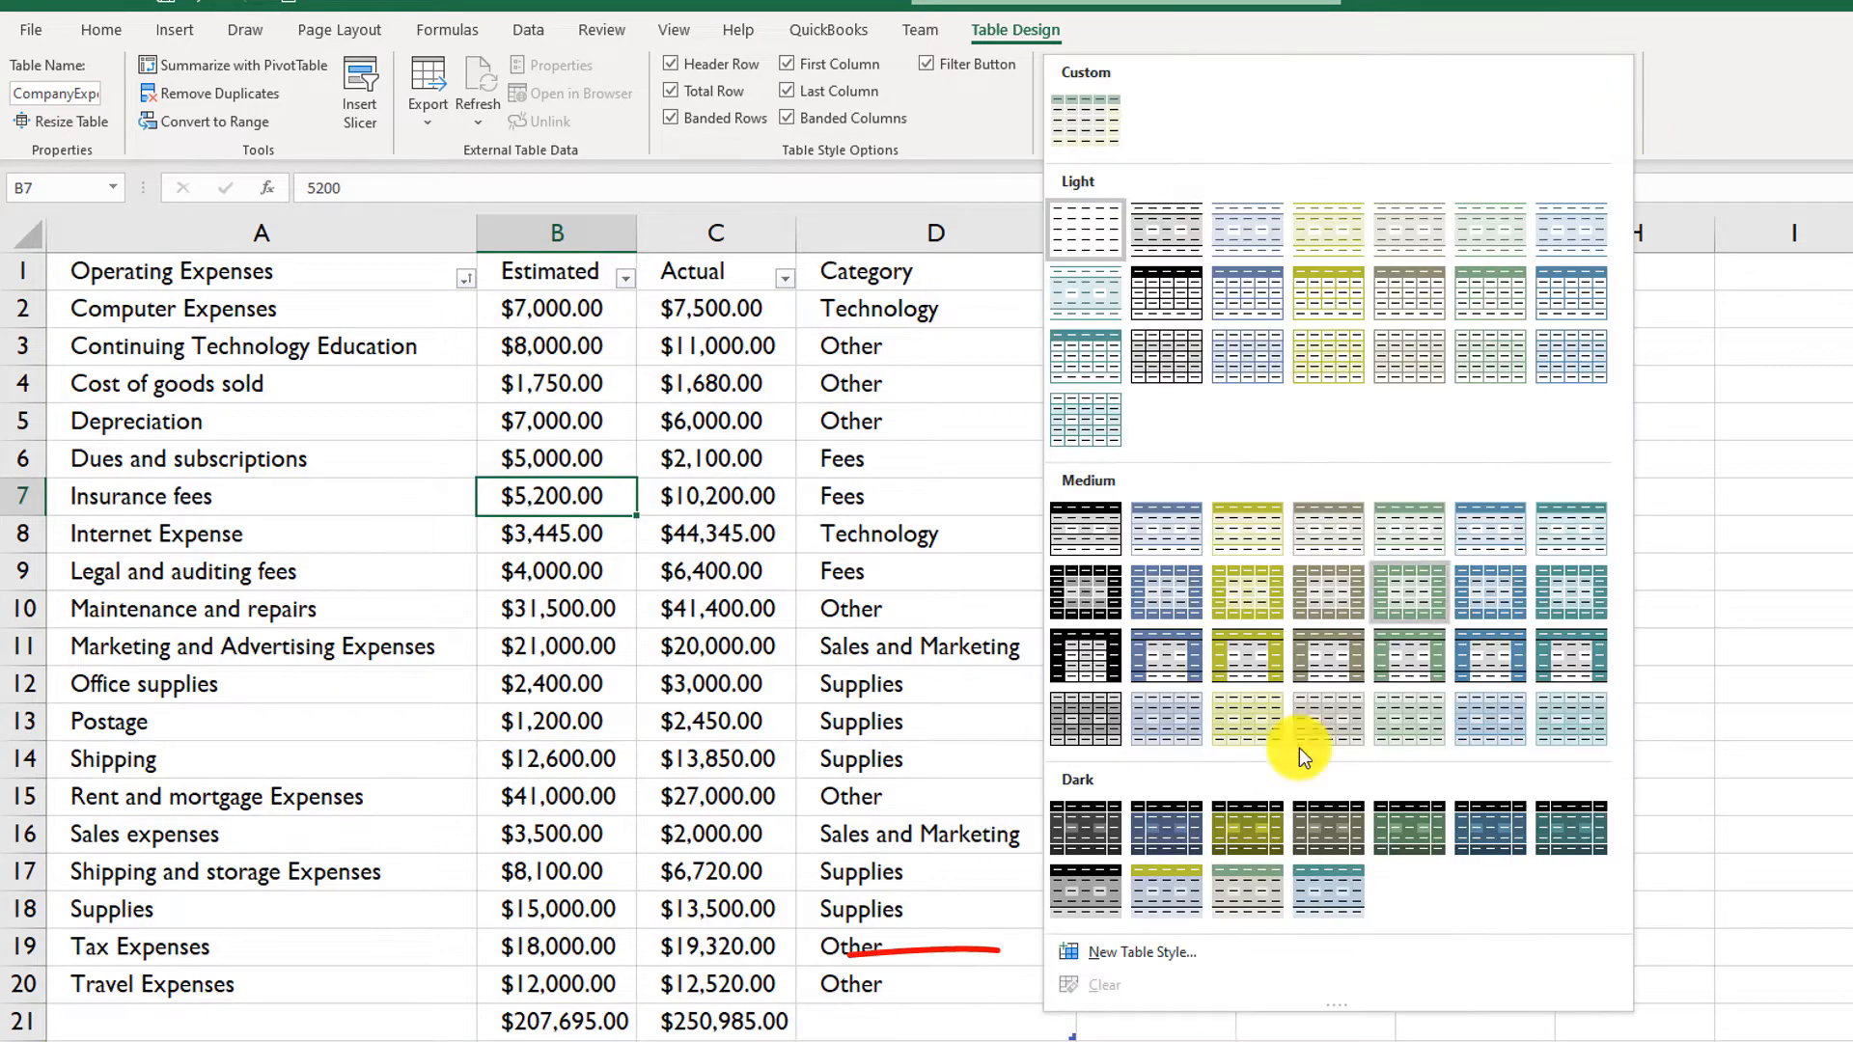
{"action": "left_click", "coordinate": [1155, 951]}
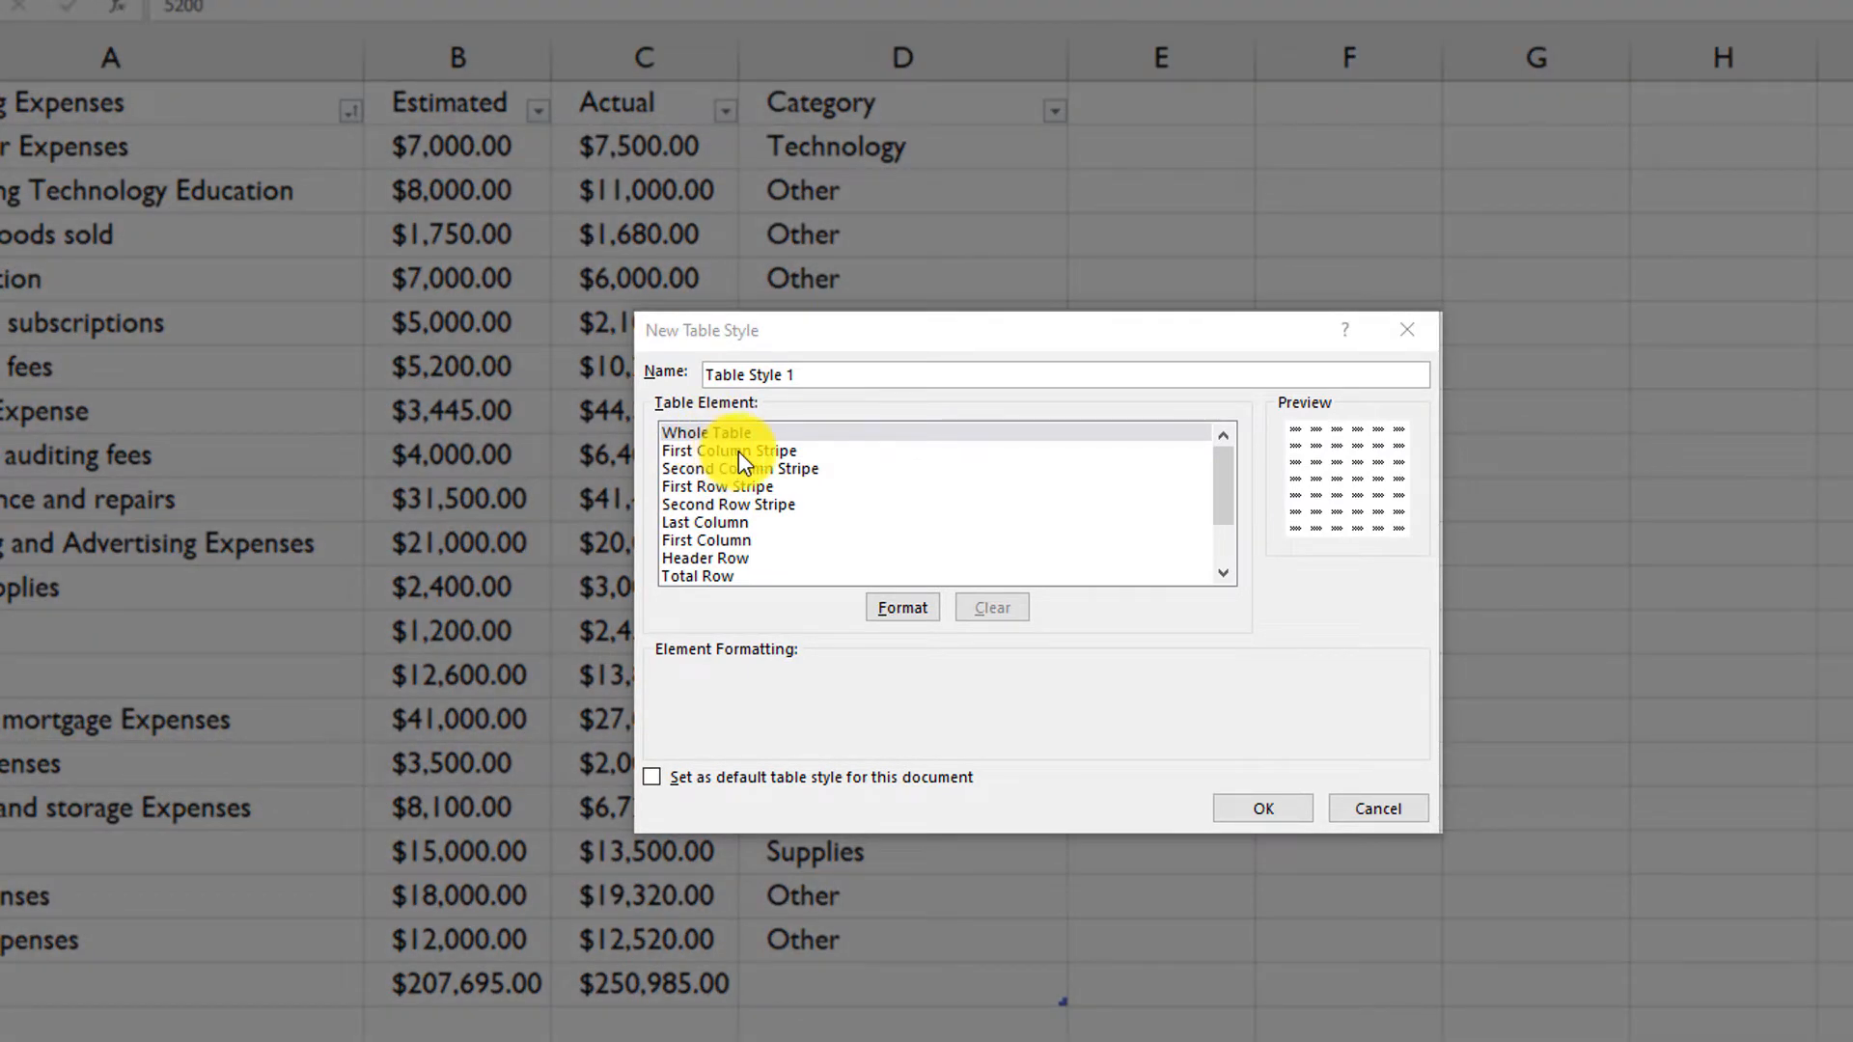
{"action": "left_click", "coordinate": [738, 450]}
{"action": "left_click", "coordinate": [745, 472]}
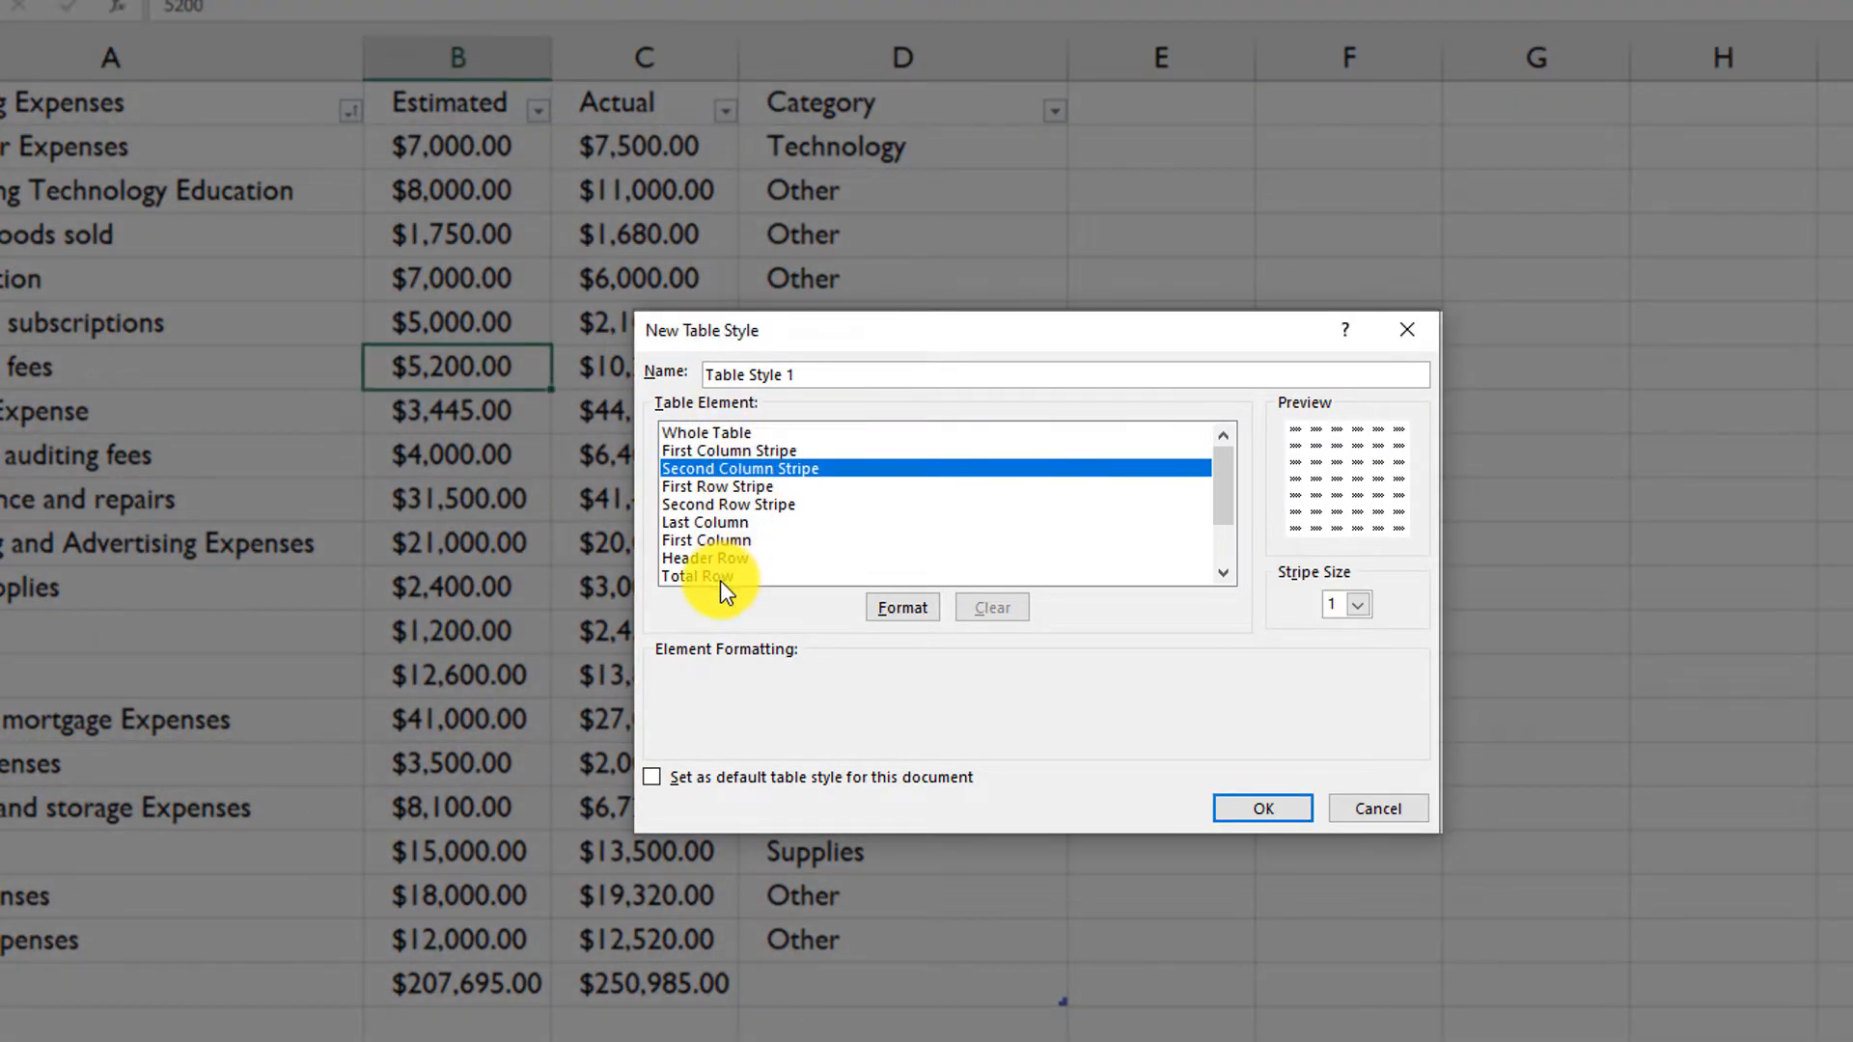
{"action": "left_click", "coordinate": [745, 484]}
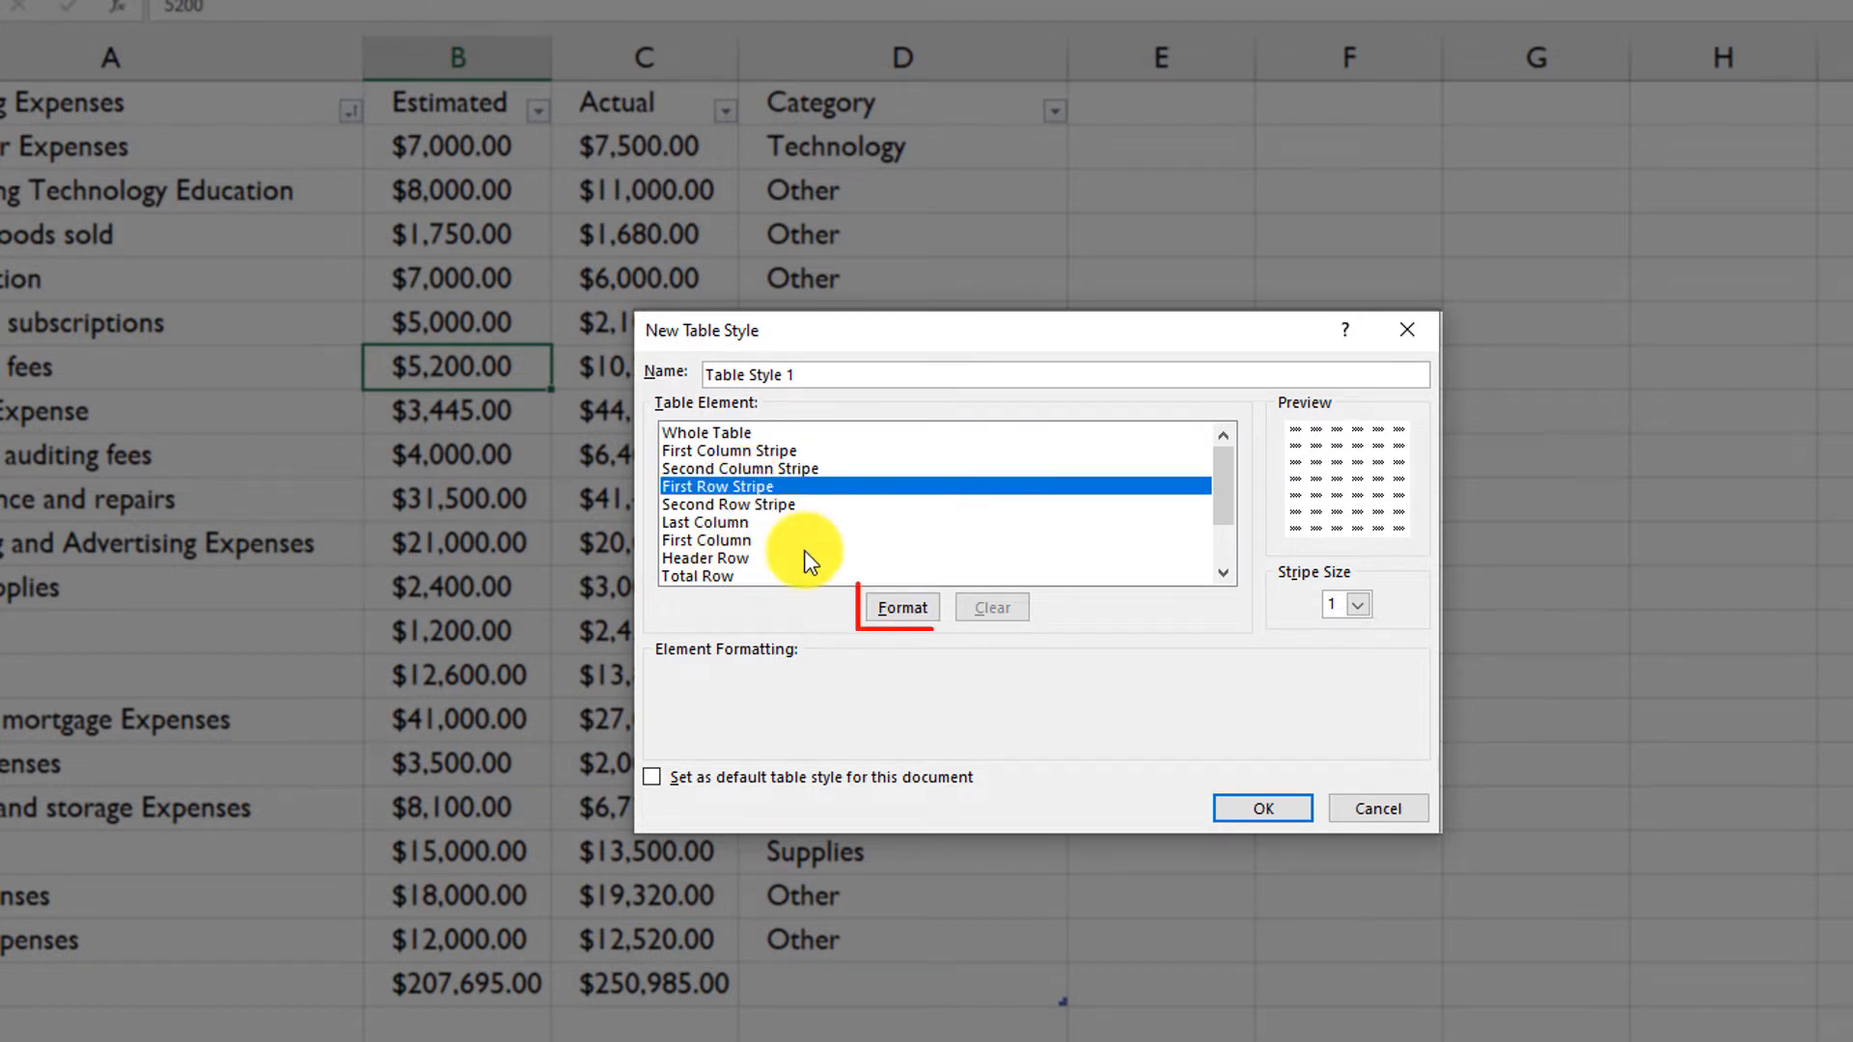
{"action": "left_click", "coordinate": [900, 609]}
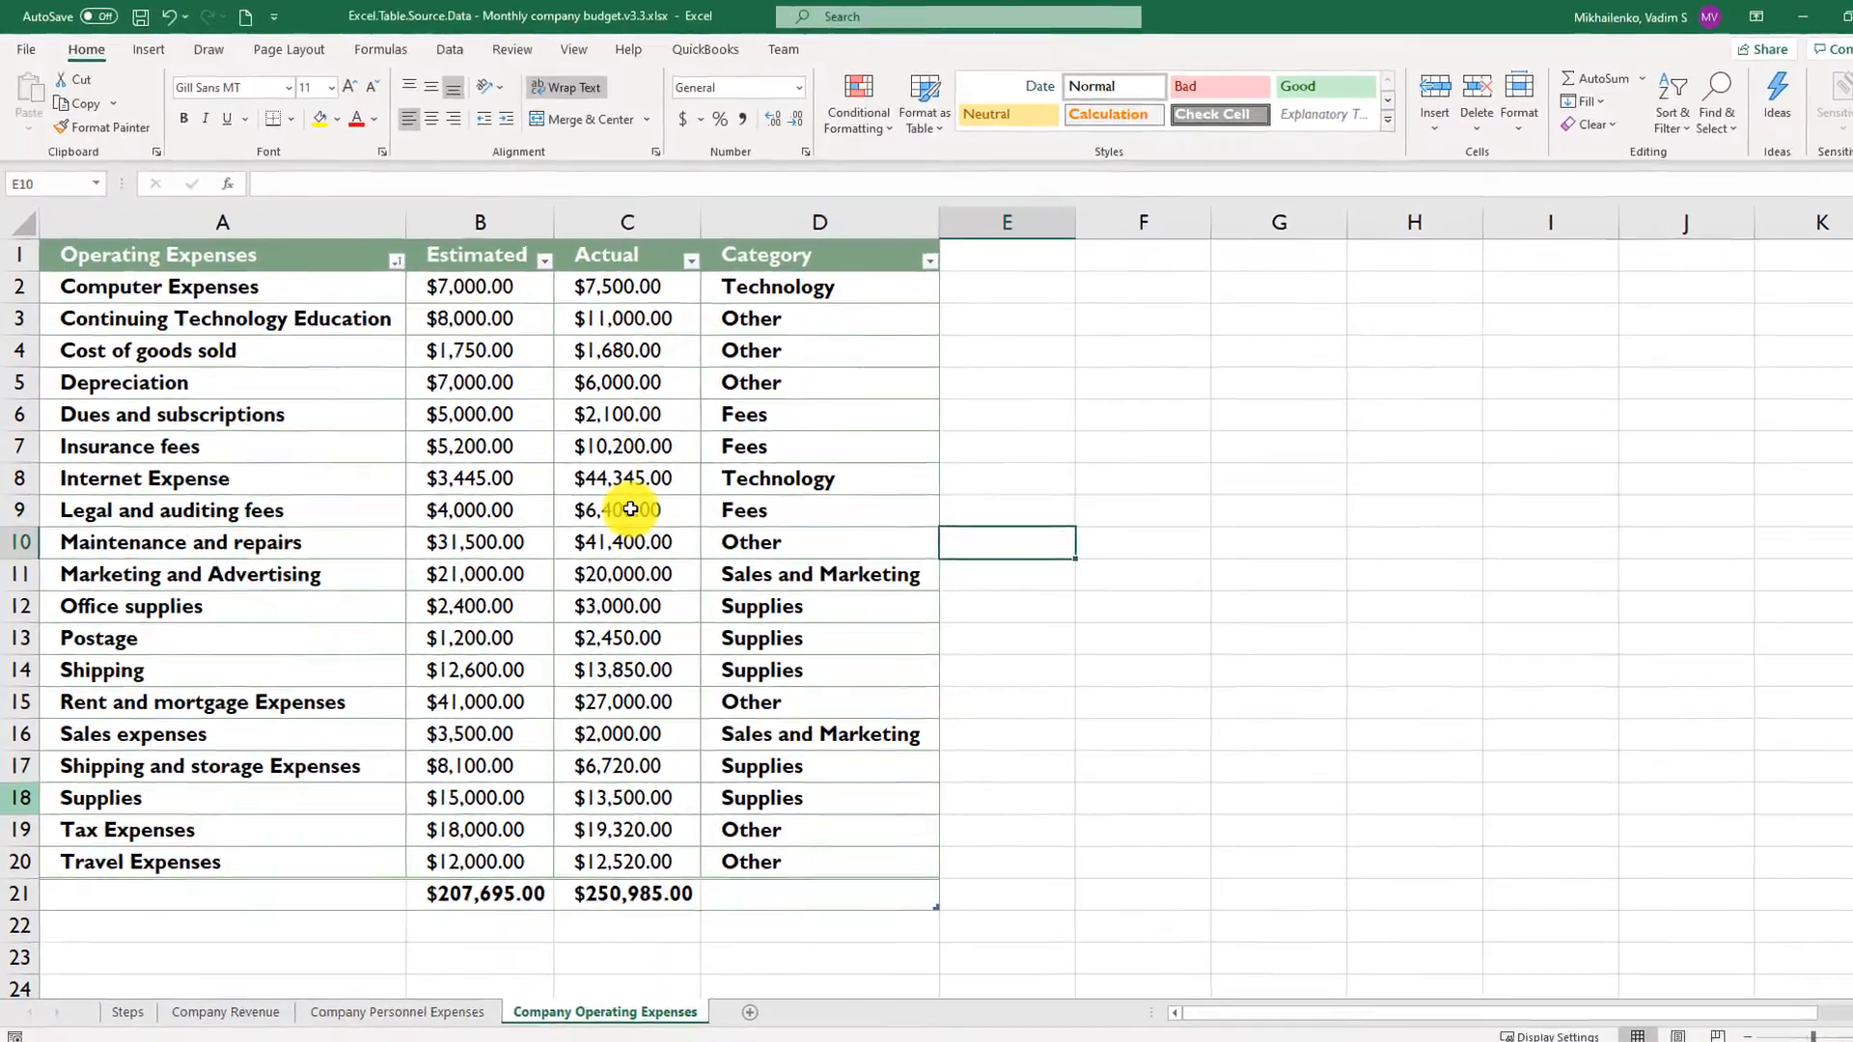
Insert a slicer for the Category column of the expense table and place it in the empty area beside the table
{"action": "left_click", "coordinate": [630, 508]}
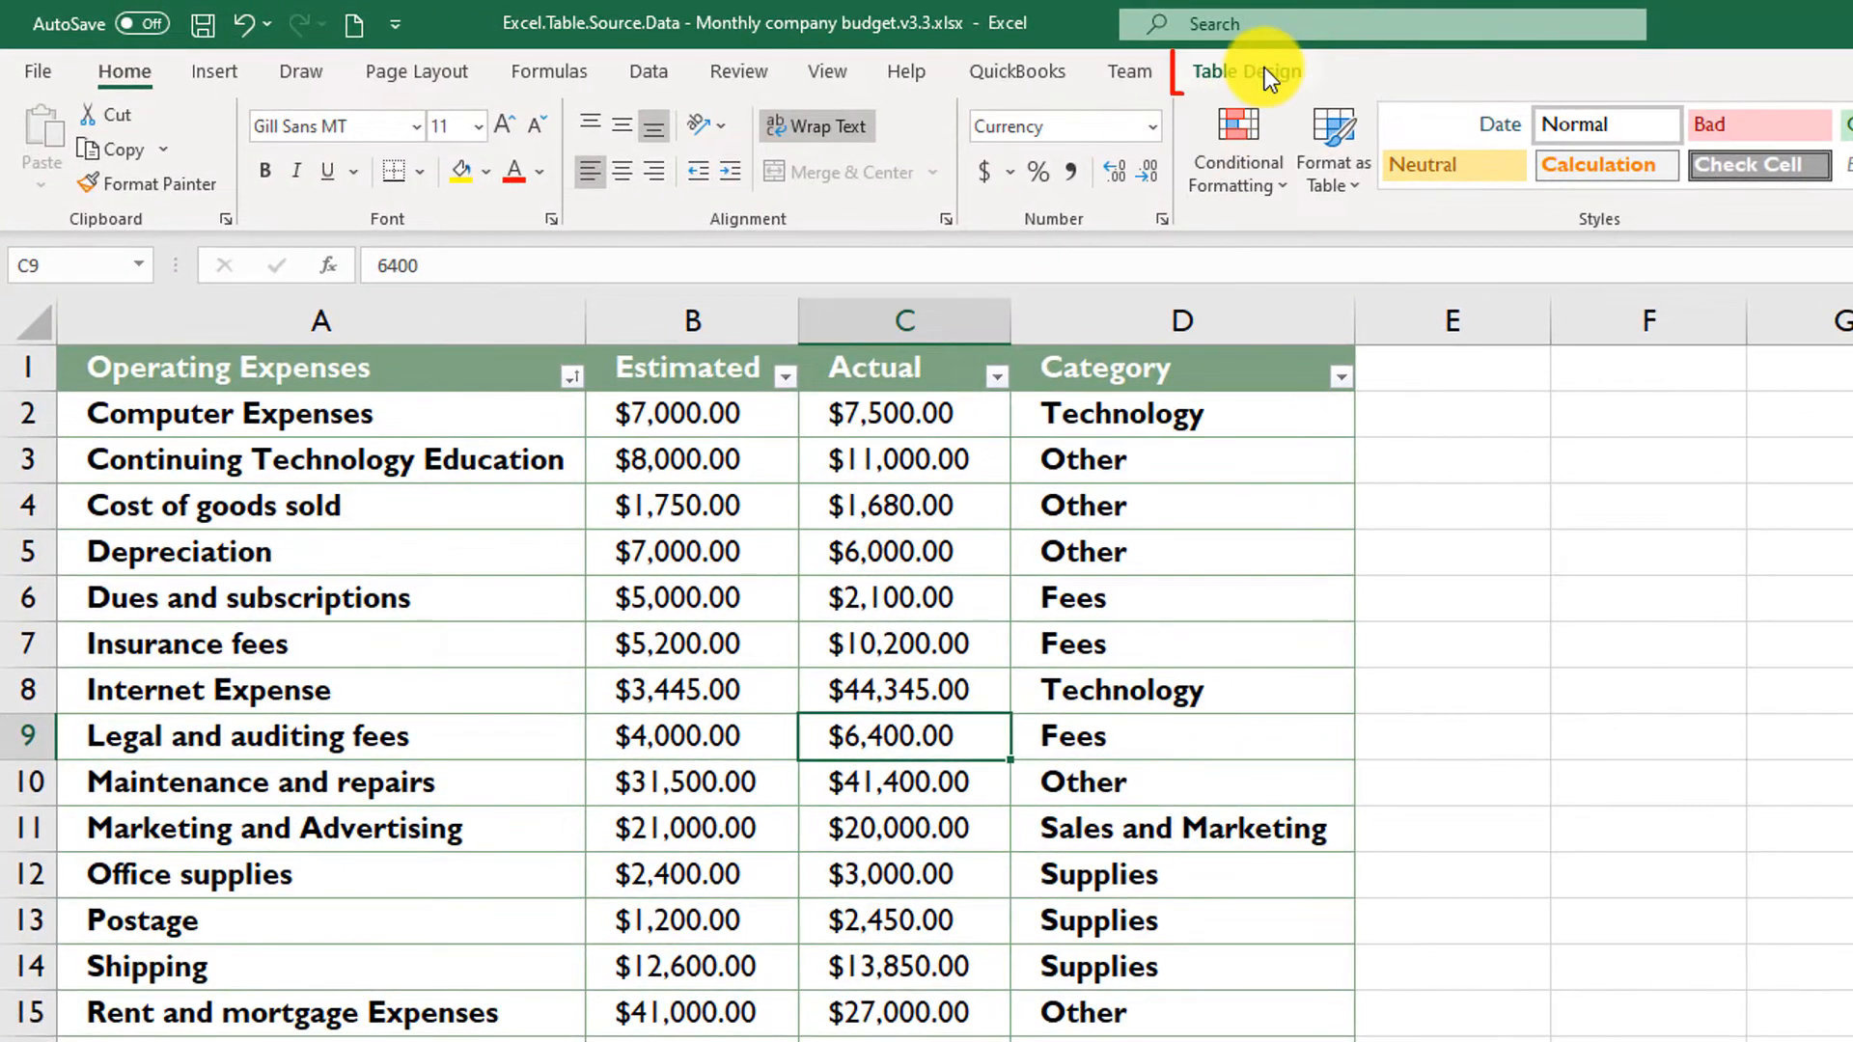
{"action": "left_click", "coordinate": [1265, 72]}
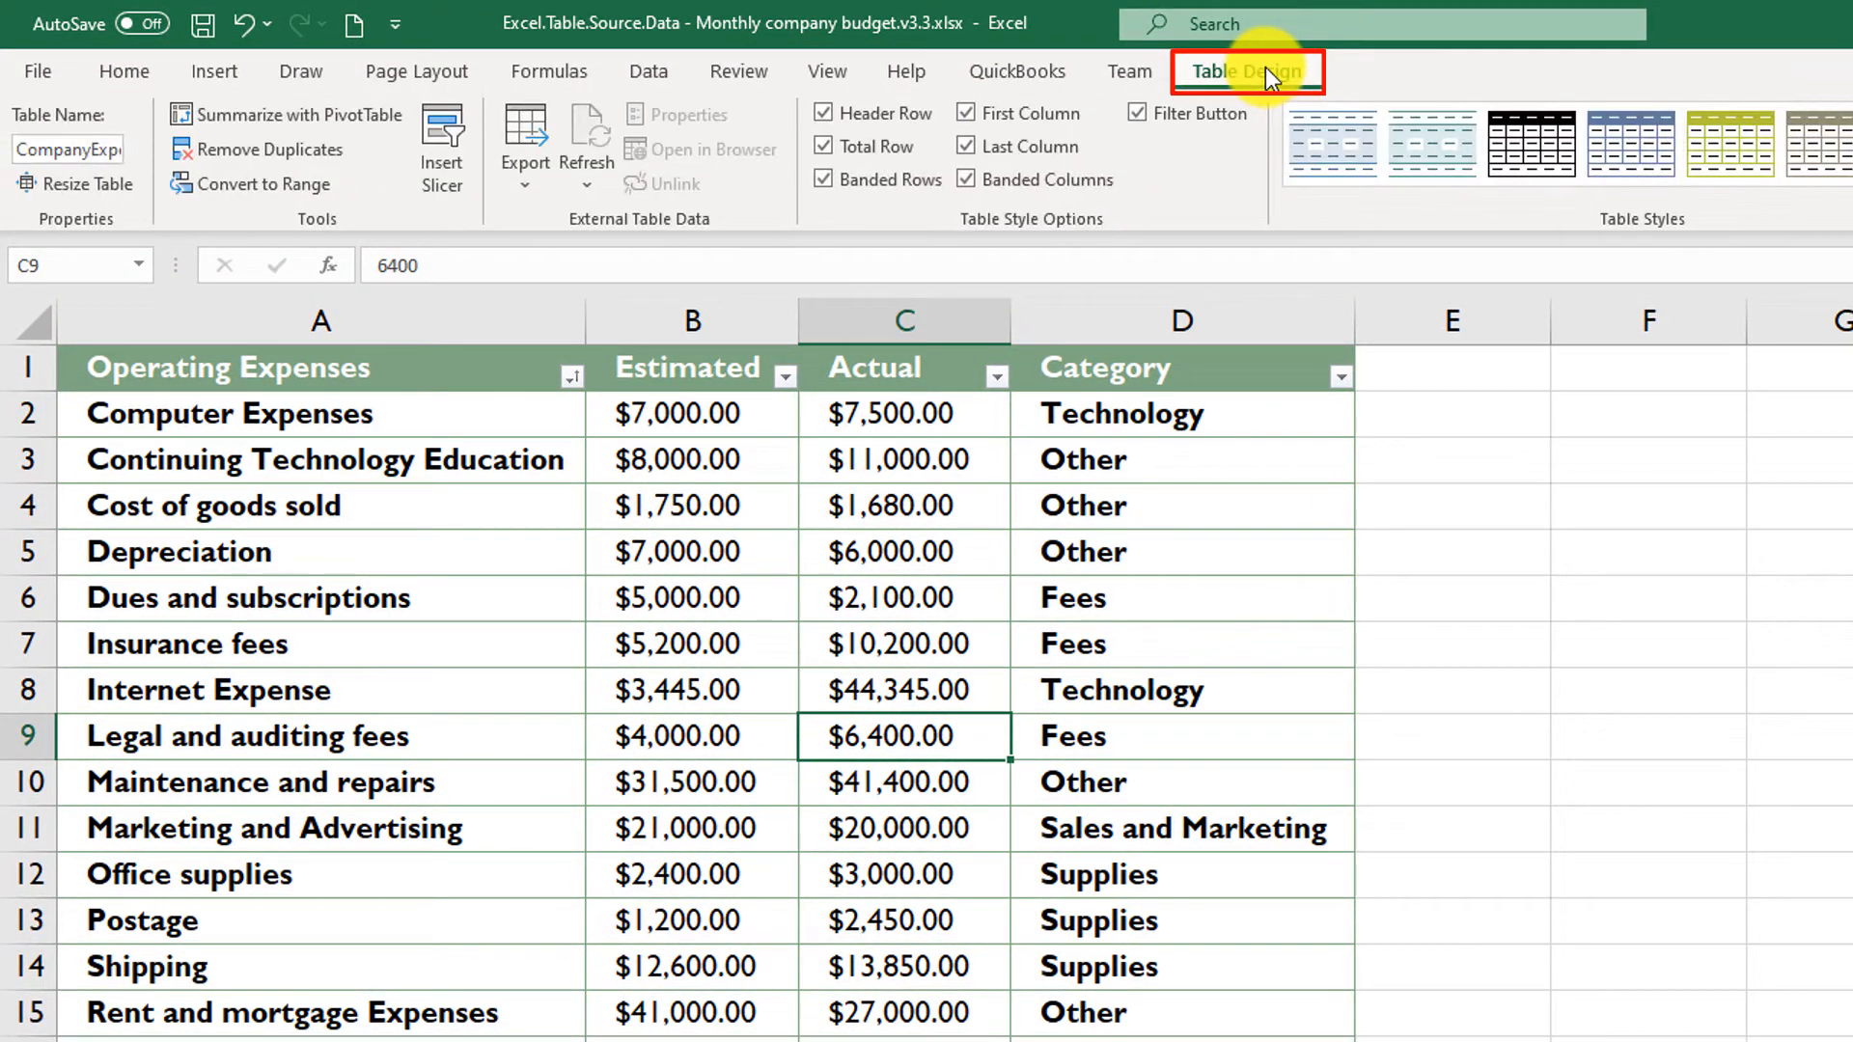
{"action": "left_click", "coordinate": [442, 147]}
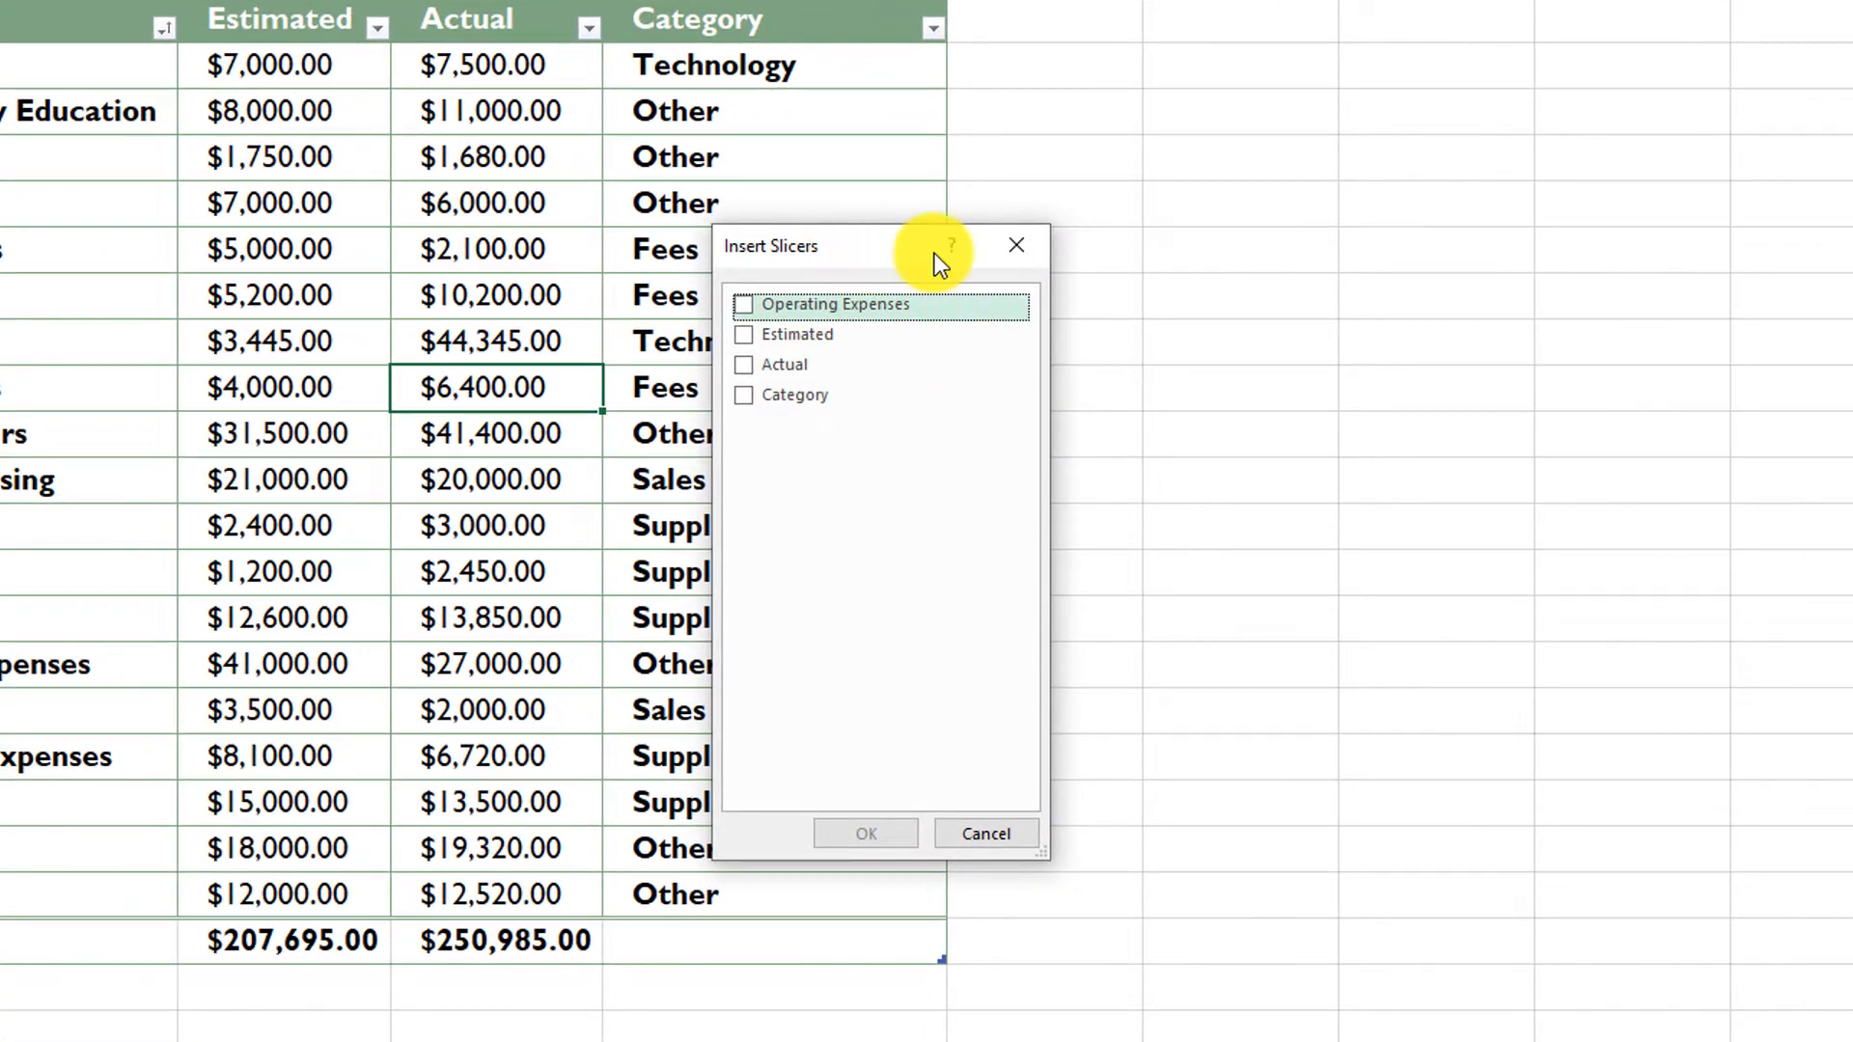
{"action": "left_click_drag", "start_coordinate": [934, 253], "coordinate": [1496, 220]}
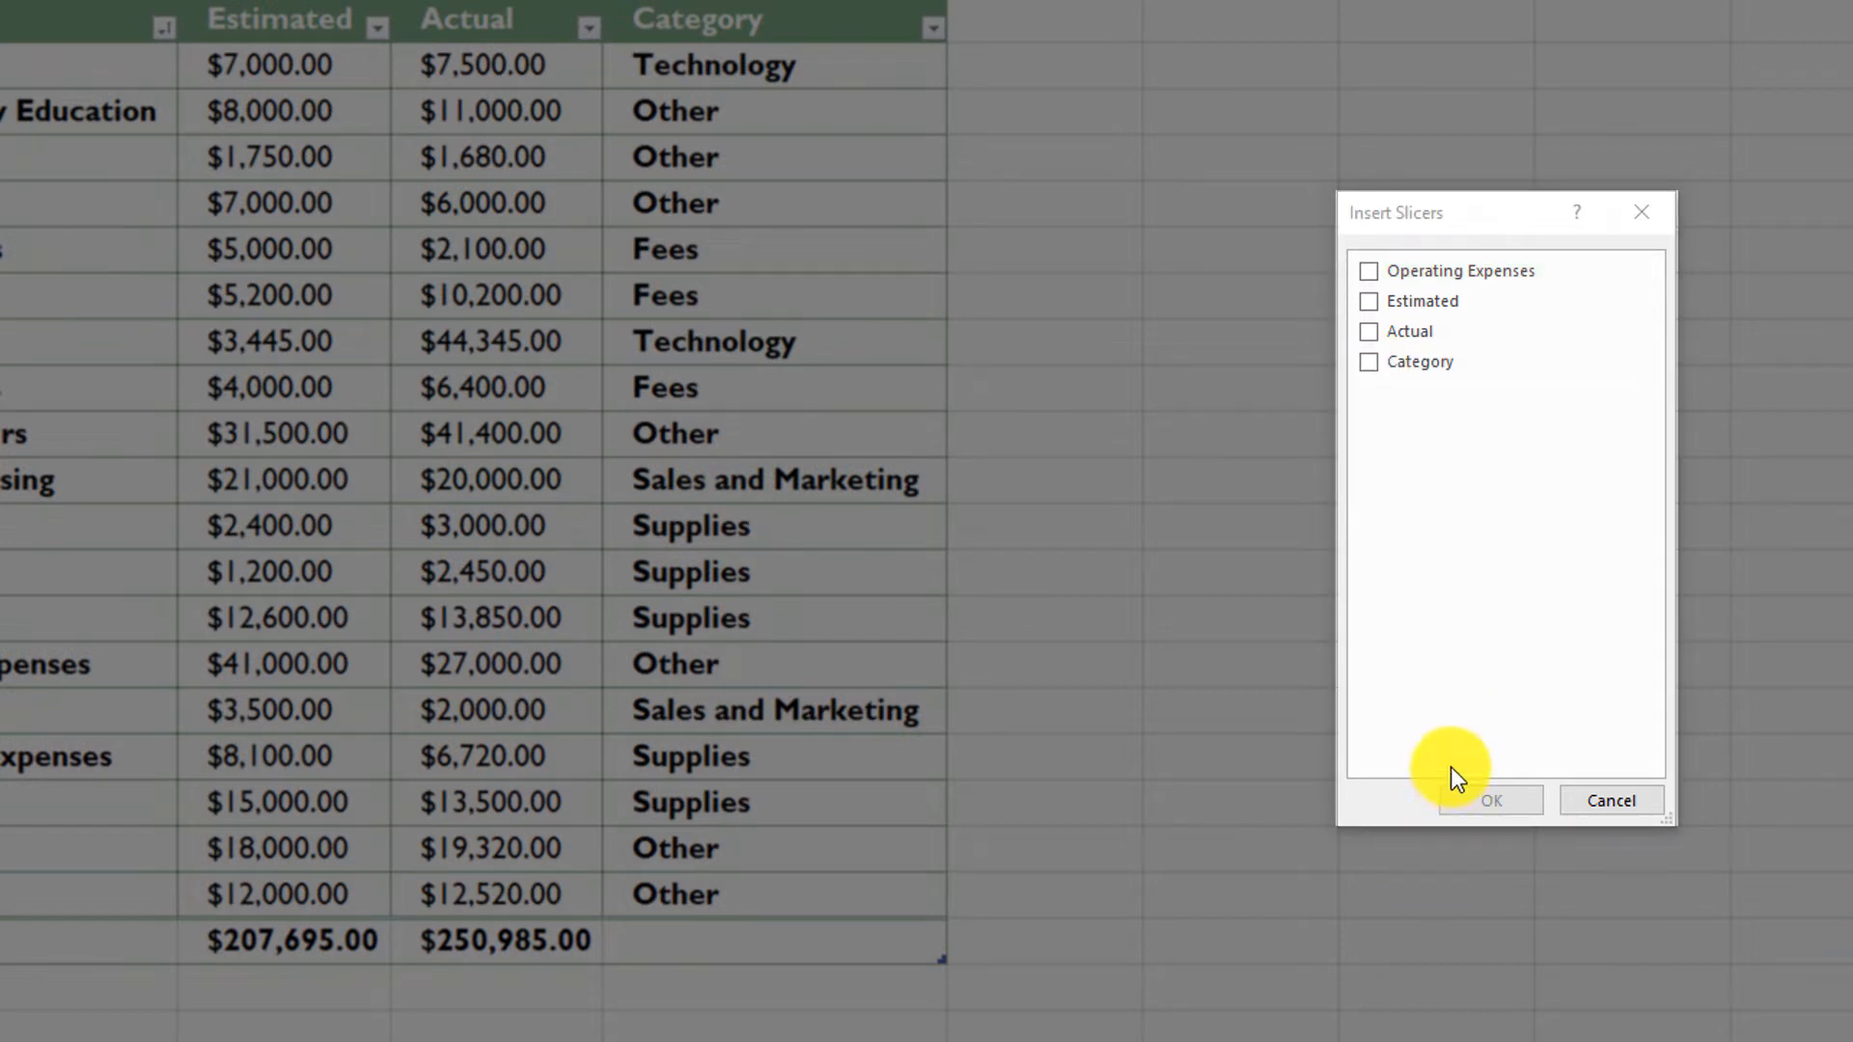
{"action": "left_click", "coordinate": [1368, 363]}
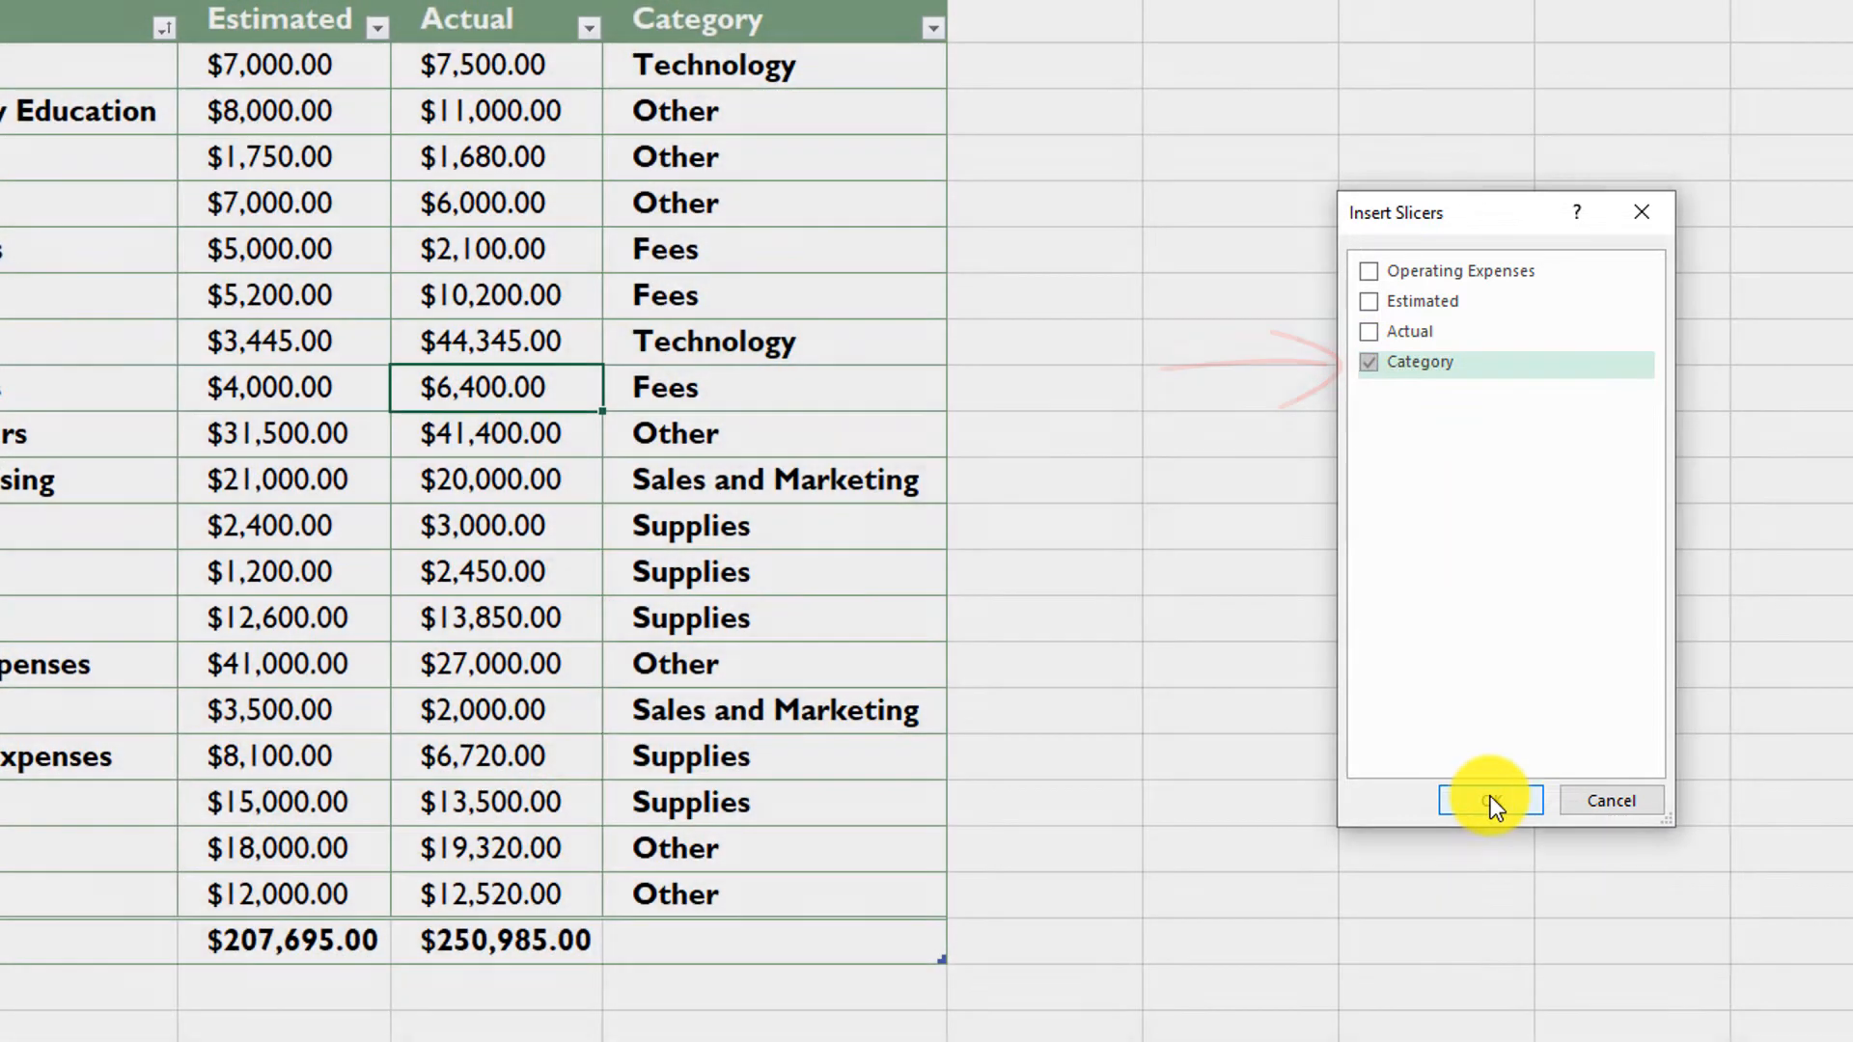
{"action": "left_click", "coordinate": [1490, 800]}
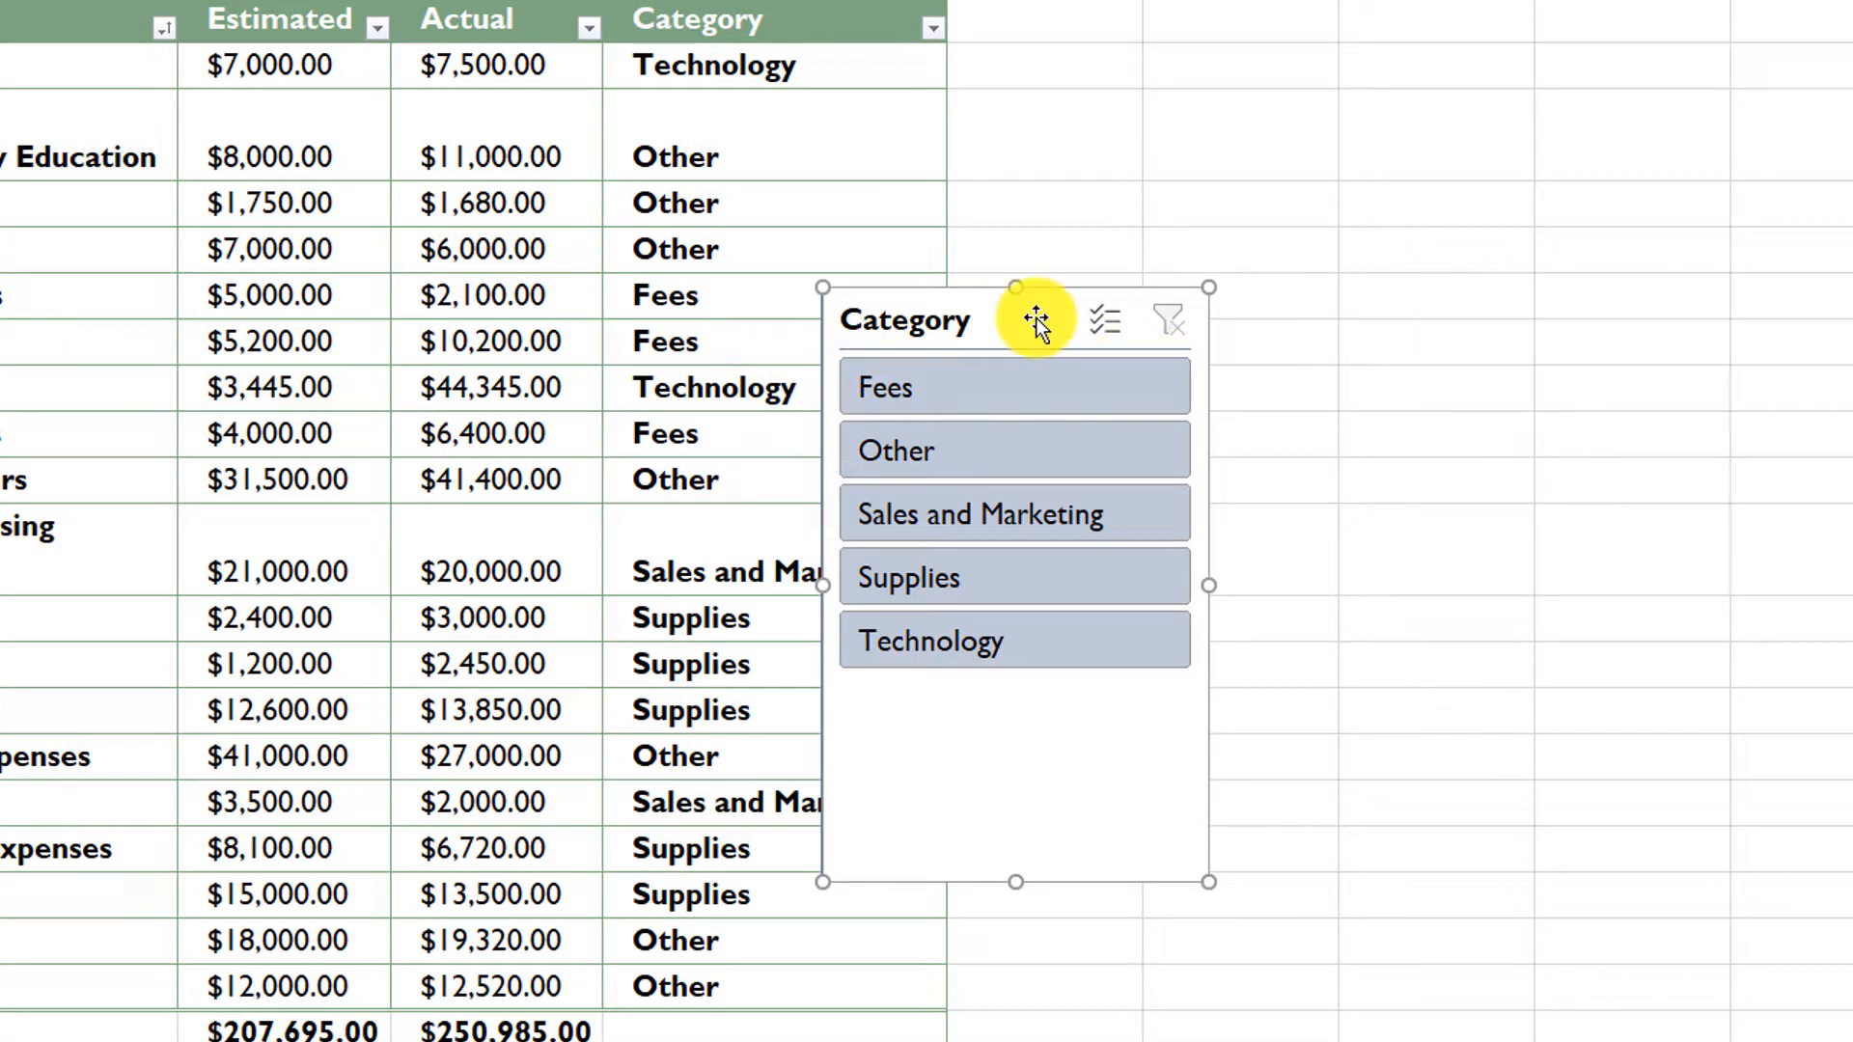
{"action": "left_click_drag", "start_coordinate": [1042, 322], "coordinate": [1513, 151]}
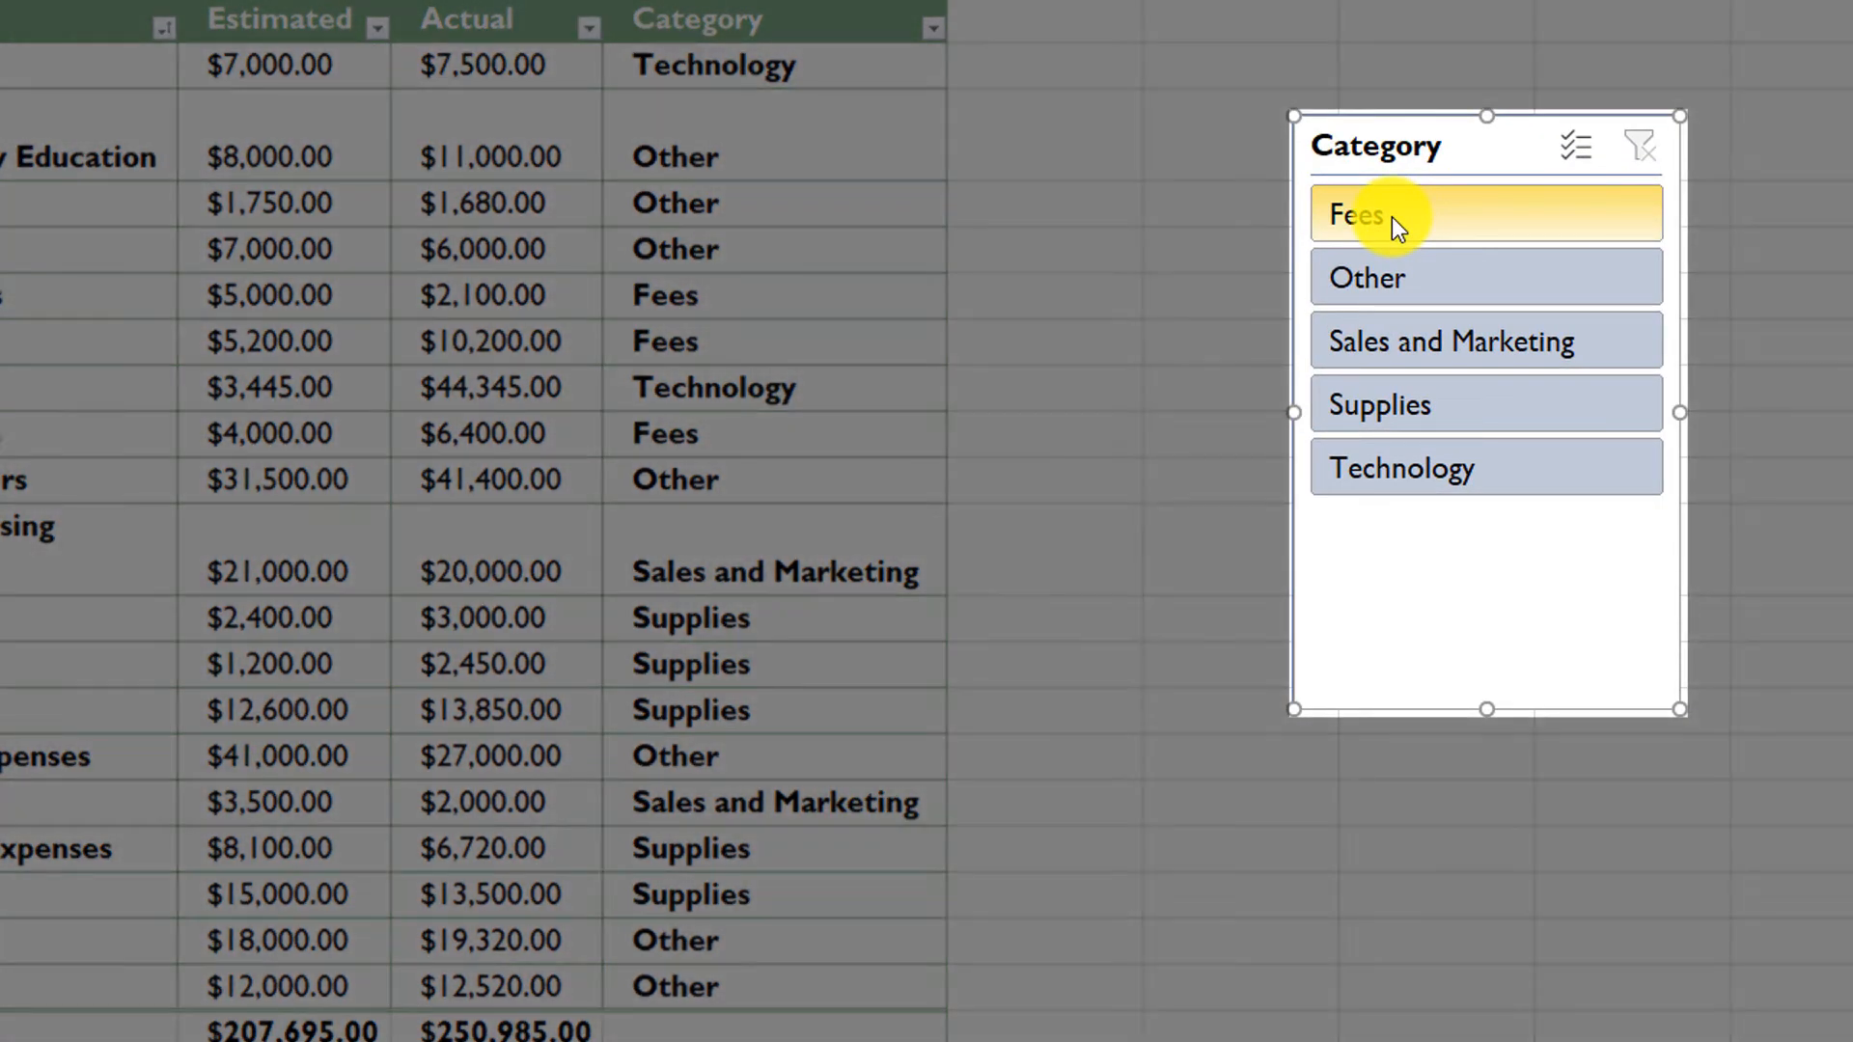
Filter the table with the slicer by Fees, Other and Technology in turn, and extend the selection to Supplies and Sales and Marketing
{"action": "left_click", "coordinate": [1392, 220]}
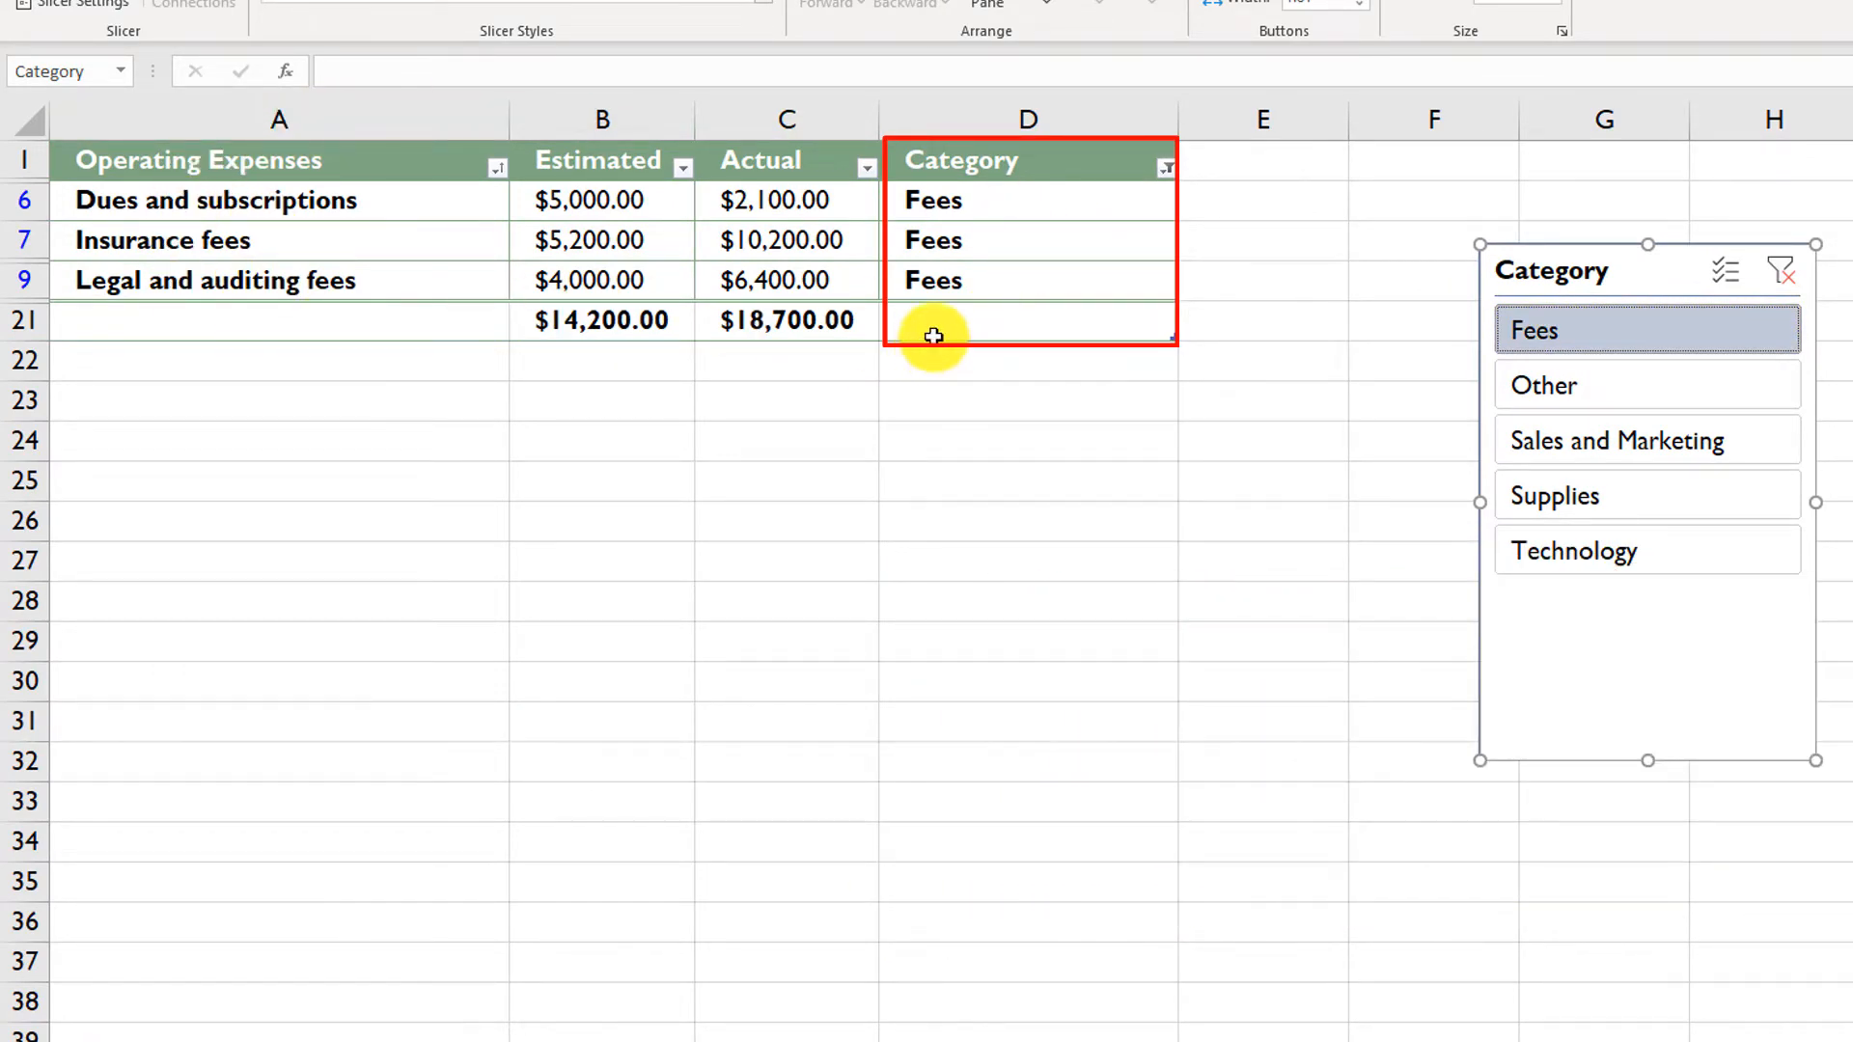
{"action": "left_click", "coordinate": [1554, 384]}
{"action": "left_click", "coordinate": [1544, 546]}
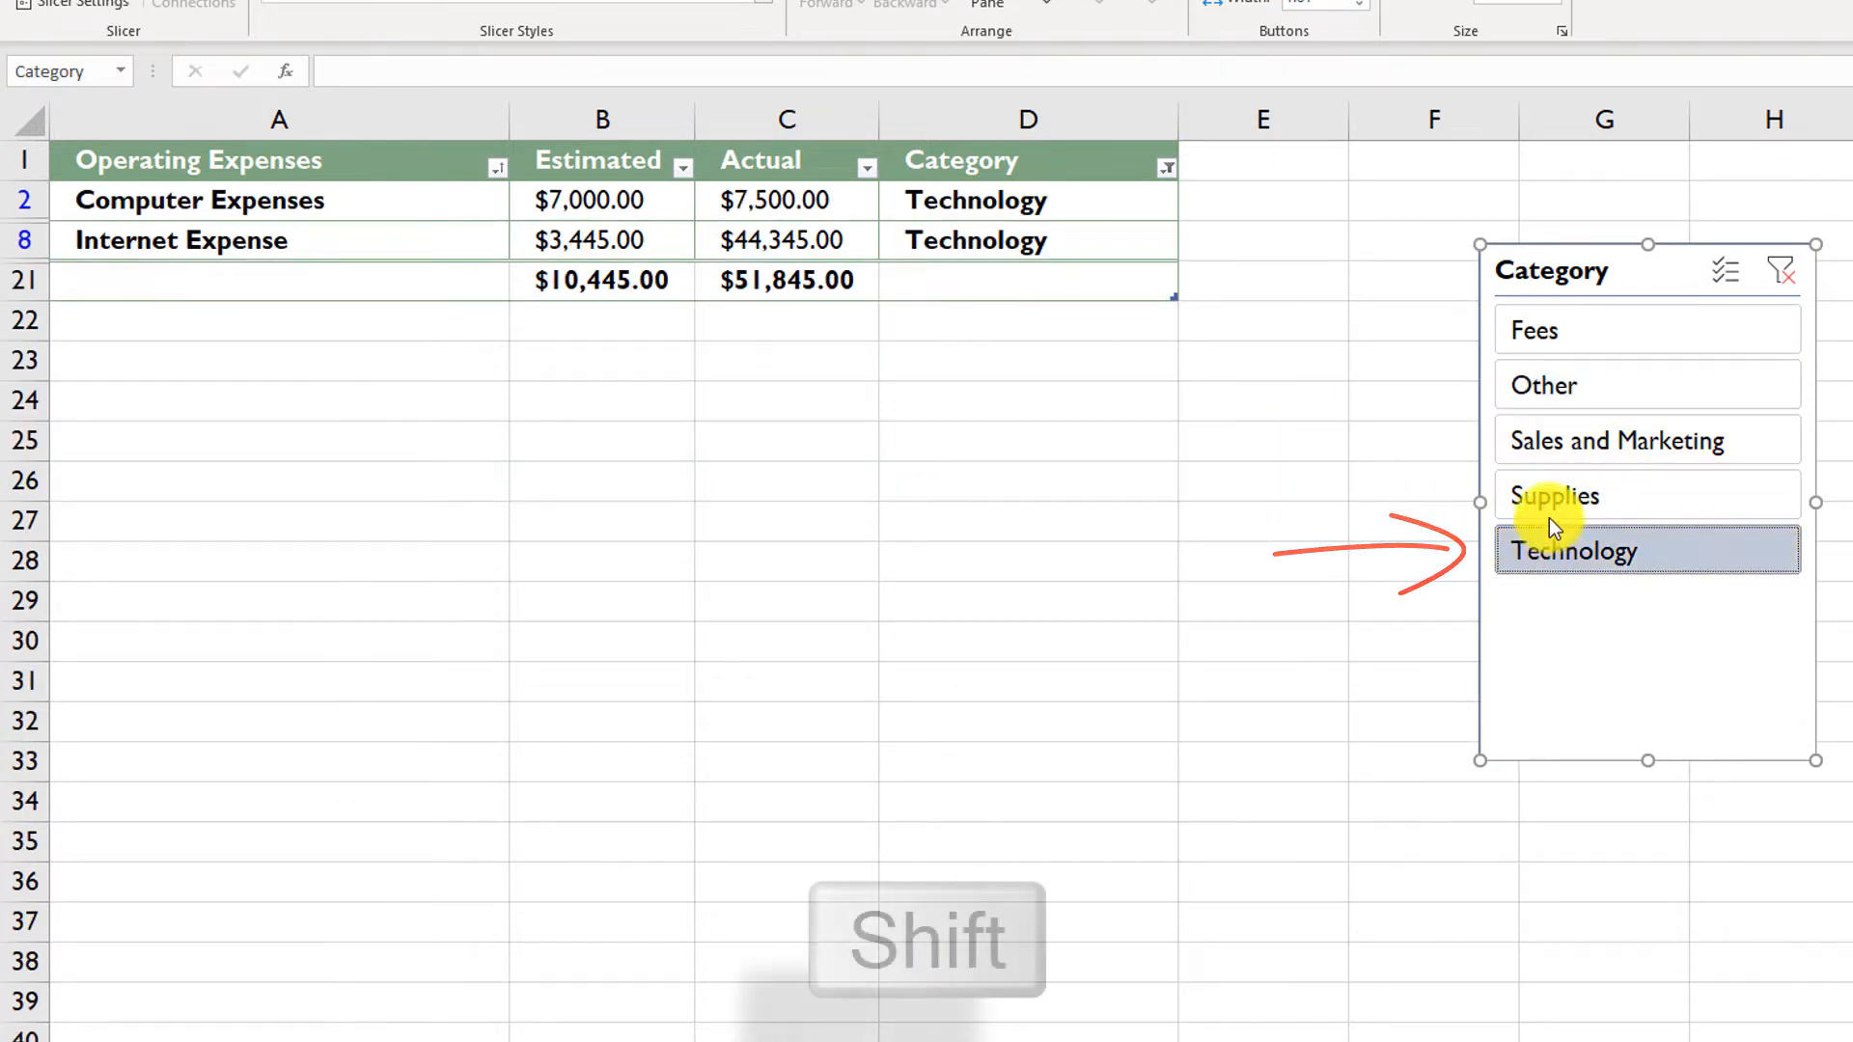
{"action": "left_click", "coordinate": [1573, 498], "text": "shift"}
{"action": "left_click", "coordinate": [1584, 447], "text": "shift"}
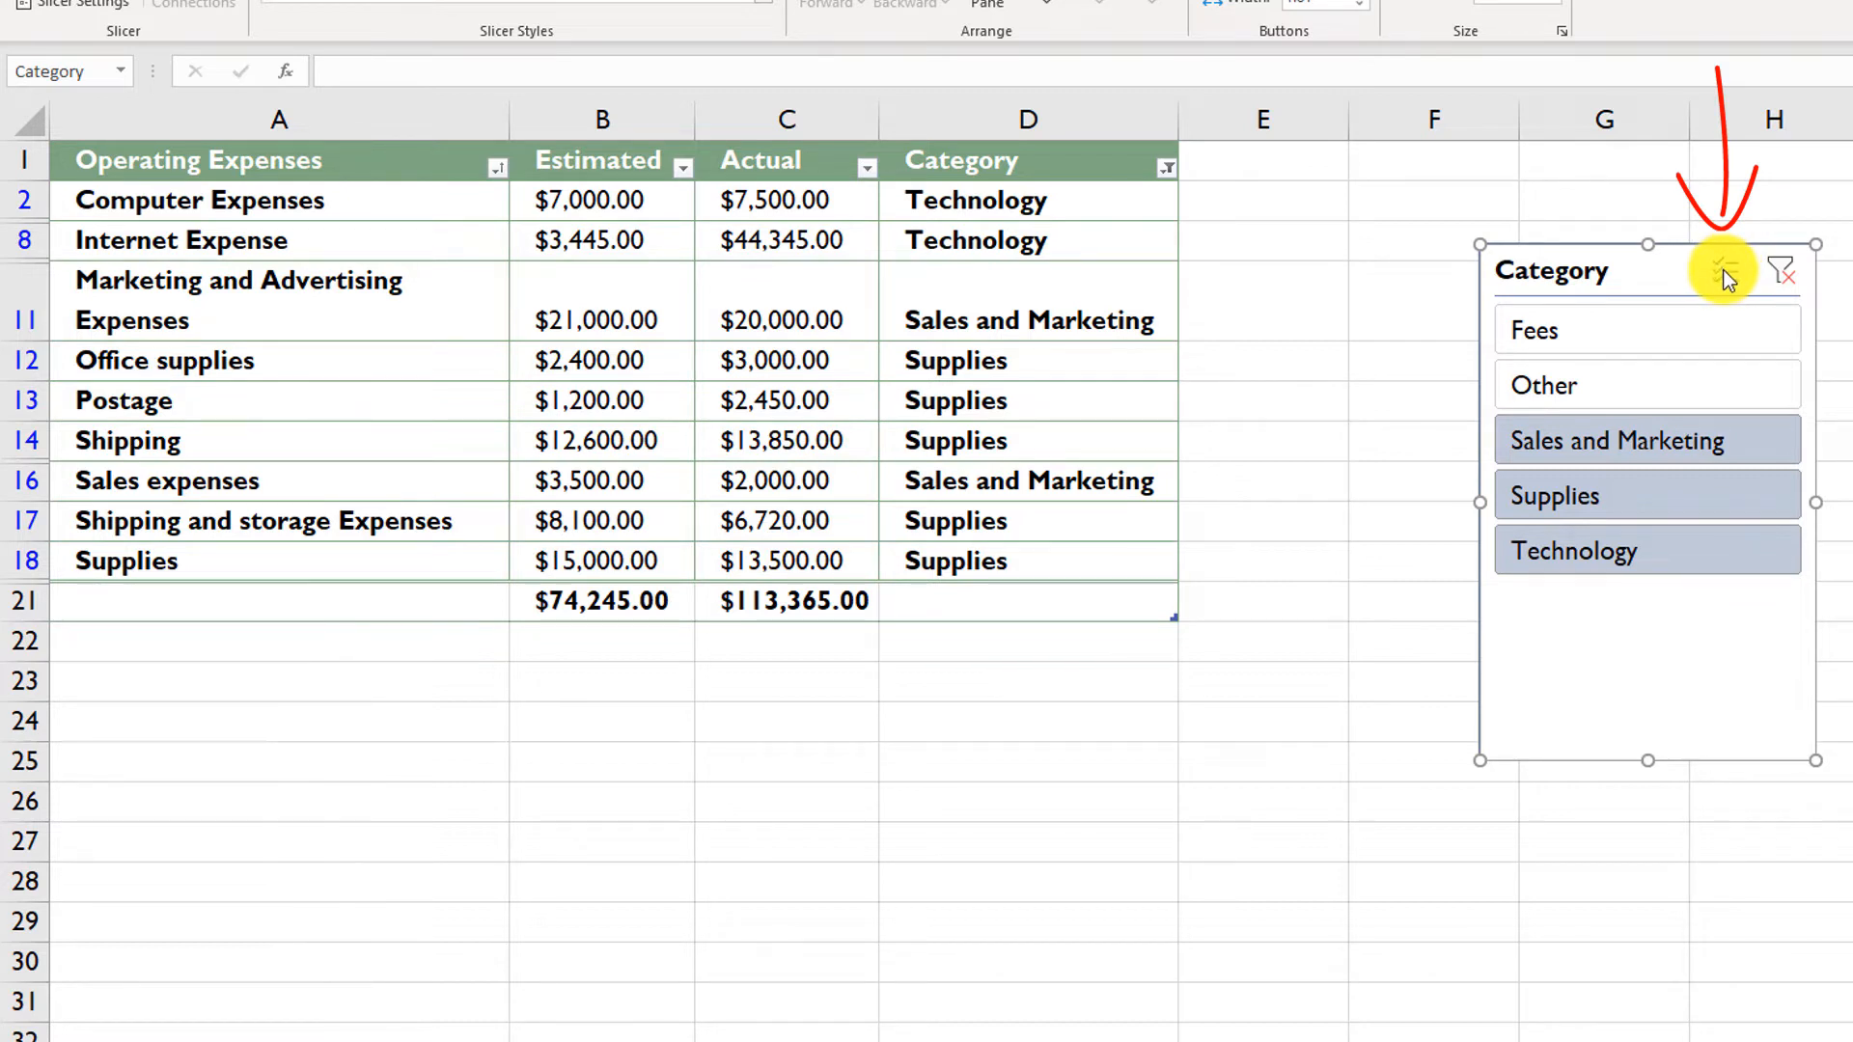
Switch the slicer selection to Fees and Other, and clear the slicer's filter
{"action": "left_click", "coordinate": [1704, 327]}
{"action": "left_click", "coordinate": [1700, 382]}
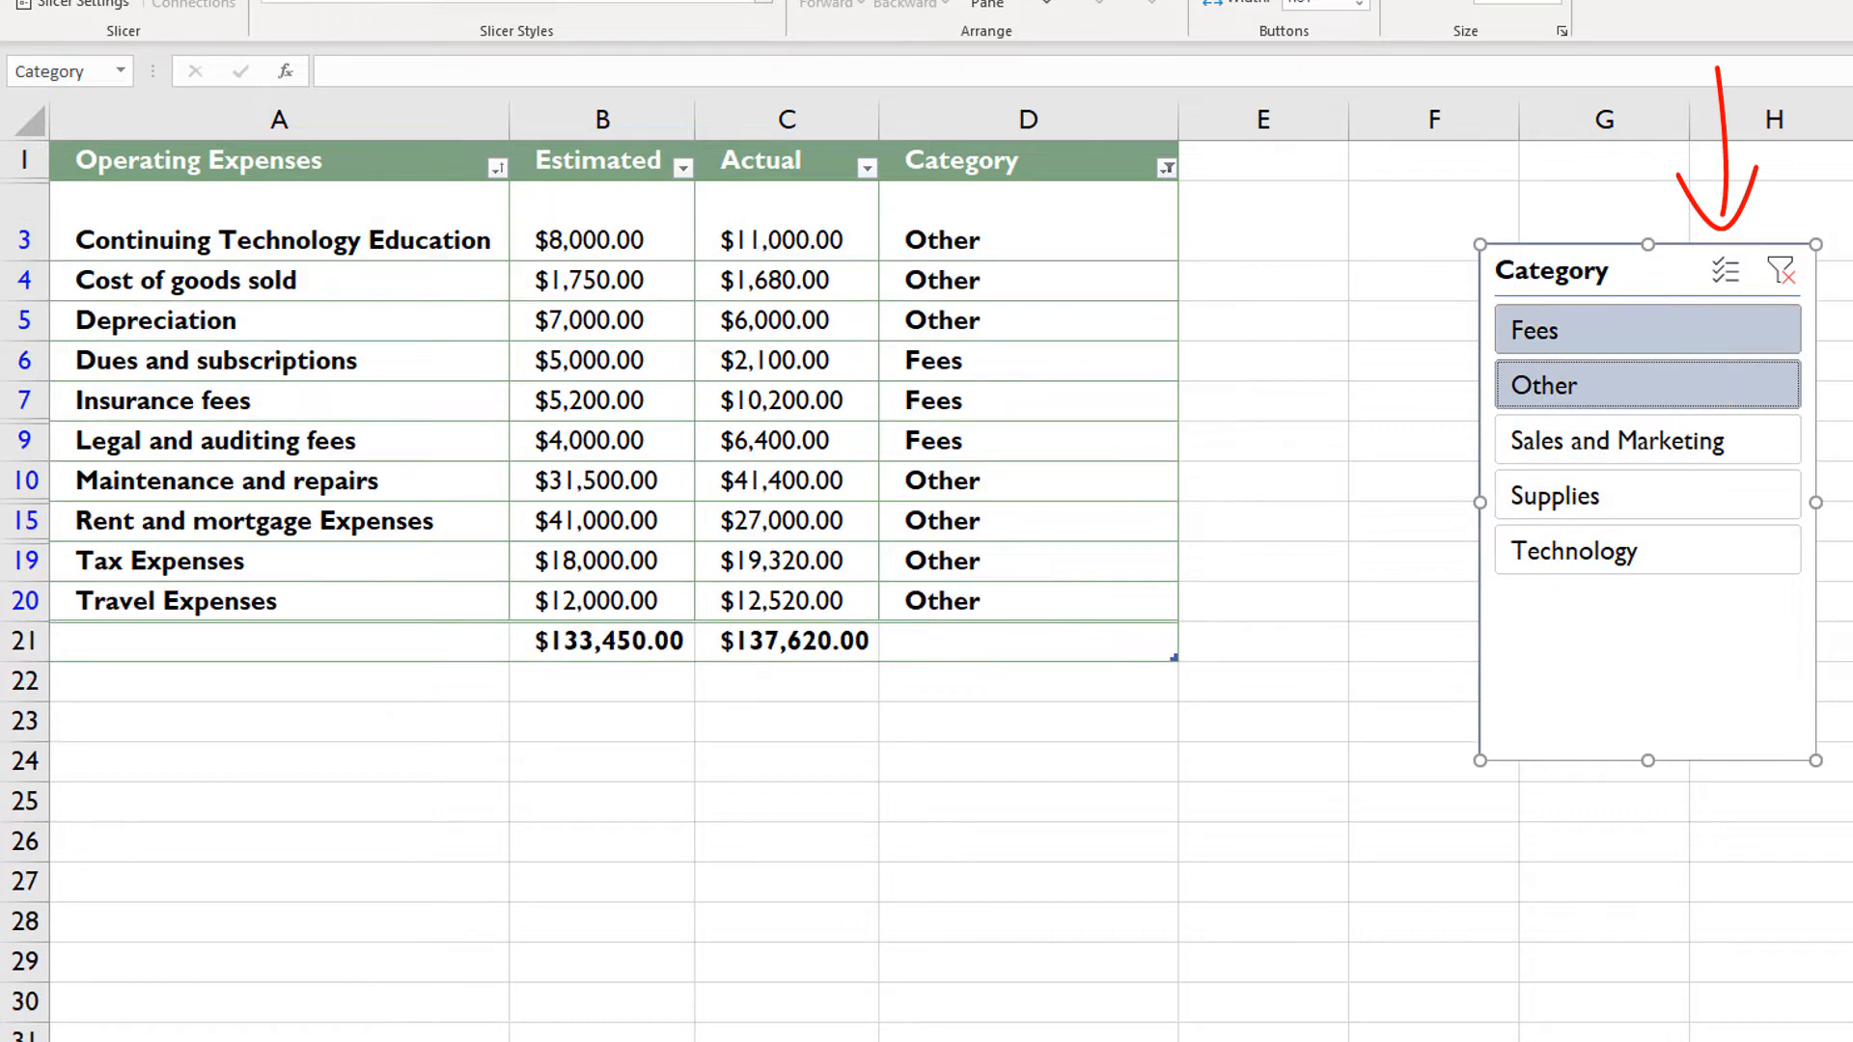
{"action": "left_click", "coordinate": [1784, 275]}
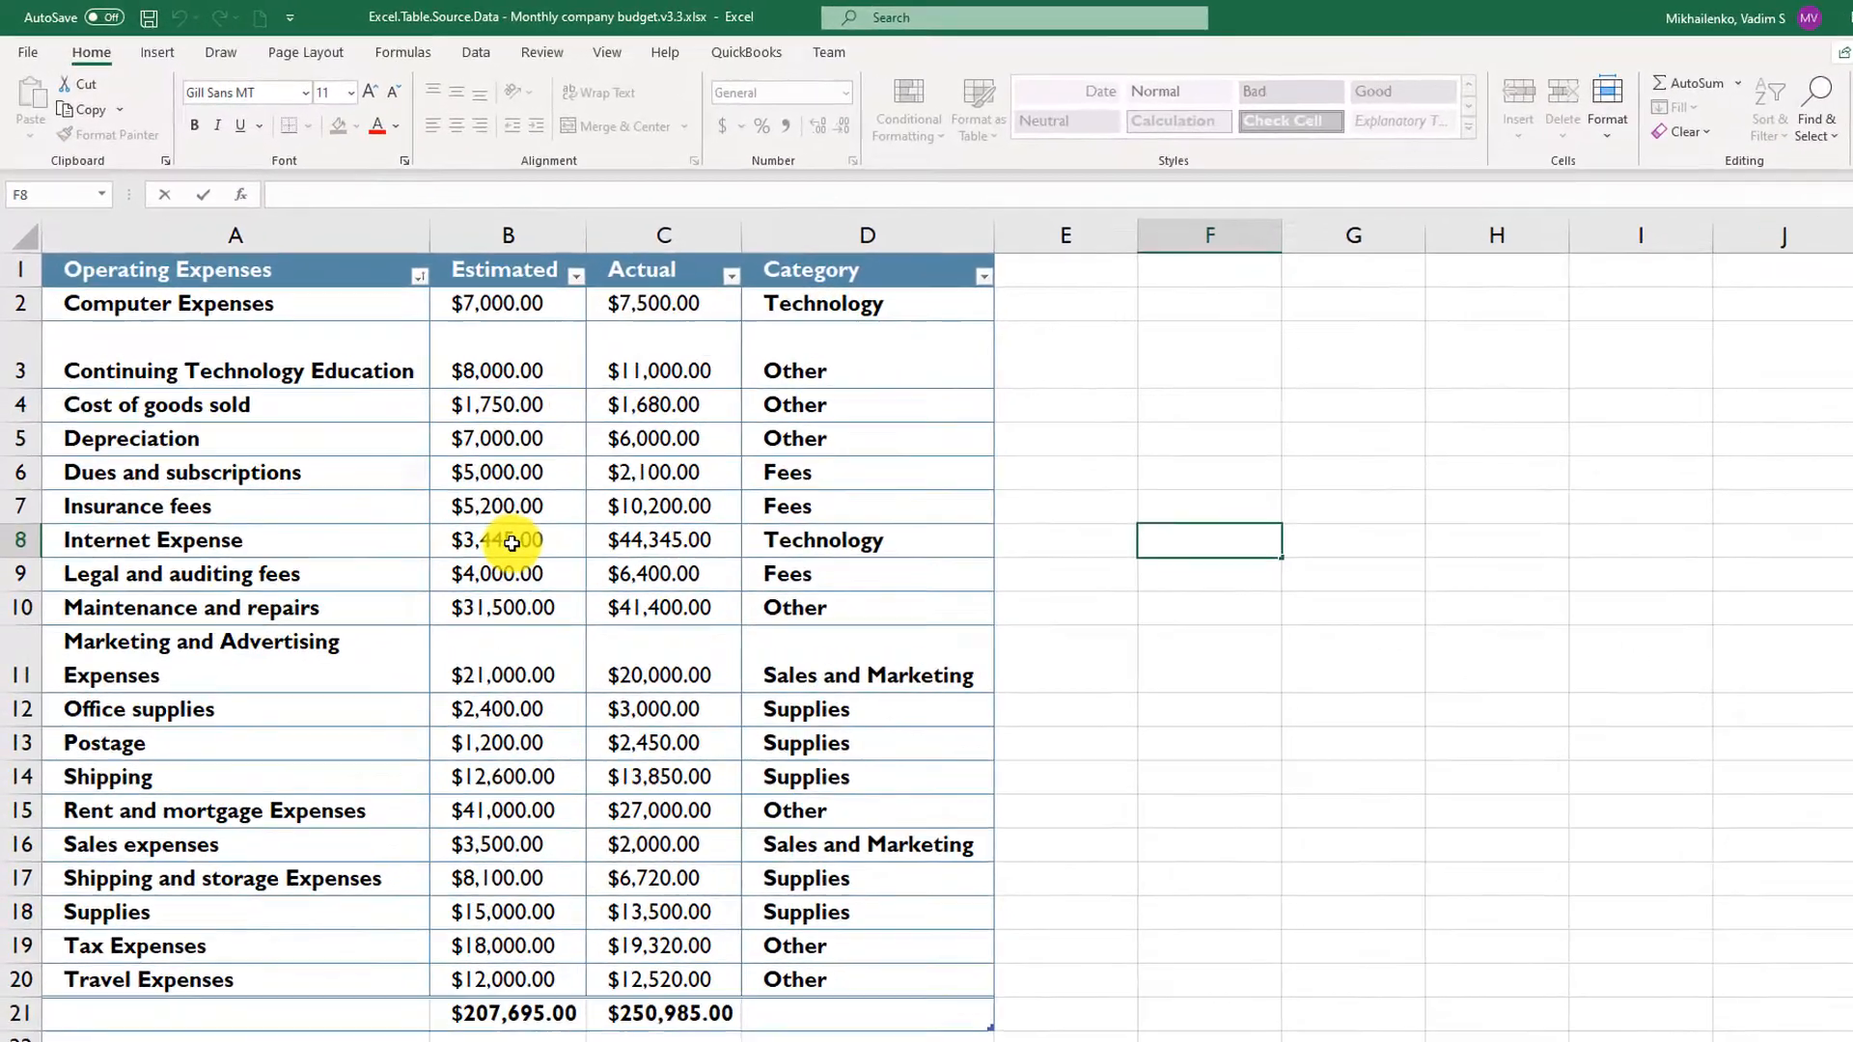
Summarize the CompanyExpenses table with a PivotTable placed on a new worksheet
{"action": "left_click", "coordinate": [511, 542]}
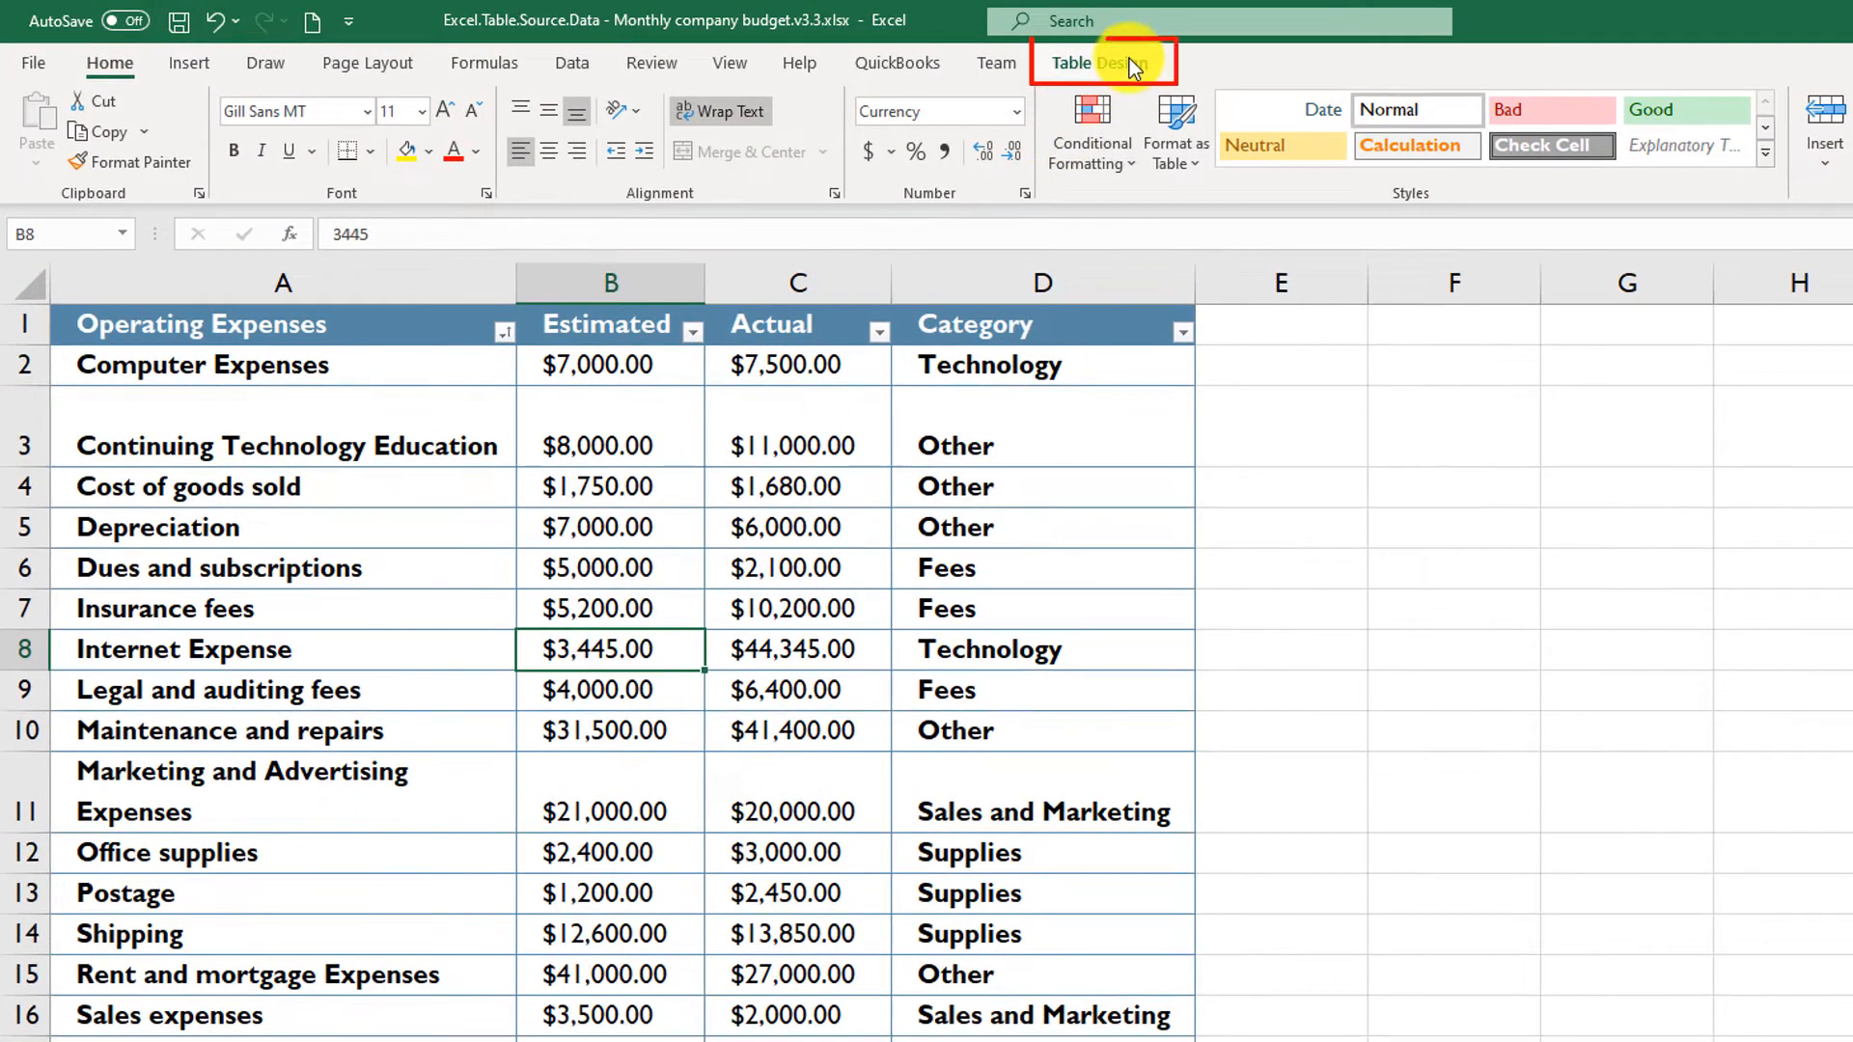
{"action": "left_click", "coordinate": [1127, 61]}
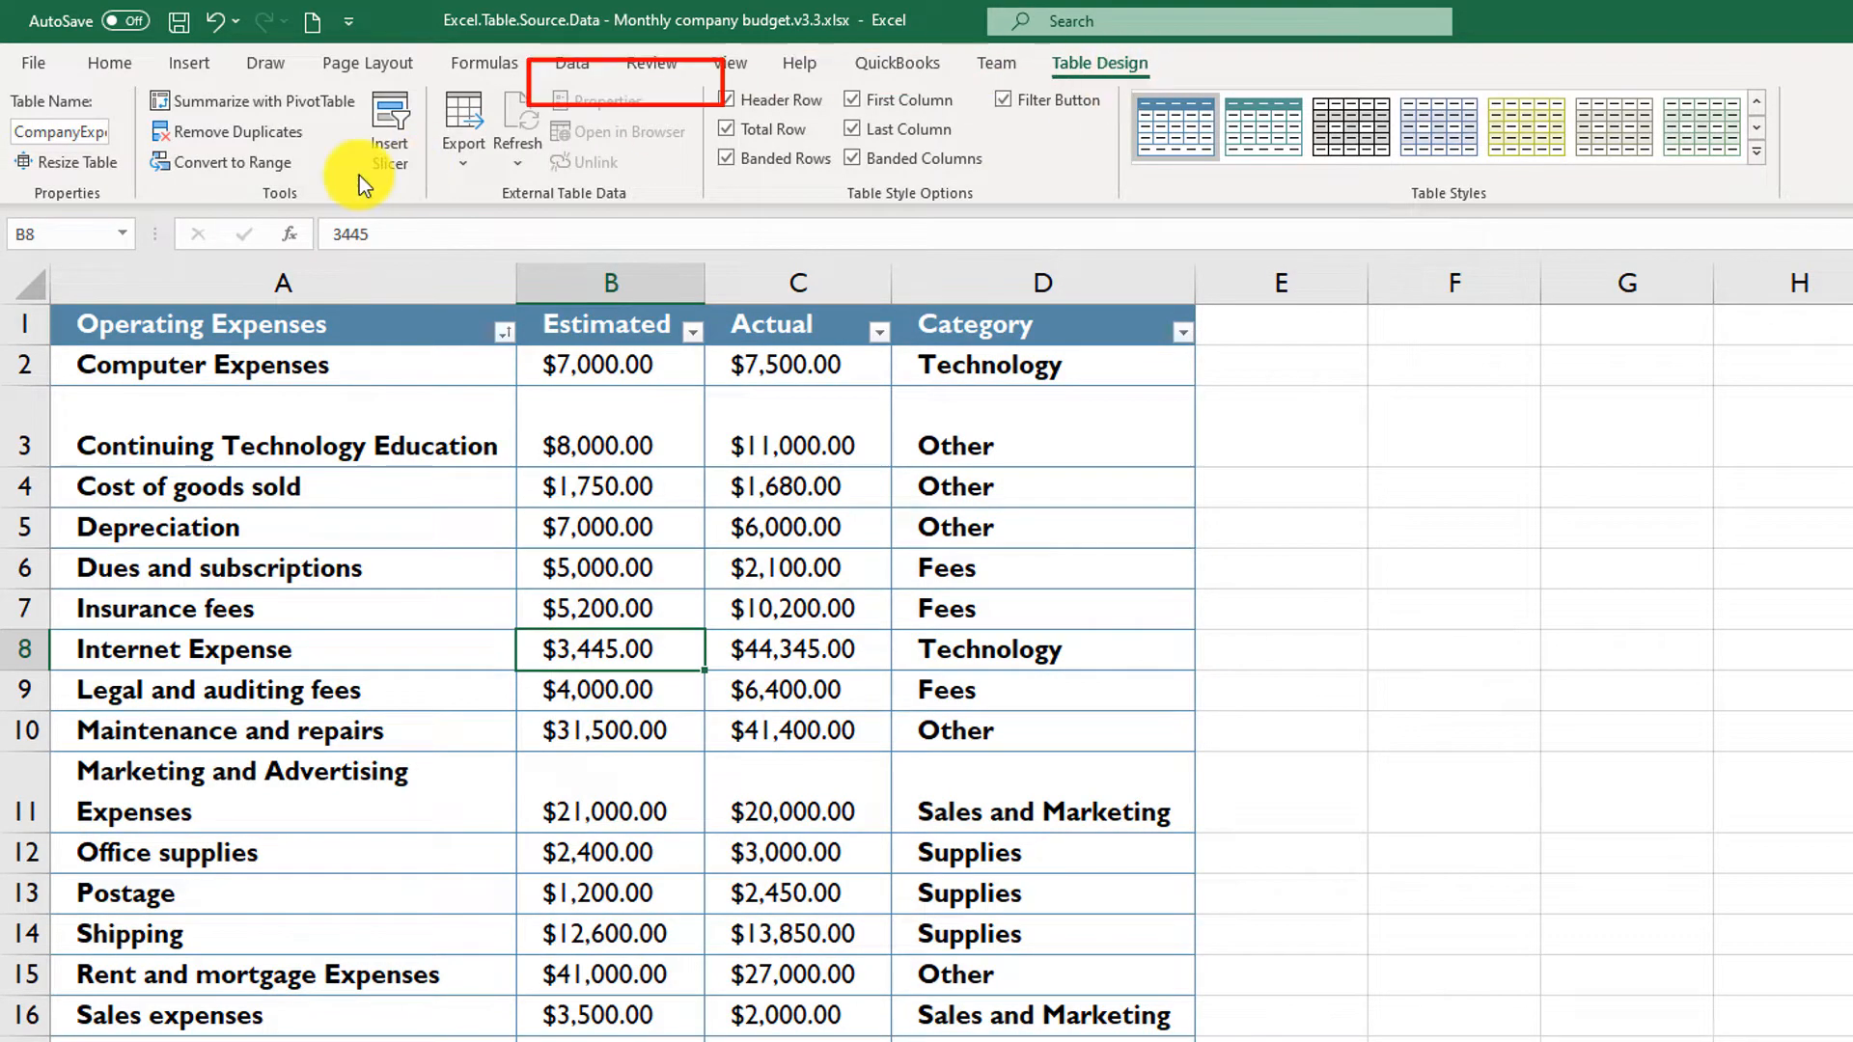
{"action": "left_click", "coordinate": [311, 100]}
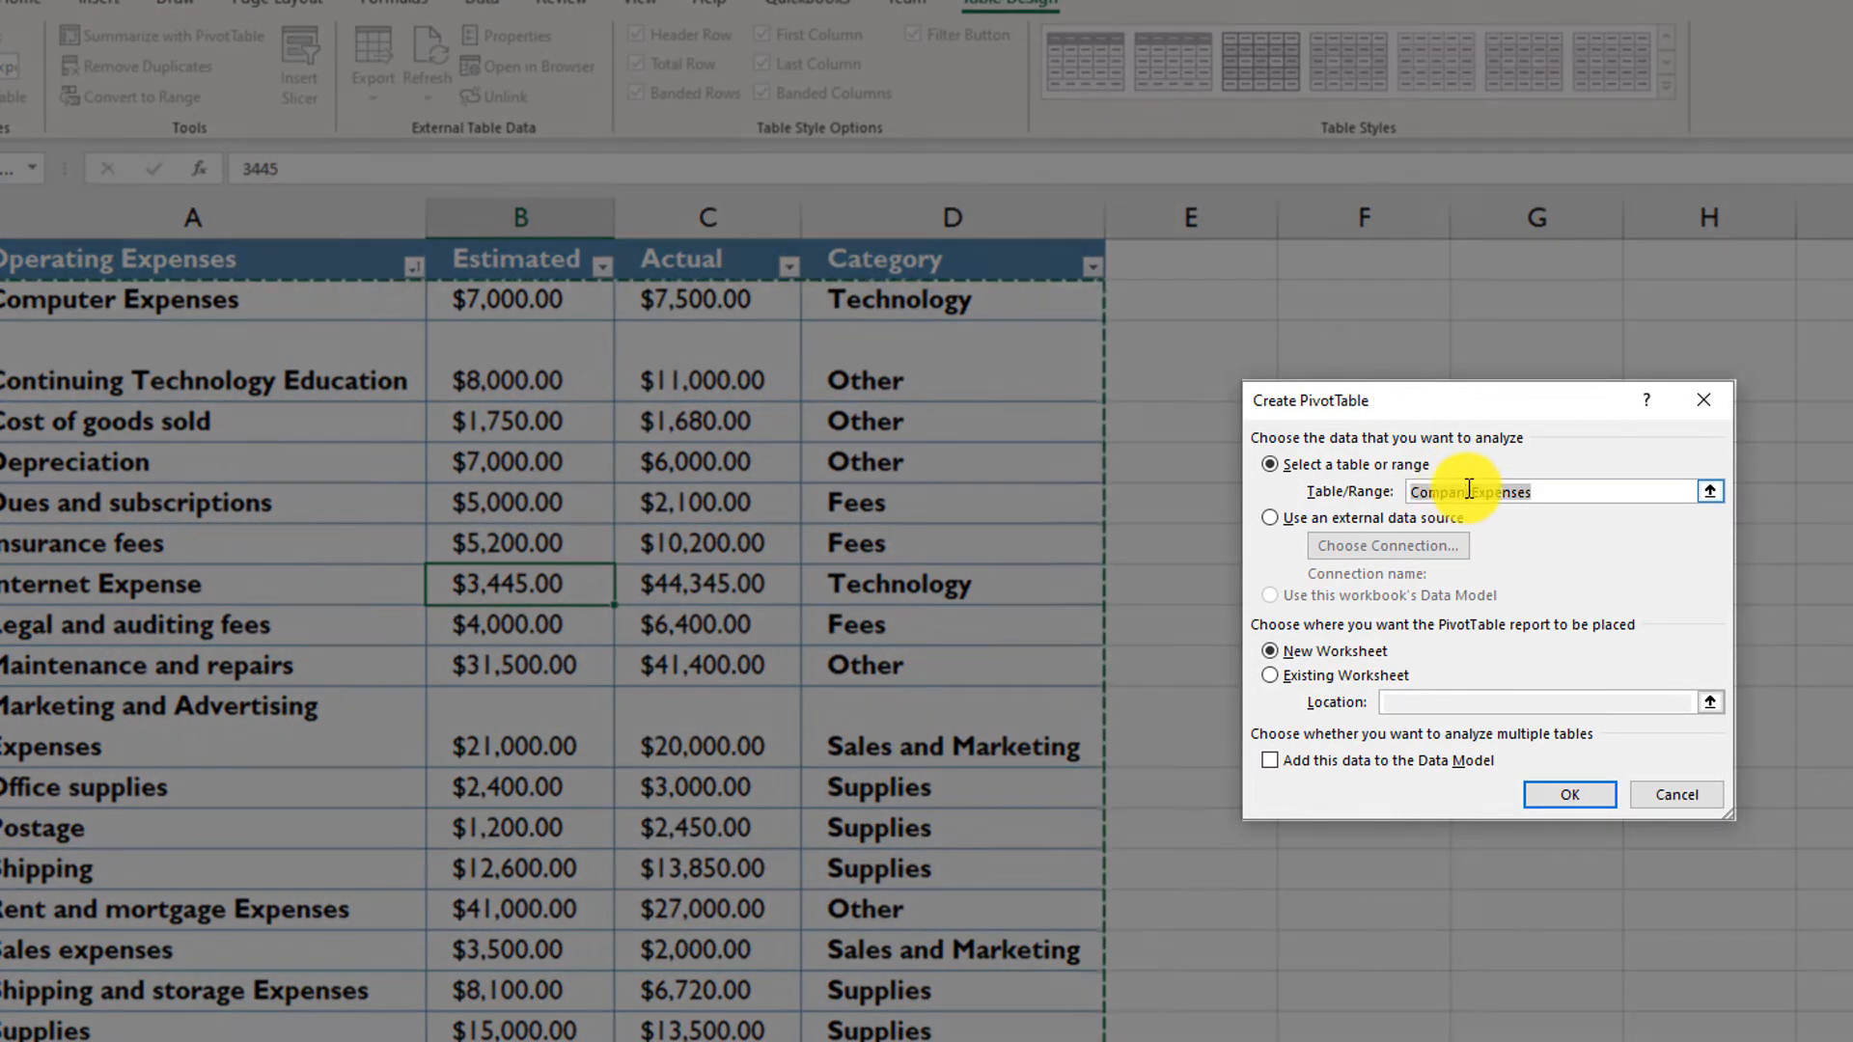
{"action": "left_click", "coordinate": [1468, 491]}
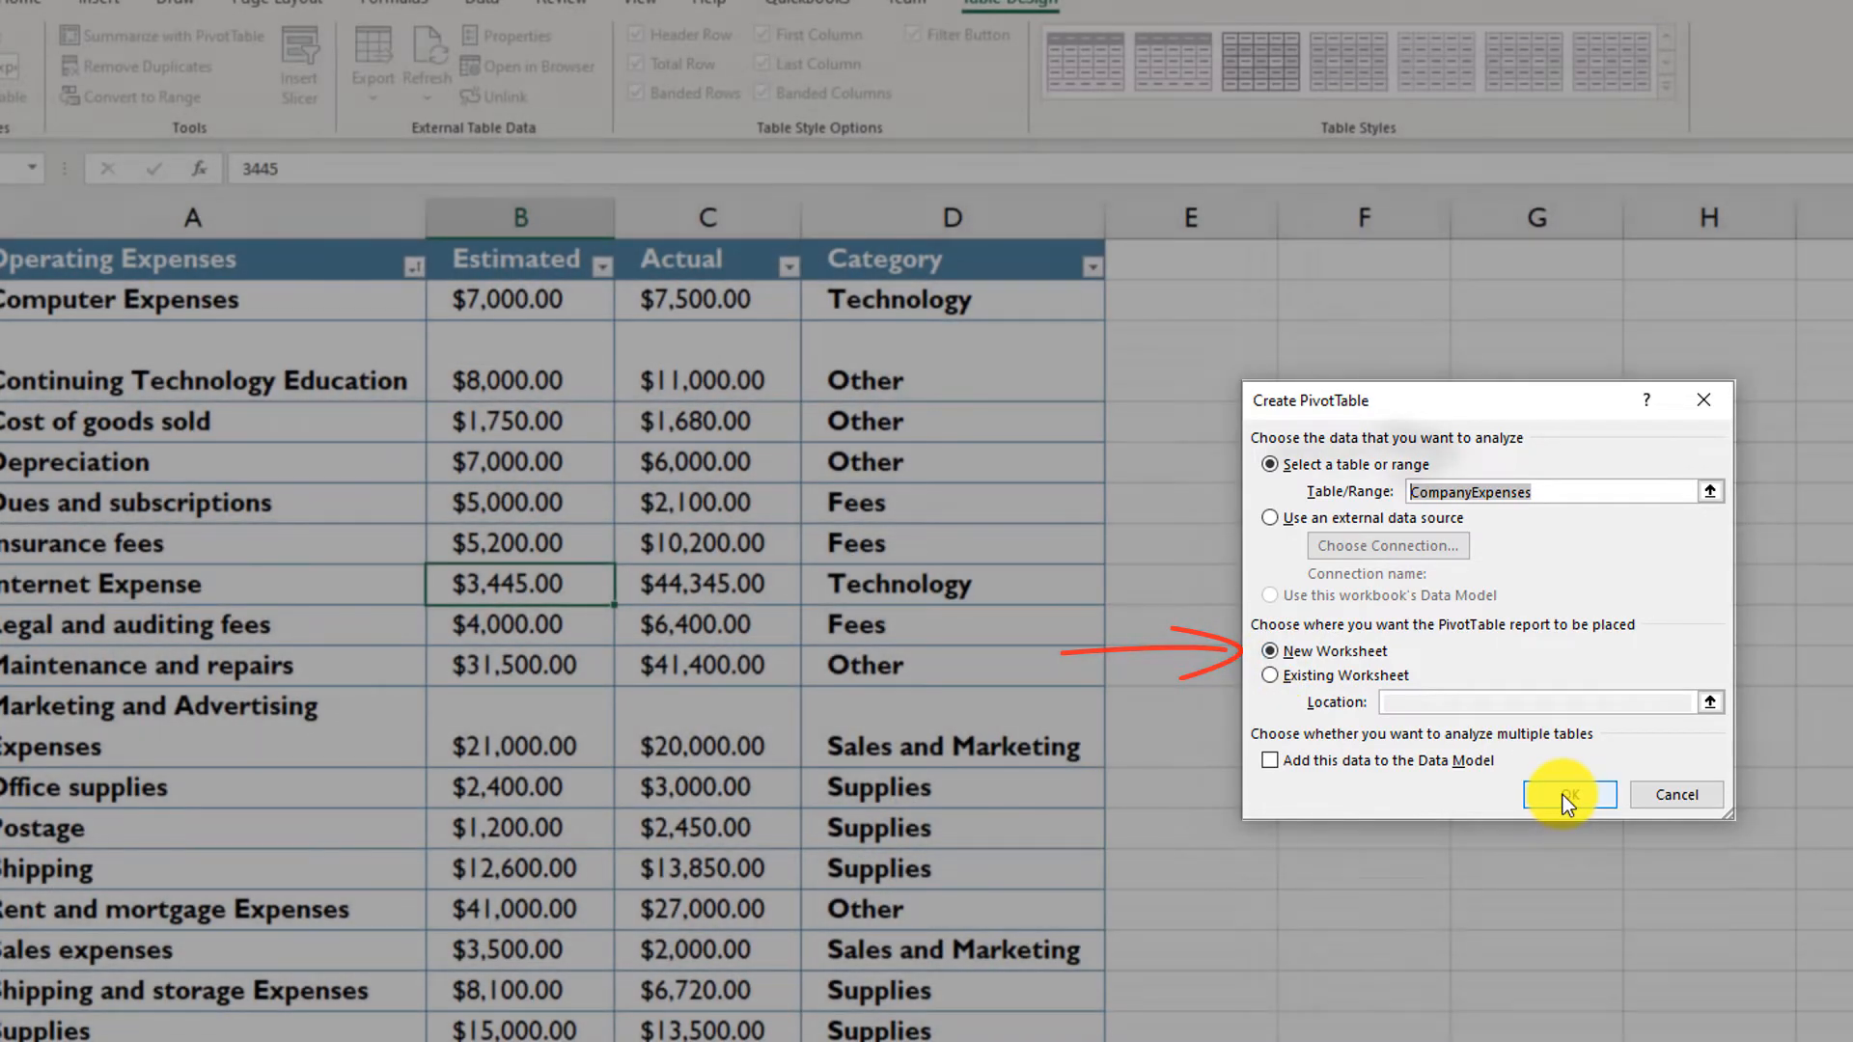
{"action": "left_click", "coordinate": [1565, 797]}
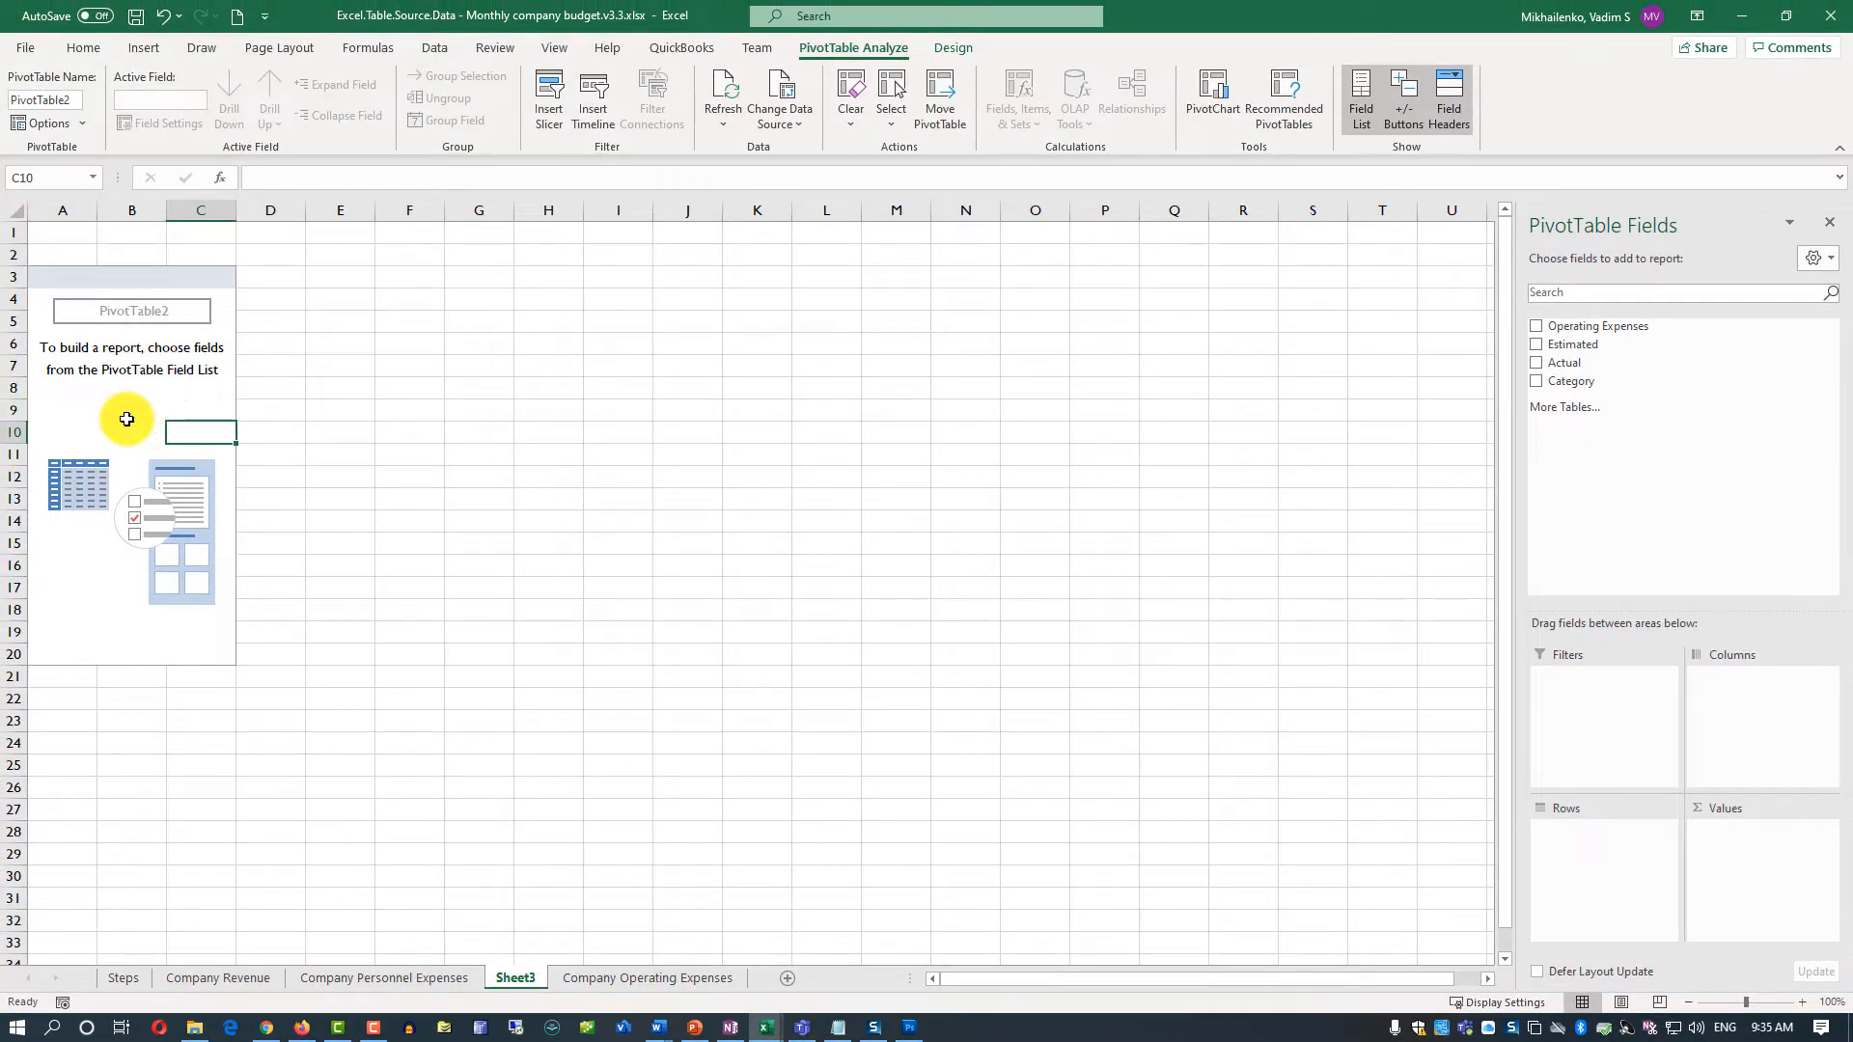
Add the Operating Expenses, Estimated, Actual and Category fields to the PivotTable
{"action": "left_click_drag", "start_coordinate": [1558, 327], "coordinate": [1556, 328]}
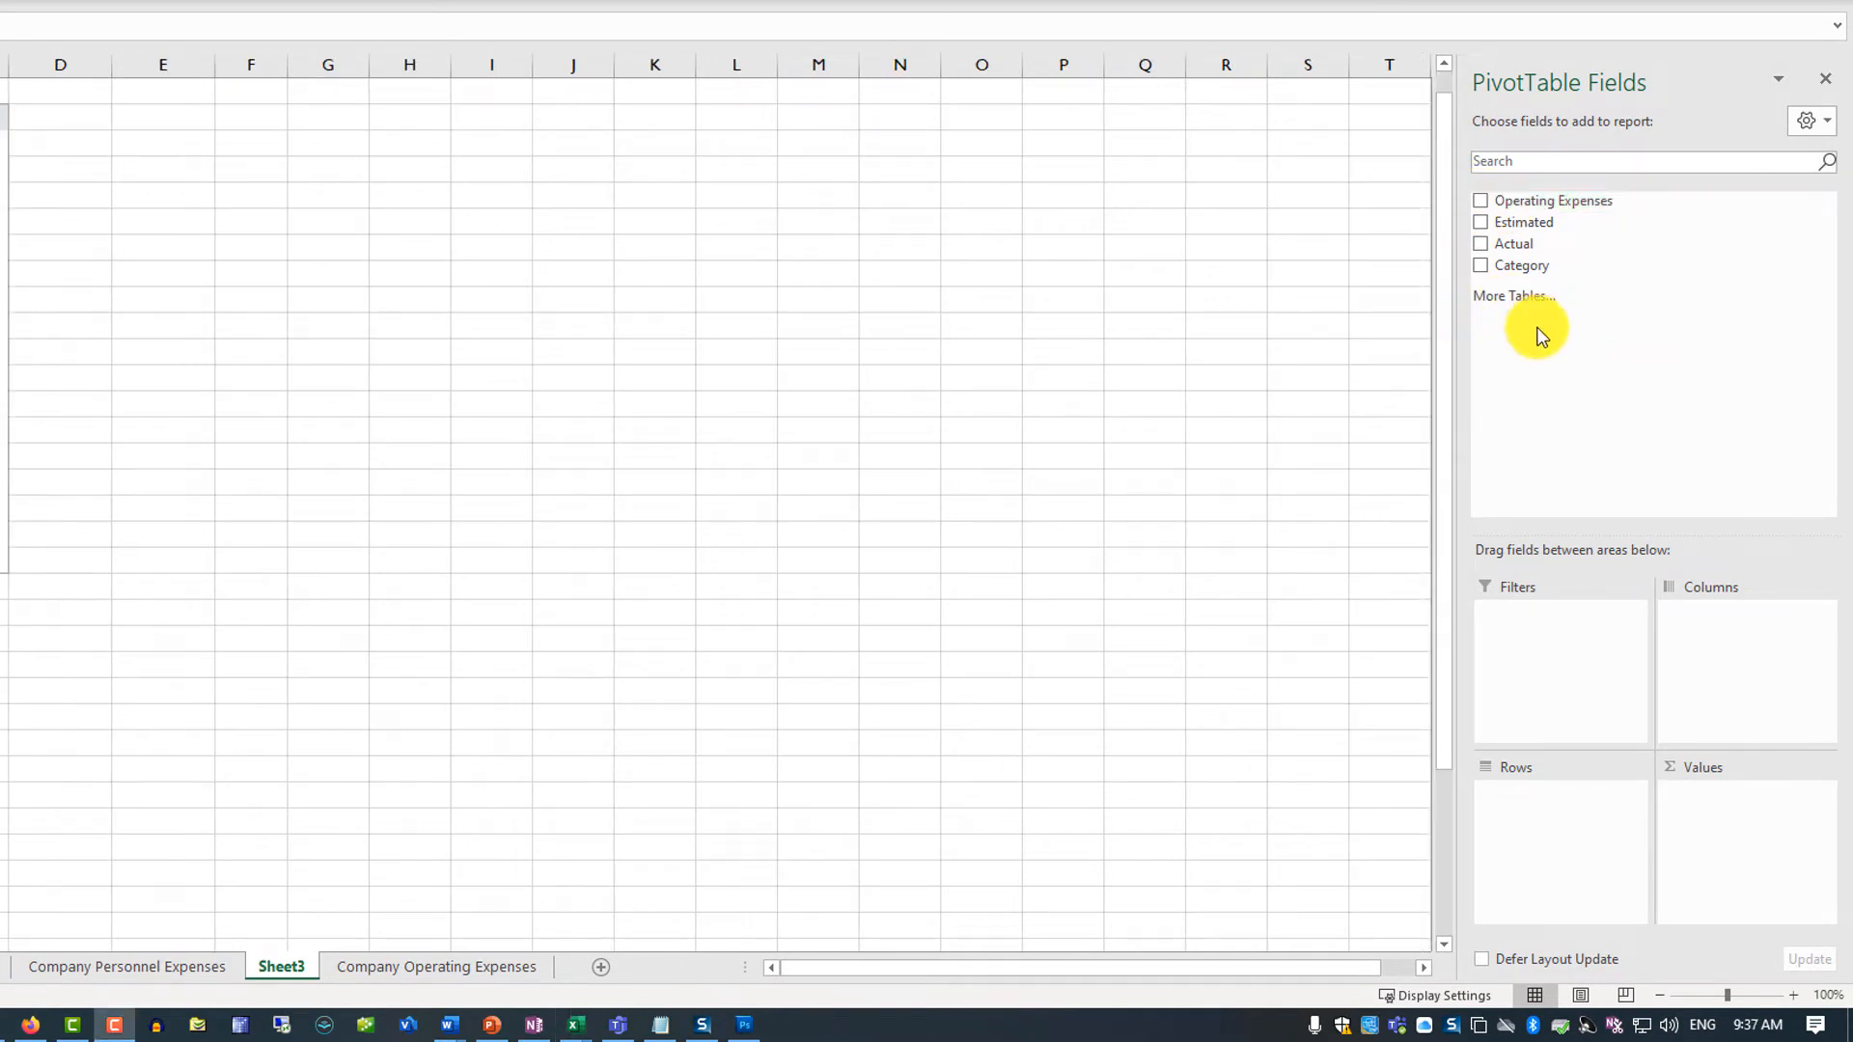
{"action": "left_click", "coordinate": [1481, 202]}
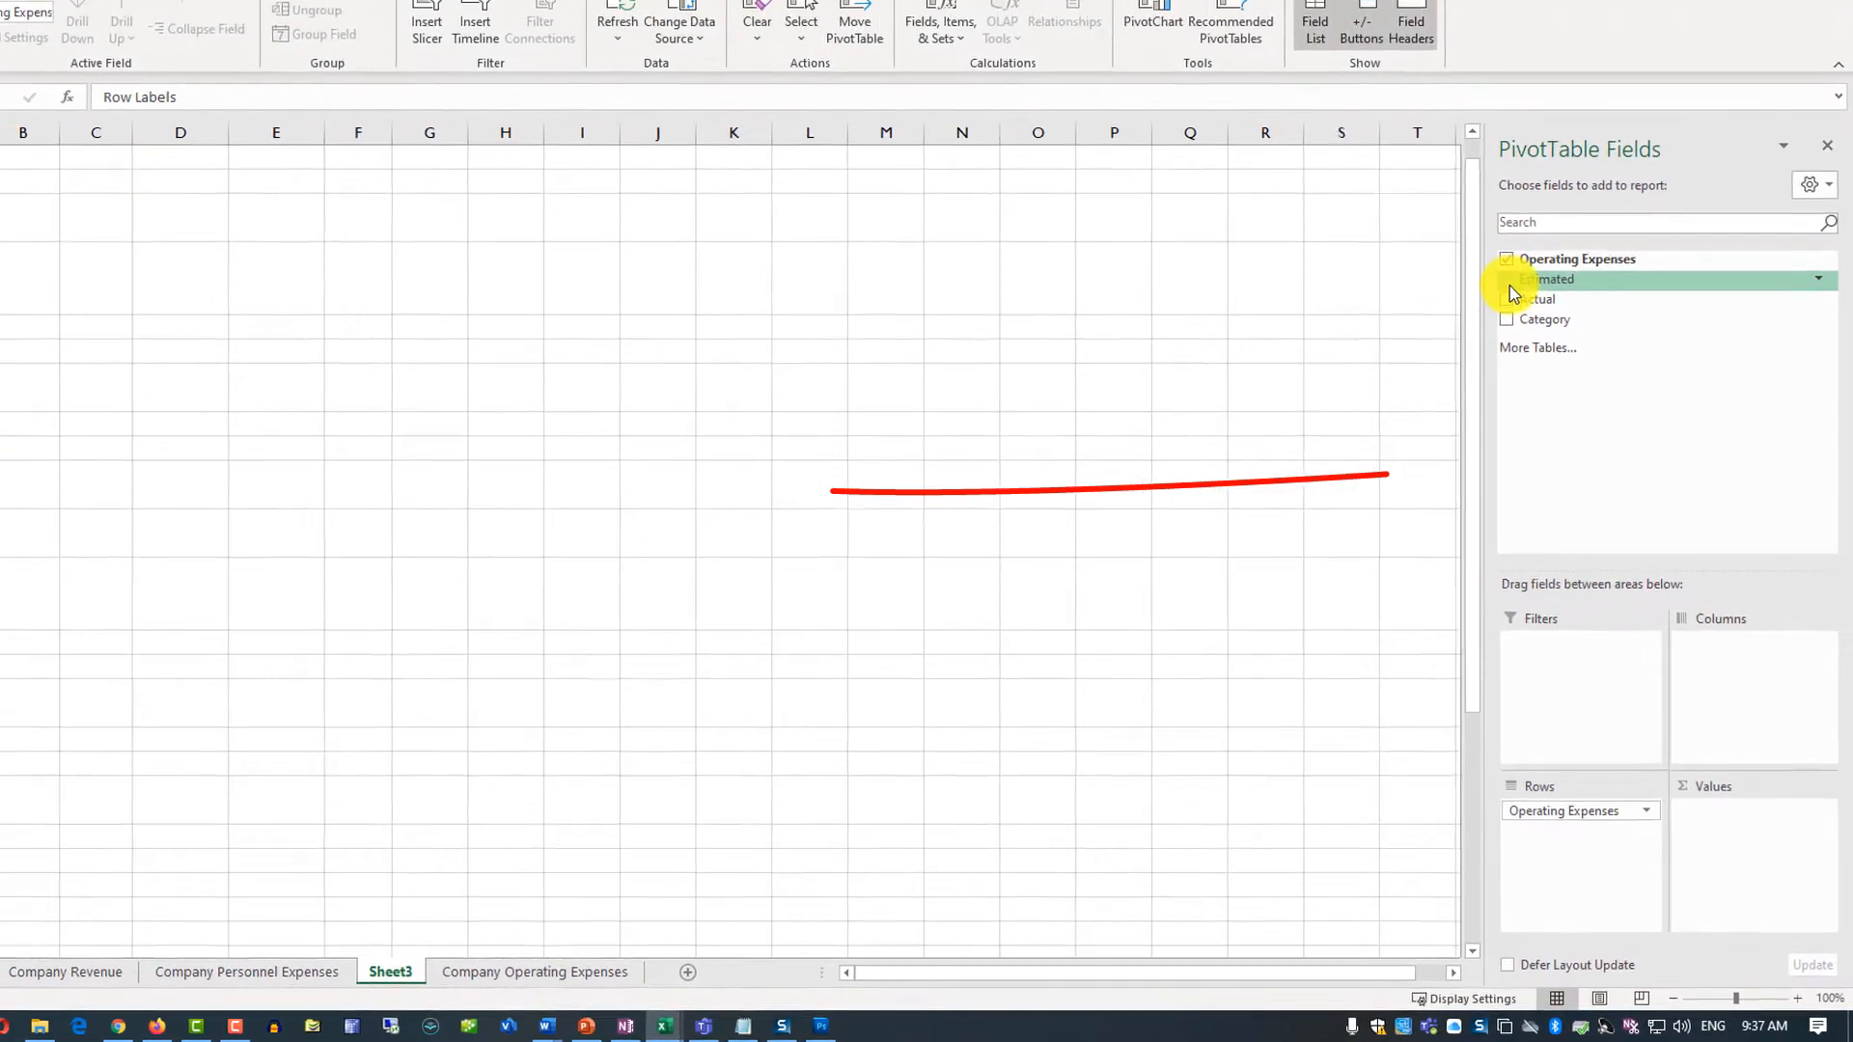
{"action": "left_click", "coordinate": [1508, 280]}
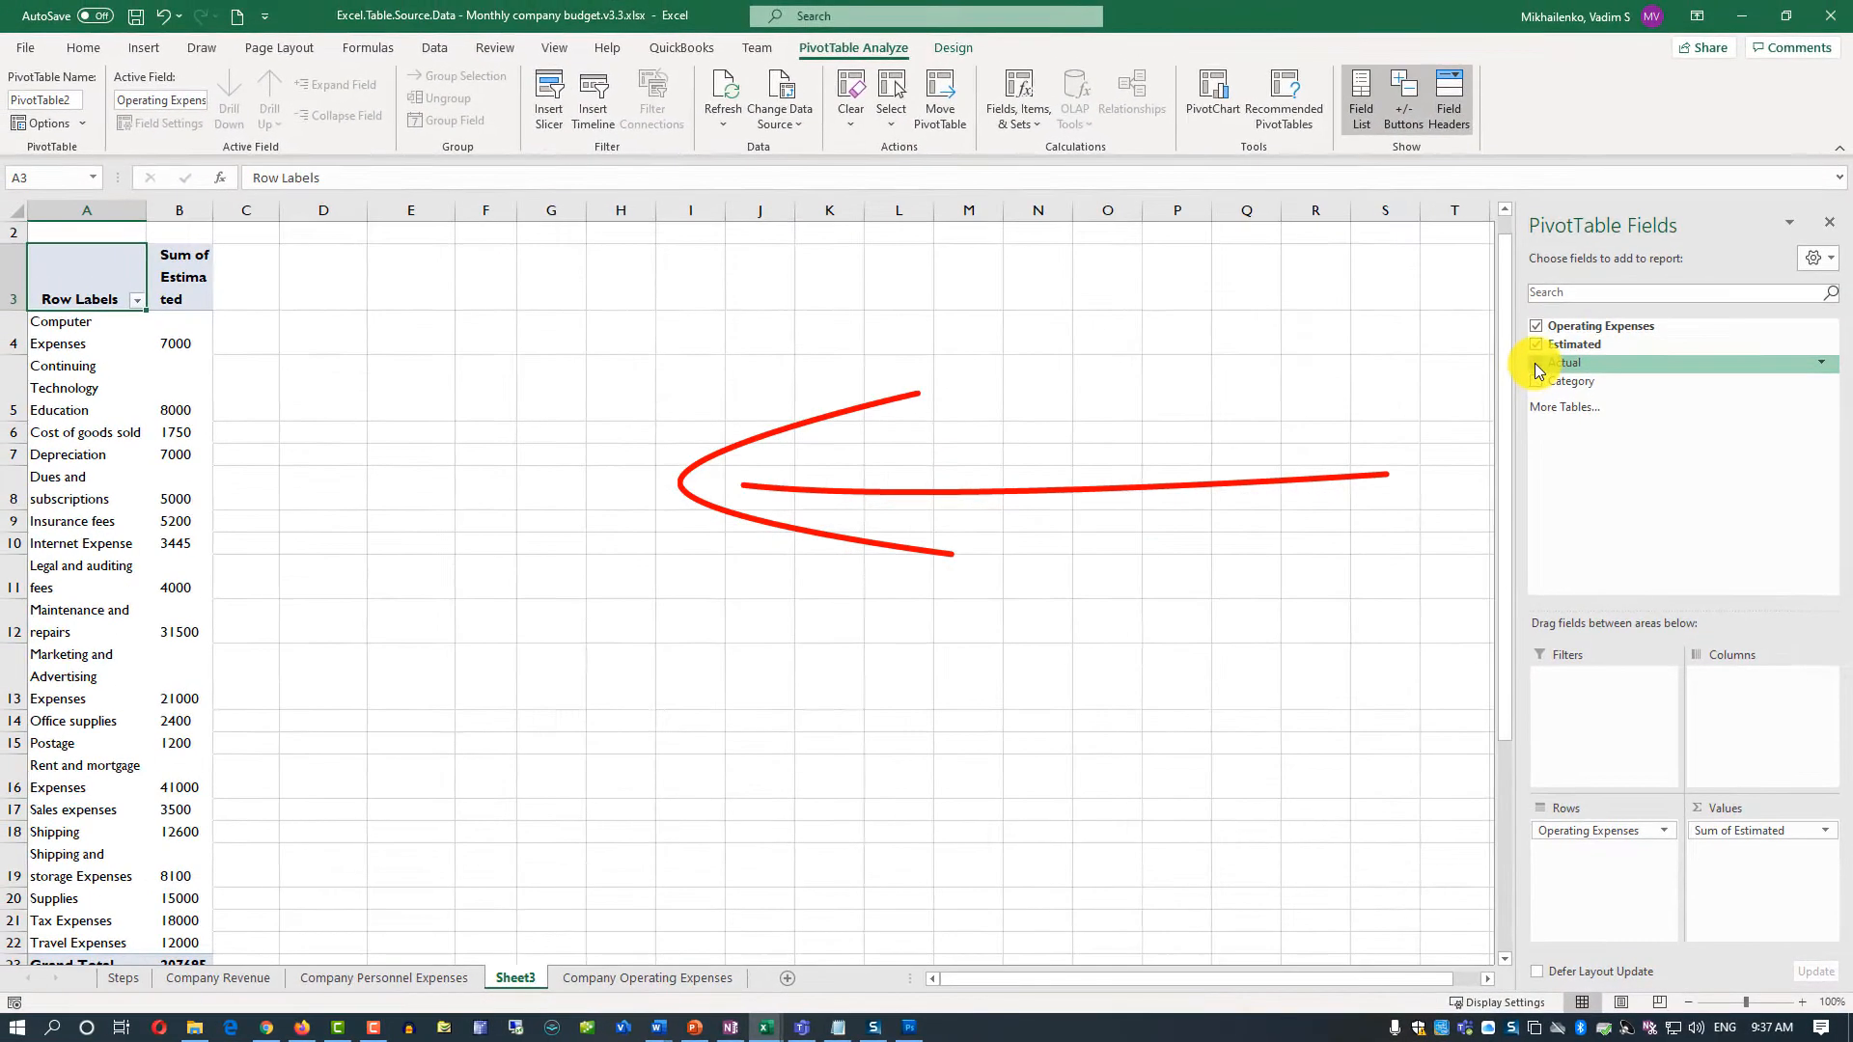
{"action": "left_click", "coordinate": [1506, 299]}
{"action": "left_click", "coordinate": [1538, 381]}
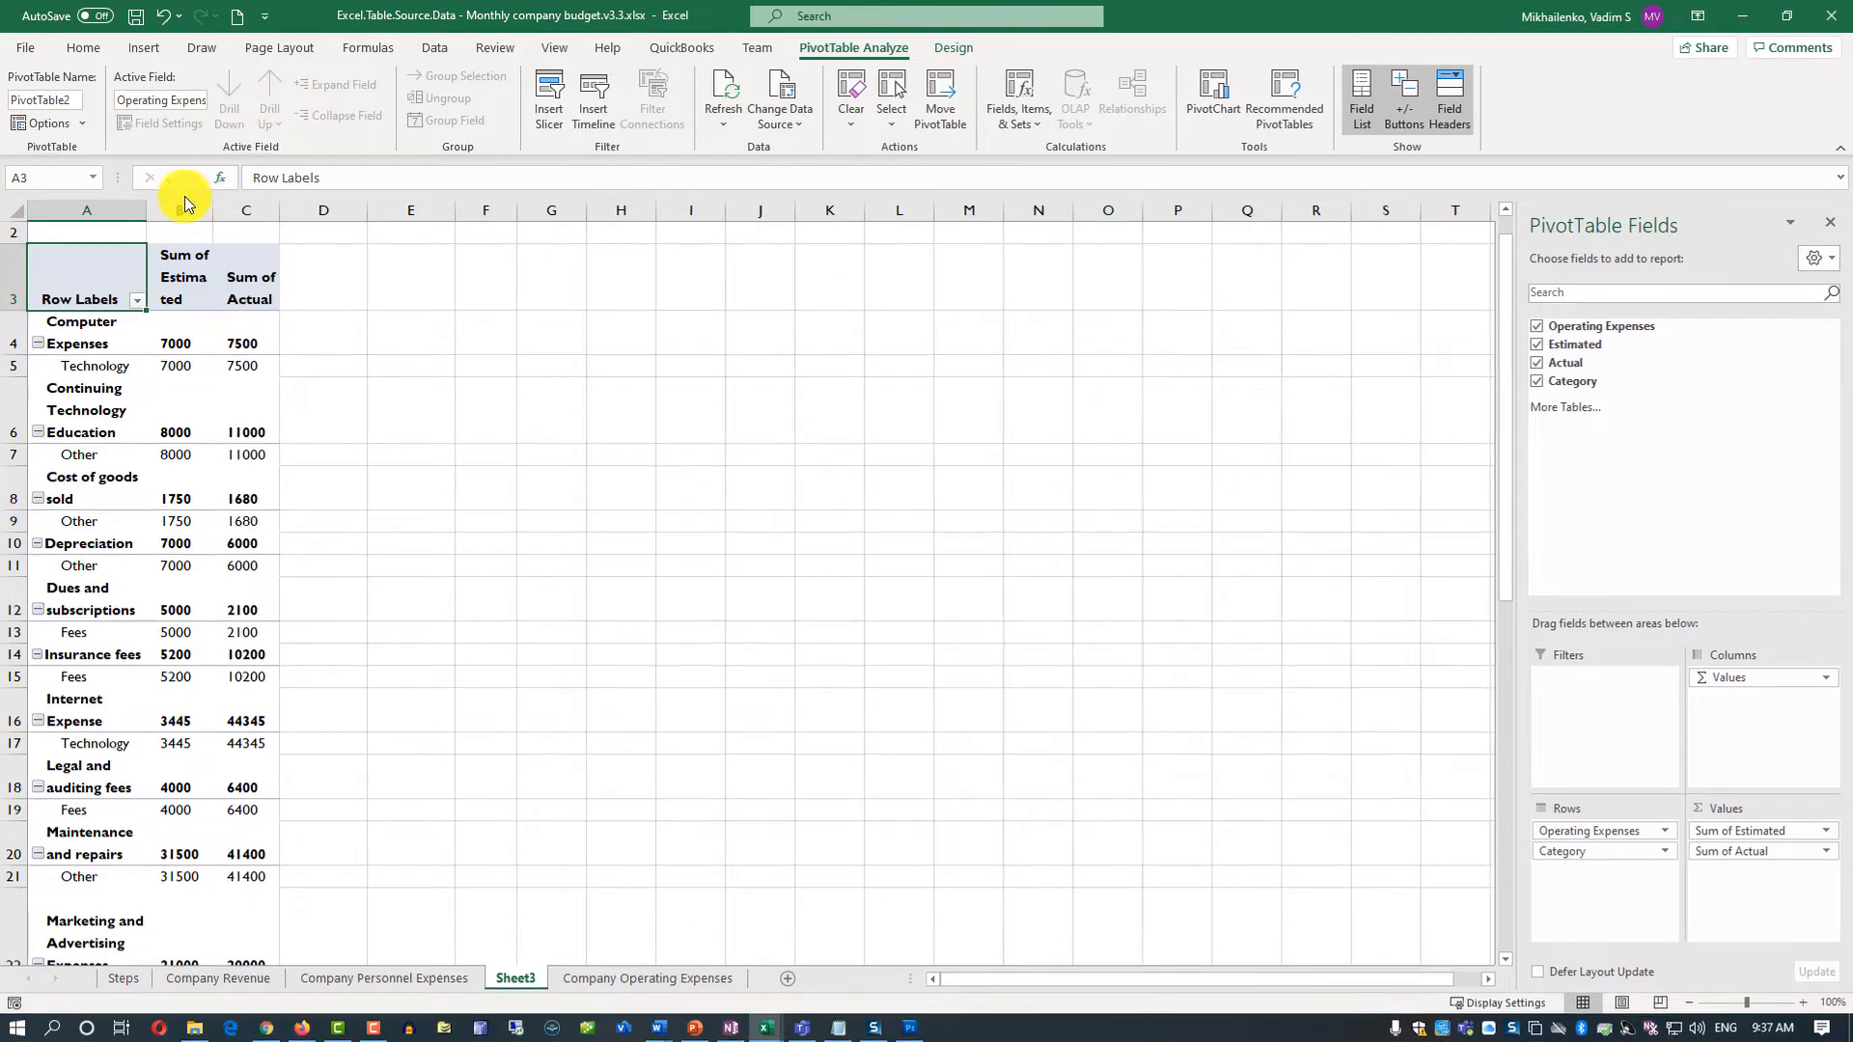
Widen PivotTable columns A, B and C so the expense names and value headings fit, and look through the rows
{"action": "left_click_drag", "start_coordinate": [147, 213], "coordinate": [364, 244]}
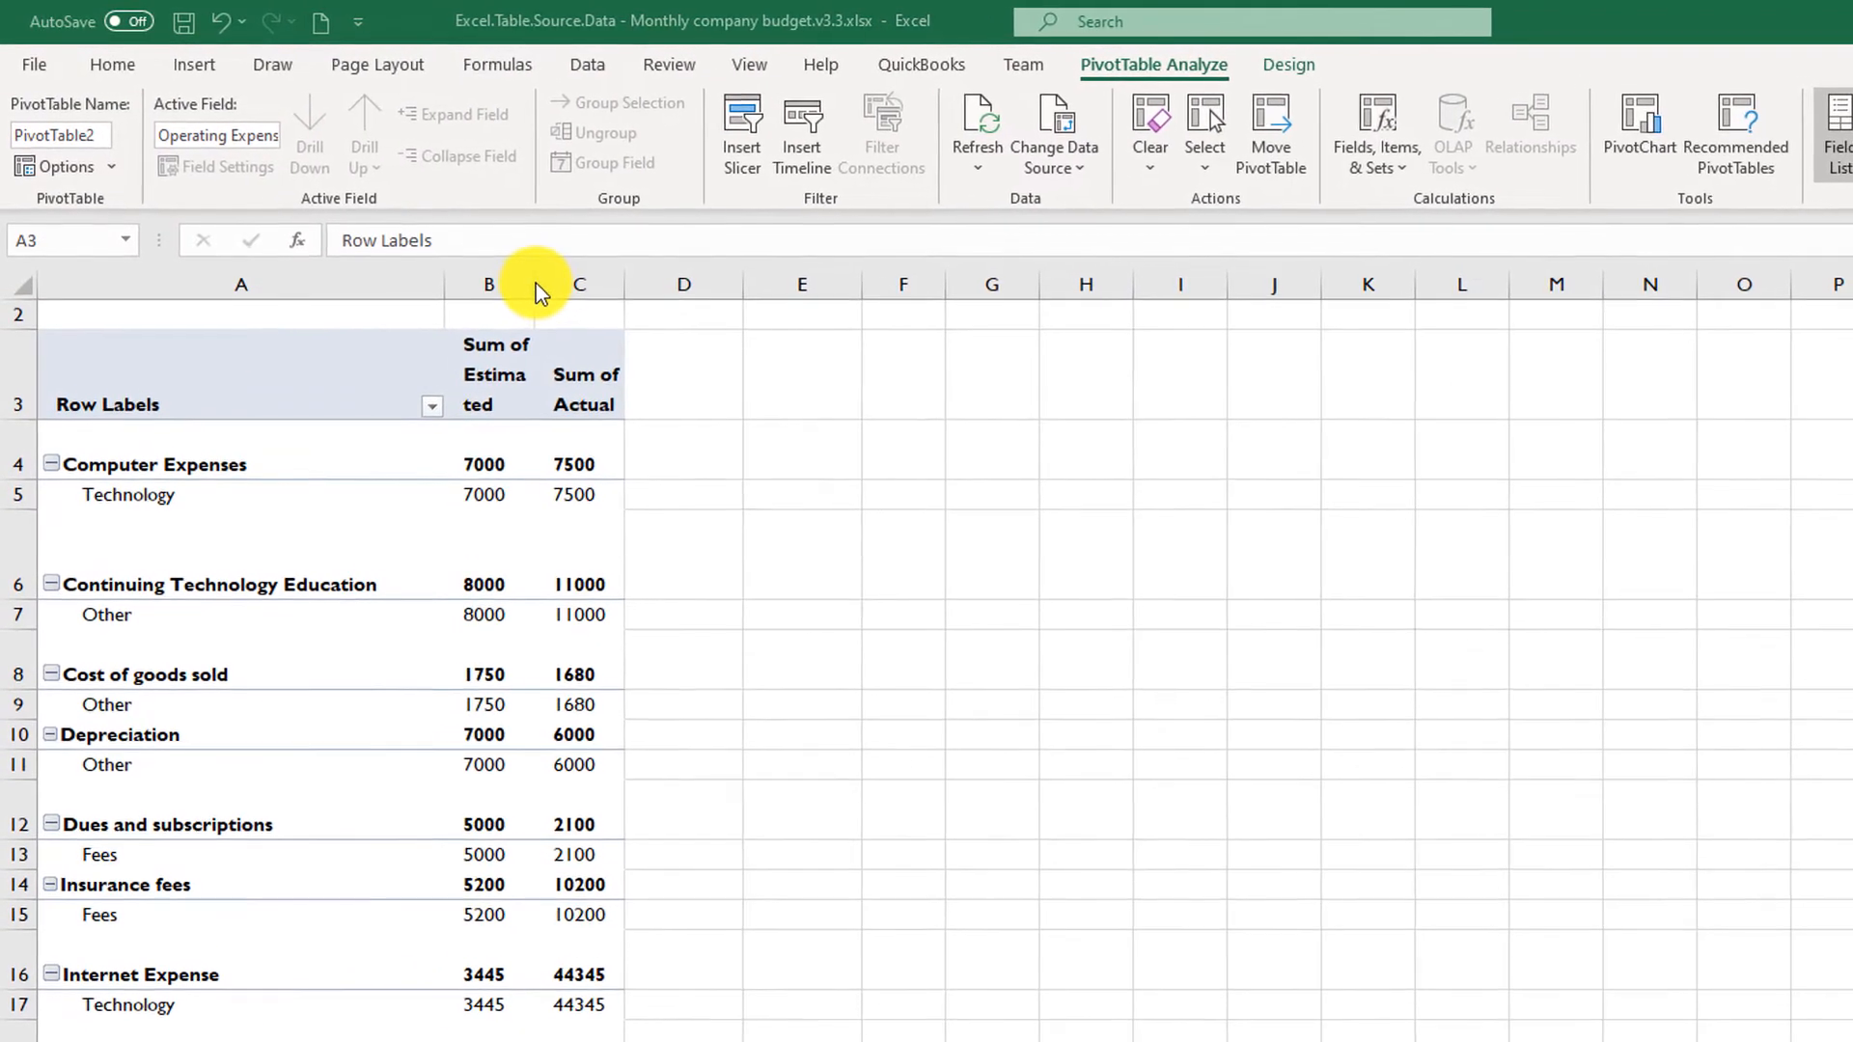
{"action": "left_click_drag", "start_coordinate": [531, 295], "coordinate": [731, 296]}
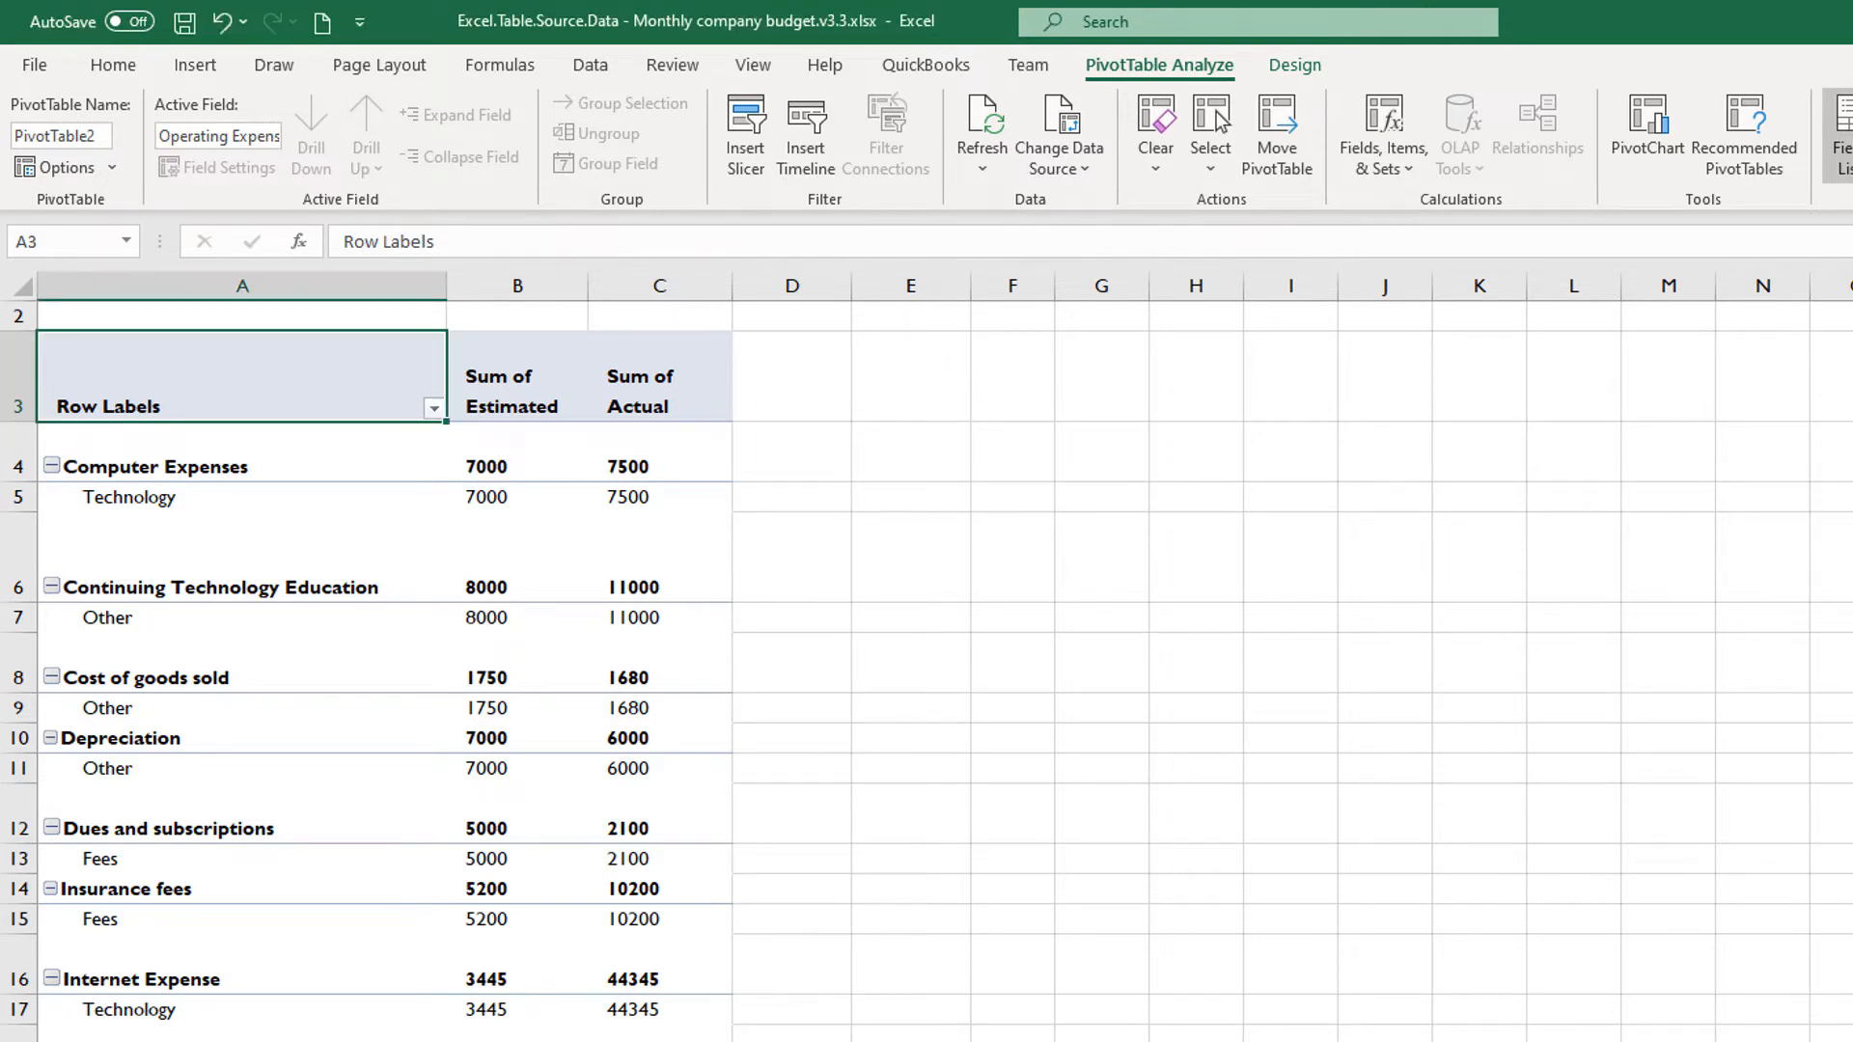
{"action": "scroll", "coordinate": [926, 676], "scroll_direction": "down", "scroll_amount": 6}
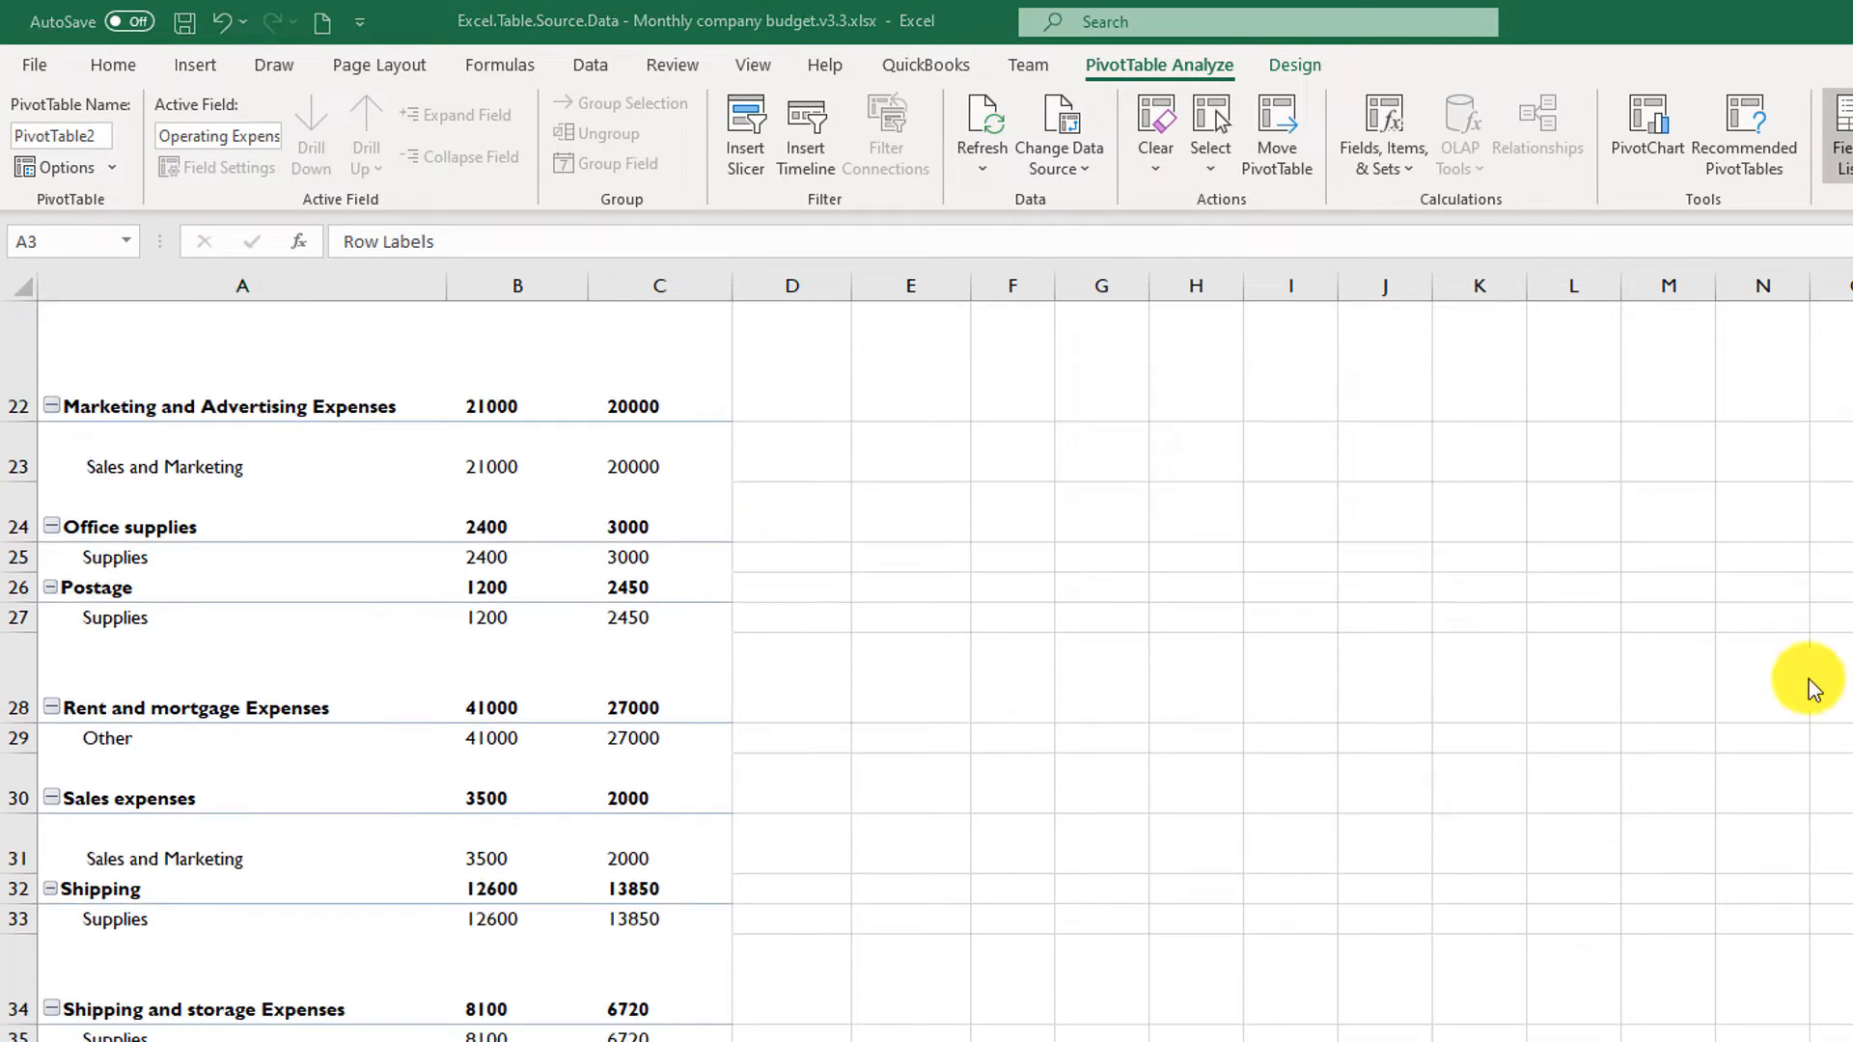
Move Category above Operating Expenses in the PivotTable's row fields to group the expenses by category
{"action": "left_click", "coordinate": [1838, 145]}
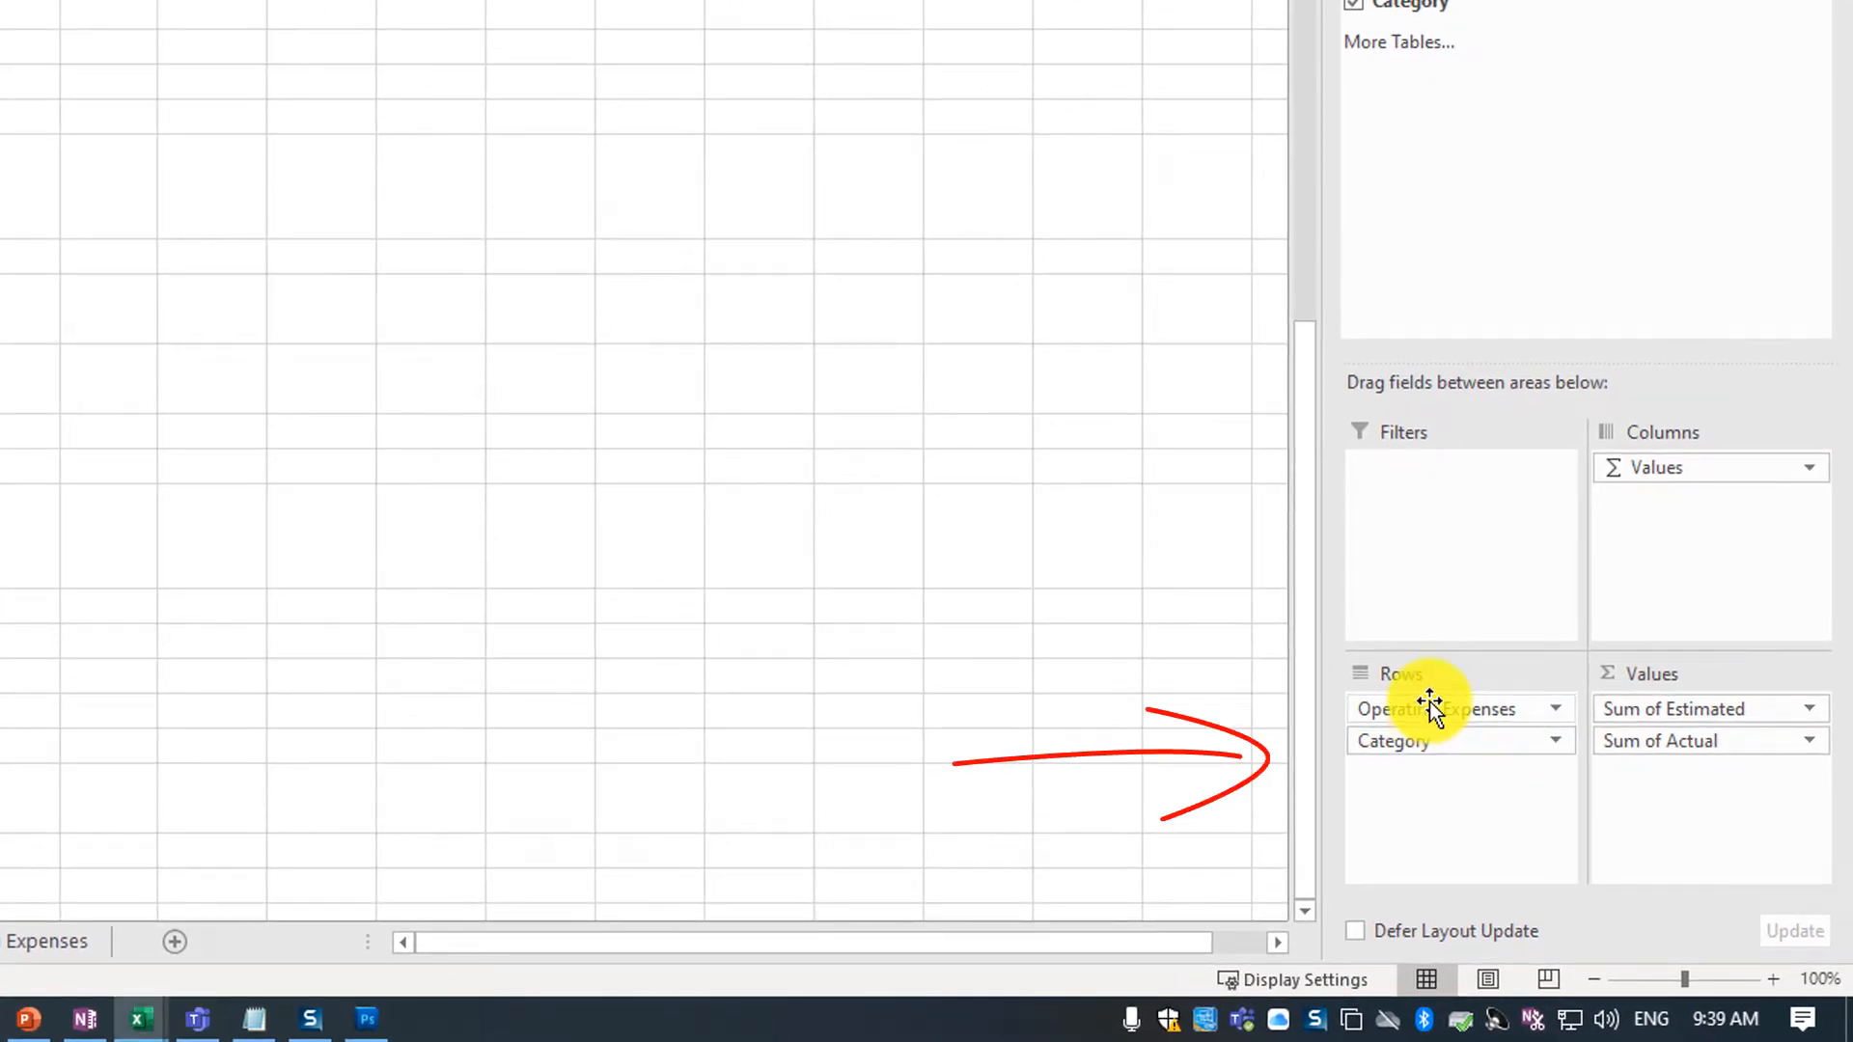
{"action": "left_click", "coordinate": [1440, 742]}
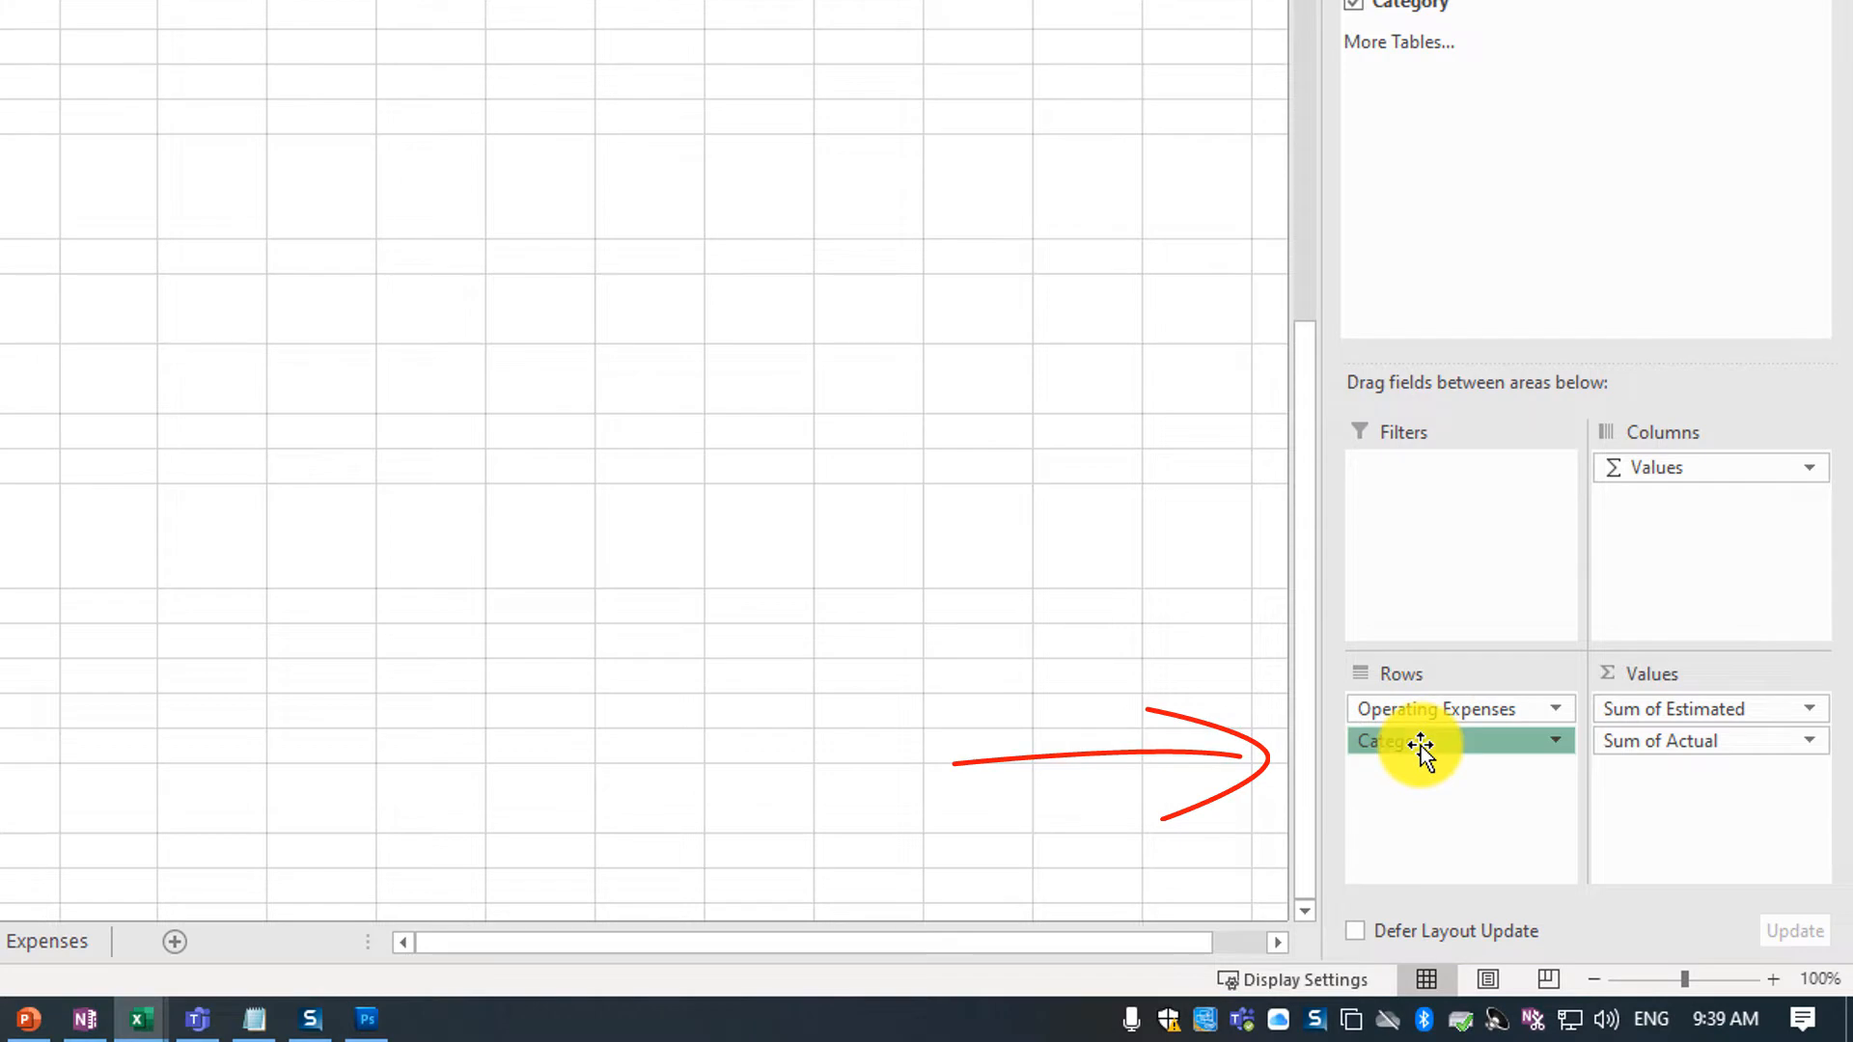
{"action": "left_click_drag", "start_coordinate": [1448, 742], "coordinate": [1448, 699]}
{"action": "scroll", "coordinate": [489, 133], "scroll_direction": "up", "scroll_amount": 4}
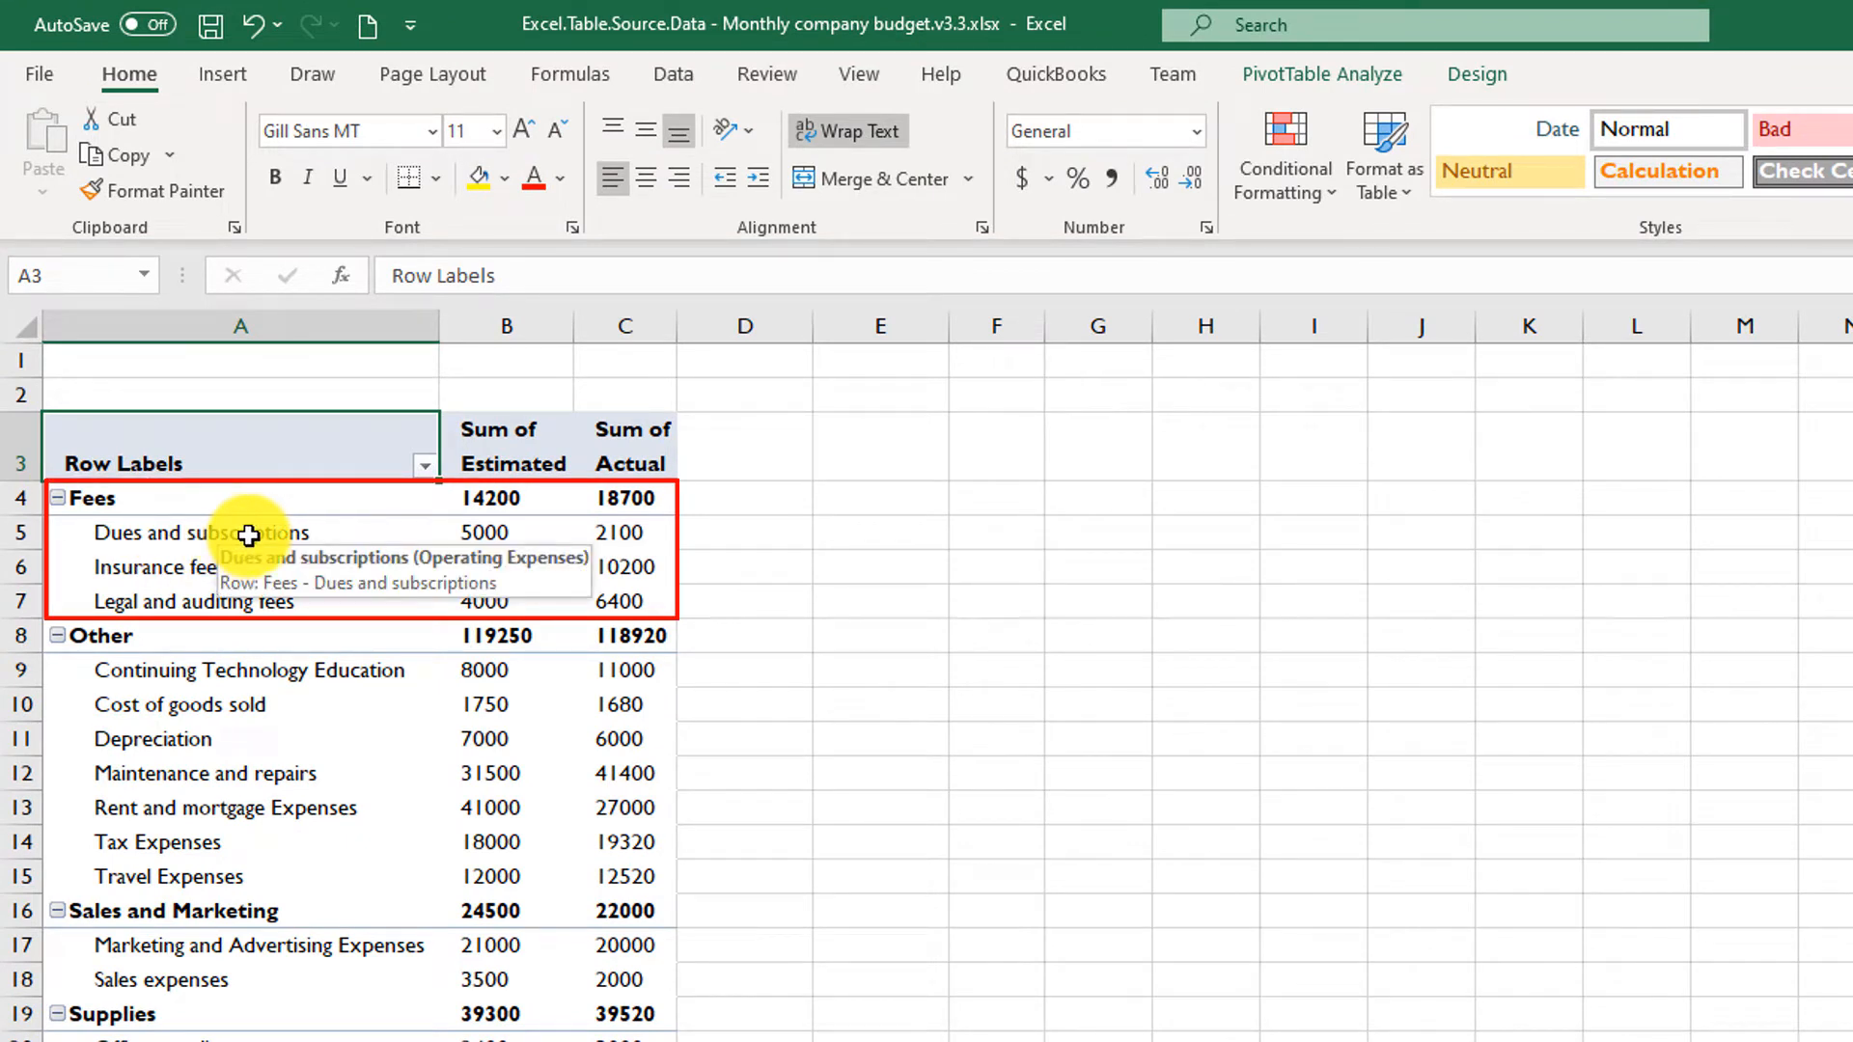
Apply the dollar Accounting number format to the PivotTable's Sum of Estimated and Sum of Actual columns
{"action": "left_click_drag", "start_coordinate": [249, 535], "coordinate": [256, 605]}
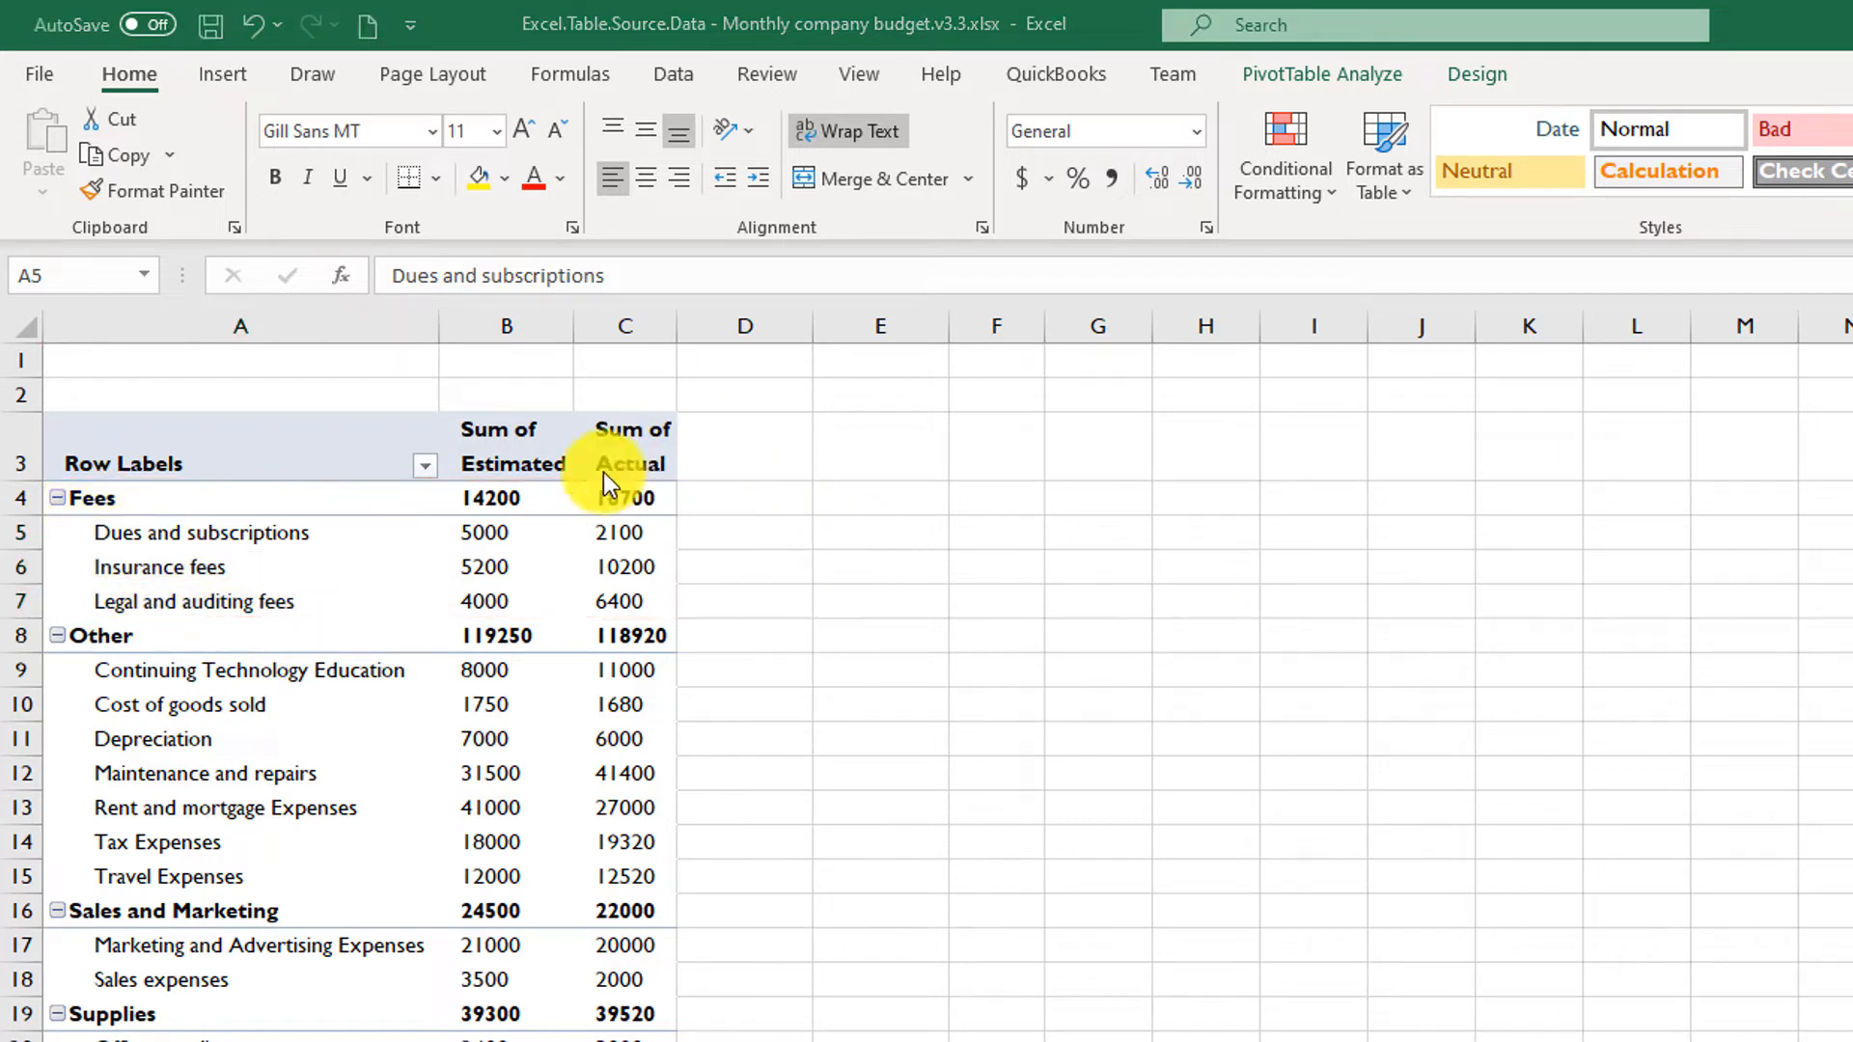
{"action": "left_click", "coordinate": [504, 447]}
{"action": "mouse_move", "coordinate": [503, 447]}
{"action": "left_mouse_down"}
{"action": "mouse_move", "coordinate": [628, 489]}
{"action": "mouse_move", "coordinate": [627, 1040]}
{"action": "left_mouse_up"}
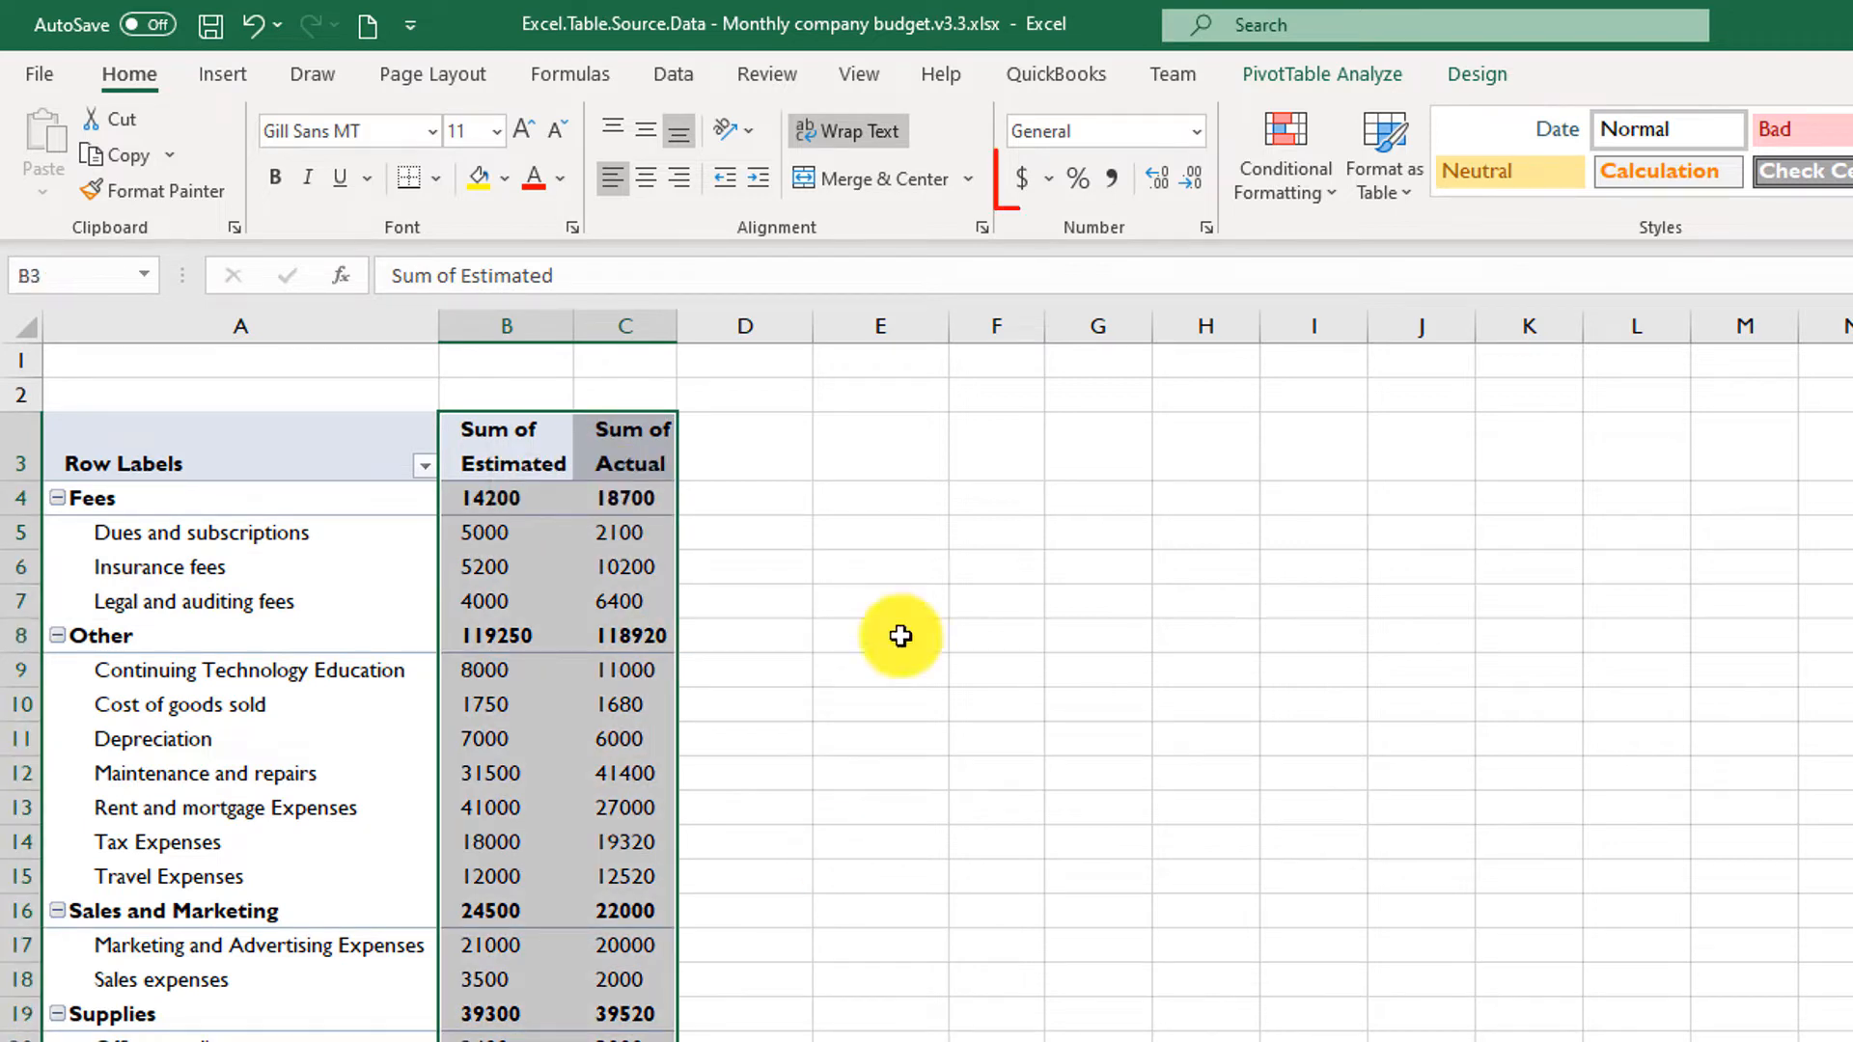
{"action": "left_click", "coordinate": [1025, 182]}
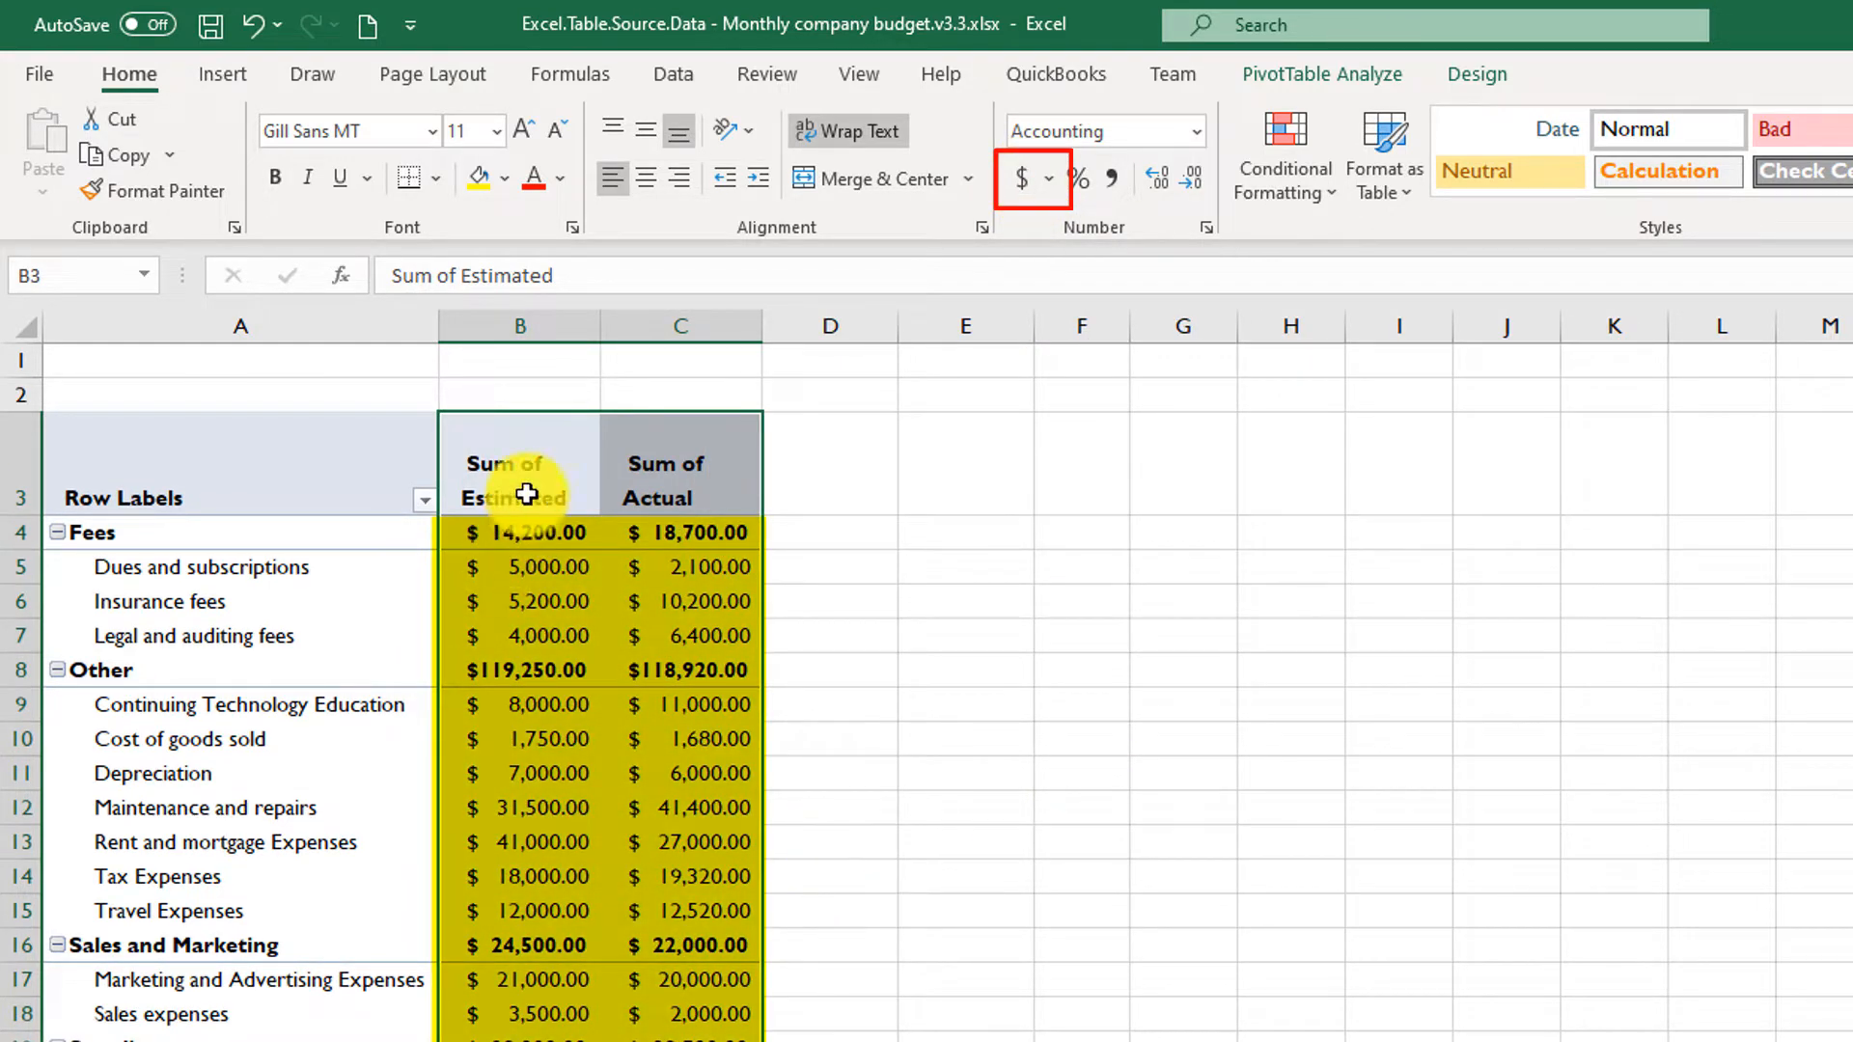
{"action": "mouse_move", "coordinate": [531, 536]}
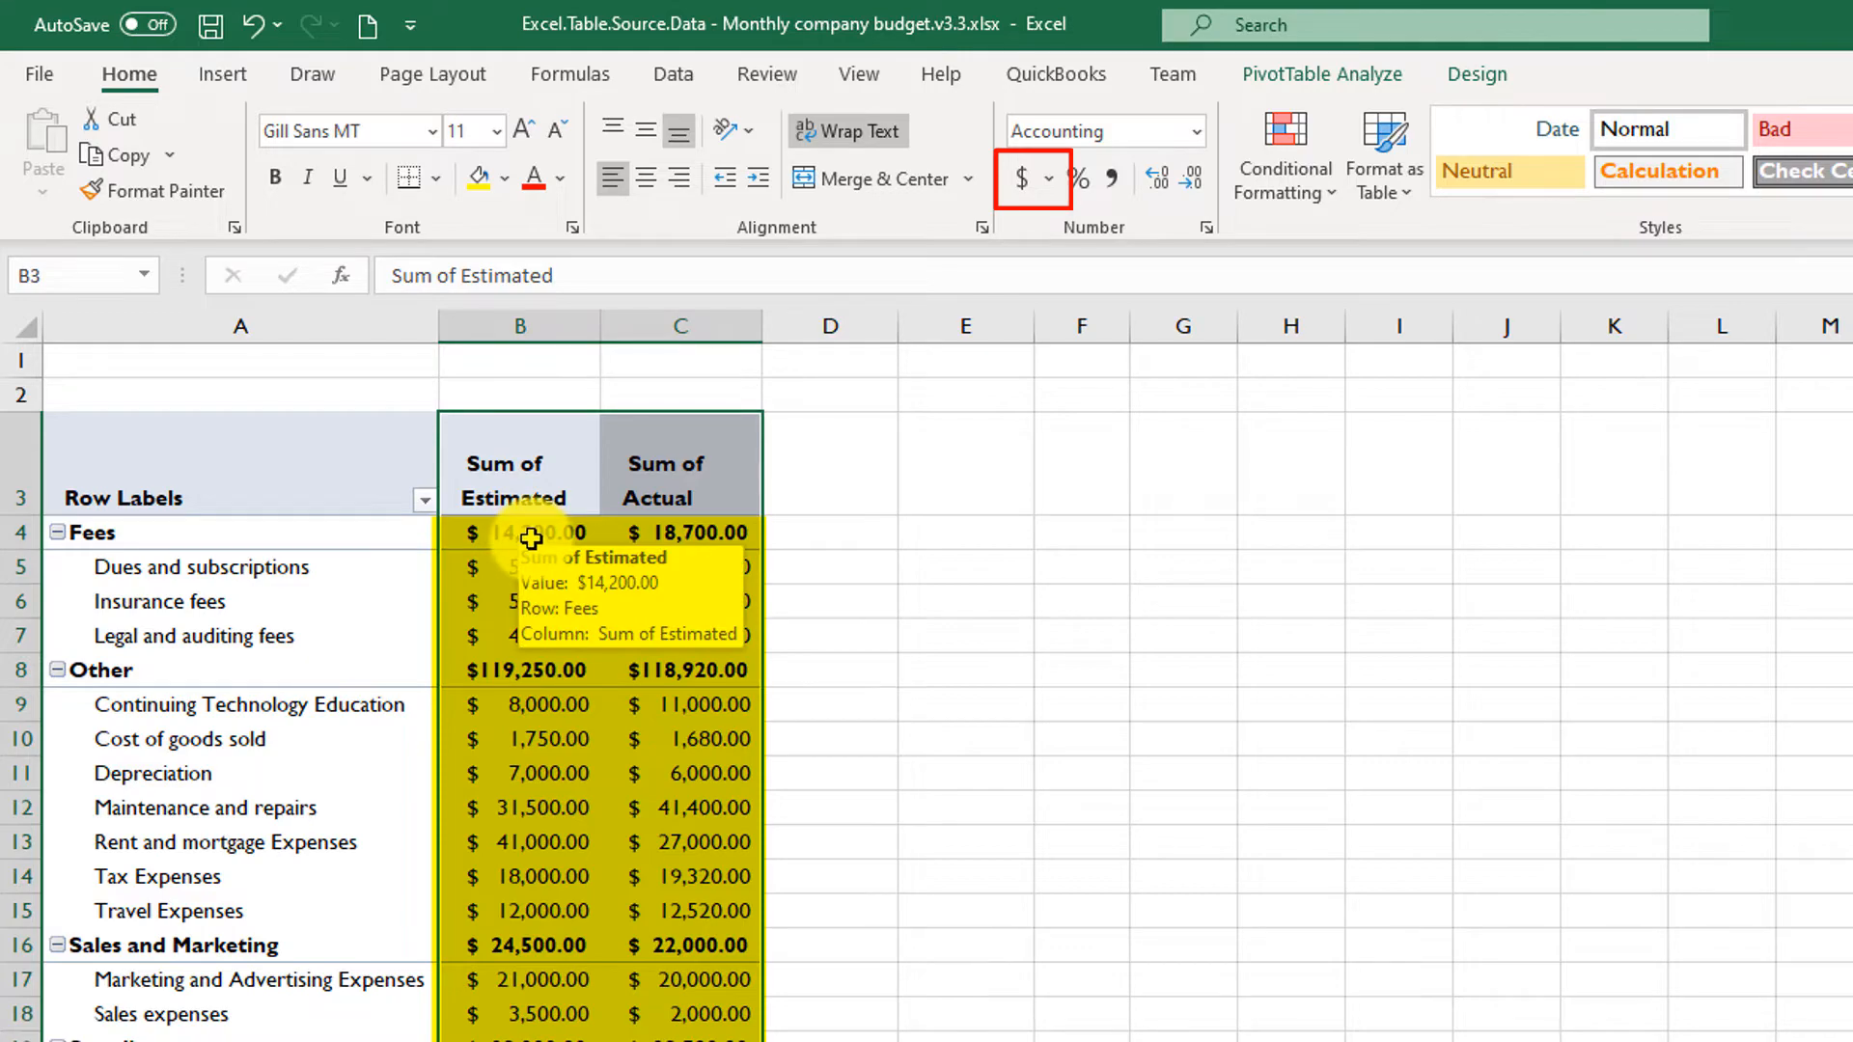
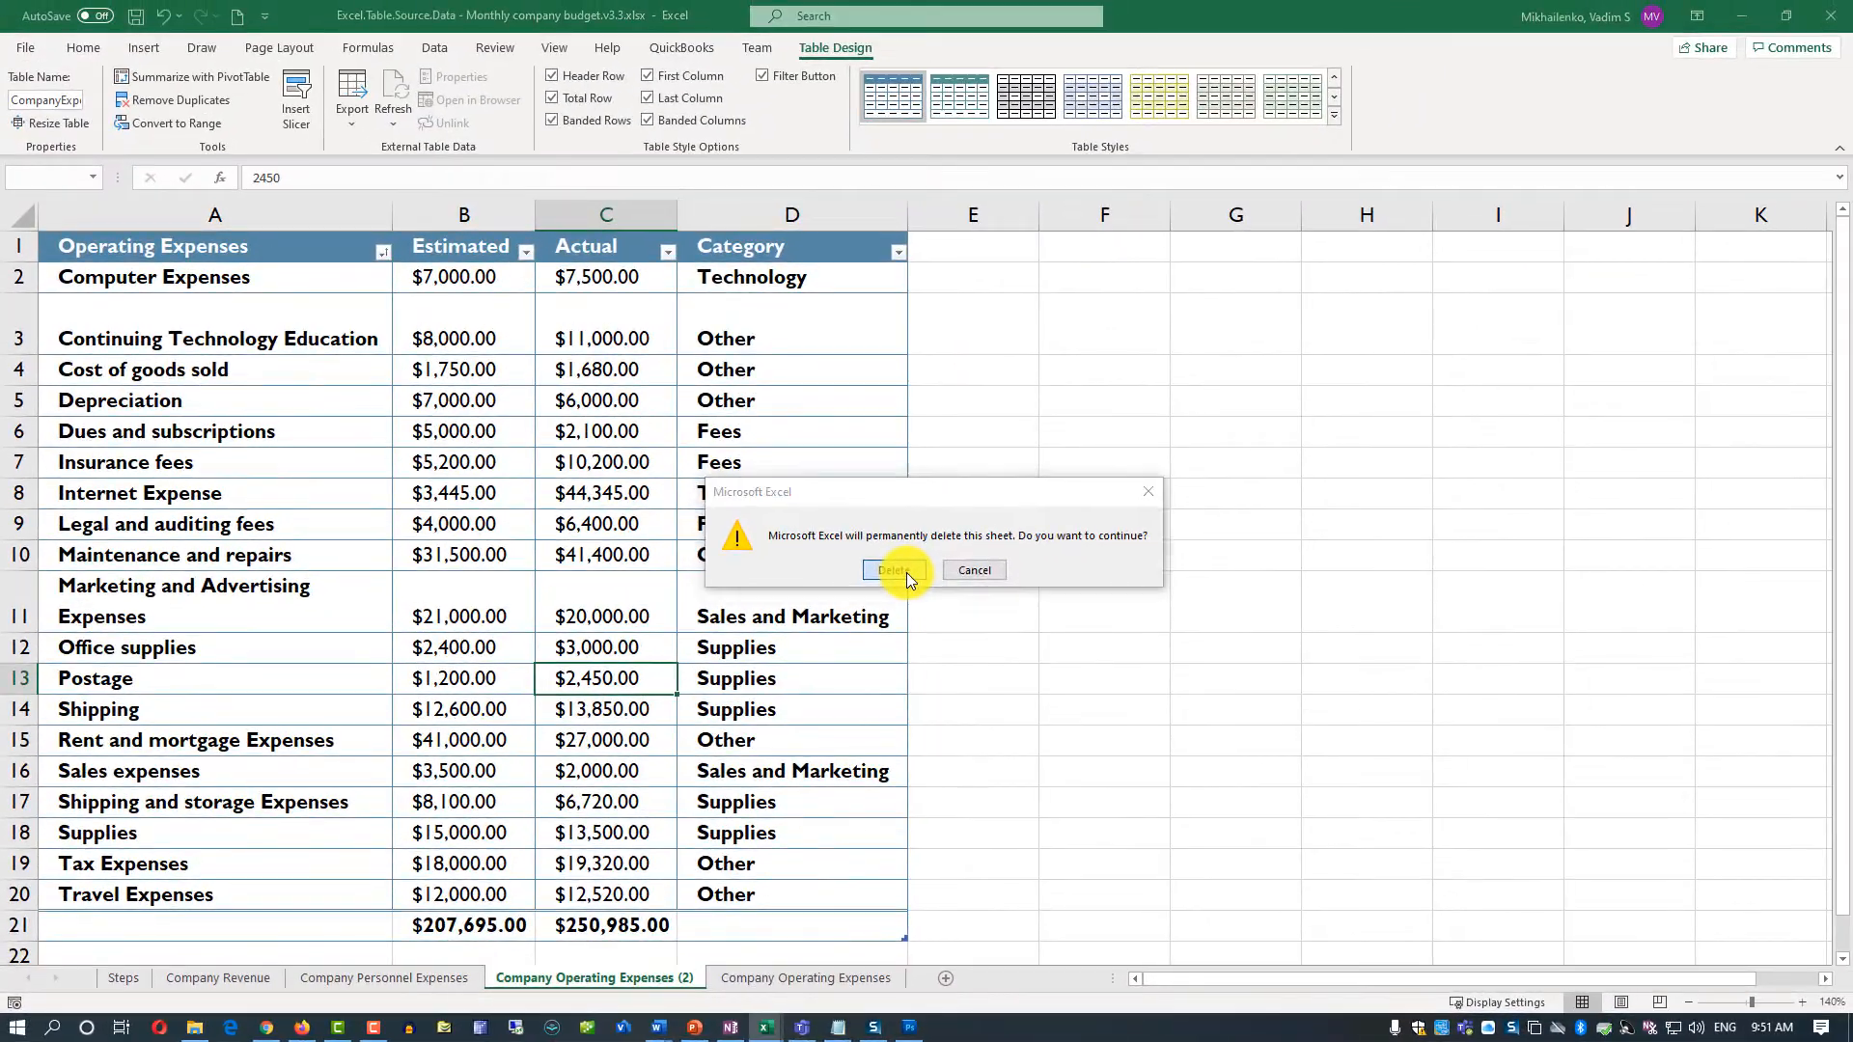
Enter the formula =CompanyExpenses[[#Headers]] in cell F4 of the operating expenses sheet to return the table's headers
{"action": "left_click", "coordinate": [1418, 296]}
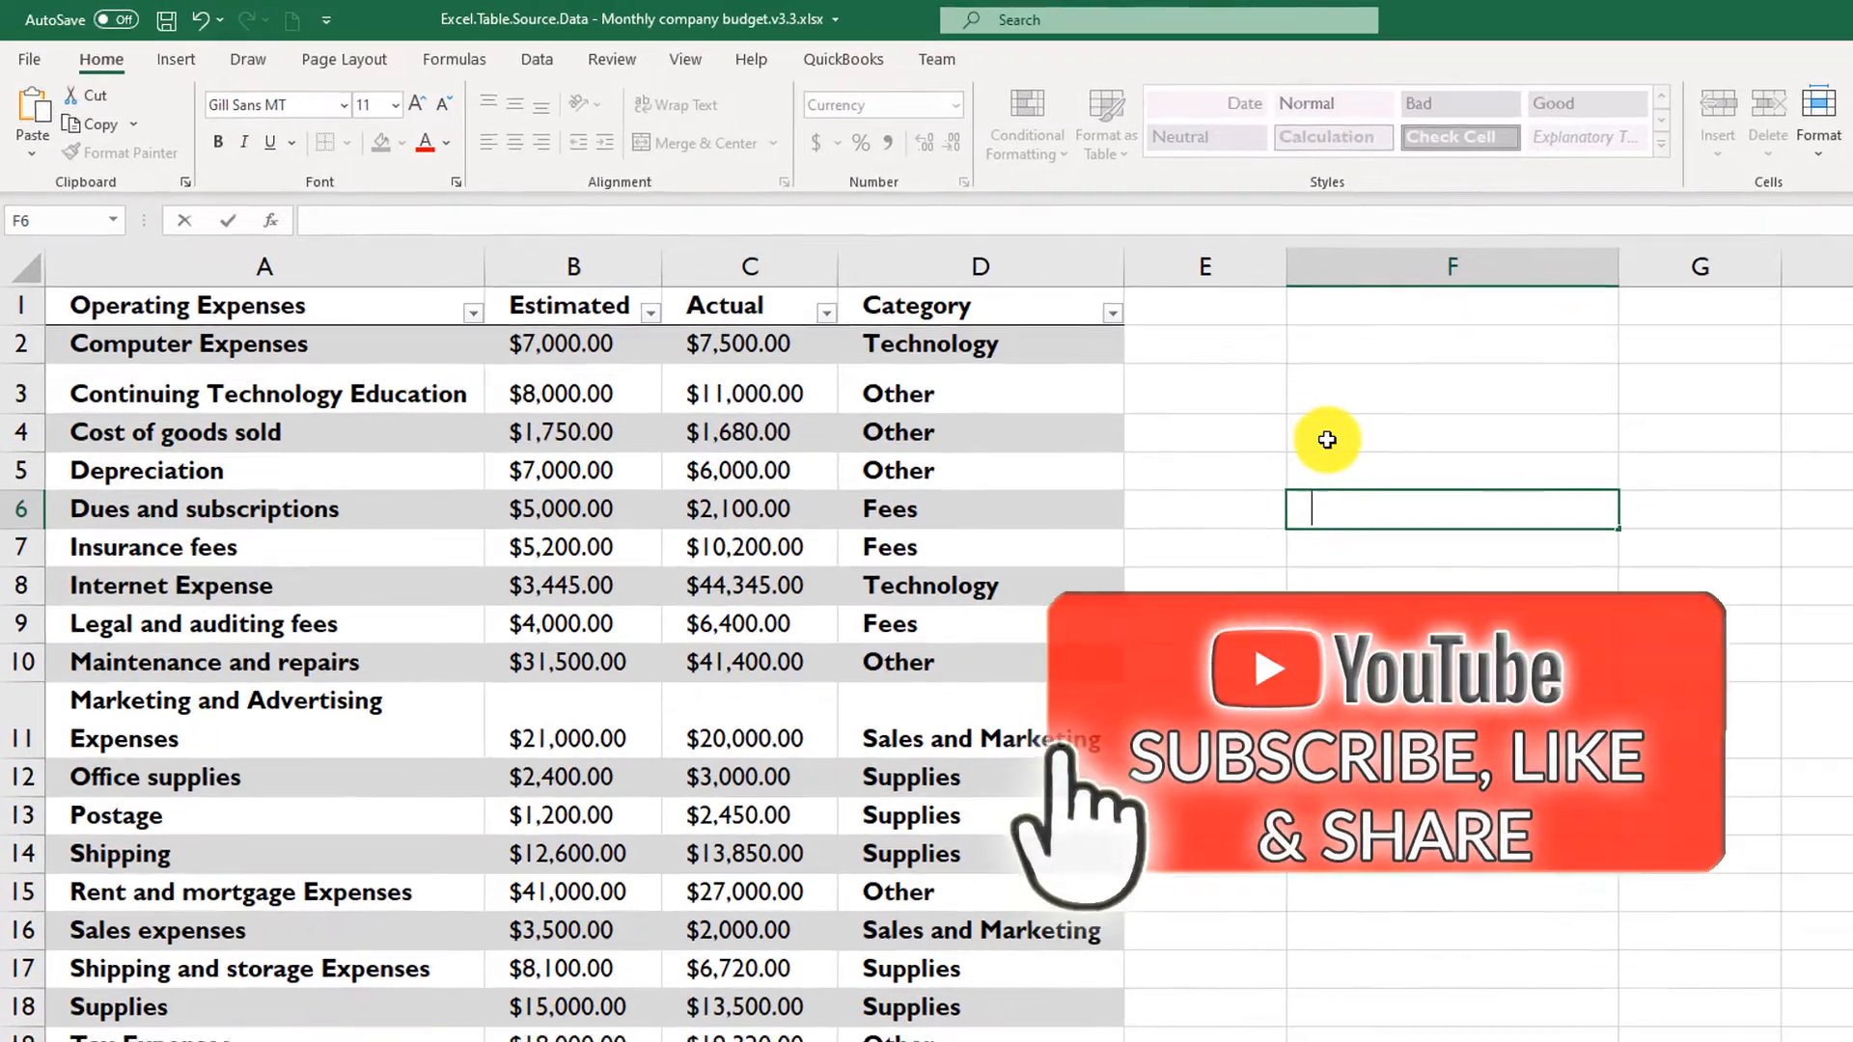
{"action": "left_click", "coordinate": [1147, 379]}
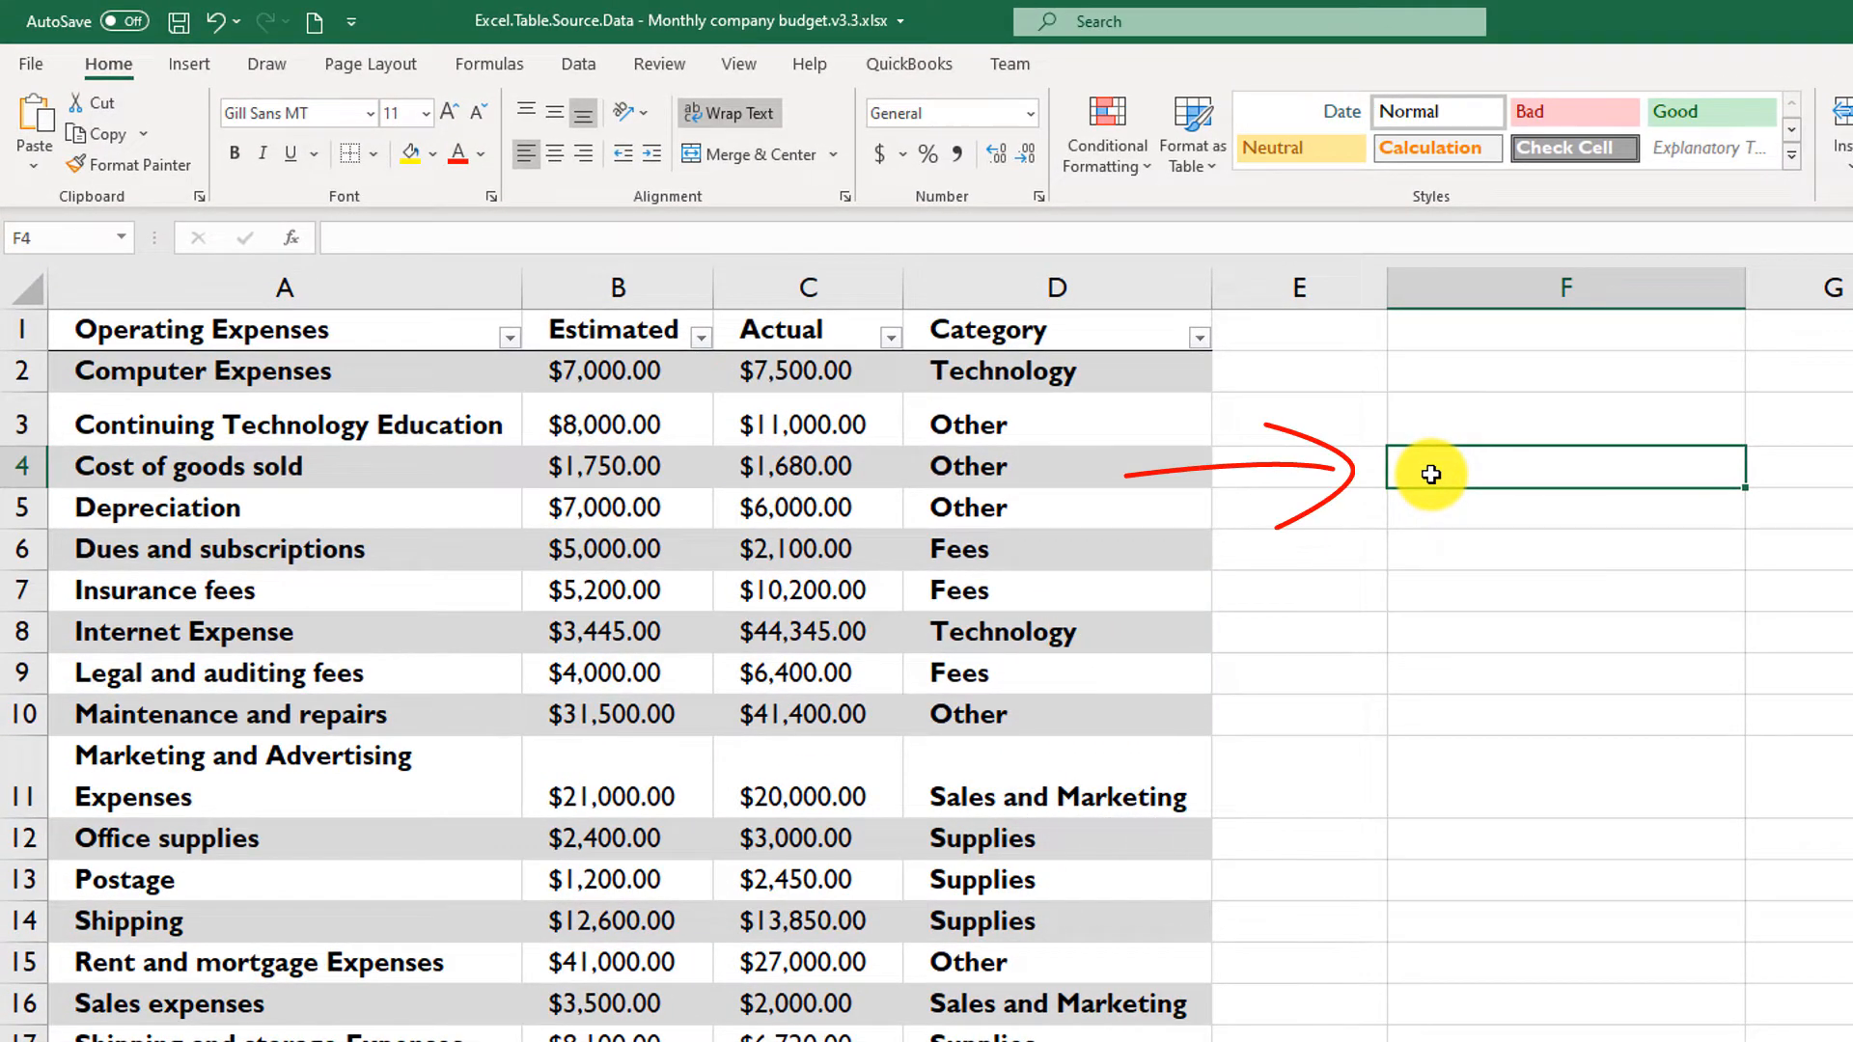
{"action": "type", "text": "=CompanyExpenses"}
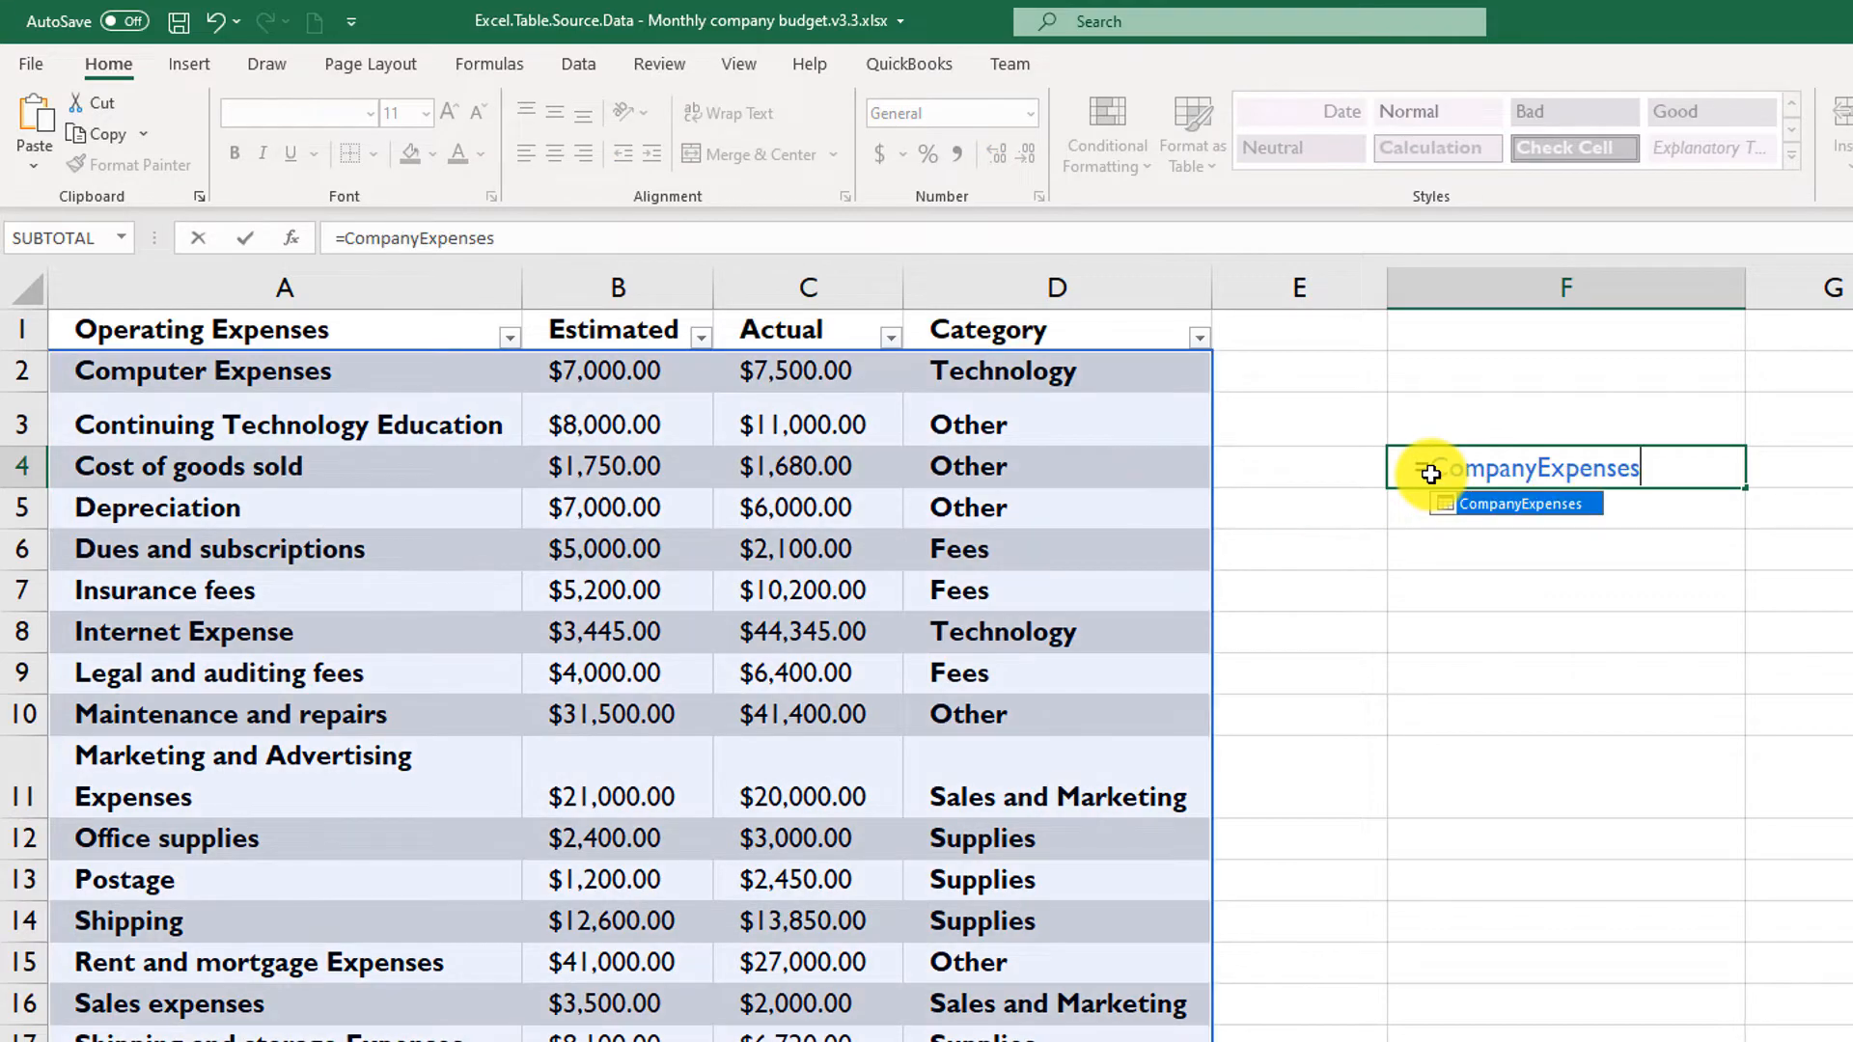
{"action": "type", "text": "[["}
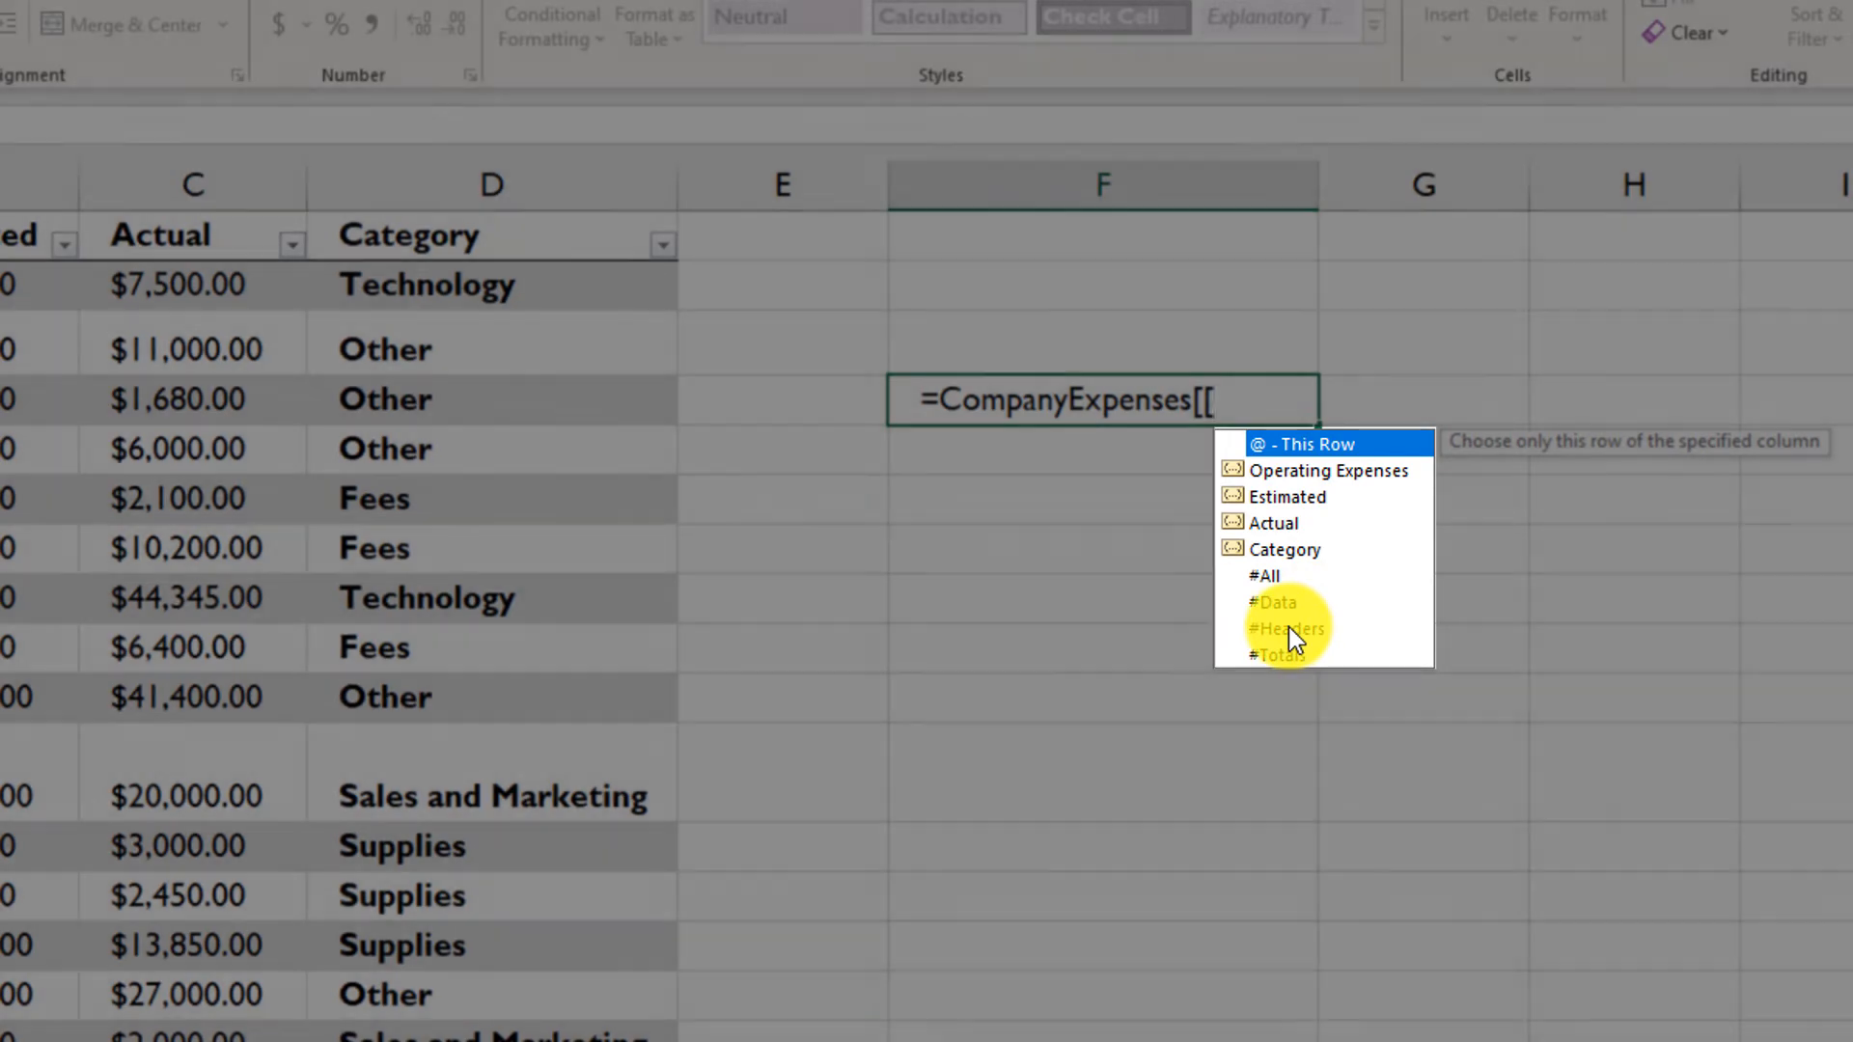
{"action": "double_click", "coordinate": [1288, 628]}
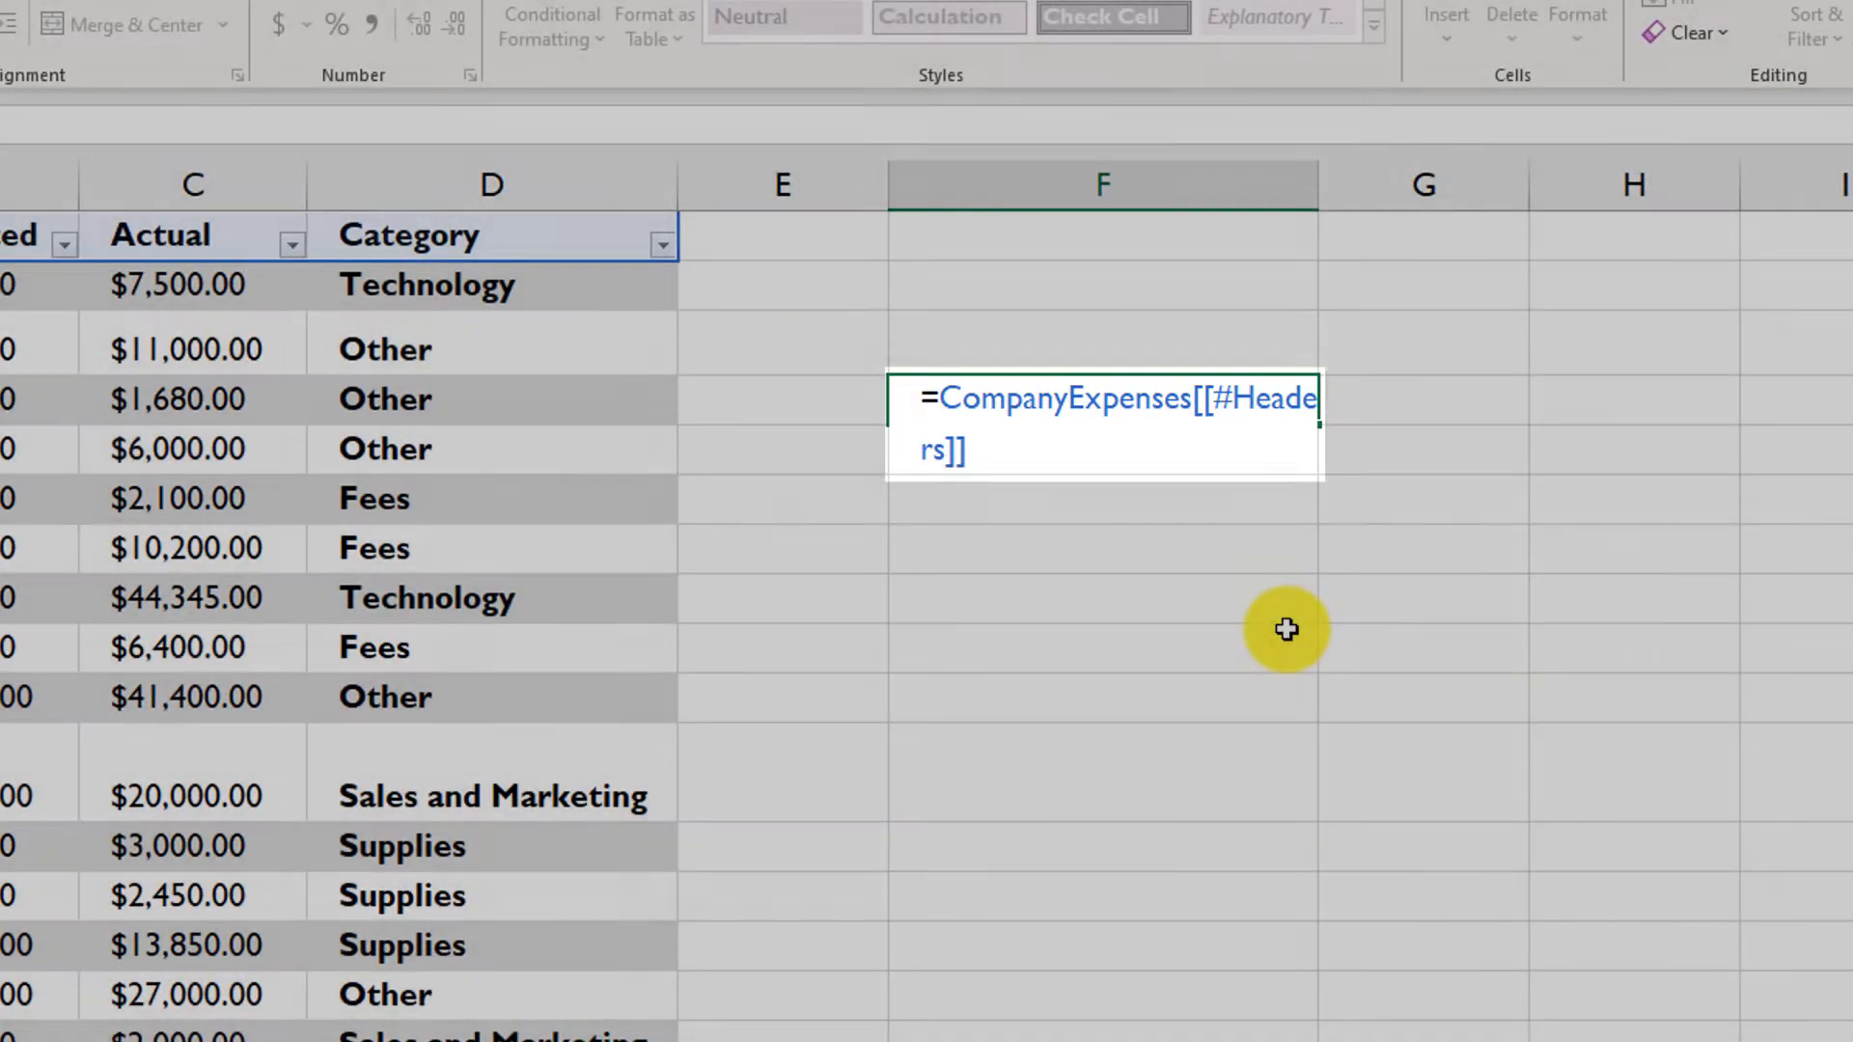
{"action": "key", "text": "Return"}
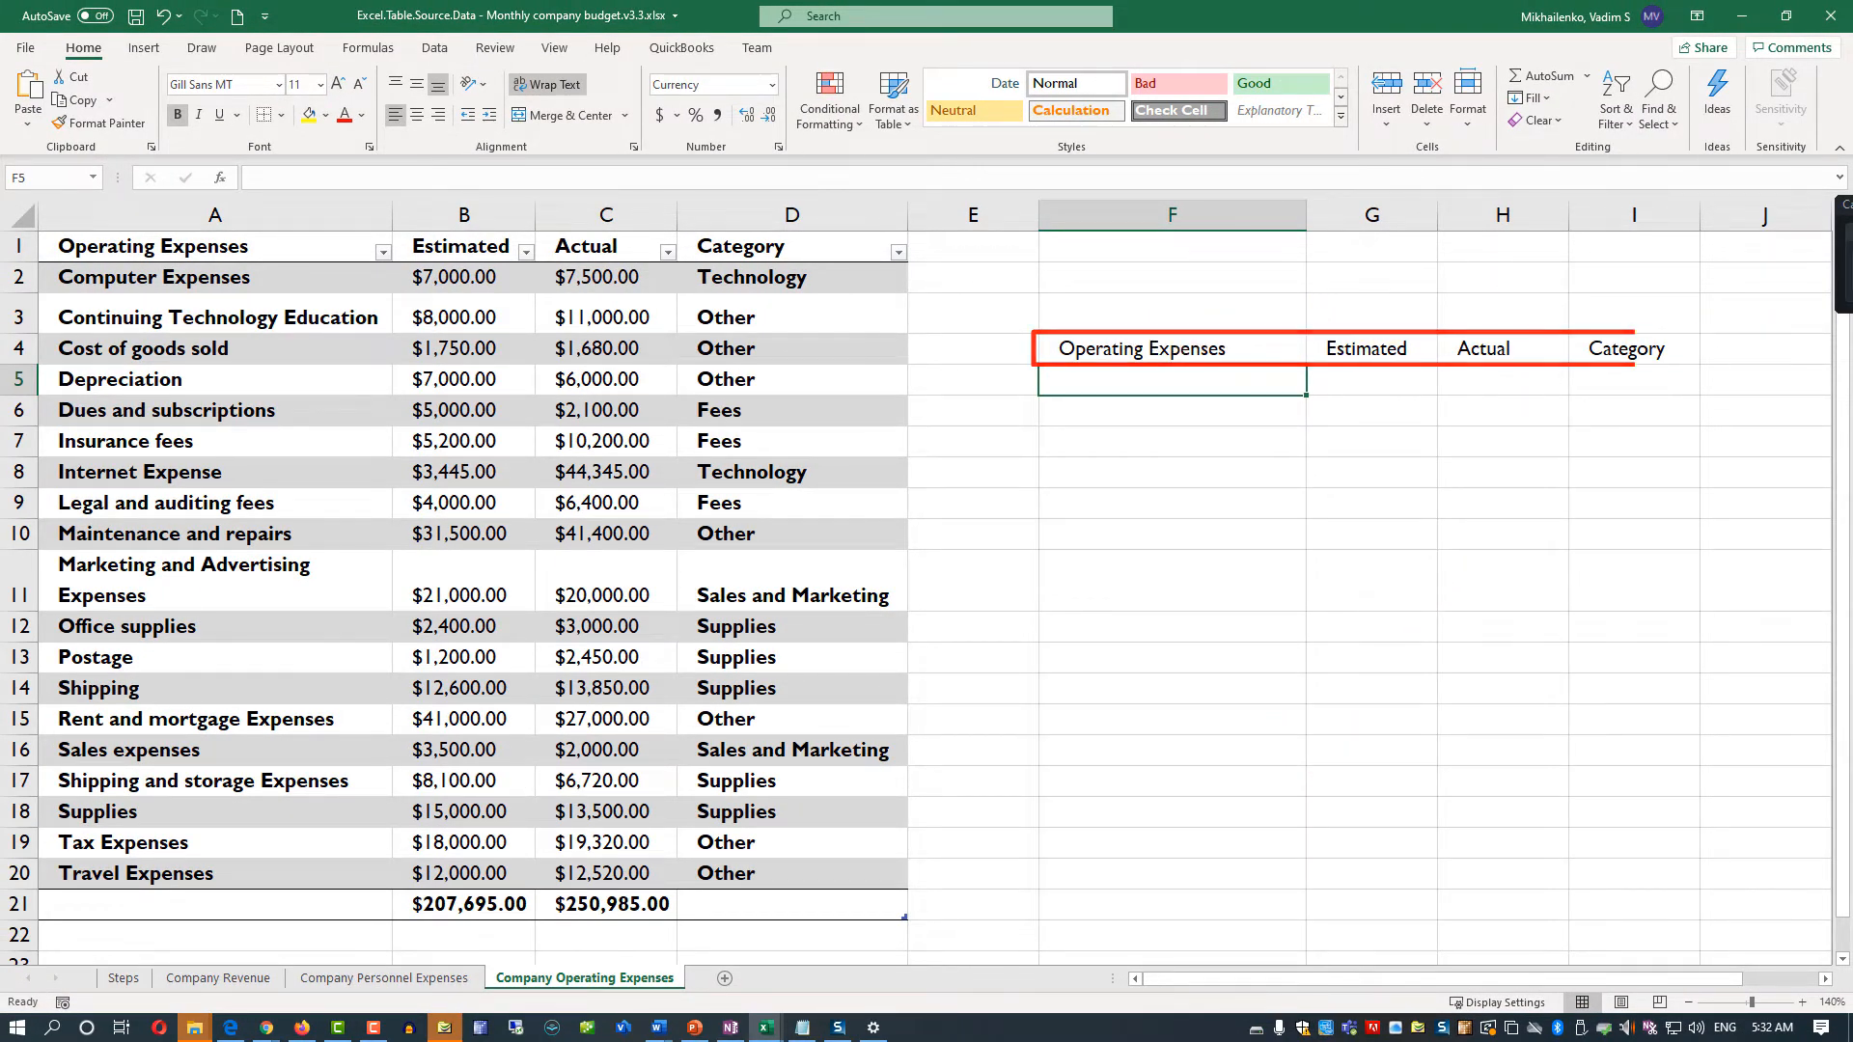
Enter the formula =CompanyExpenses[#All] in cell F1 to return the whole table, and check its totals row
{"action": "left_click", "coordinate": [1158, 351]}
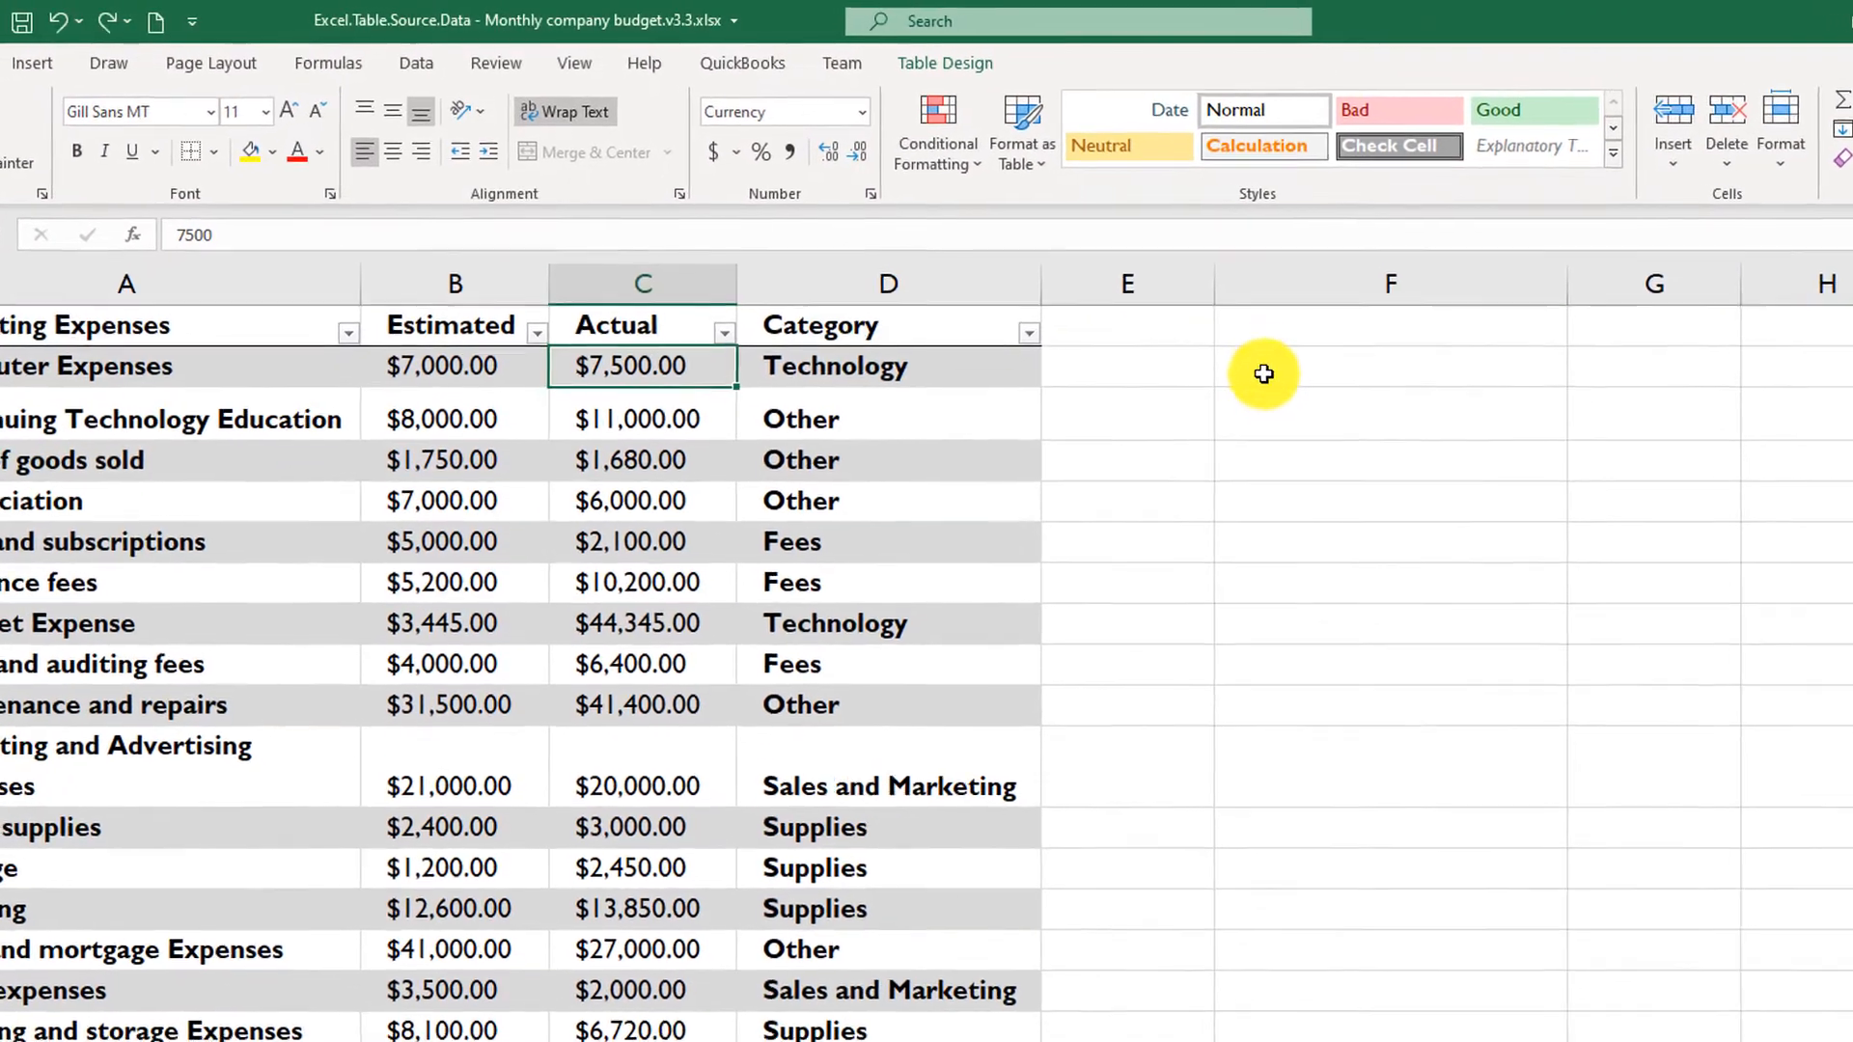
{"action": "left_click", "coordinate": [1185, 328]}
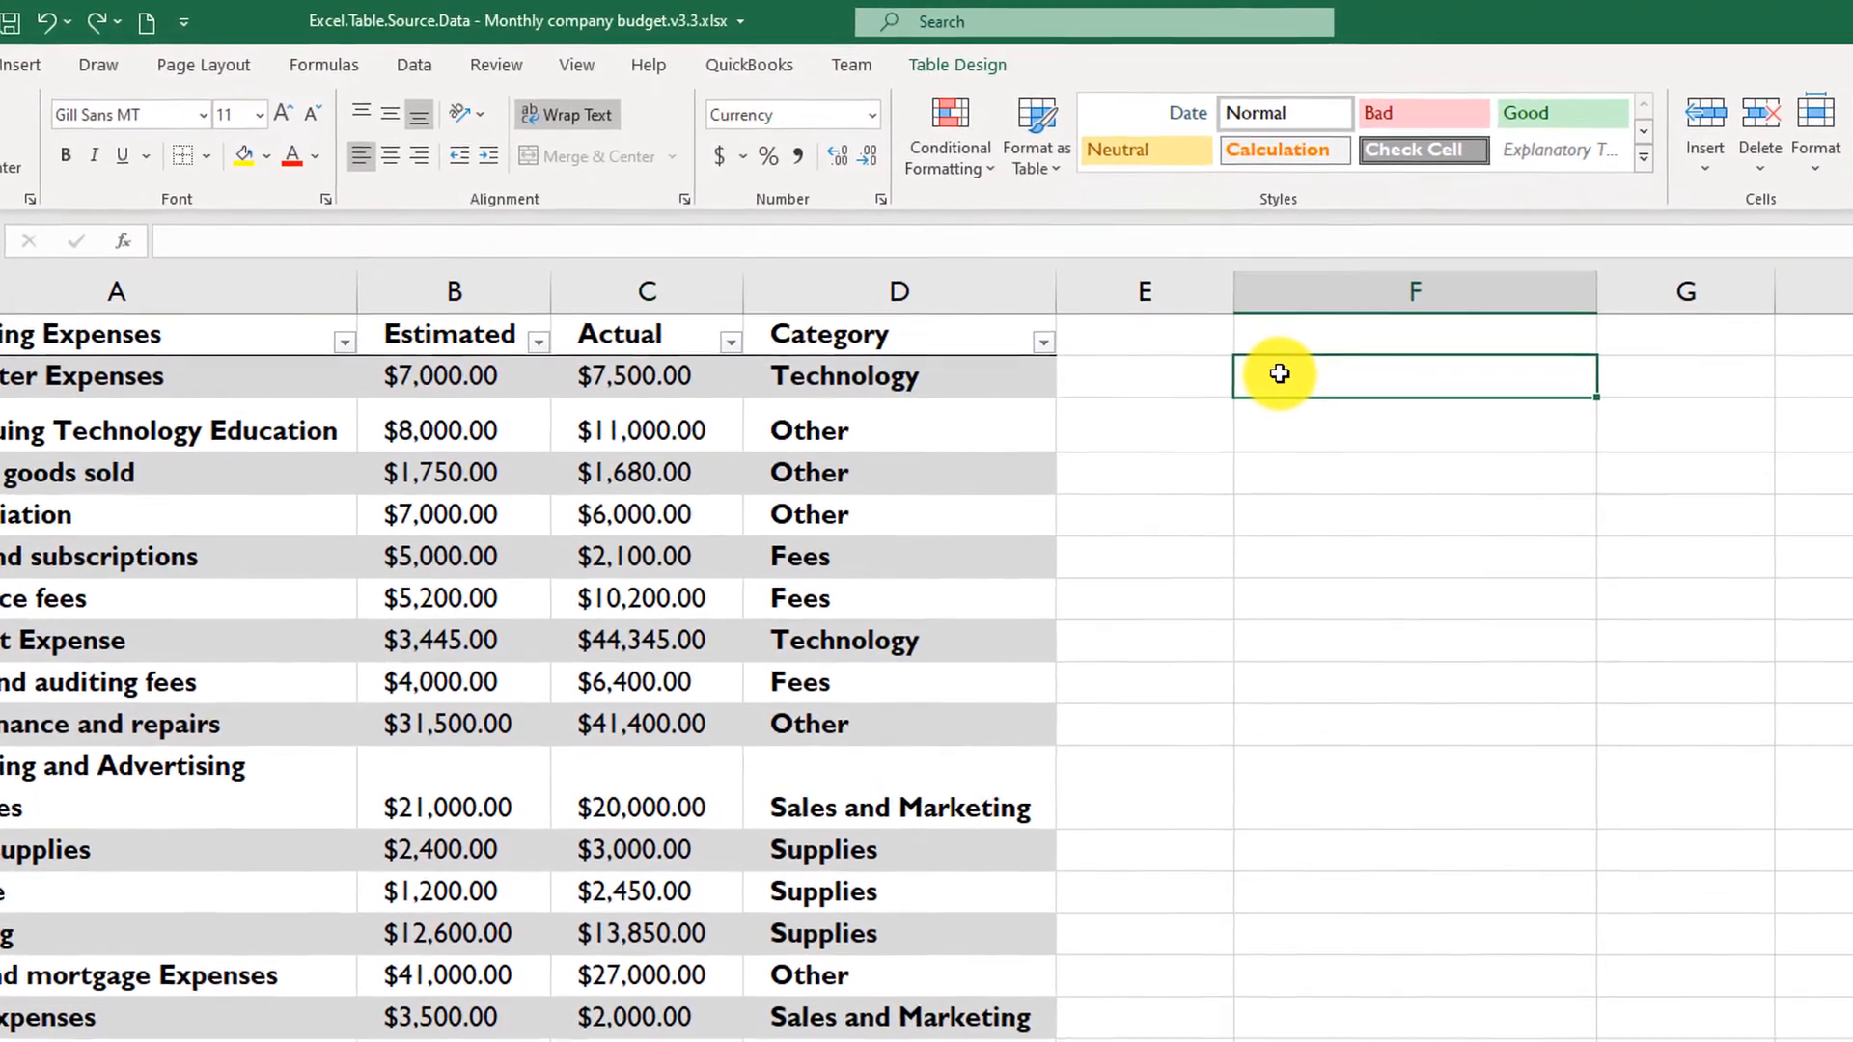
{"action": "left_click", "coordinate": [1298, 328]}
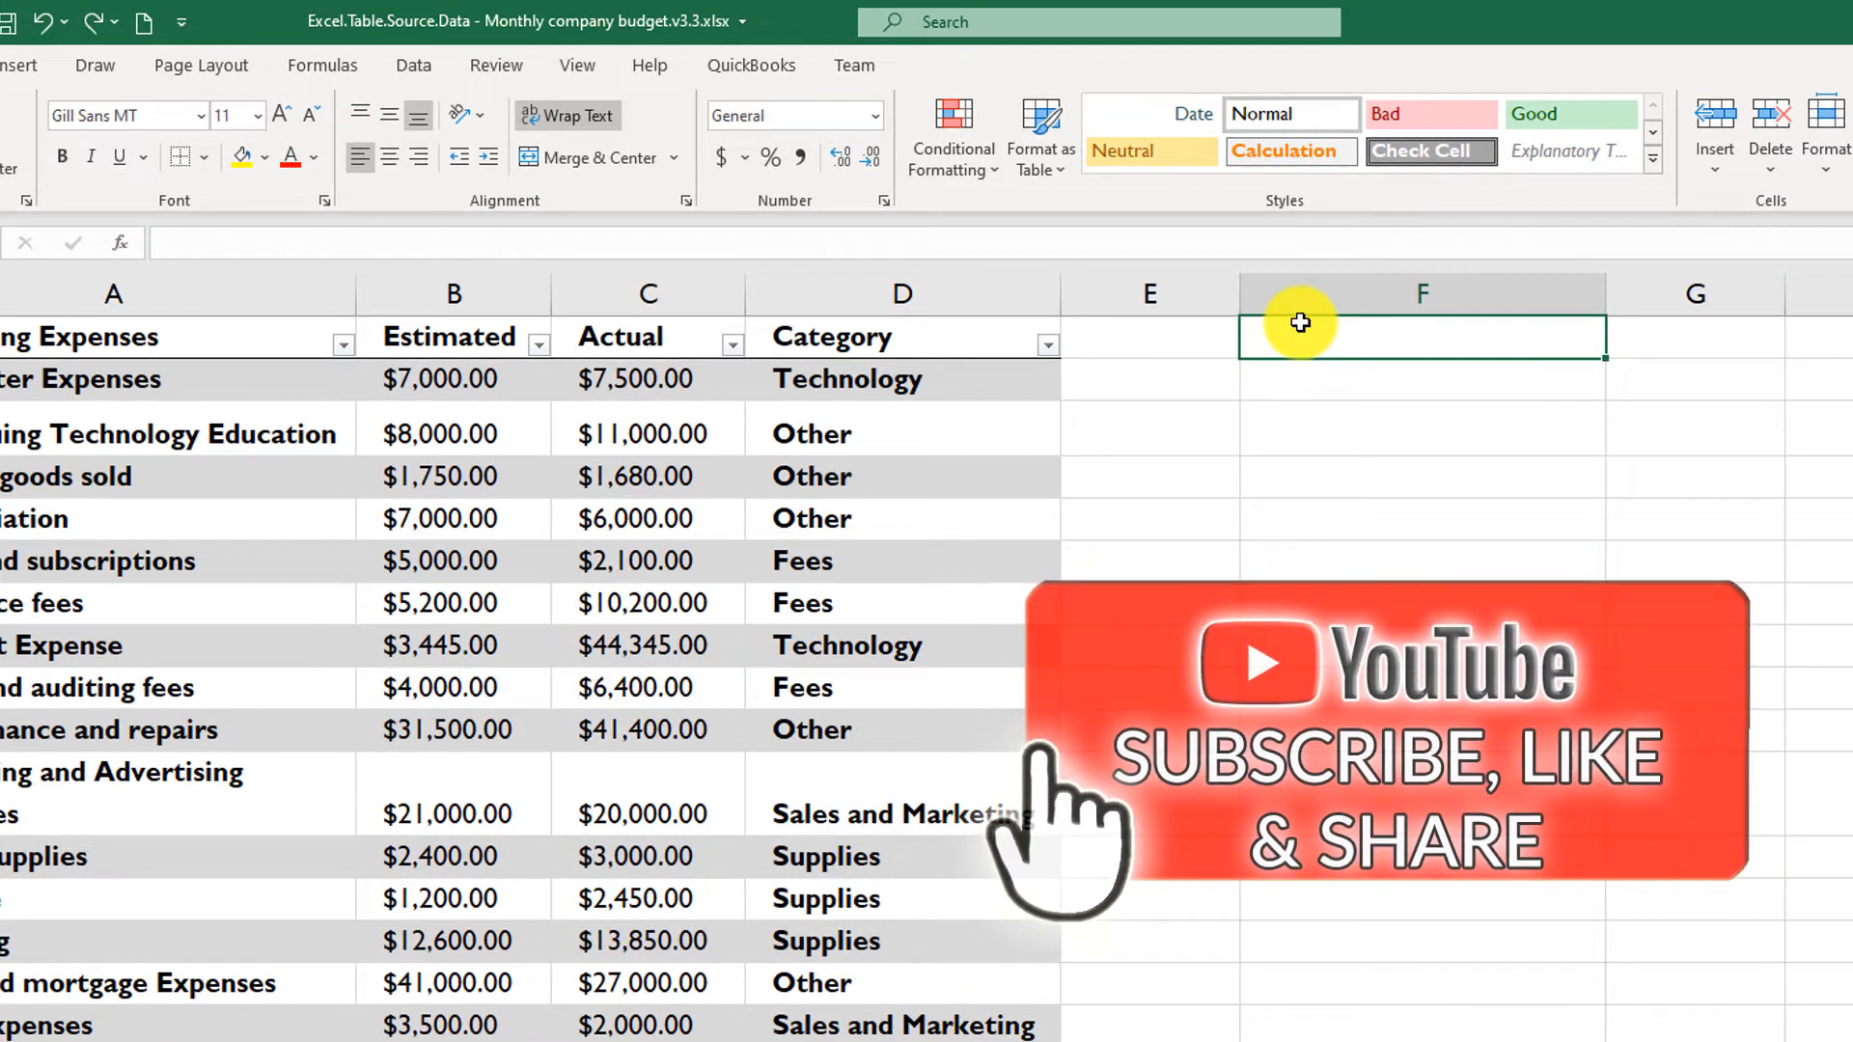
{"action": "type", "text": "=CompanyExpenses"}
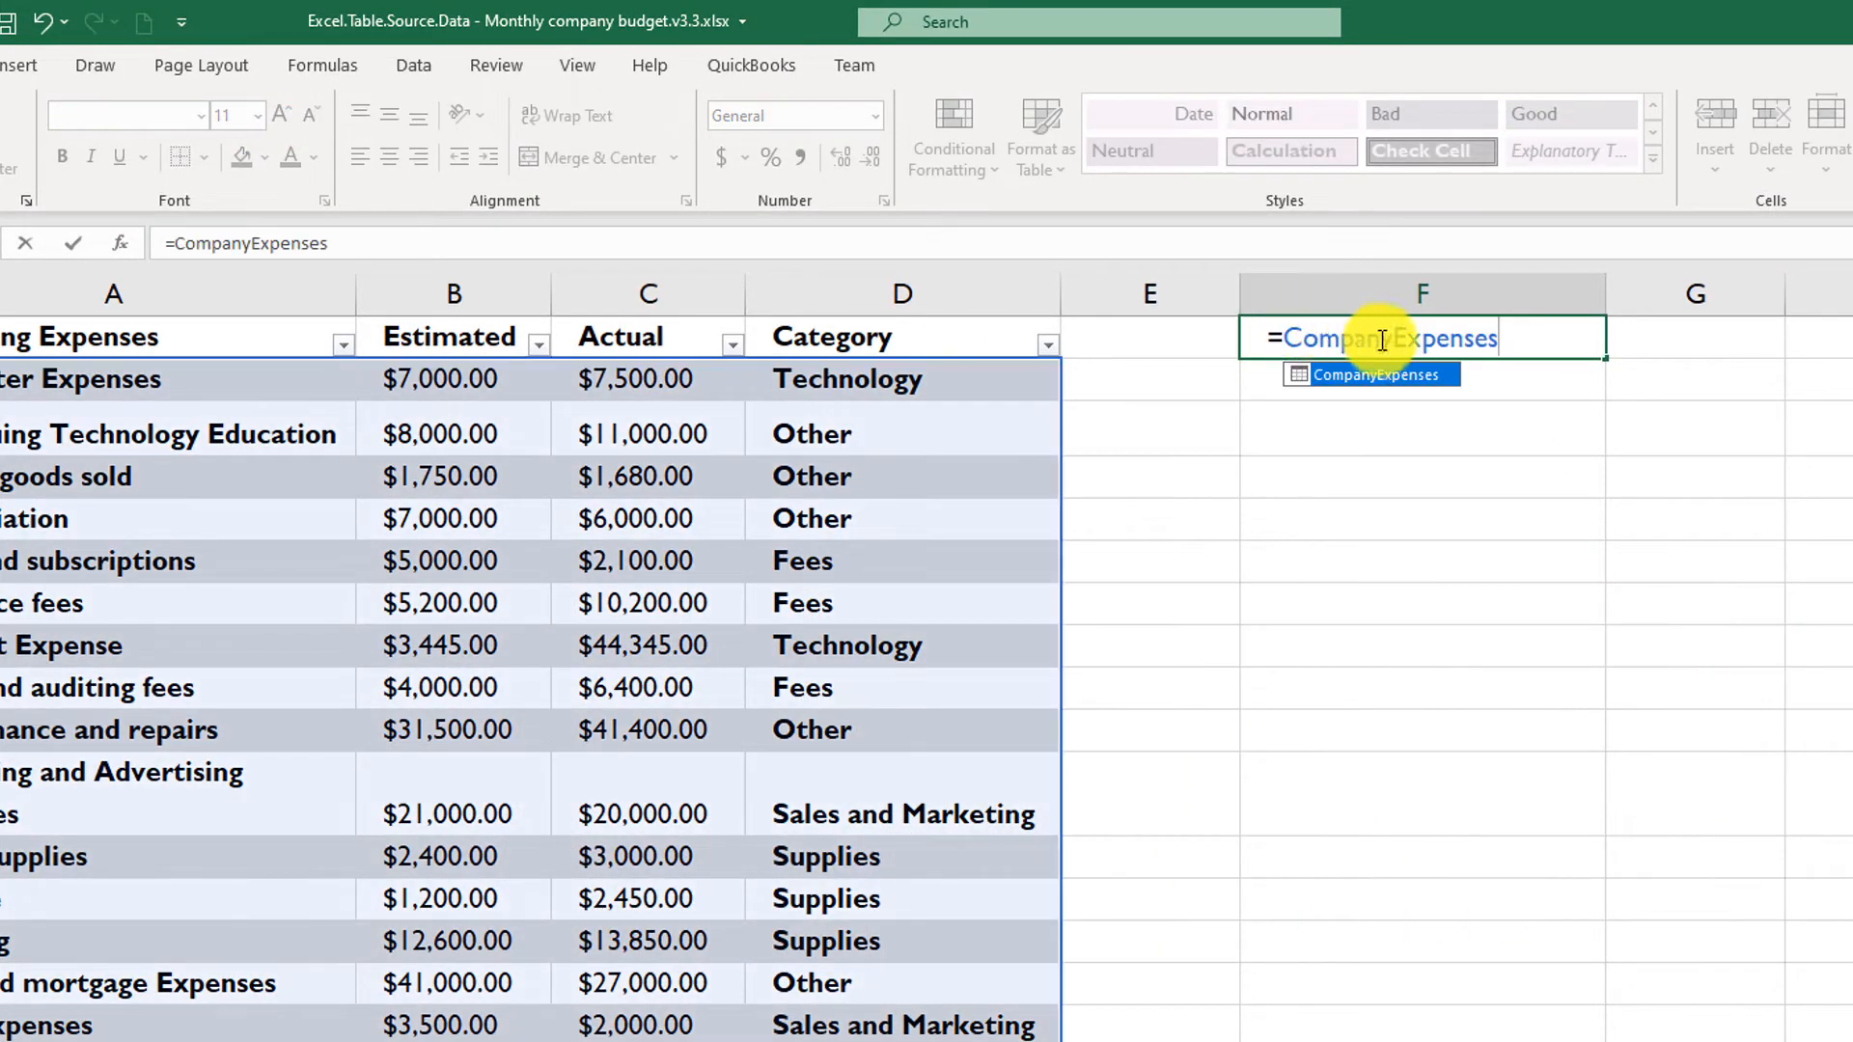
{"action": "type", "text": "["}
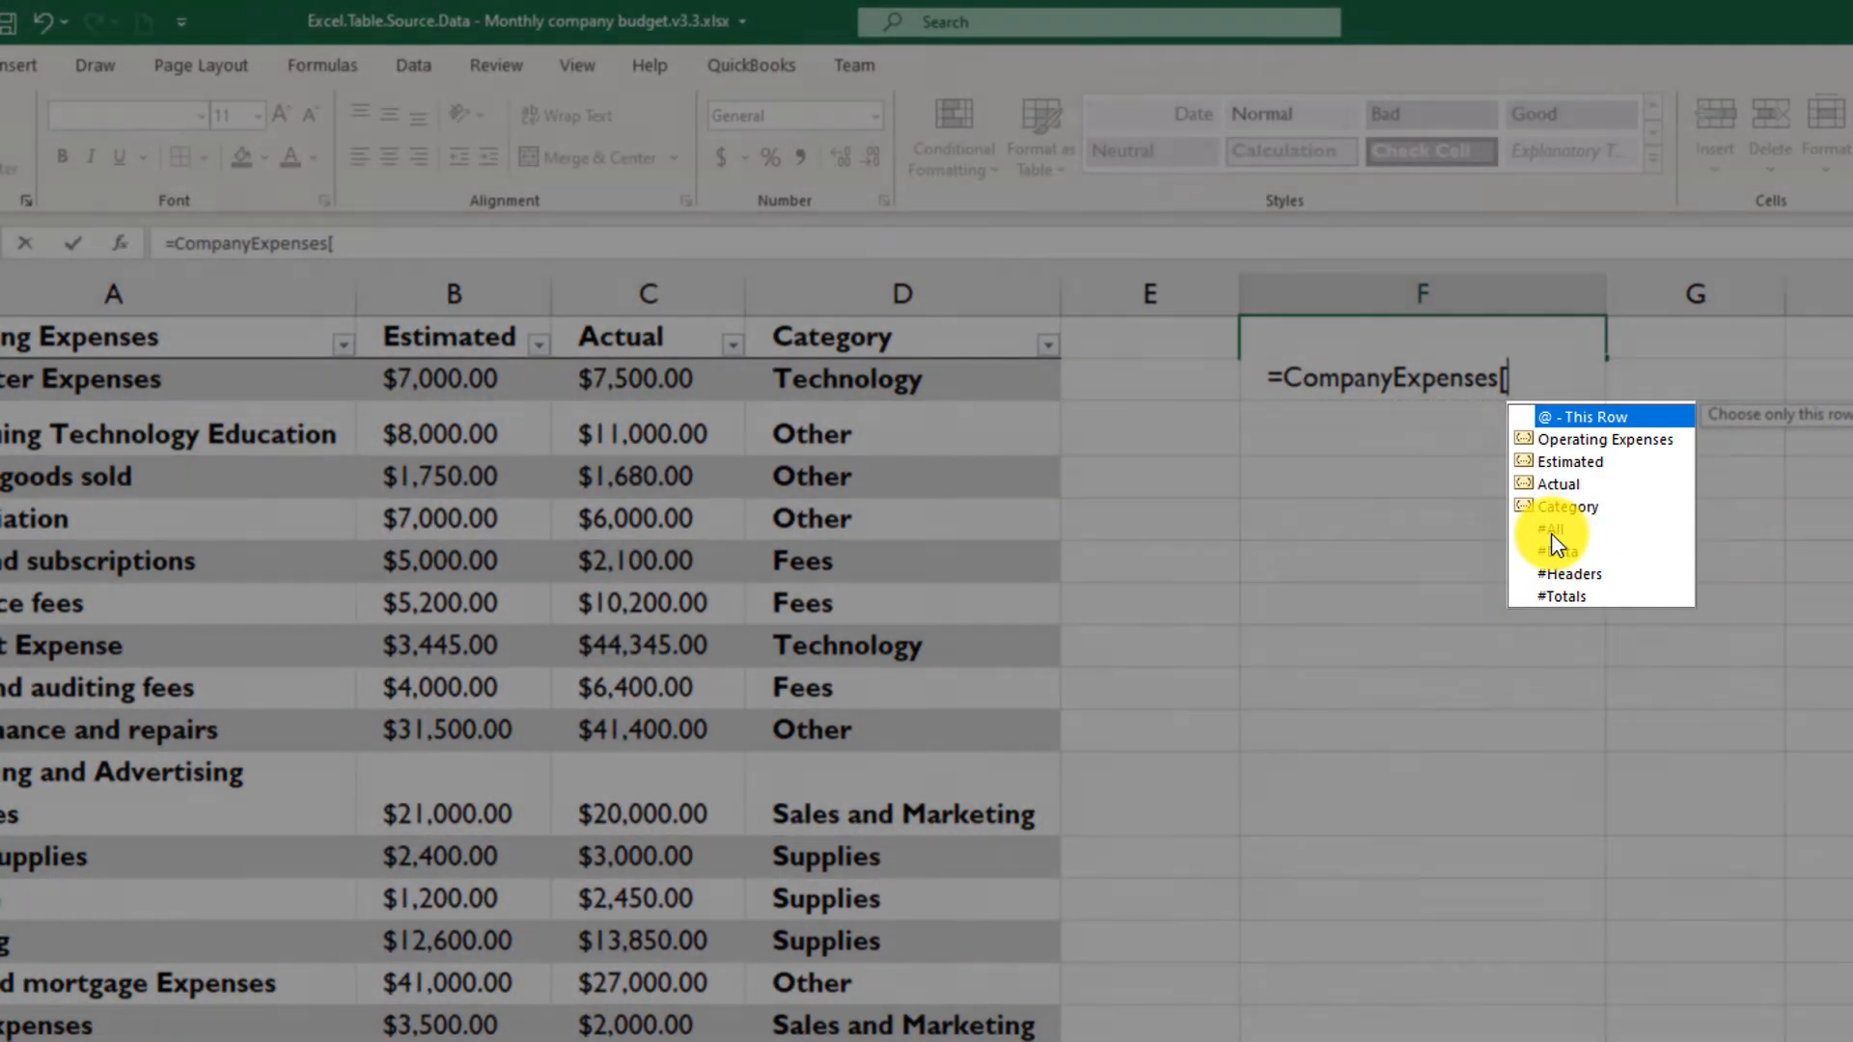
{"action": "left_click", "coordinate": [1553, 531]}
{"action": "double_click", "coordinate": [1554, 531]}
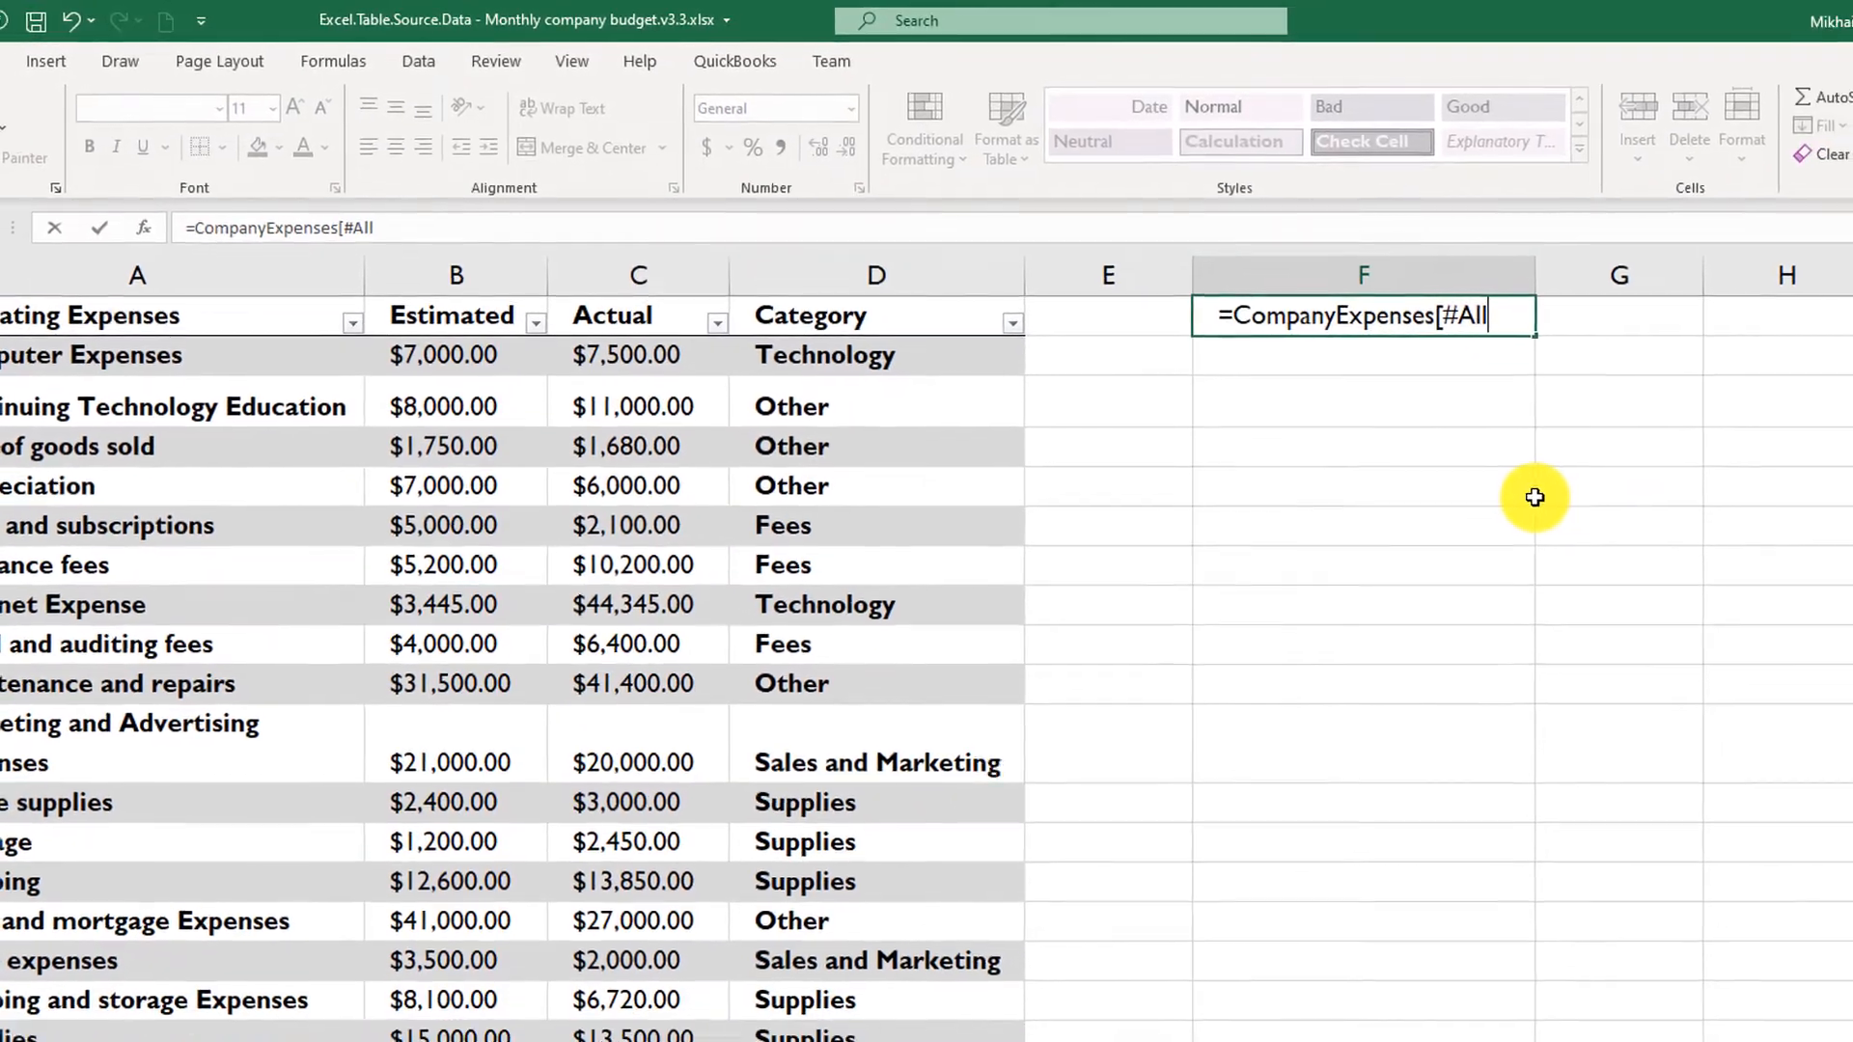
{"action": "type", "text": "]"}
{"action": "key", "text": "ctrl+Return"}
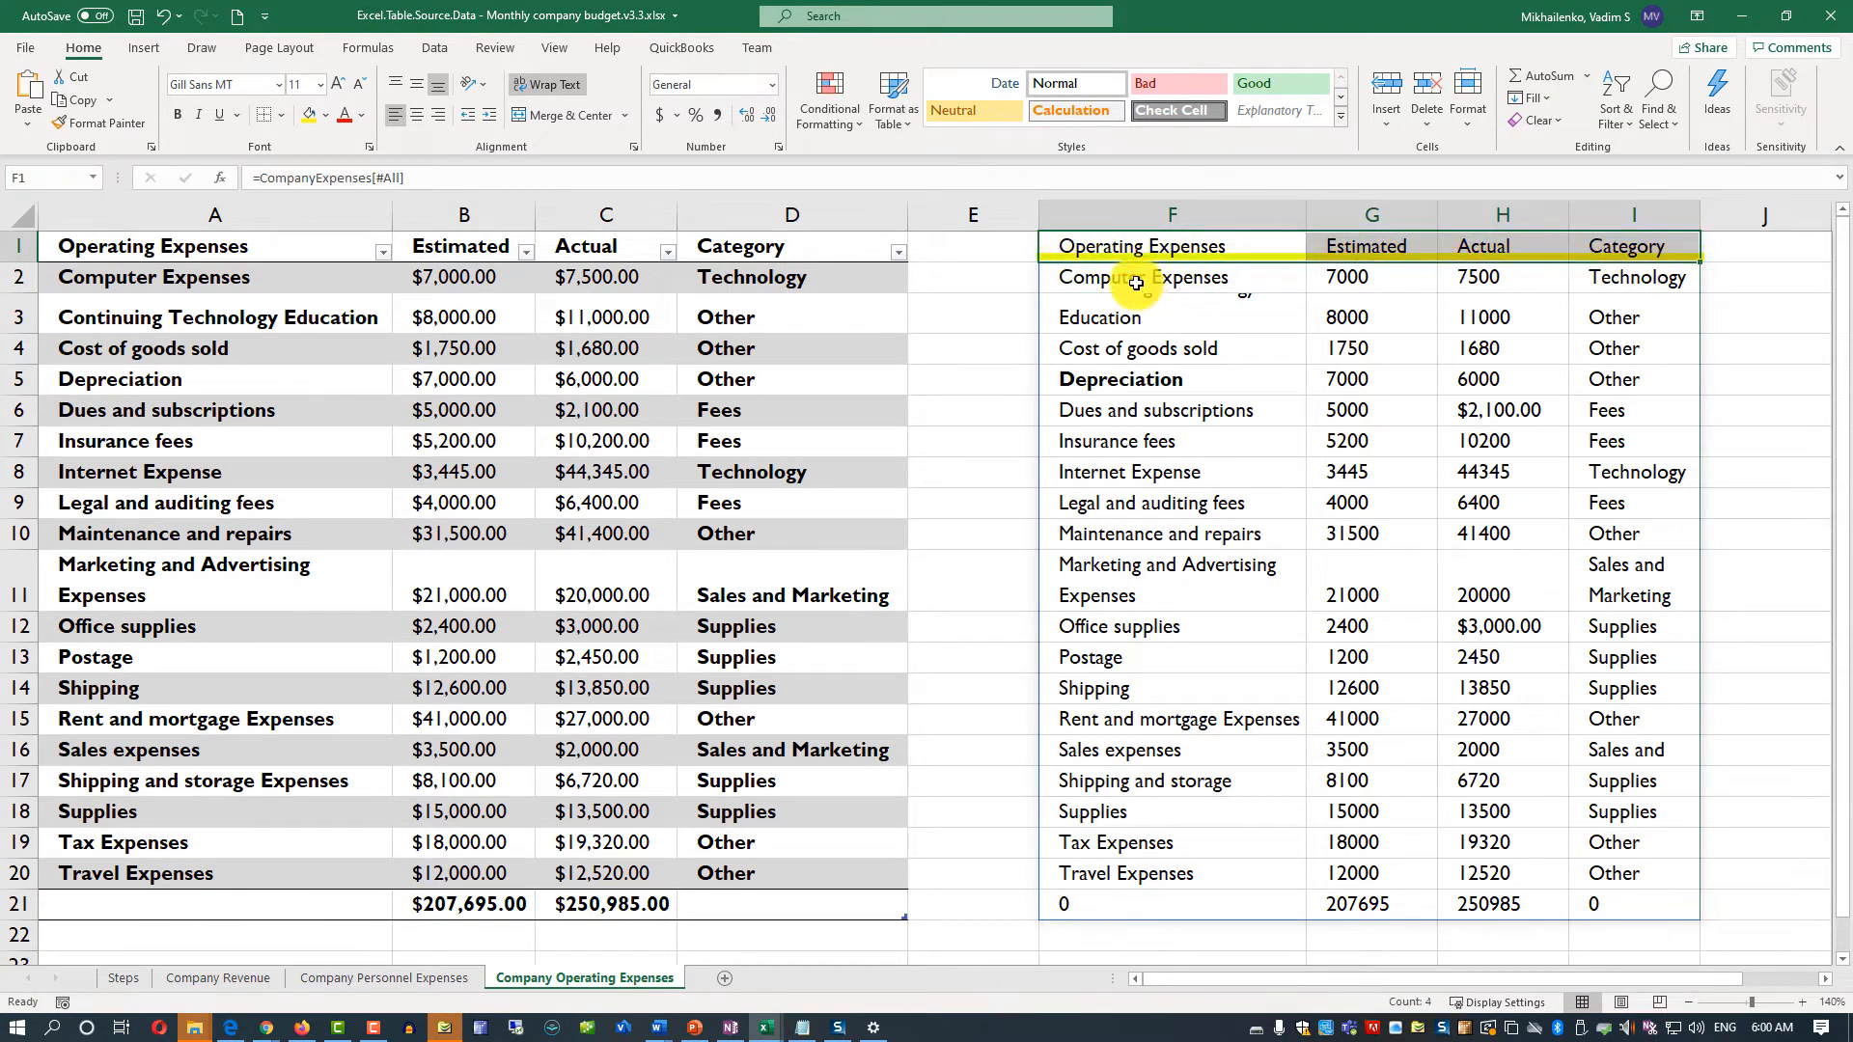
{"action": "left_click_drag", "start_coordinate": [1110, 907], "coordinate": [1429, 893]}
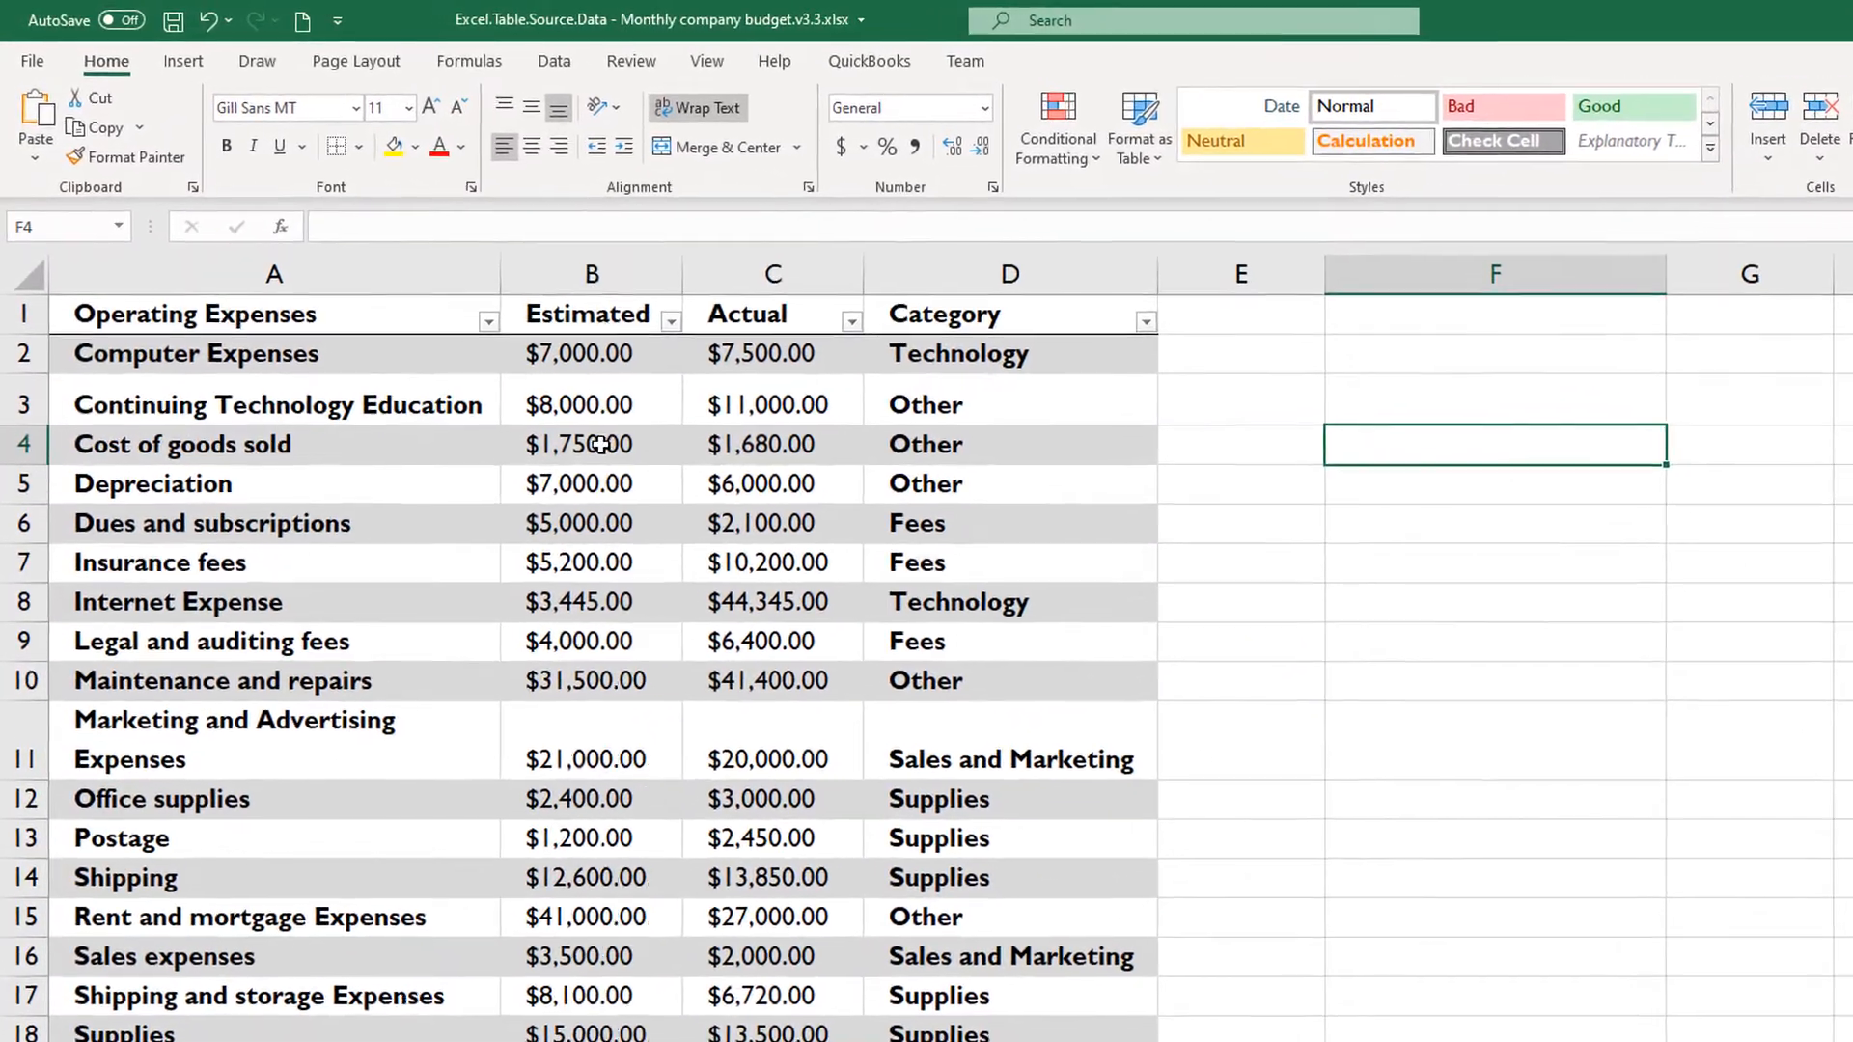
Select the table's data body A2:D20, leaving out the header and totals rows, to show what the data reference covers
{"action": "left_click", "coordinate": [482, 357]}
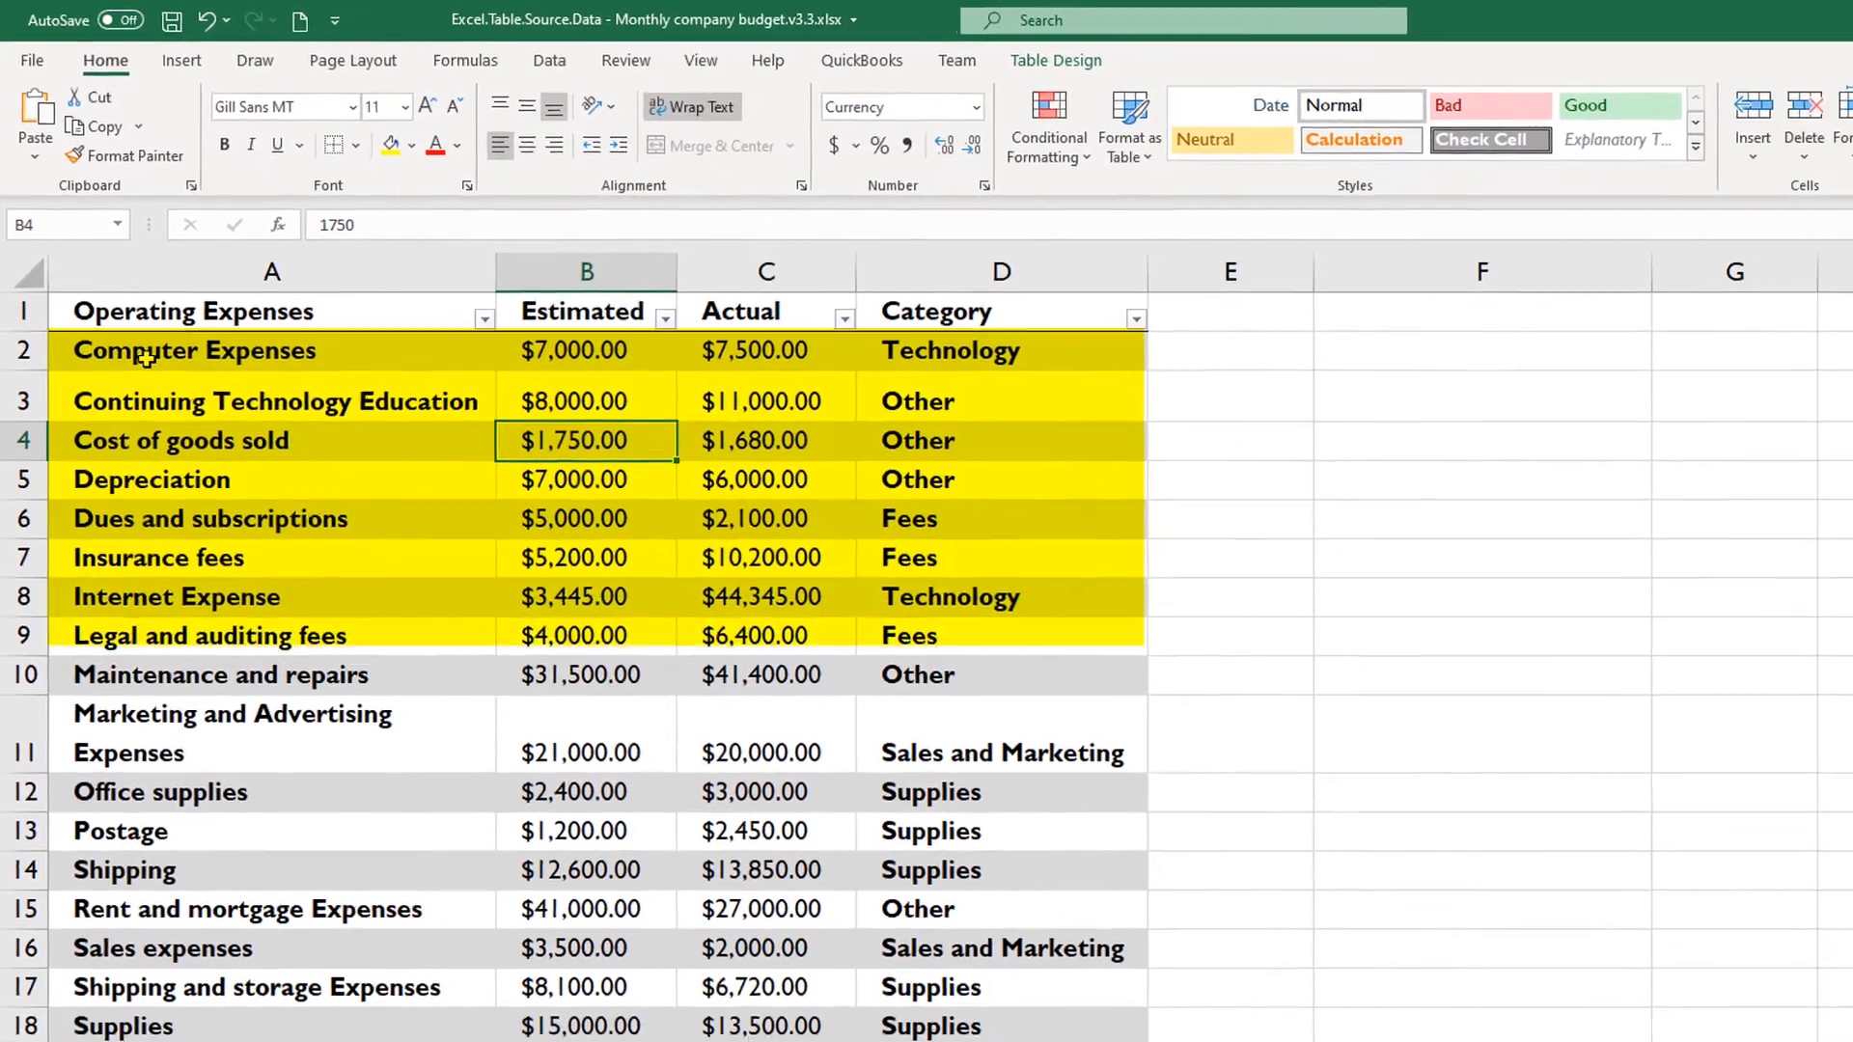
{"action": "left_click", "coordinate": [206, 391]}
{"action": "left_click_drag", "start_coordinate": [626, 340], "coordinate": [1026, 1041]}
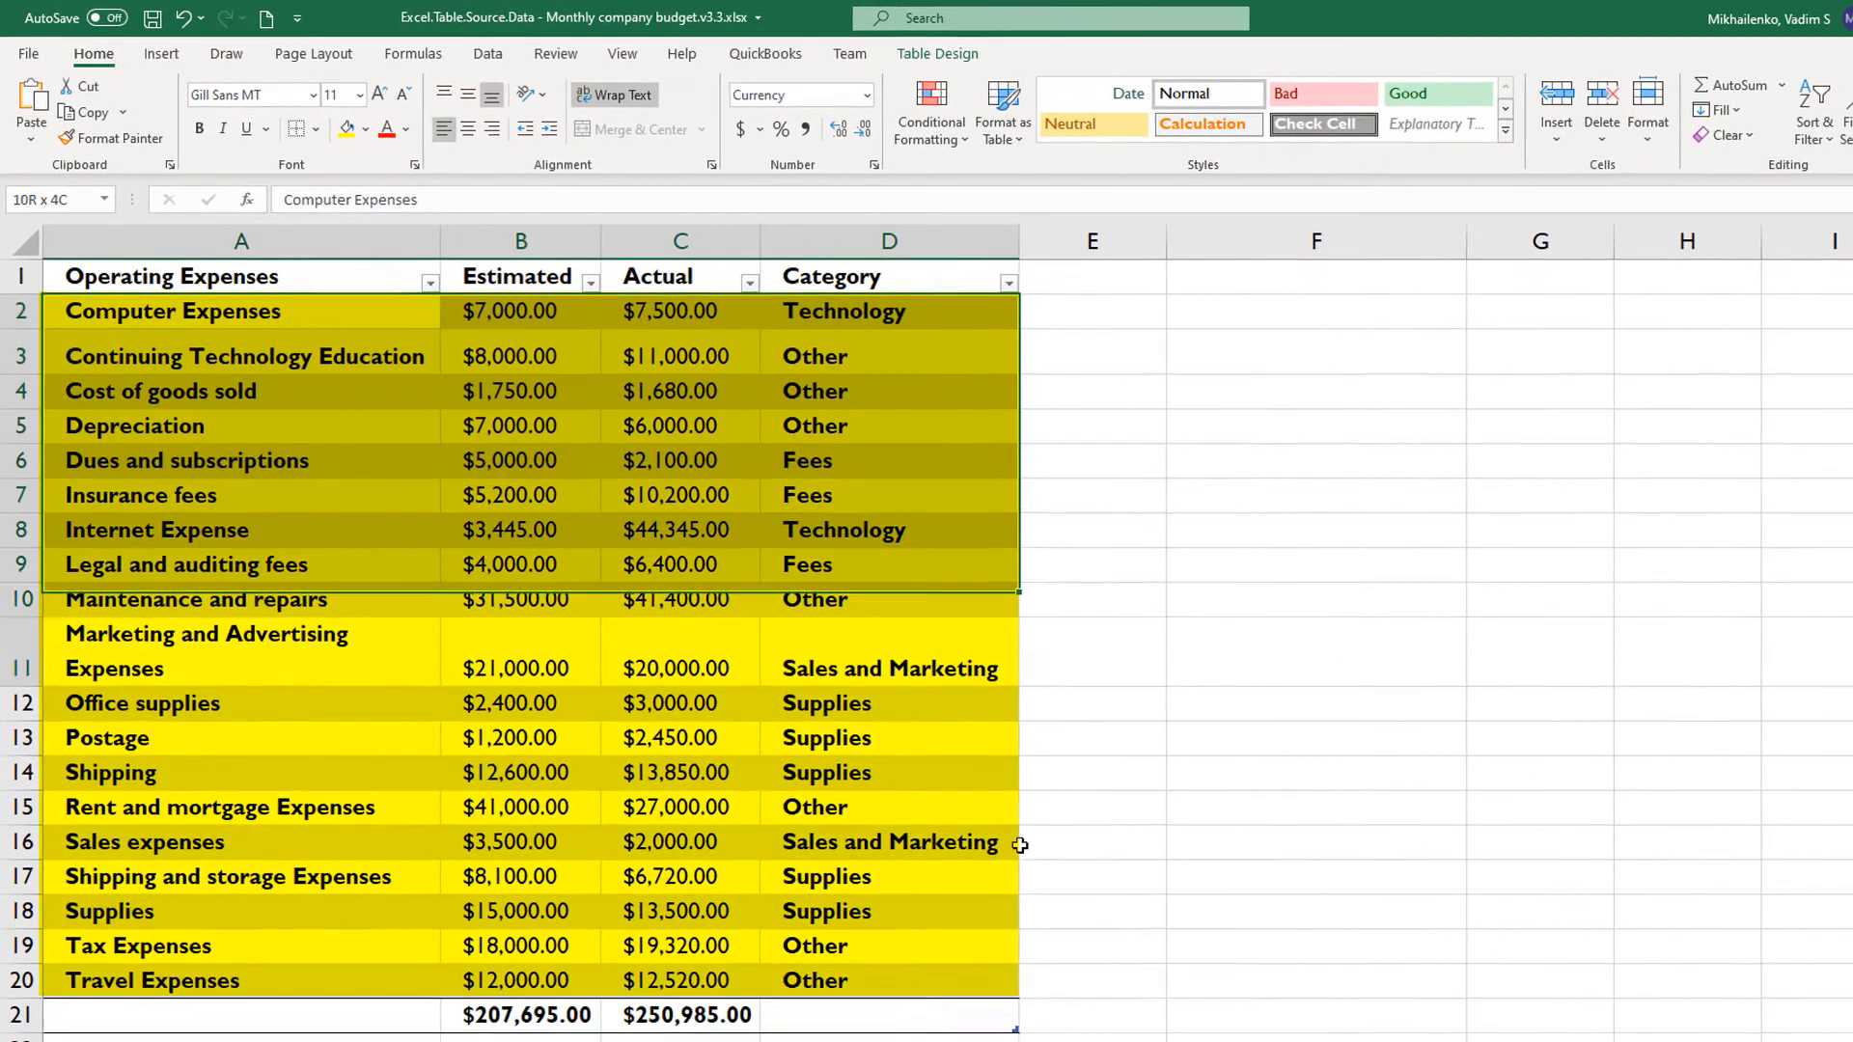
{"action": "left_click_drag", "start_coordinate": [965, 984], "coordinate": [965, 984]}
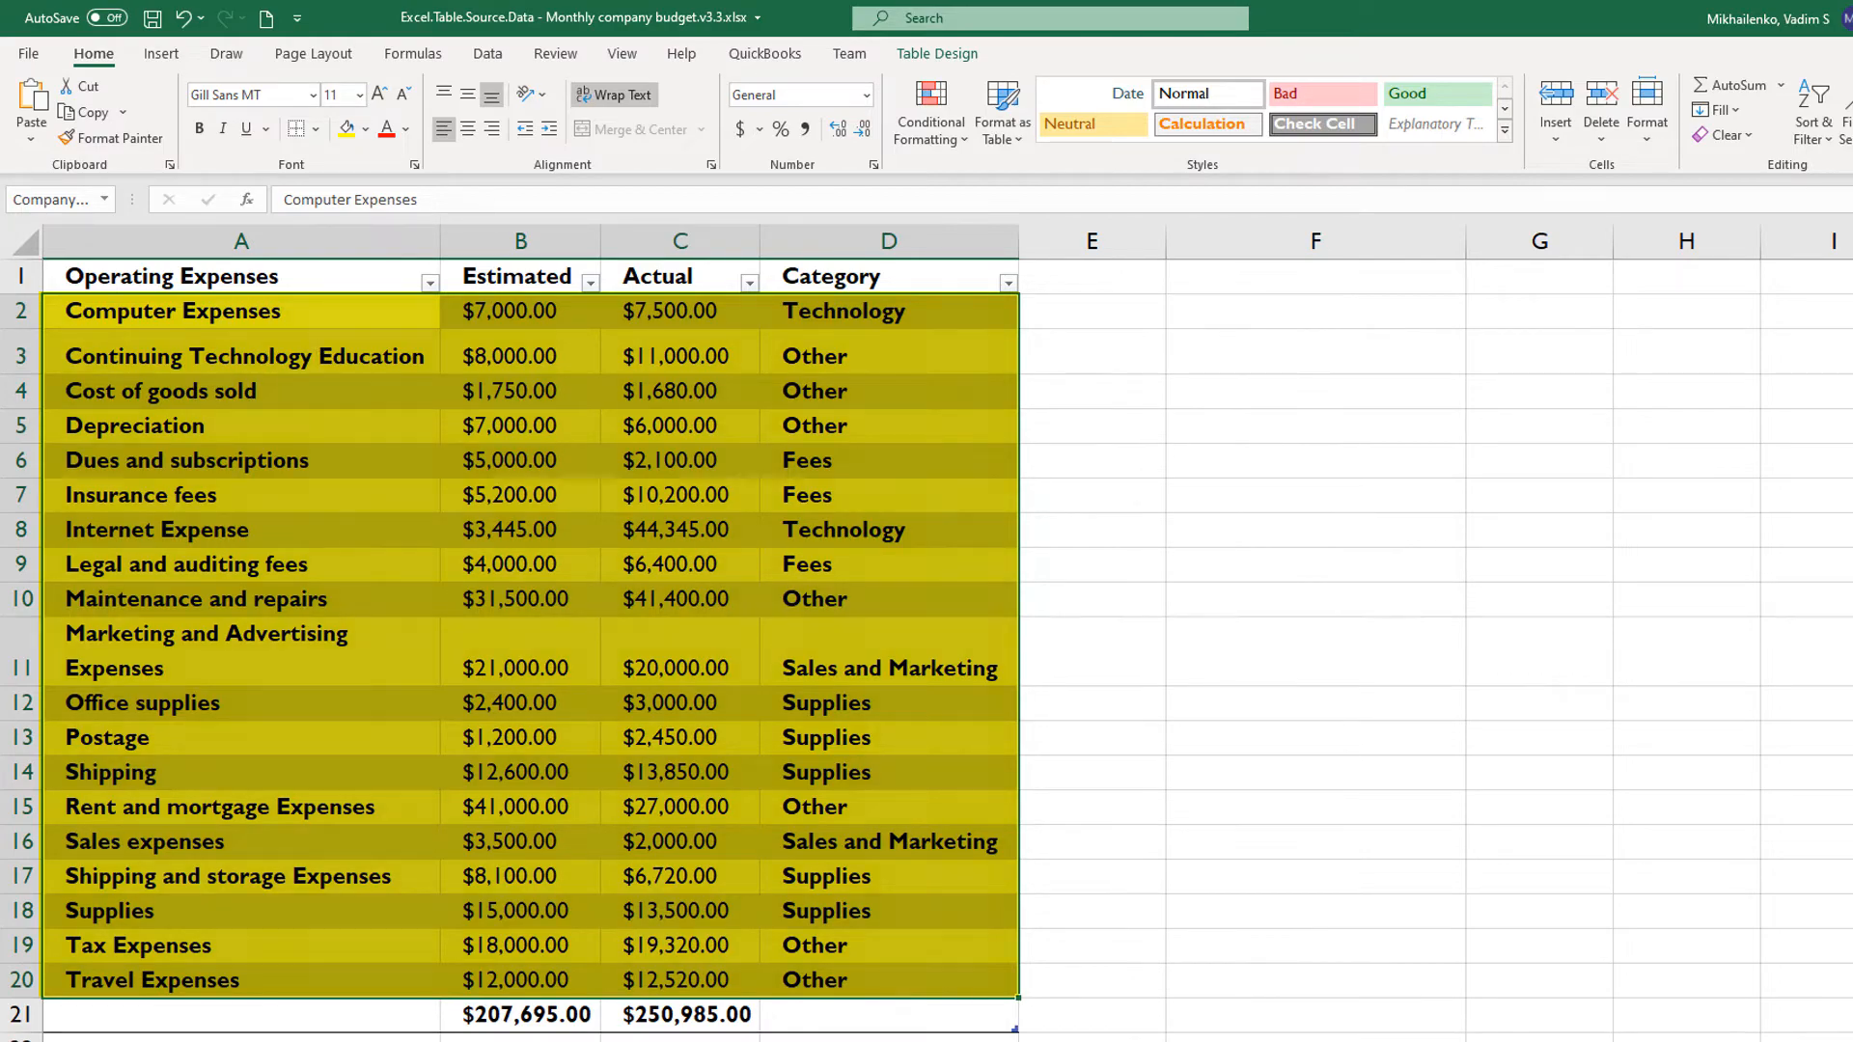
Enter the formula =CompanyExpenses[#Data] in cell F2 to return only the table's data rows
{"action": "left_click", "coordinate": [1238, 316]}
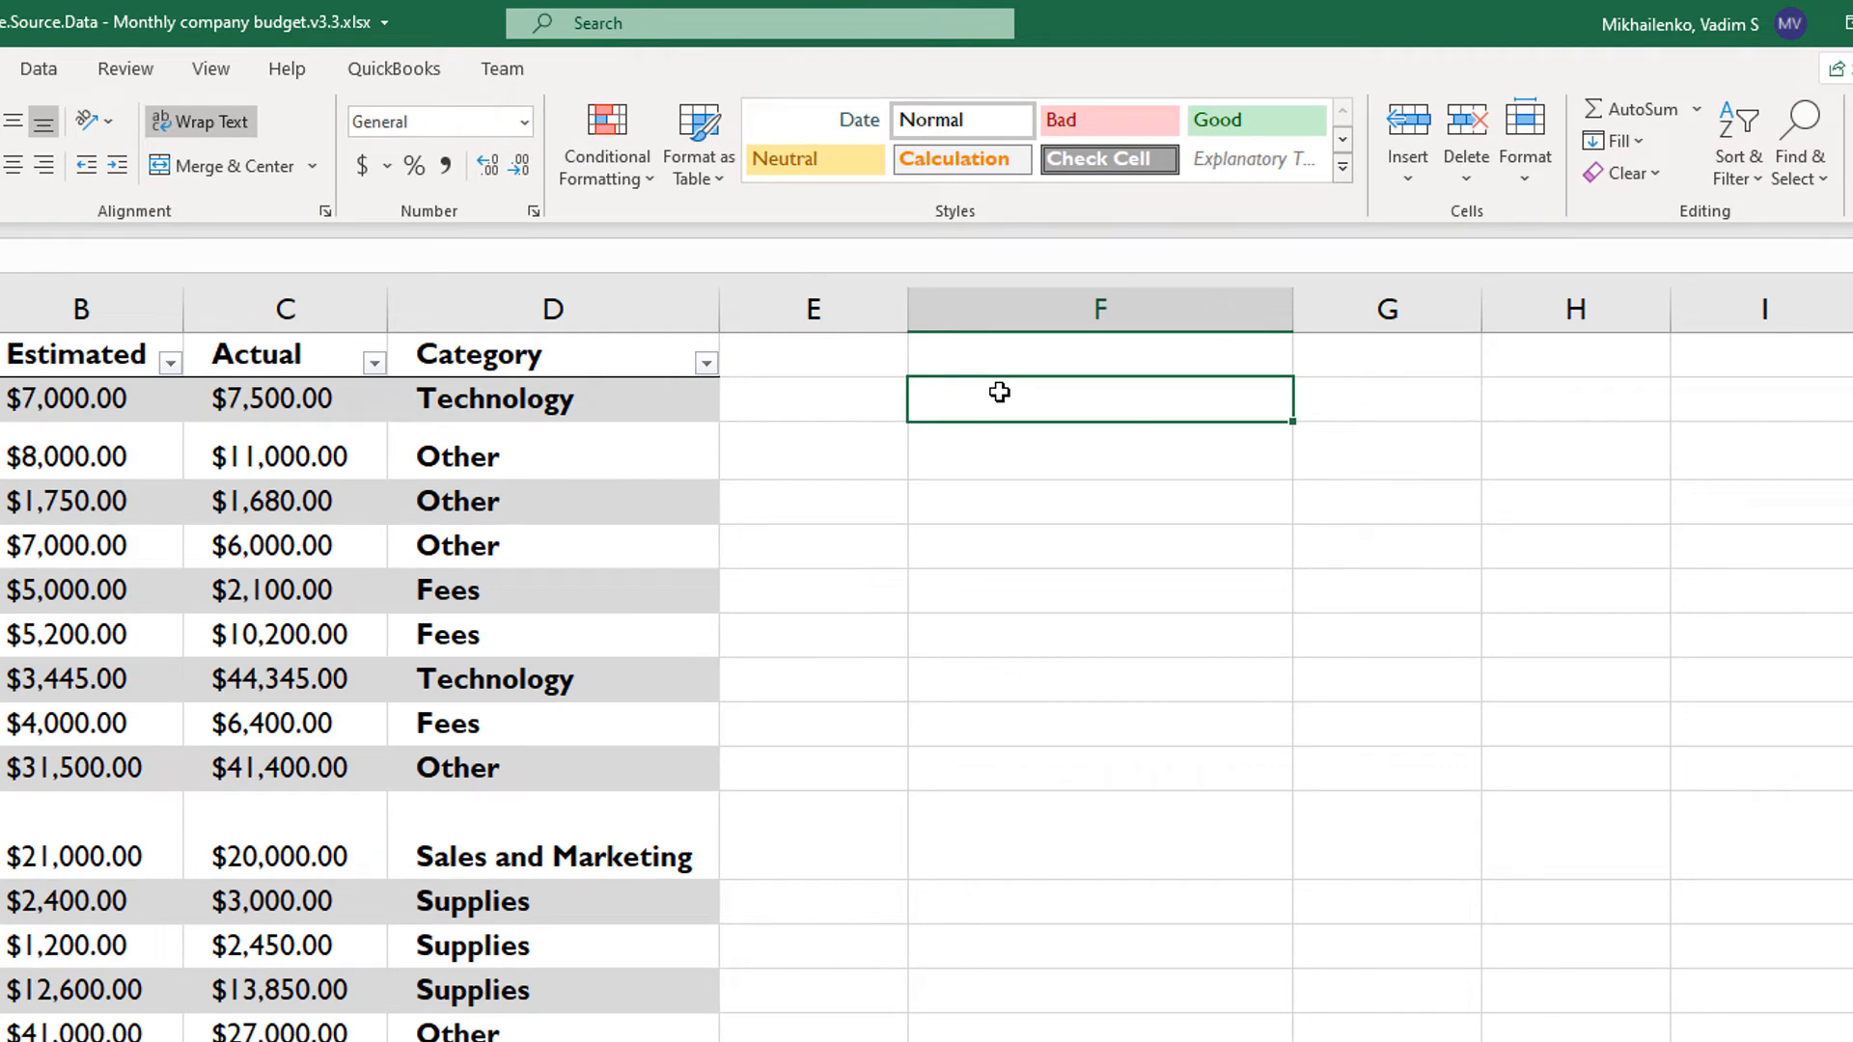
{"action": "type", "text": "=CompanyExpenses"}
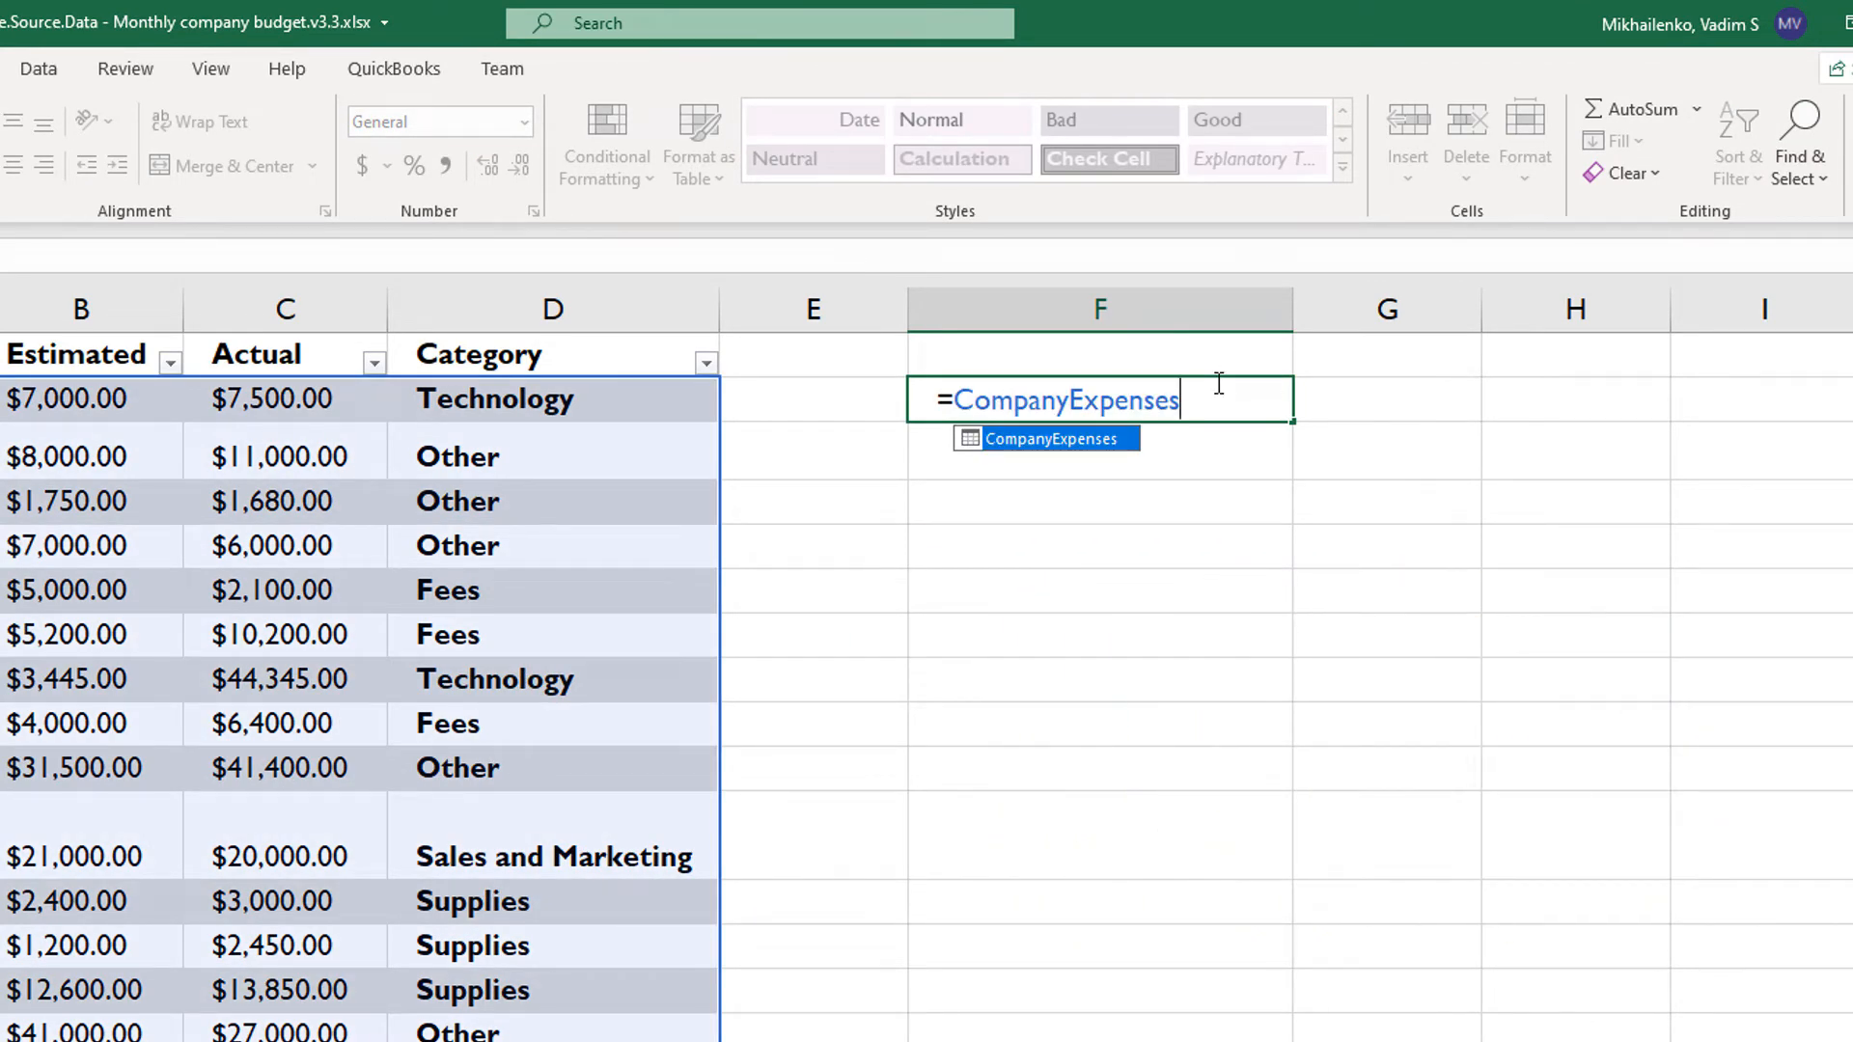
{"action": "type", "text": "["}
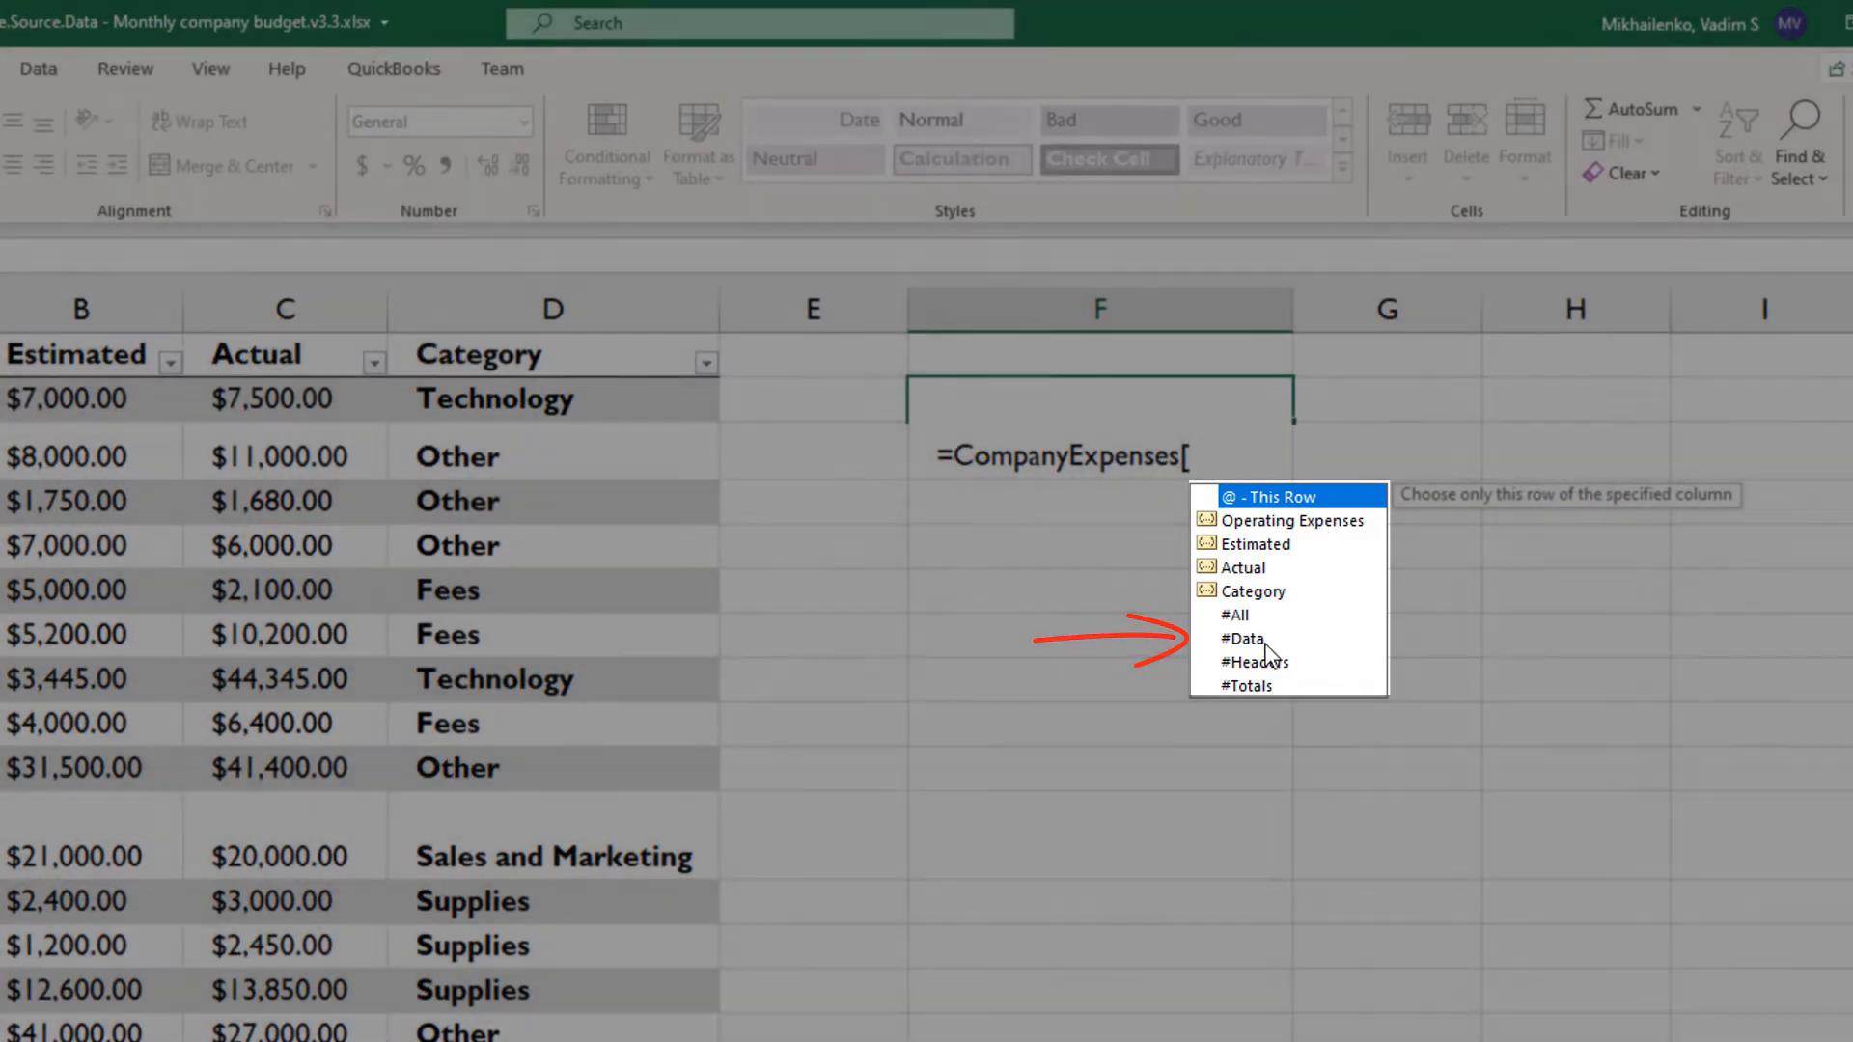
{"action": "double_click", "coordinate": [1255, 639]}
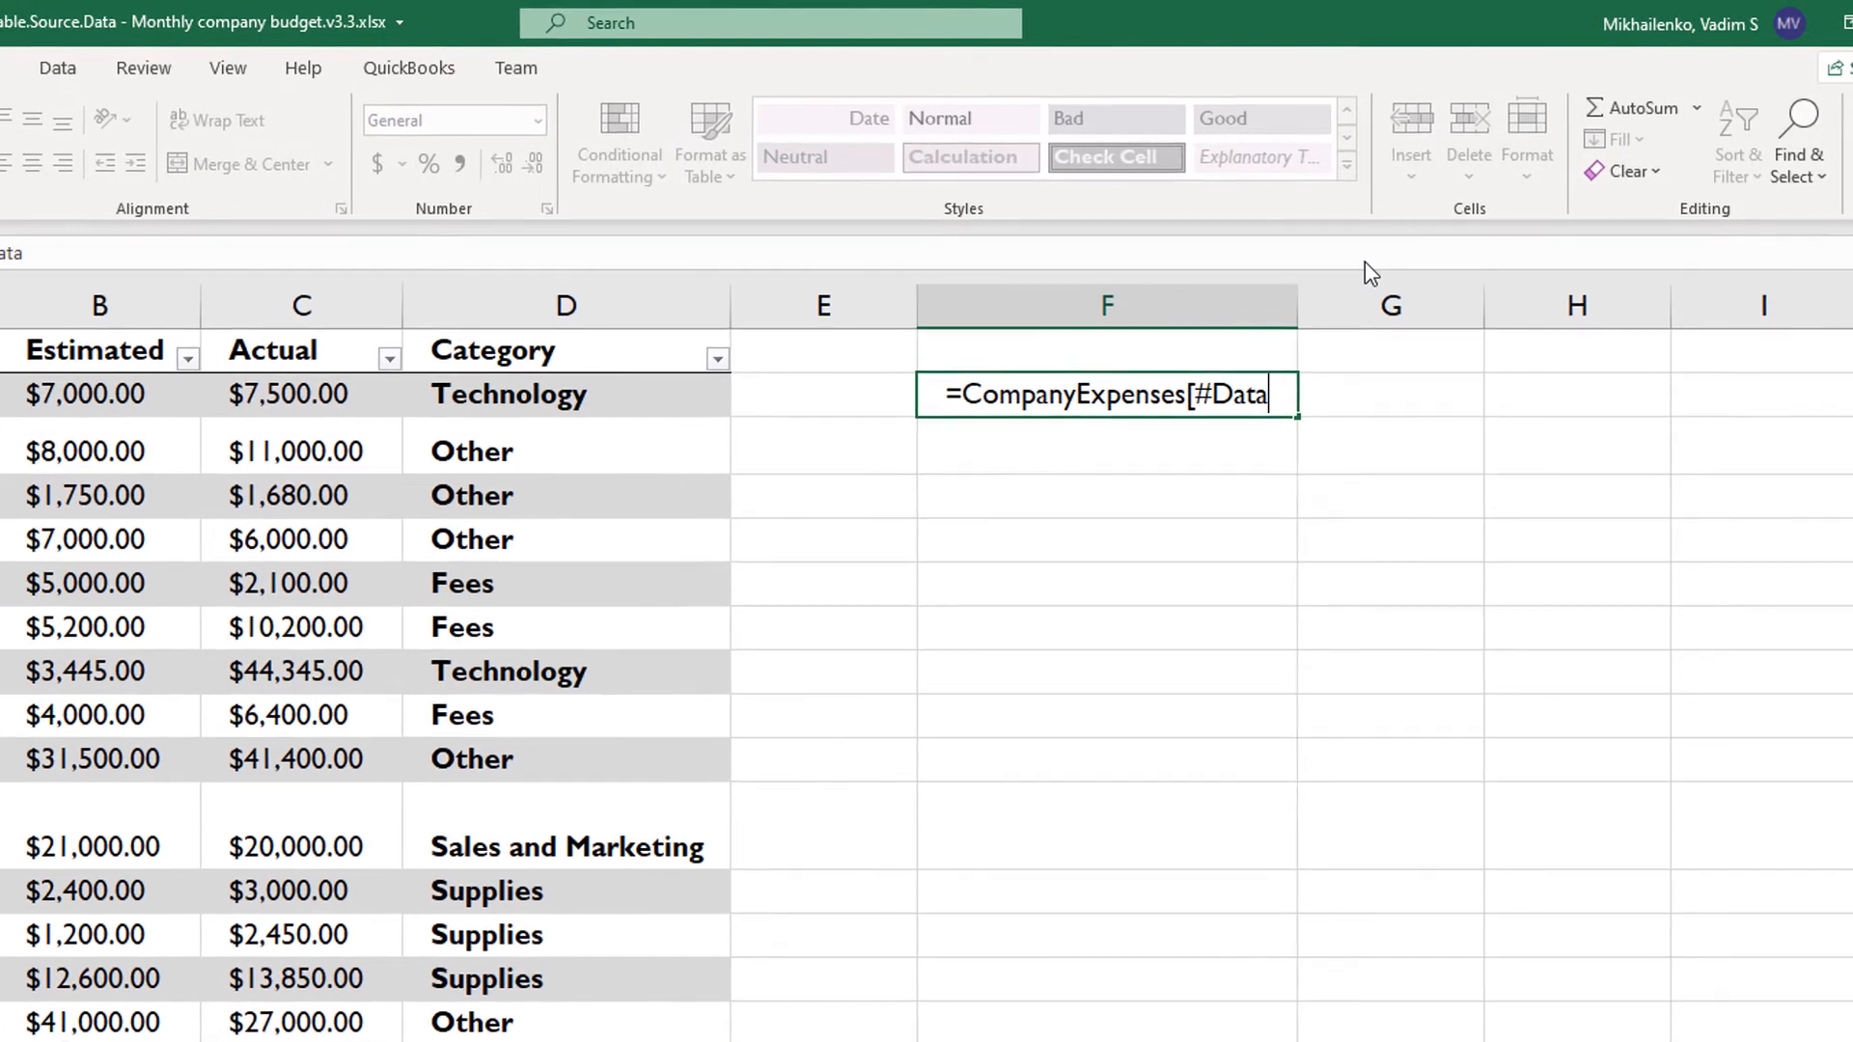
{"action": "type", "text": "]"}
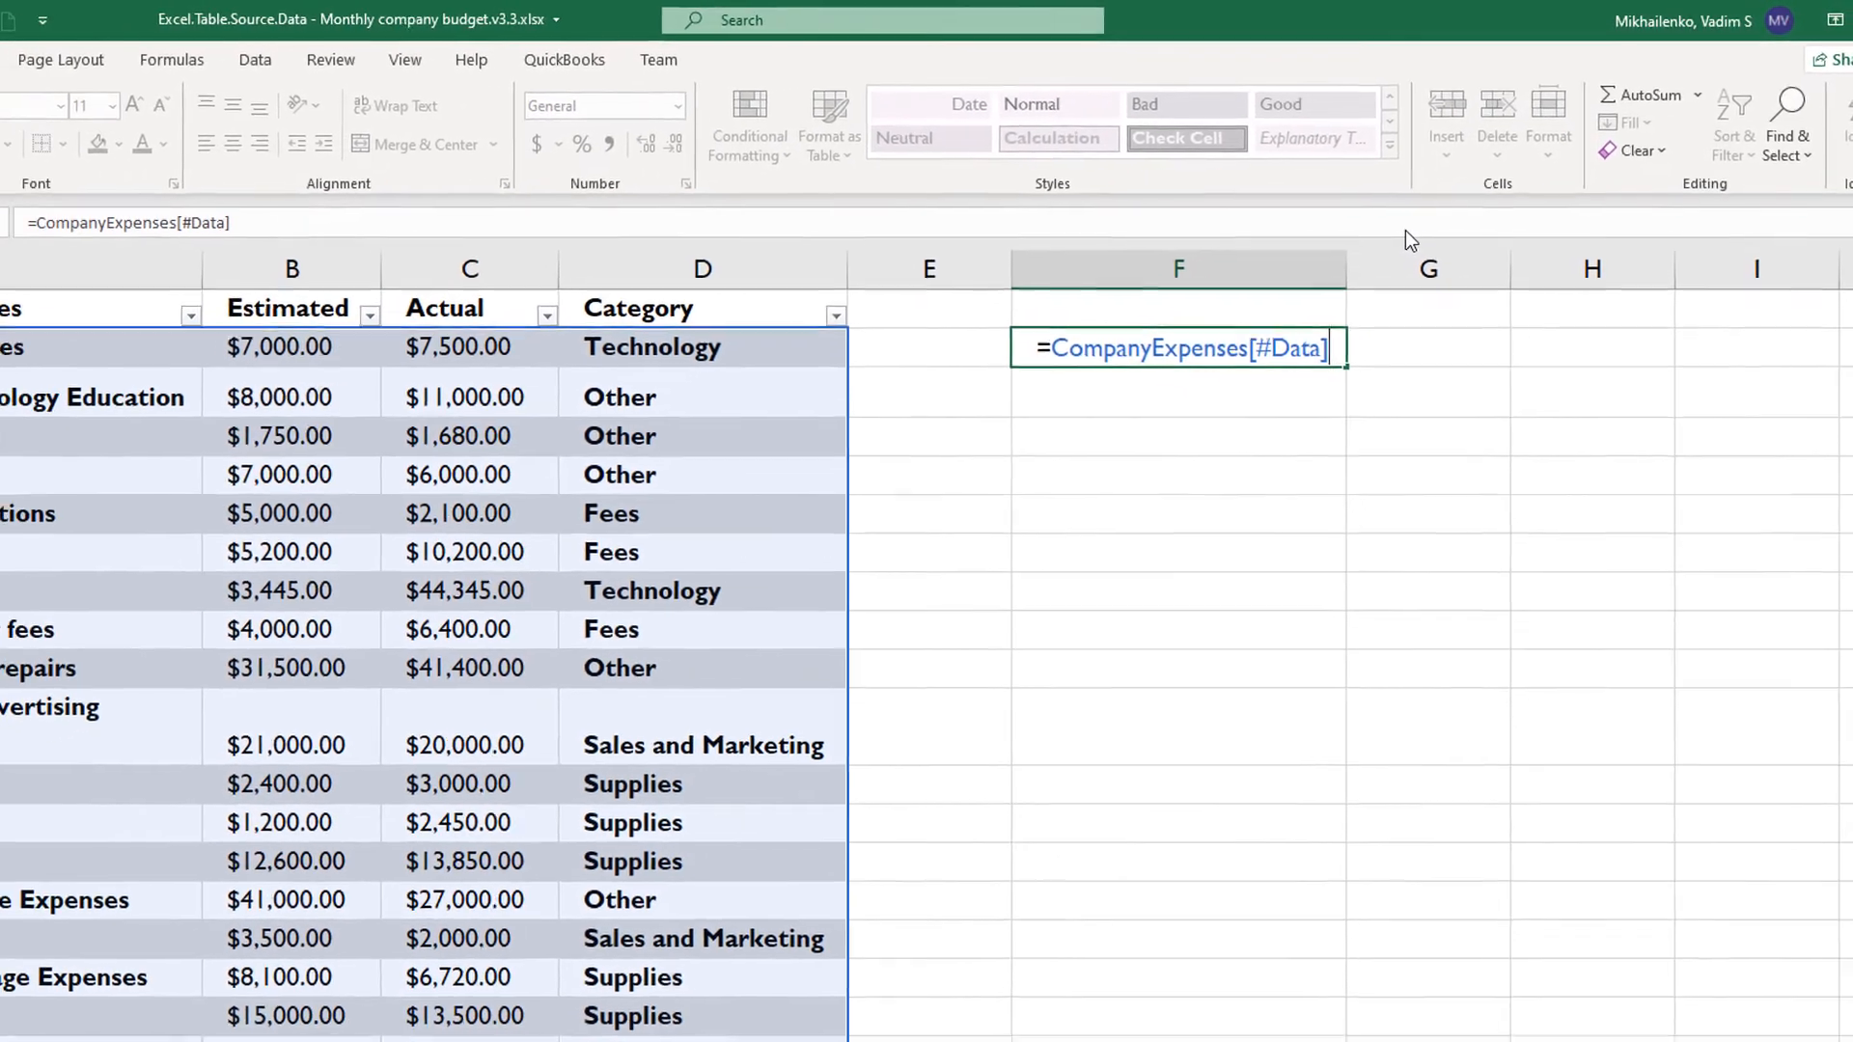
{"action": "key", "text": "Return"}
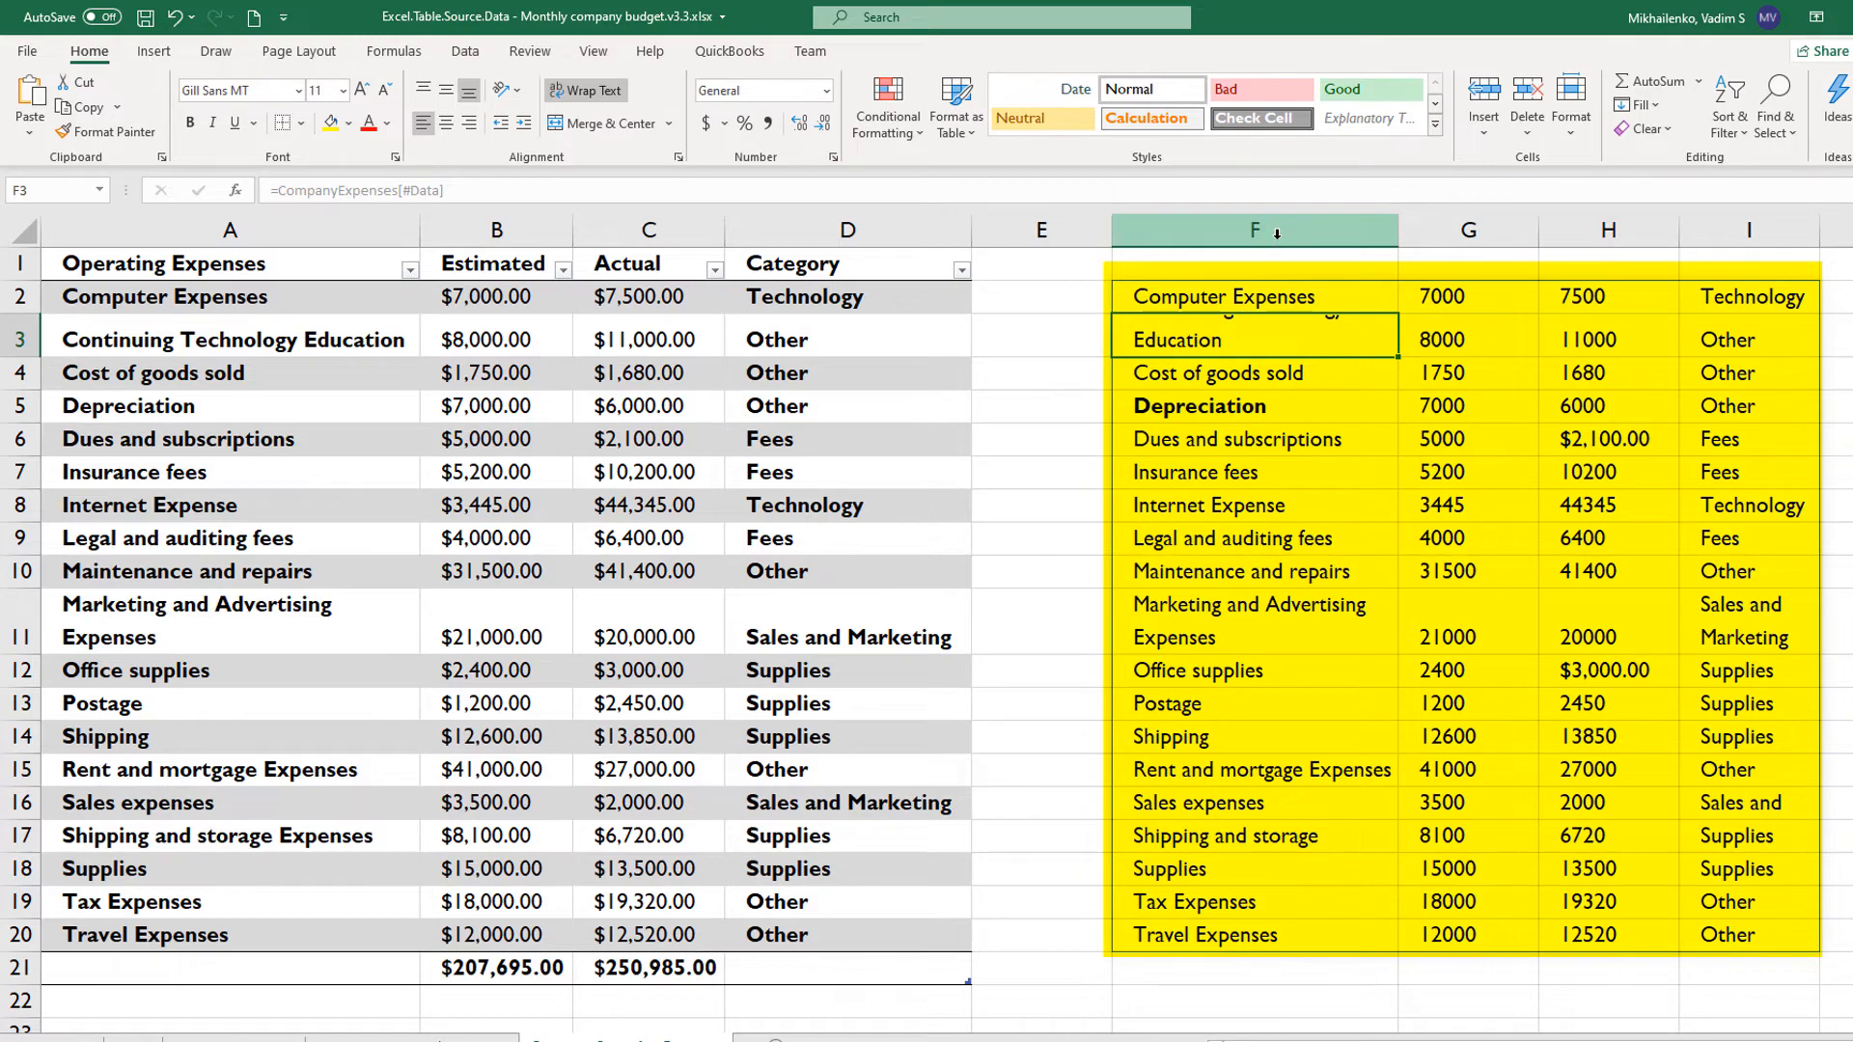
Delete the =CompanyExpenses[#Data] formula from cell F2 to clear its spilled results
{"action": "left_click", "coordinate": [1245, 295]}
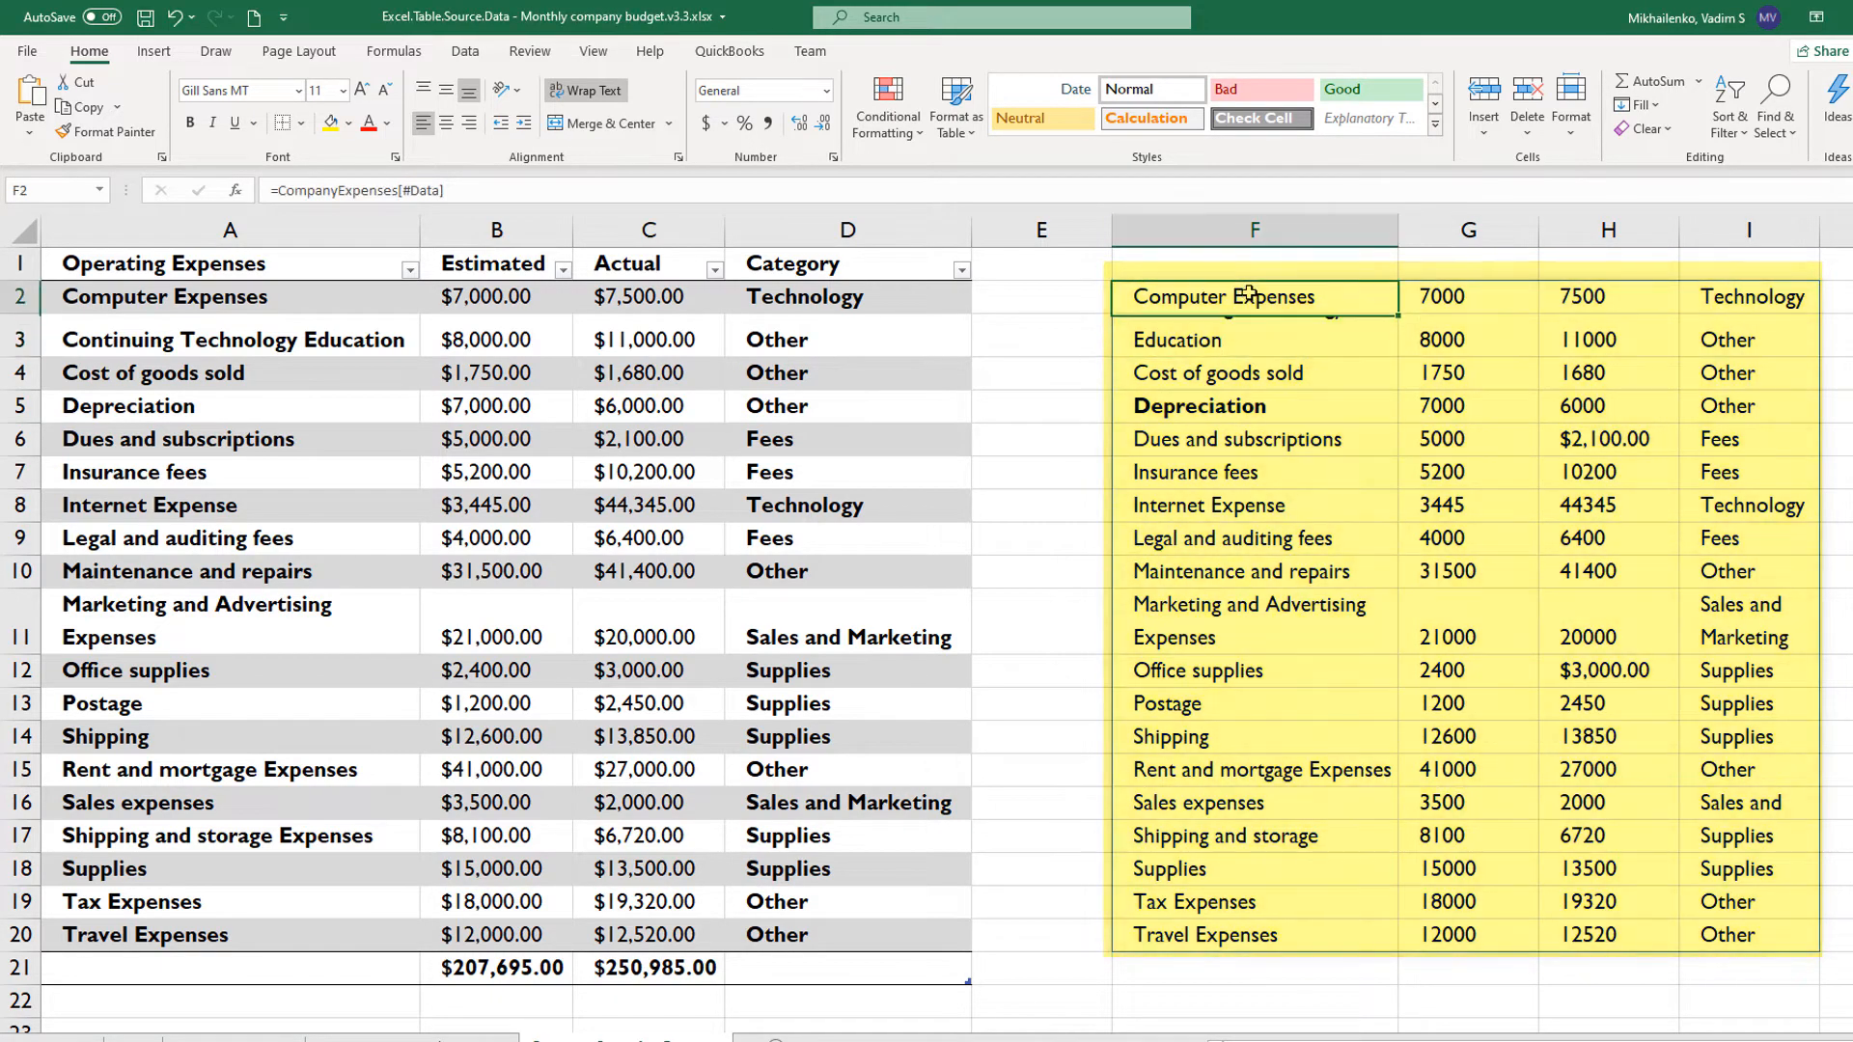
{"action": "left_click_drag", "start_coordinate": [455, 191], "coordinate": [105, 191]}
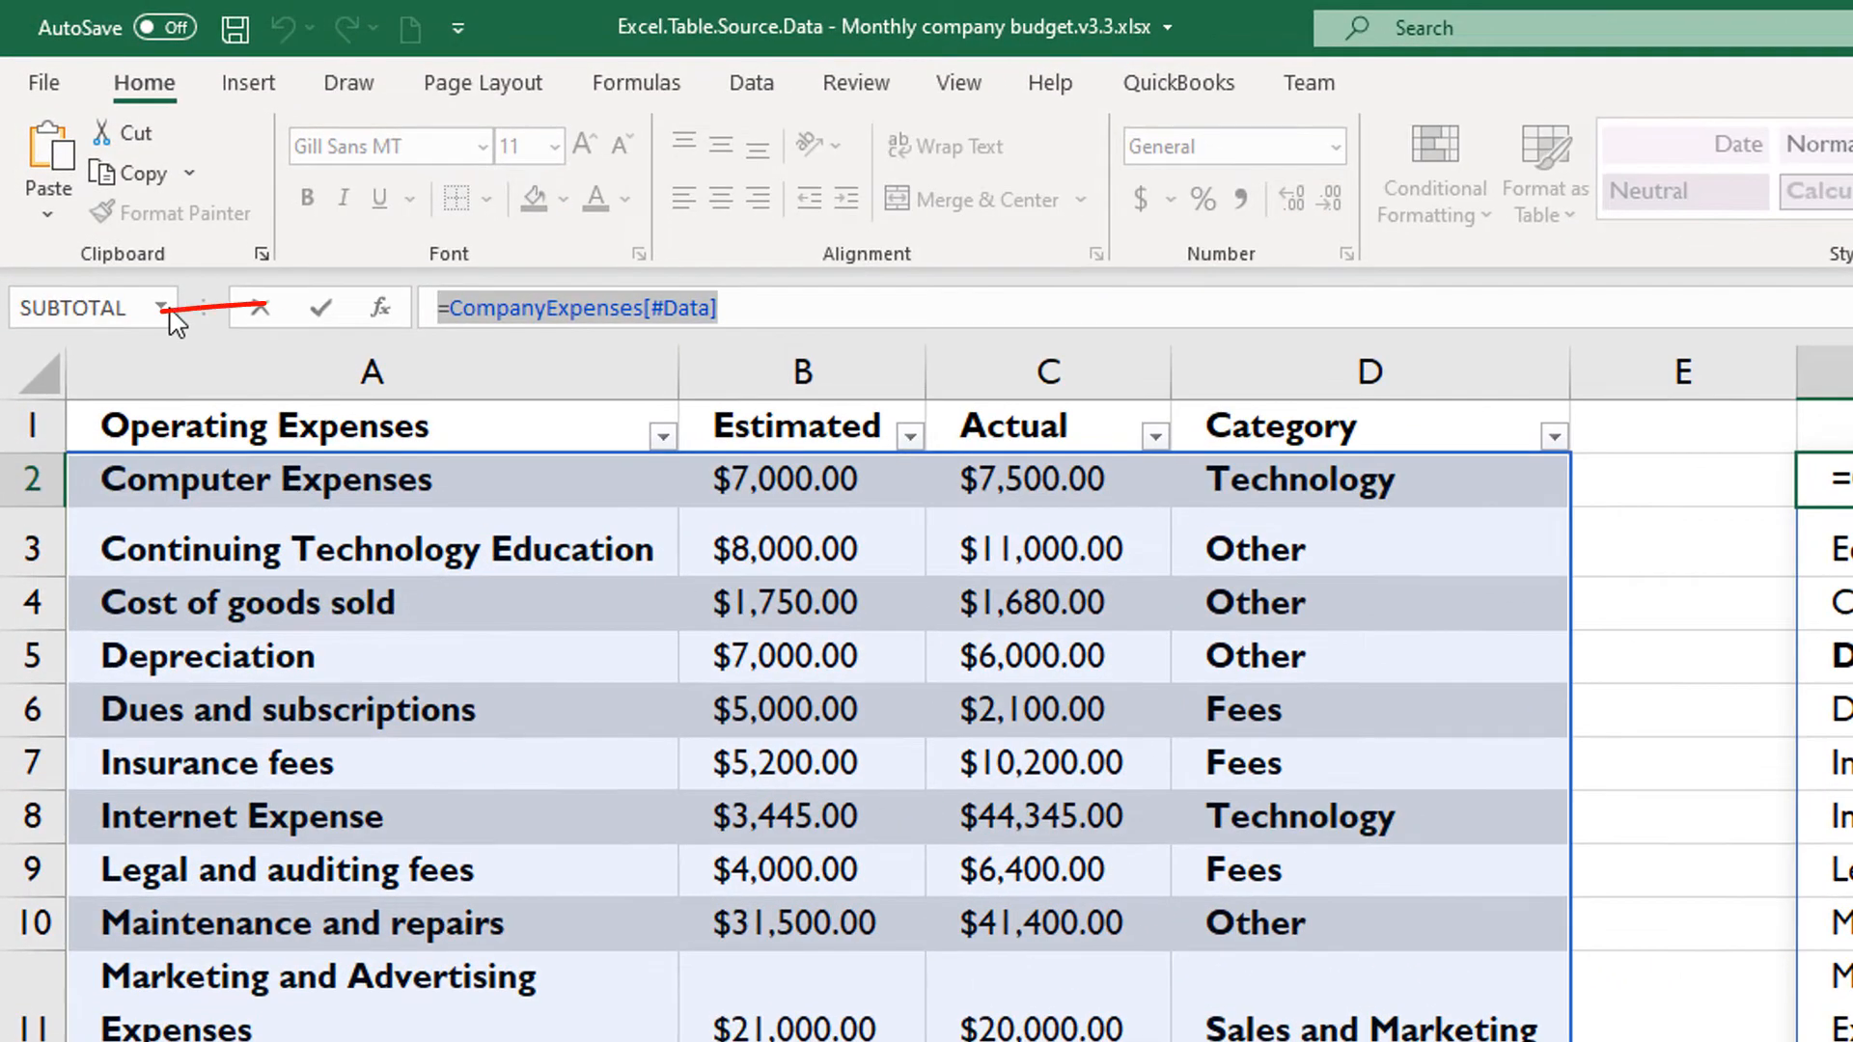
{"action": "key", "text": "Delete"}
{"action": "key", "text": "Return"}
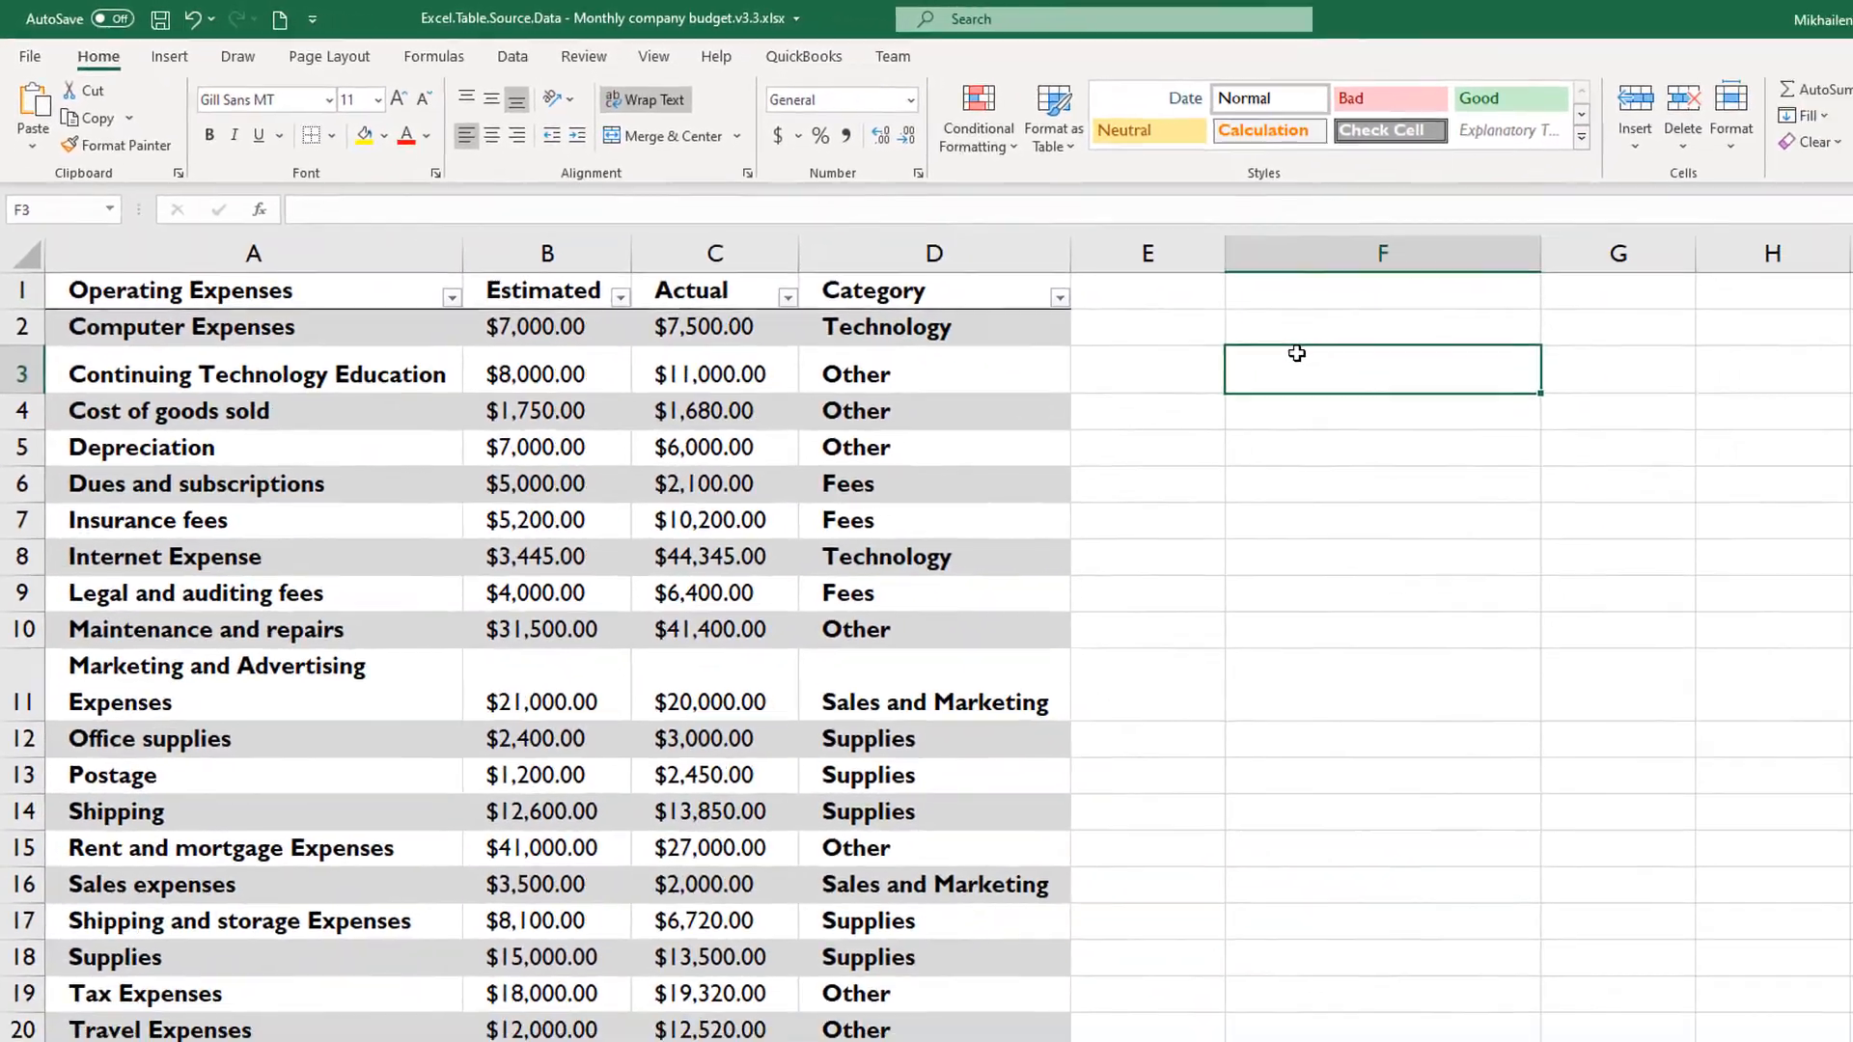
Enter the formula =CompanyExpenses[[#Data],[Actual]] in cell F2 to return only the data of the Actual column
{"action": "left_click", "coordinate": [1196, 294]}
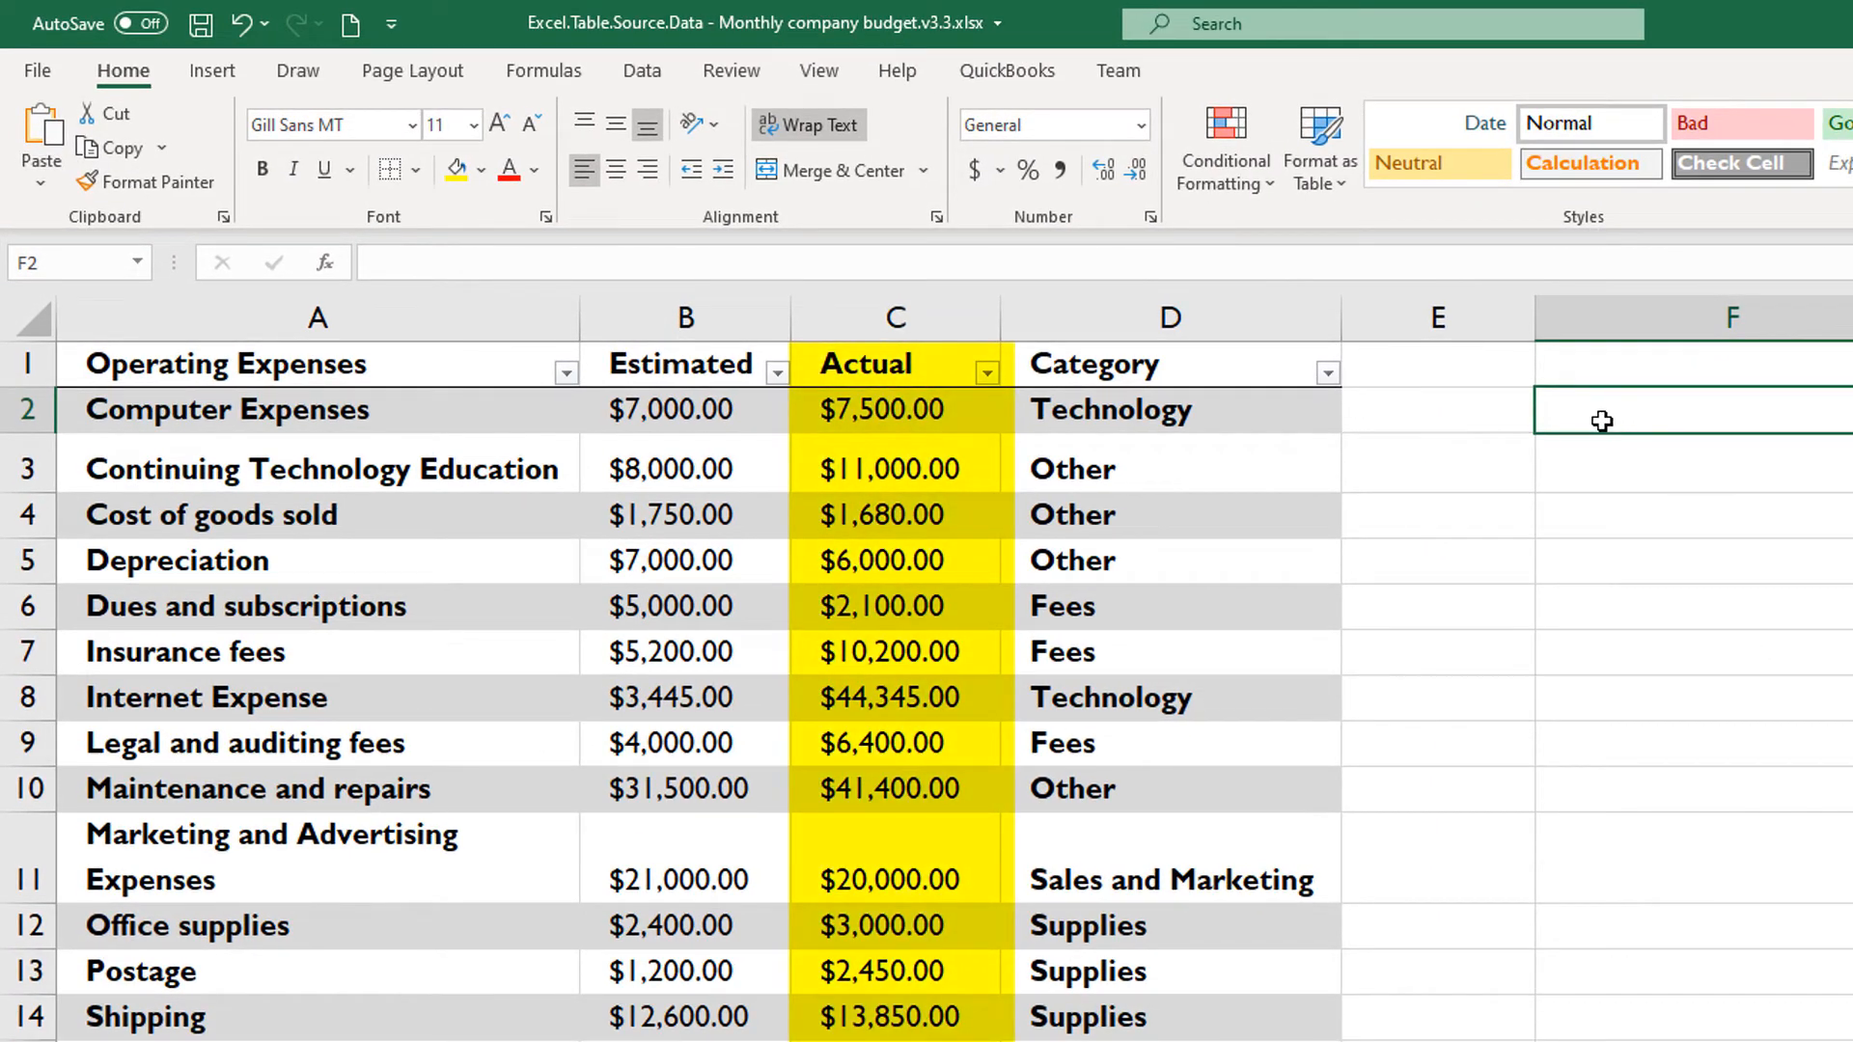
{"action": "type", "text": "="}
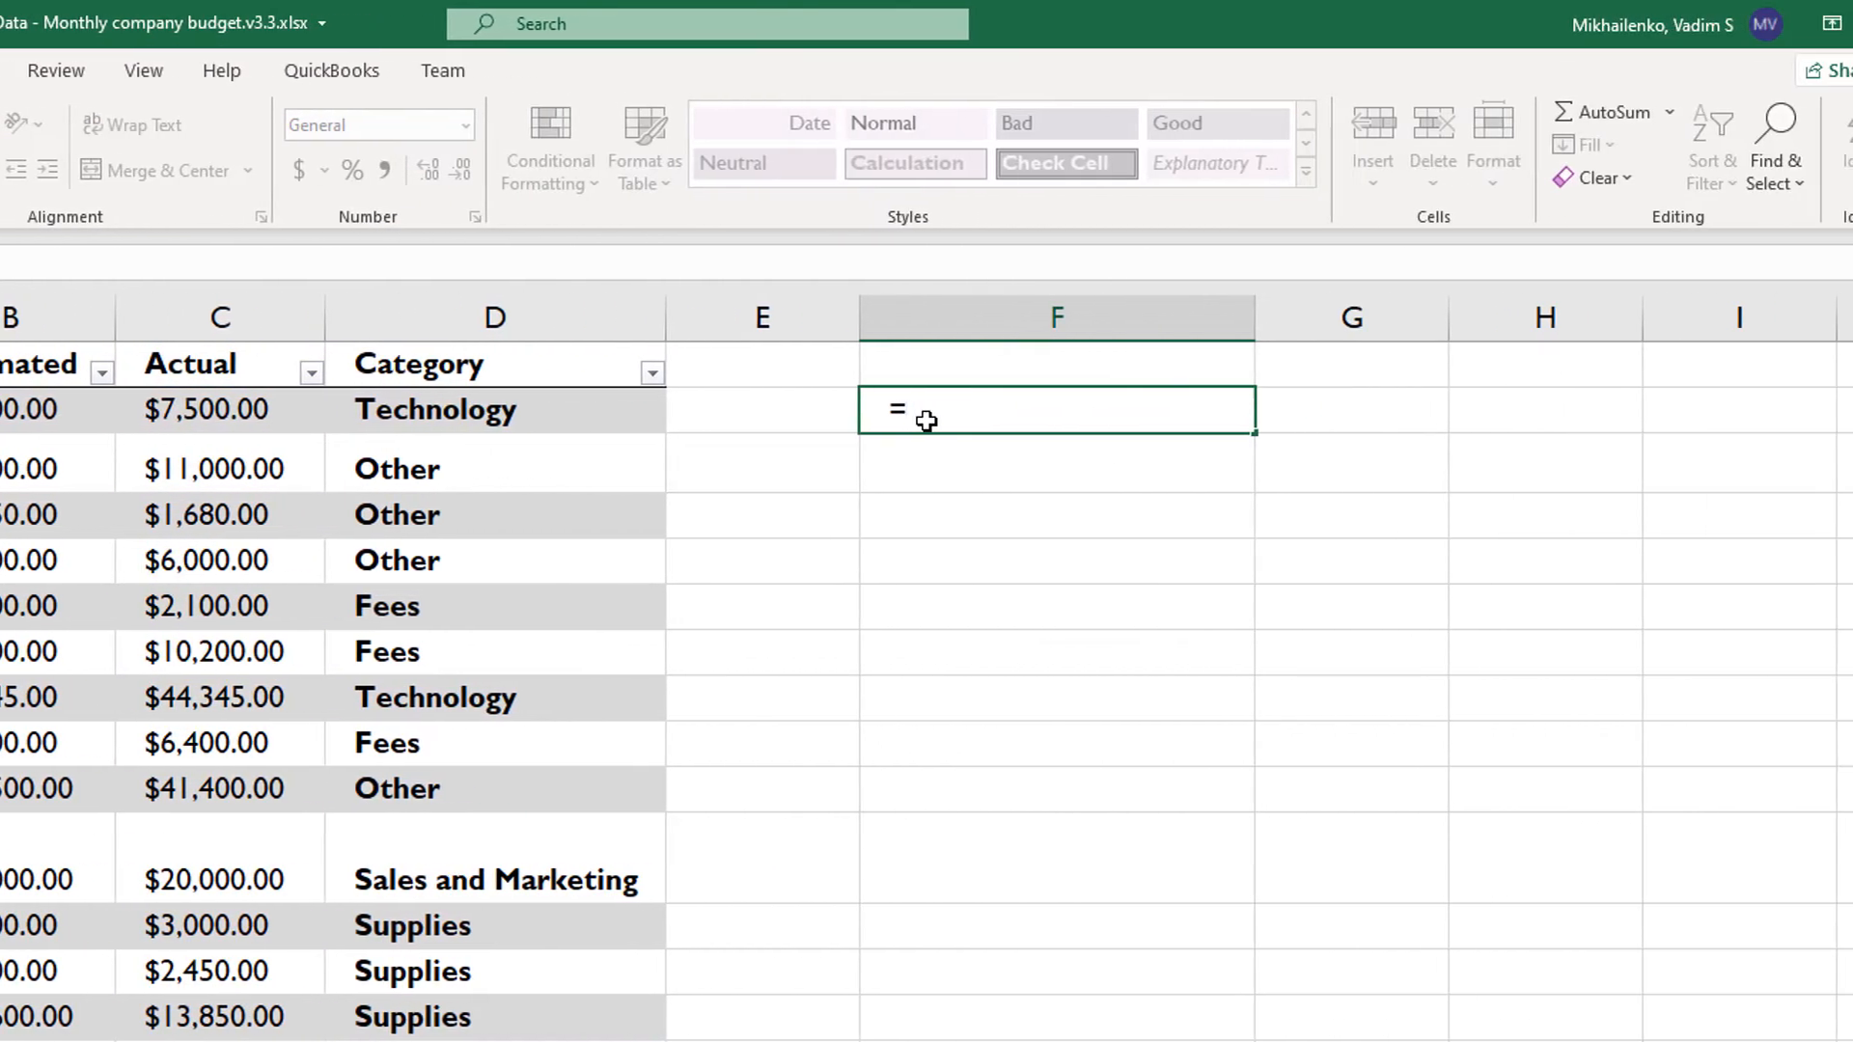
{"action": "type", "text": "CompanyExpenses"}
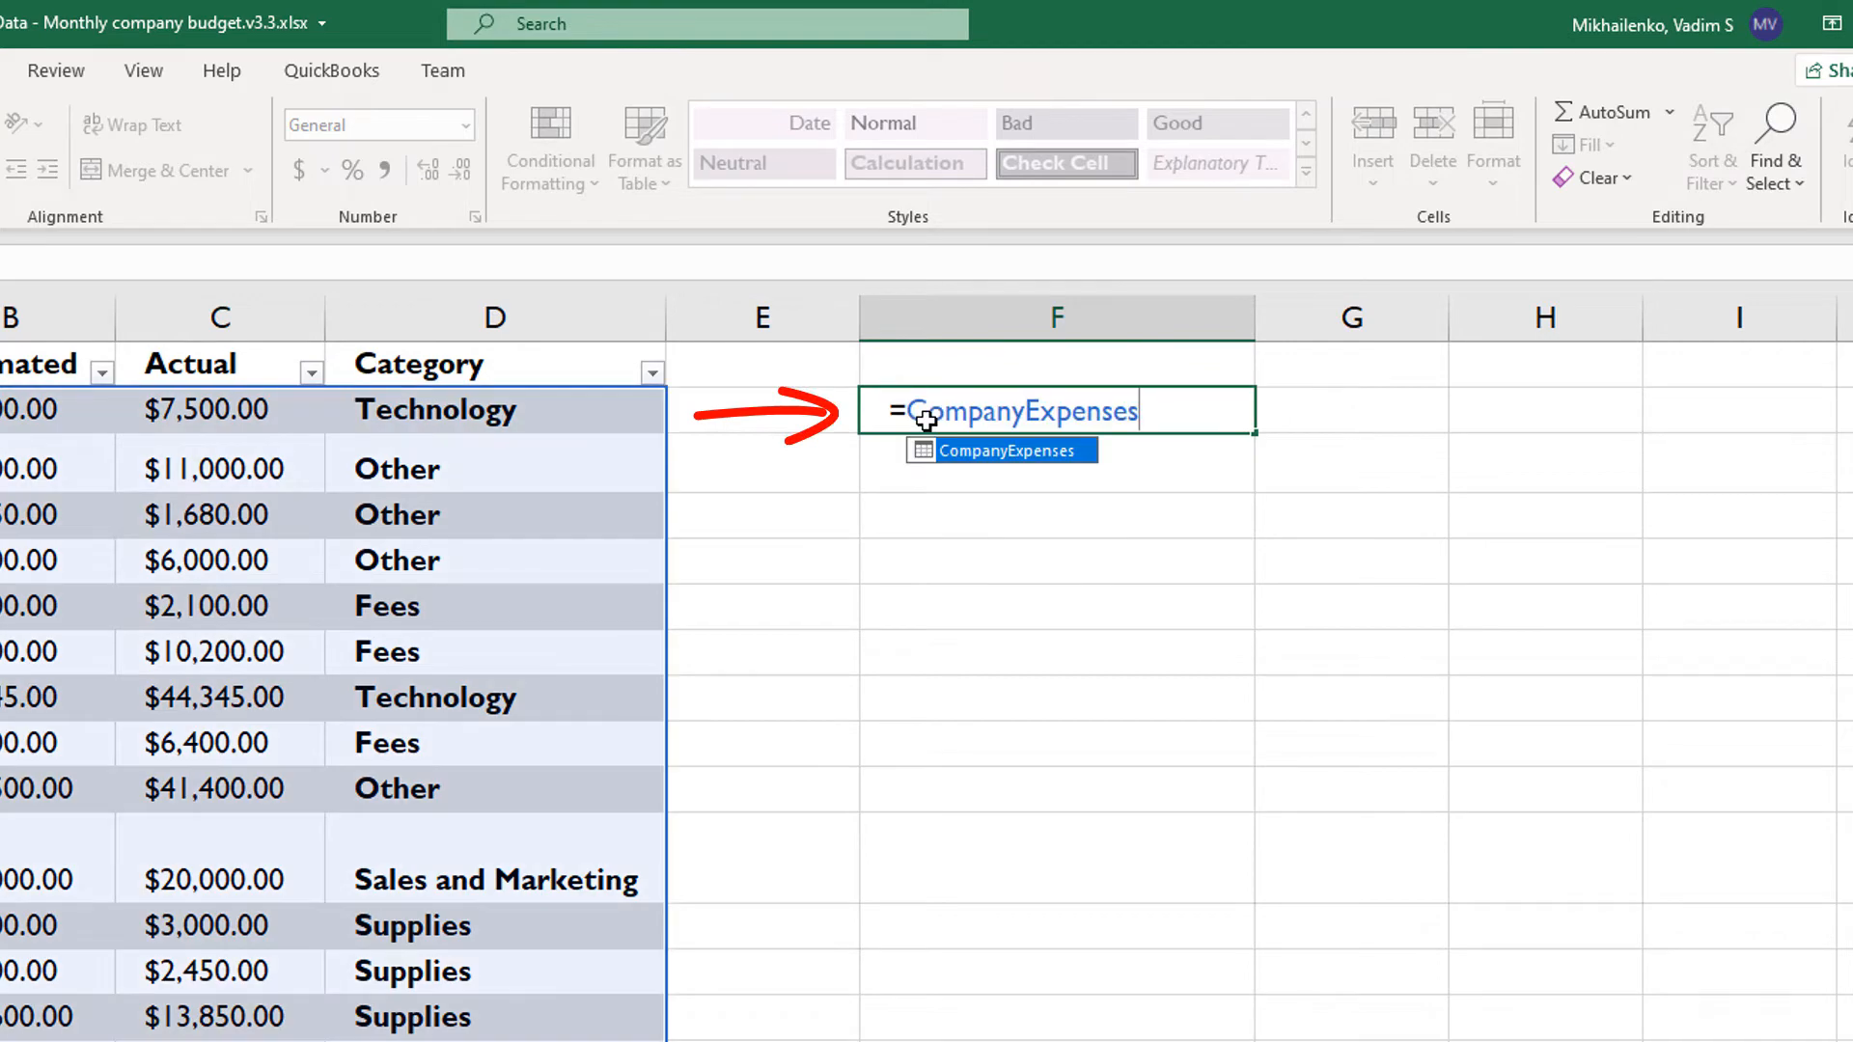
{"action": "type", "text": "["}
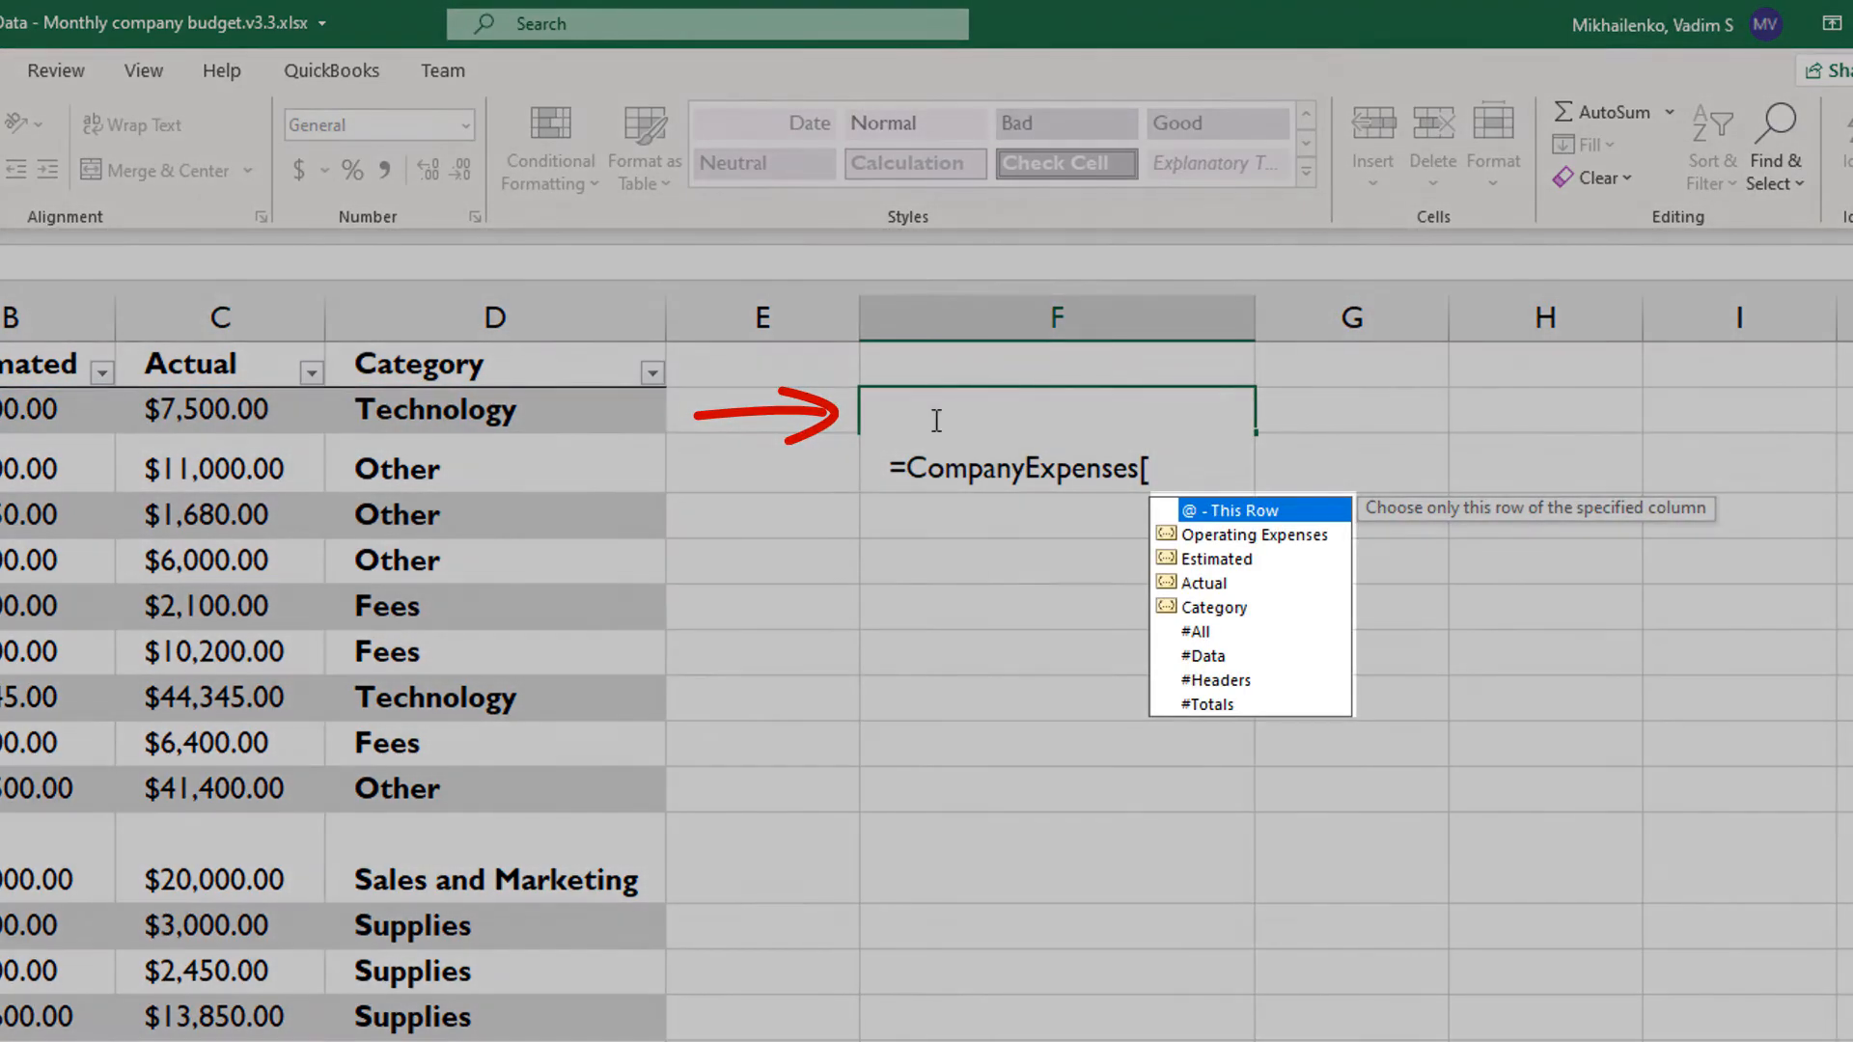
{"action": "type", "text": "["}
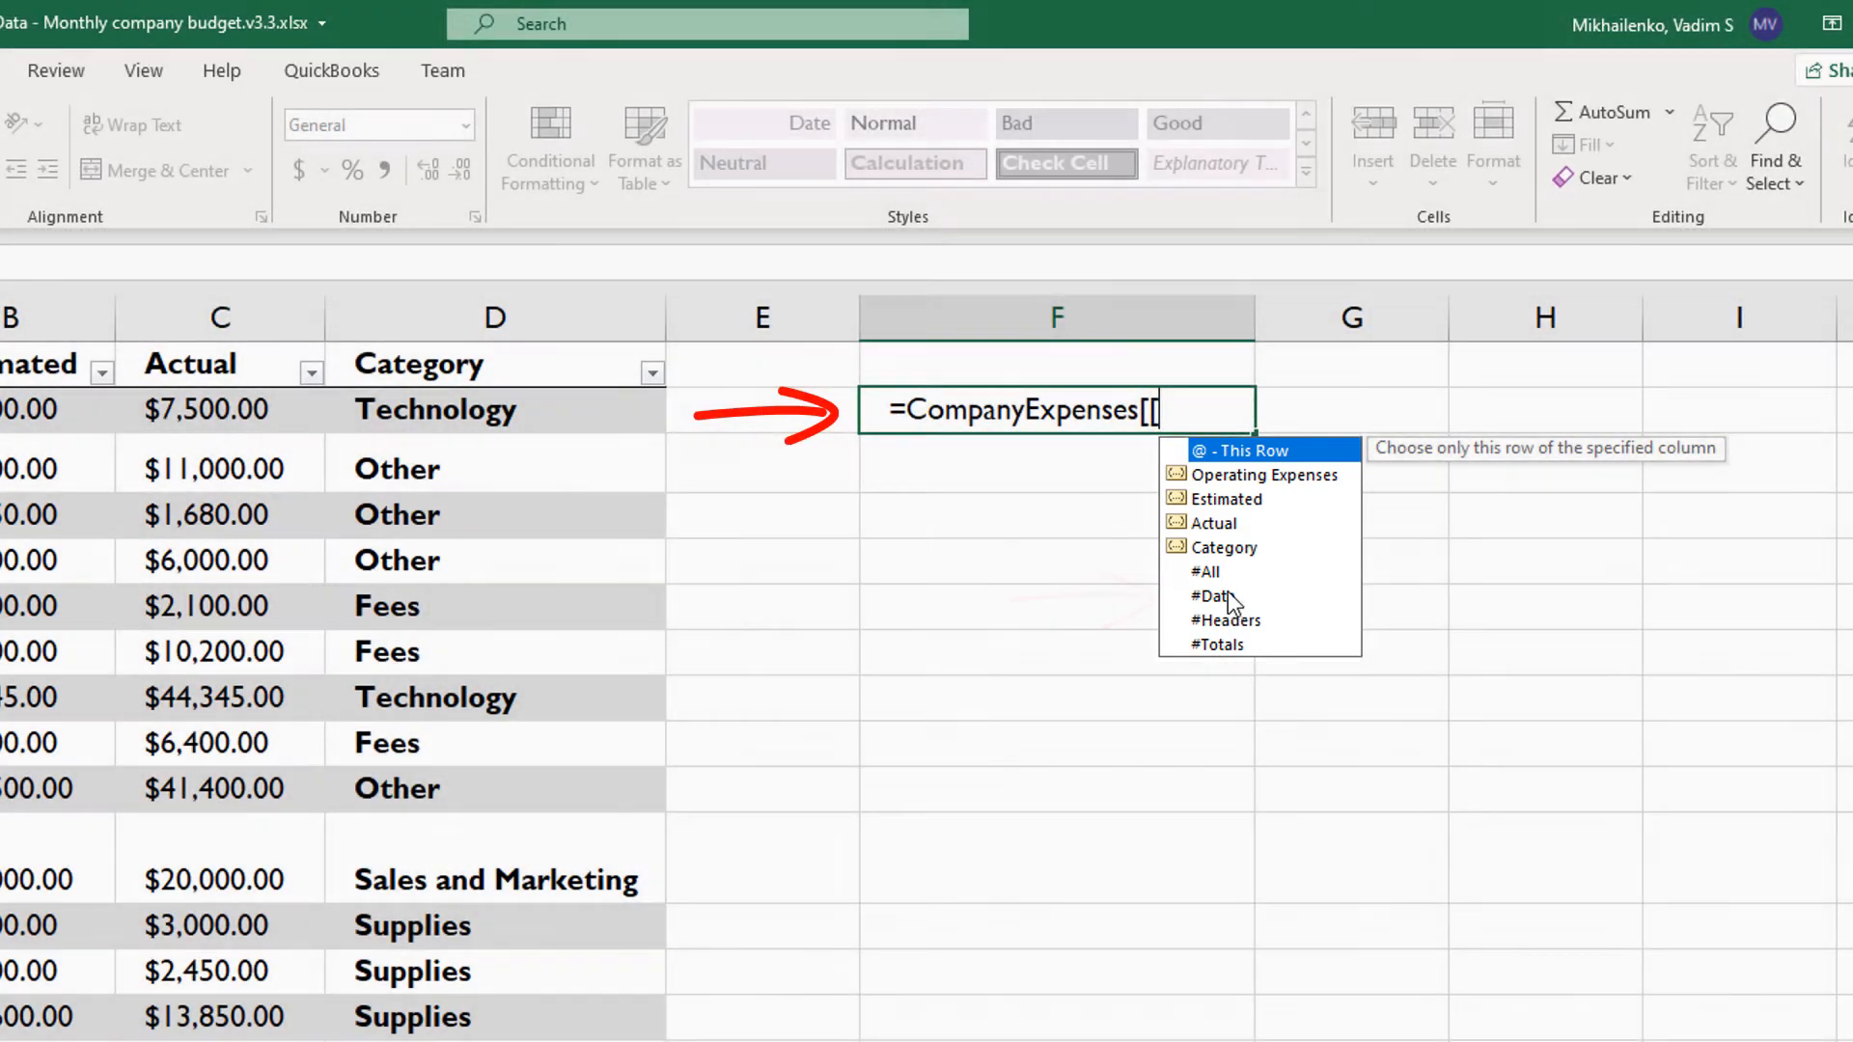
{"action": "double_click", "coordinate": [1217, 595]}
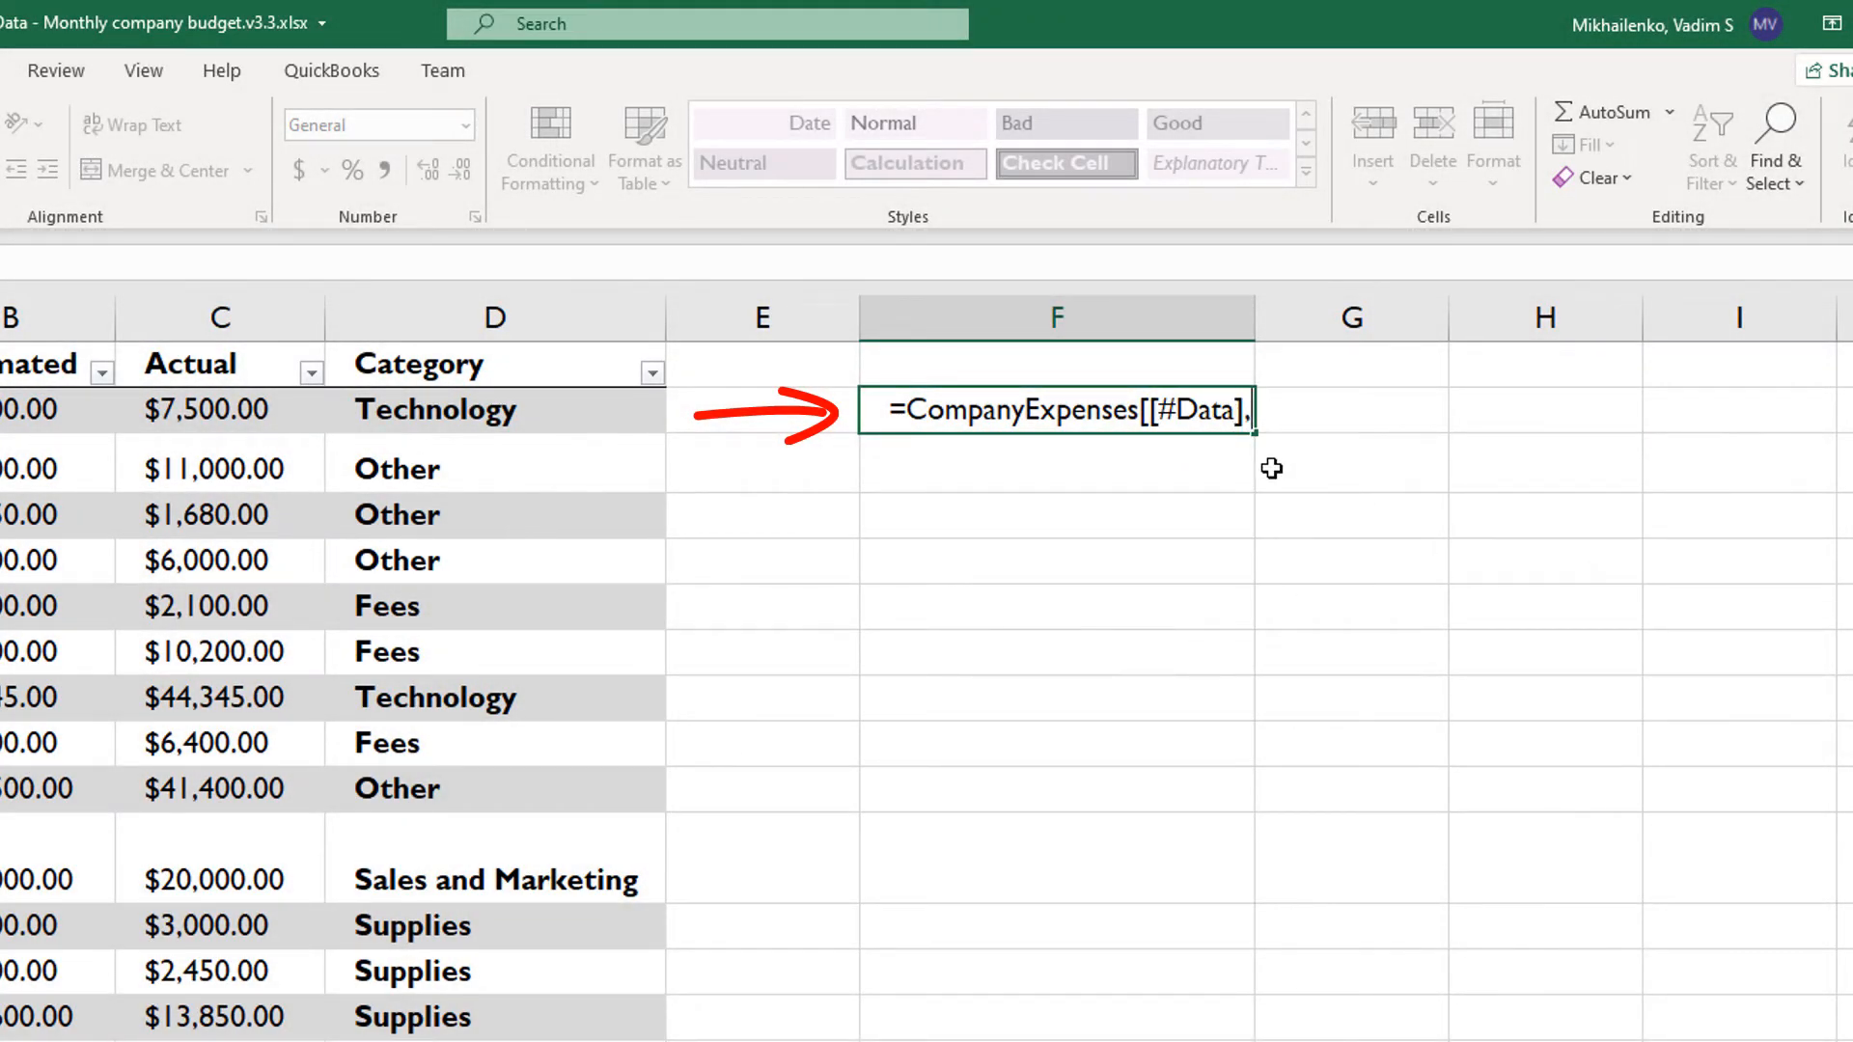
{"action": "type", "text": ",["}
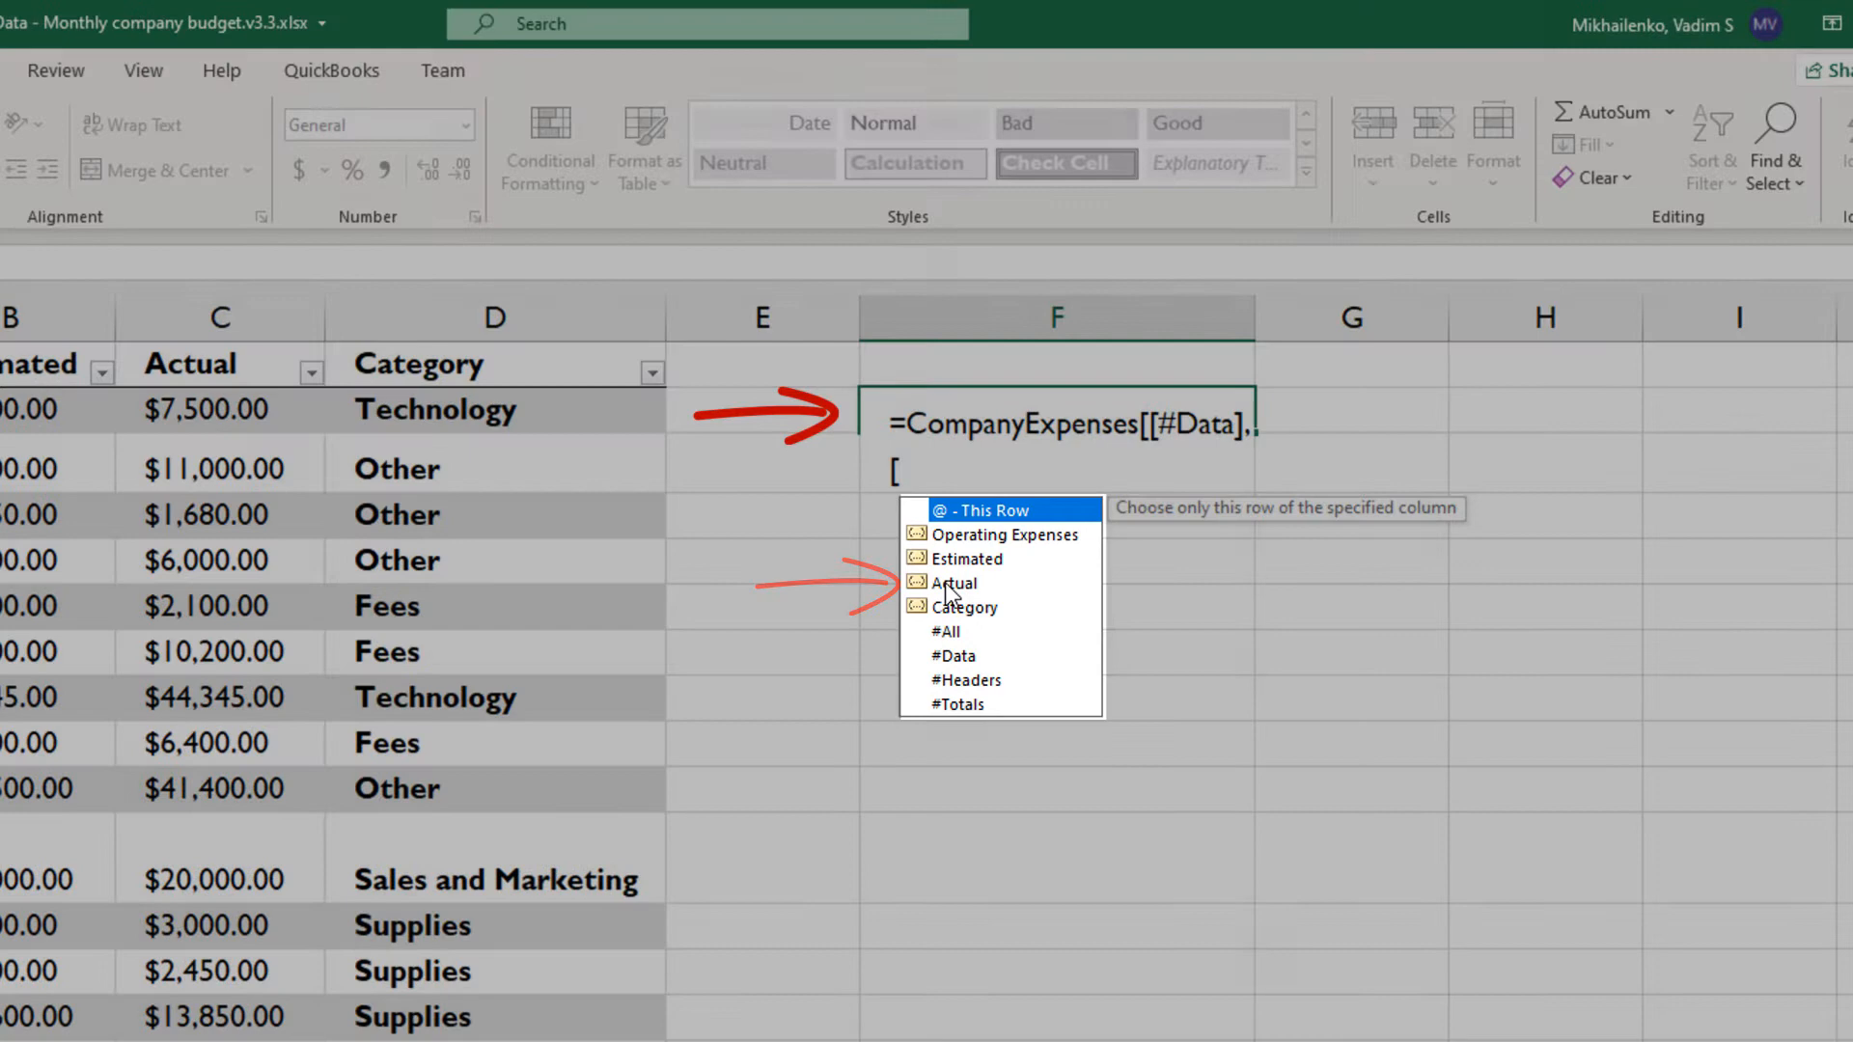
{"action": "double_click", "coordinate": [947, 585]}
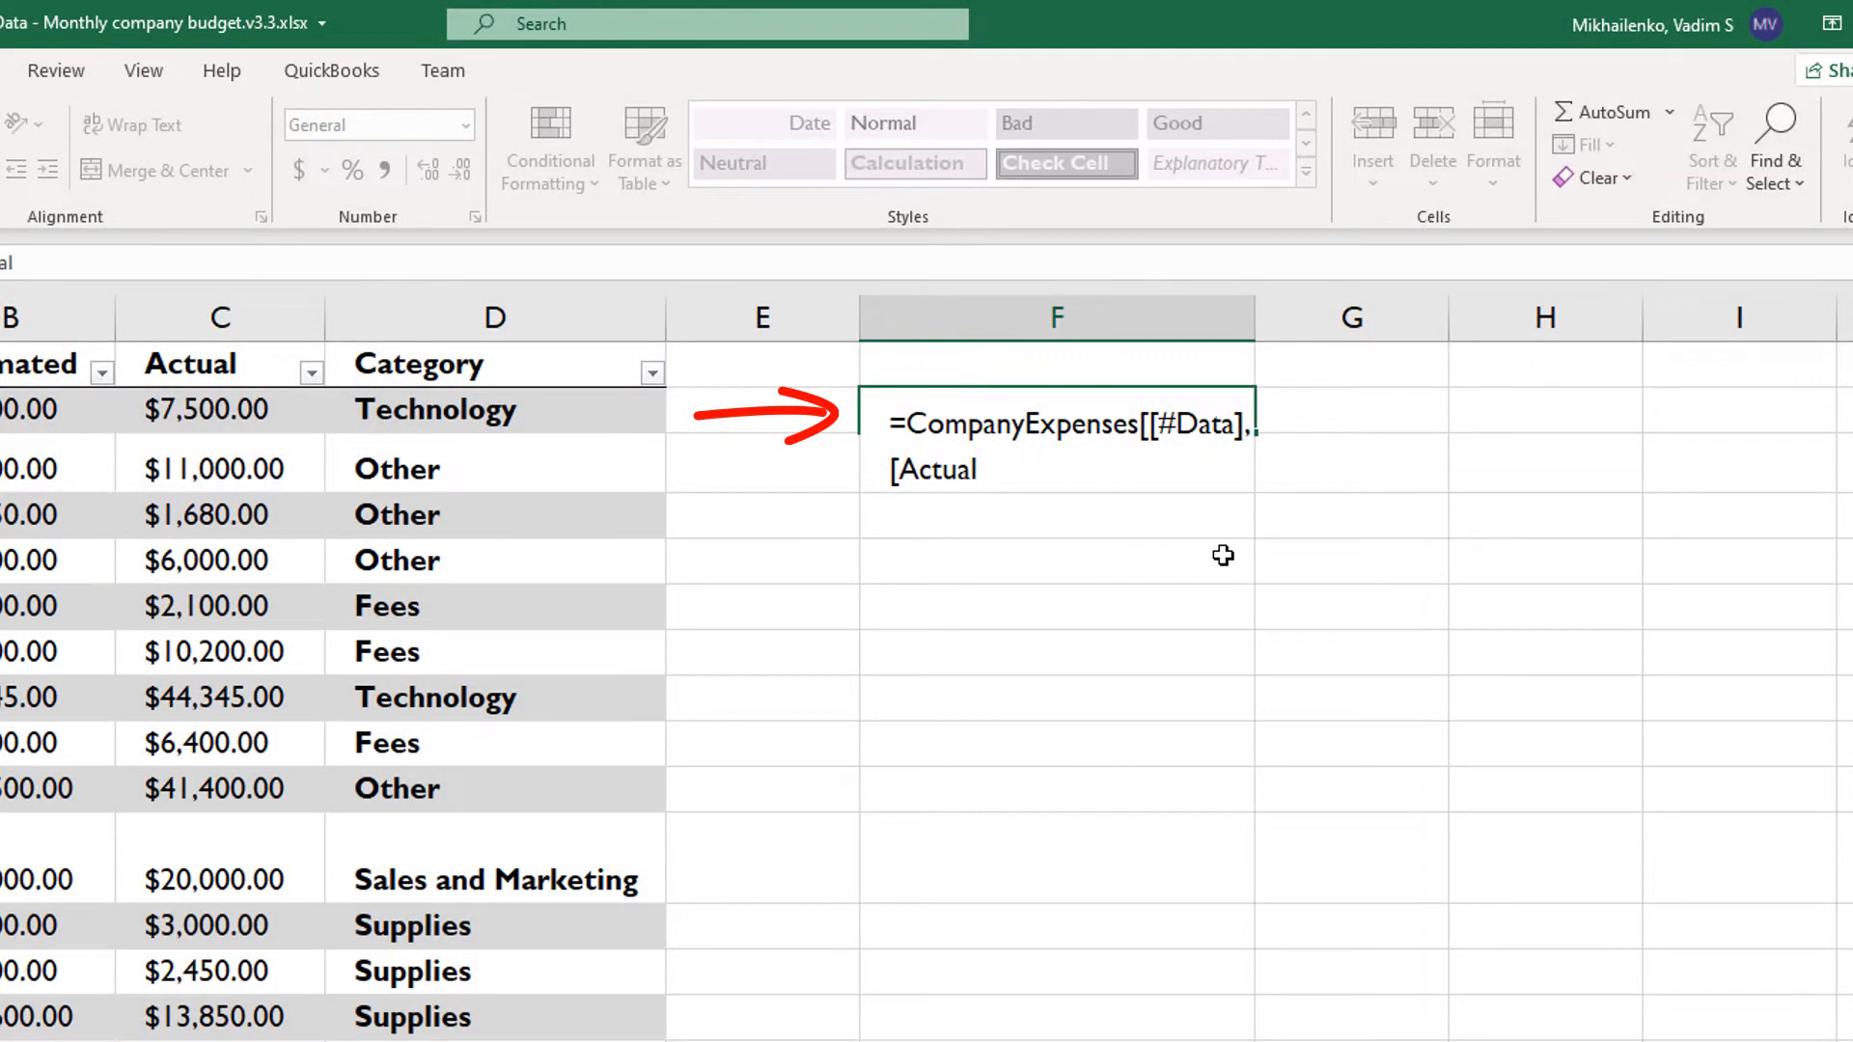
{"action": "type", "text": "]"}
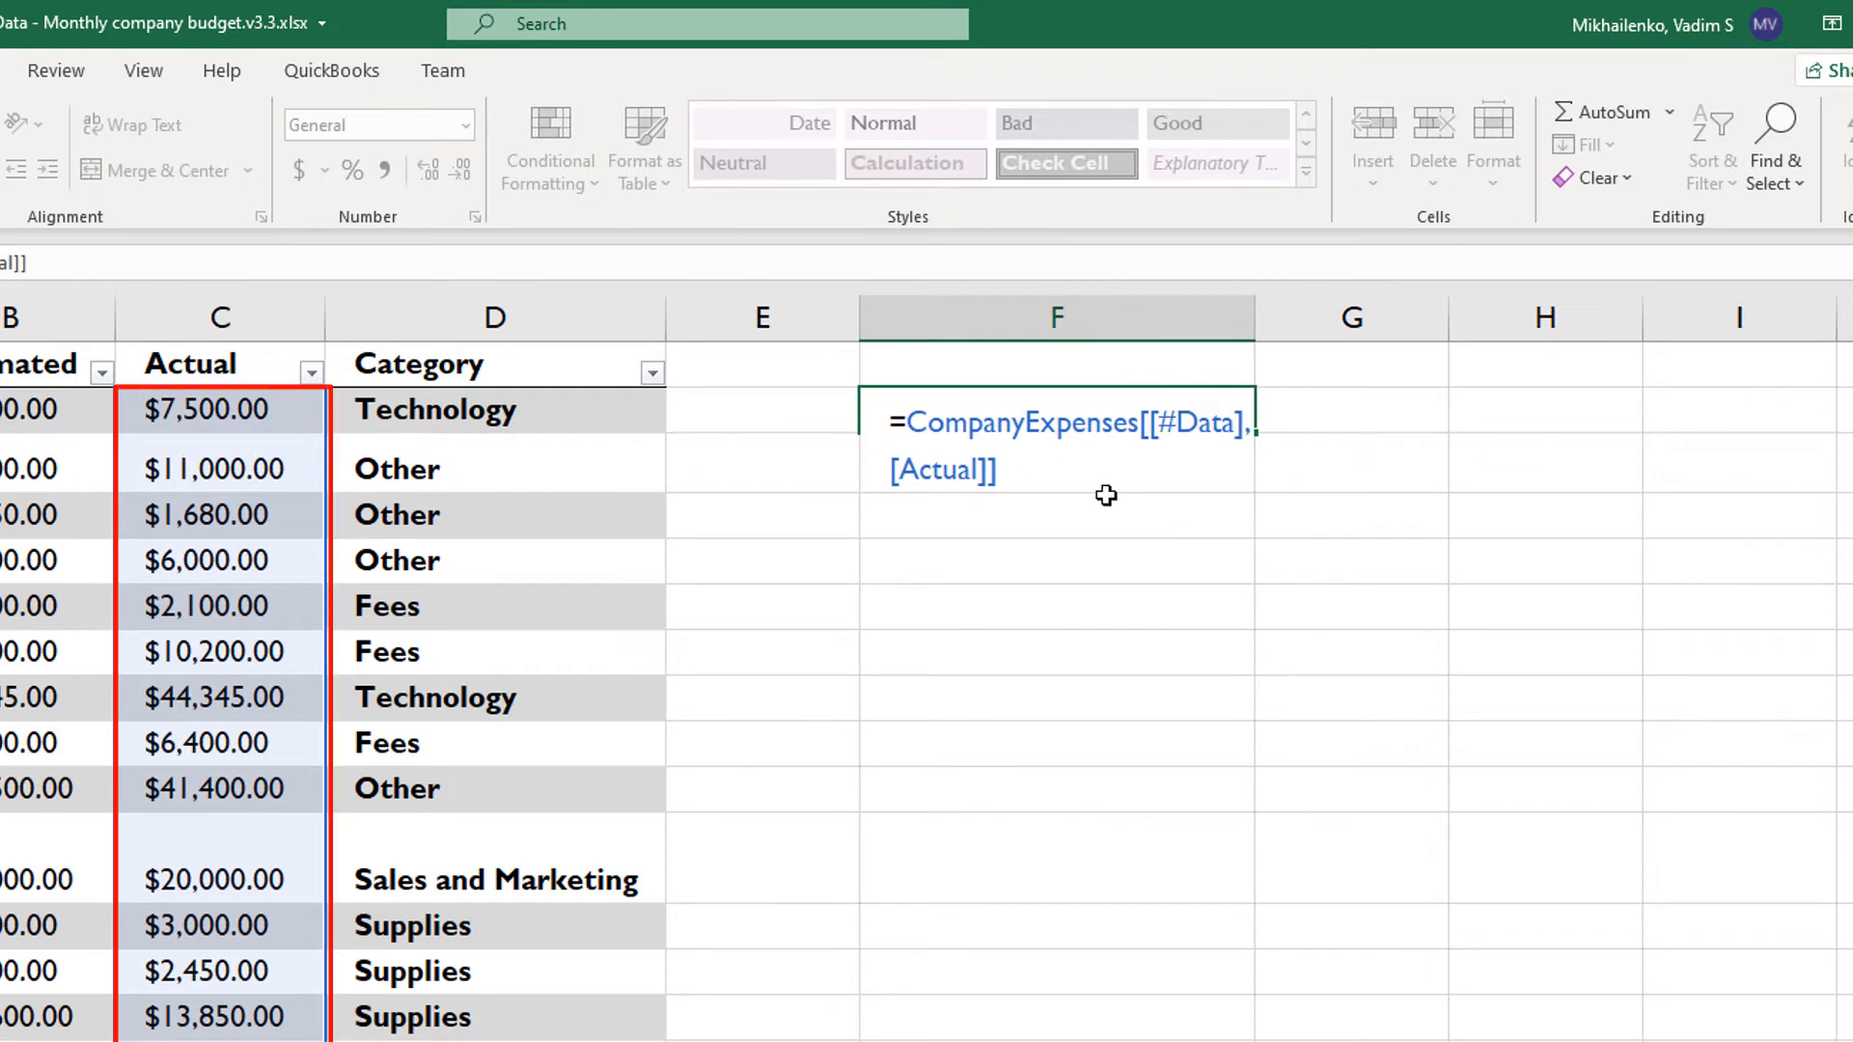
{"action": "key", "text": "Return"}
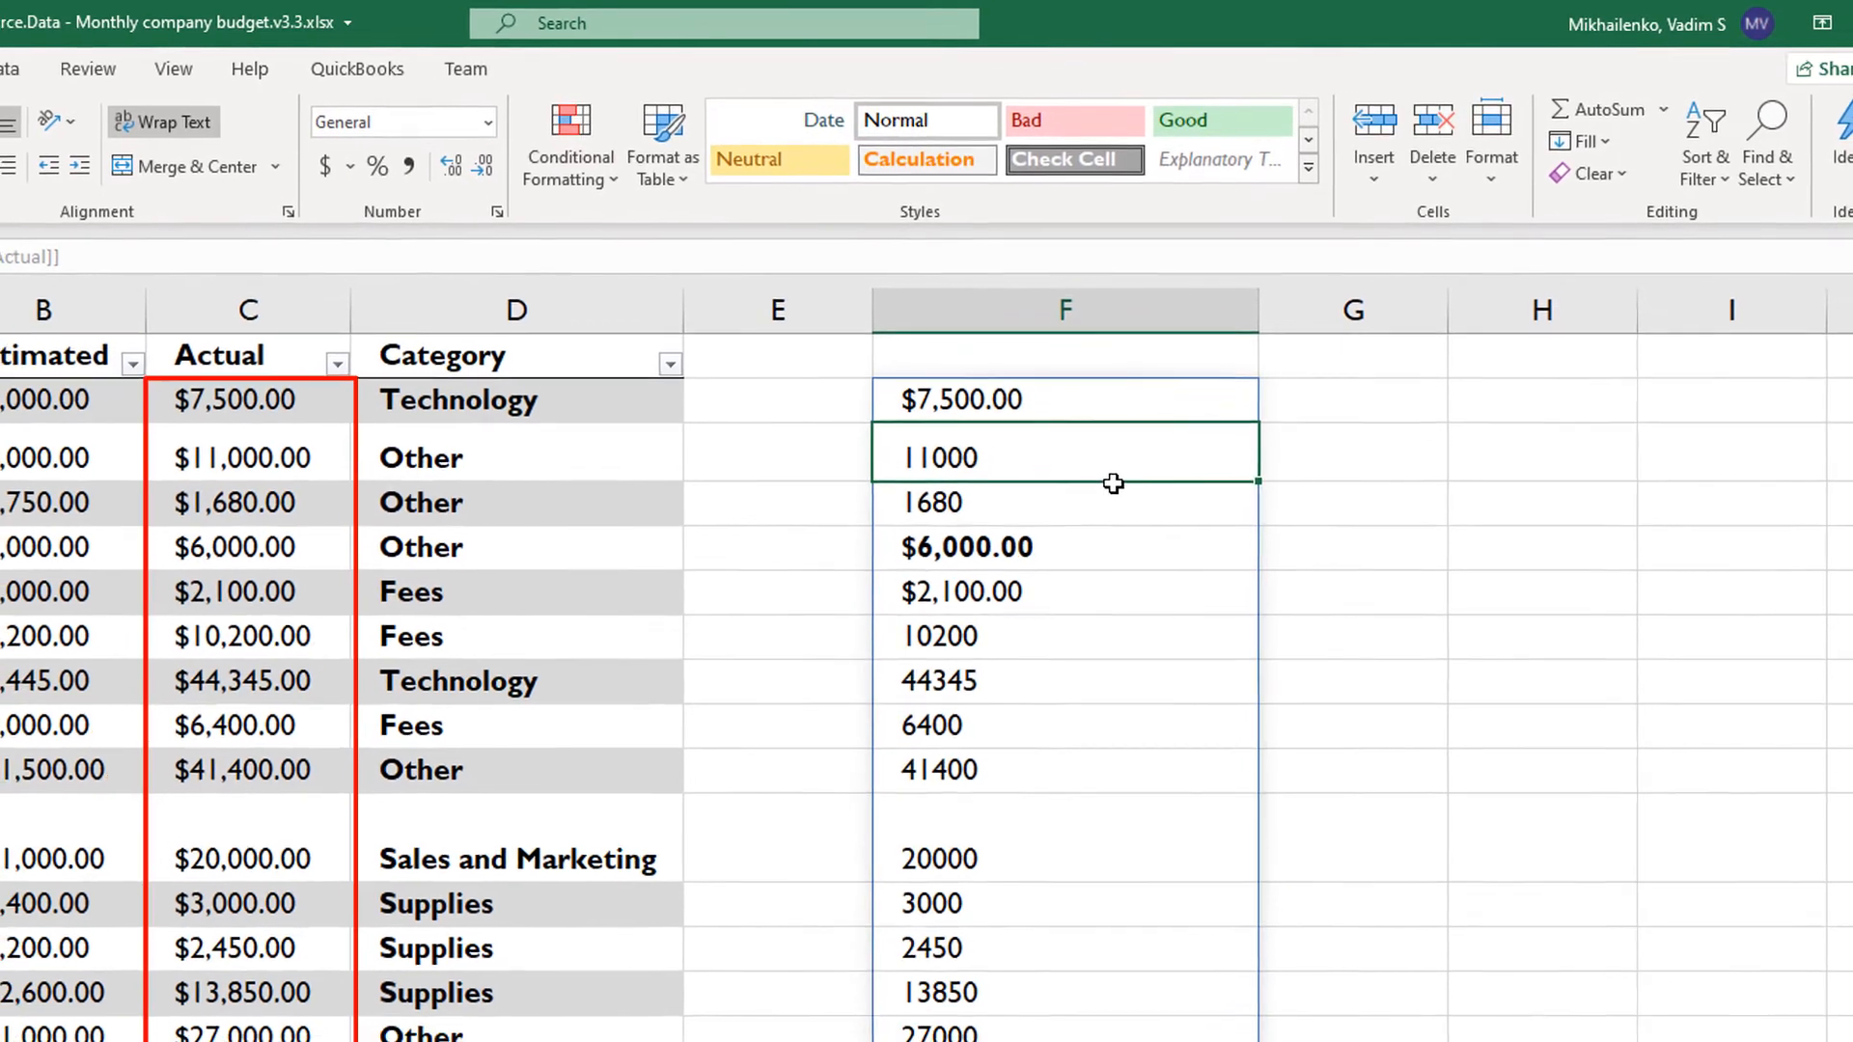